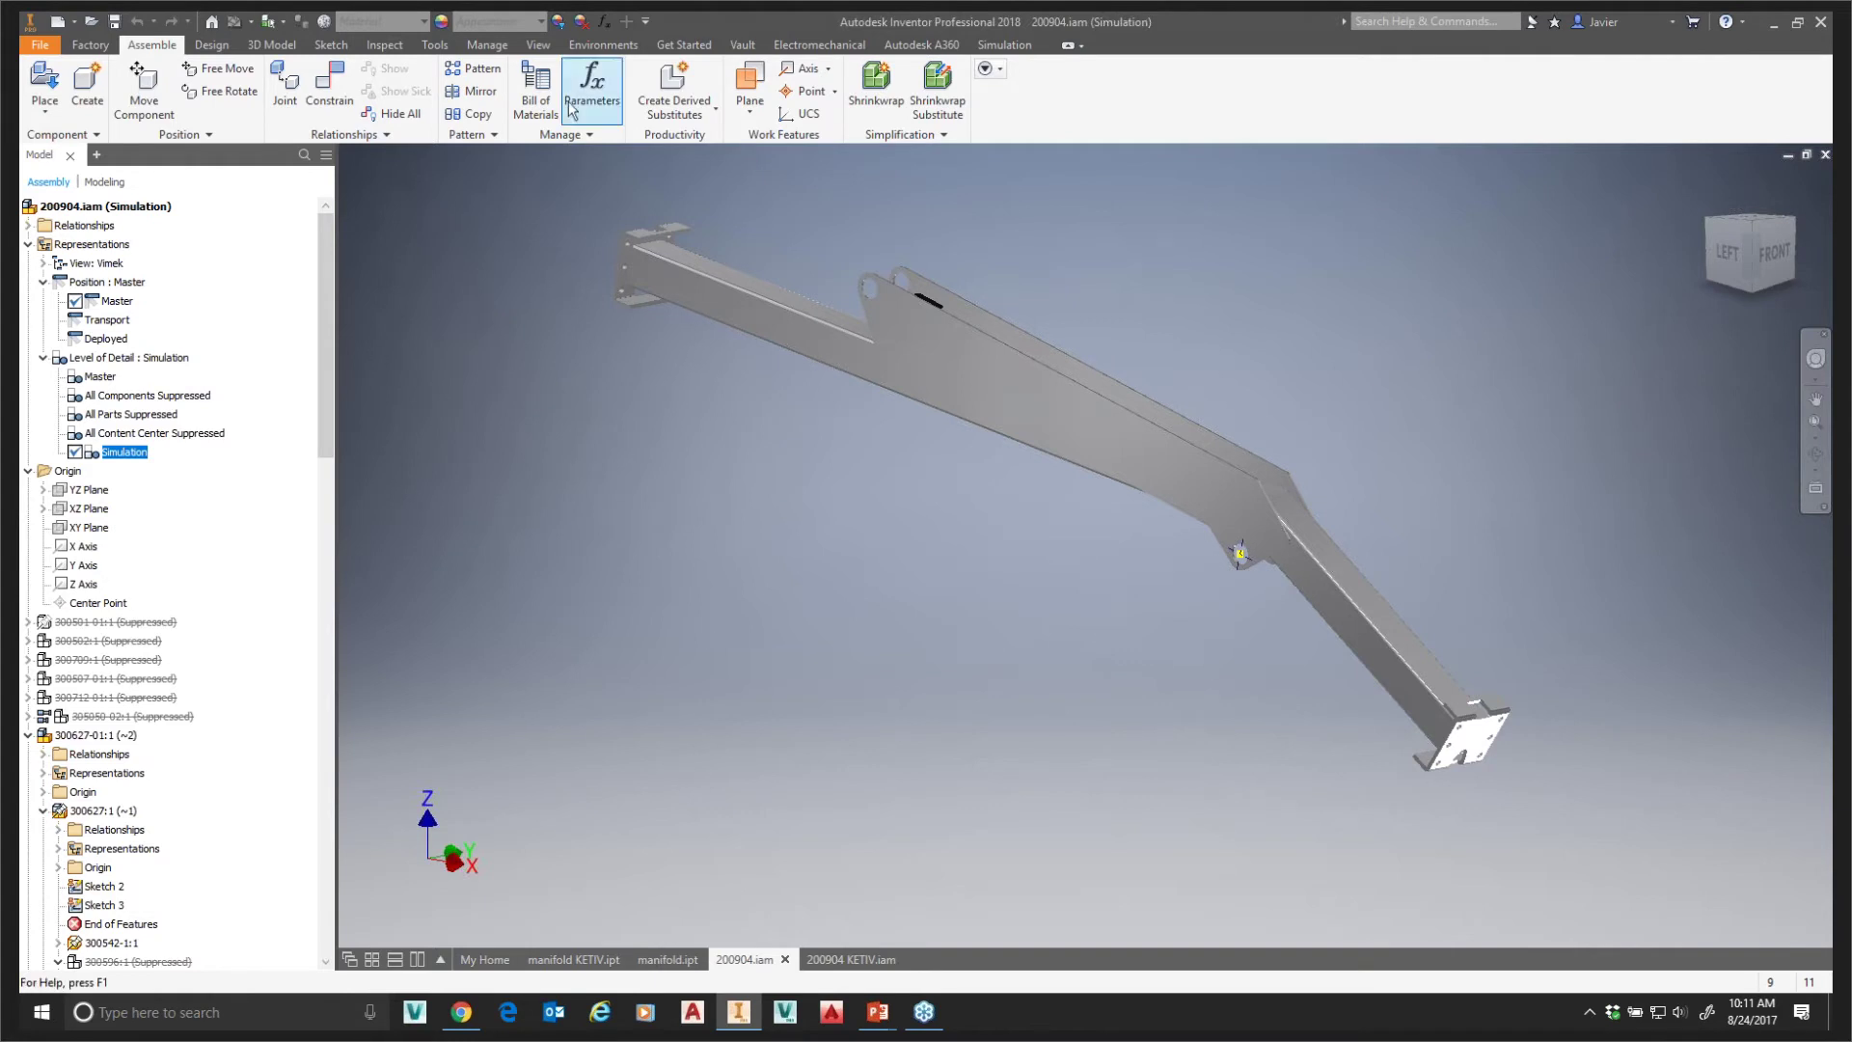
# - Switch the 200904 assembly into the Autodesk Nastran In-CAD simulation environment
pyautogui.click(590, 44)
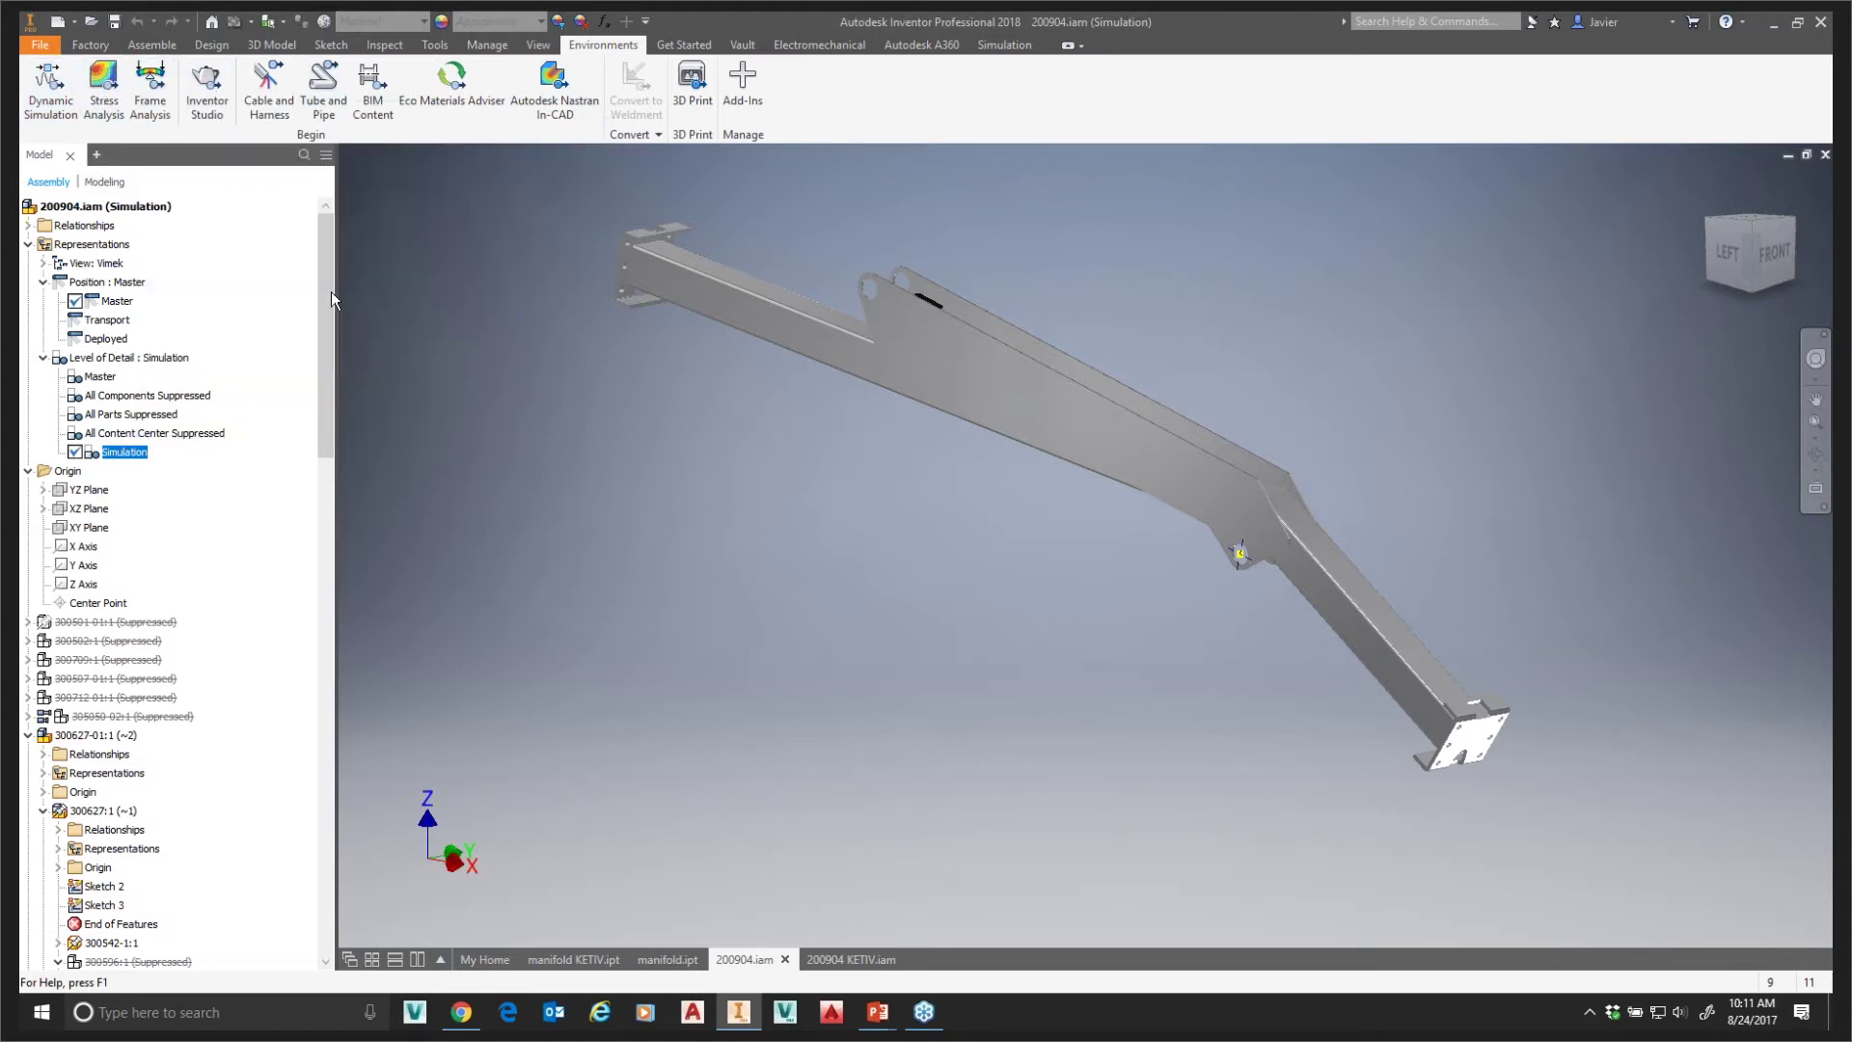
pyautogui.click(564, 106)
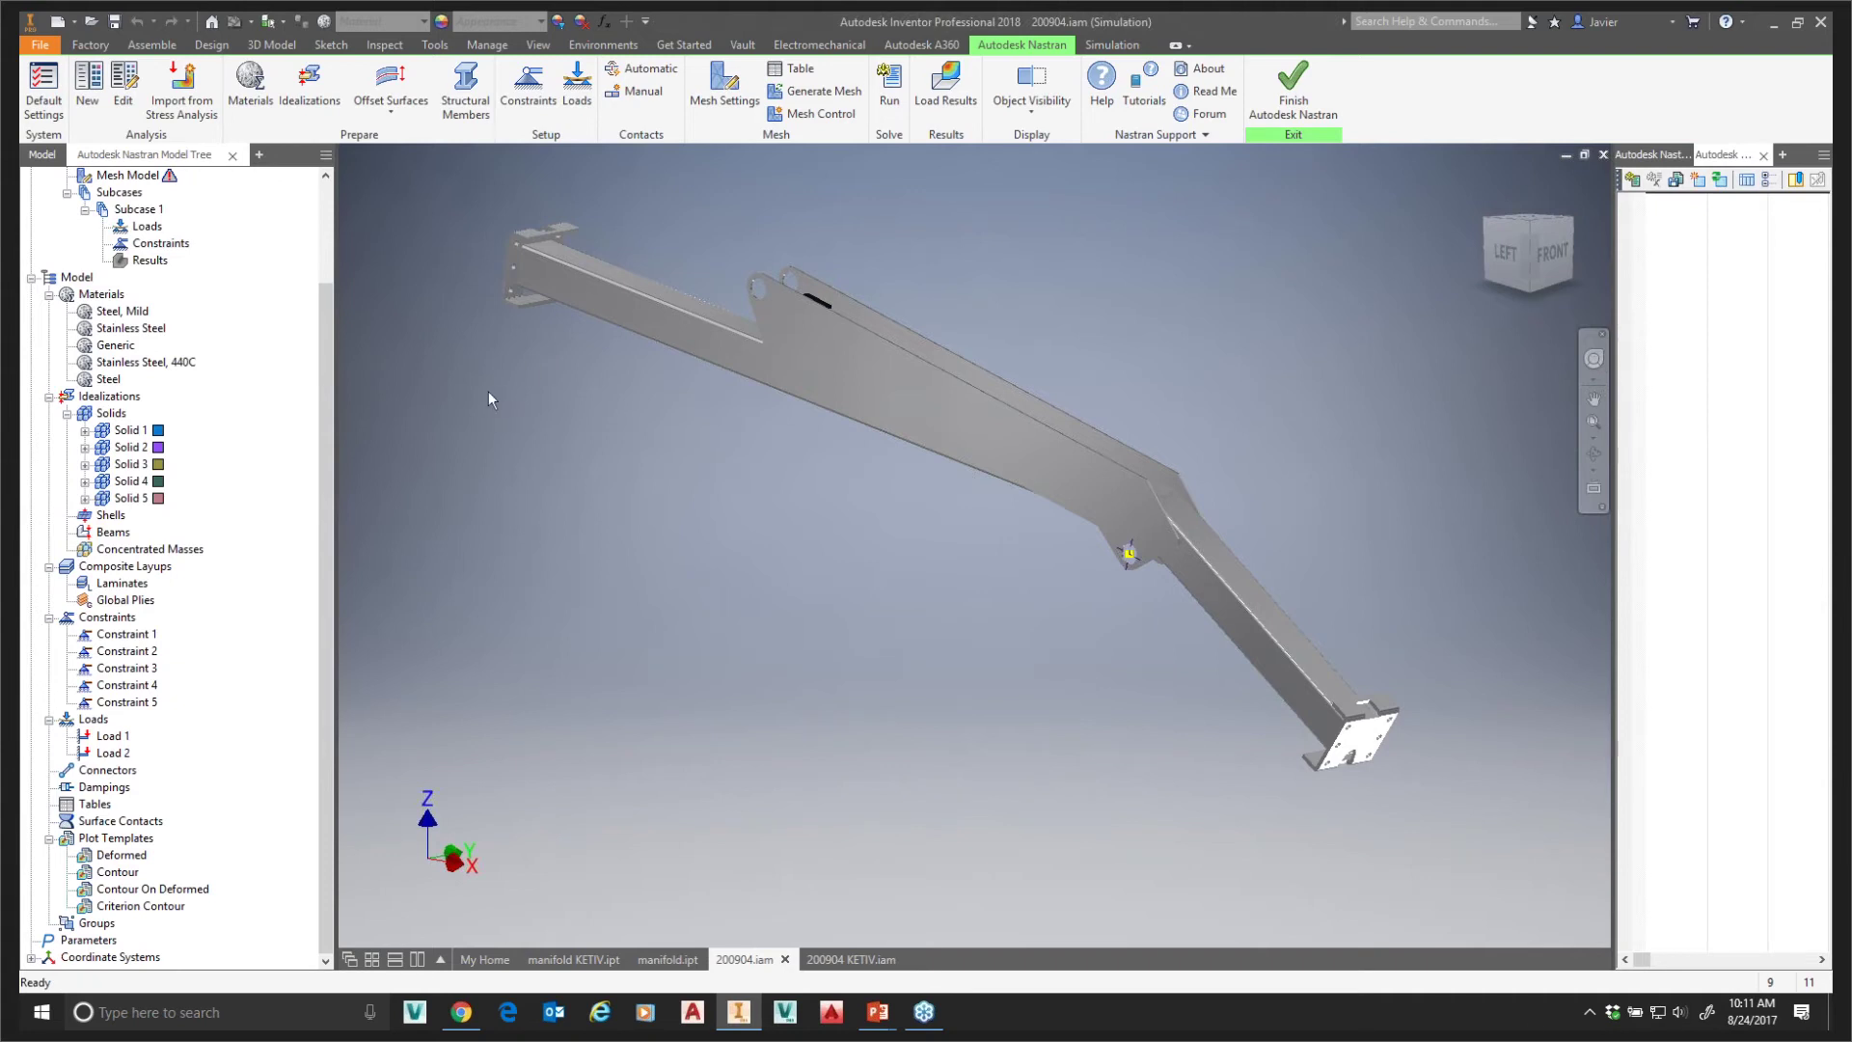
pyautogui.moveTo(322, 311); pyautogui.dragTo(333, 208)
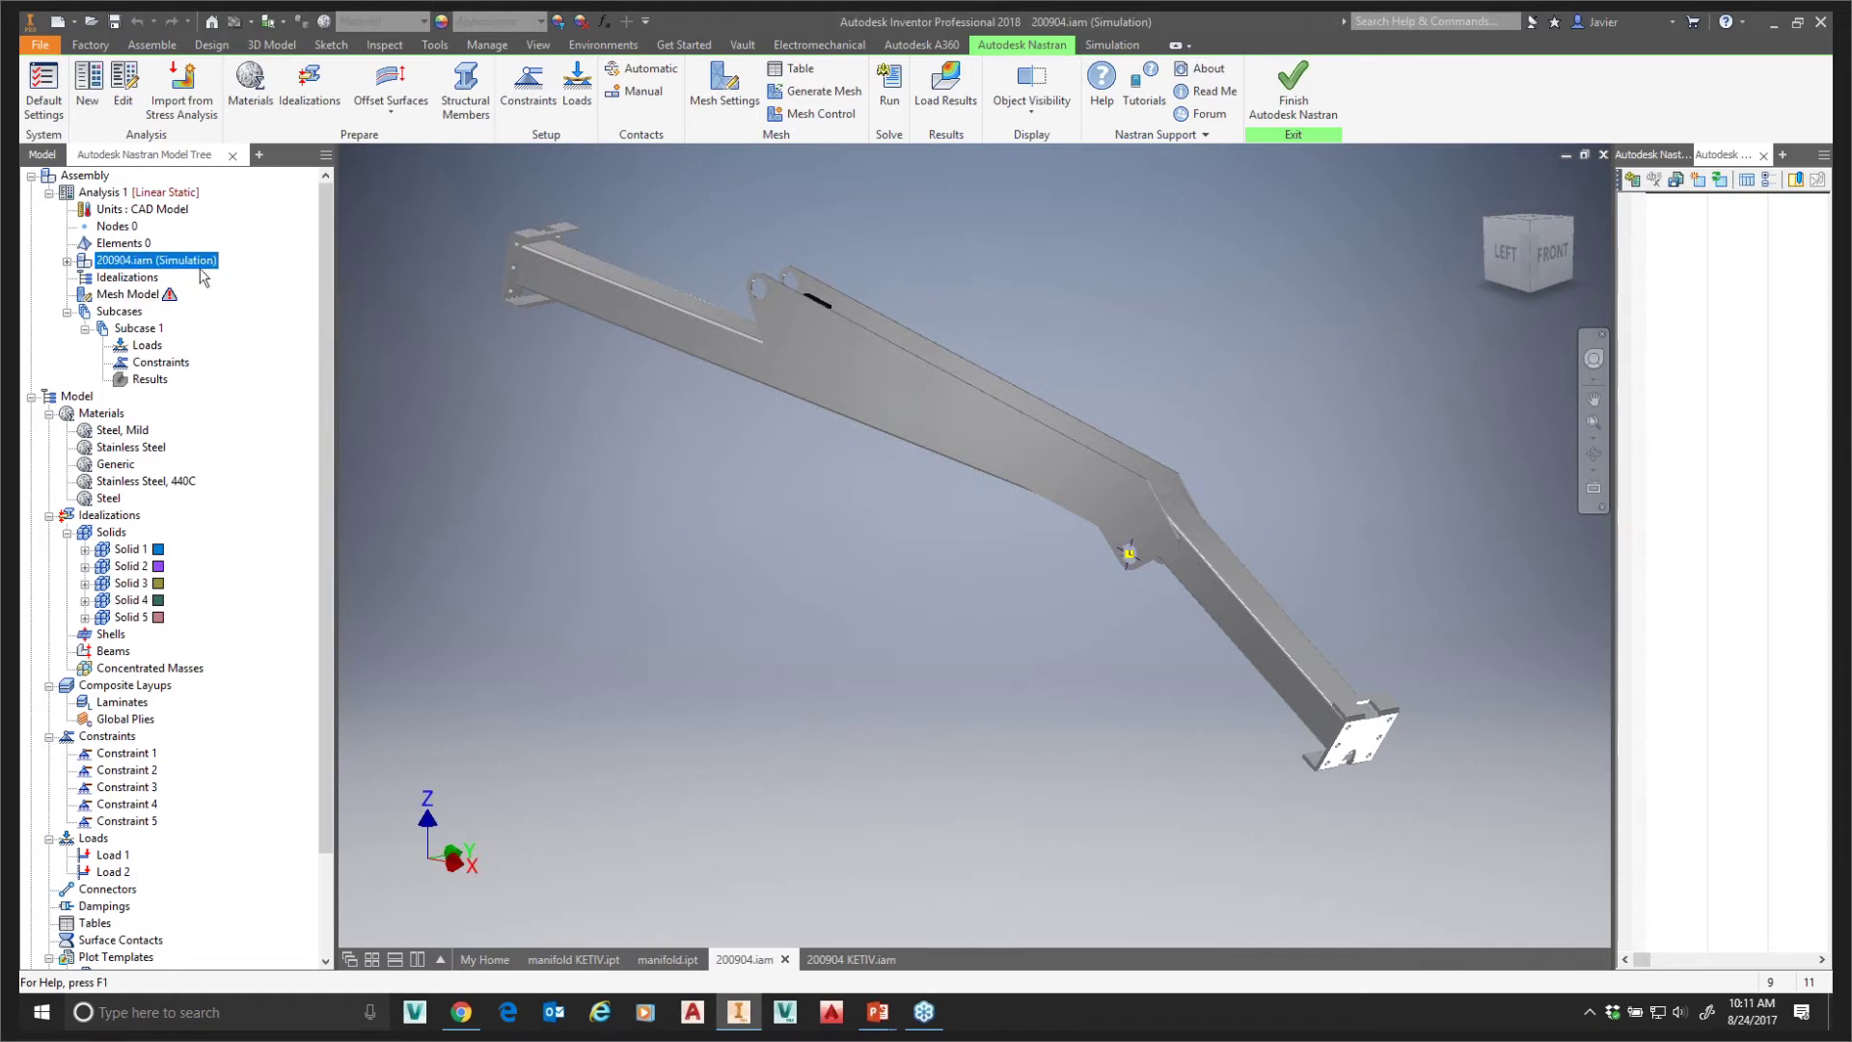
pyautogui.click(147, 206)
pyautogui.rightClick(138, 196)
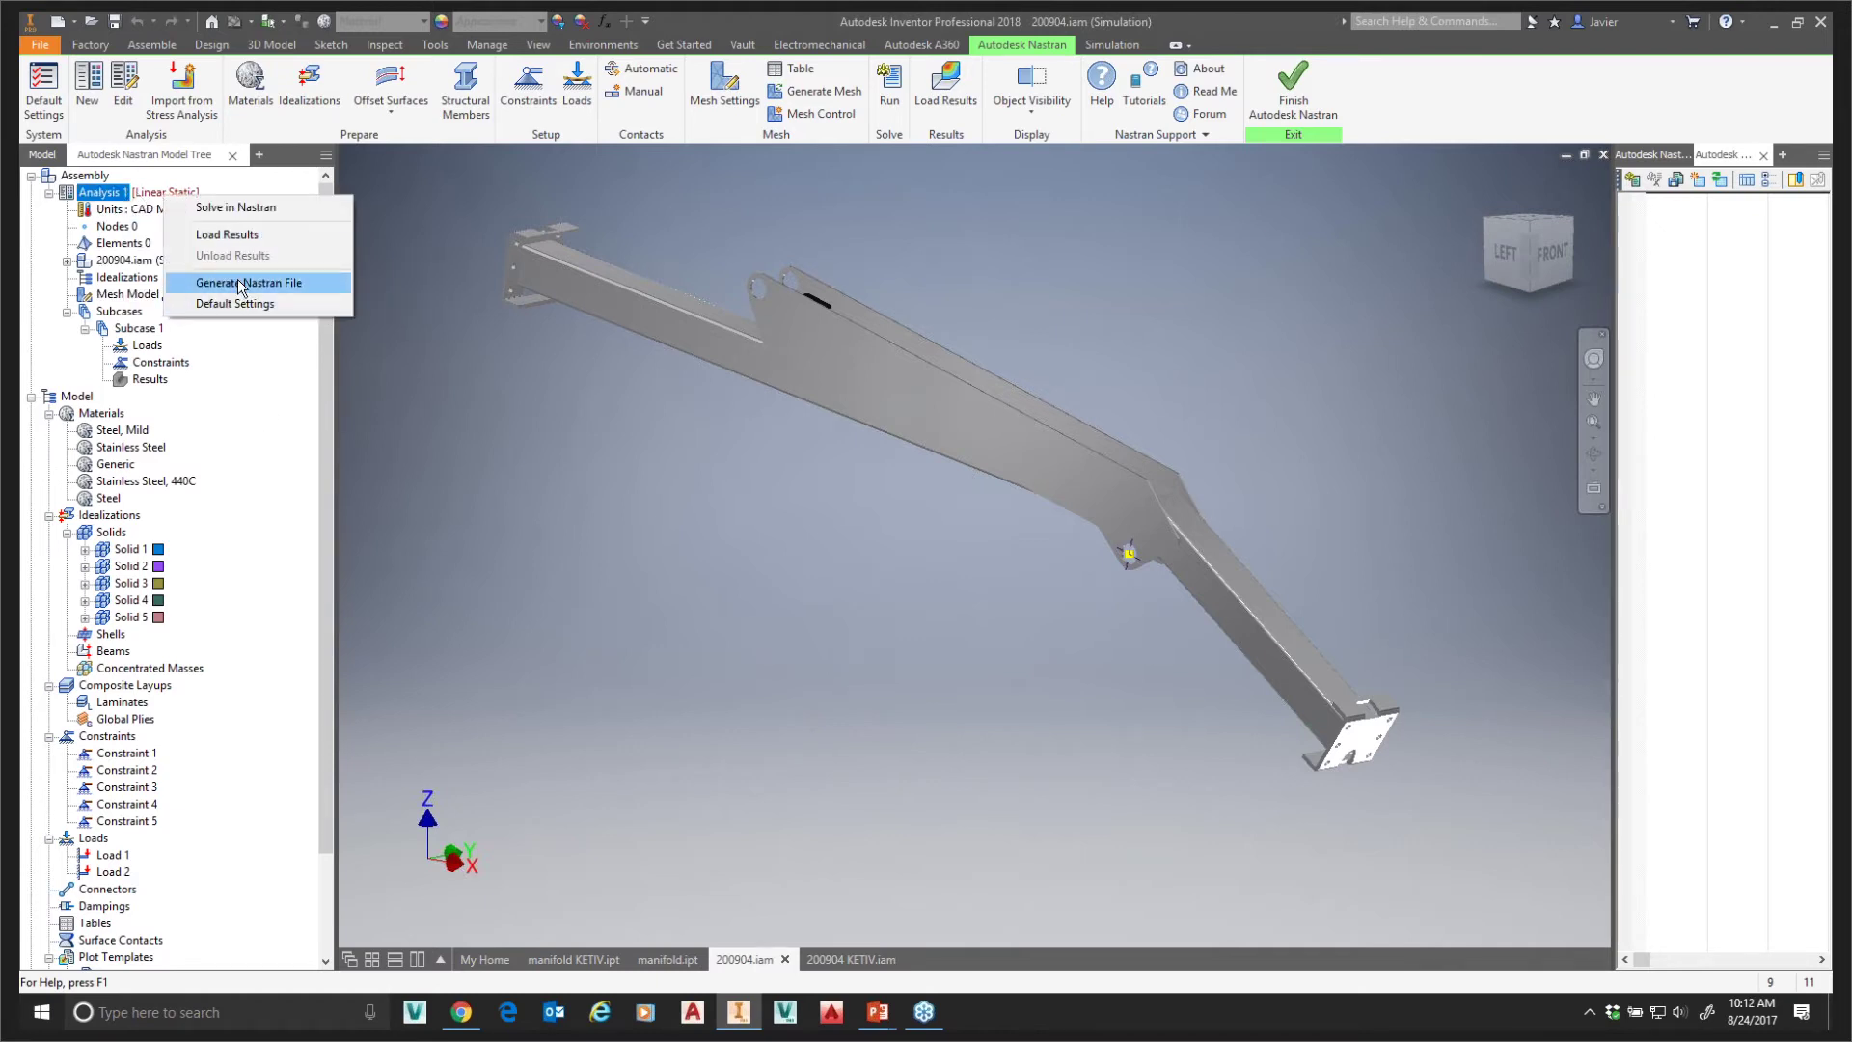
pyautogui.rightClick(140, 194)
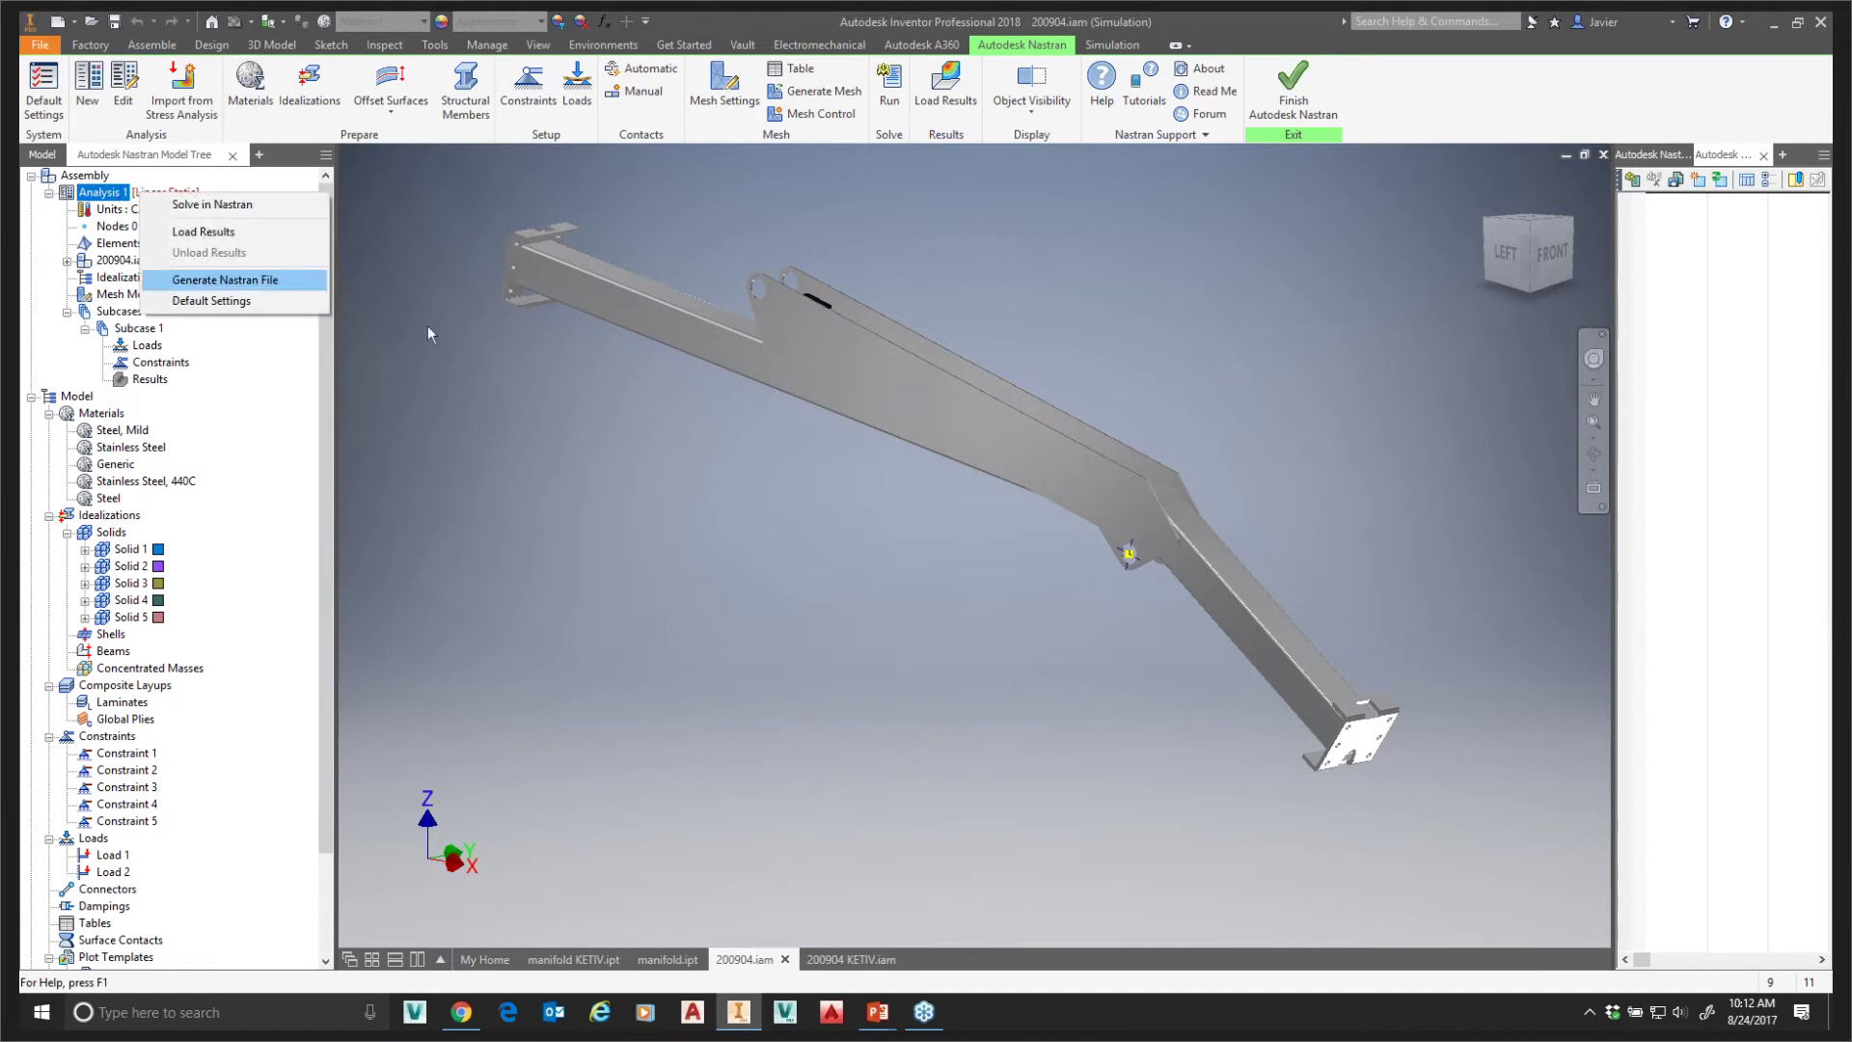
pyautogui.click(463, 369)
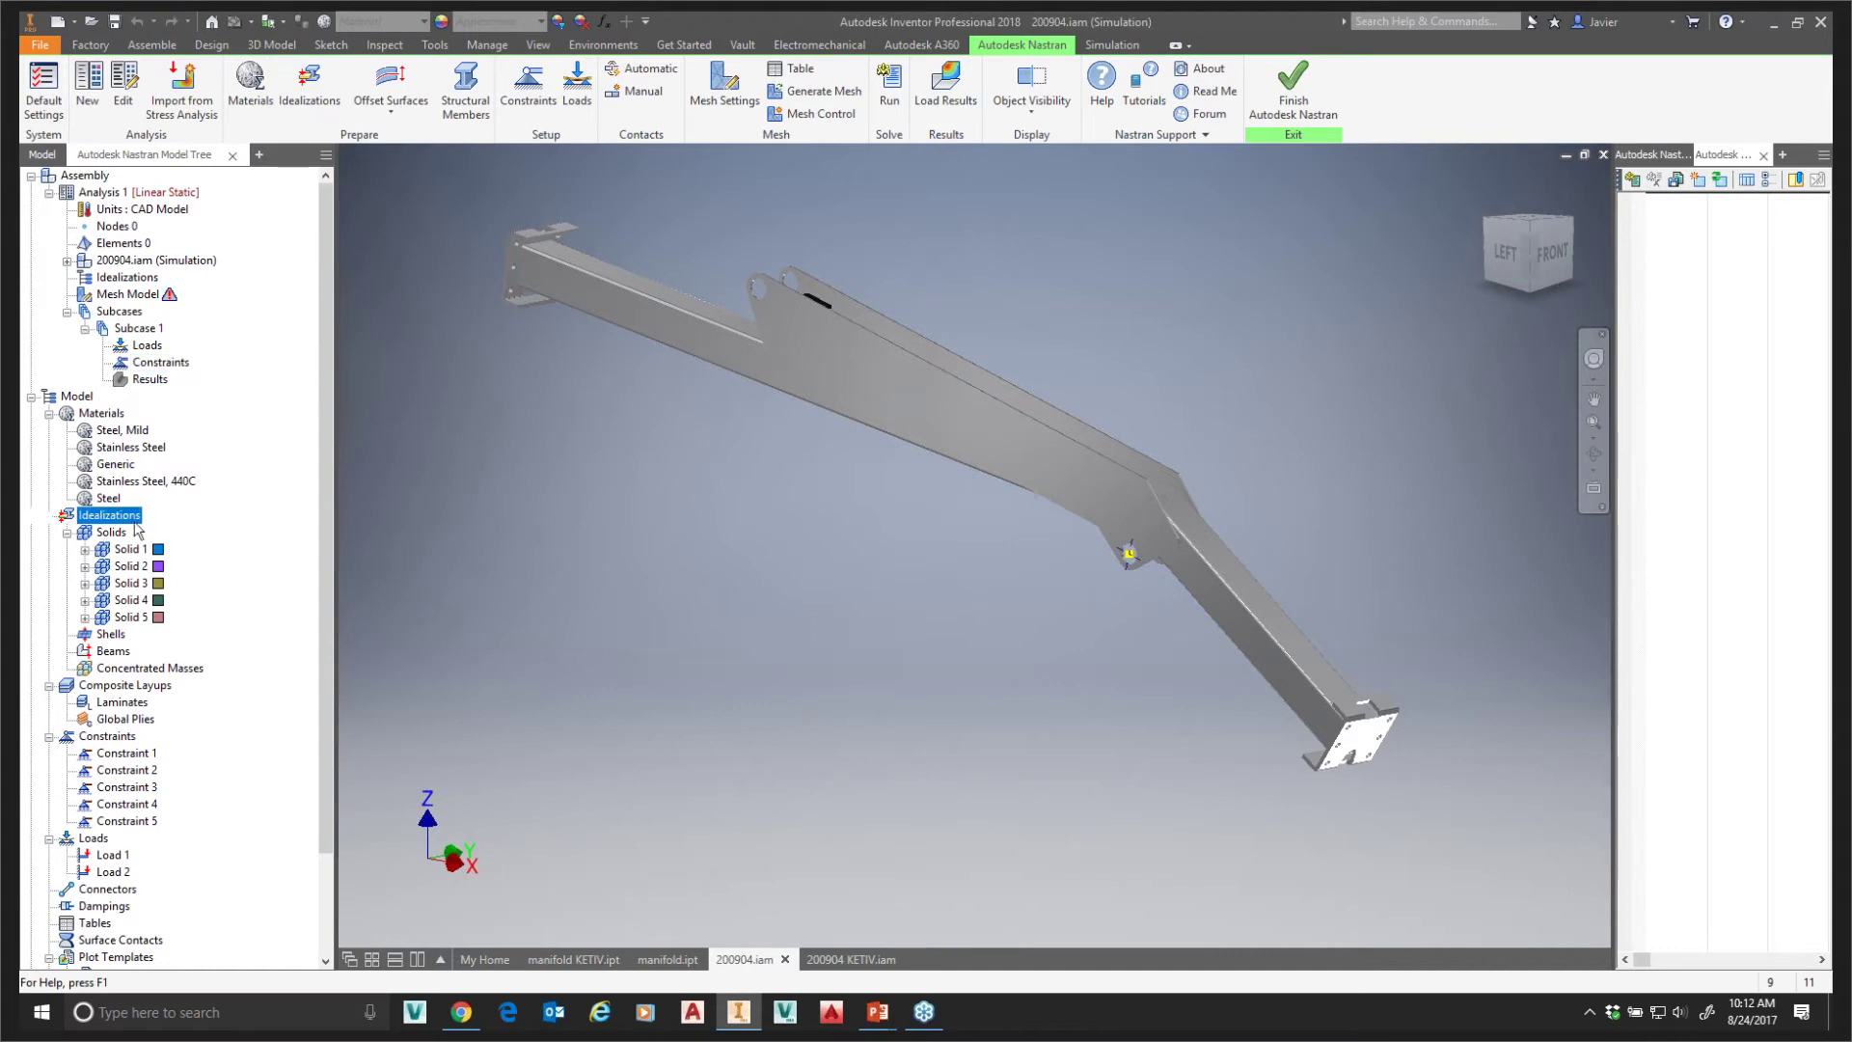
# - Create a new material and load the Steel - Mild properties from the Autodesk Material Library
pyautogui.rightClick(101, 417)
pyautogui.click(145, 430)
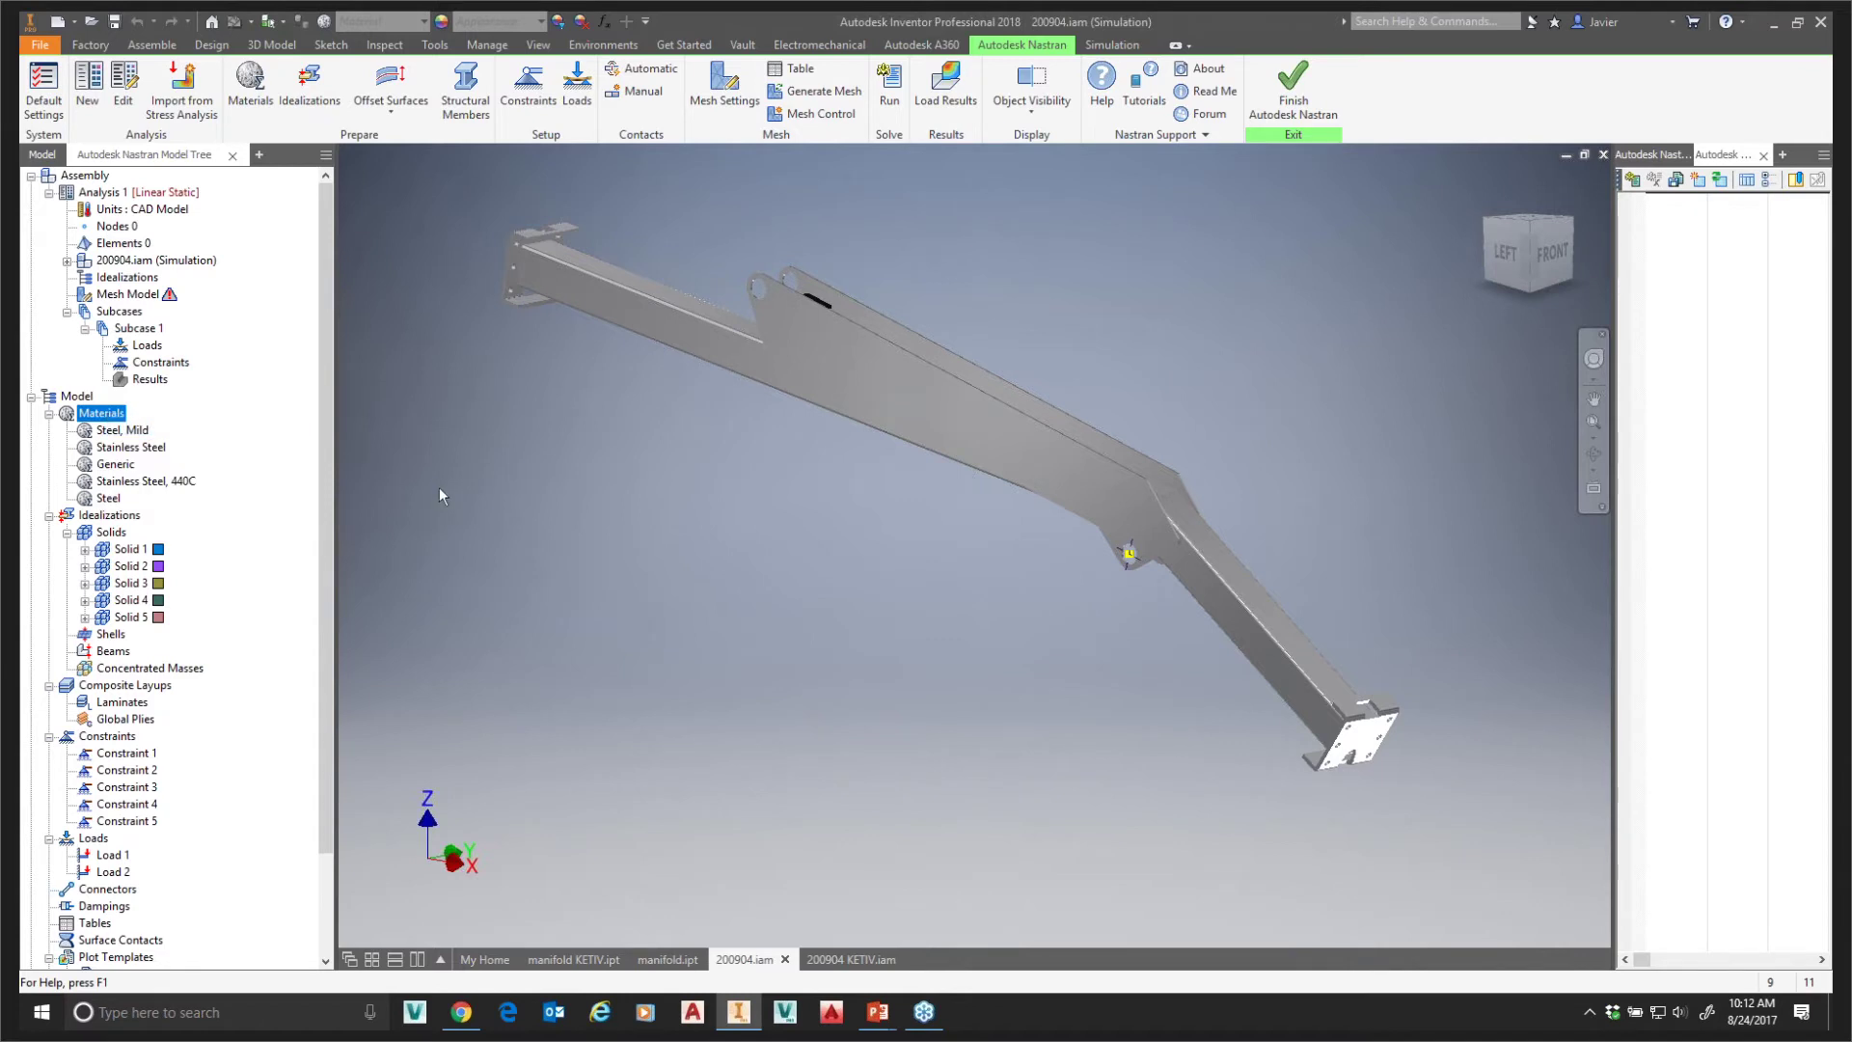
pyautogui.moveTo(709, 252); pyautogui.dragTo(524, 261)
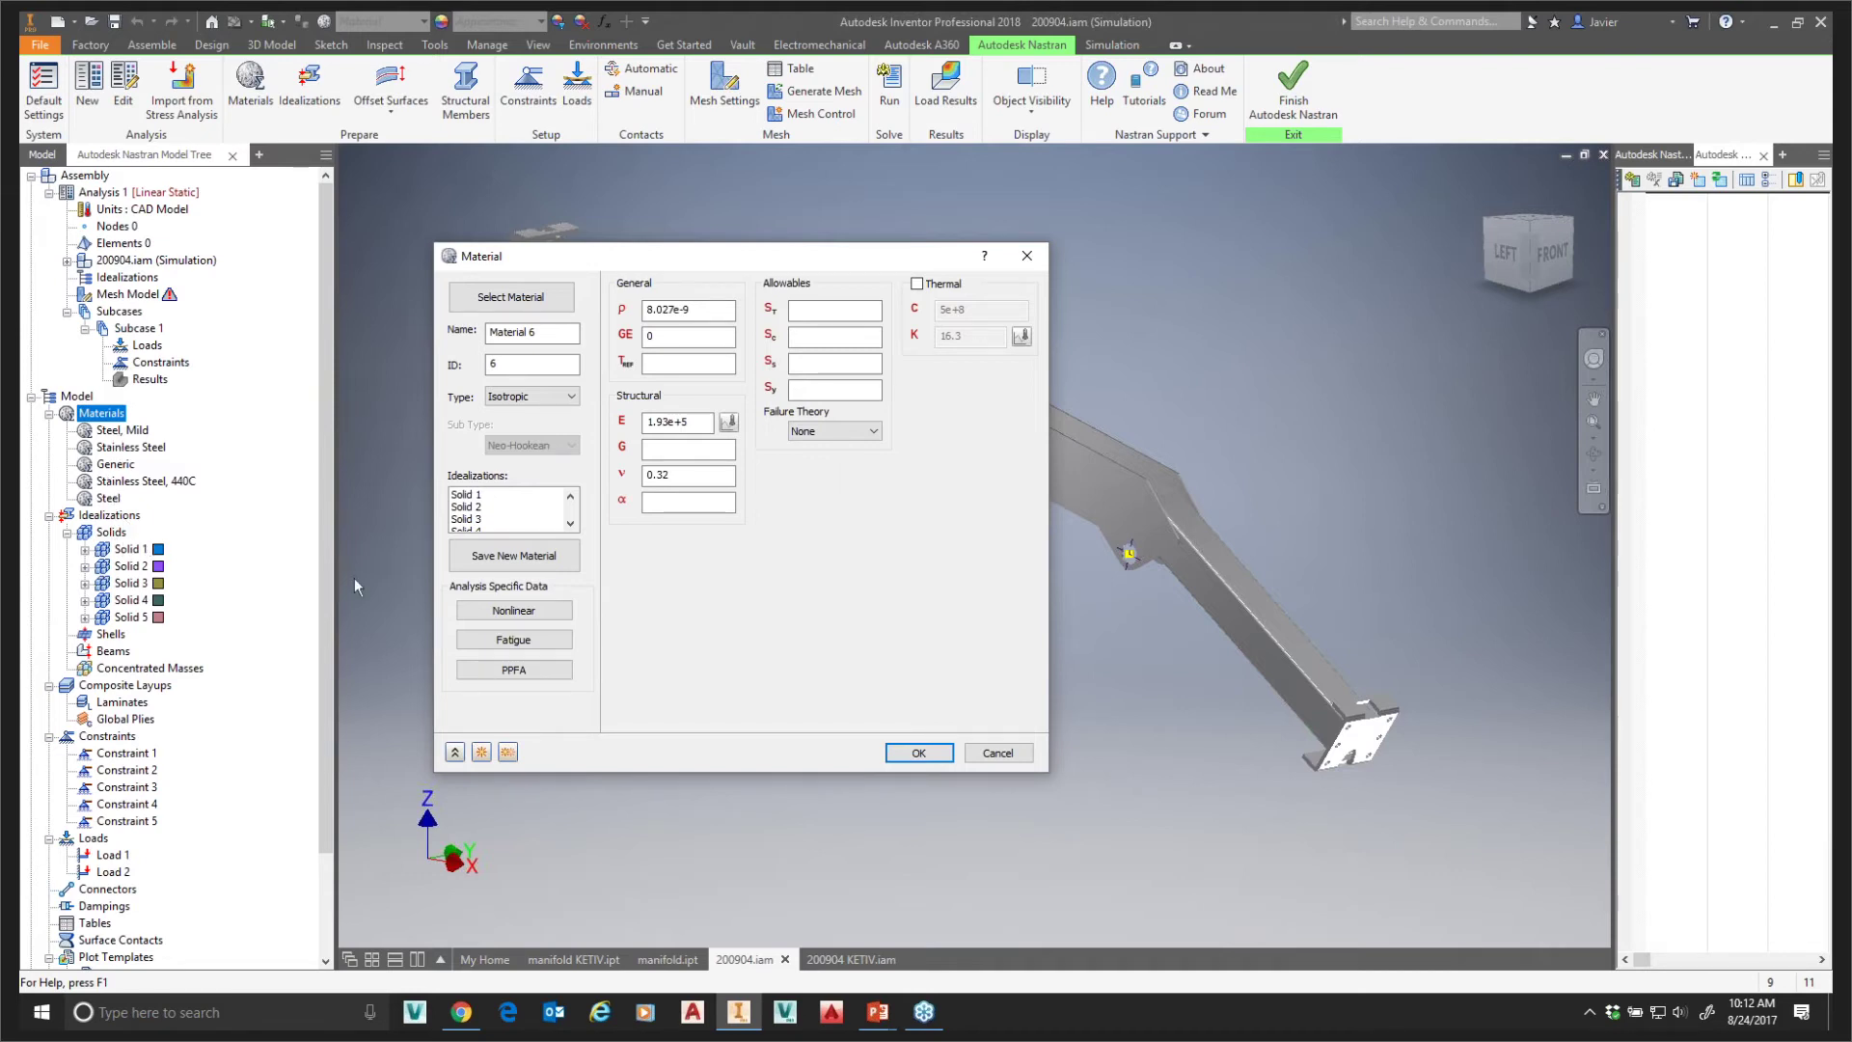
pyautogui.click(508, 303)
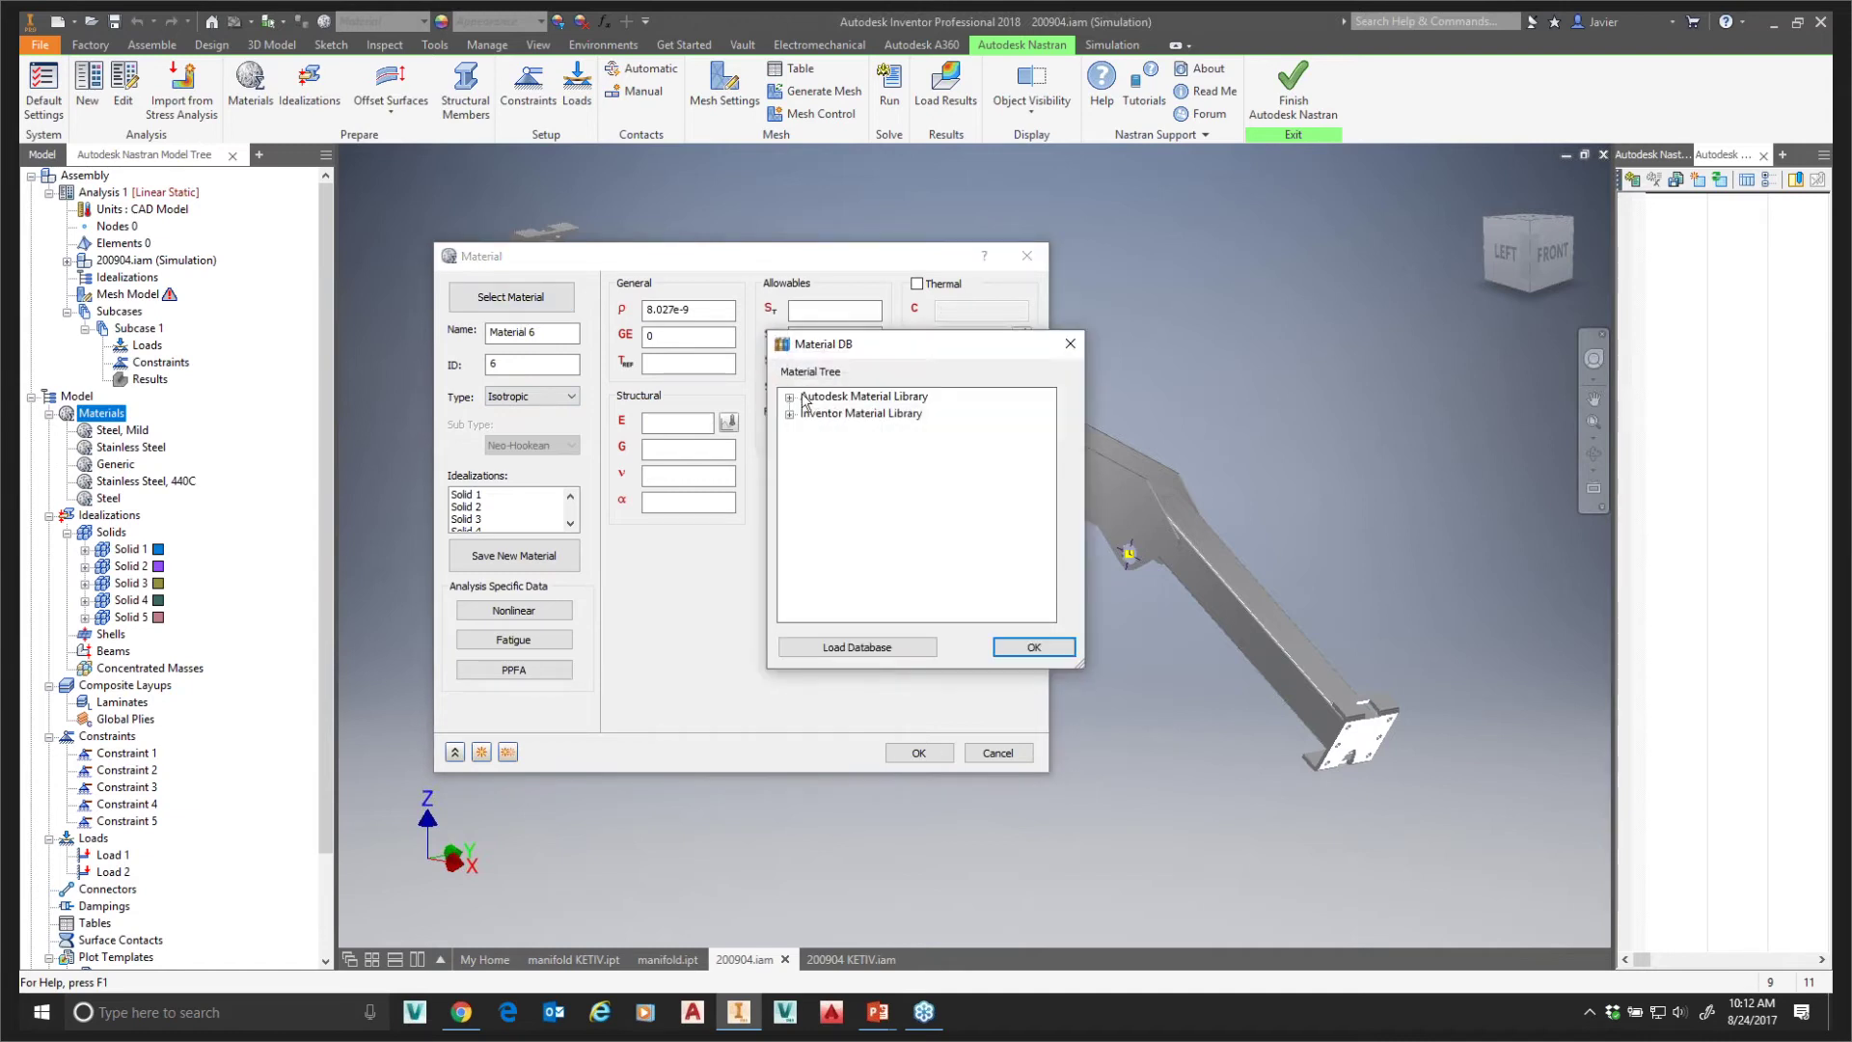
pyautogui.click(789, 396)
pyautogui.moveTo(1049, 410); pyautogui.dragTo(1049, 489)
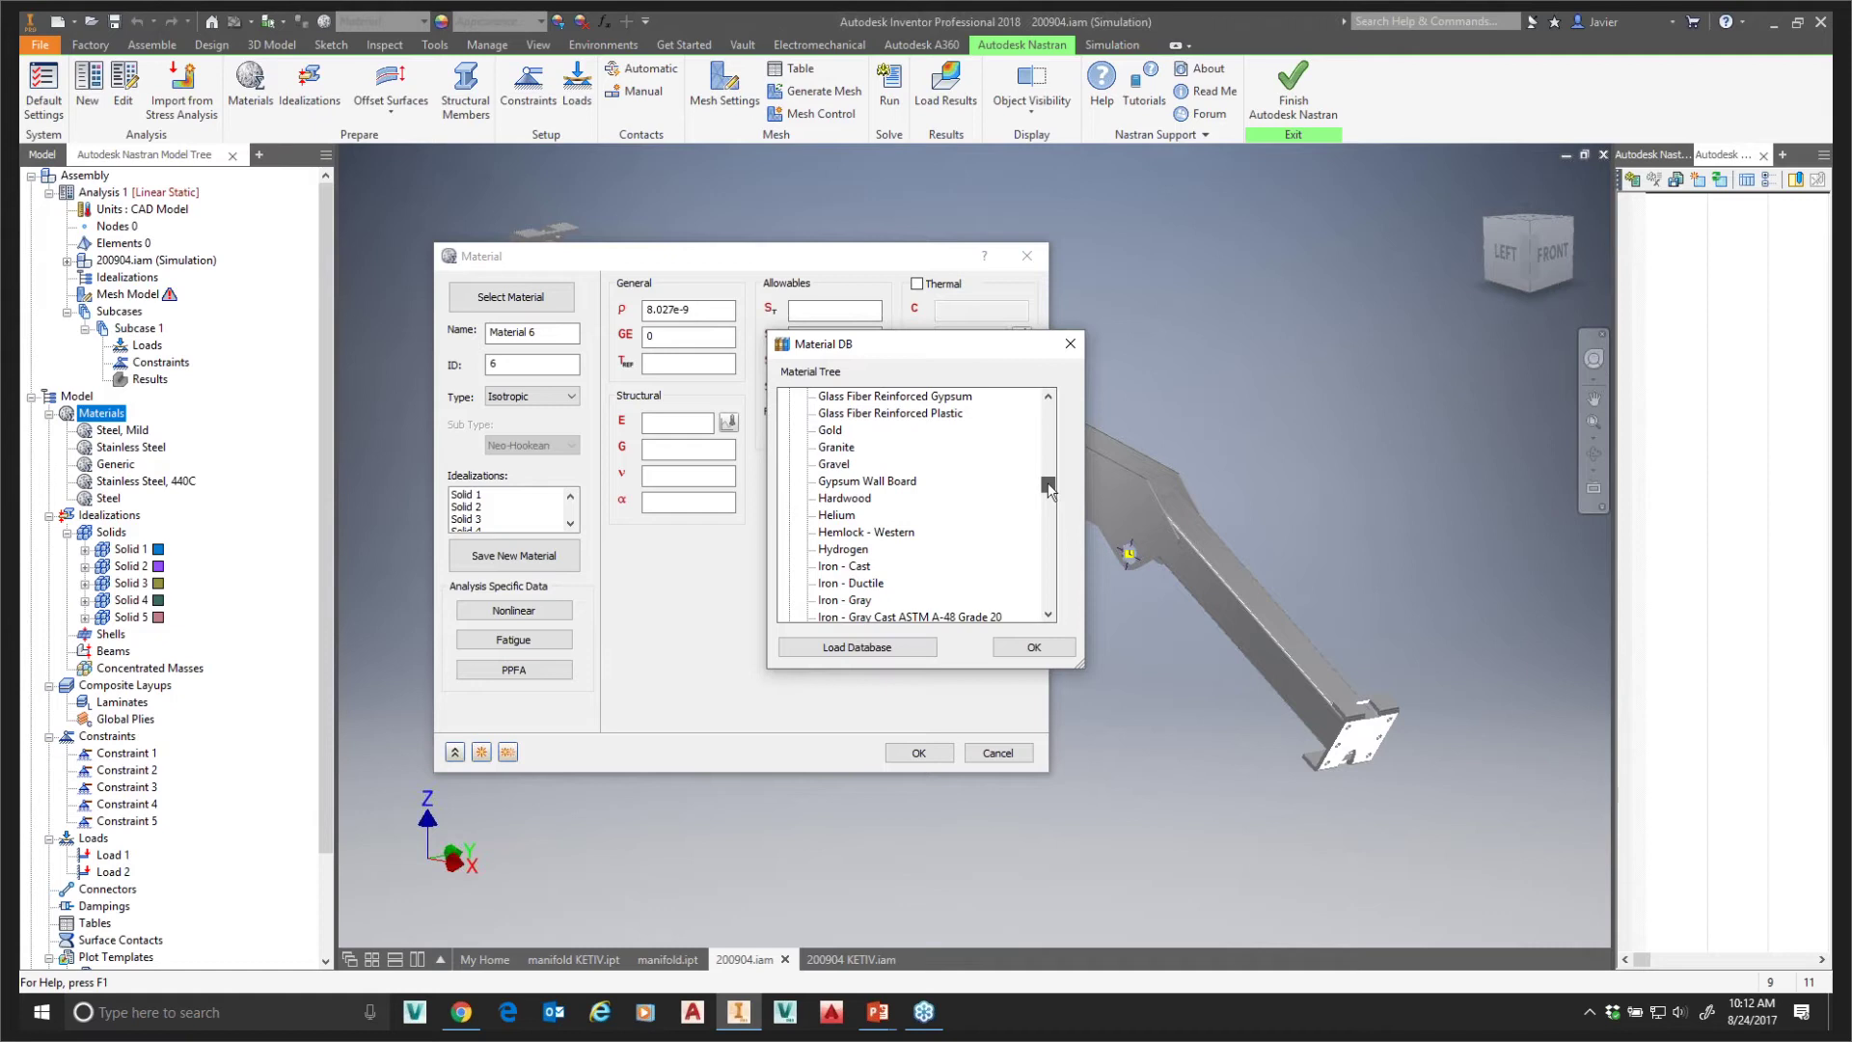
pyautogui.moveTo(1049, 489); pyautogui.dragTo(1048, 466)
pyautogui.scroll(-2, 897, 593)
pyautogui.scroll(-15, 892, 598)
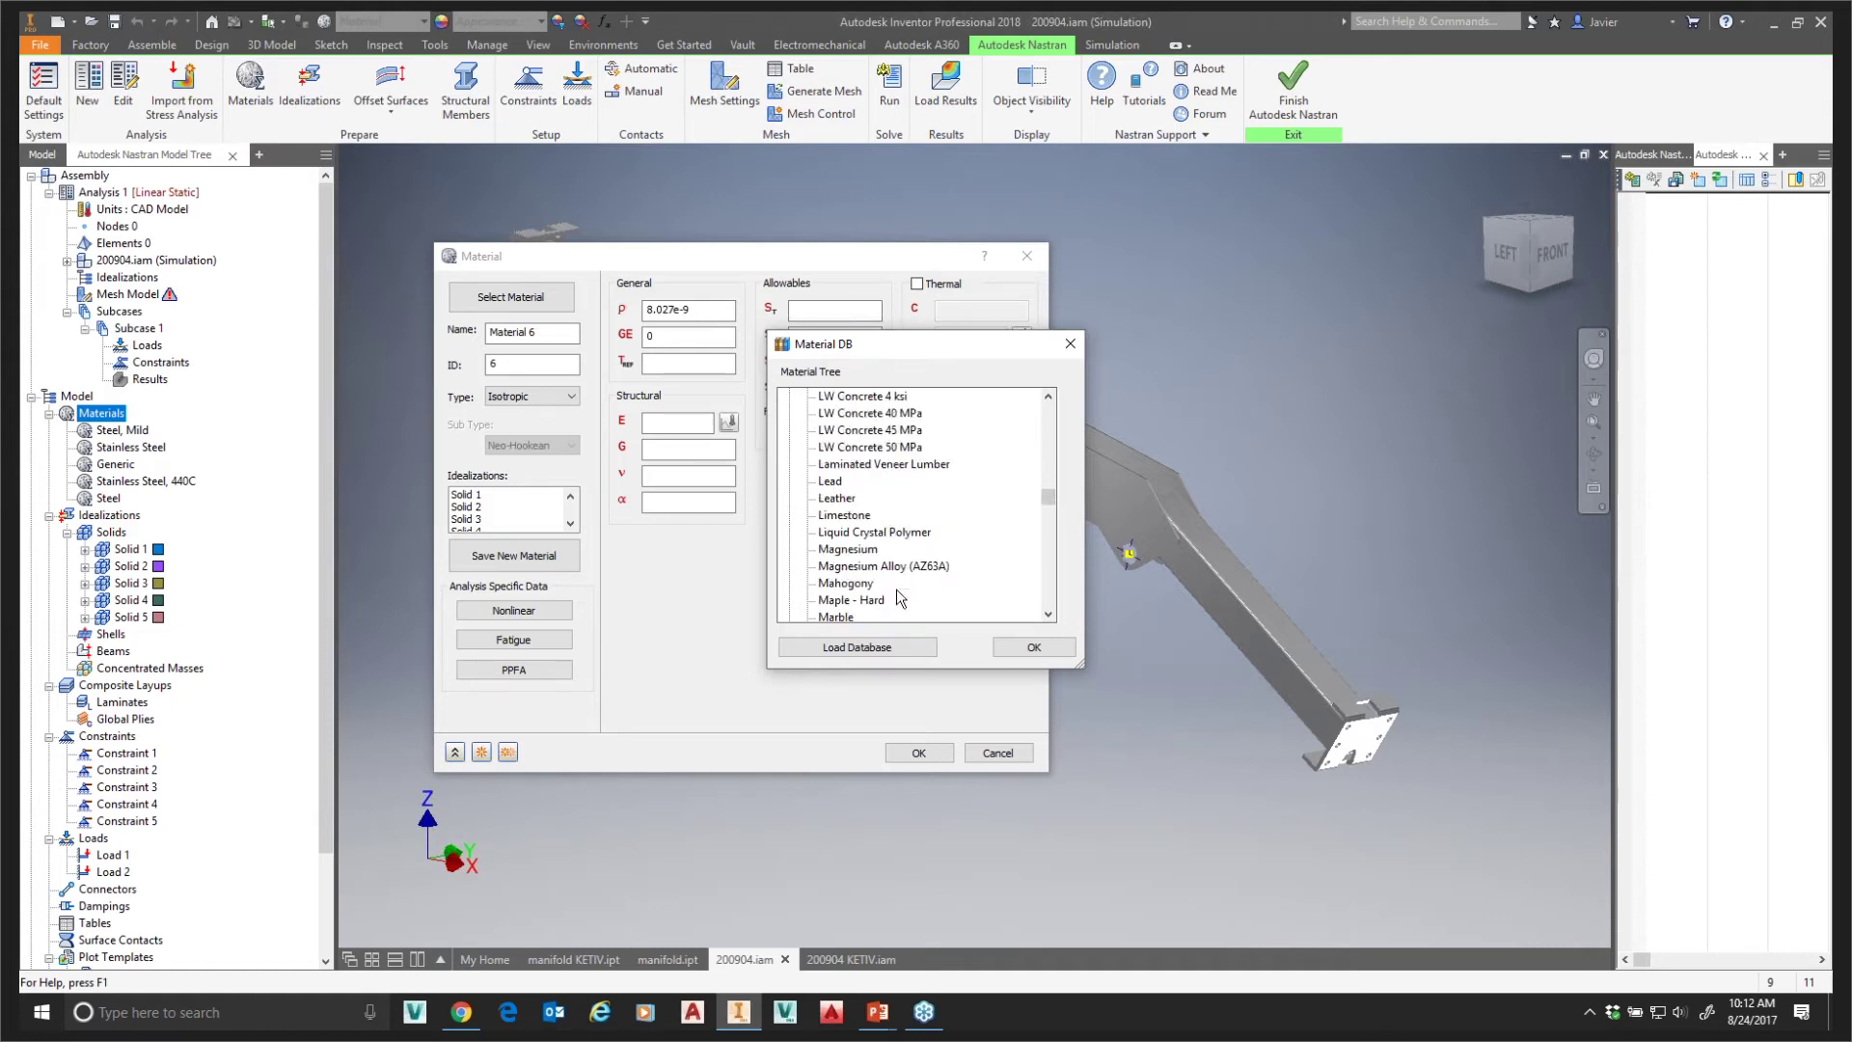
pyautogui.click(1051, 593)
pyautogui.click(1051, 590)
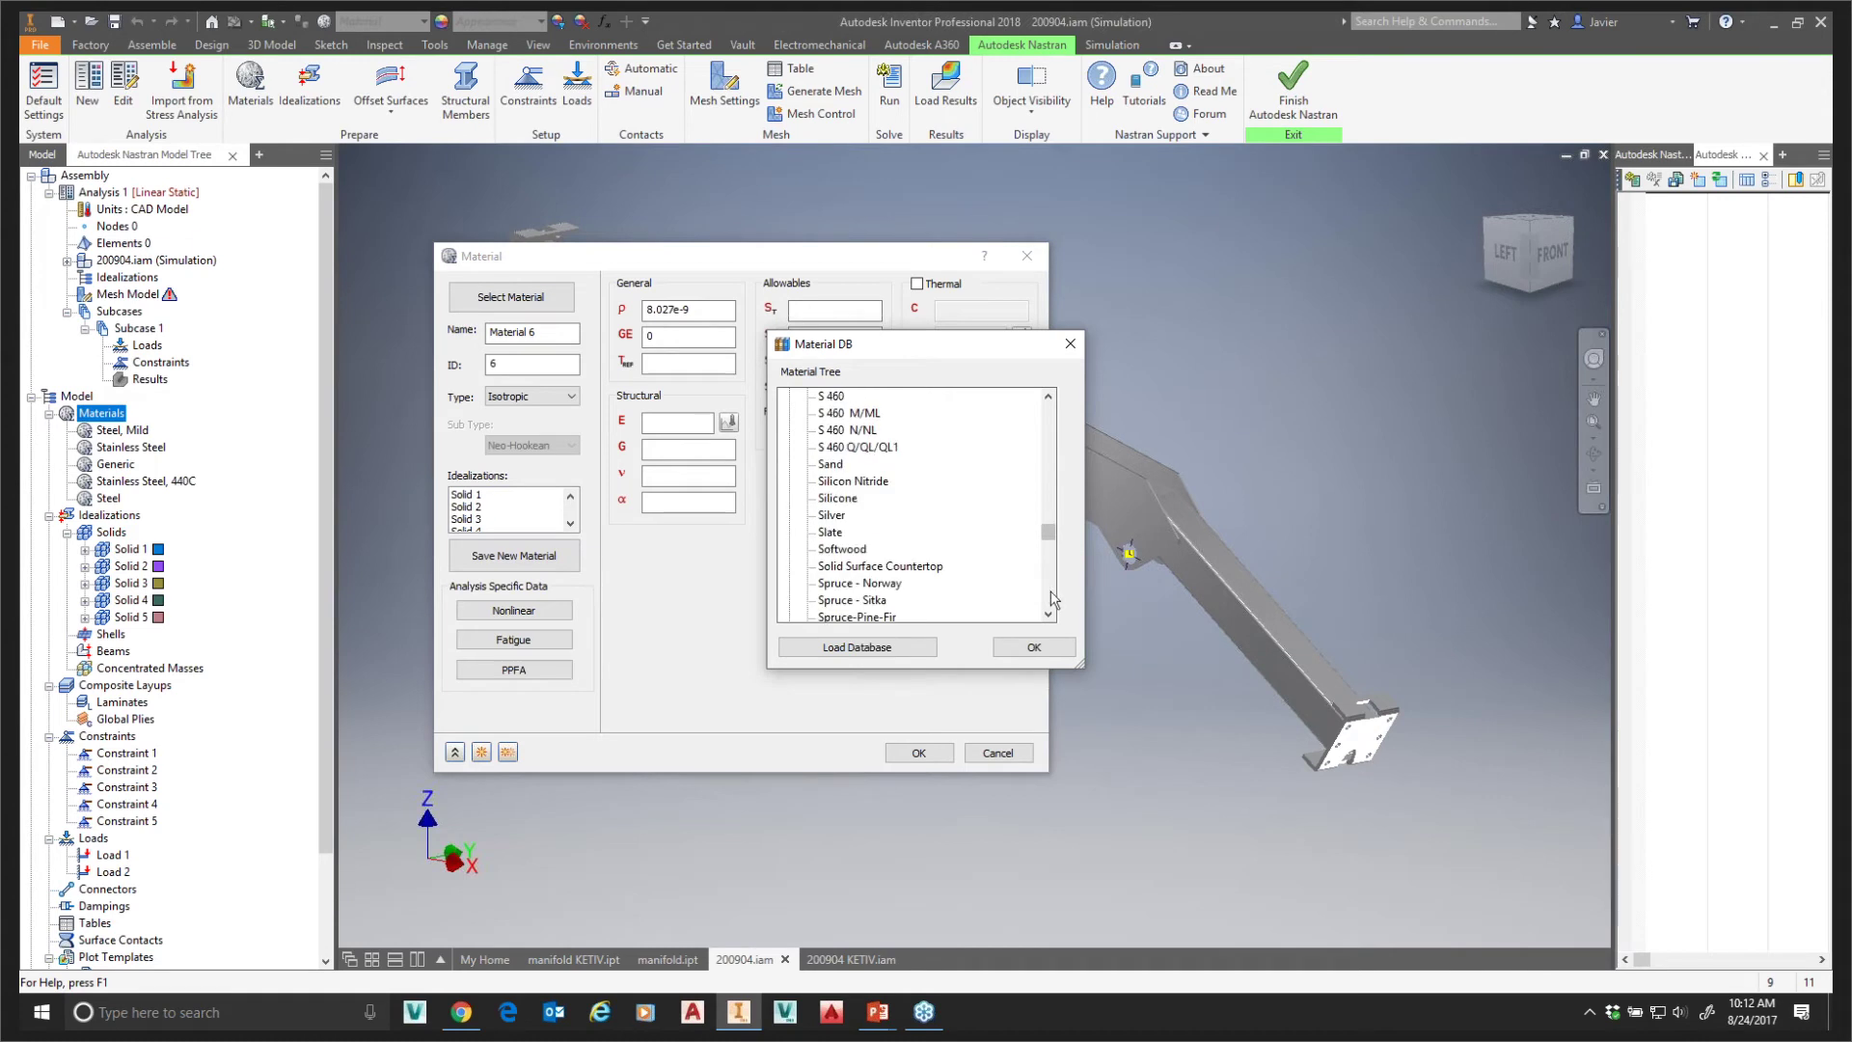
pyautogui.click(1050, 592)
pyautogui.click(1051, 593)
pyautogui.click(1050, 593)
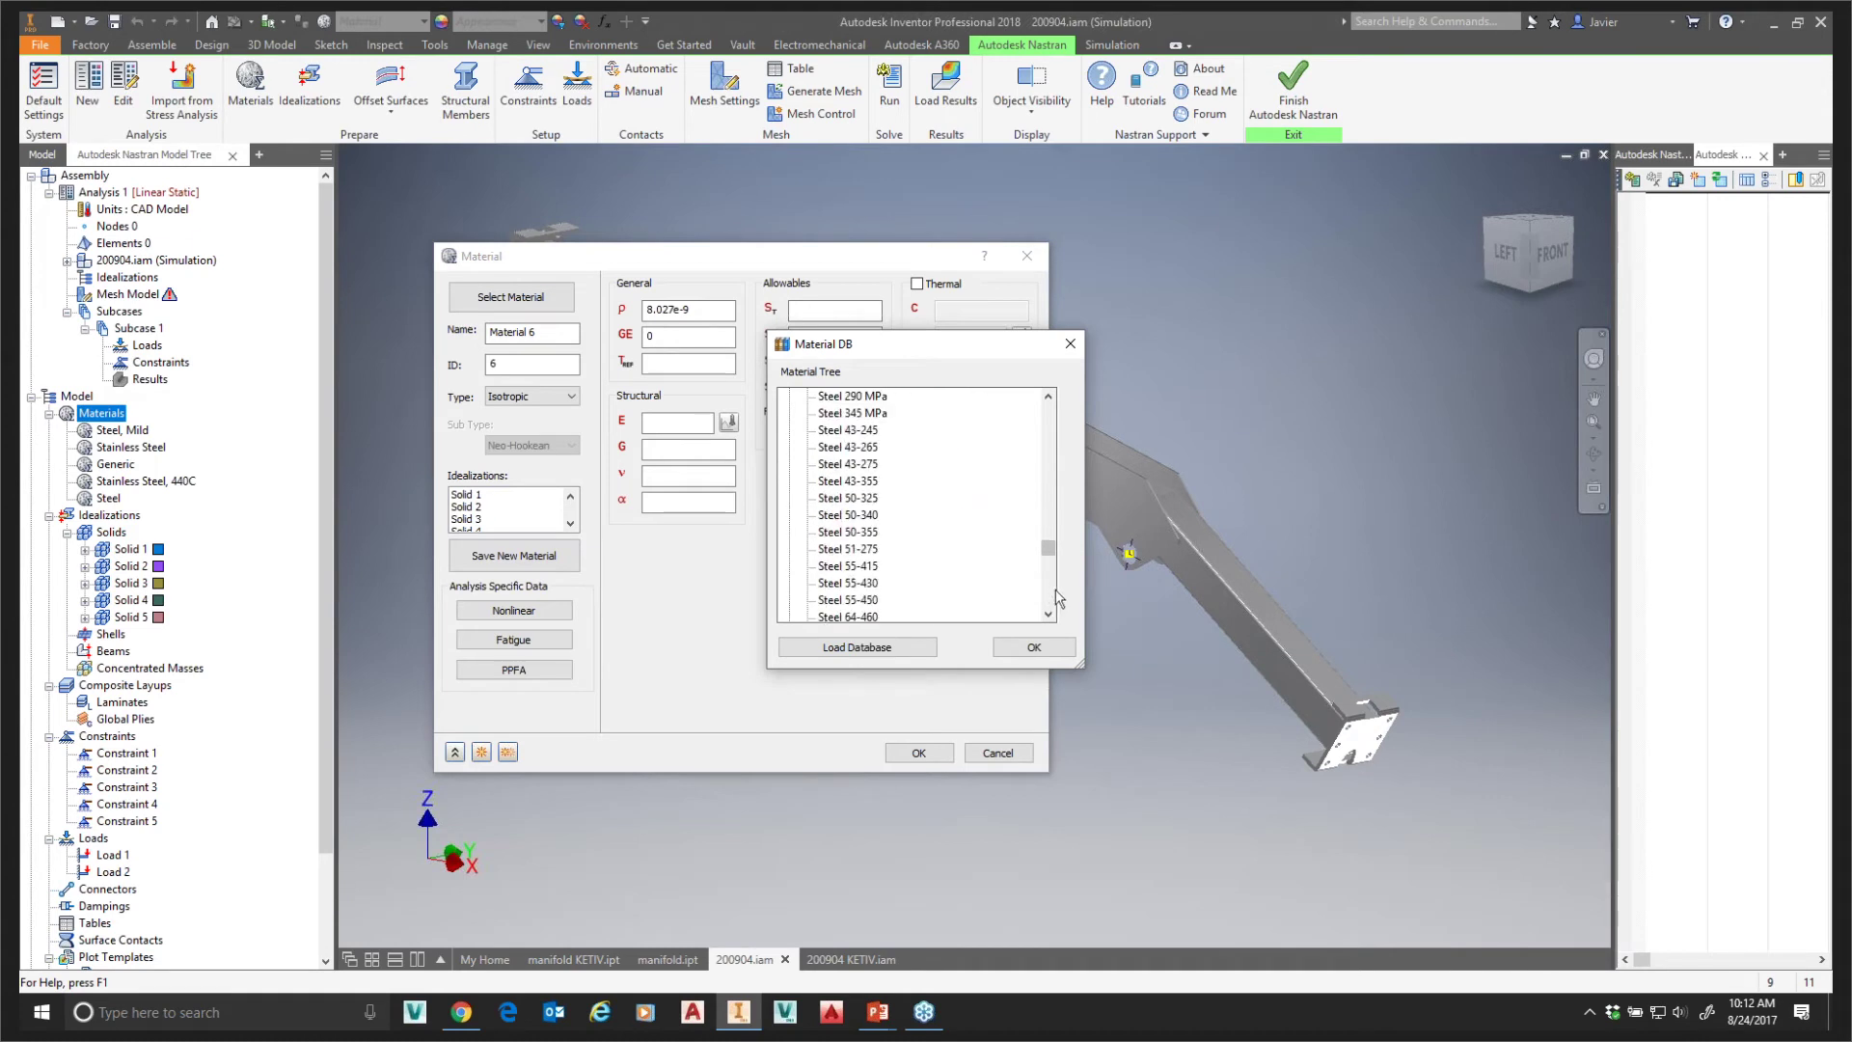
pyautogui.click(1052, 486)
pyautogui.click(848, 534)
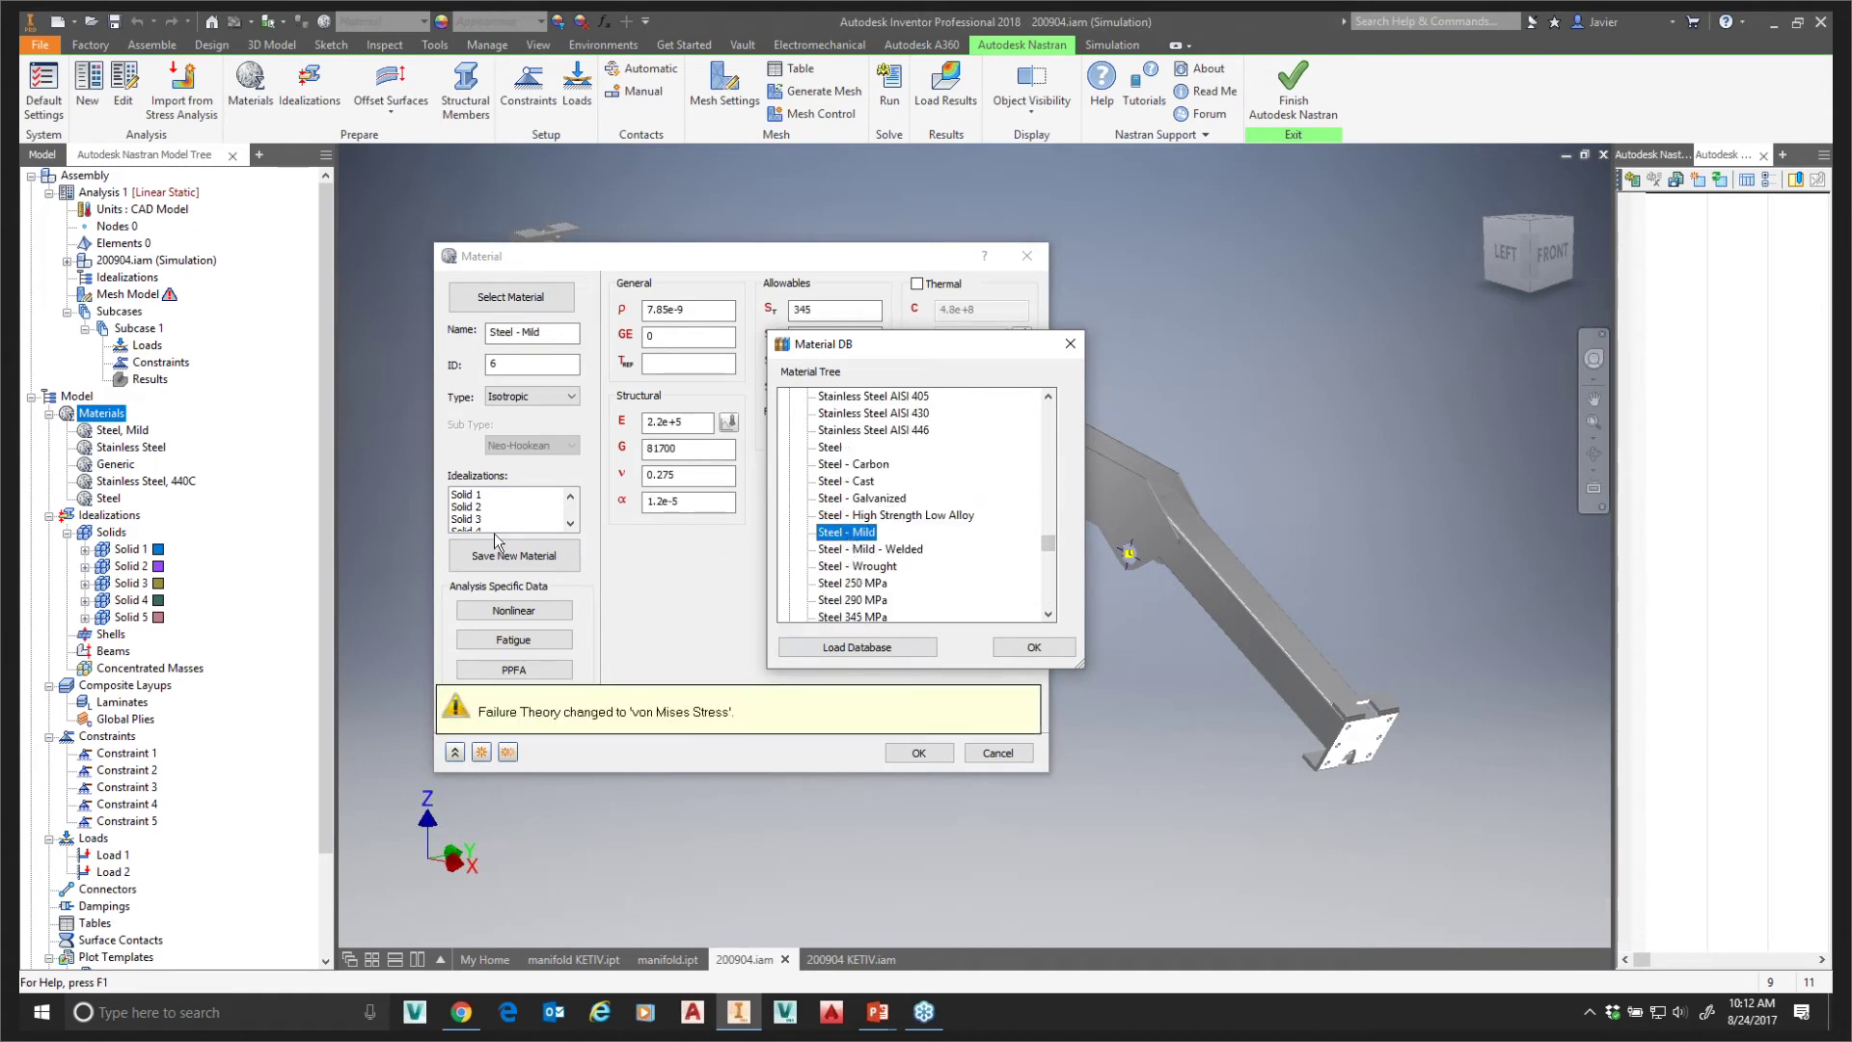
pyautogui.click(1034, 647)
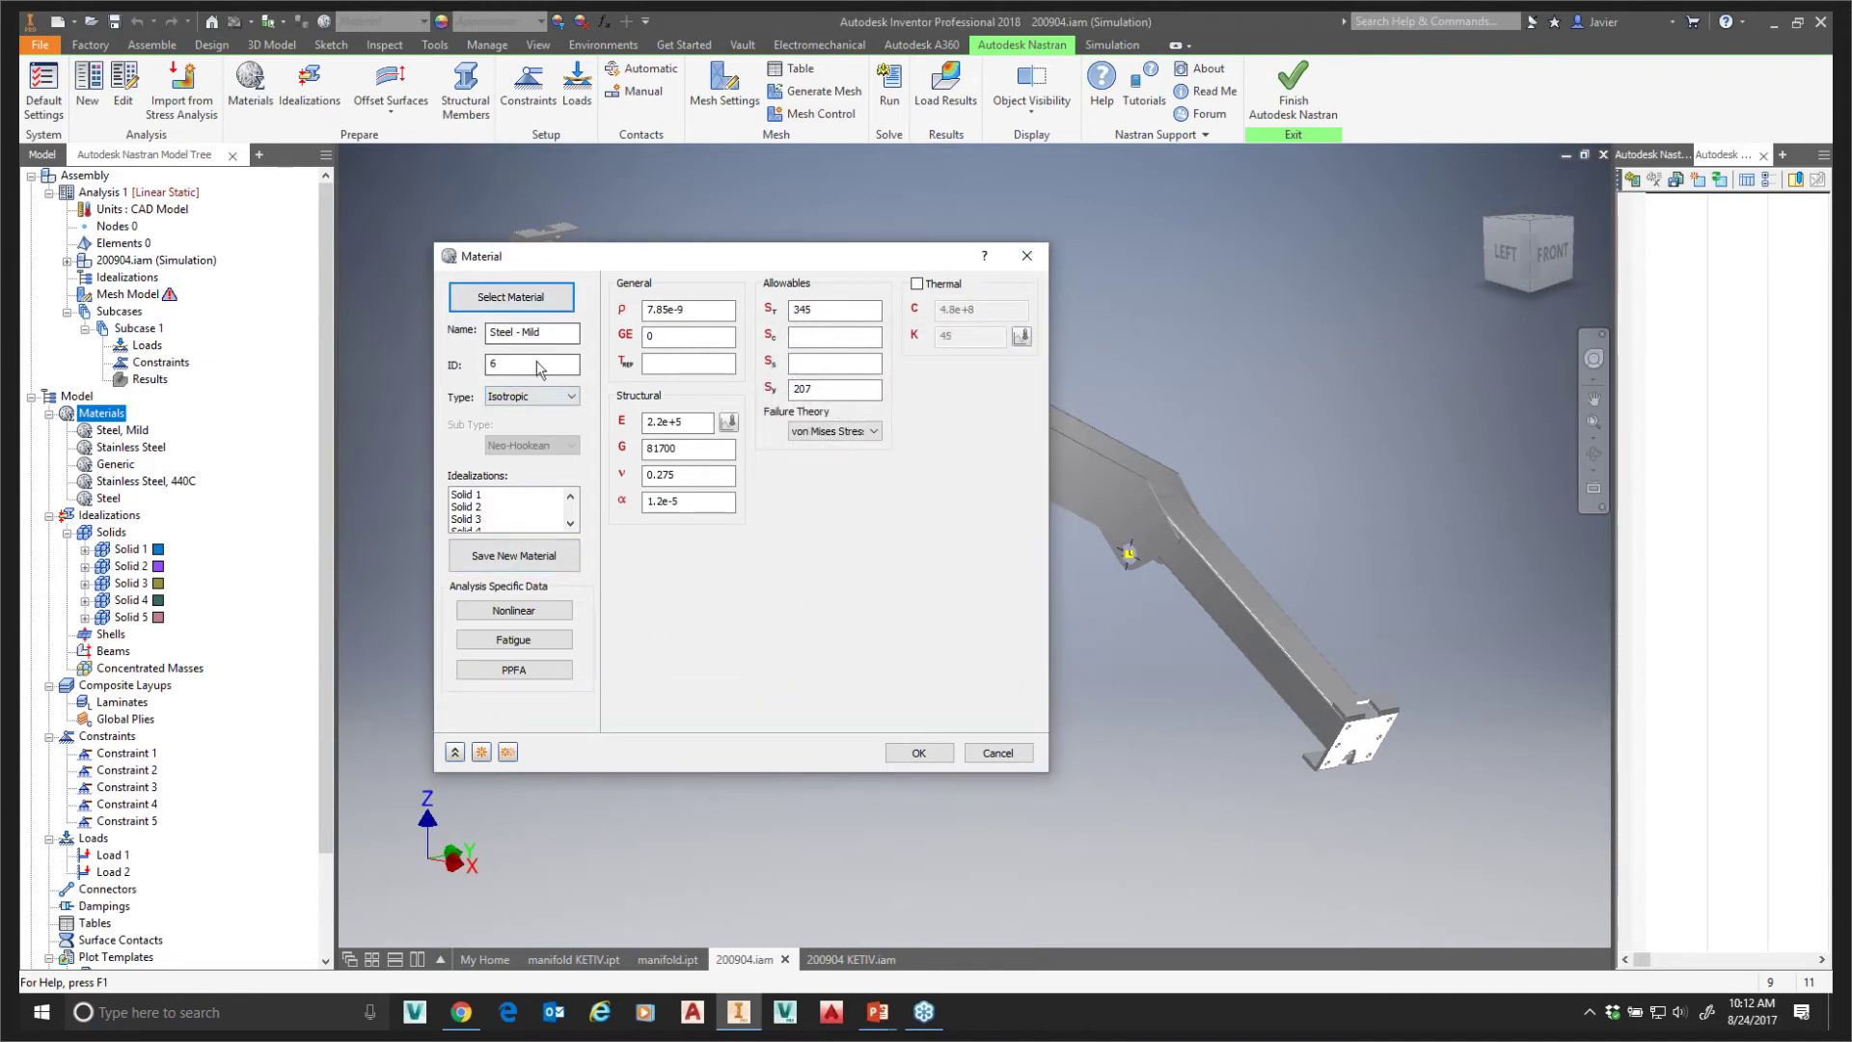
# - Assign the new Steel - Mild material to the Solid 1, Solid 2 and Solid 5 idealizations and save it
pyautogui.moveTo(548, 334); pyautogui.dragTo(487, 334)
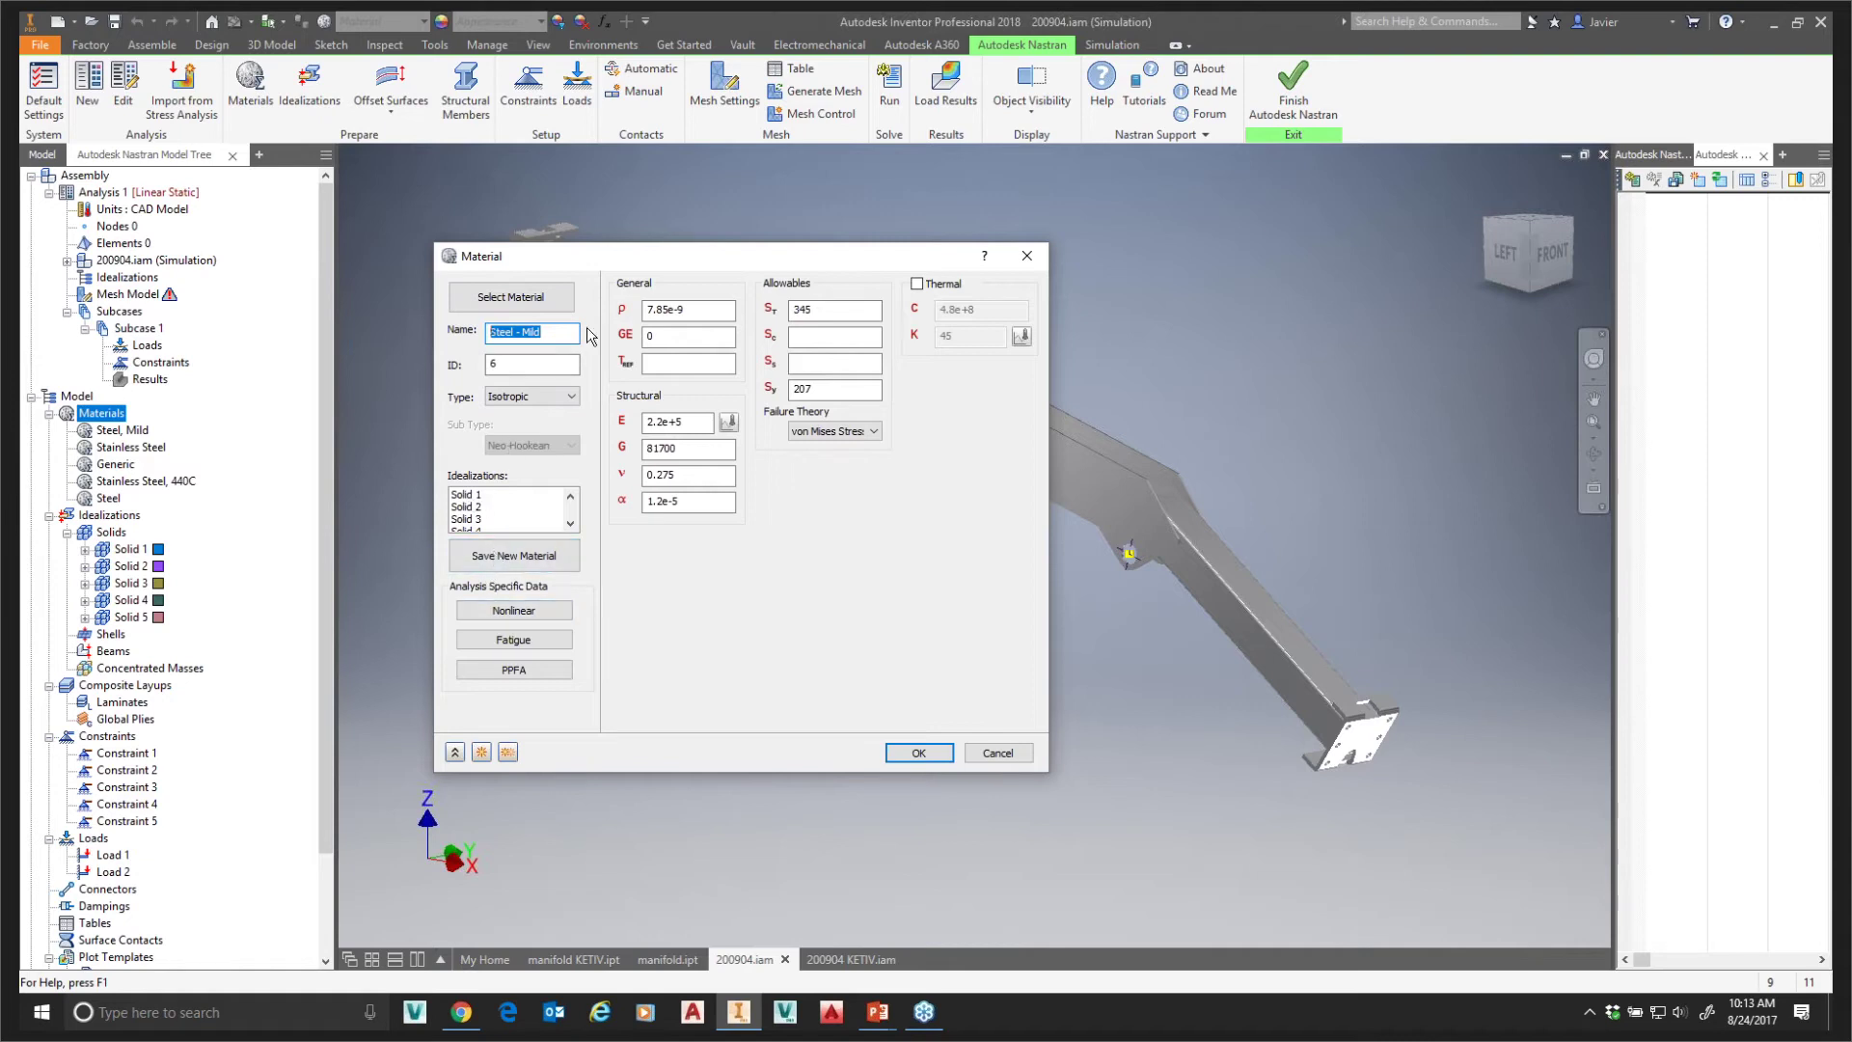
pyautogui.moveTo(613, 257); pyautogui.dragTo(286, 240)
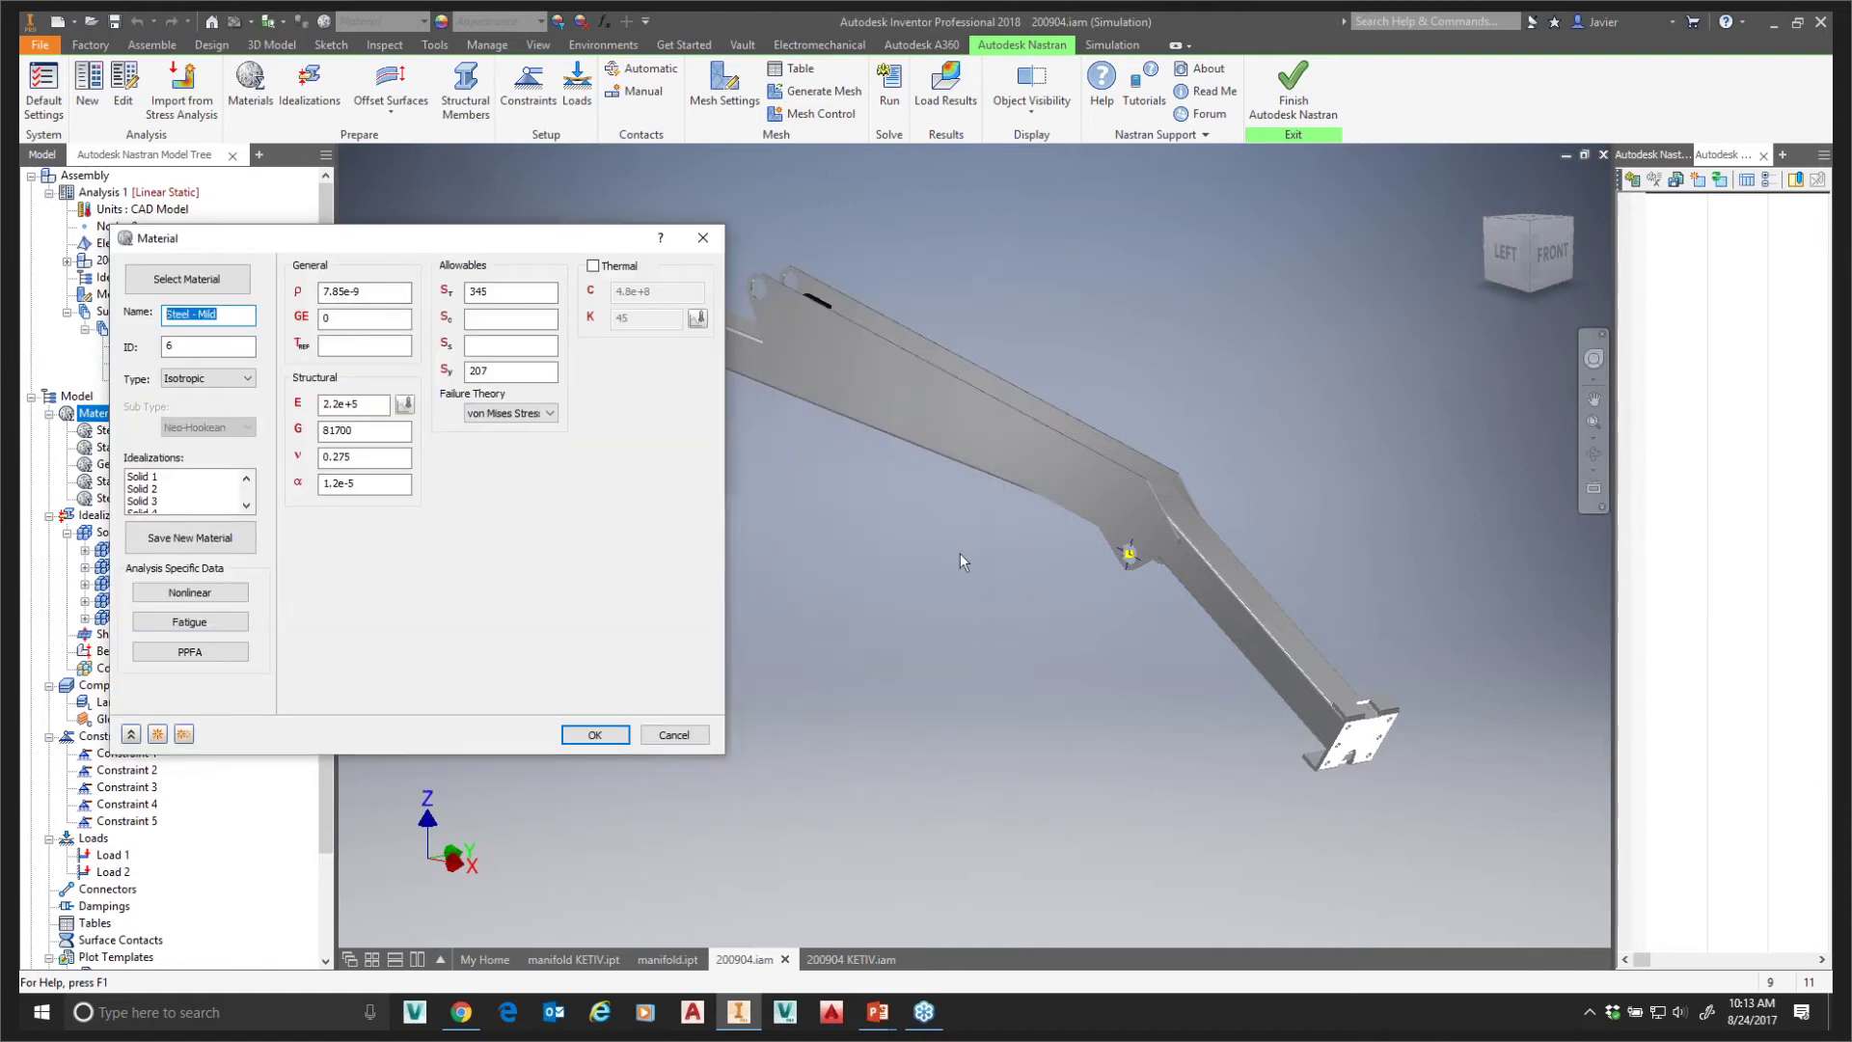
pyautogui.click(192, 488)
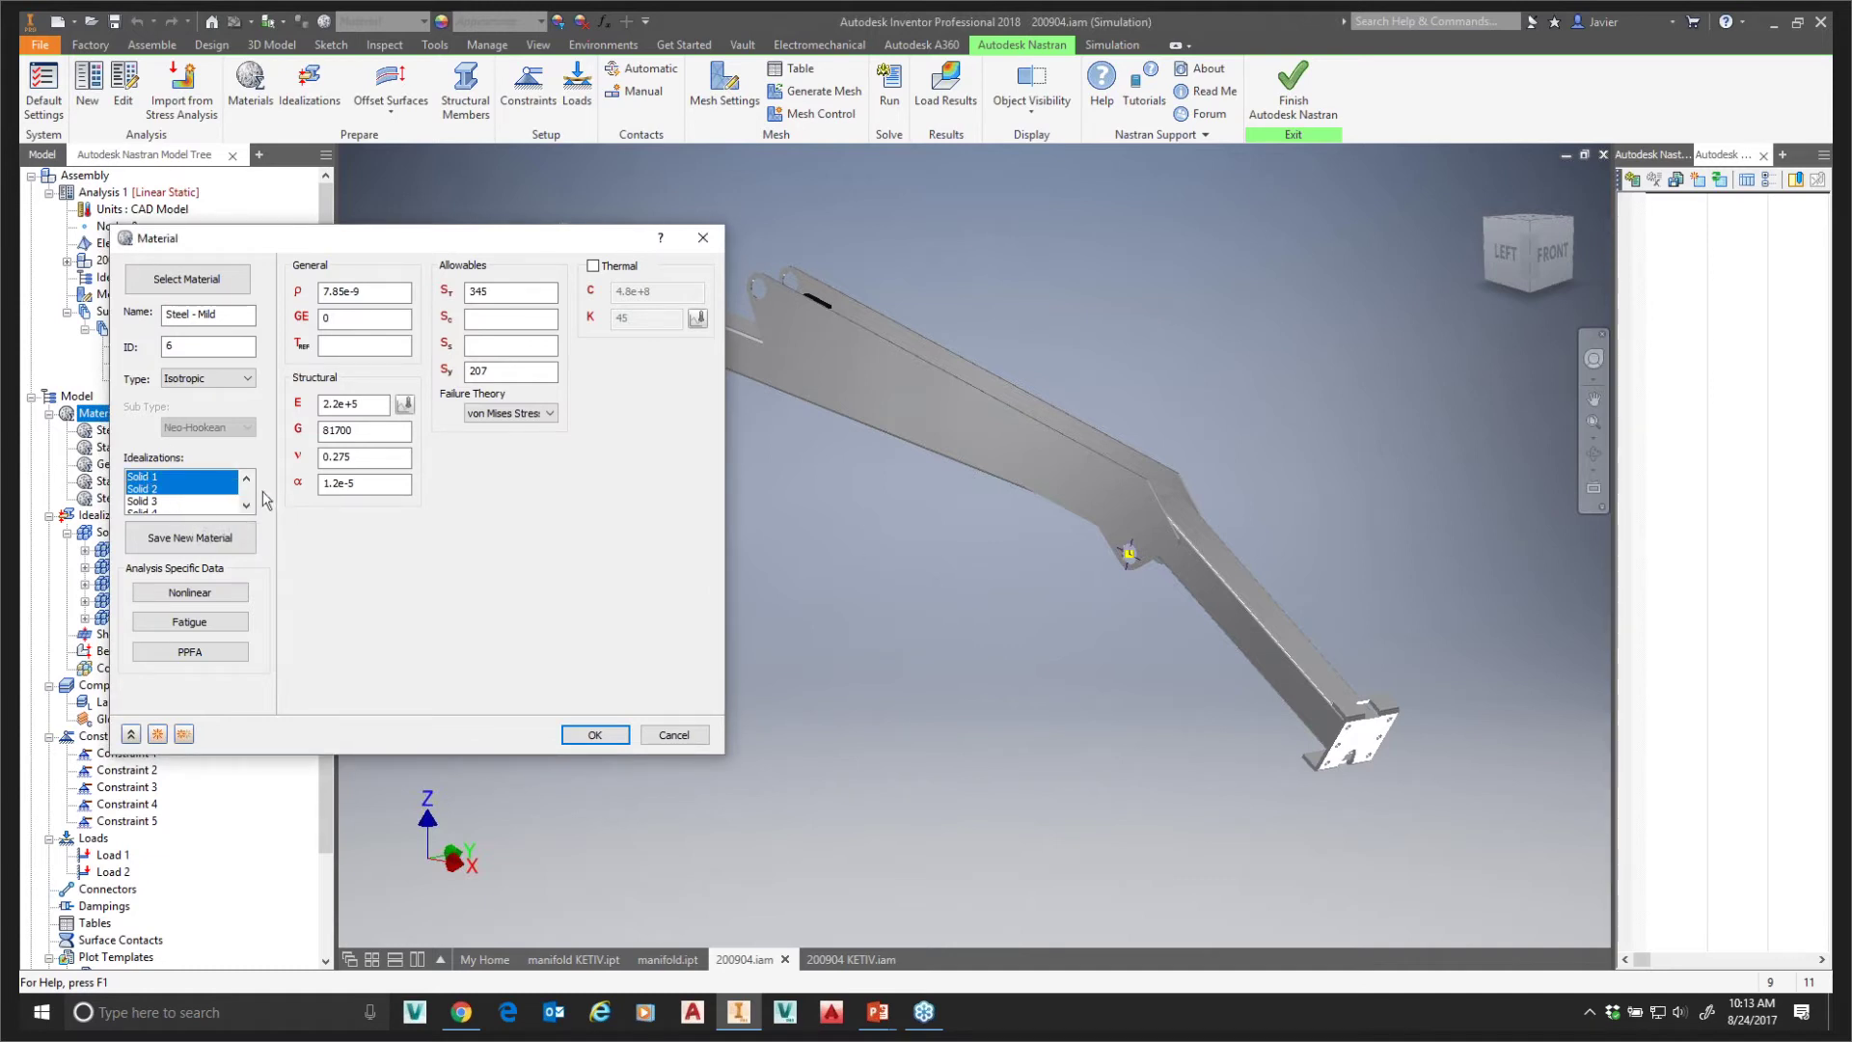
pyautogui.click(247, 506)
pyautogui.click(247, 505)
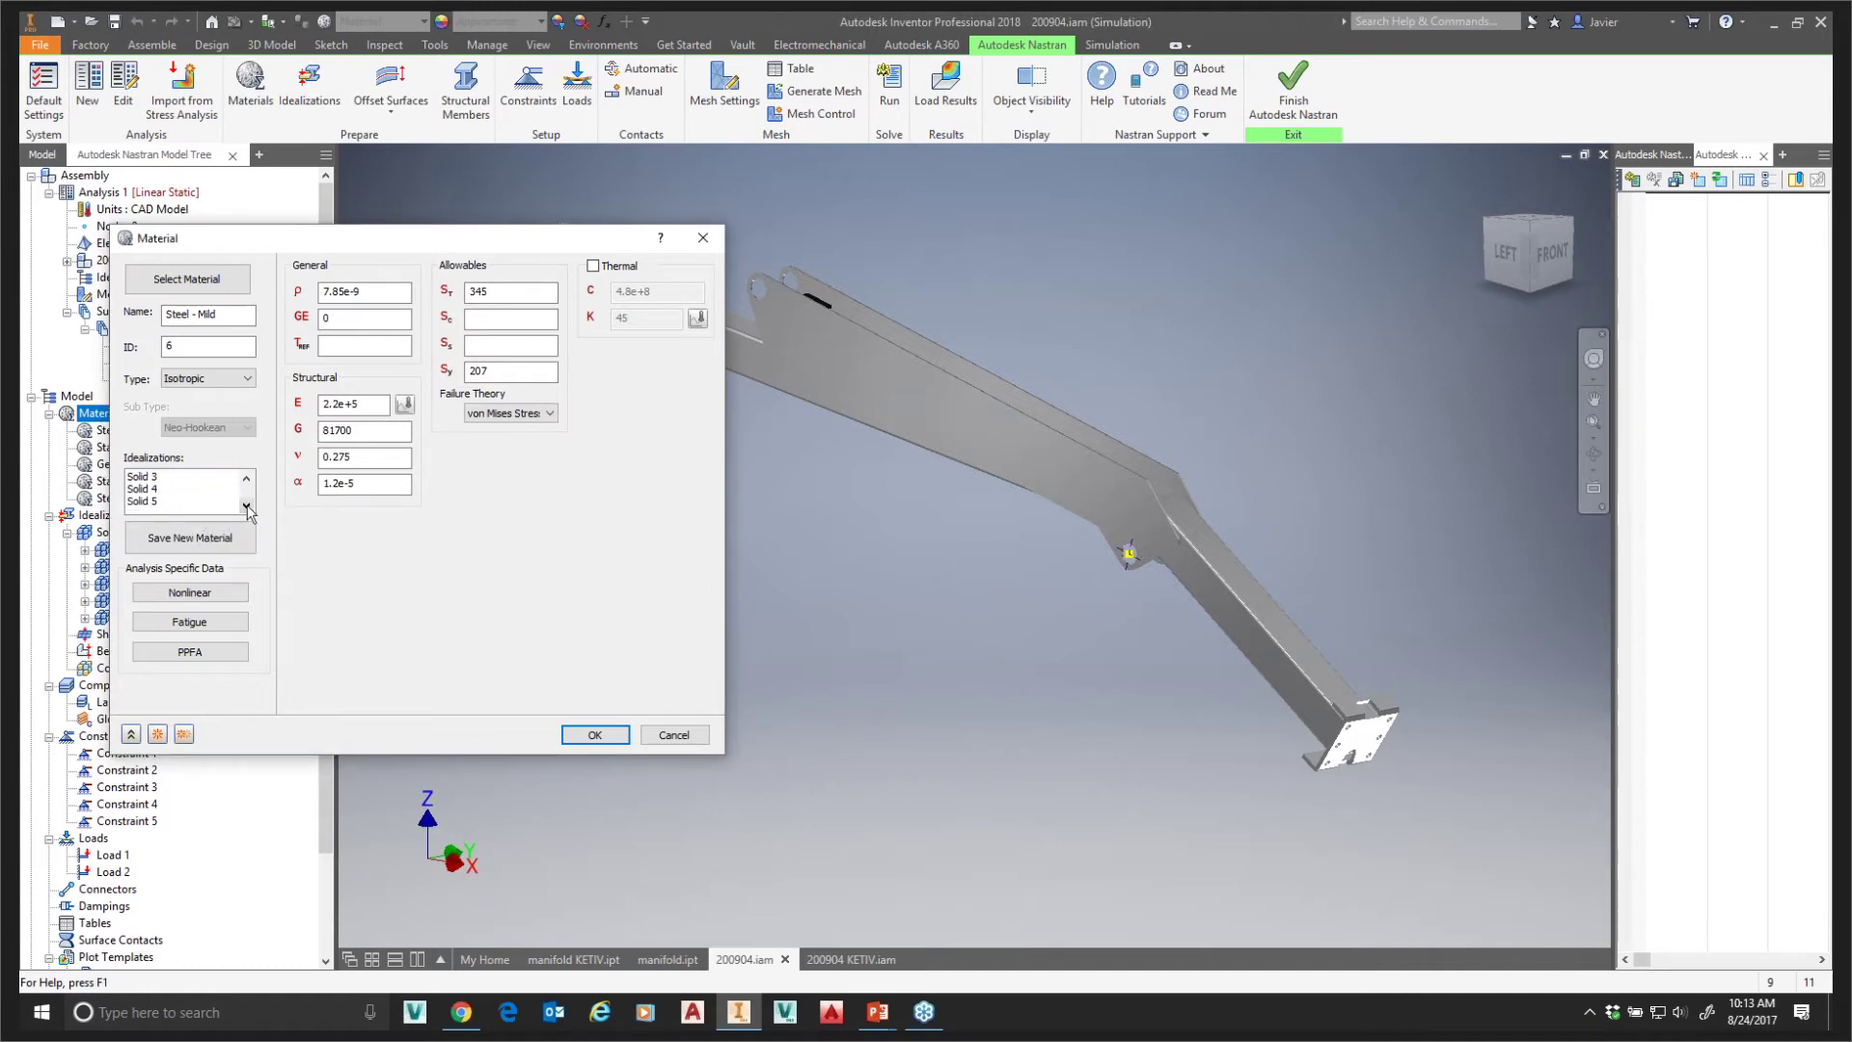
pyautogui.click(144, 503)
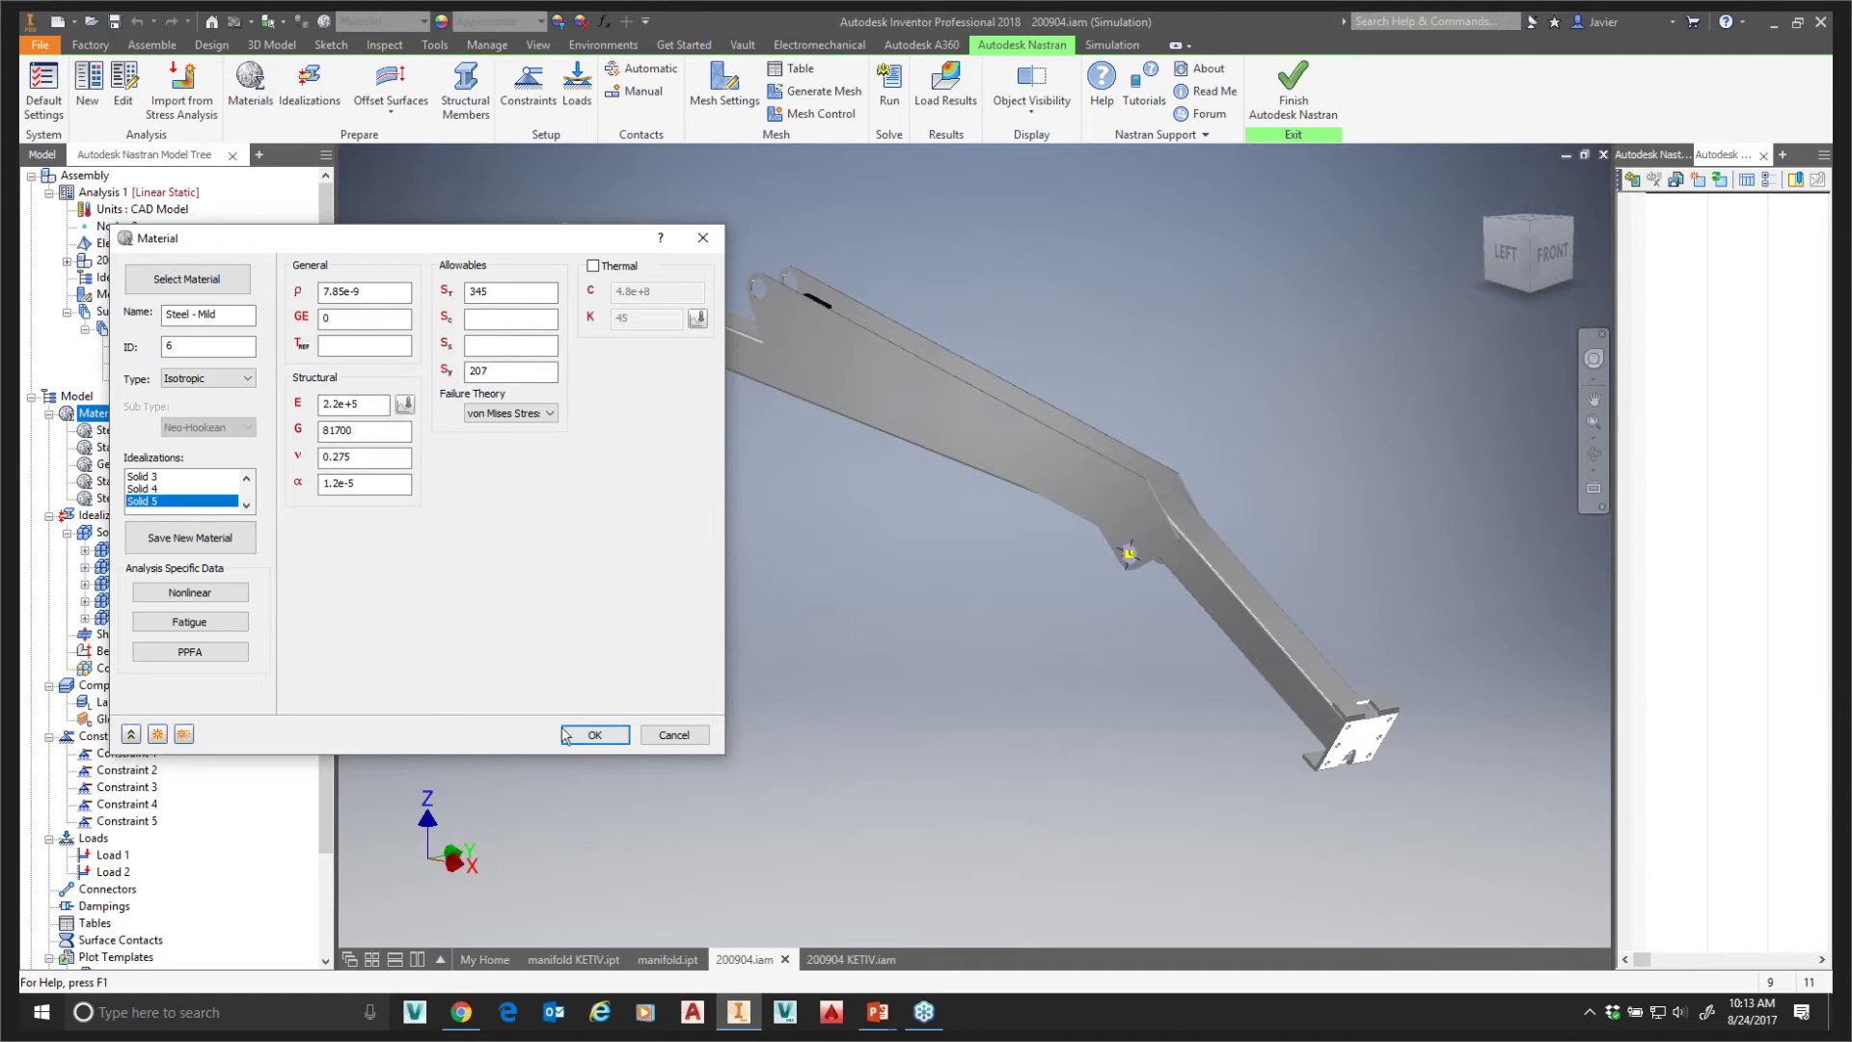
pyautogui.click(591, 735)
pyautogui.click(104, 431)
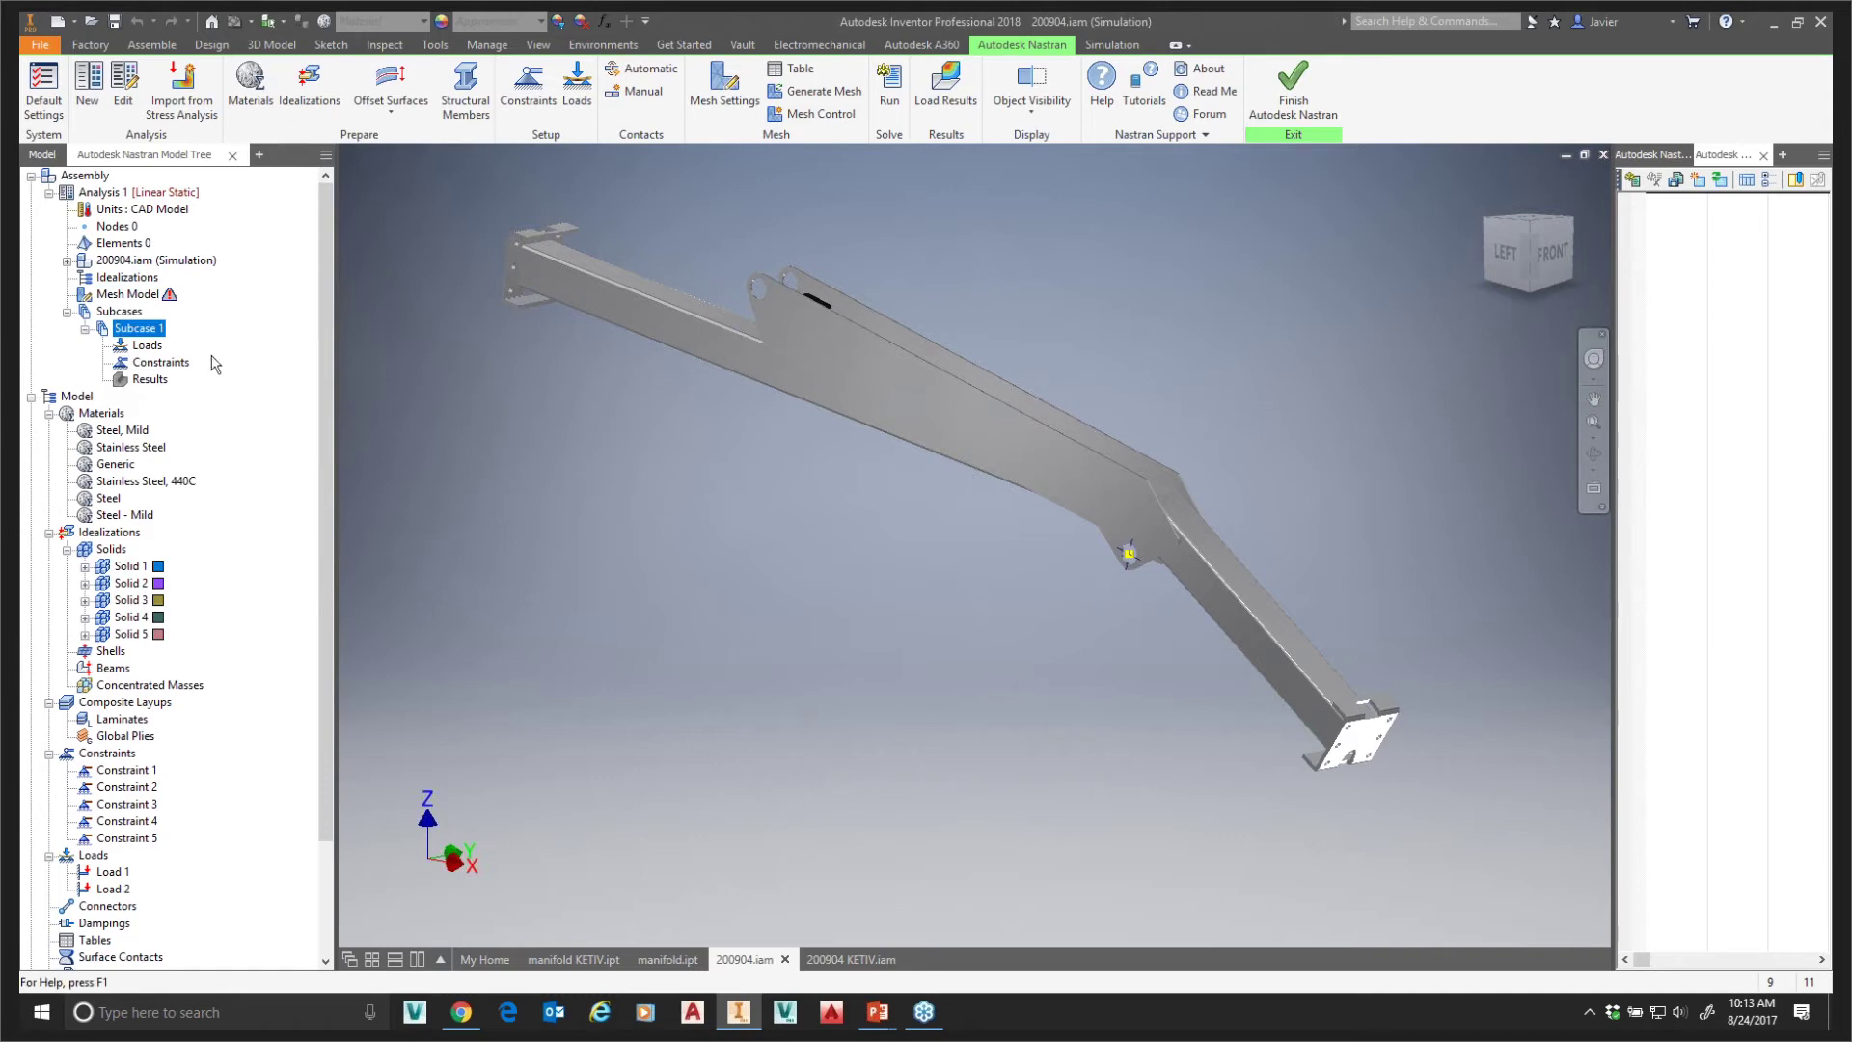
pyautogui.click(135, 329)
pyautogui.click(135, 310)
pyautogui.rightClick(120, 278)
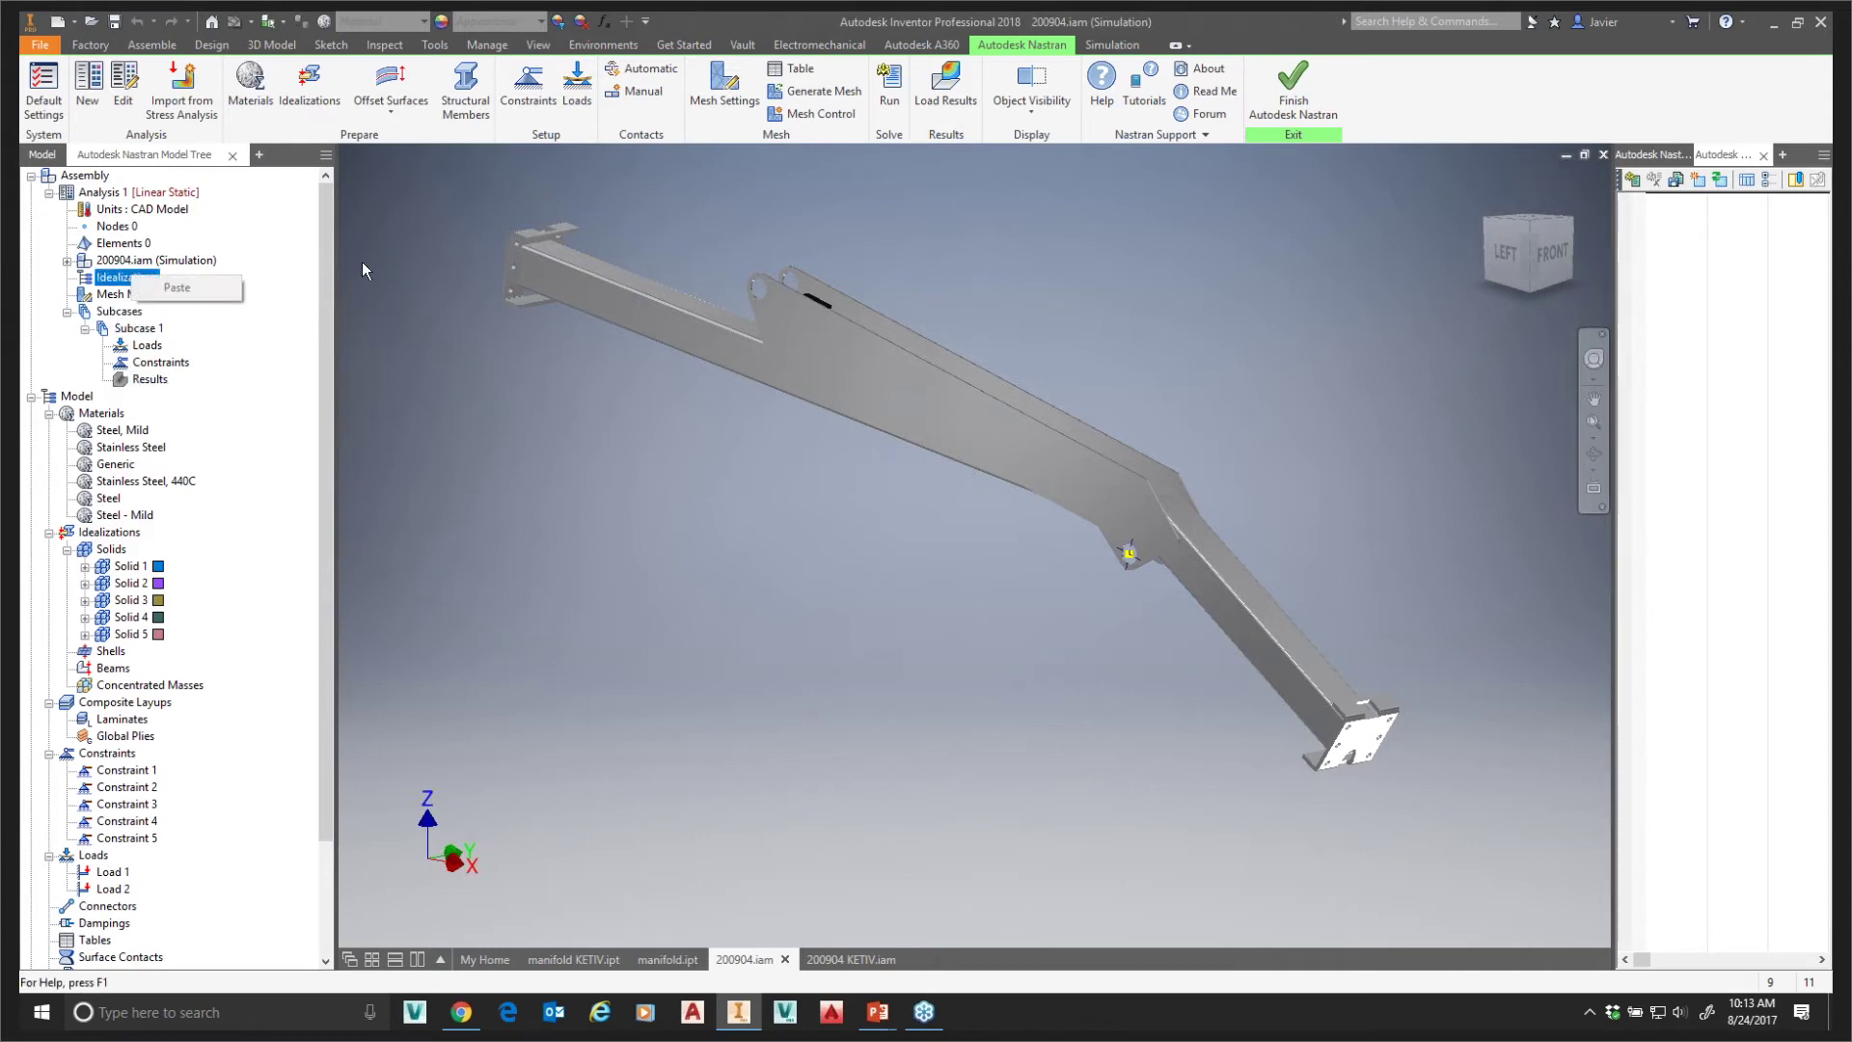
# - Create a Solid Elements idealization with the Steel, Mild material, associate the whole boom geometry with it and add it to the analysis
pyautogui.click(311, 86)
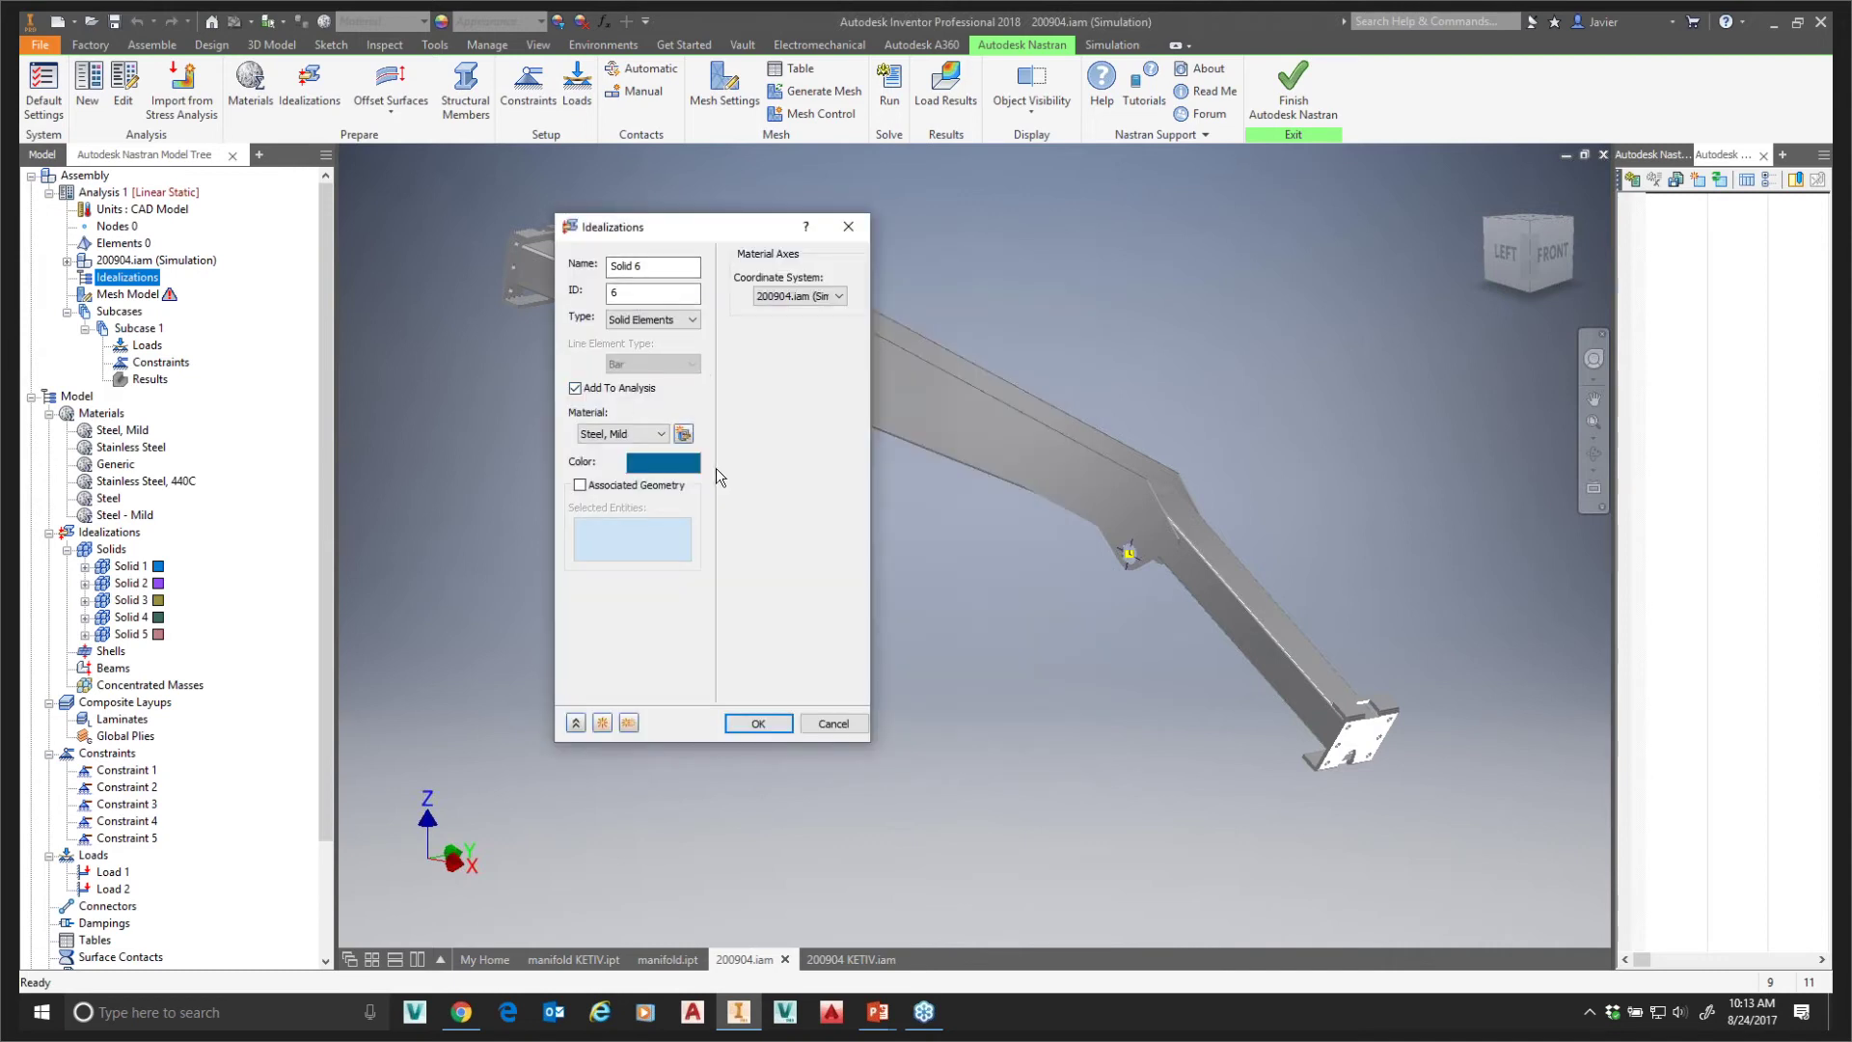
pyautogui.click(691, 322)
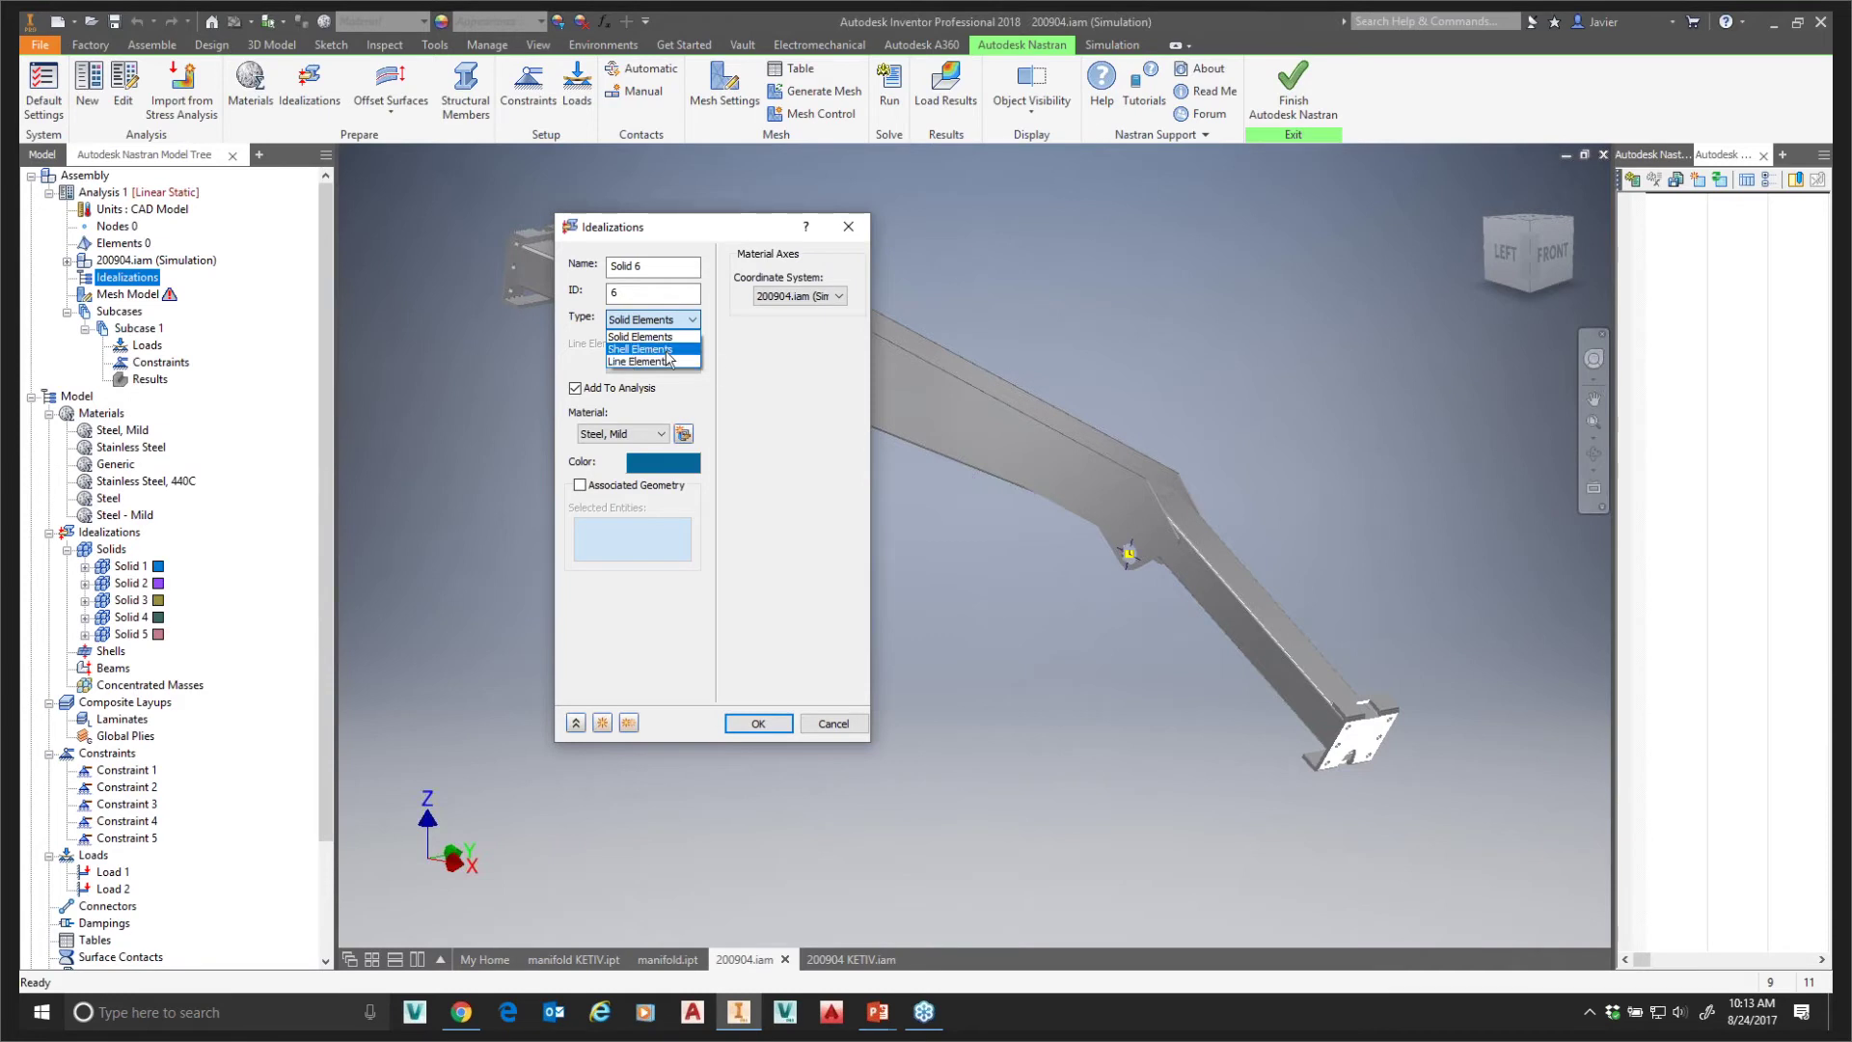
pyautogui.click(624, 341)
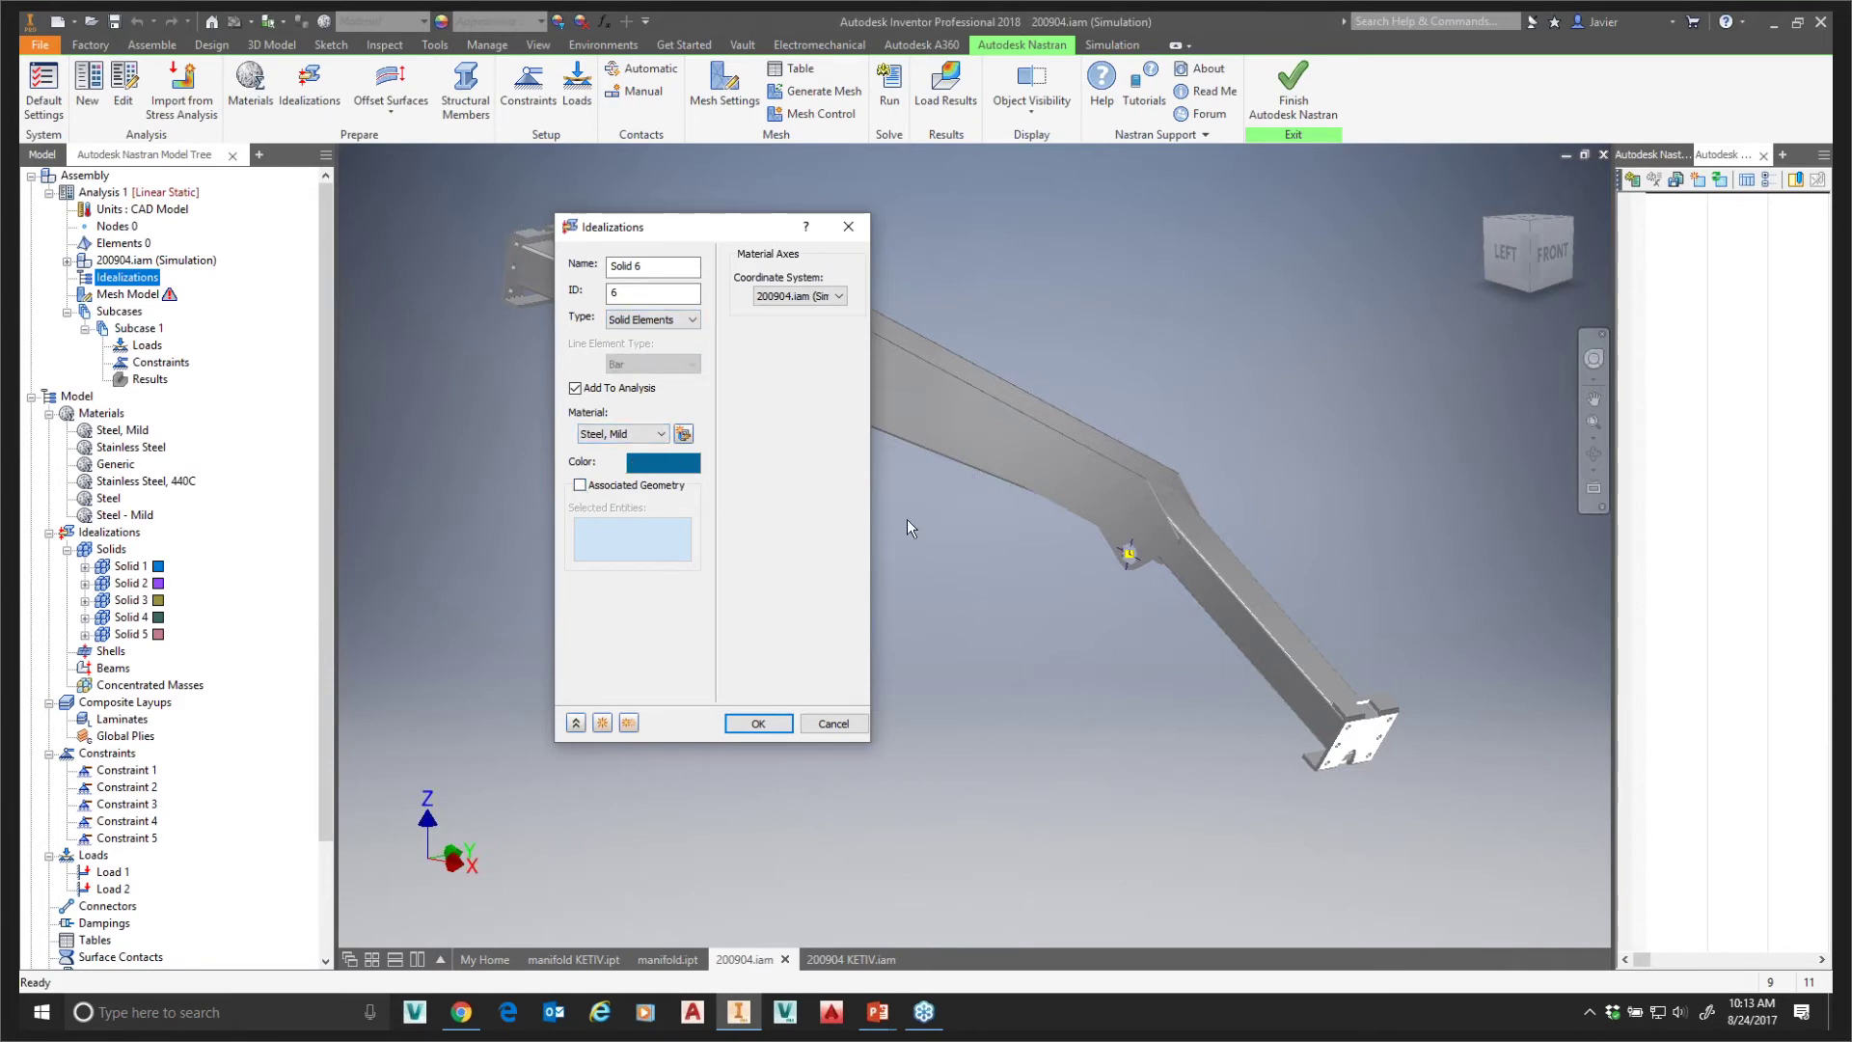
pyautogui.moveTo(752, 226); pyautogui.dragTo(398, 218)
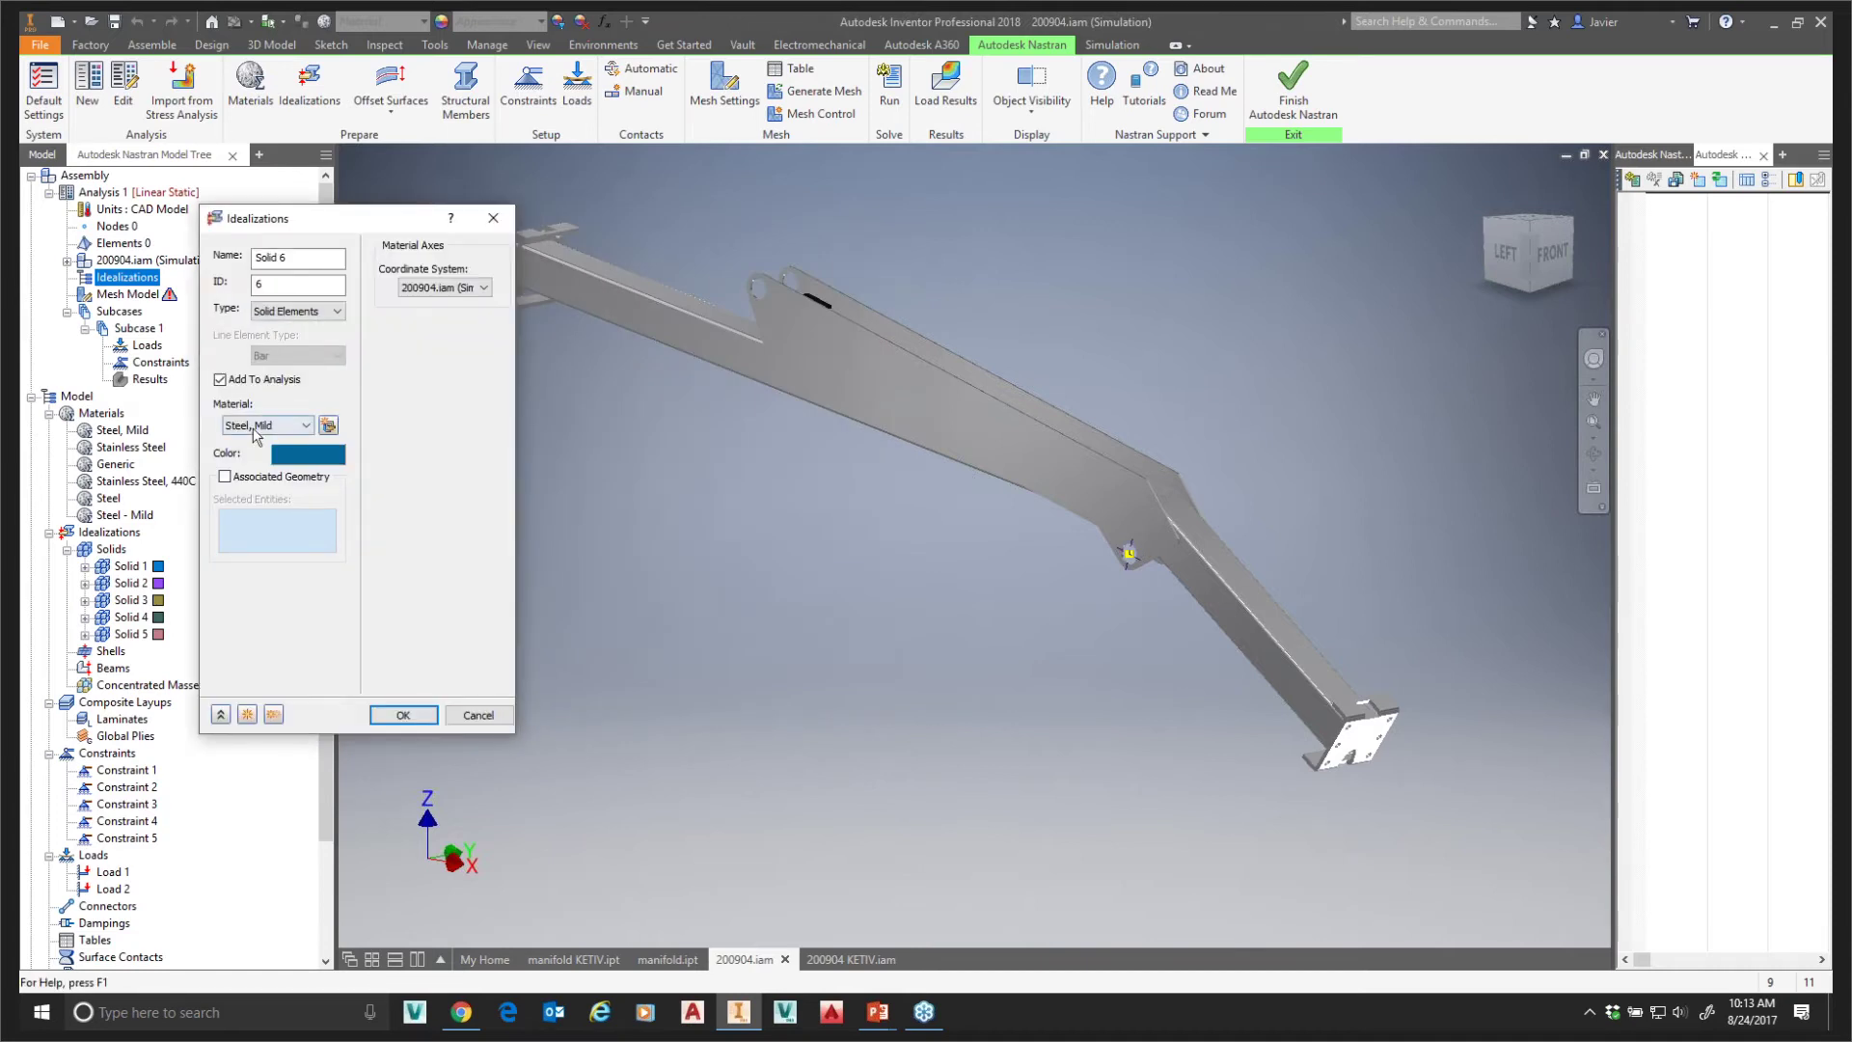
pyautogui.scroll(-4, 829, 615)
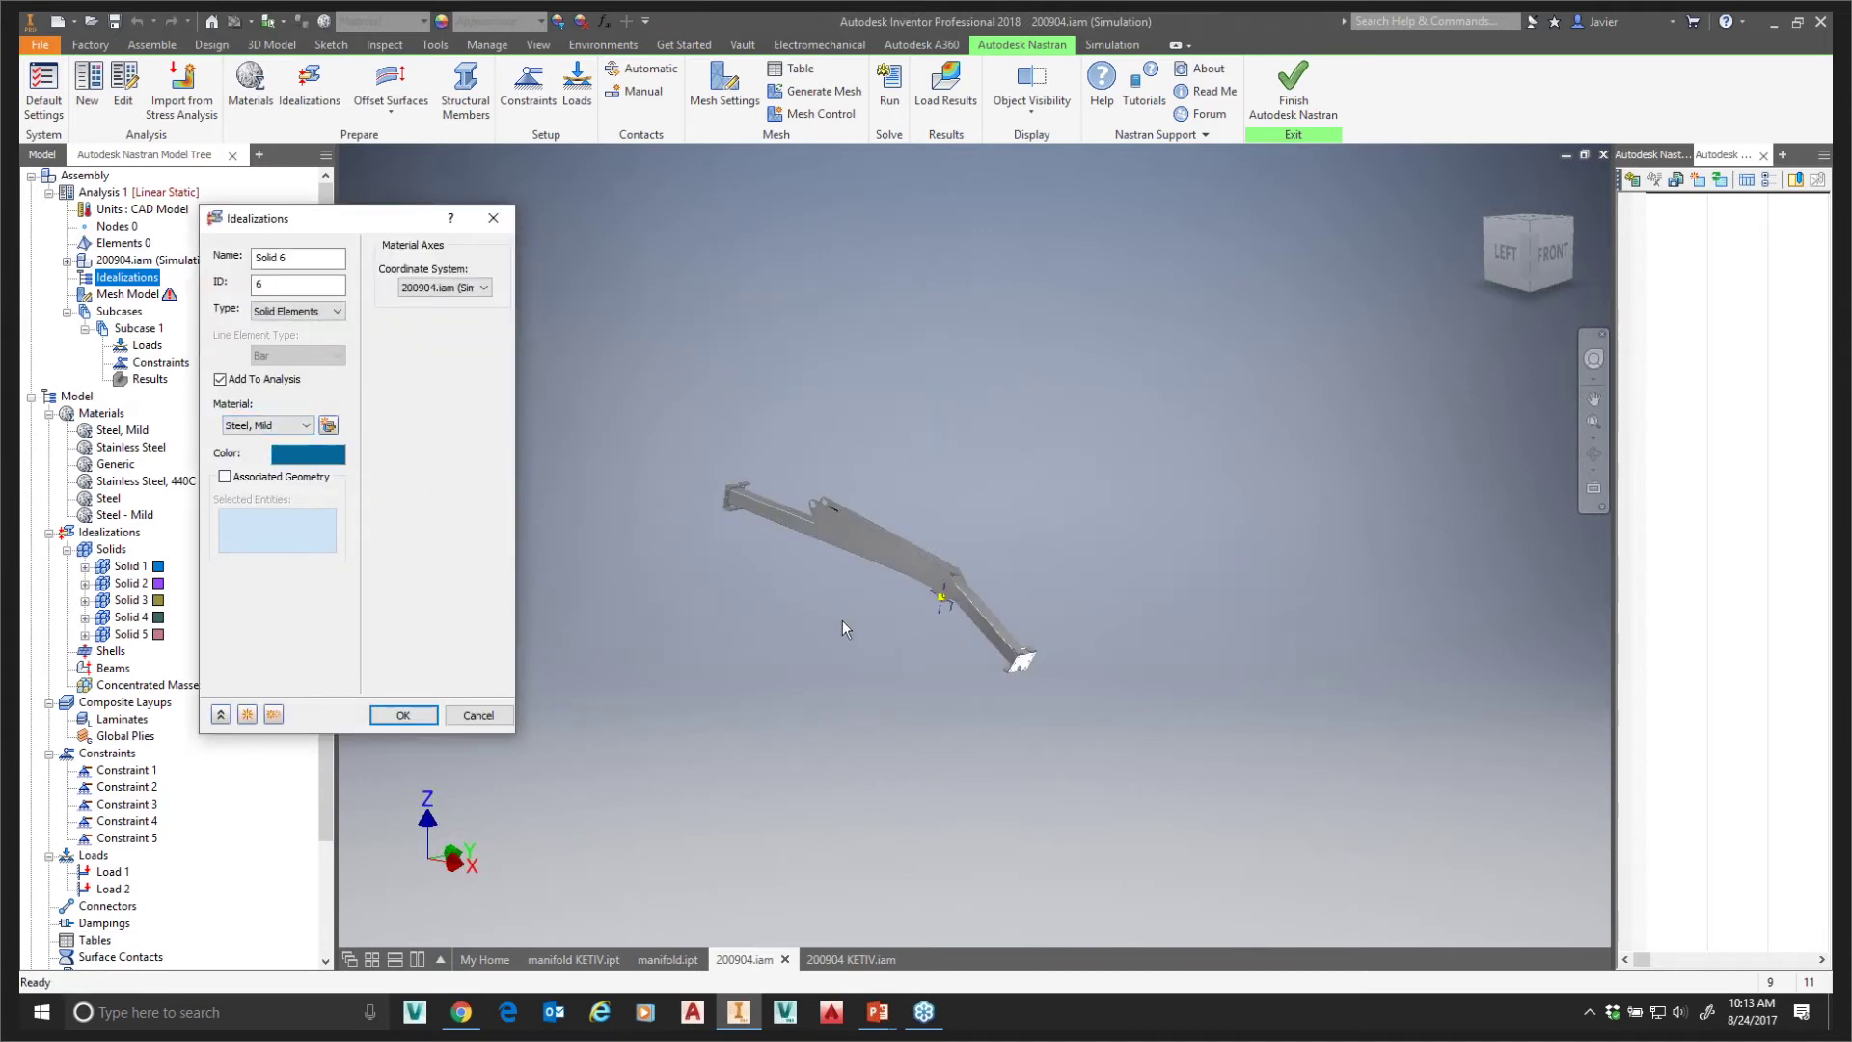
pyautogui.click(1120, 436)
pyautogui.click(274, 542)
pyautogui.click(225, 476)
pyautogui.moveTo(993, 446); pyautogui.dragTo(666, 748)
pyautogui.click(402, 715)
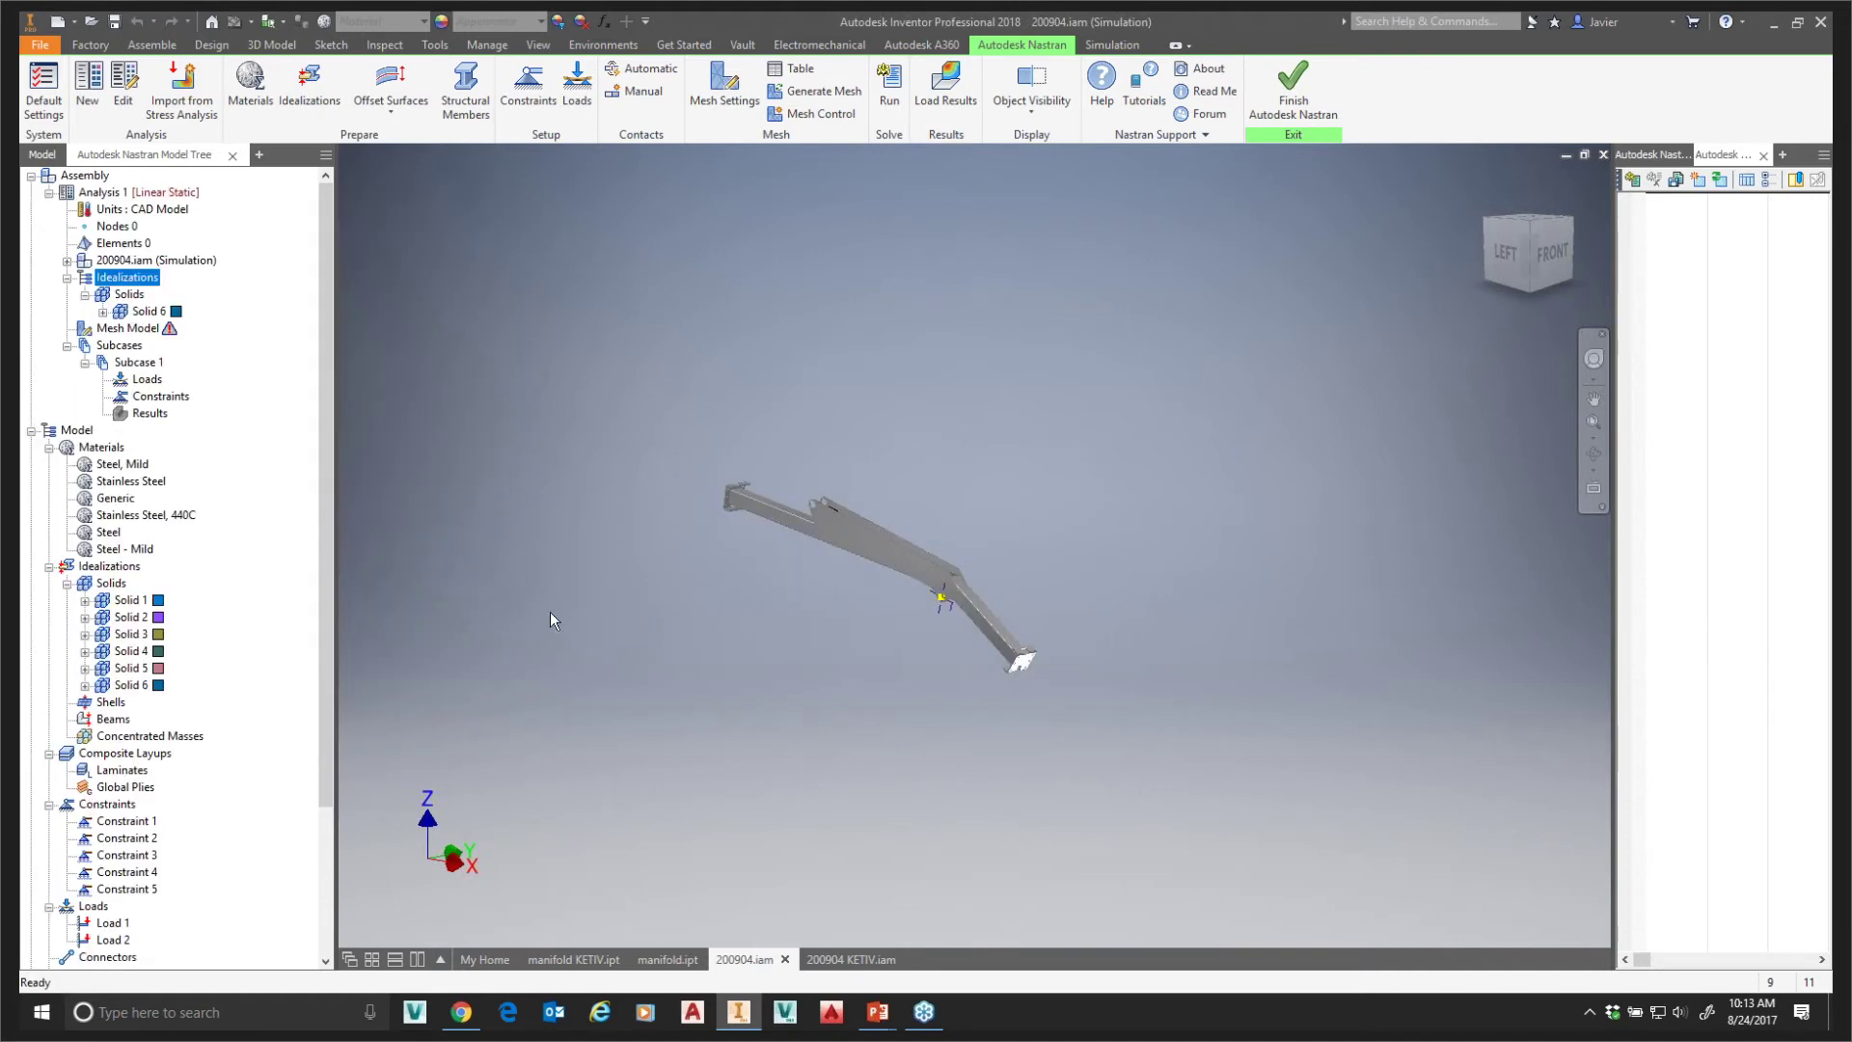
pyautogui.click(119, 345)
pyautogui.click(158, 396)
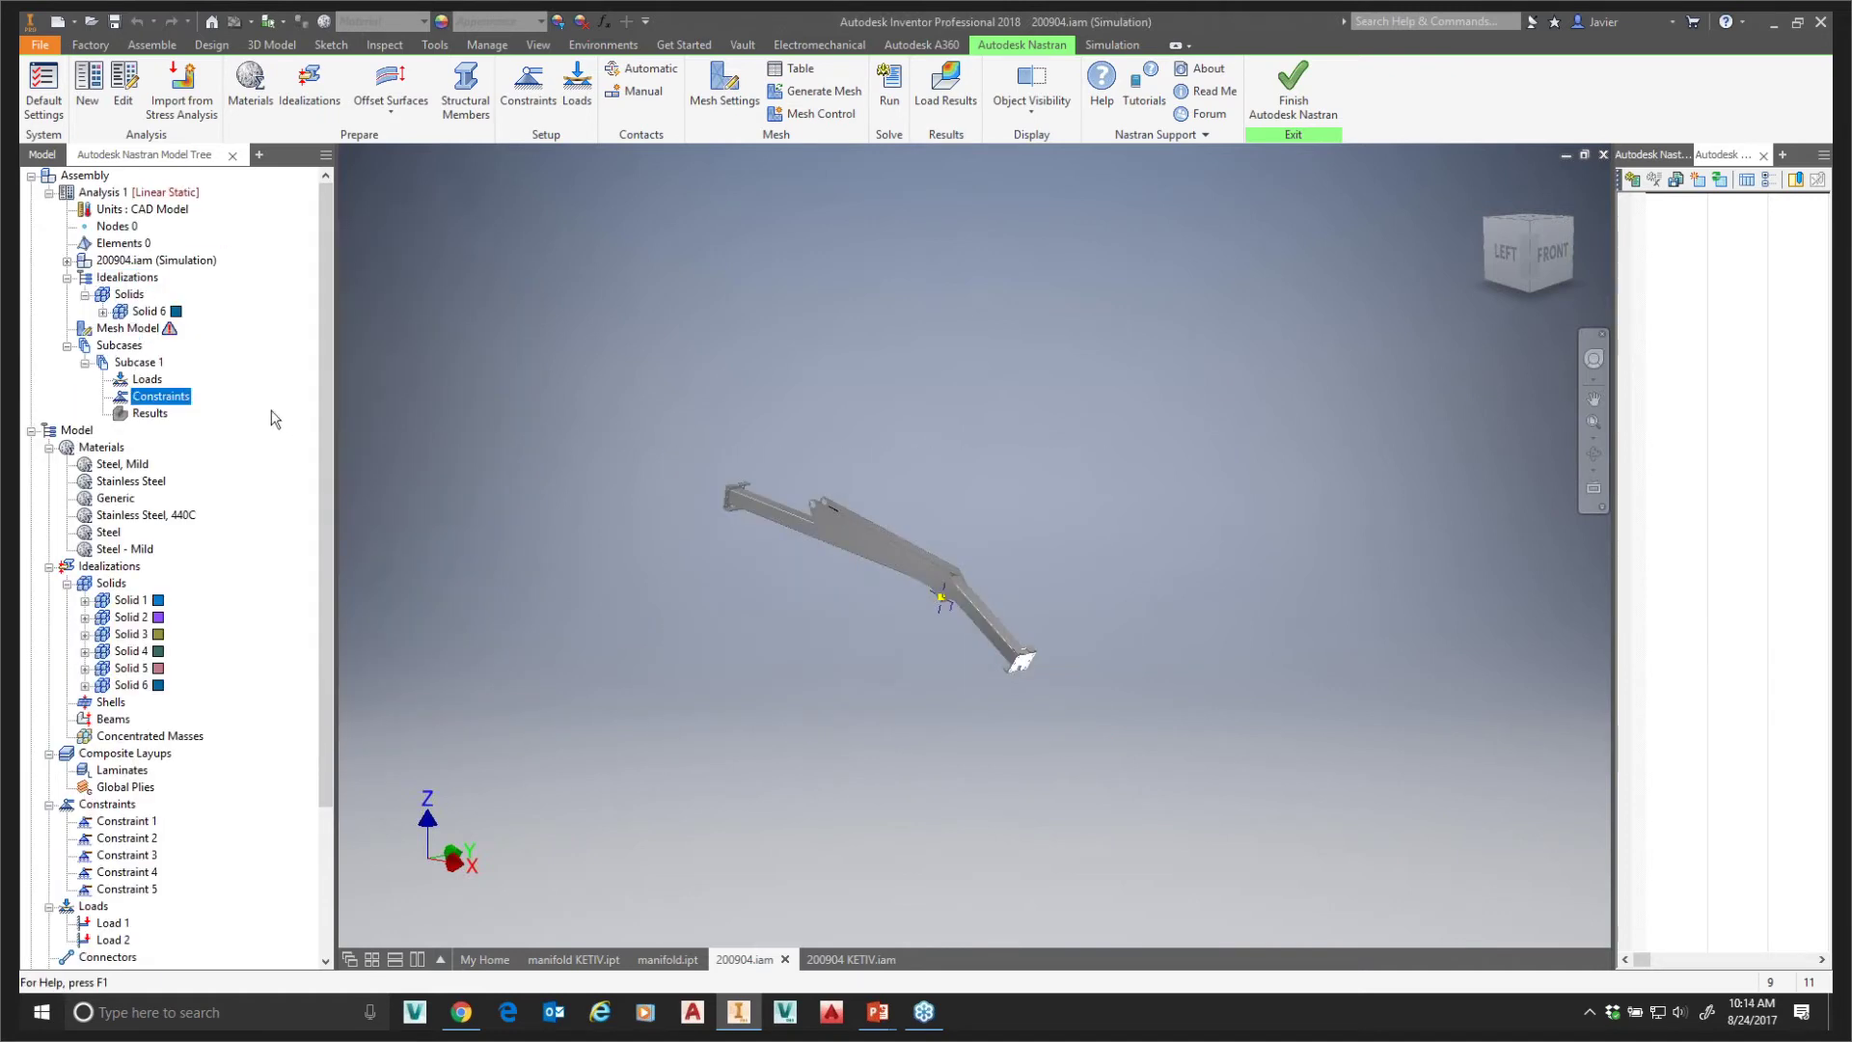
pyautogui.click(138, 330)
pyautogui.moveTo(172, 332)
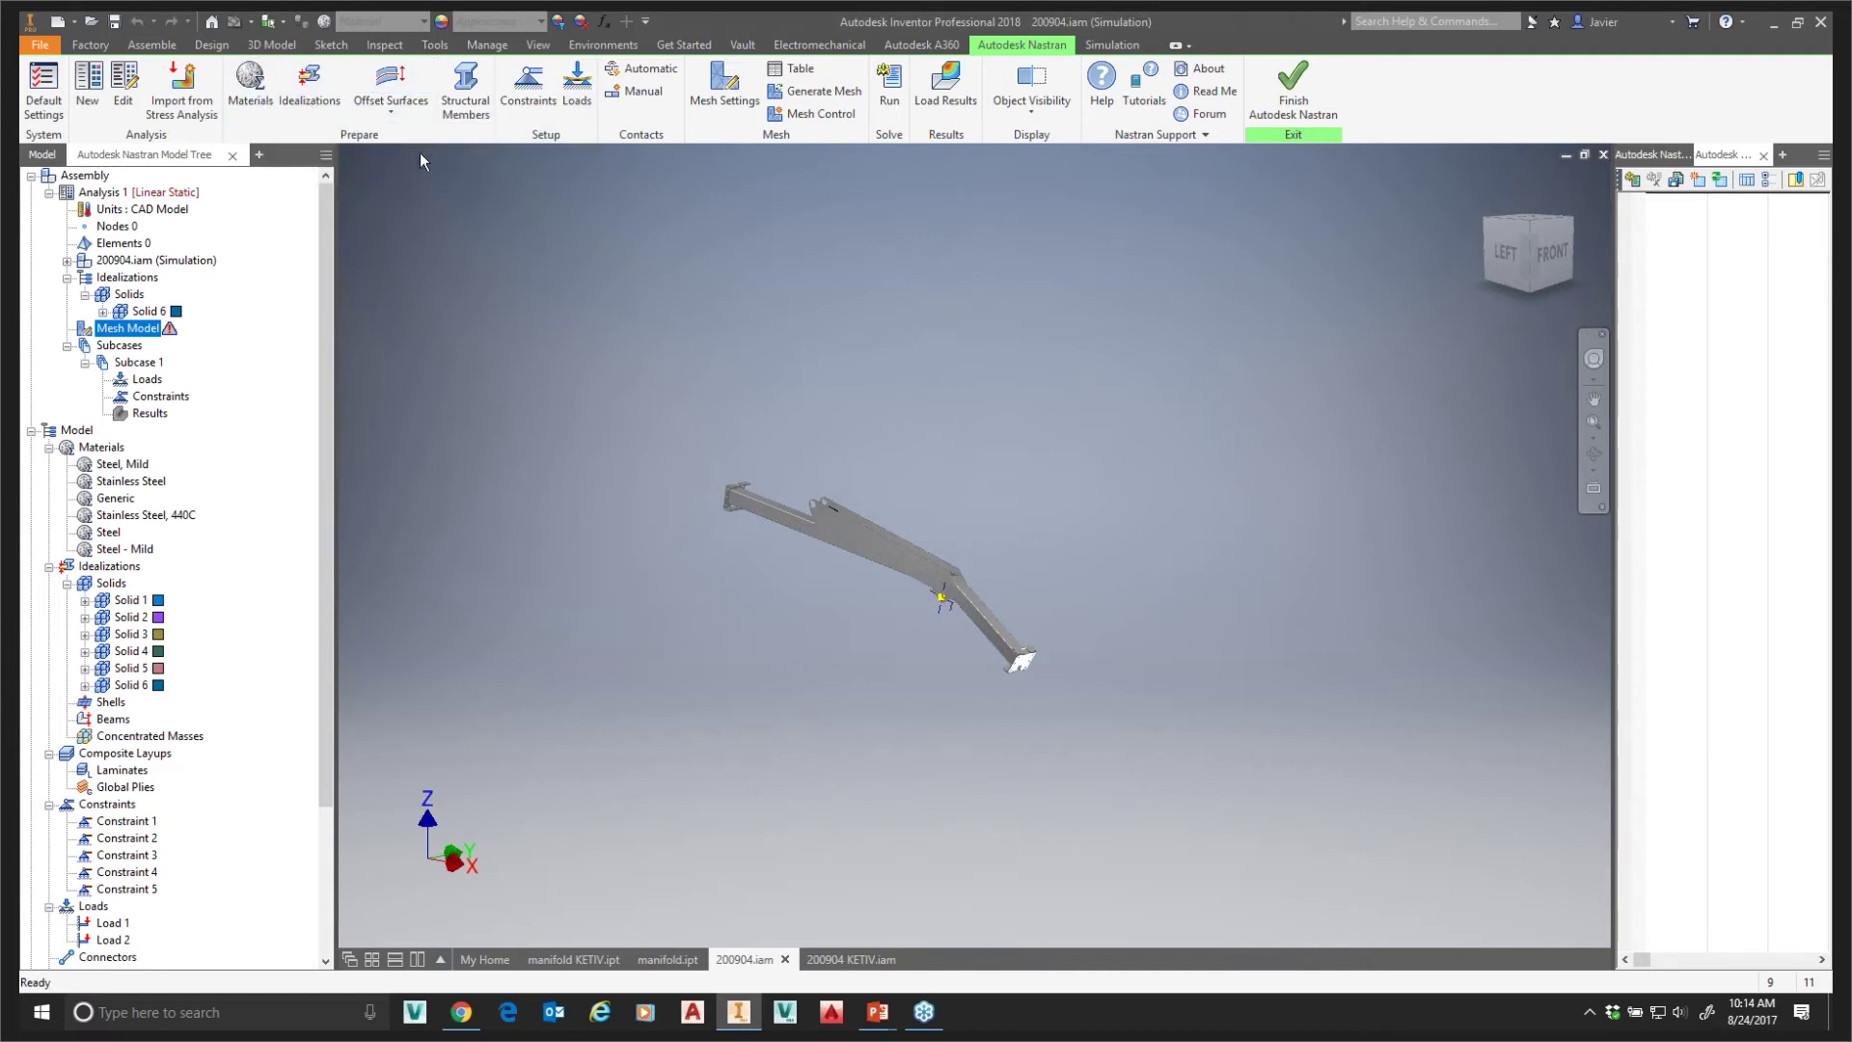
pyautogui.click(145, 310)
# - Mesh the boom assembly with an element size of 20 mm and parabolic element order
pyautogui.click(724, 88)
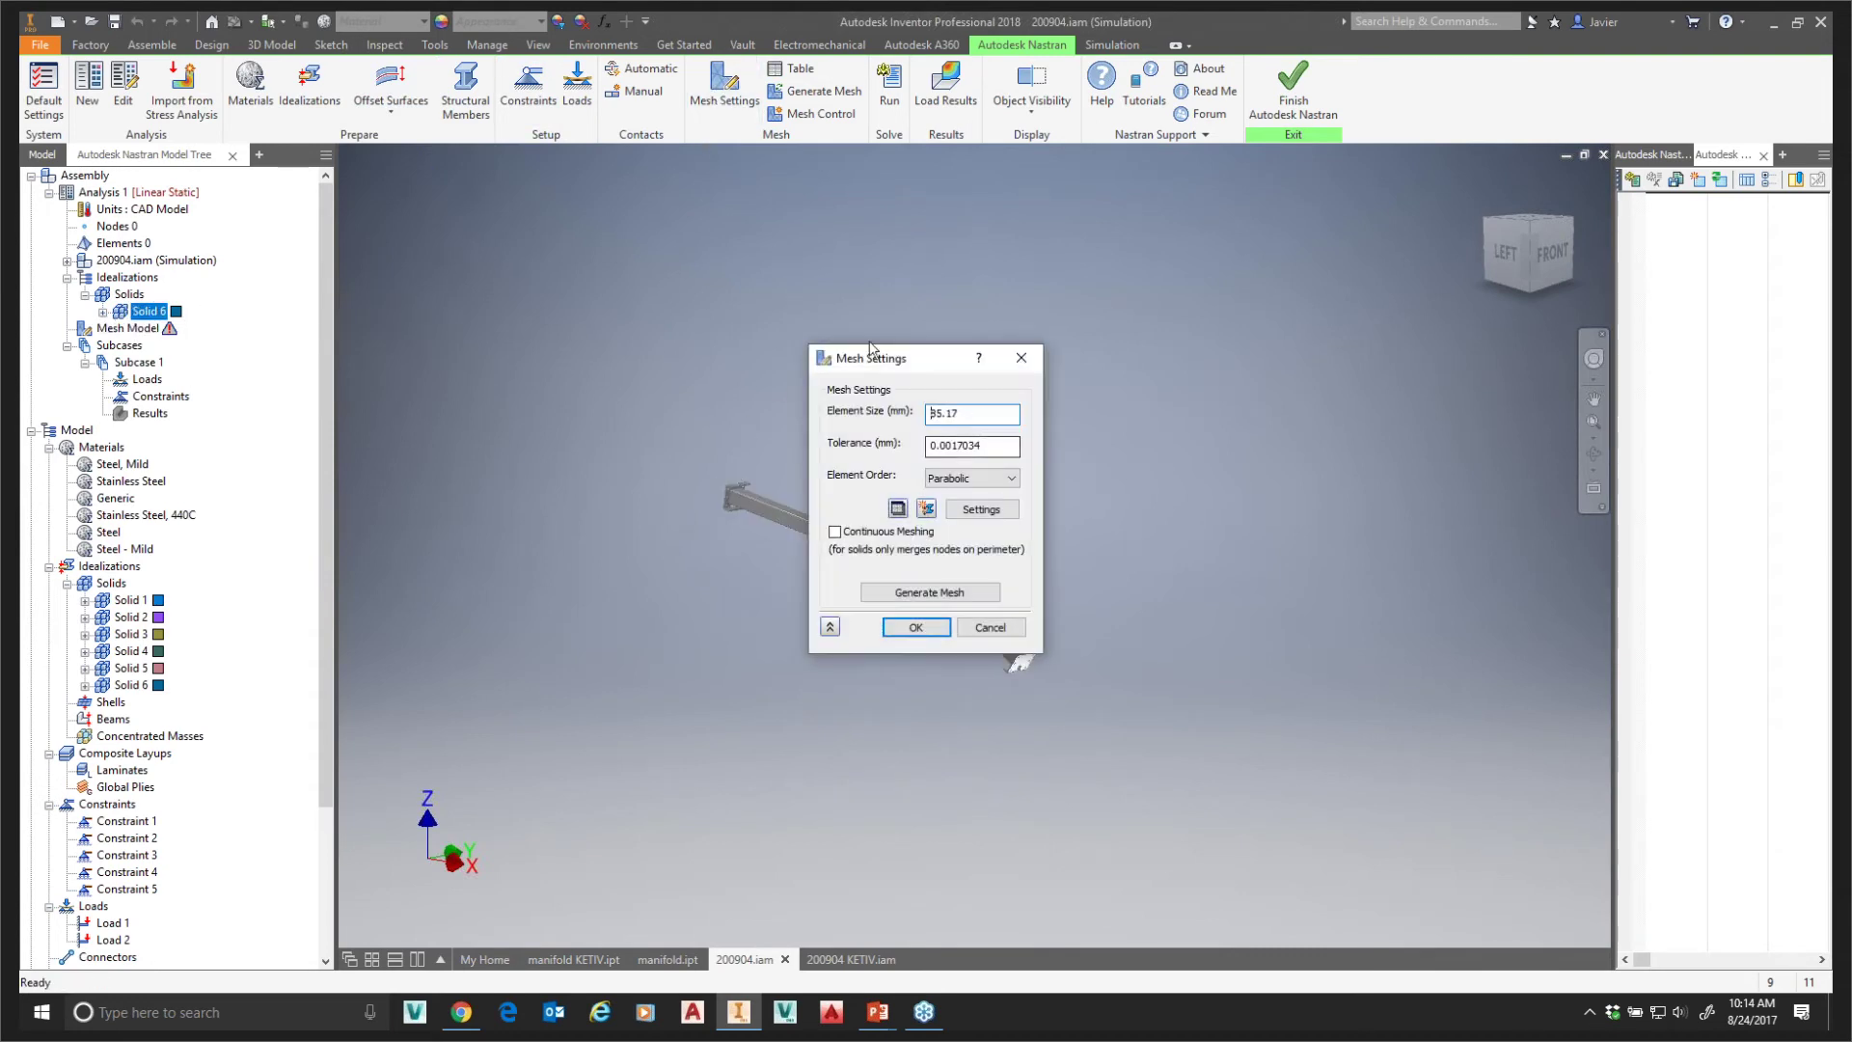
pyautogui.moveTo(912, 365); pyautogui.dragTo(707, 373)
pyautogui.doubleClick(771, 420)
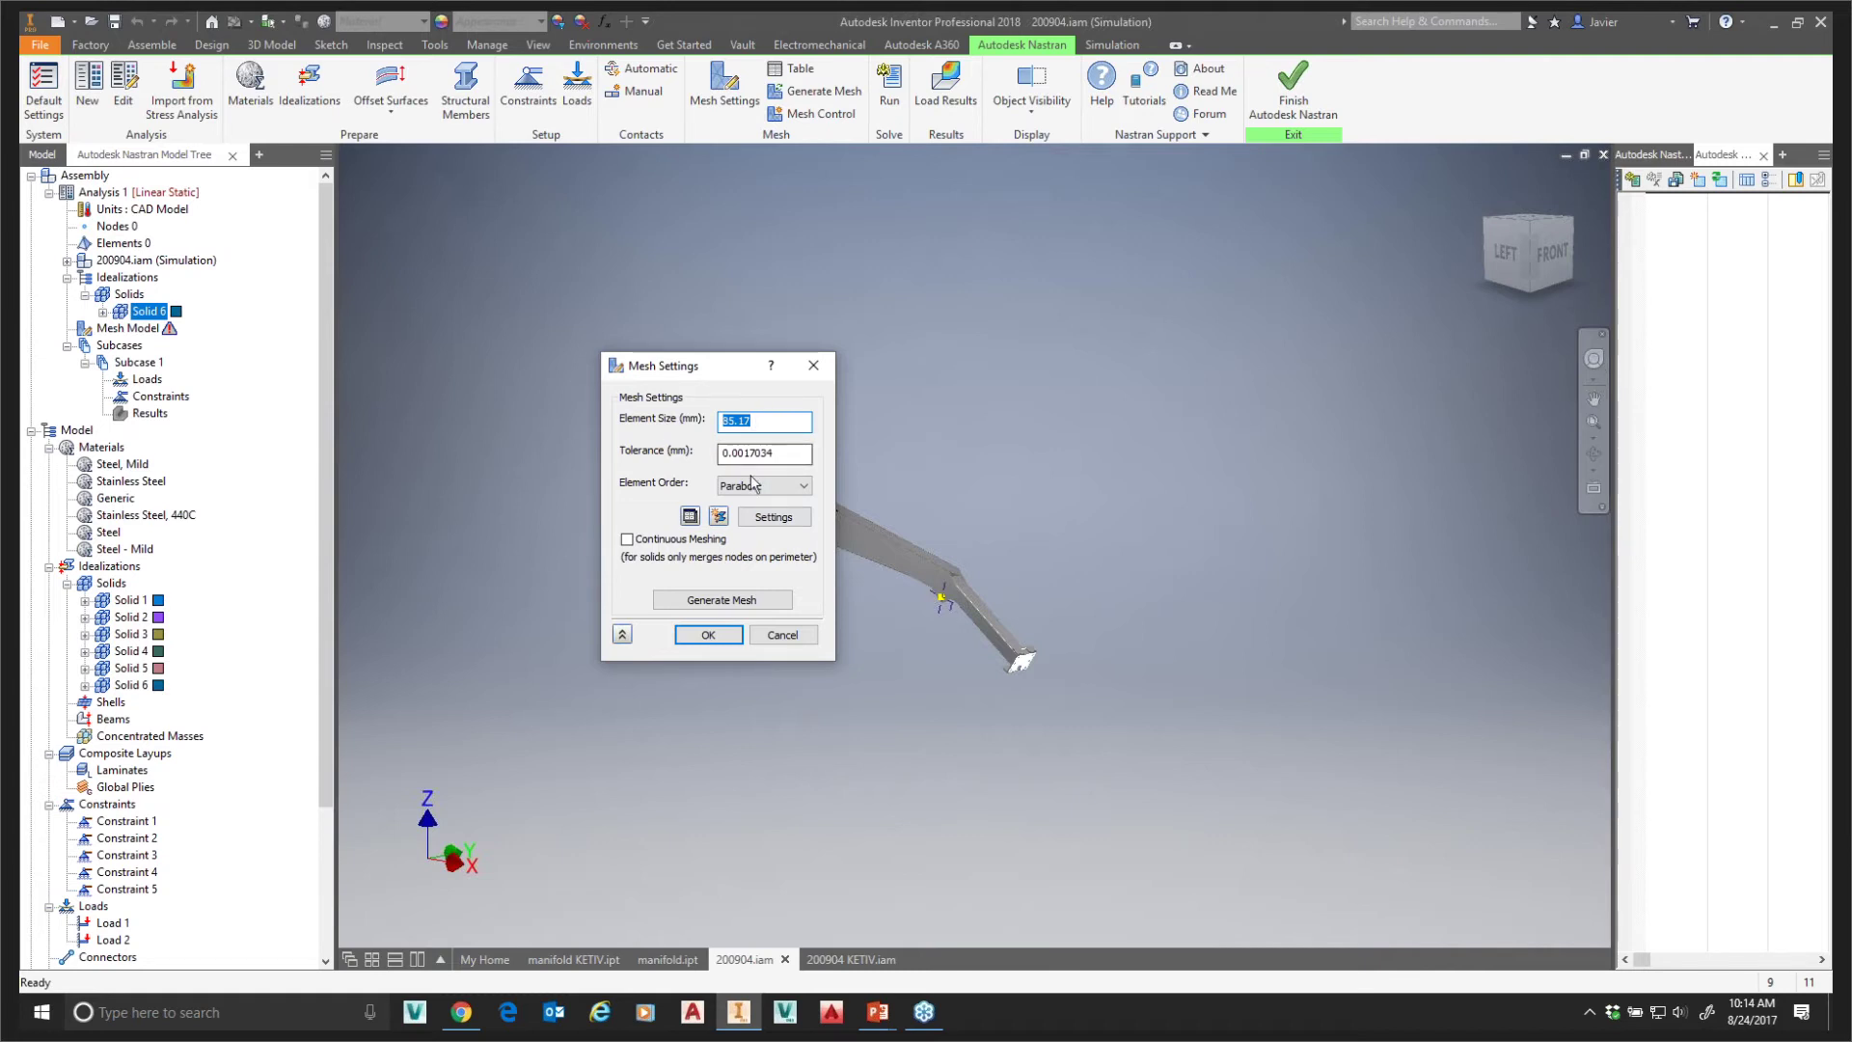
pyautogui.write('20')
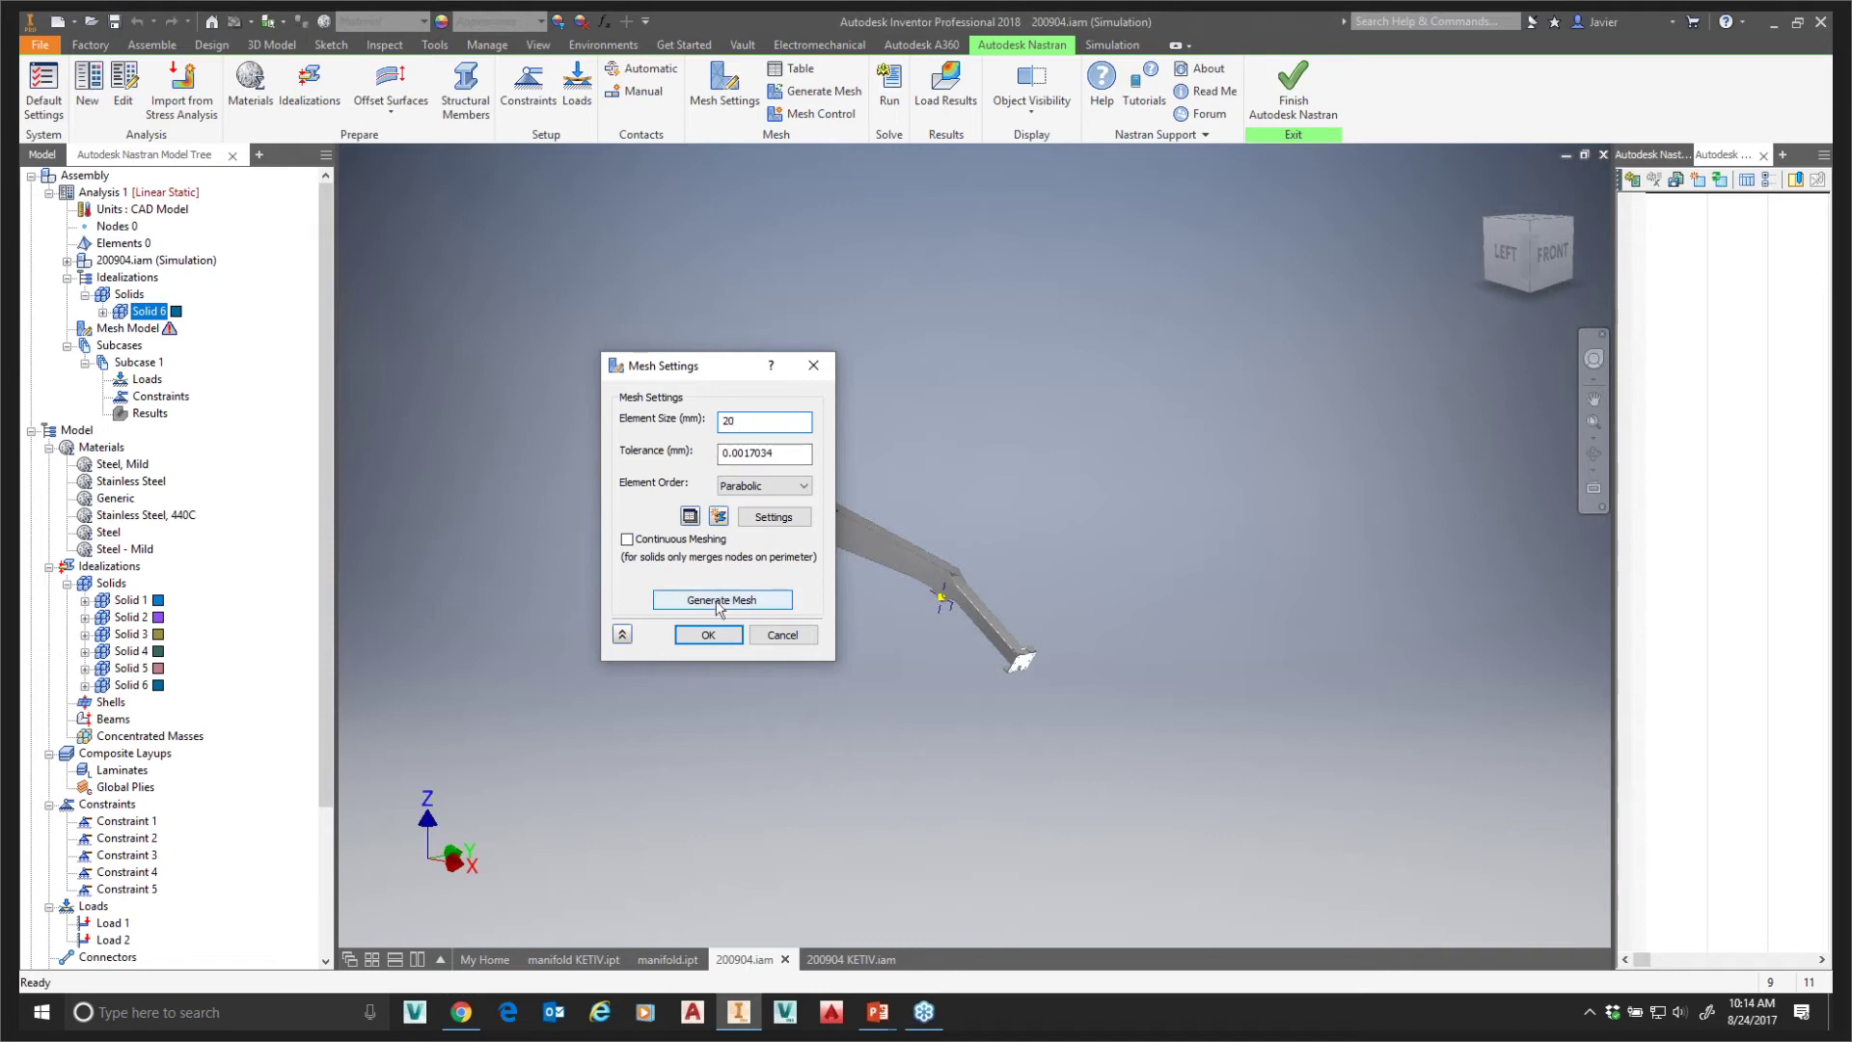
pyautogui.click(760, 638)
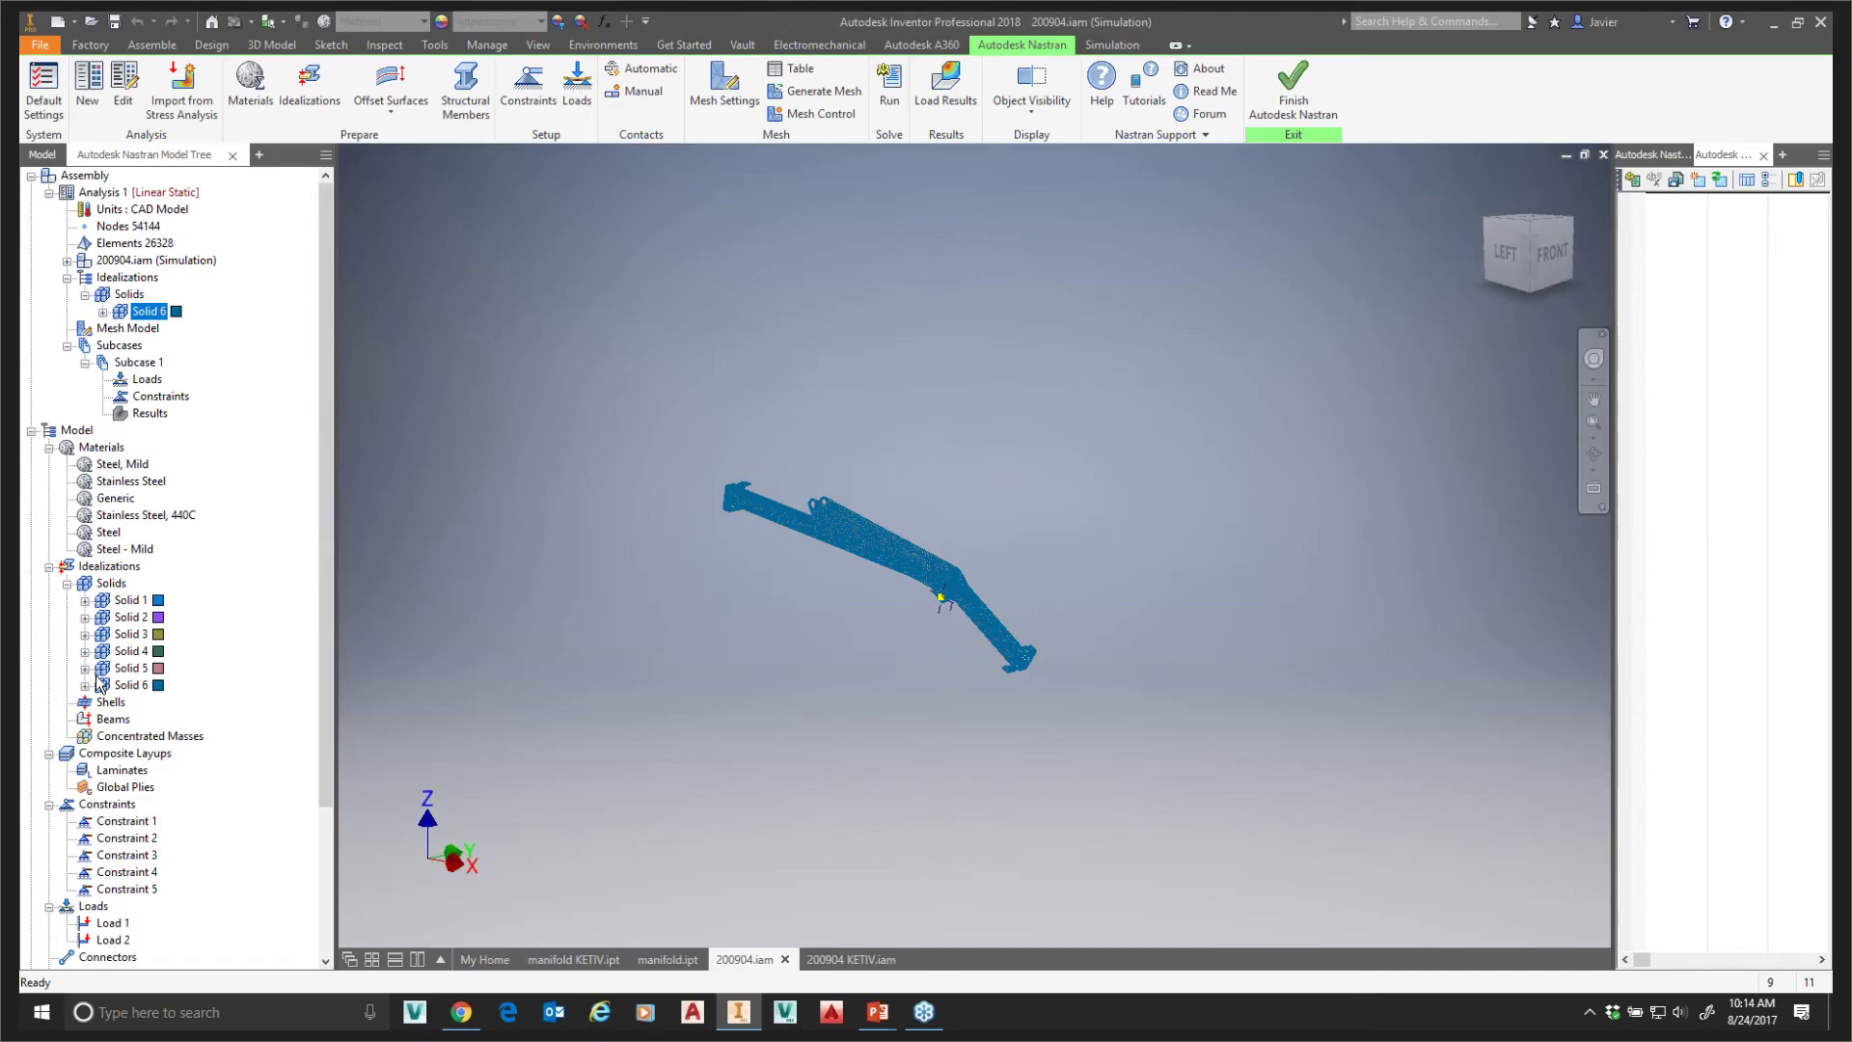
pyautogui.scroll(8, 762, 564)
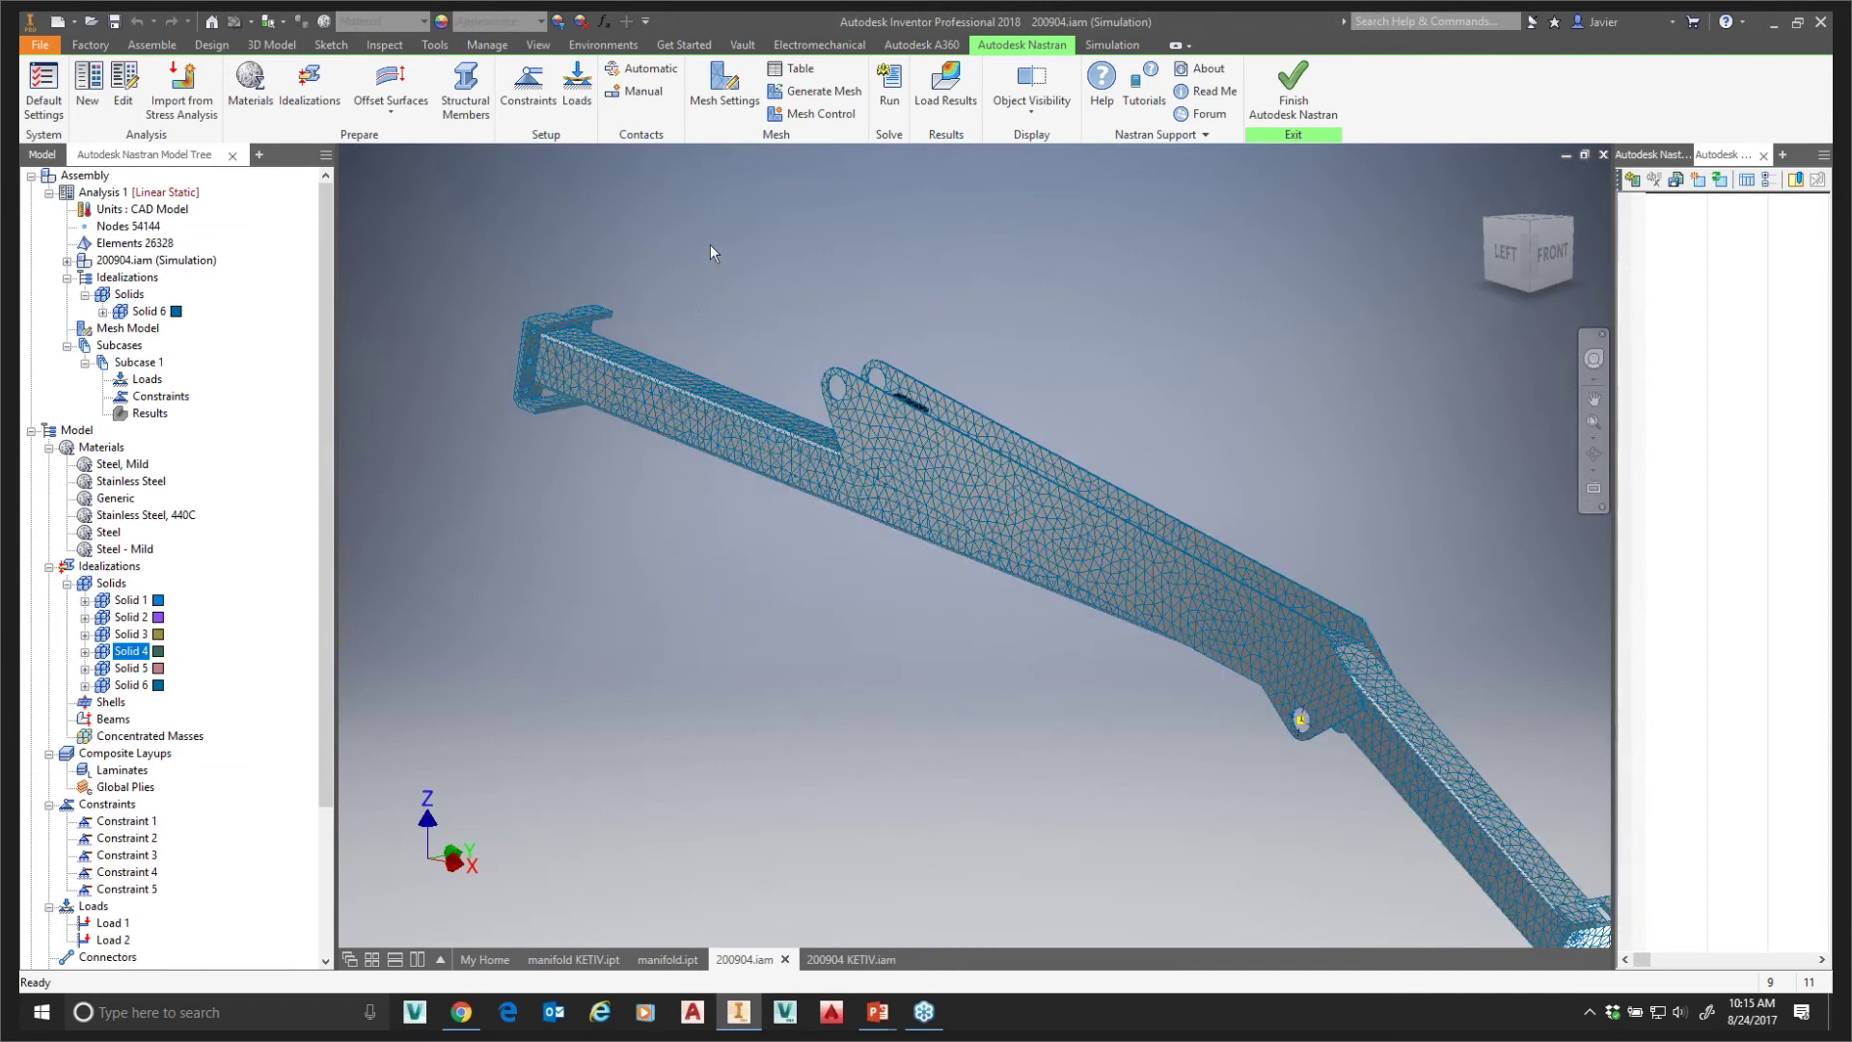
pyautogui.click(629, 92)
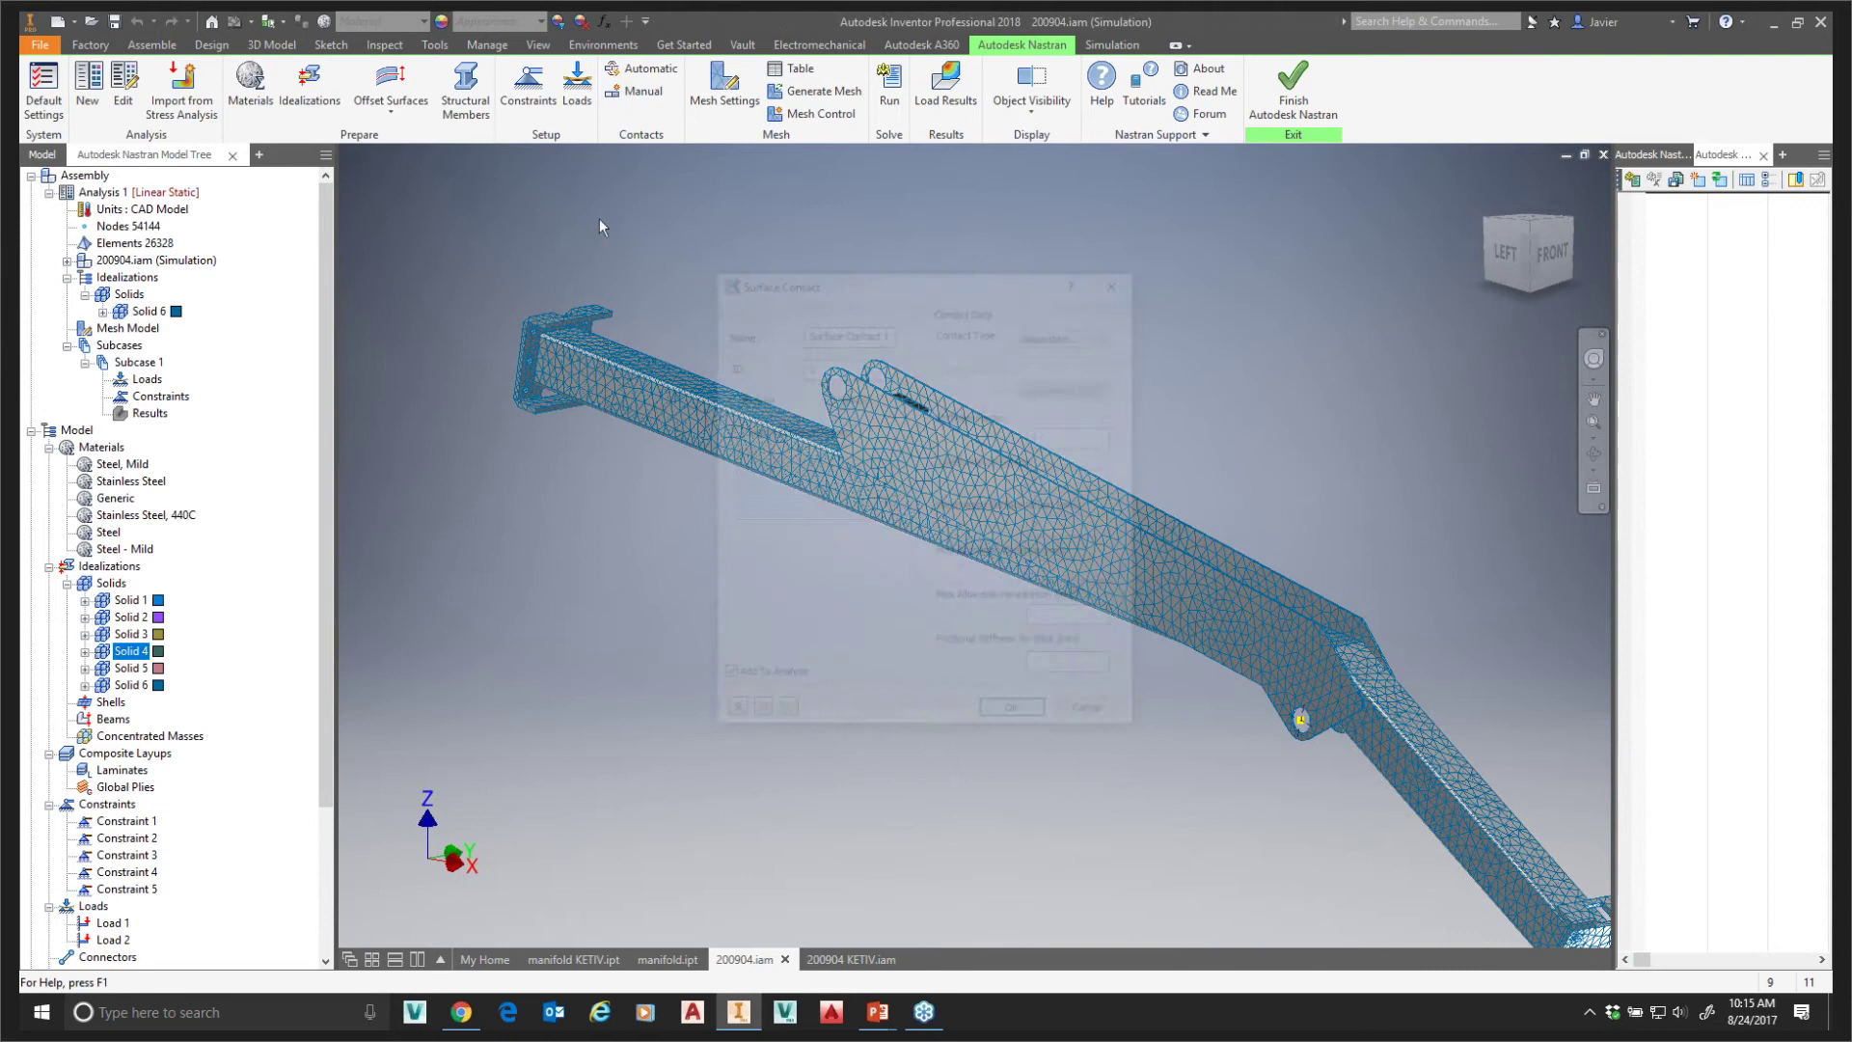
pyautogui.moveTo(819, 273); pyautogui.dragTo(530, 249)
pyautogui.click(826, 319)
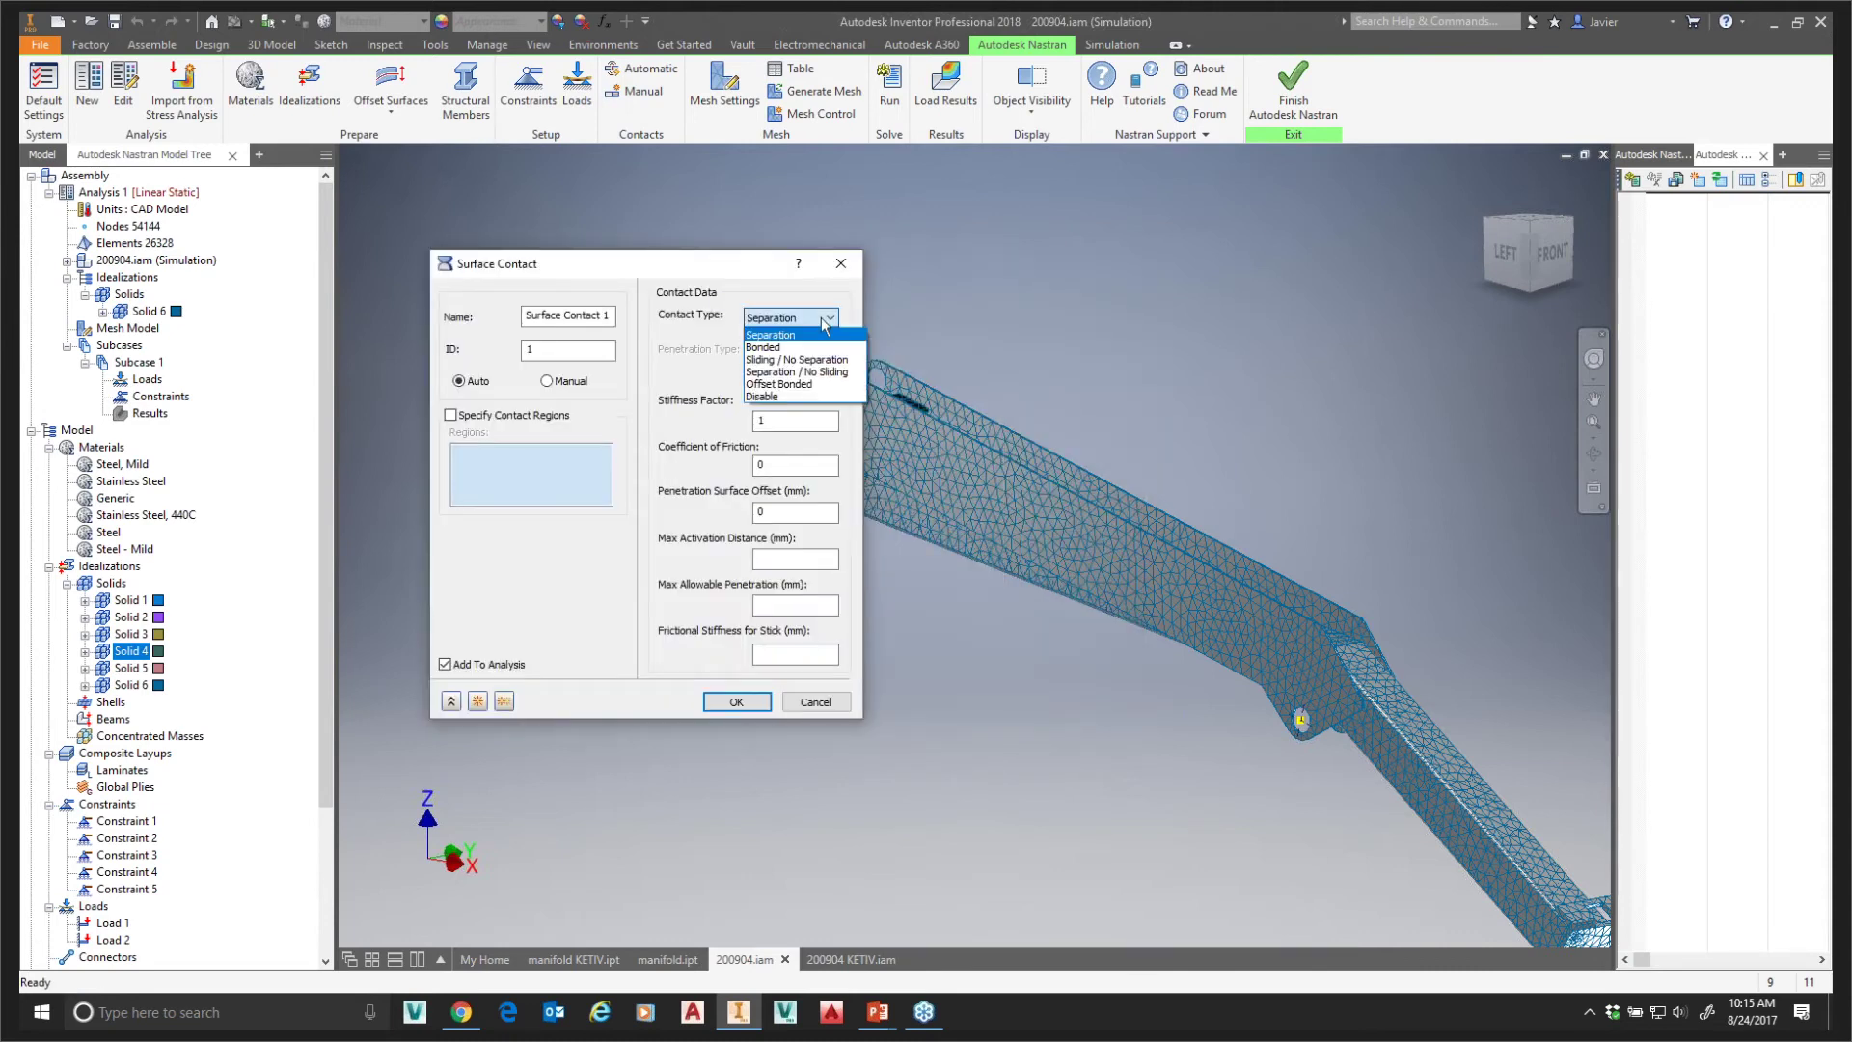
pyautogui.click(763, 347)
pyautogui.click(791, 317)
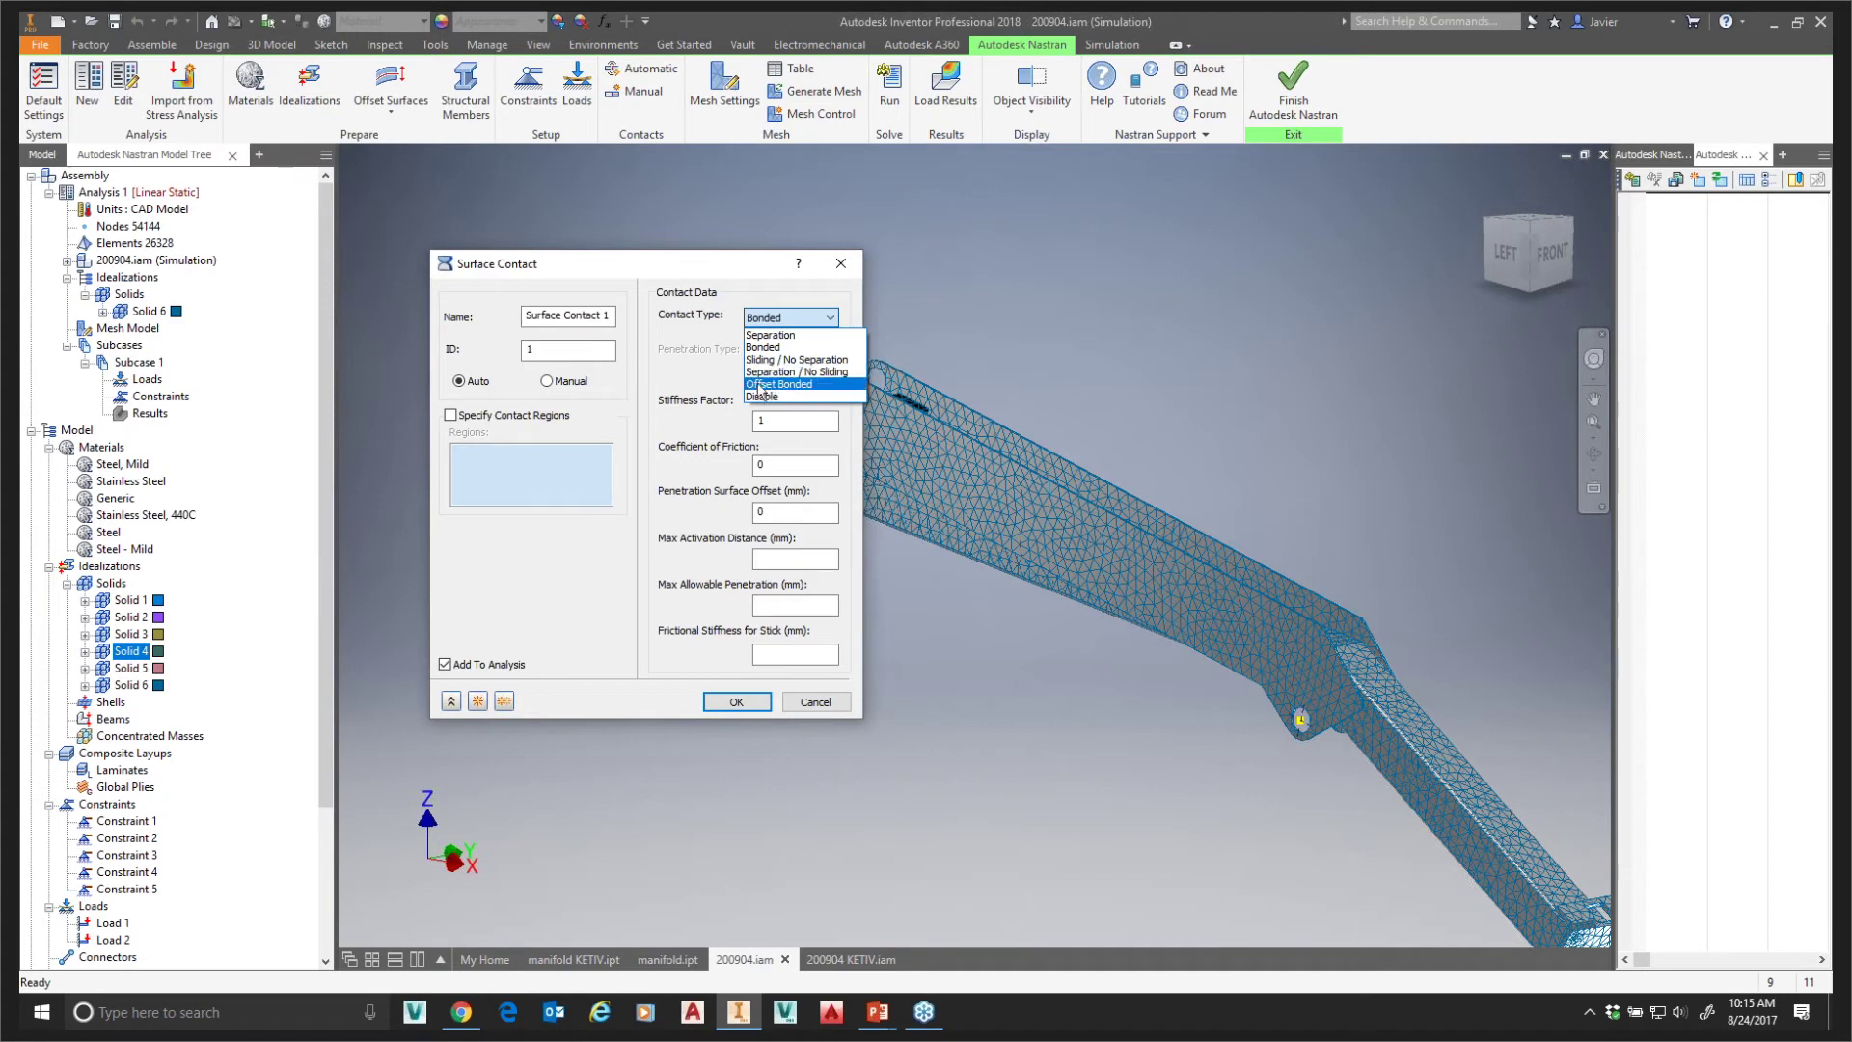
pyautogui.click(828, 708)
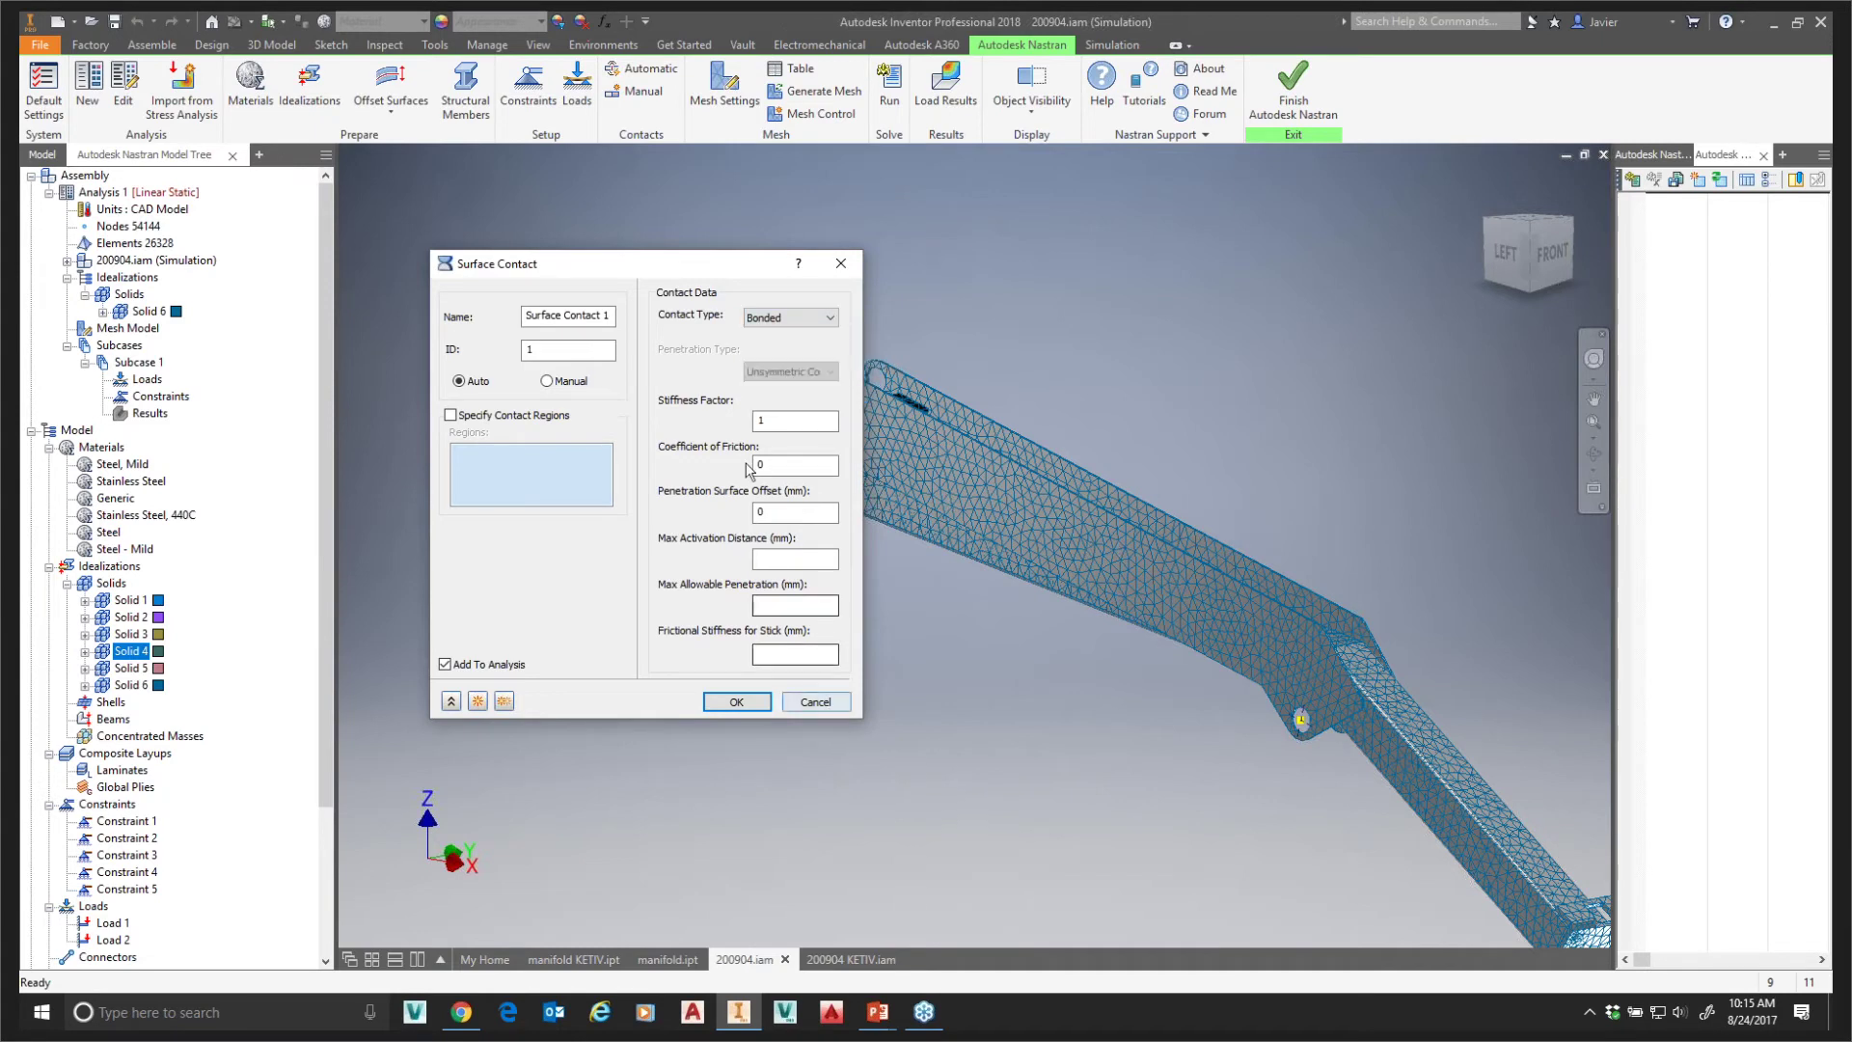
pyautogui.click(818, 709)
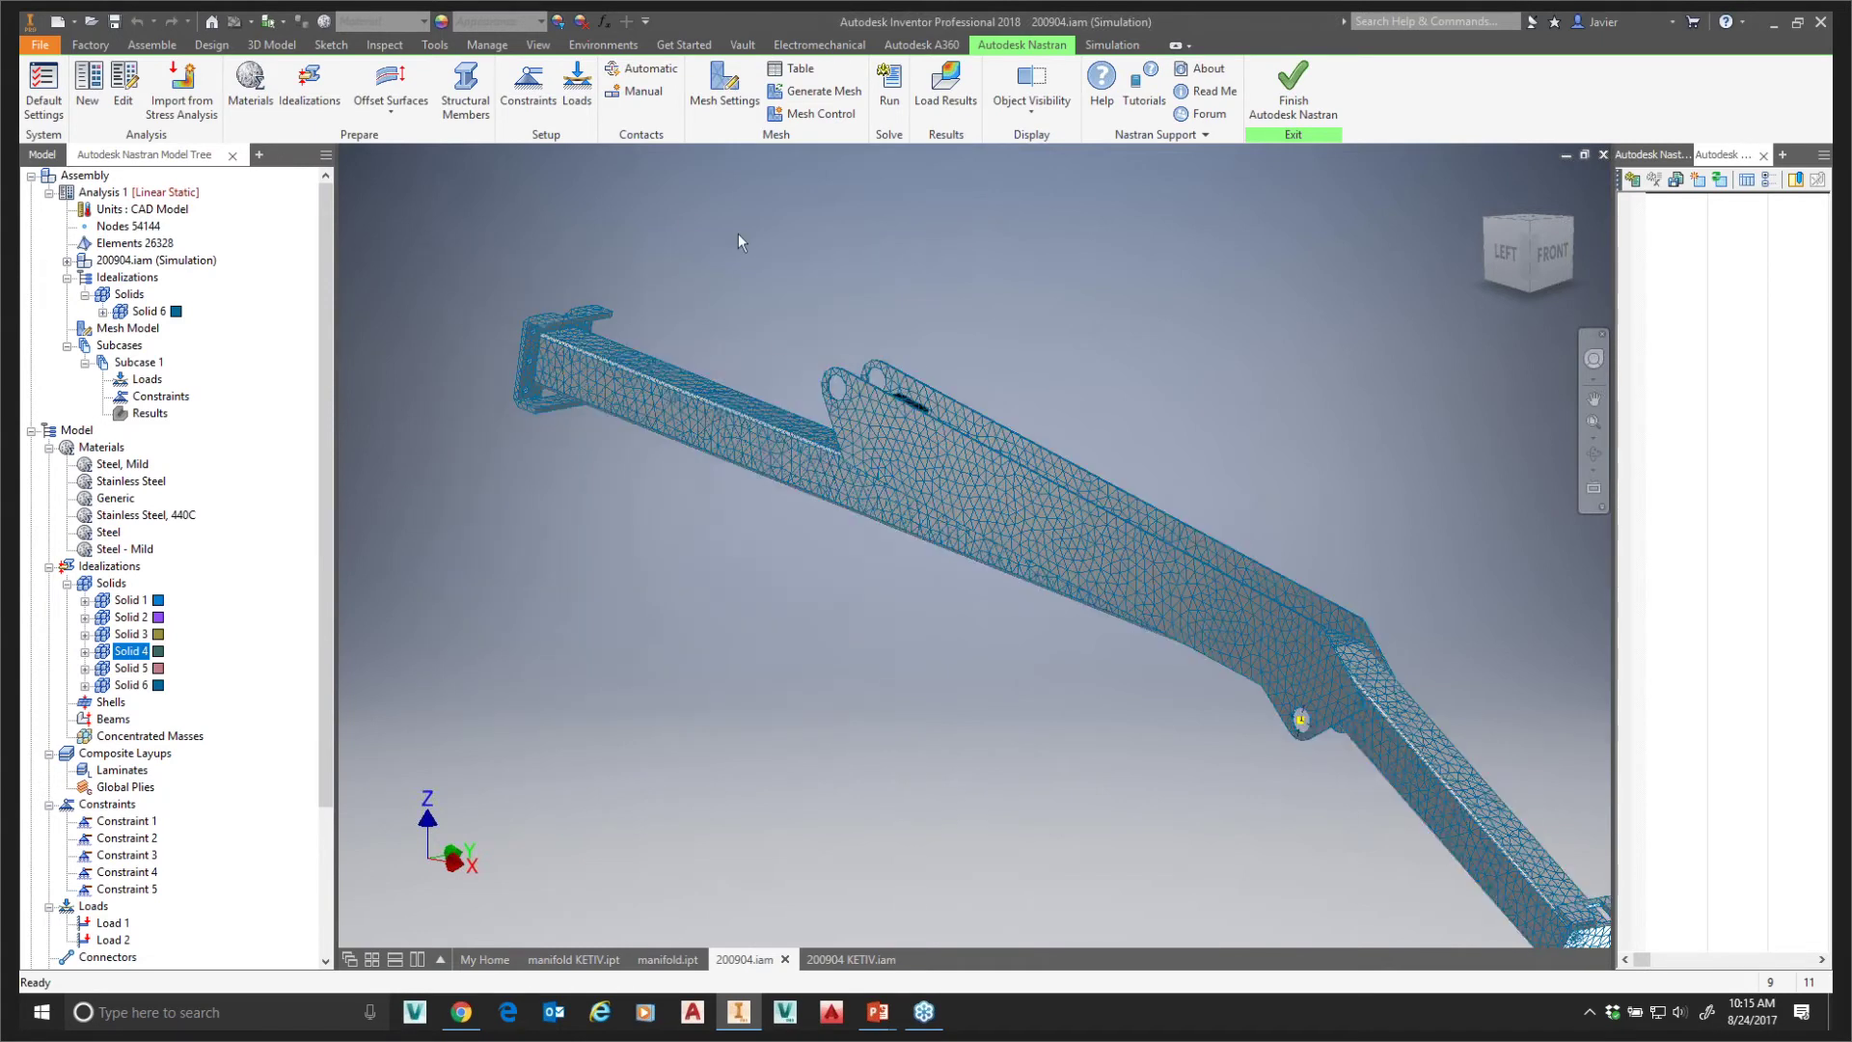
# - Generate automatic surface contacts between the parts of the boom assembly and regenerate the mesh
pyautogui.click(641, 73)
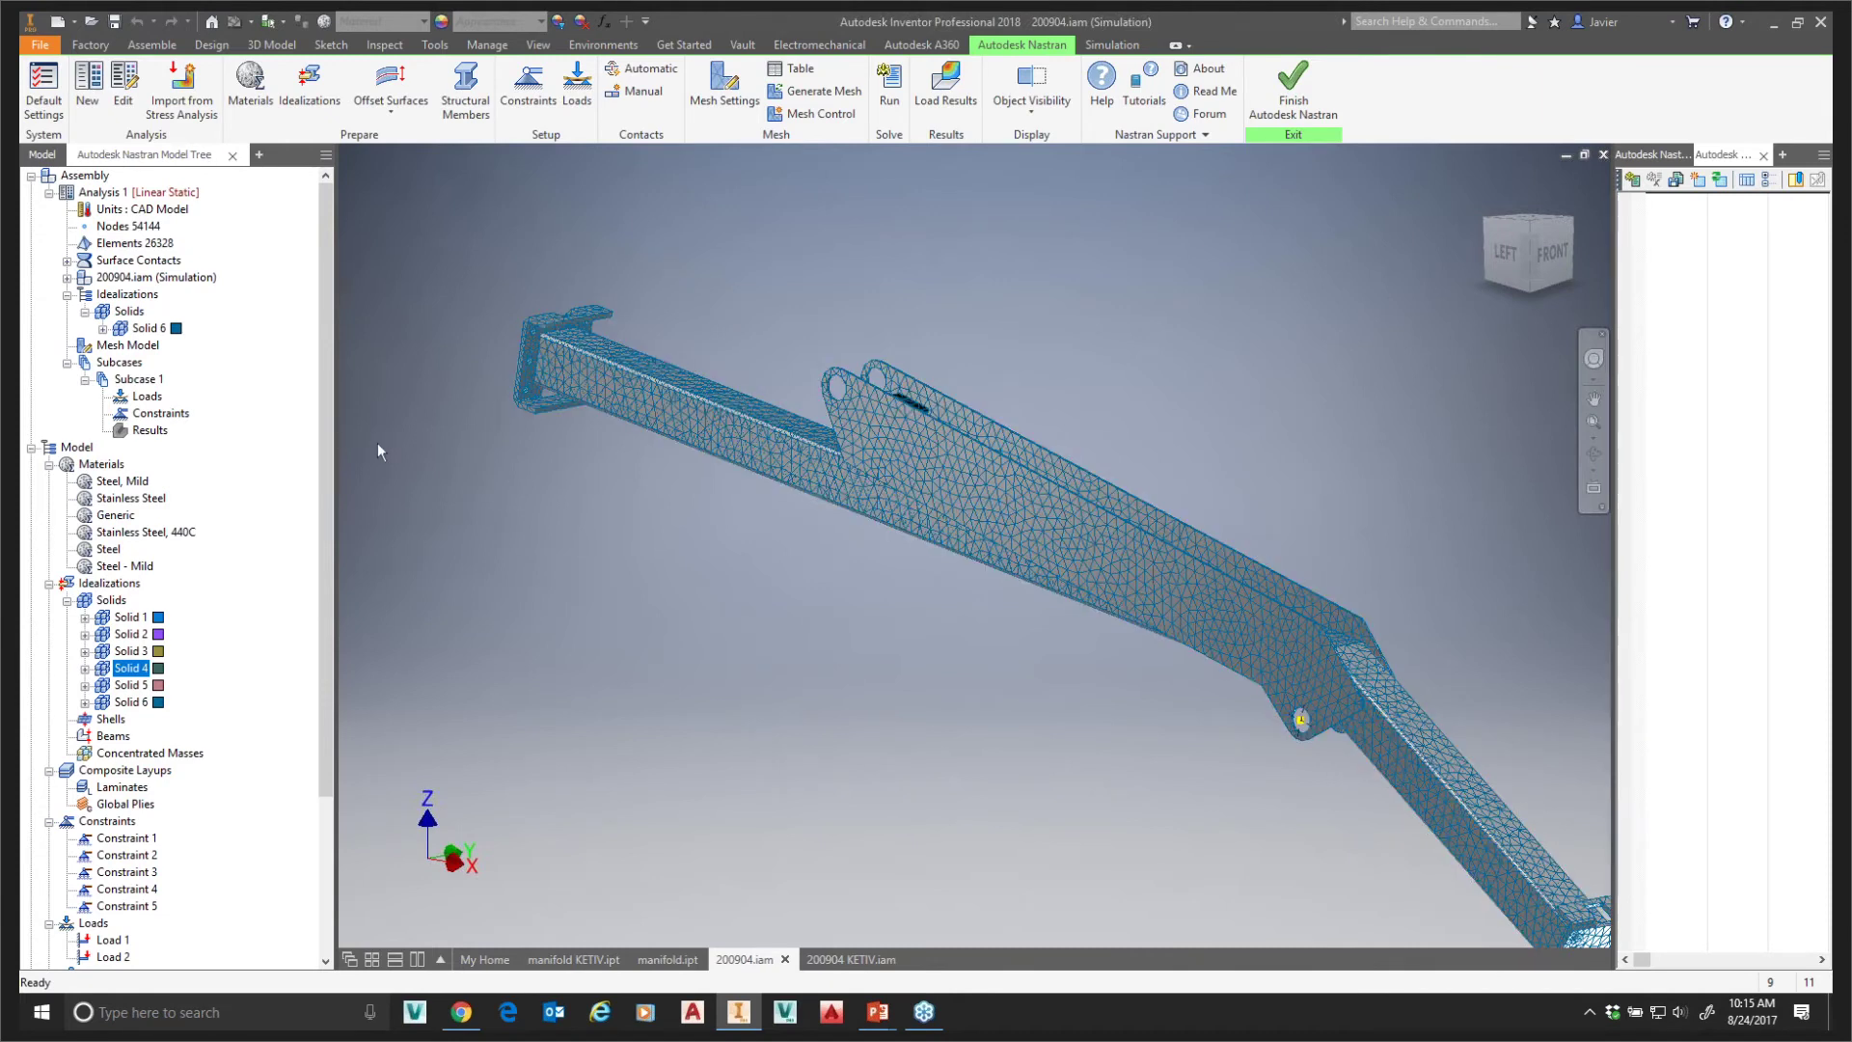
pyautogui.moveTo(326, 484); pyautogui.dragTo(322, 646)
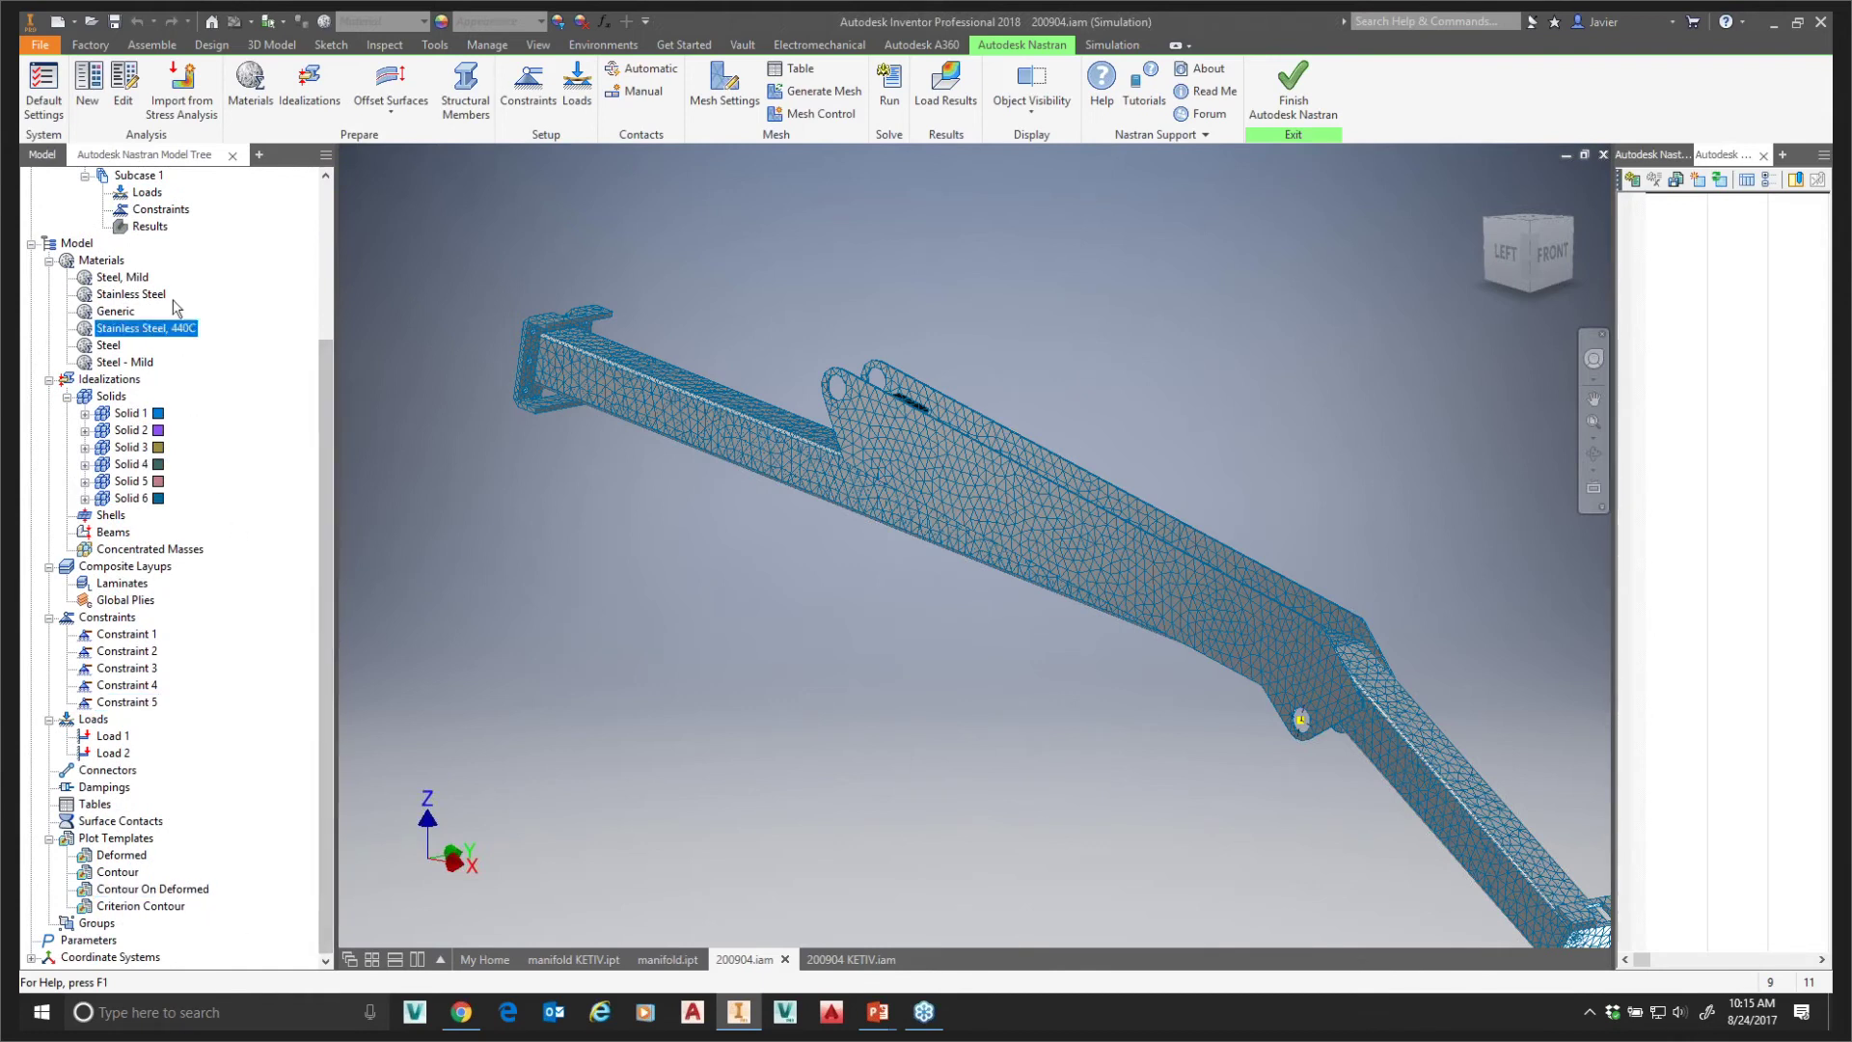
pyautogui.click(127, 685)
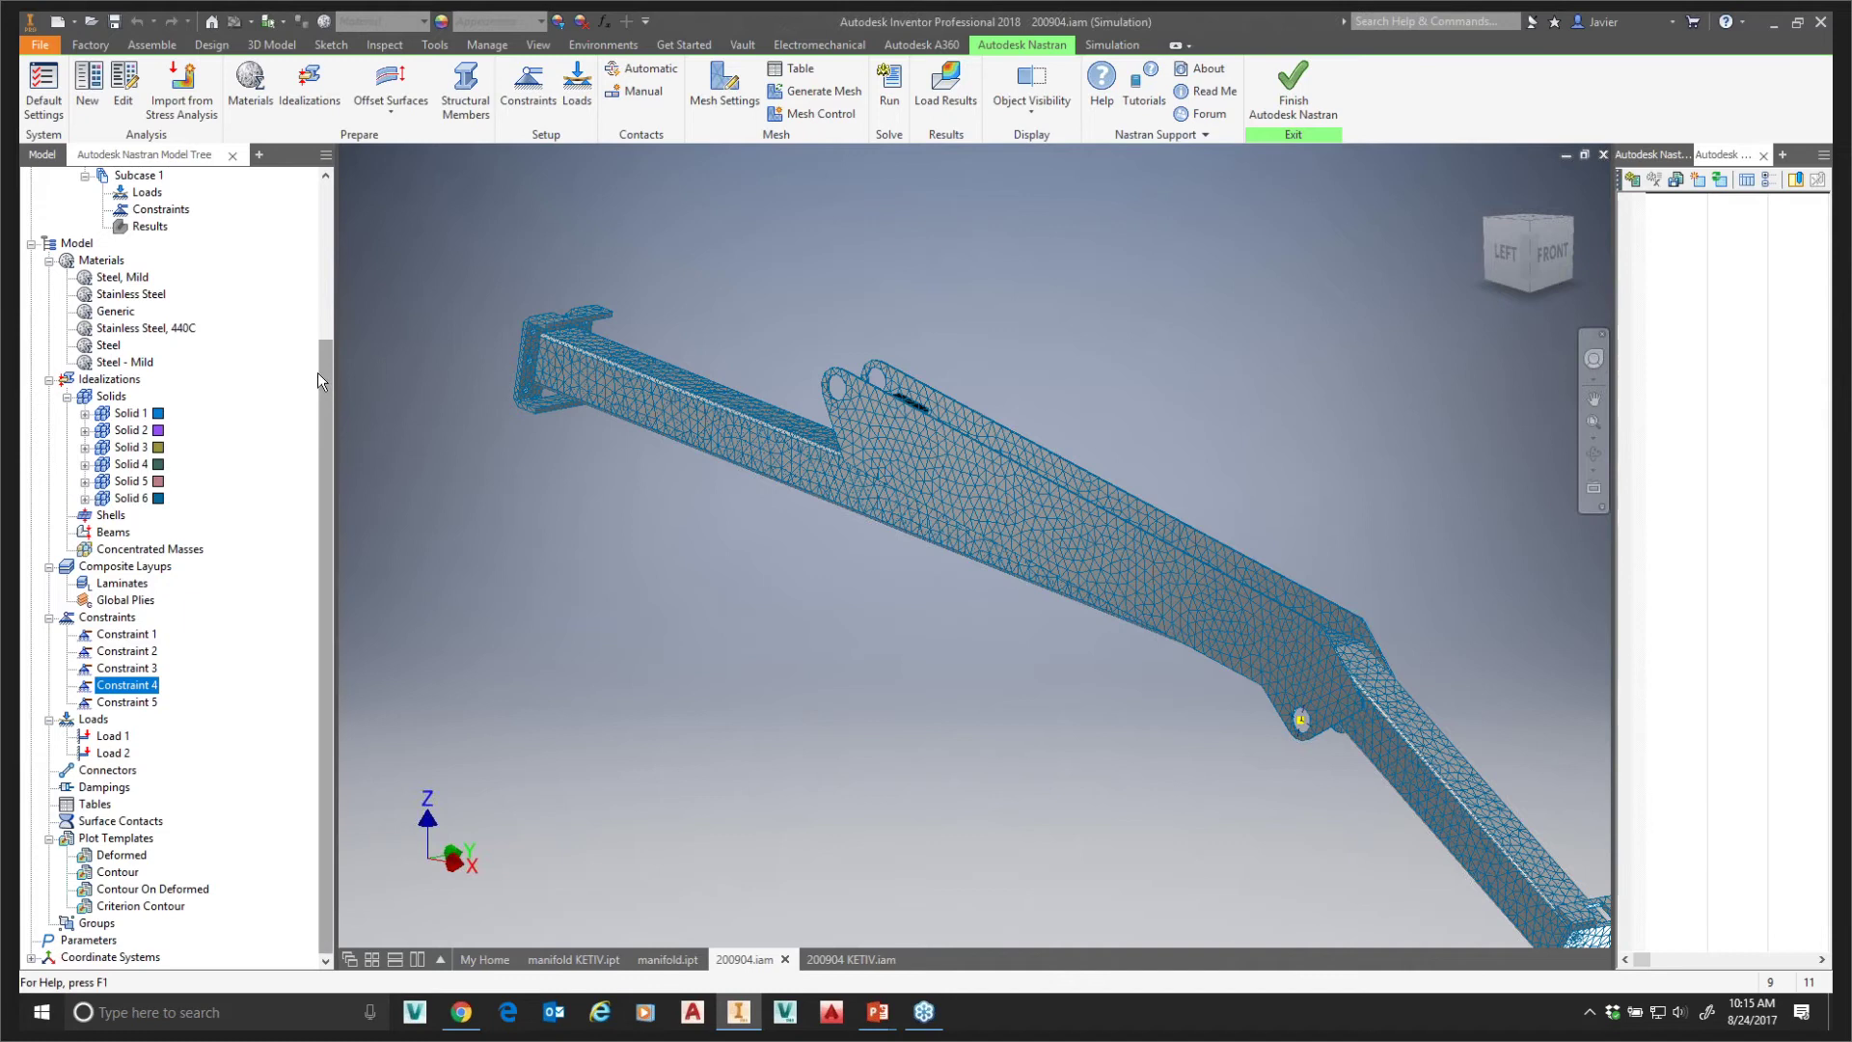
pyautogui.moveTo(325, 376); pyautogui.dragTo(326, 208)
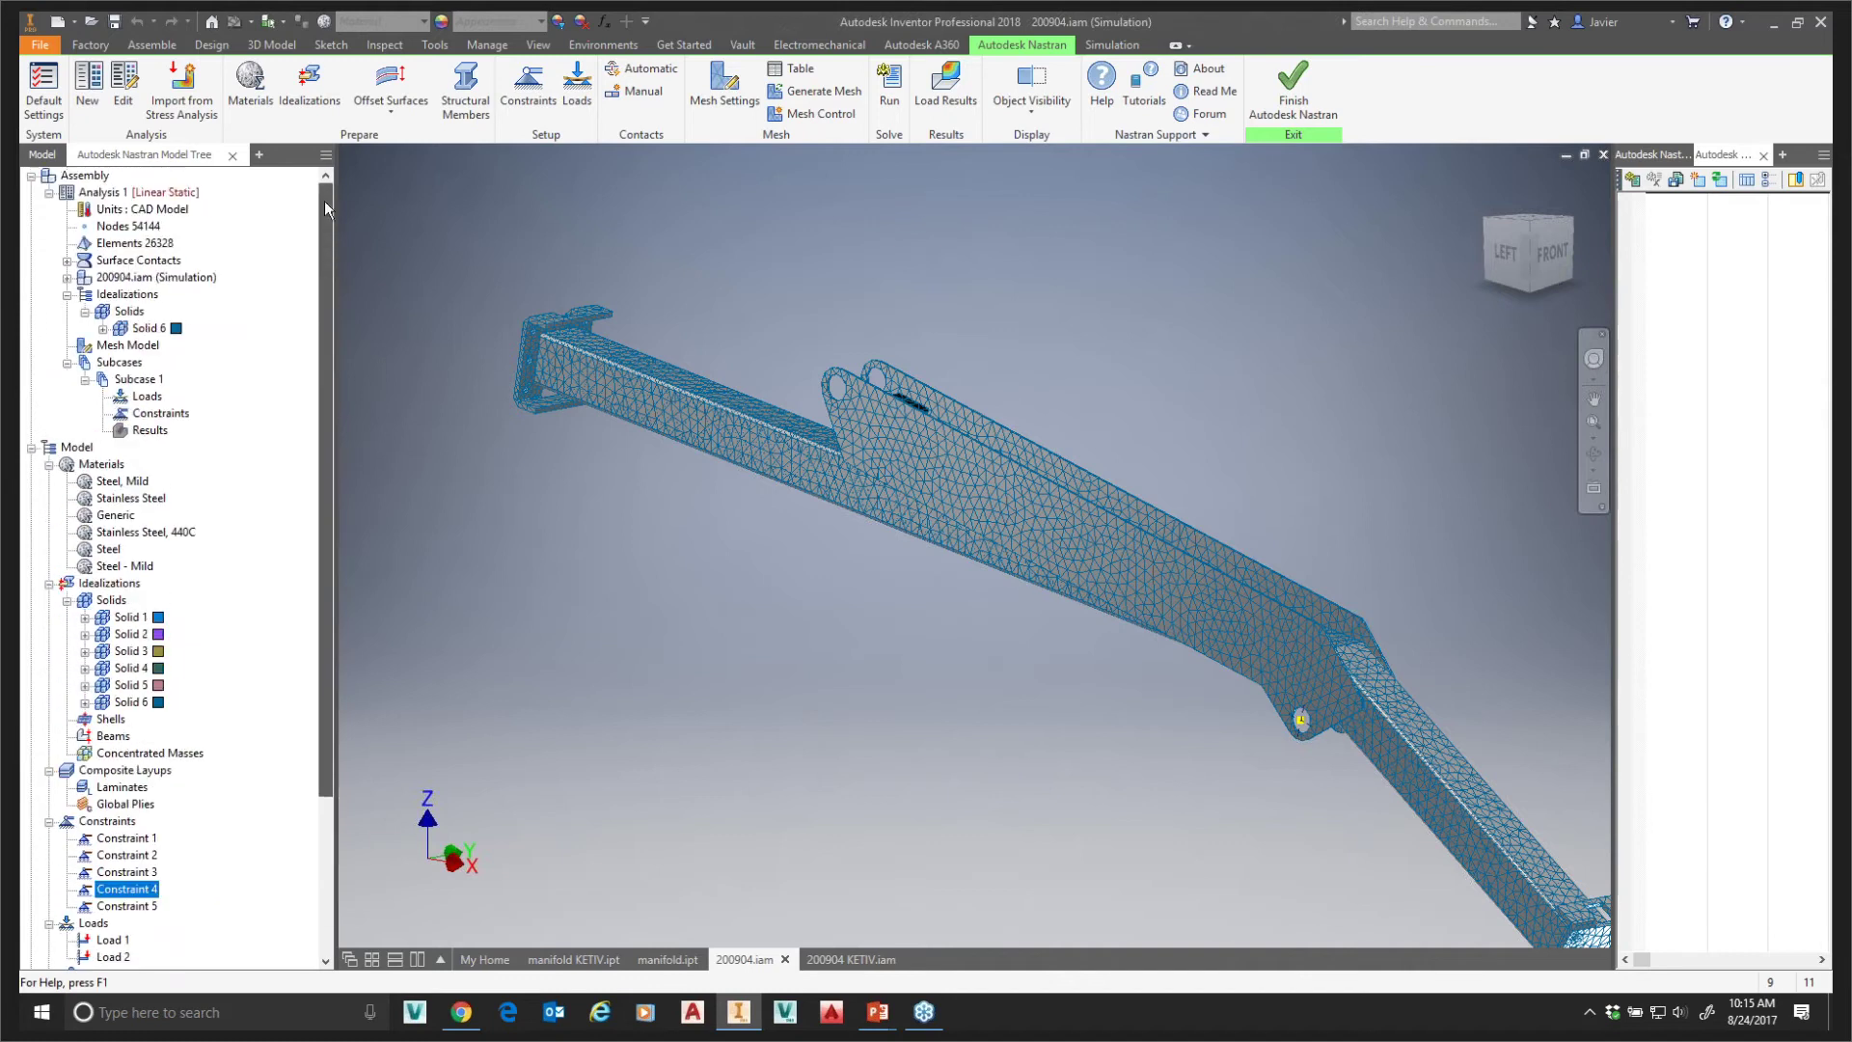
pyautogui.click(801, 96)
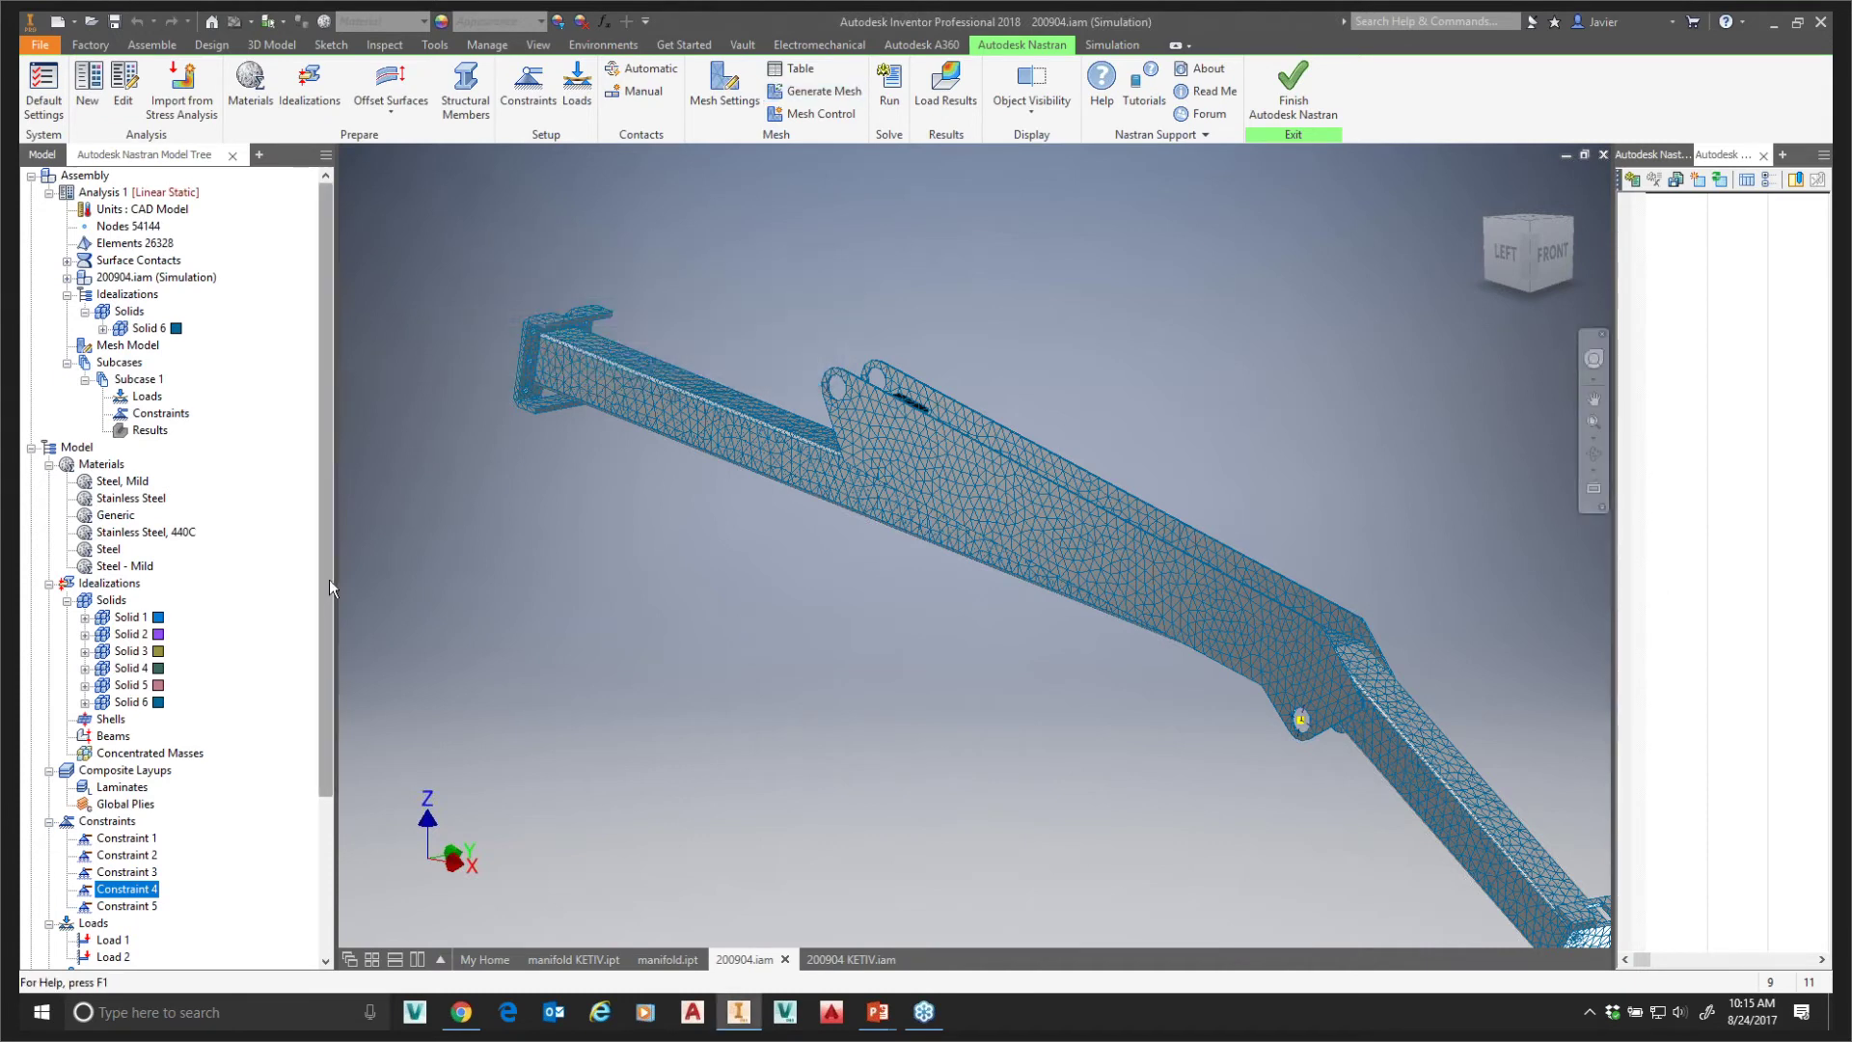
pyautogui.moveTo(327, 578)
pyautogui.mouseDown()
pyautogui.moveTo(322, 704)
pyautogui.moveTo(330, 579)
pyautogui.mouseUp()
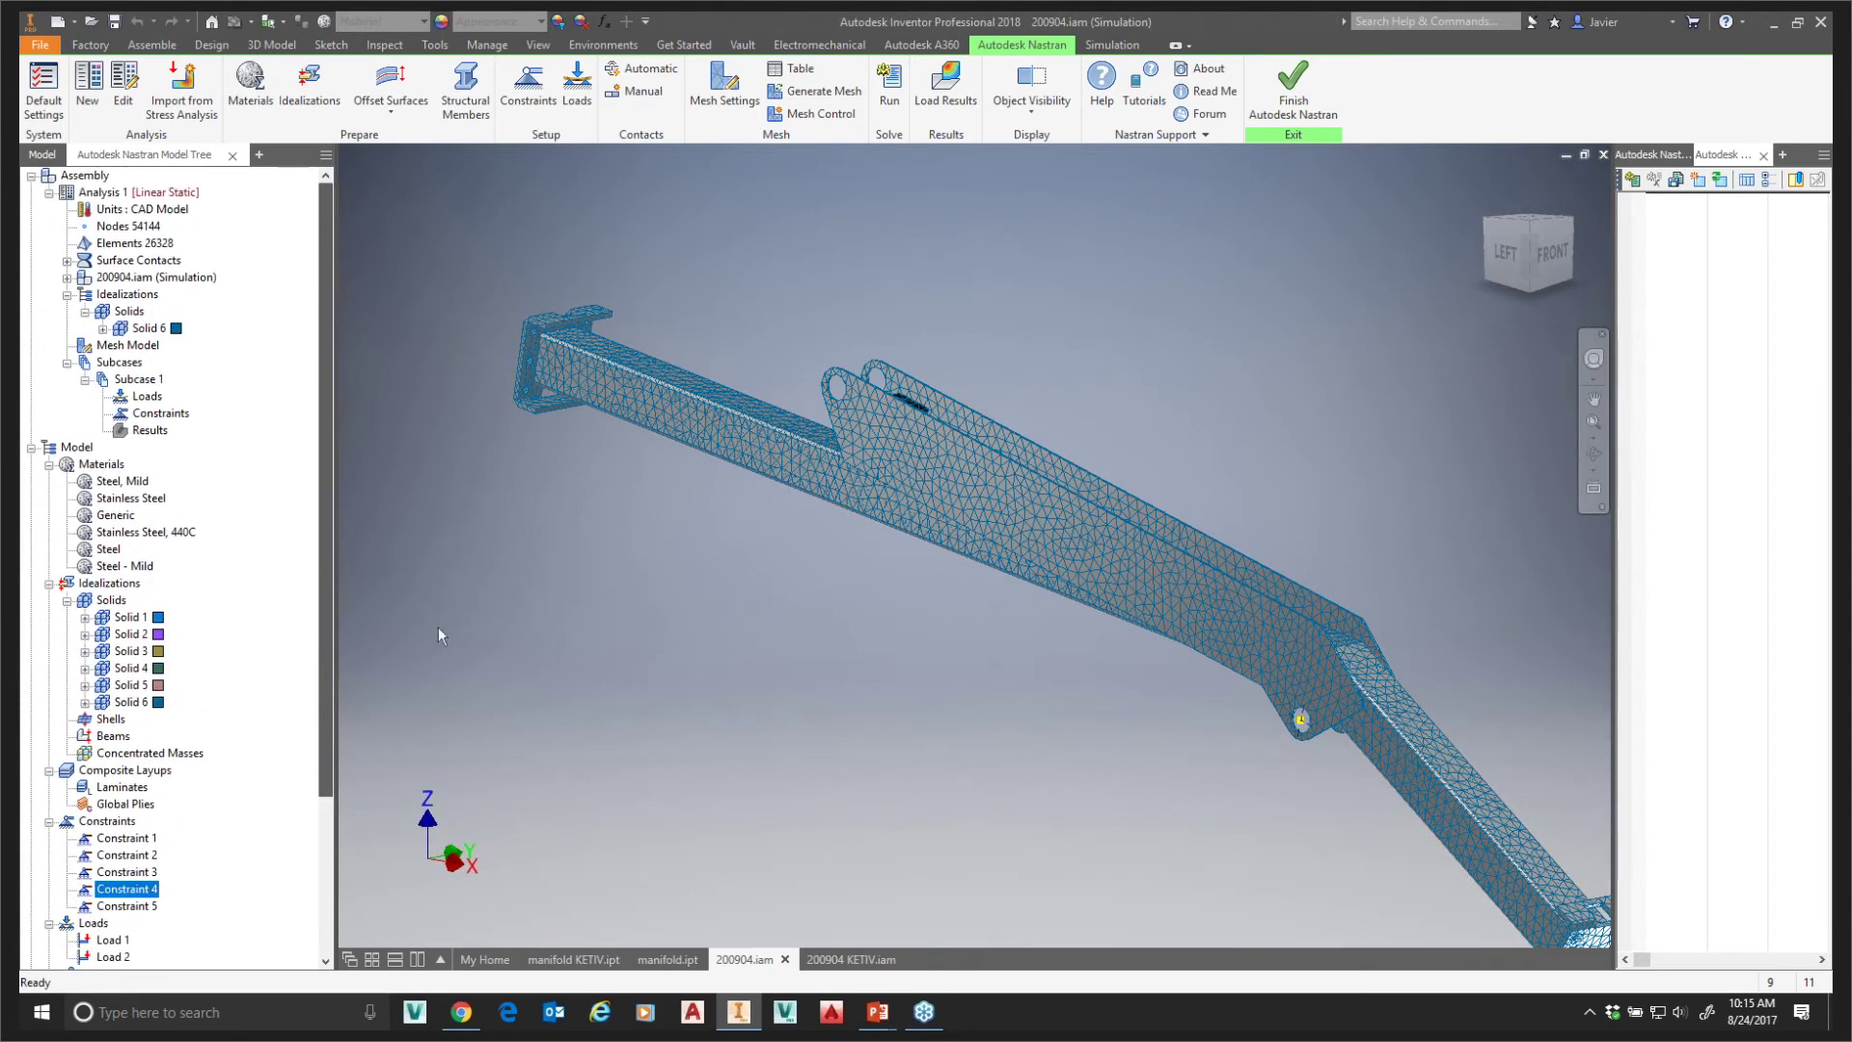
# - Add a fixed structural constraint to the outer face of the mounting plate at the boom's lower end, with denser preview symbols
pyautogui.moveTo(1218, 831); pyautogui.dragTo(483, 602, button='middle')
pyautogui.moveTo(559, 735); pyautogui.dragTo(534, 675, button='middle')
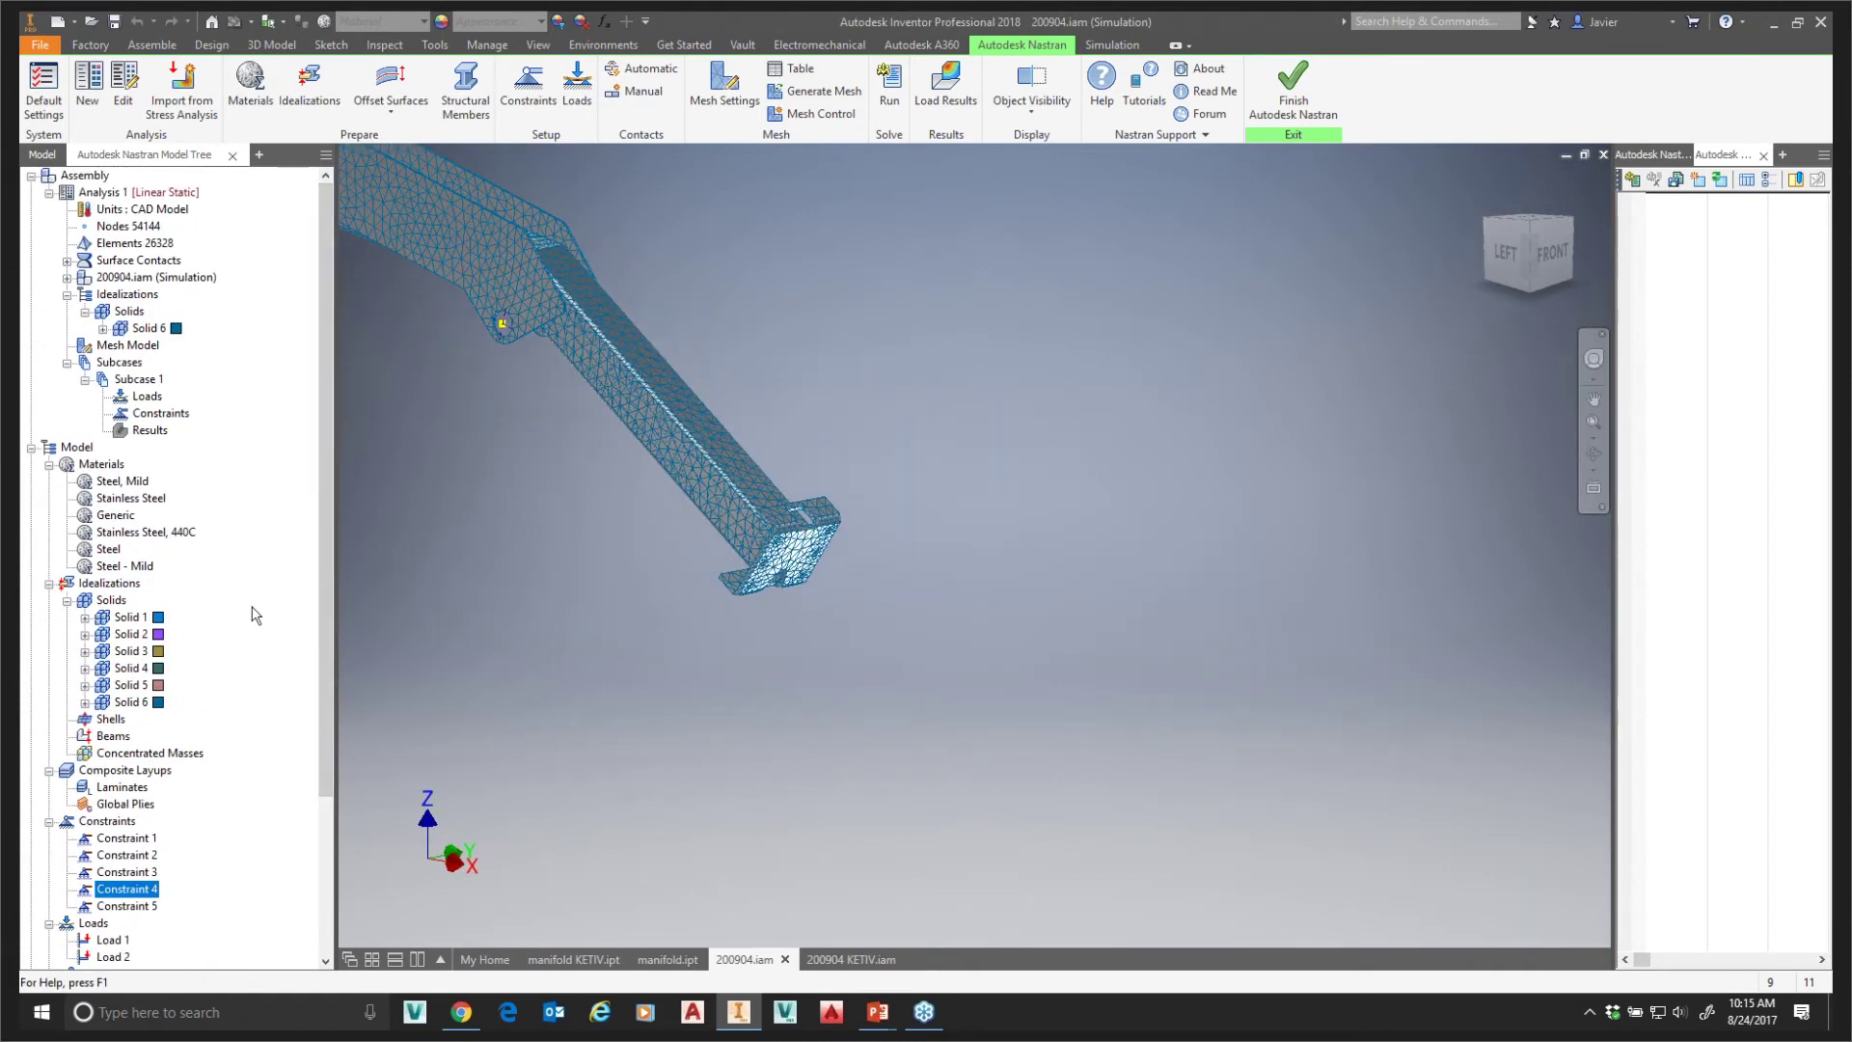
pyautogui.click(106, 467)
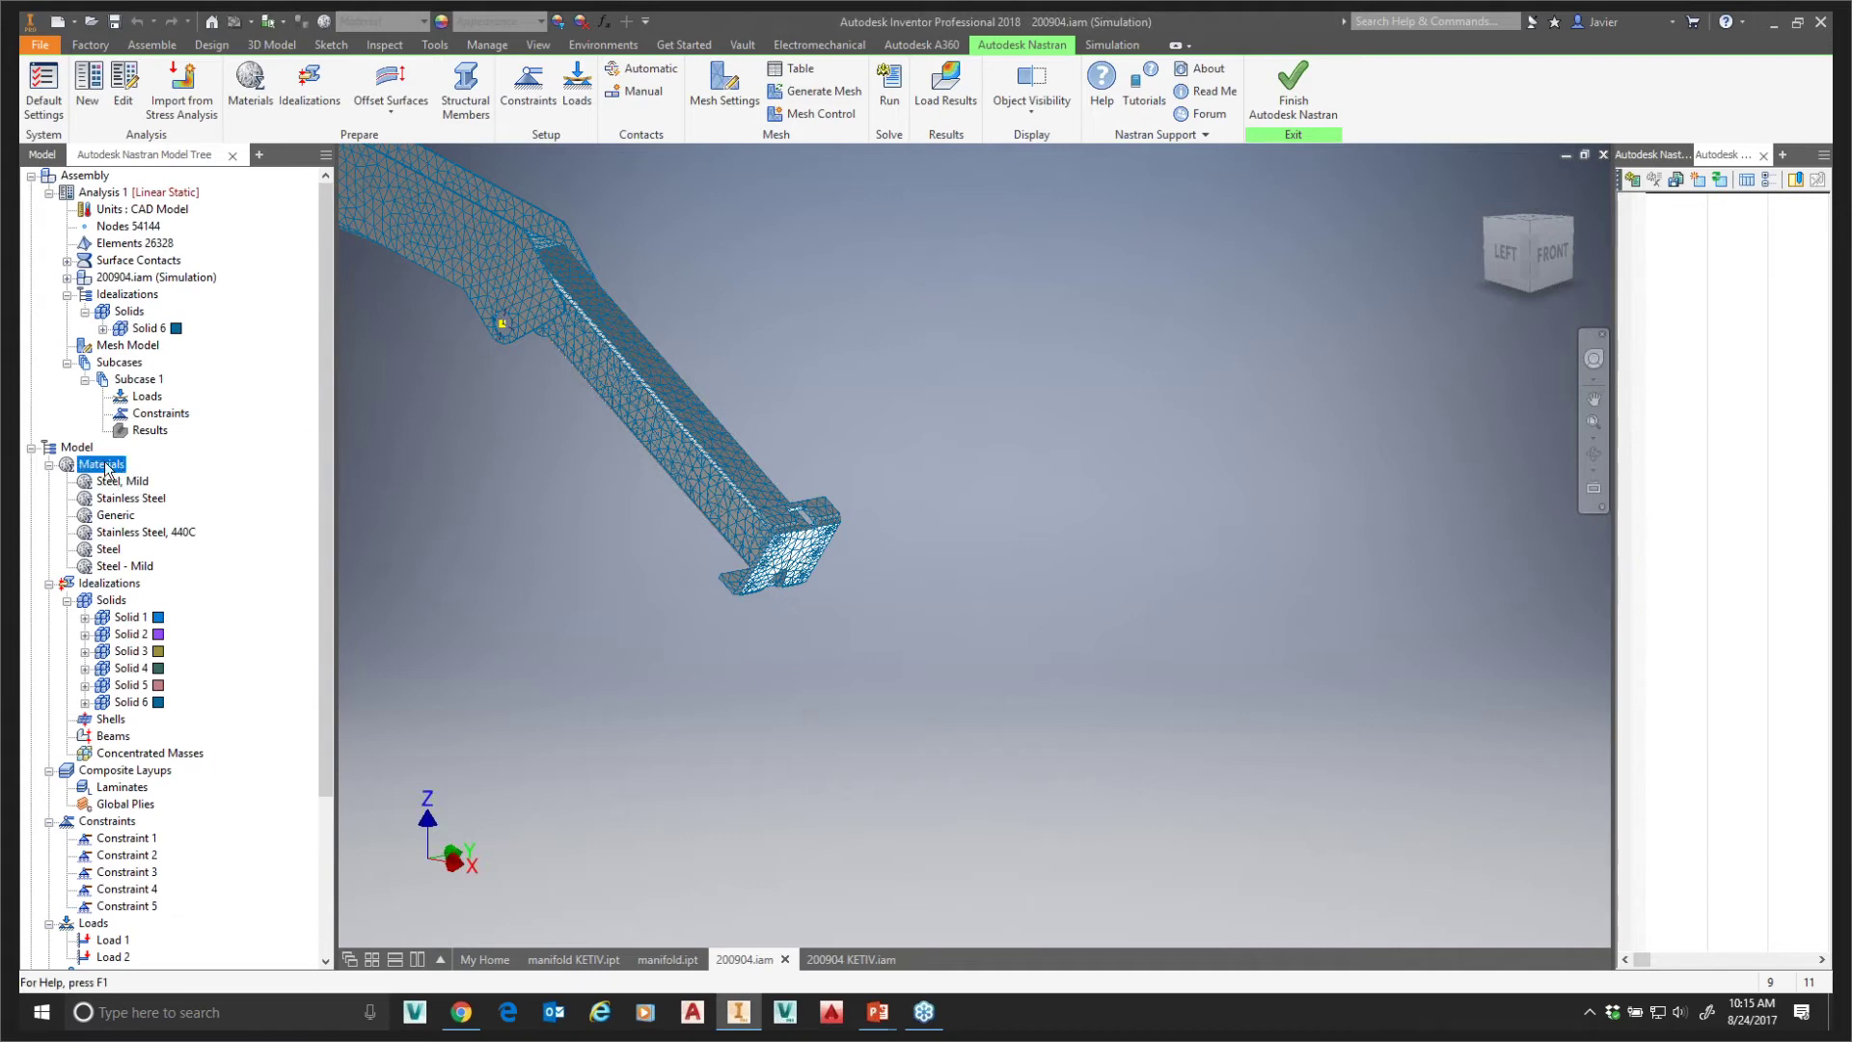
pyautogui.click(131, 651)
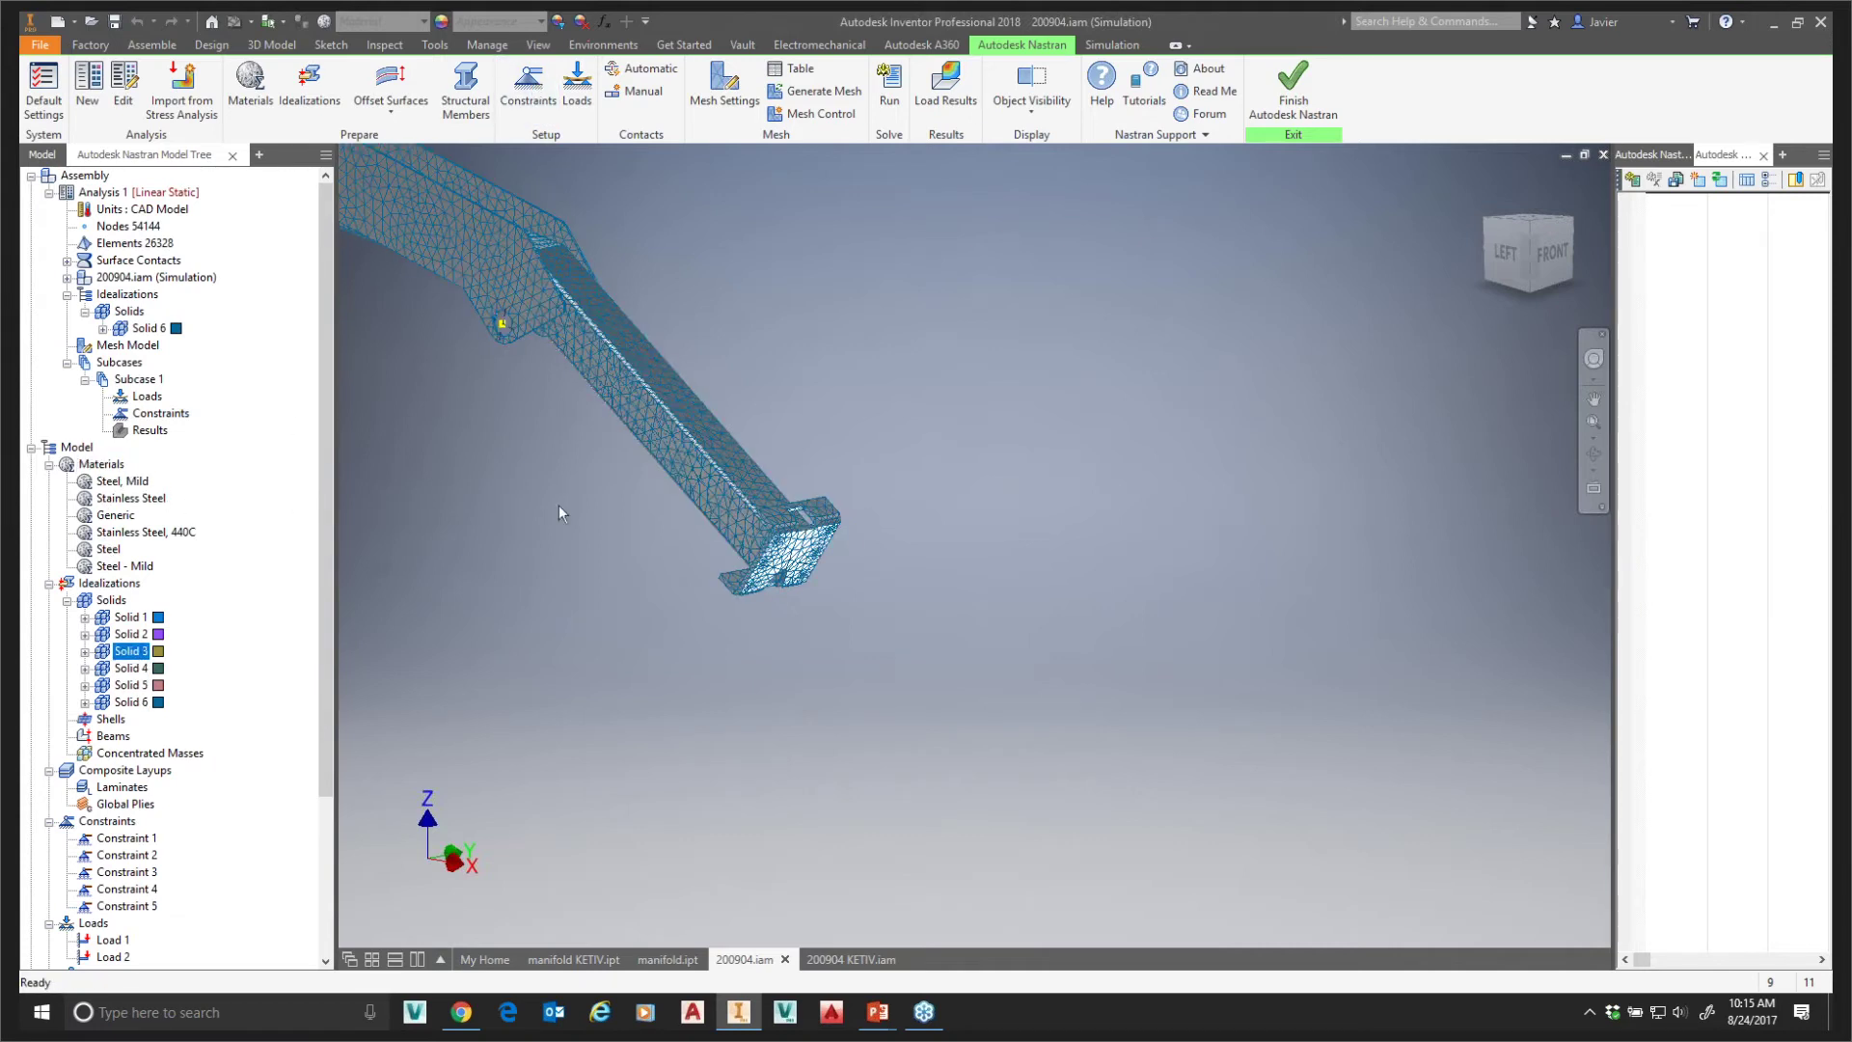
pyautogui.moveTo(563, 506); pyautogui.dragTo(581, 541, button='middle')
pyautogui.click(531, 85)
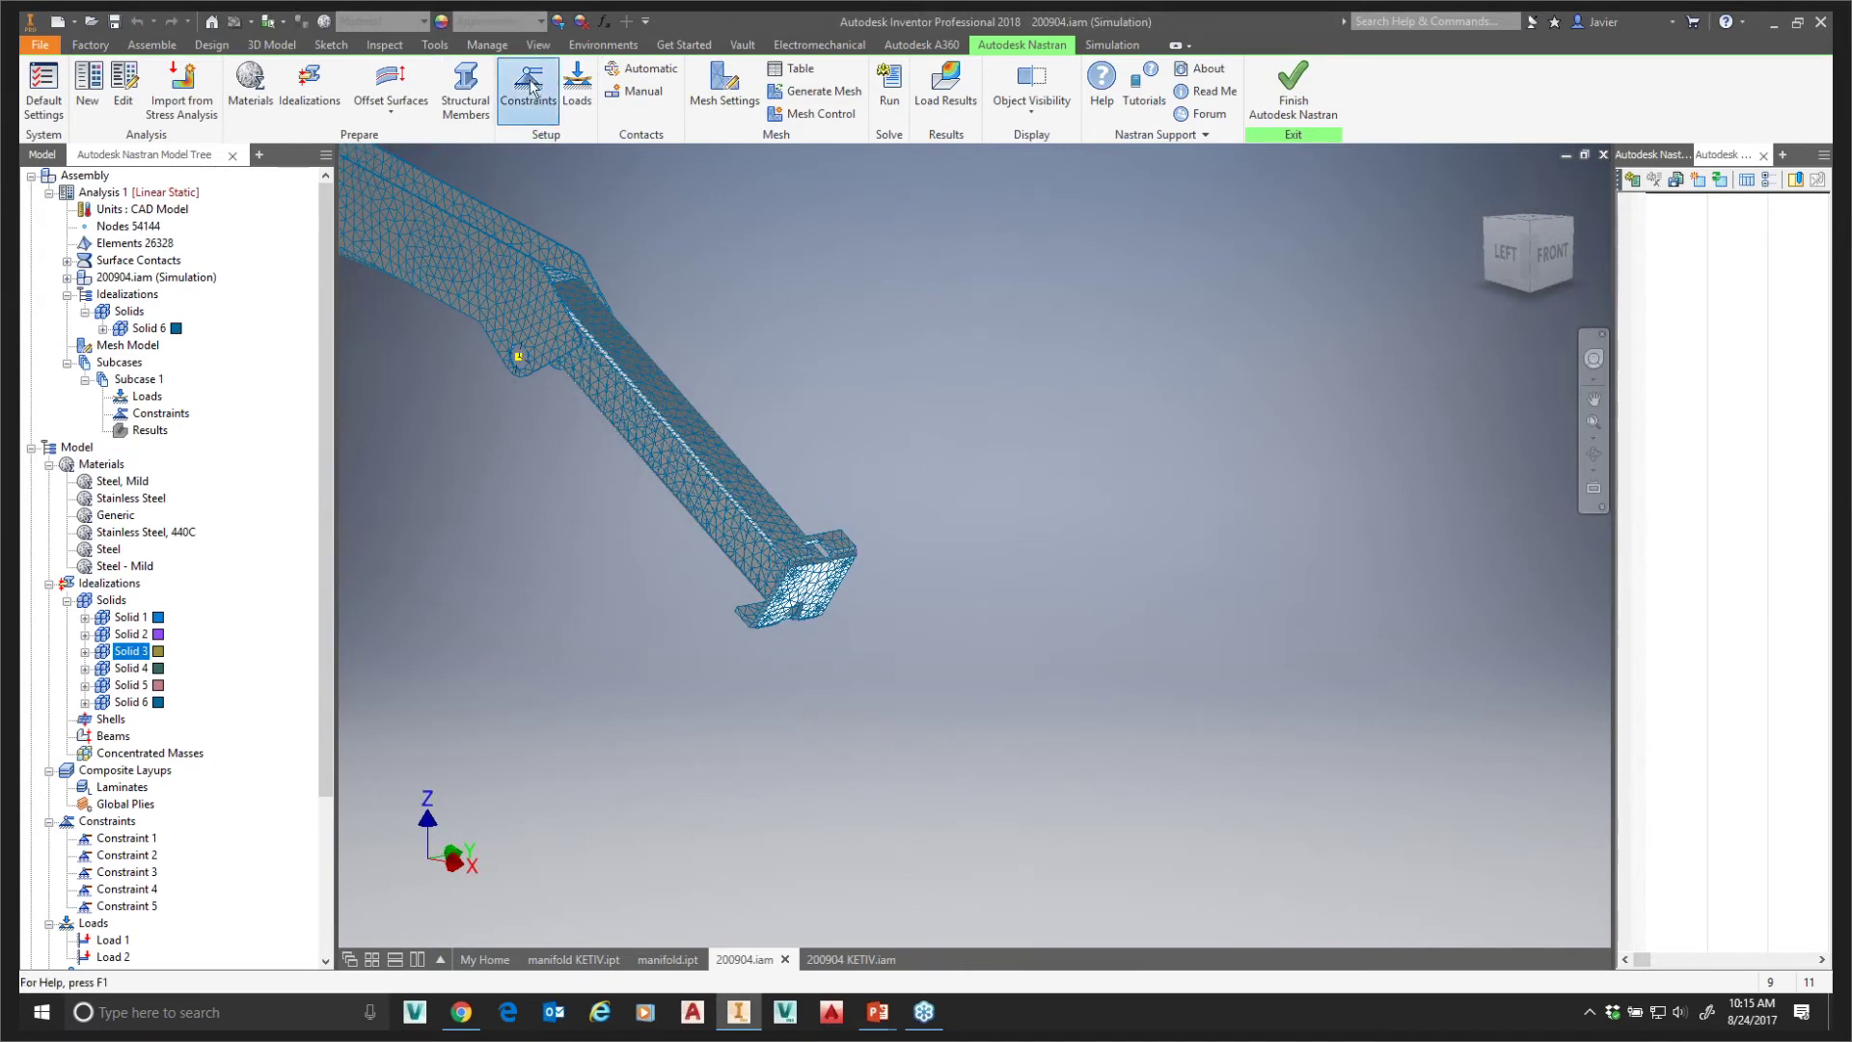
pyautogui.moveTo(942, 291); pyautogui.dragTo(1251, 299)
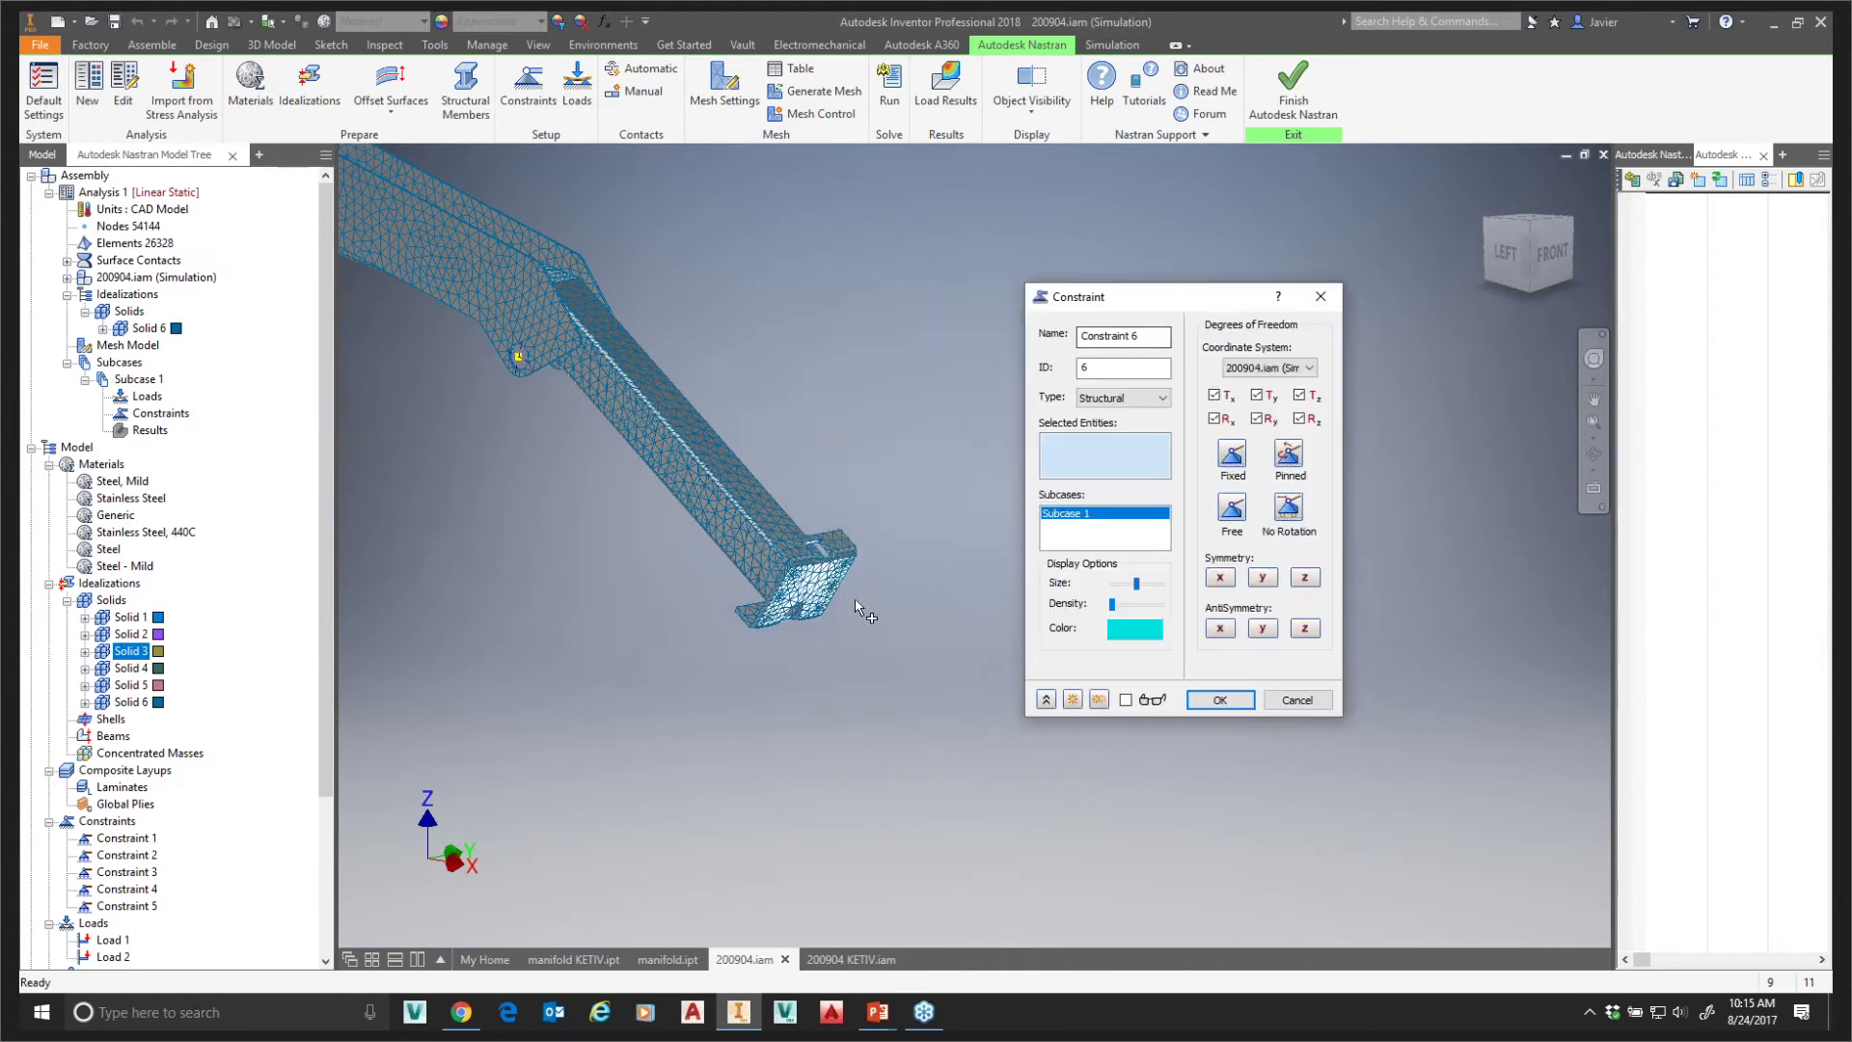
pyautogui.scroll(-5, 822, 500)
pyautogui.click(820, 498)
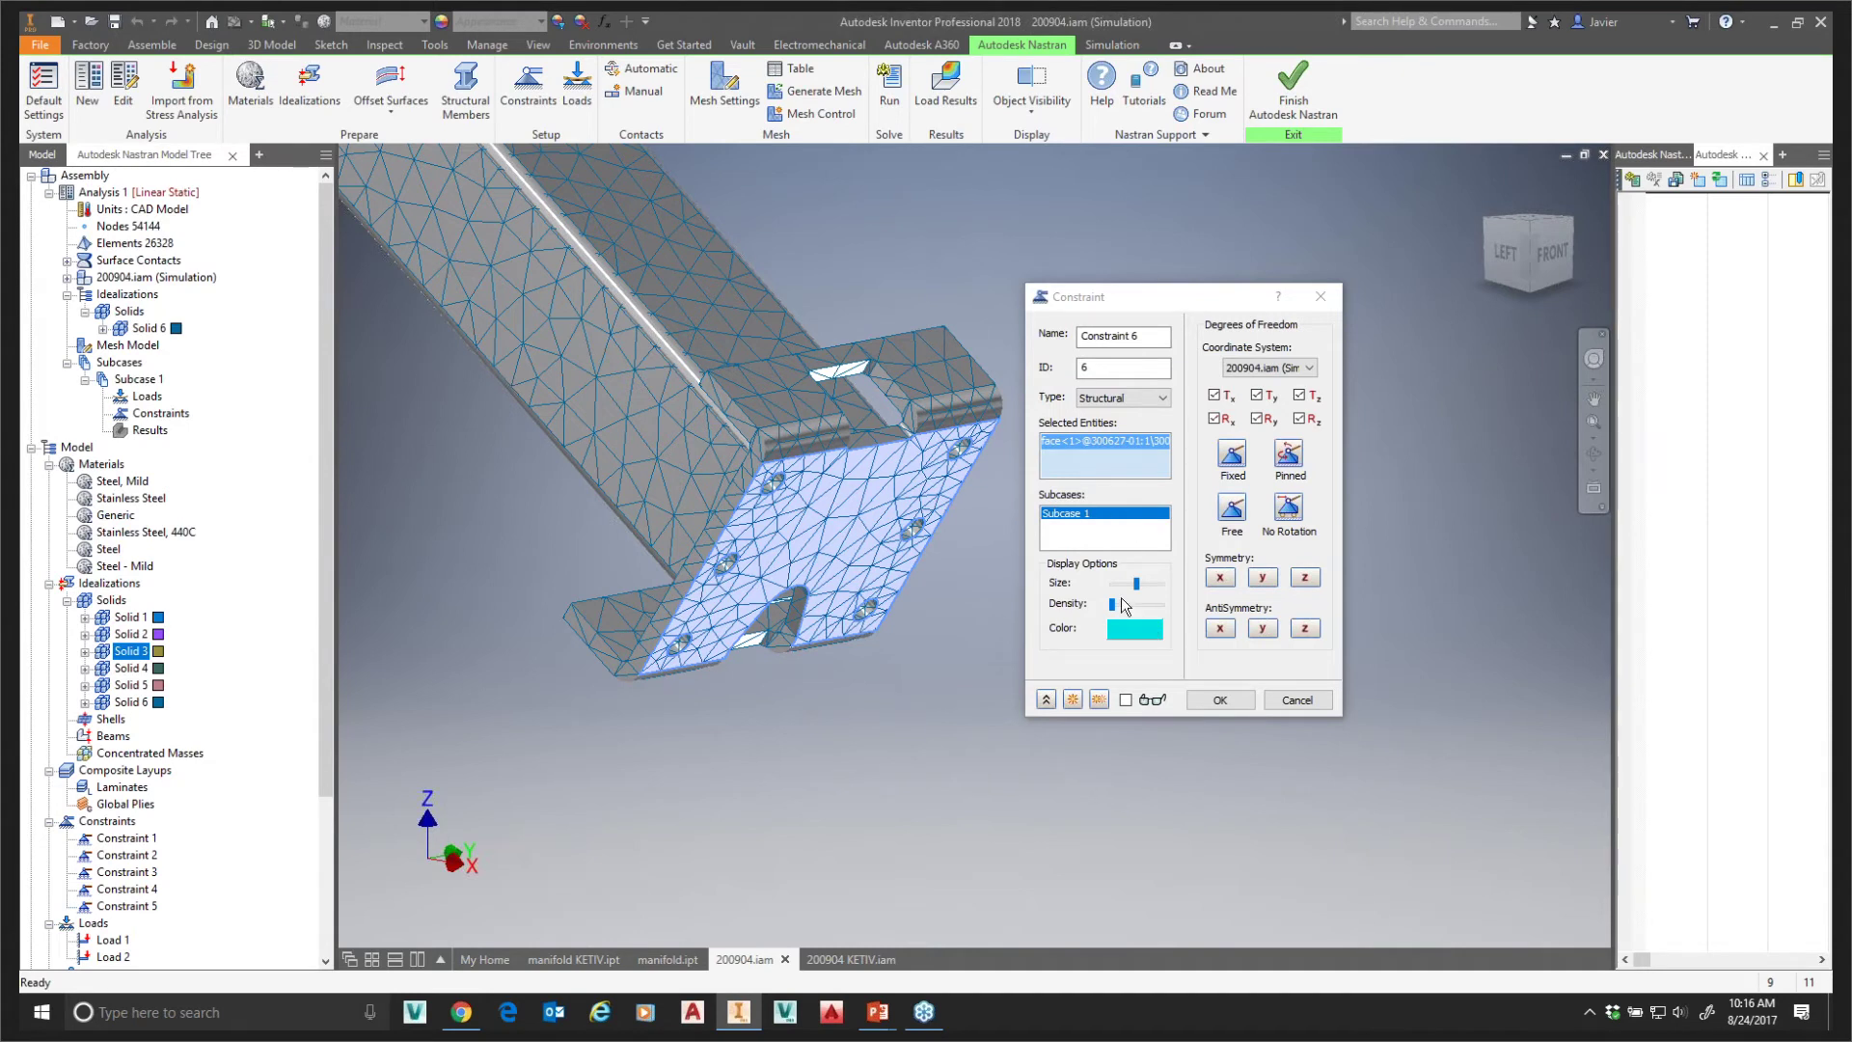
pyautogui.moveTo(1112, 603); pyautogui.dragTo(1120, 602)
pyautogui.click(1127, 701)
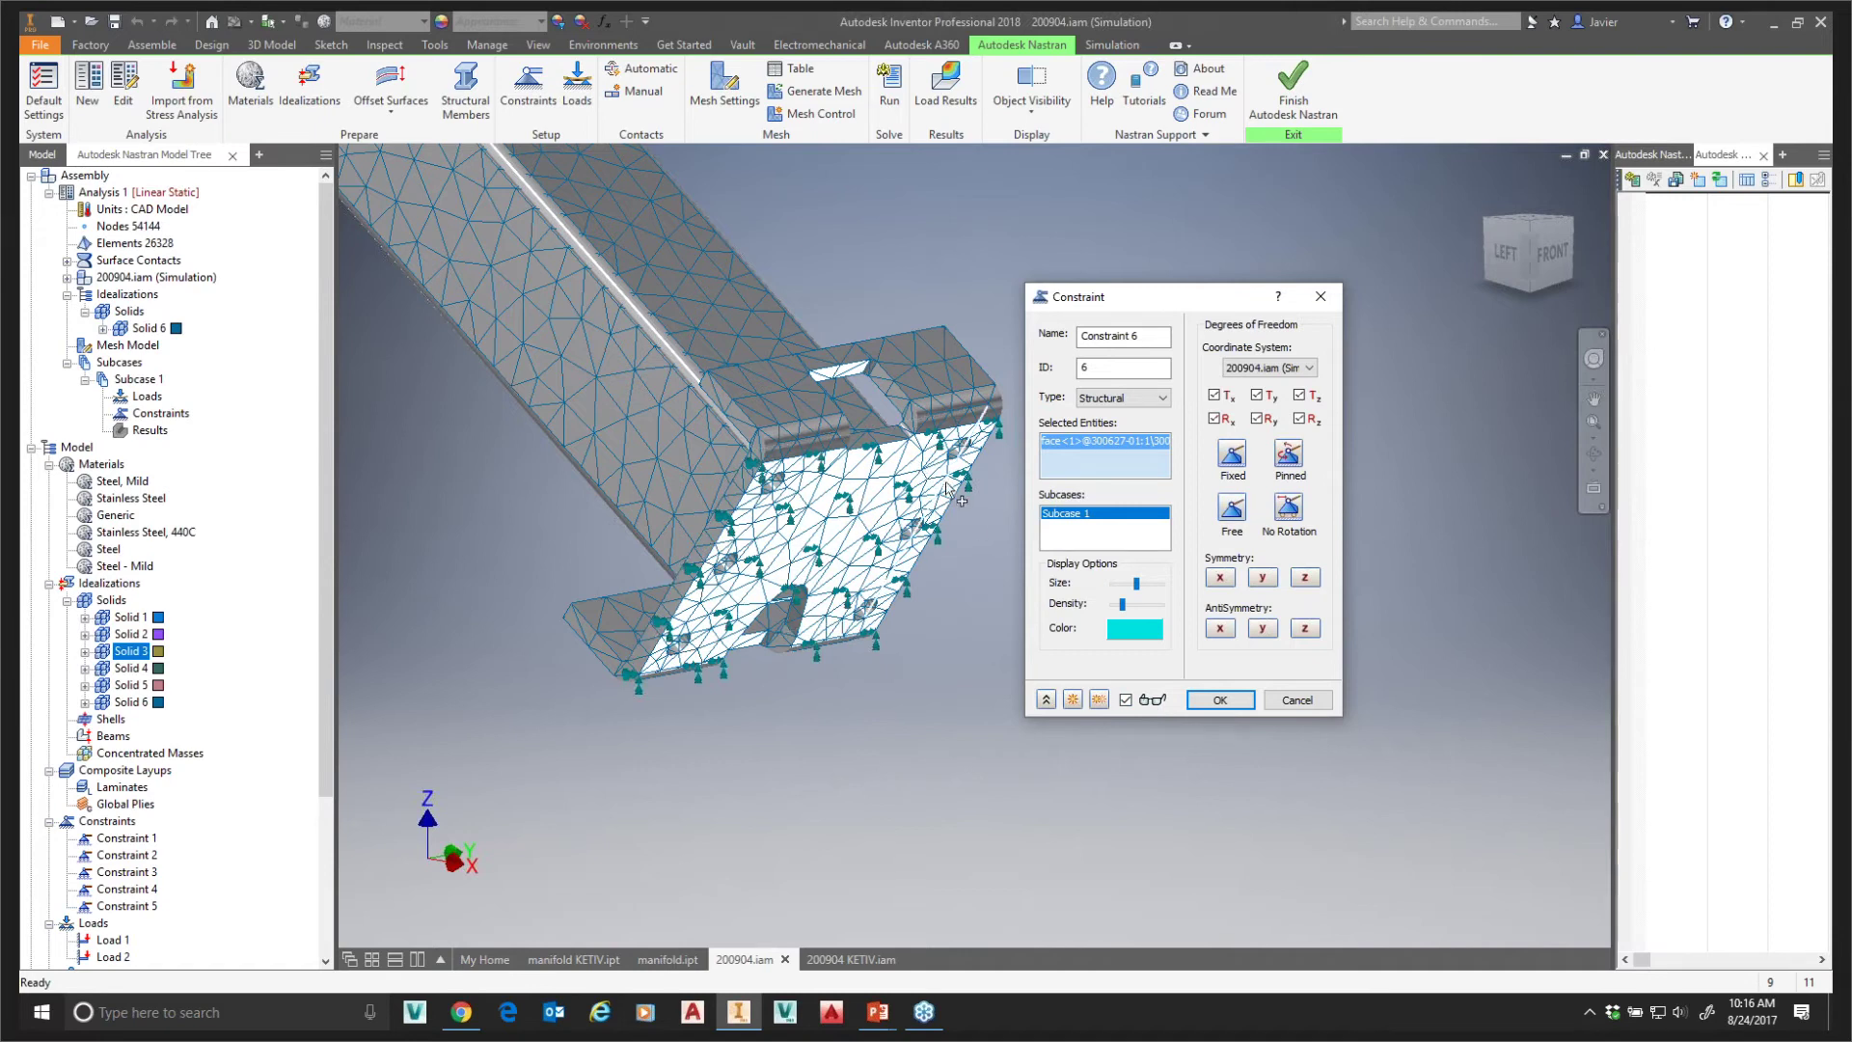
pyautogui.click(1220, 701)
# - Start a new force load in Subcase 1 on the outer face of the mounting plate at the boom's opposite, upper end
pyautogui.scroll(-8, 806, 697)
pyautogui.moveTo(473, 564); pyautogui.dragTo(661, 598, button='middle')
pyautogui.scroll(3, 823, 586)
pyautogui.keyDown('shift'); pyautogui.moveTo(909, 773); pyautogui.dragTo(1119, 752, button='middle'); pyautogui.keyUp('shift')
pyautogui.scroll(5, 660, 471)
pyautogui.moveTo(355, 282); pyautogui.dragTo(555, 475, button='middle')
pyautogui.scroll(3, 665, 565)
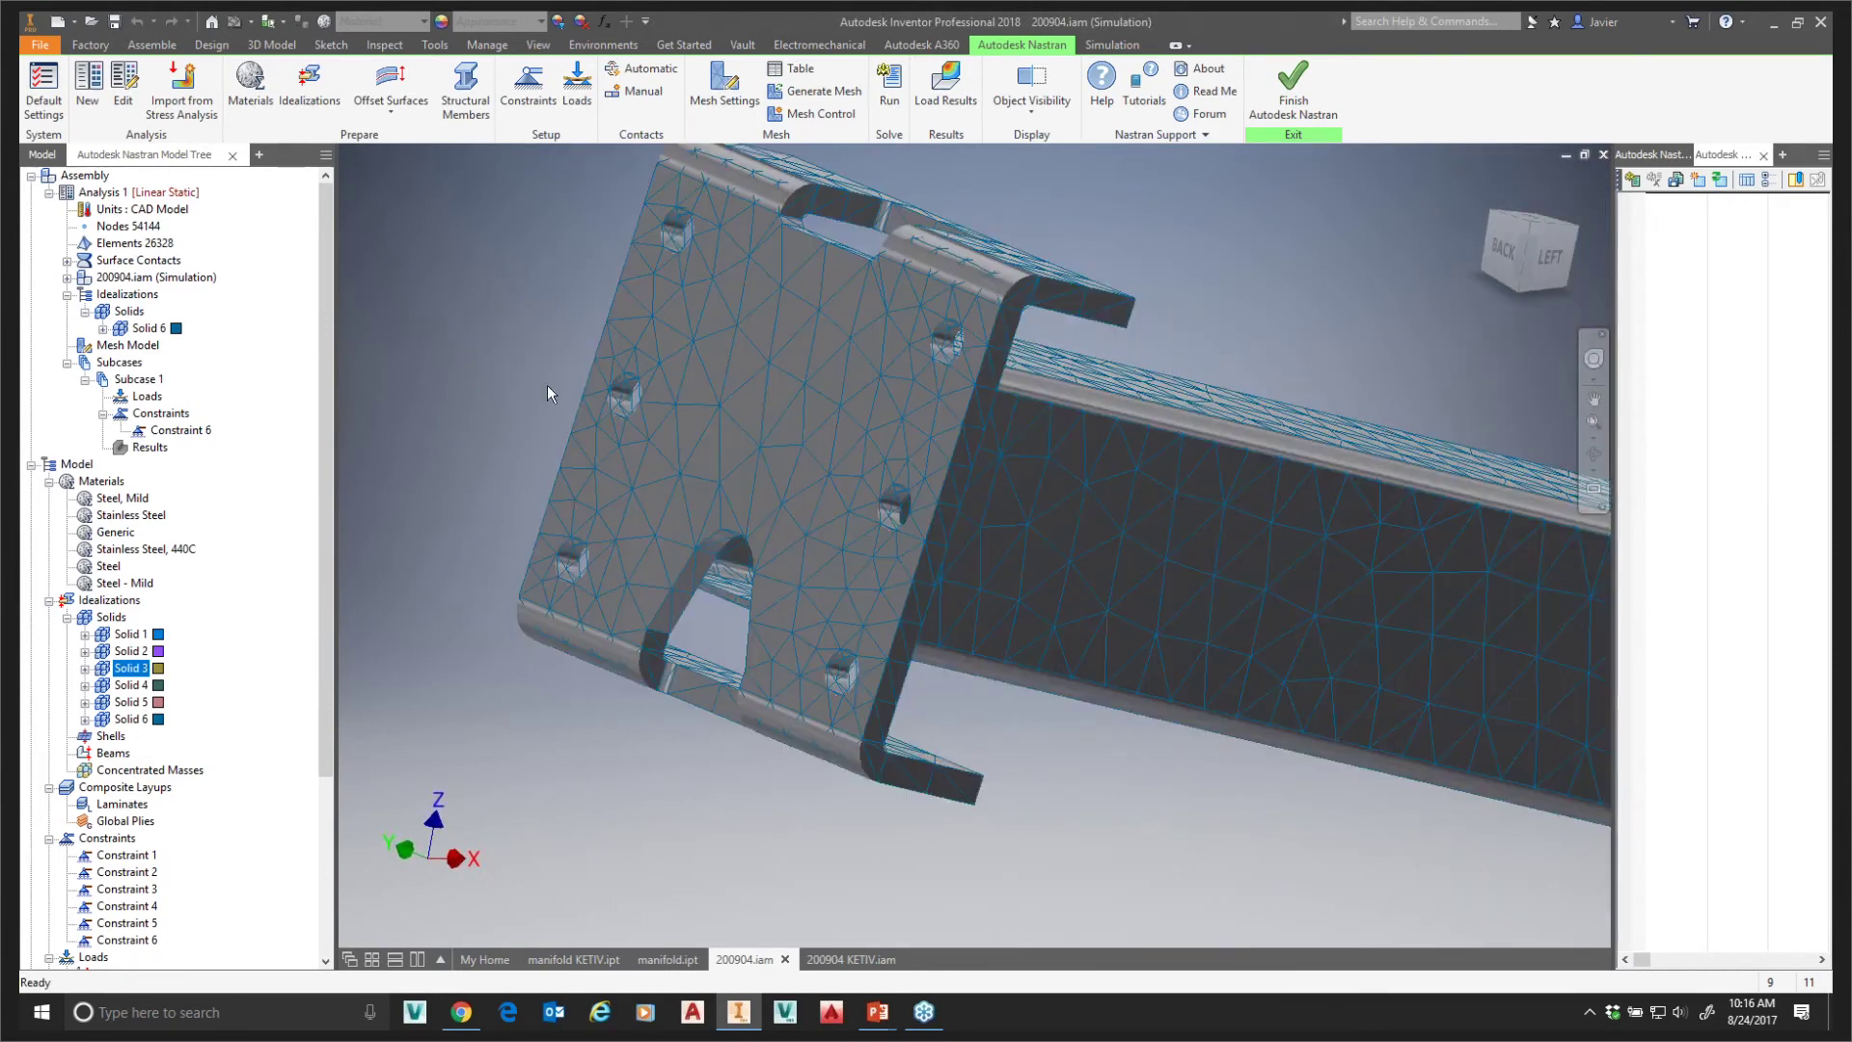
pyautogui.moveTo(519, 353); pyautogui.dragTo(450, 404, button='middle')
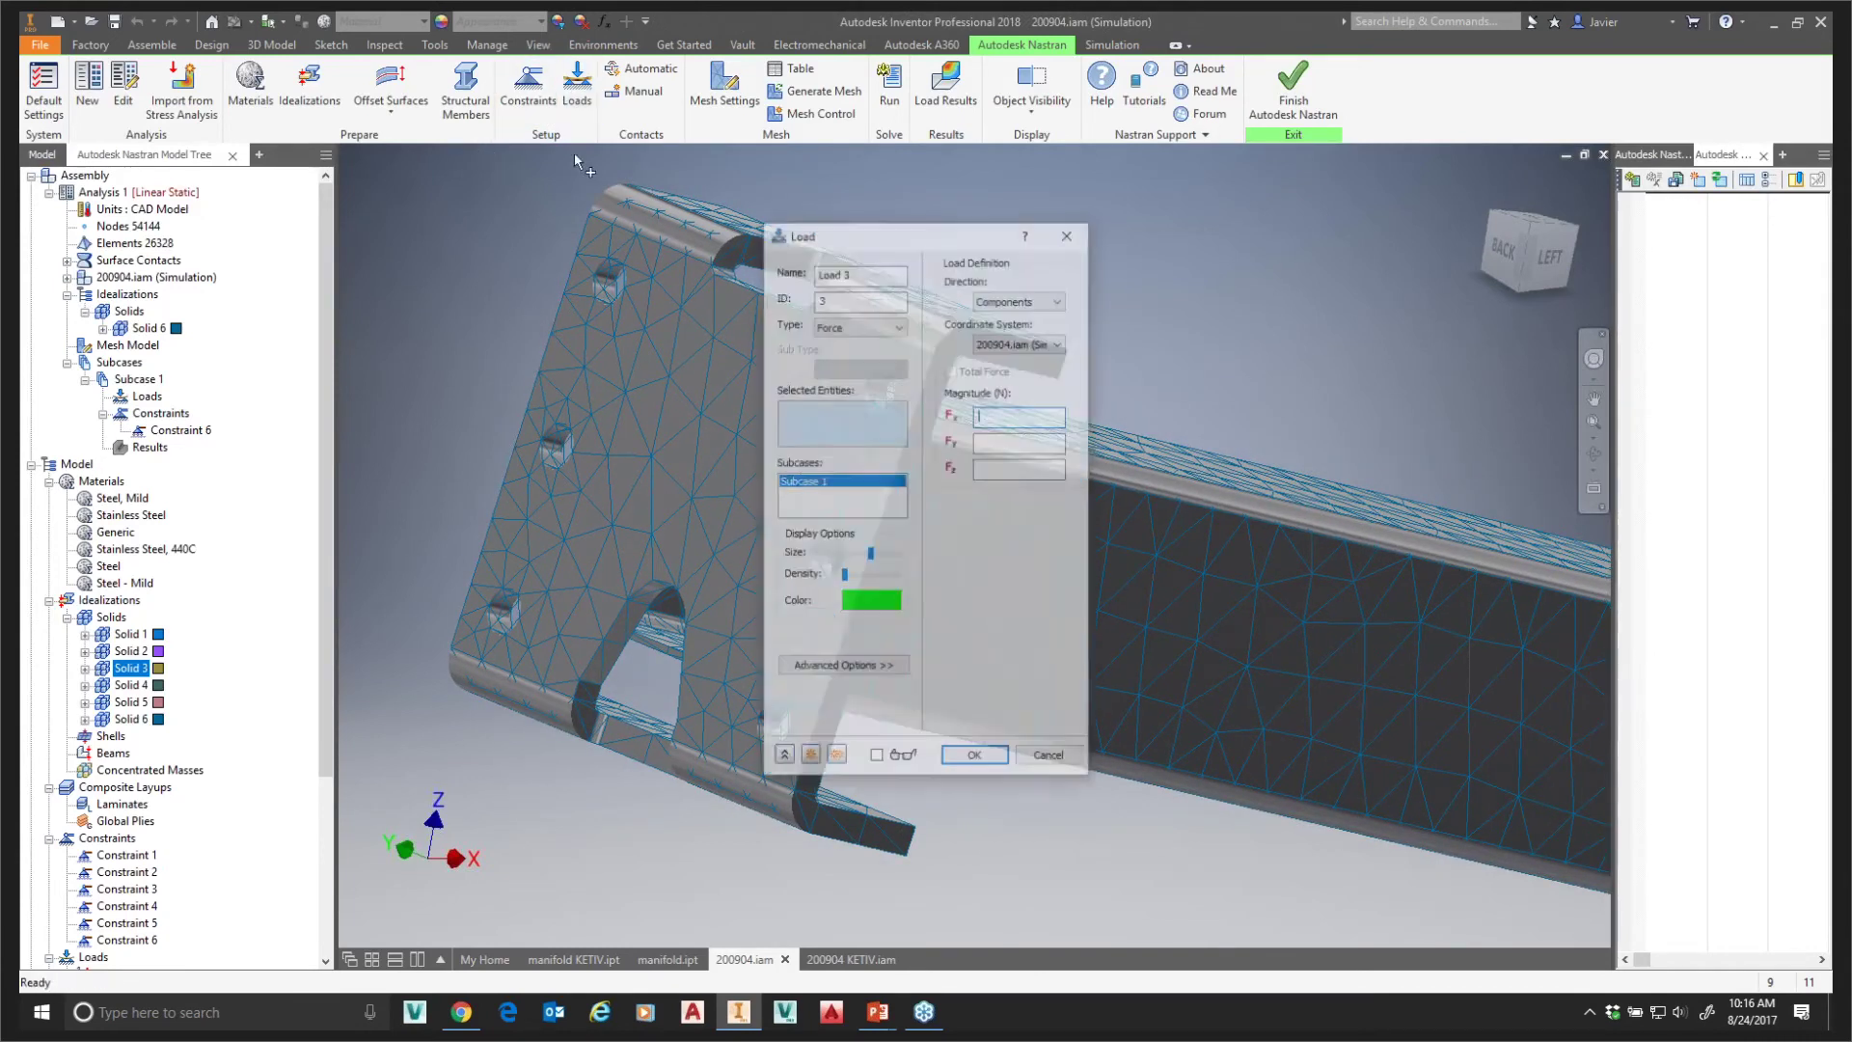
pyautogui.click(640, 347)
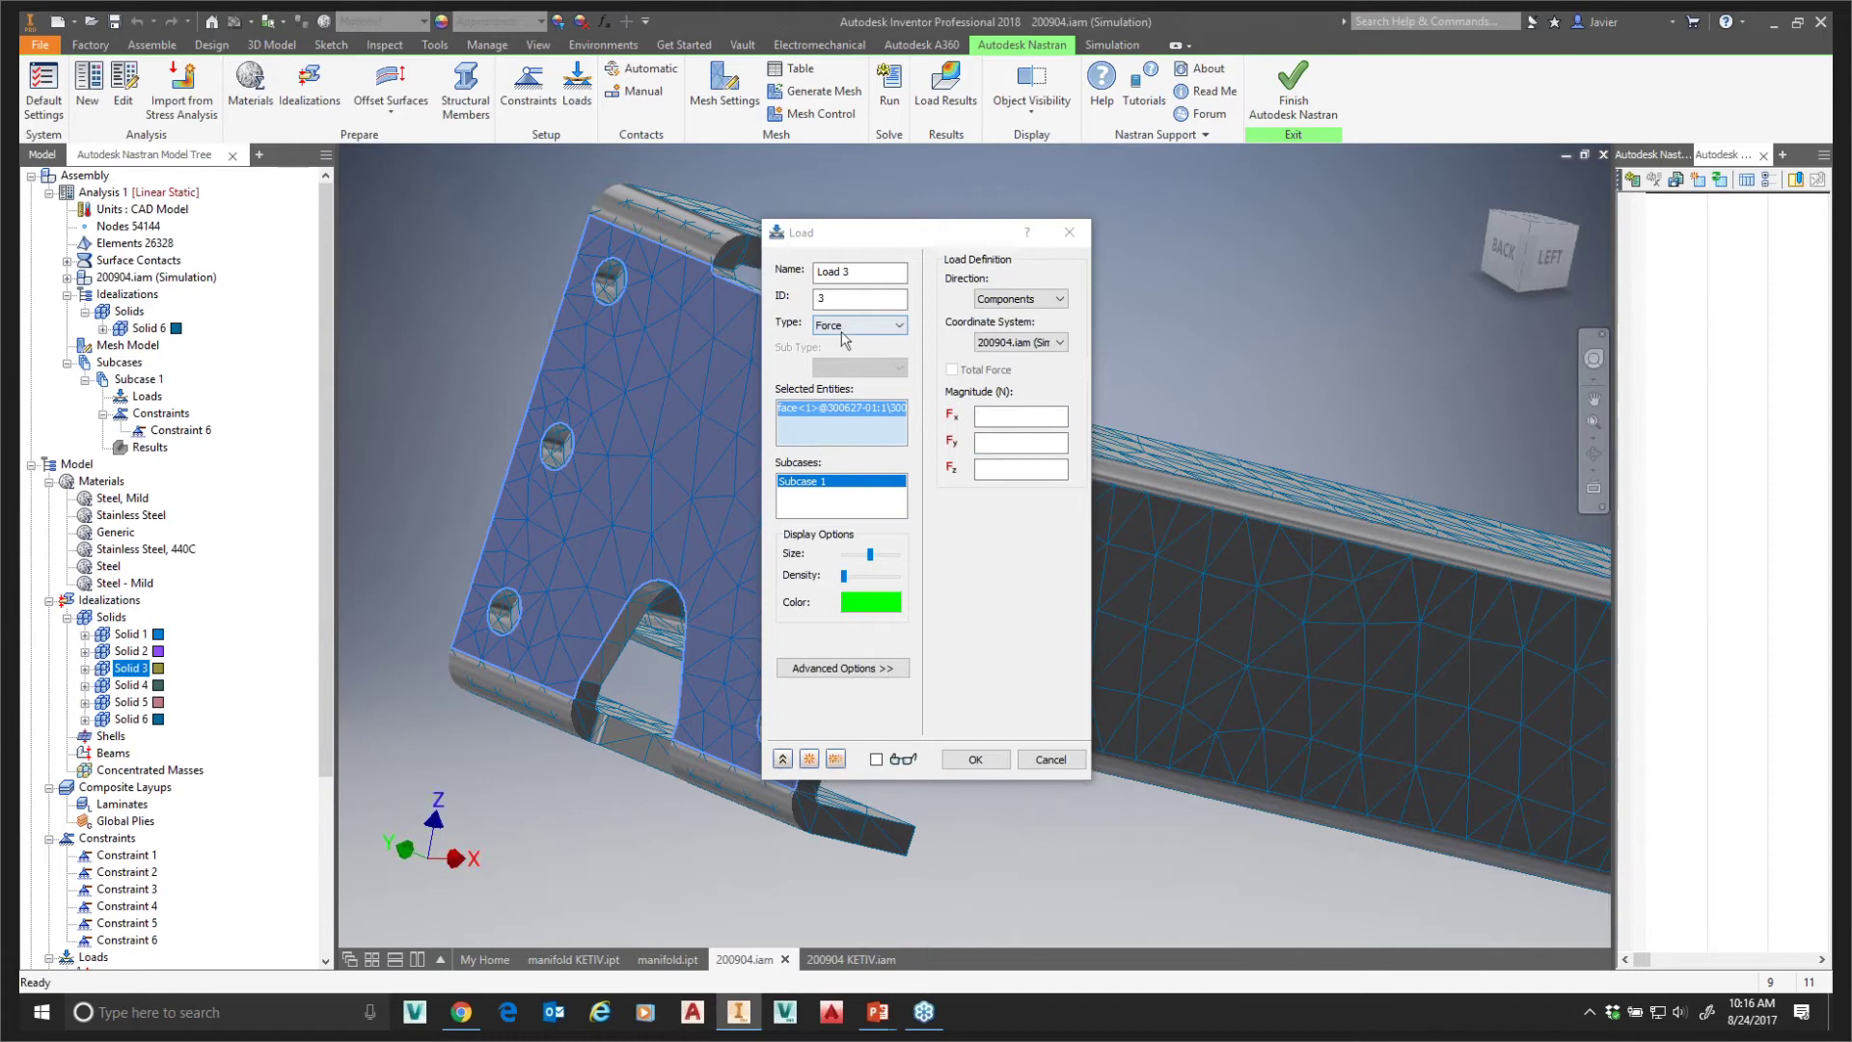
# - Examine the available load types, the advanced variable load options and the analysis units entry for the new load
pyautogui.click(868, 325)
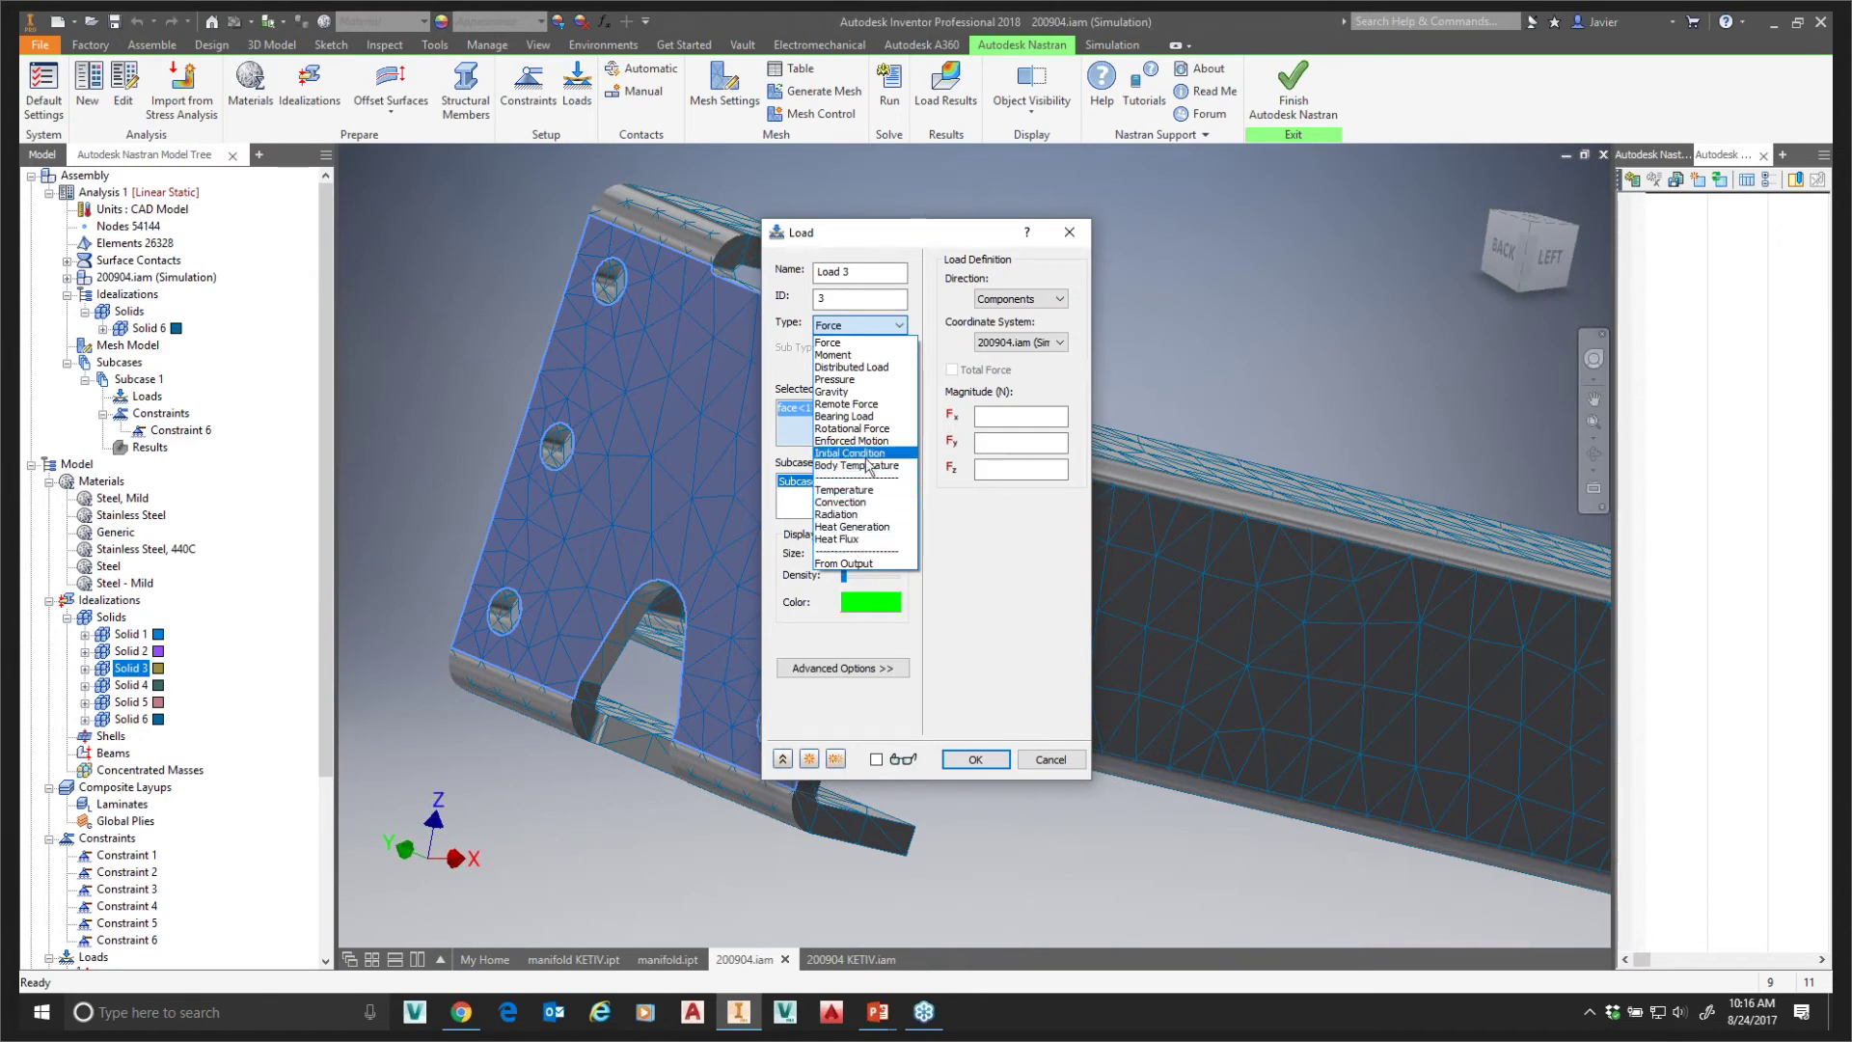
pyautogui.click(1052, 592)
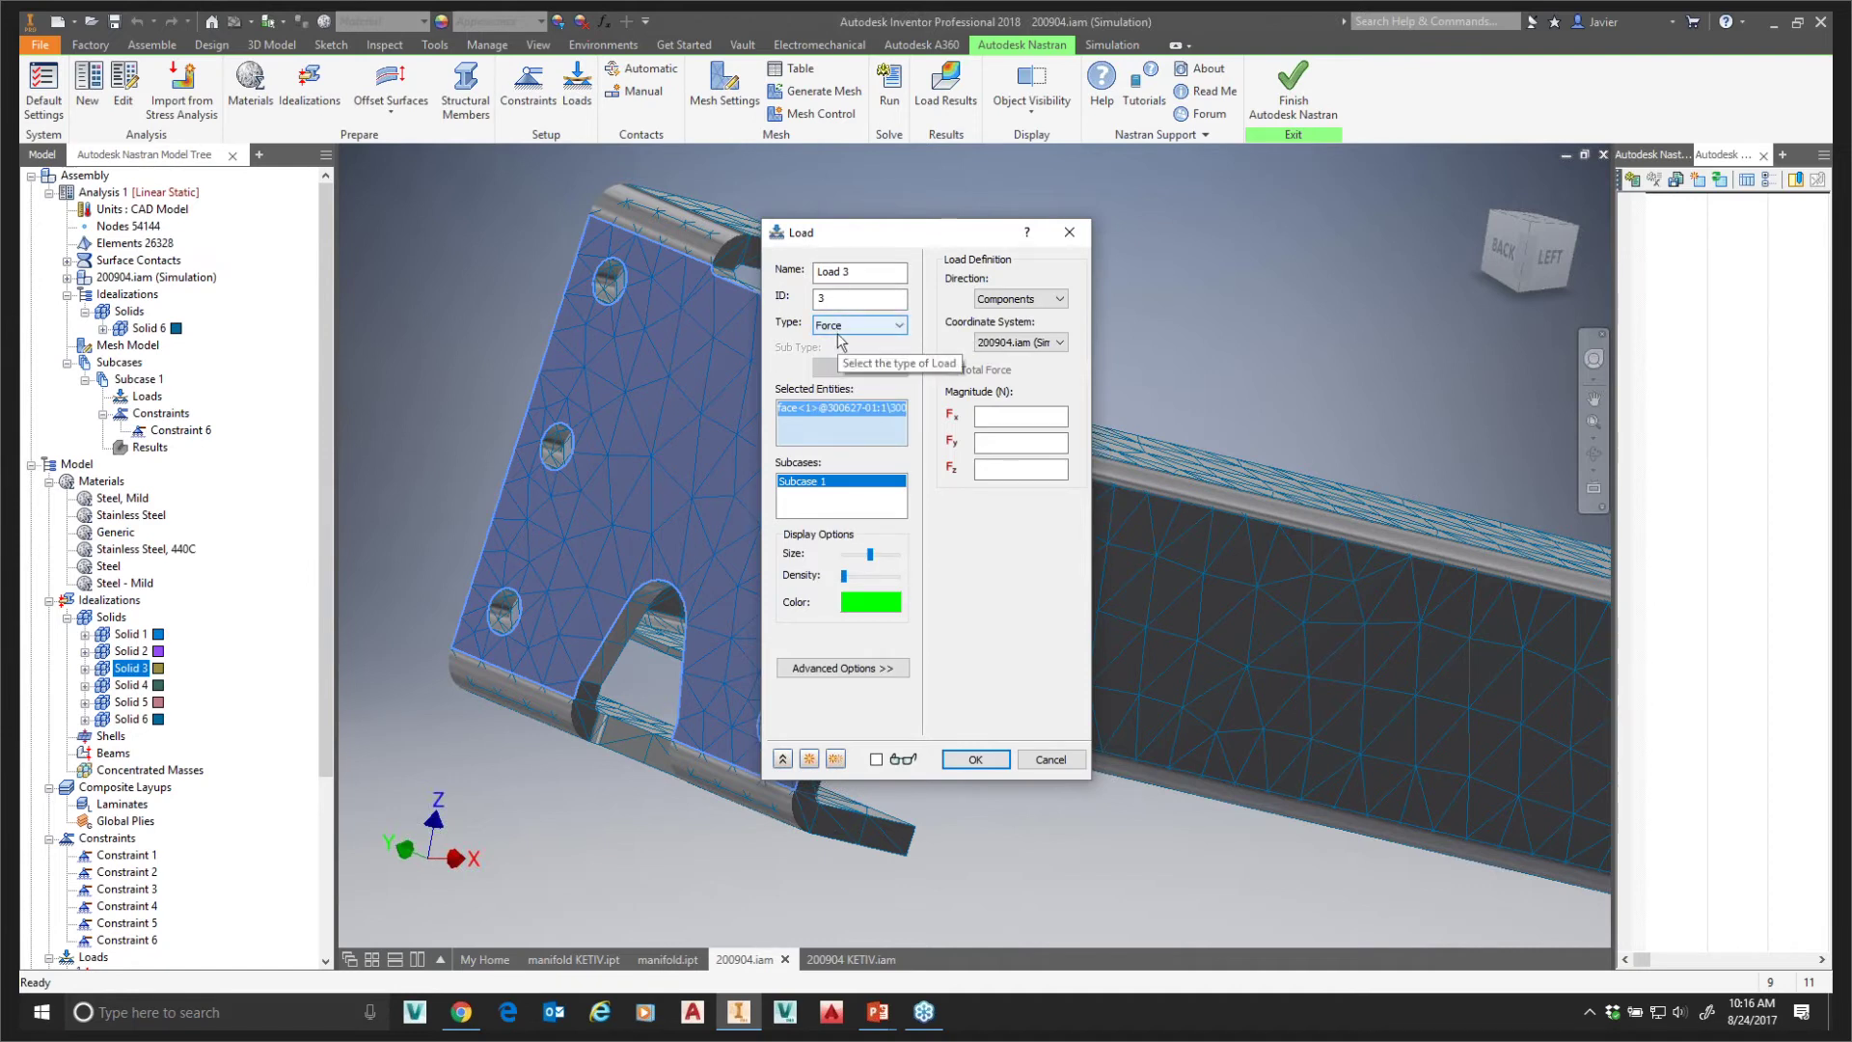
pyautogui.click(866, 333)
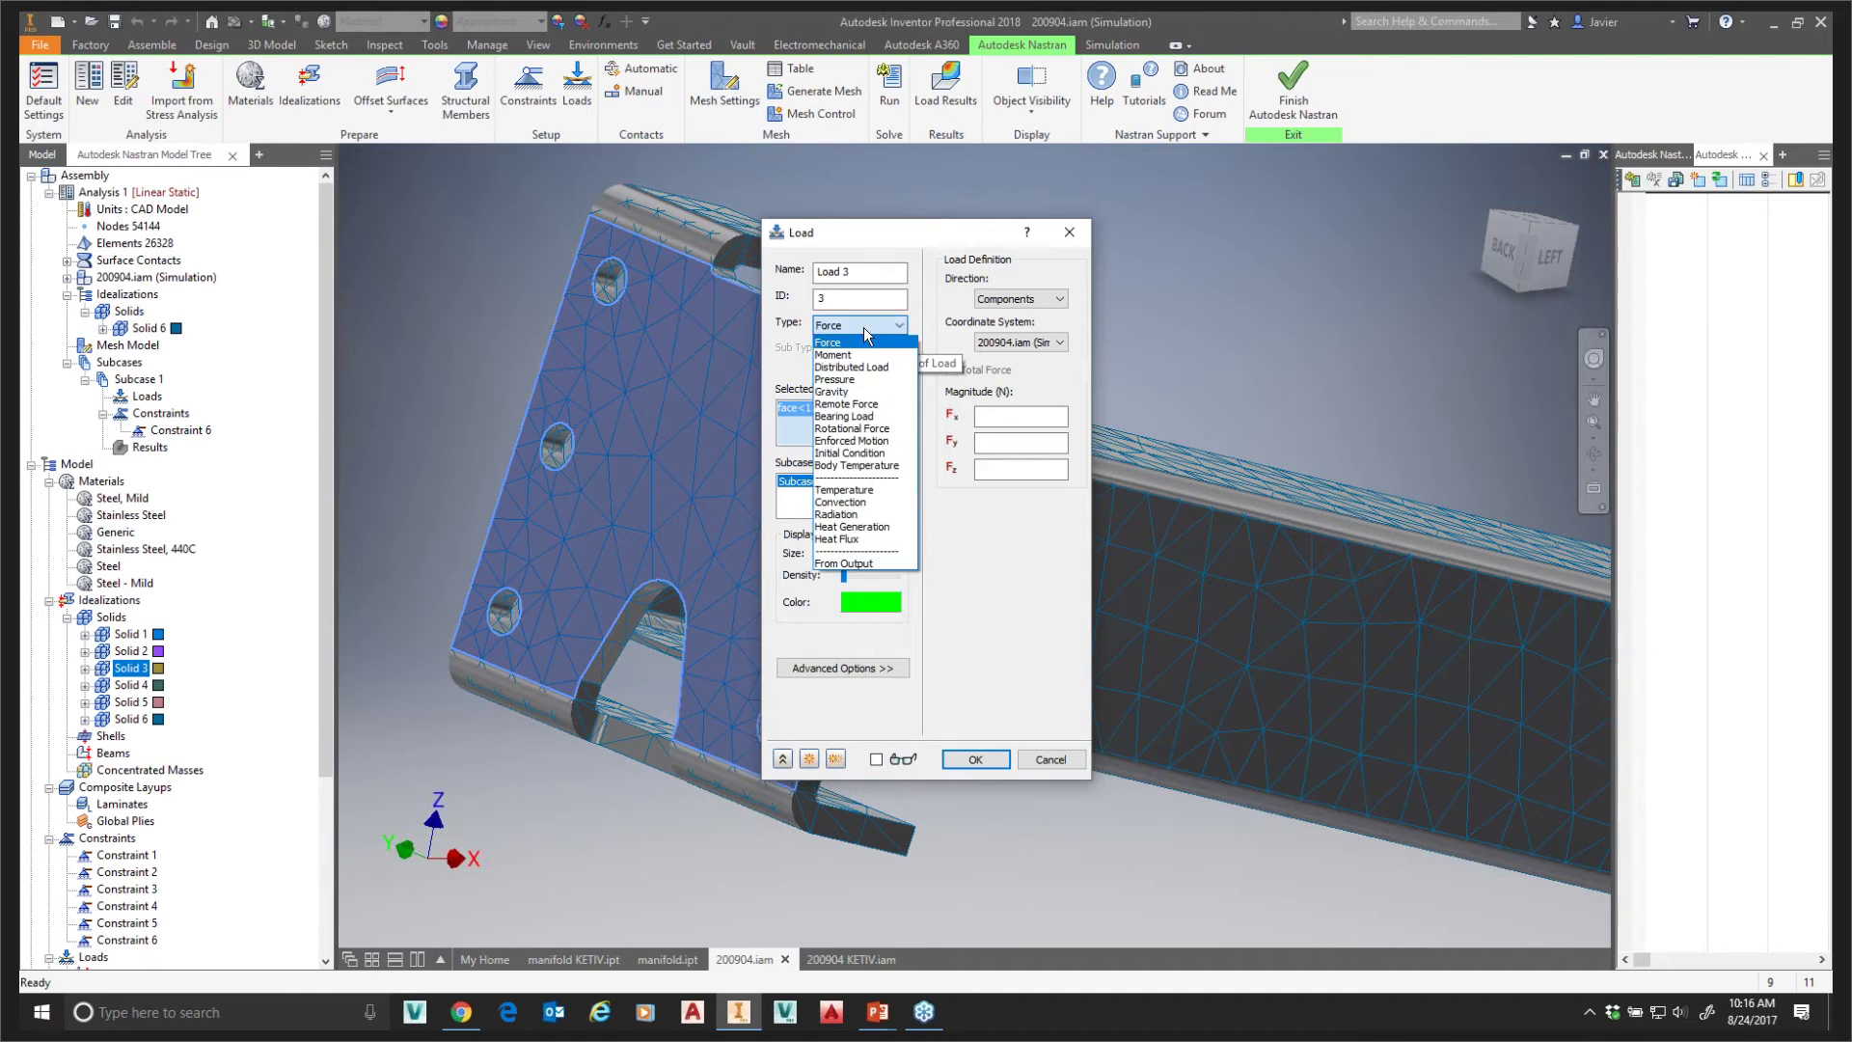
pyautogui.click(898, 236)
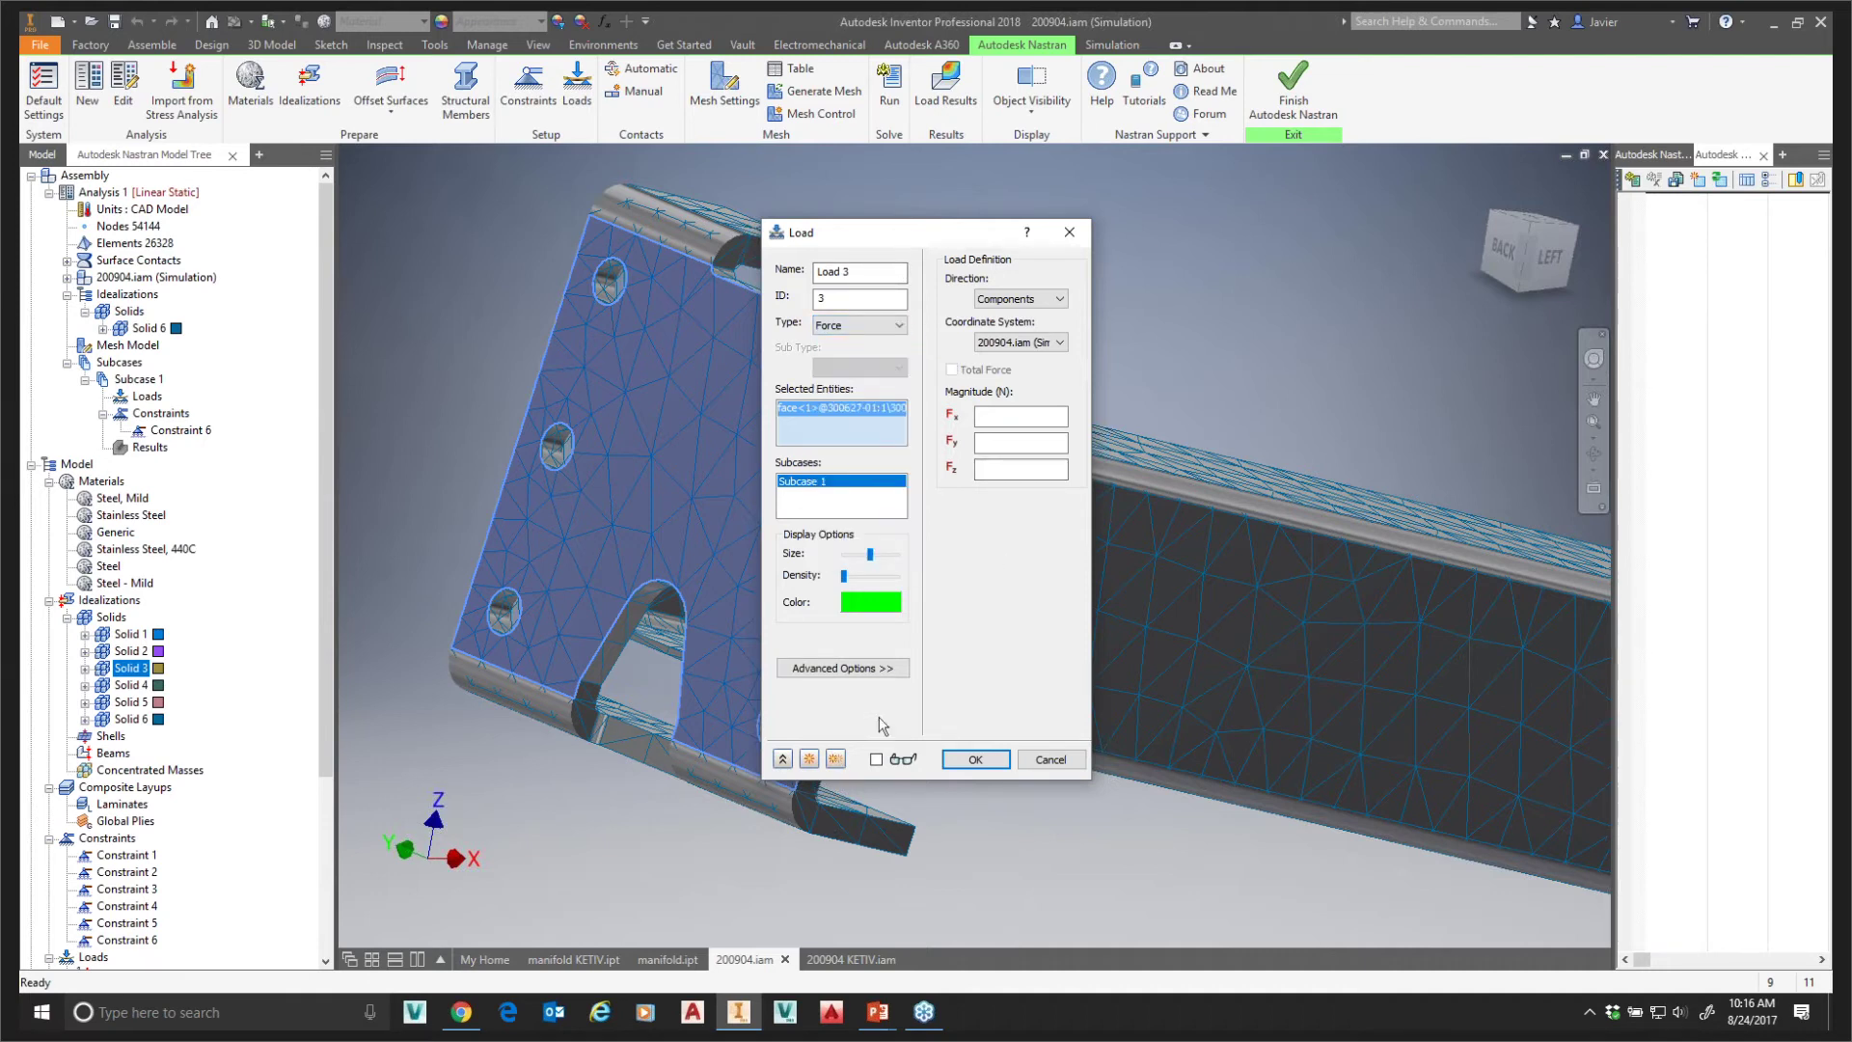
pyautogui.click(843, 668)
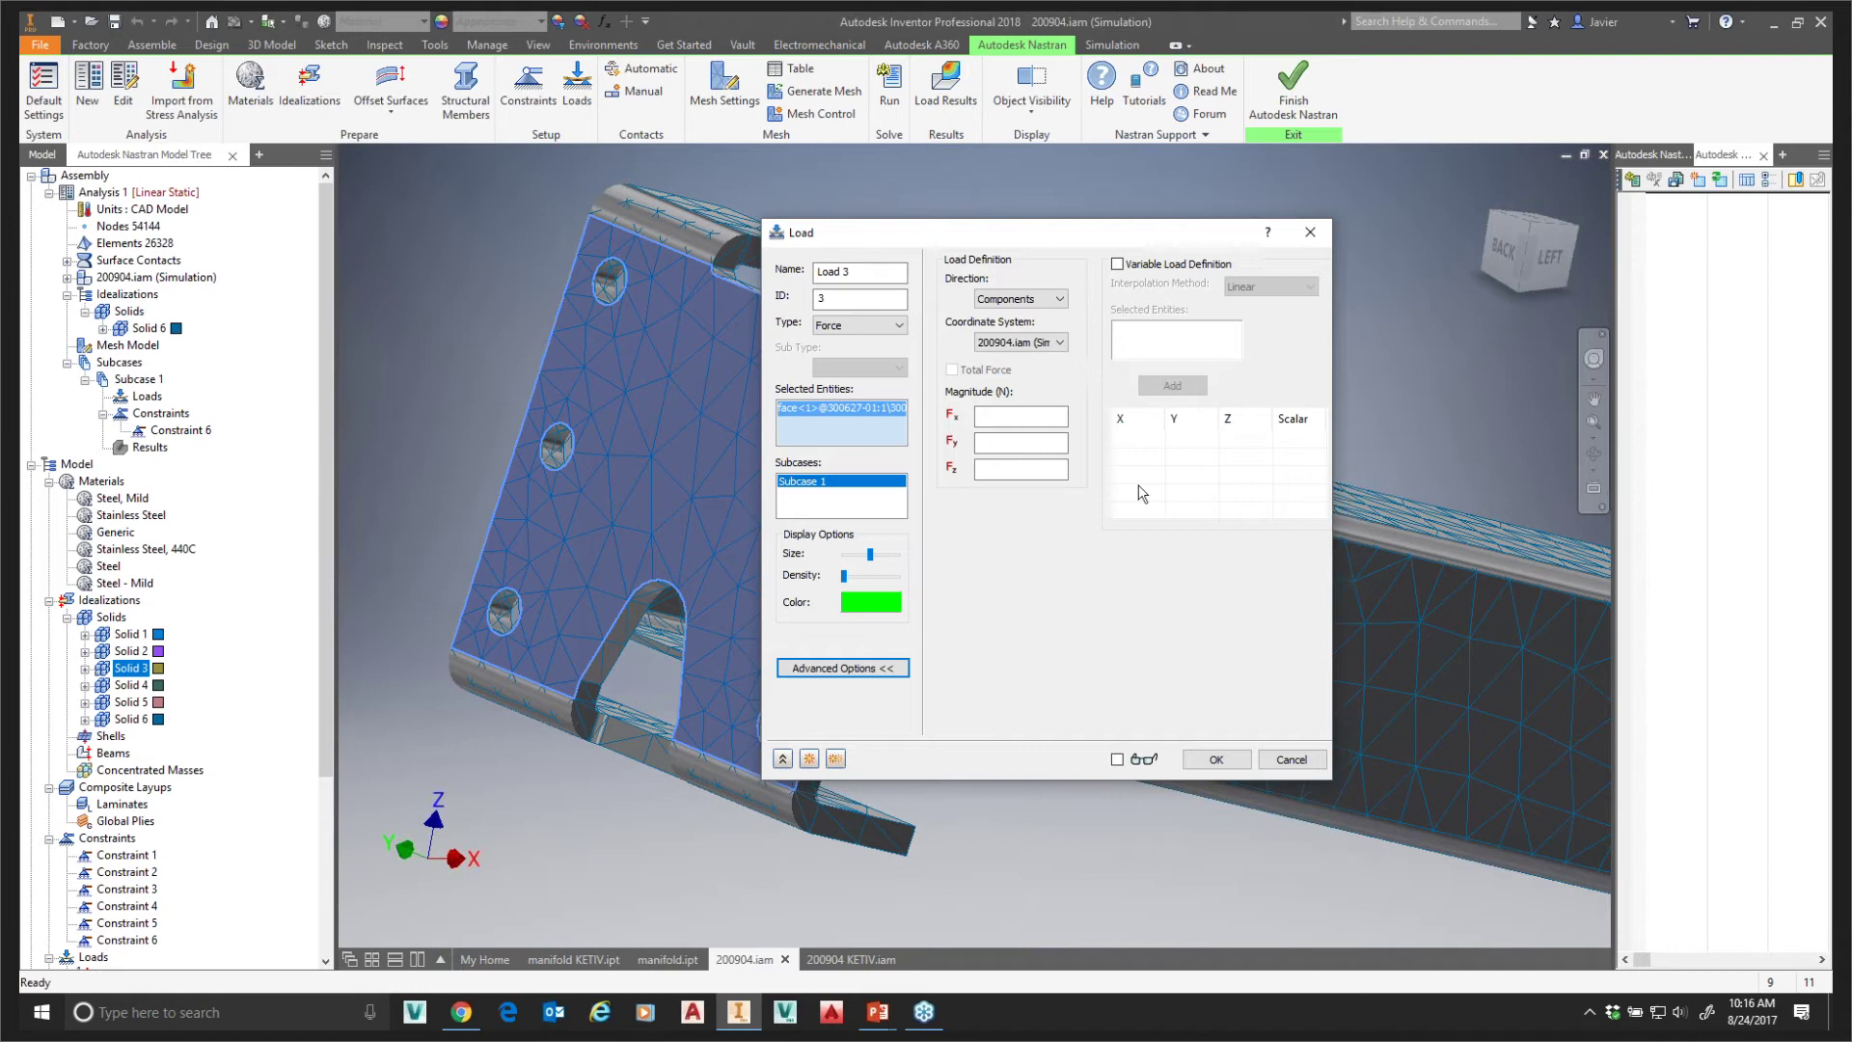
pyautogui.click(174, 210)
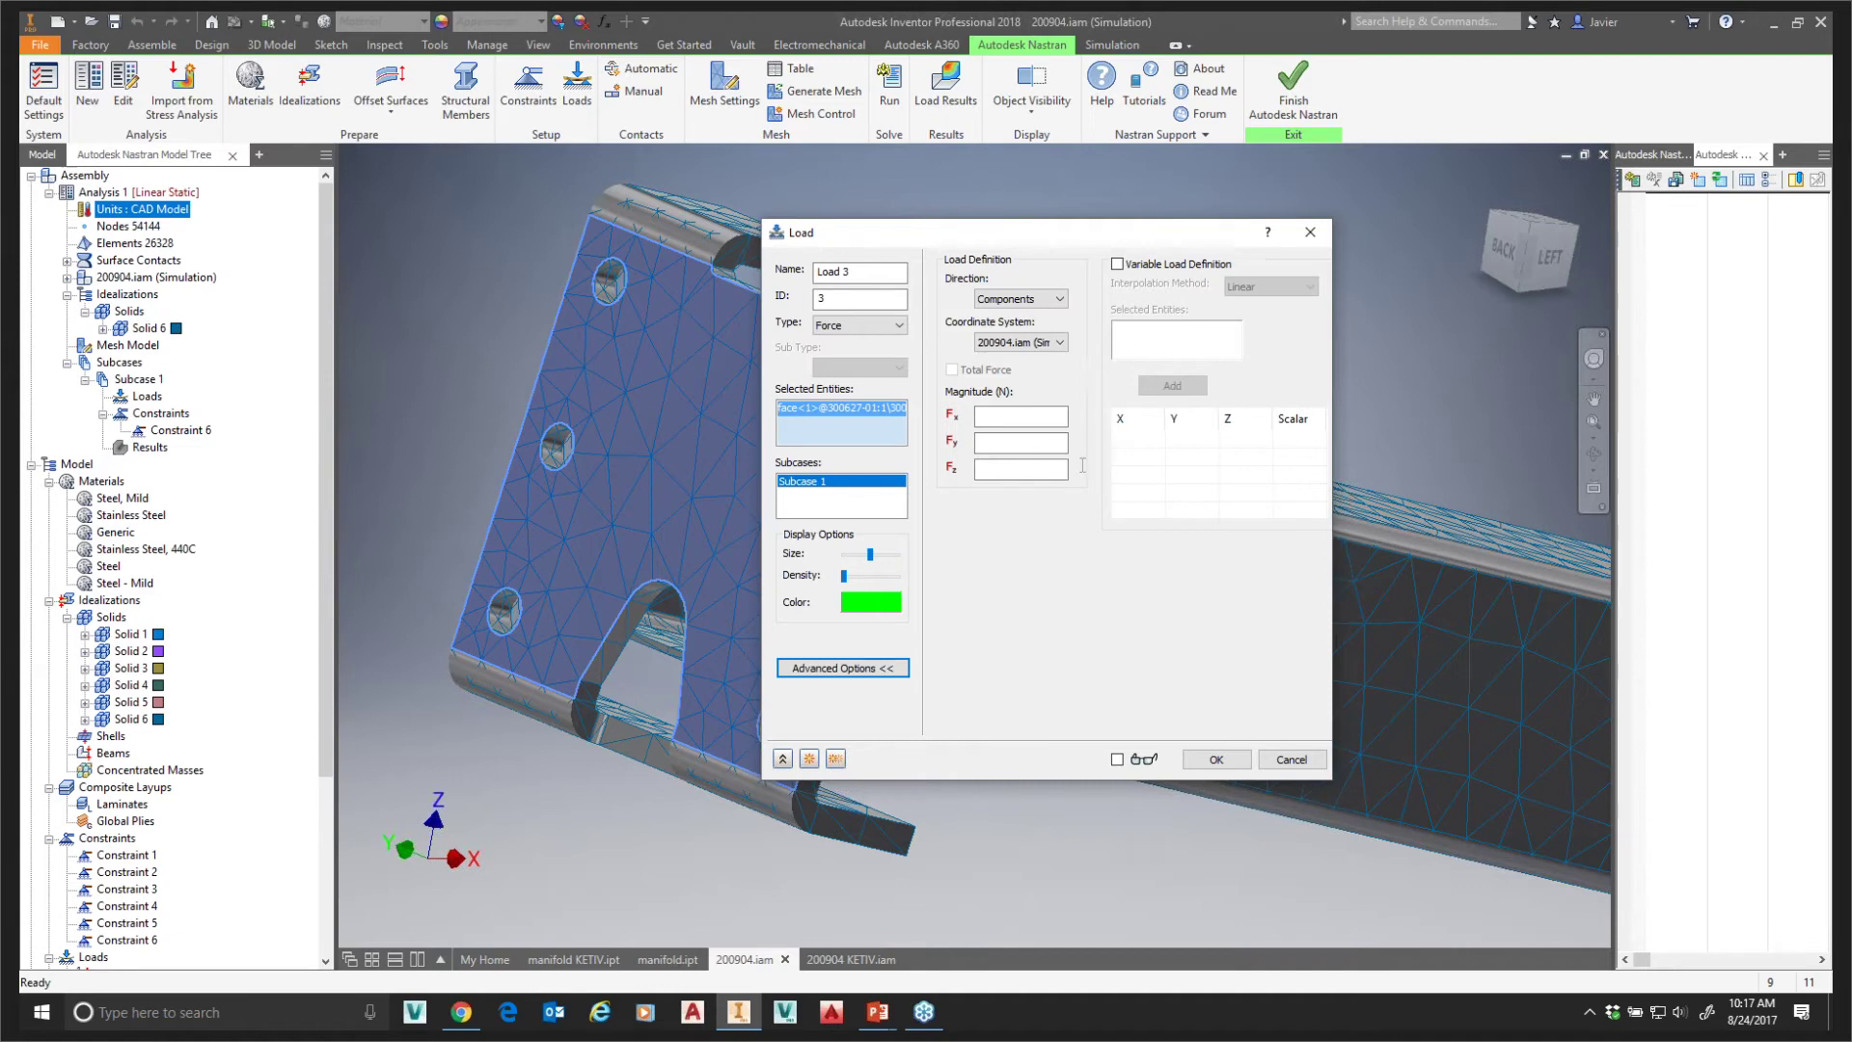
pyautogui.click(855, 328)
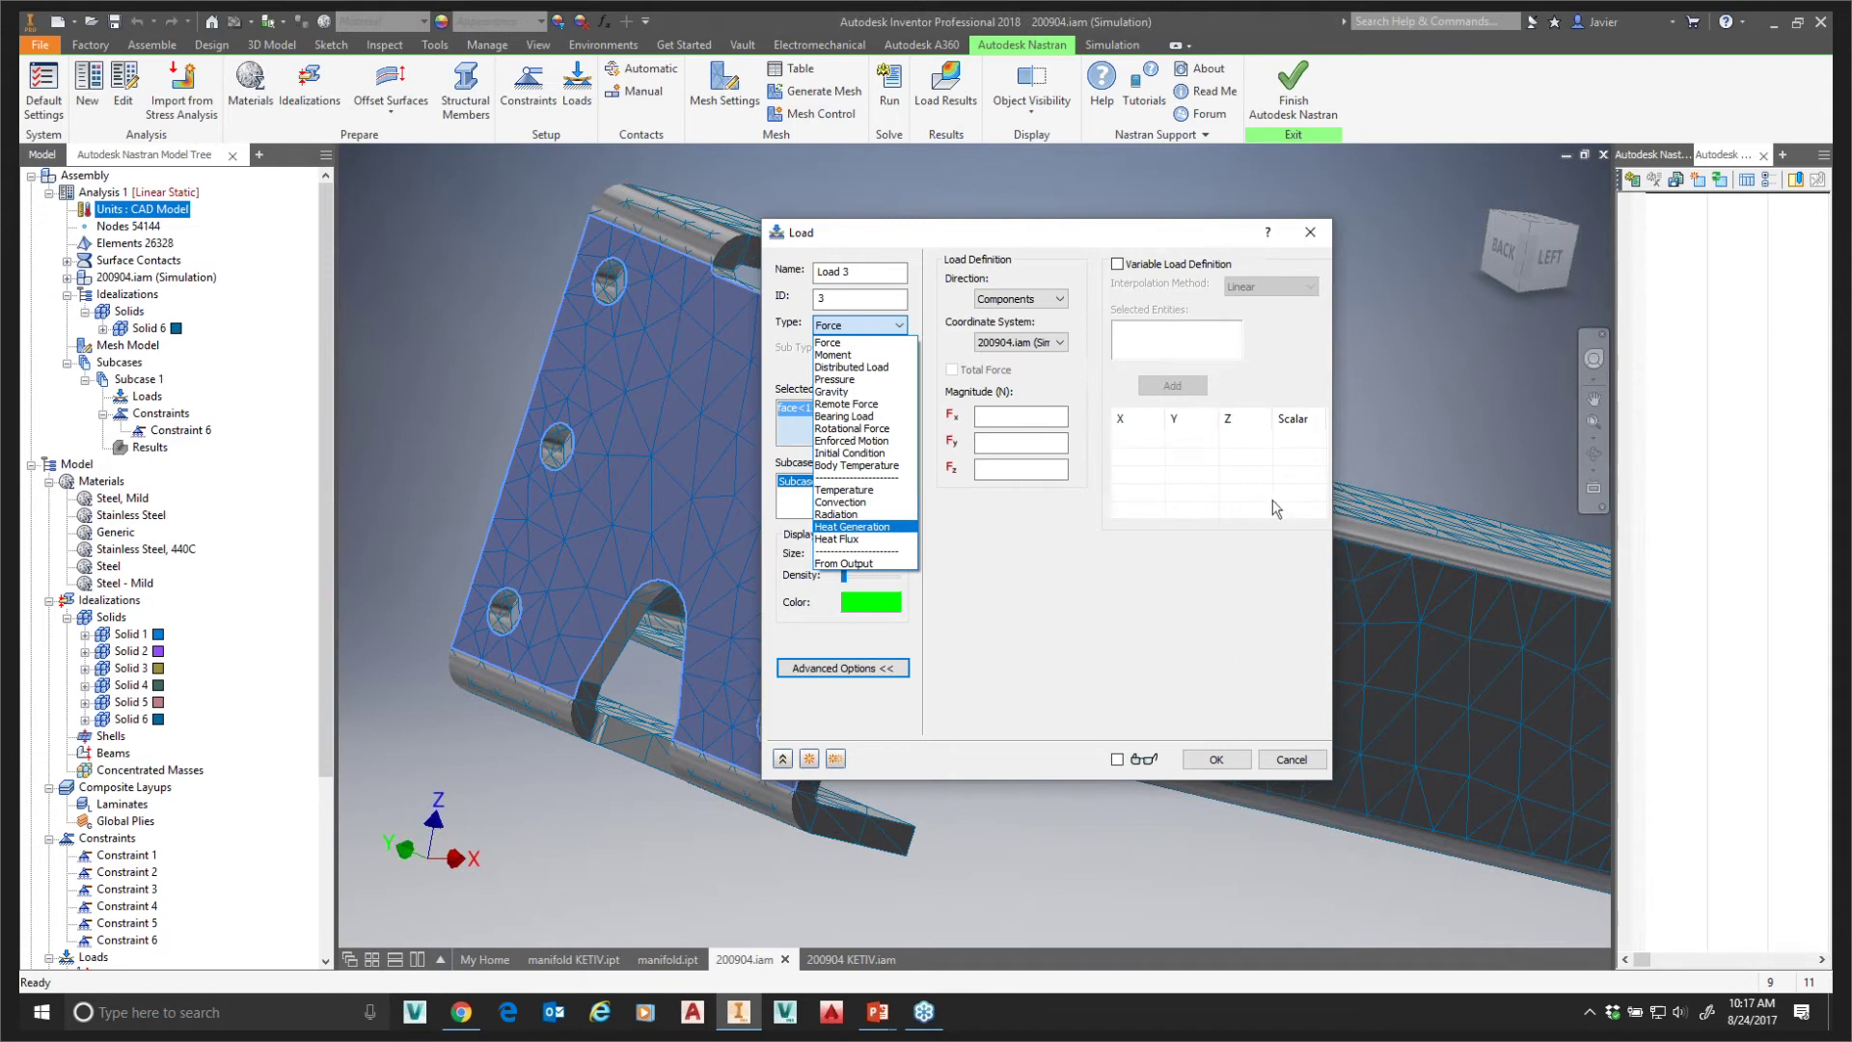
pyautogui.click(1120, 610)
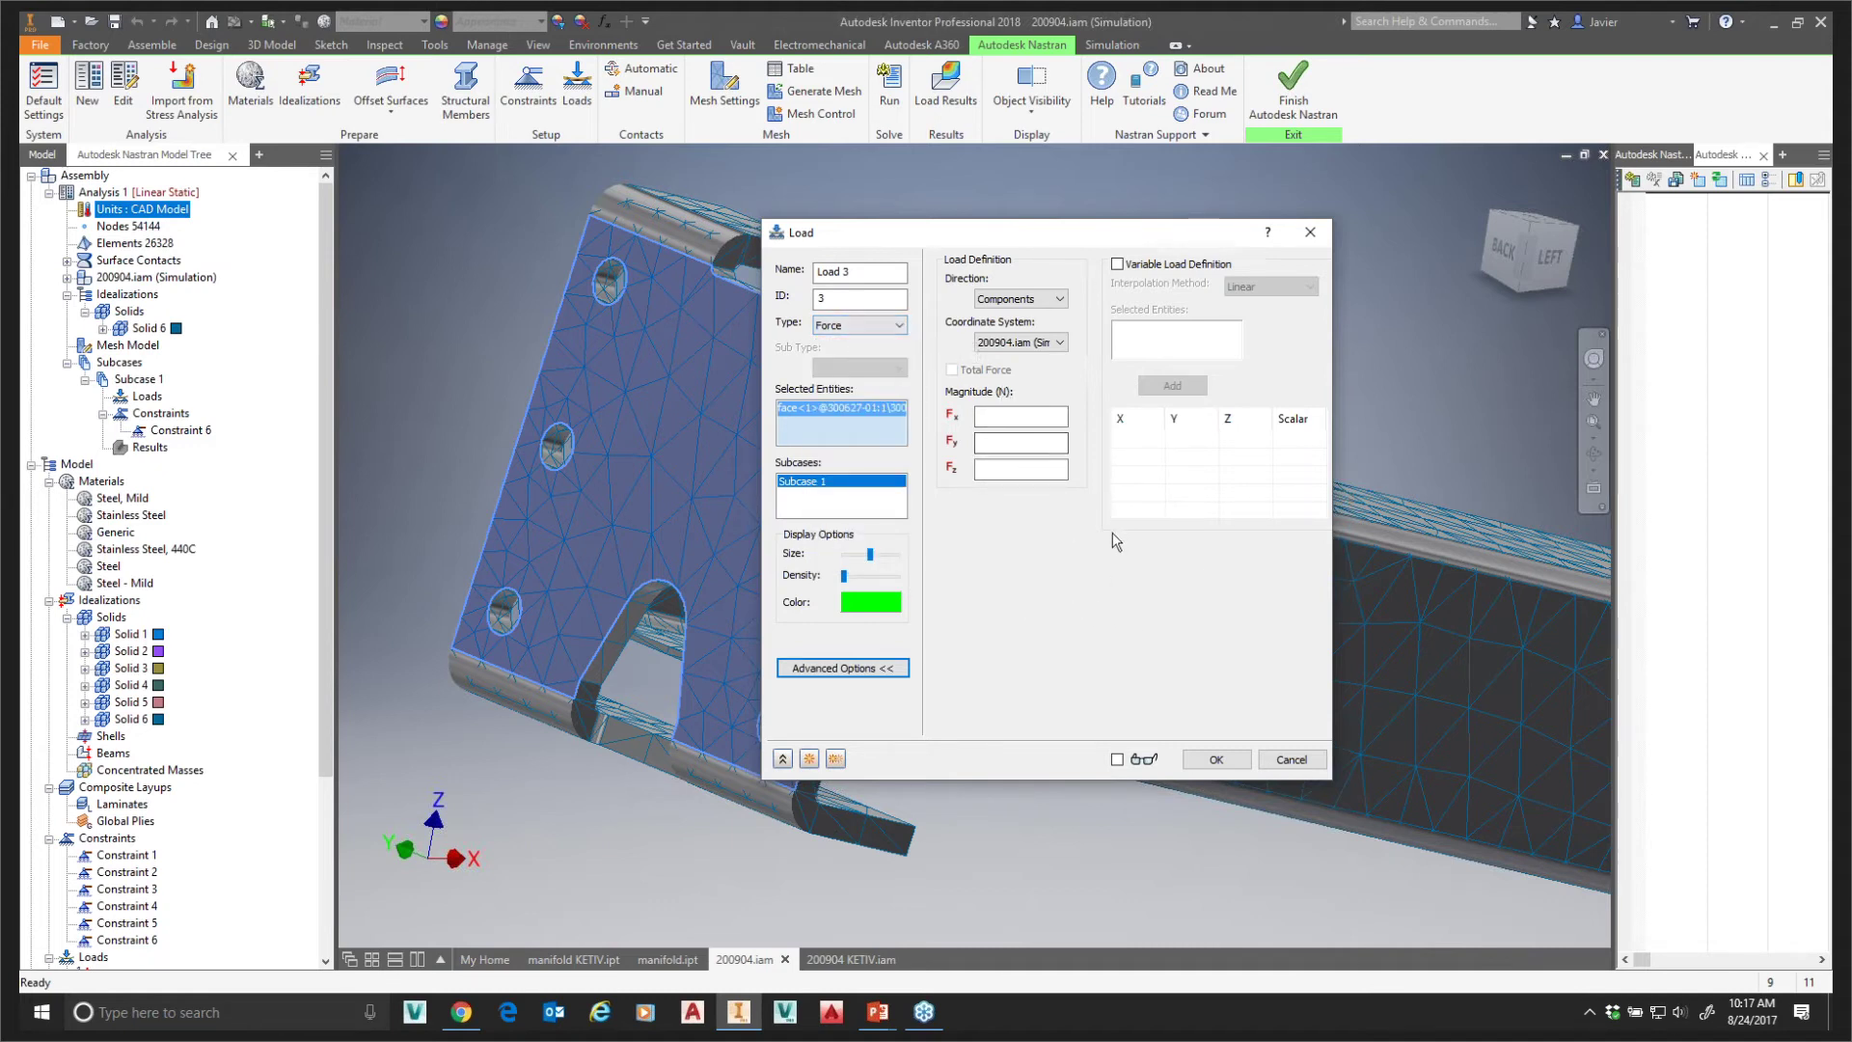
# - Set the load's Fz to -15 N, preview it with denser and slightly smaller arrows, and save the load
pyautogui.click(995, 470)
pyautogui.click(1065, 447)
pyautogui.click(1116, 760)
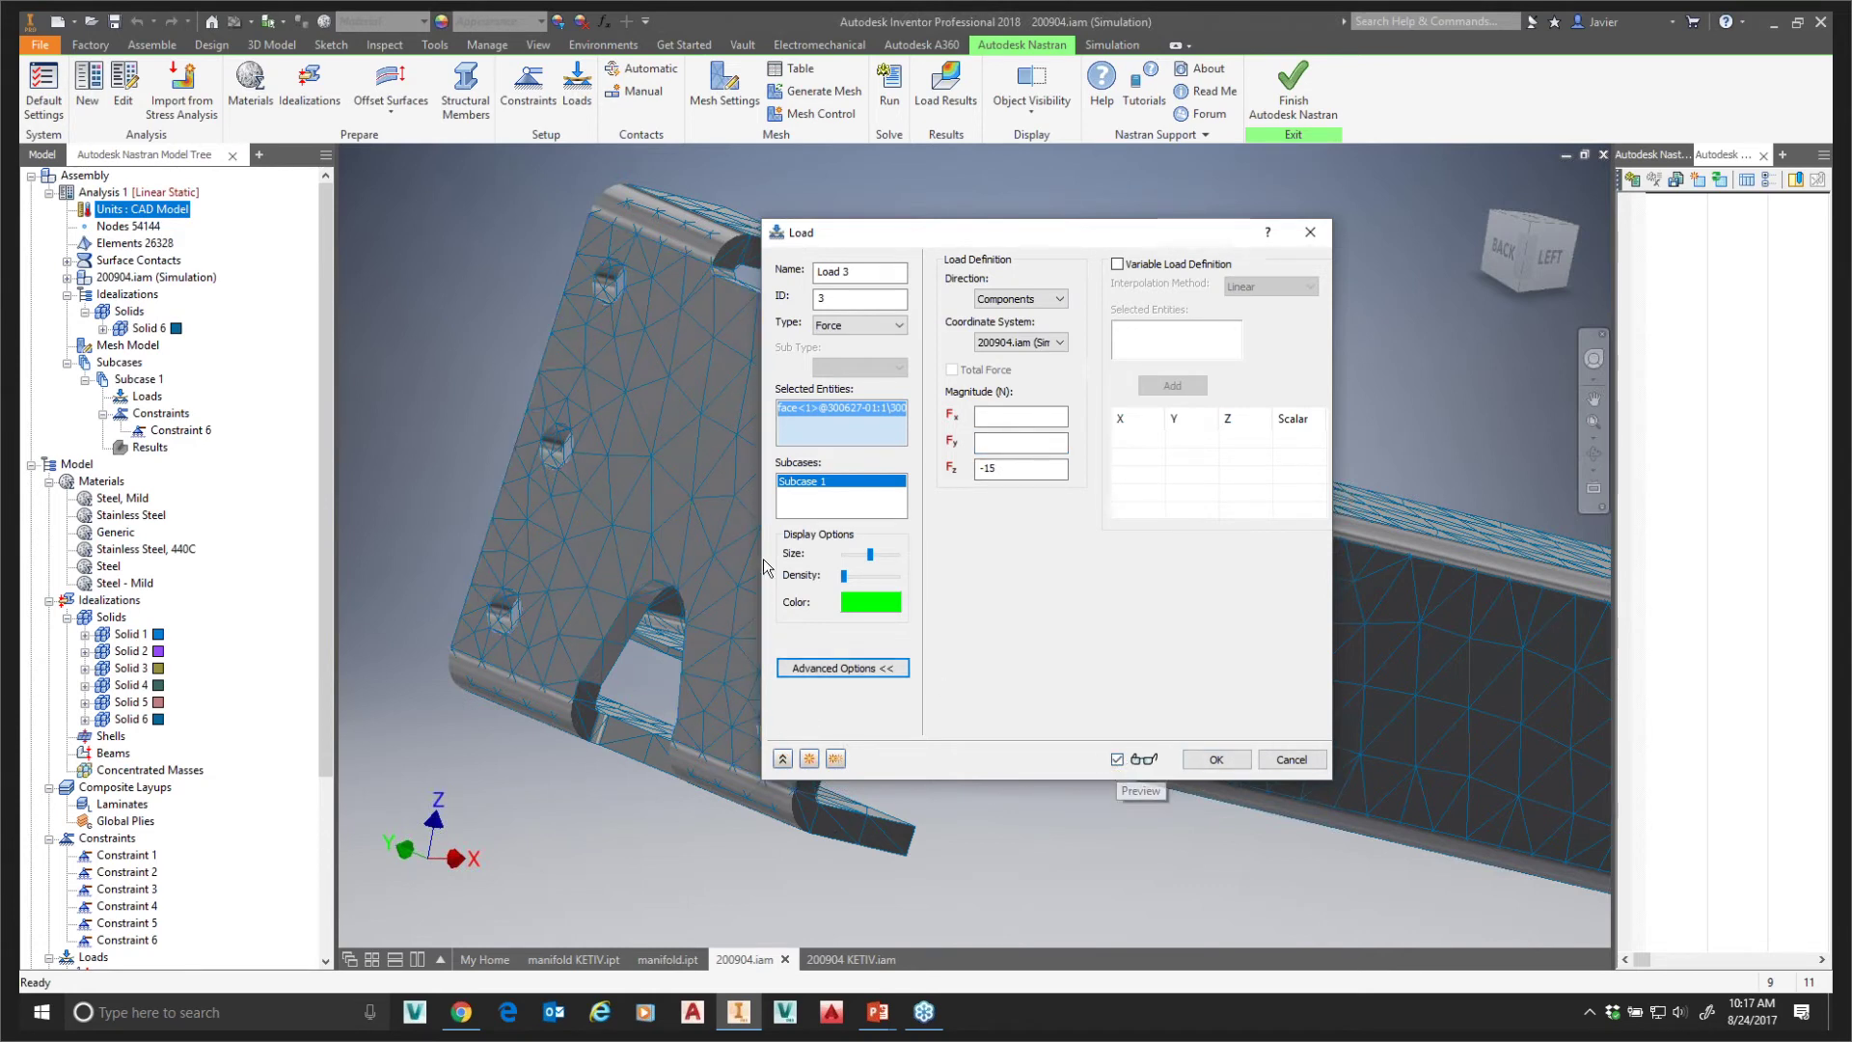
pyautogui.moveTo(844, 577)
pyautogui.mouseDown()
pyautogui.moveTo(861, 579)
pyautogui.moveTo(855, 557)
pyautogui.mouseUp()
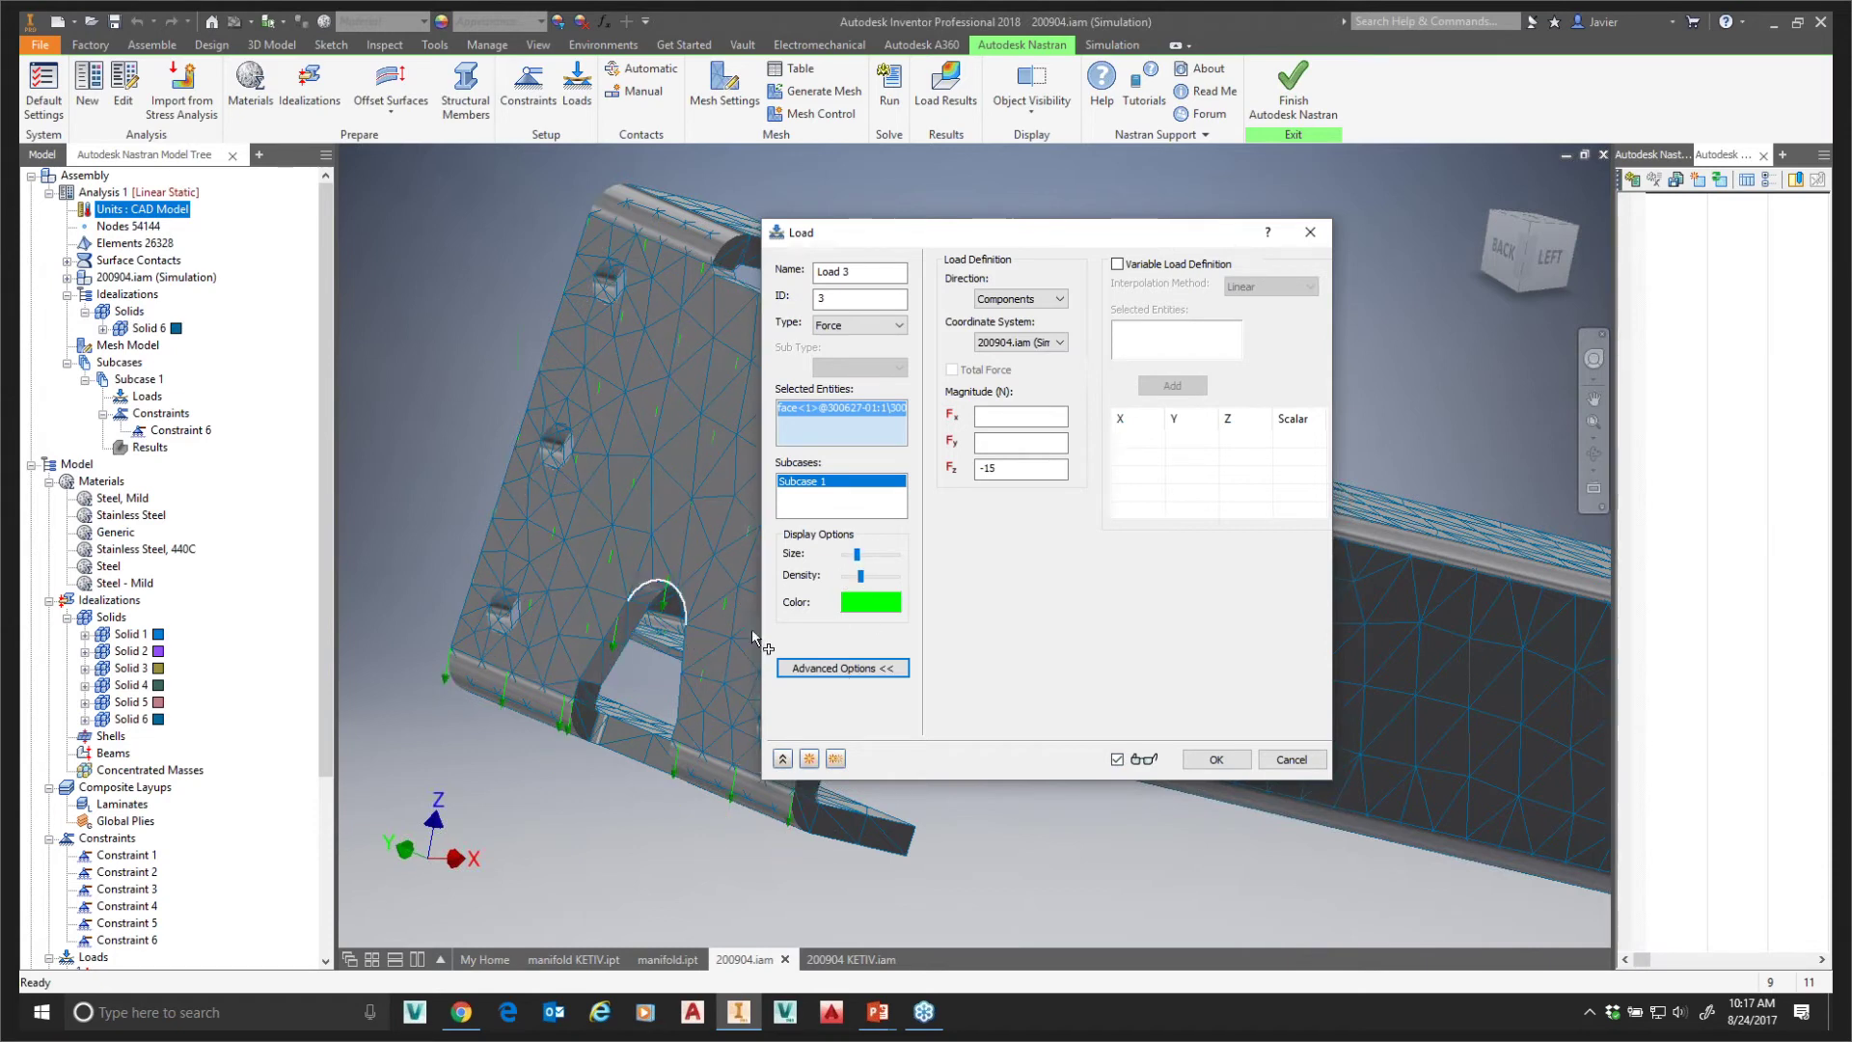
pyautogui.moveTo(862, 557); pyautogui.dragTo(866, 555)
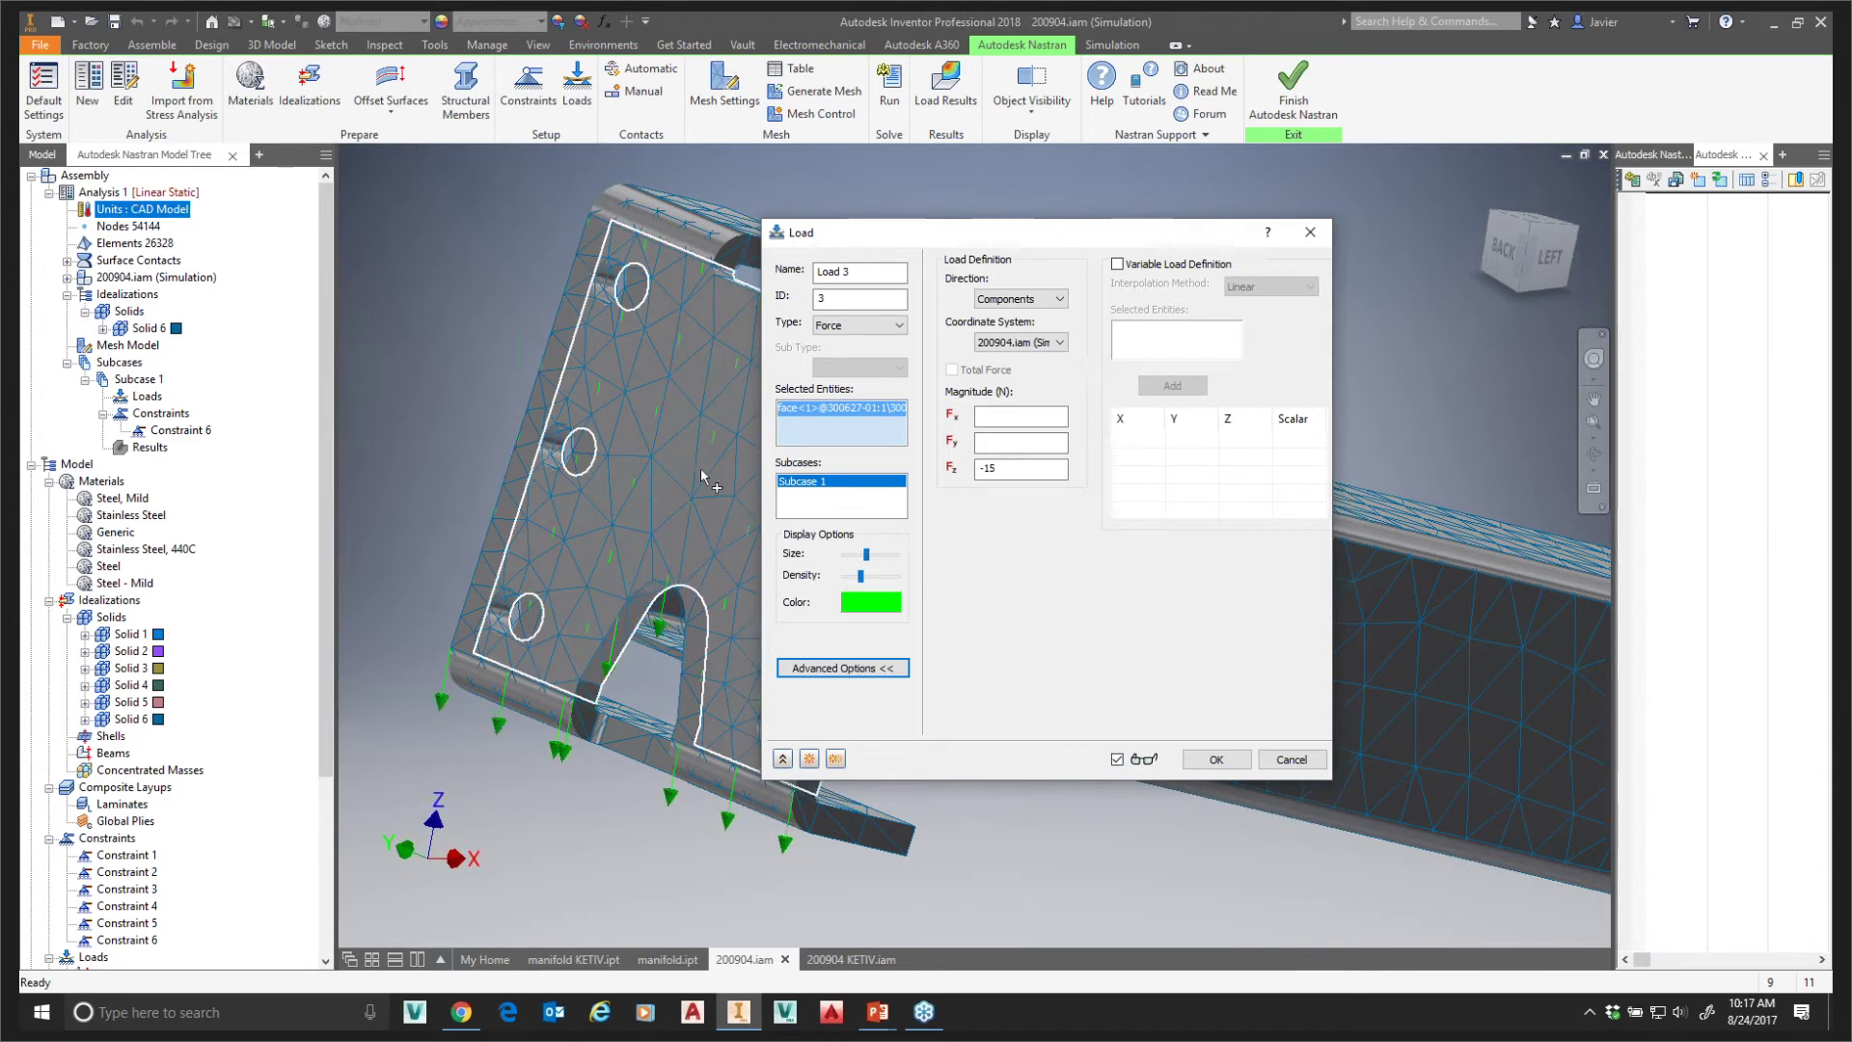
pyautogui.click(1214, 758)
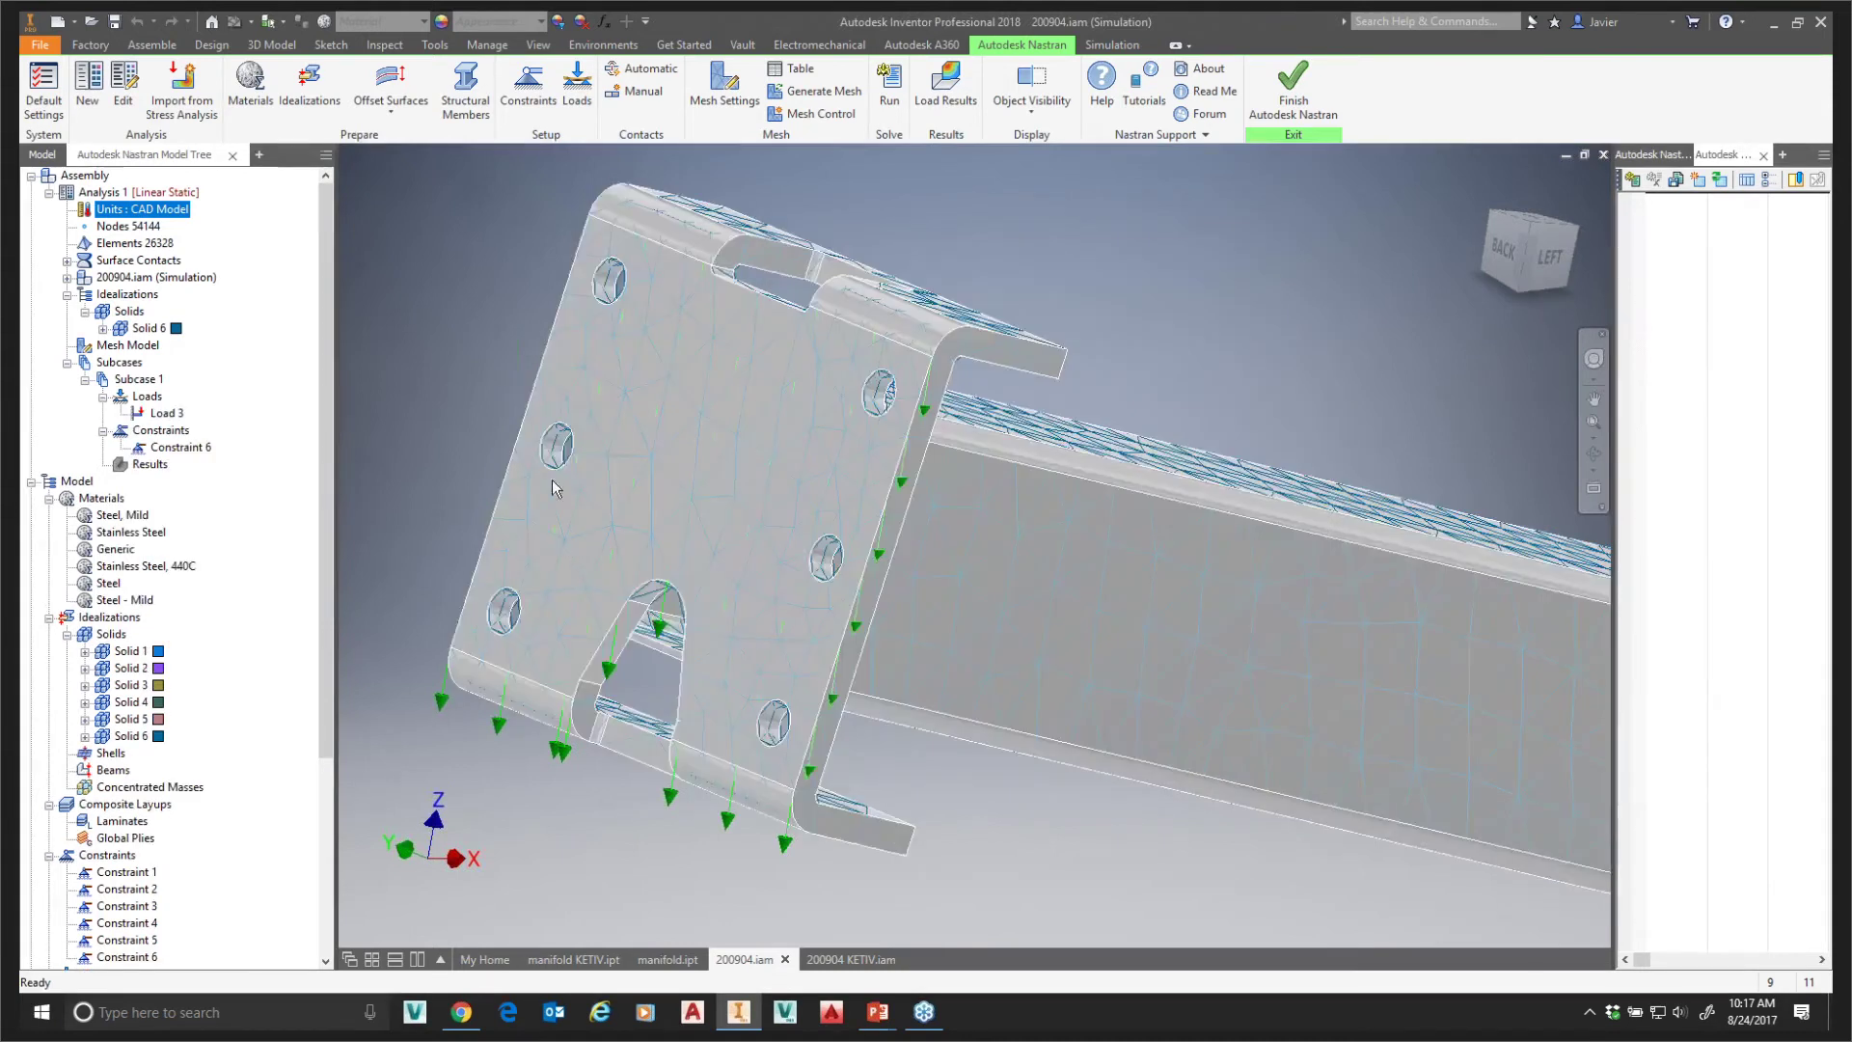
pyautogui.scroll(-3, 441, 464)
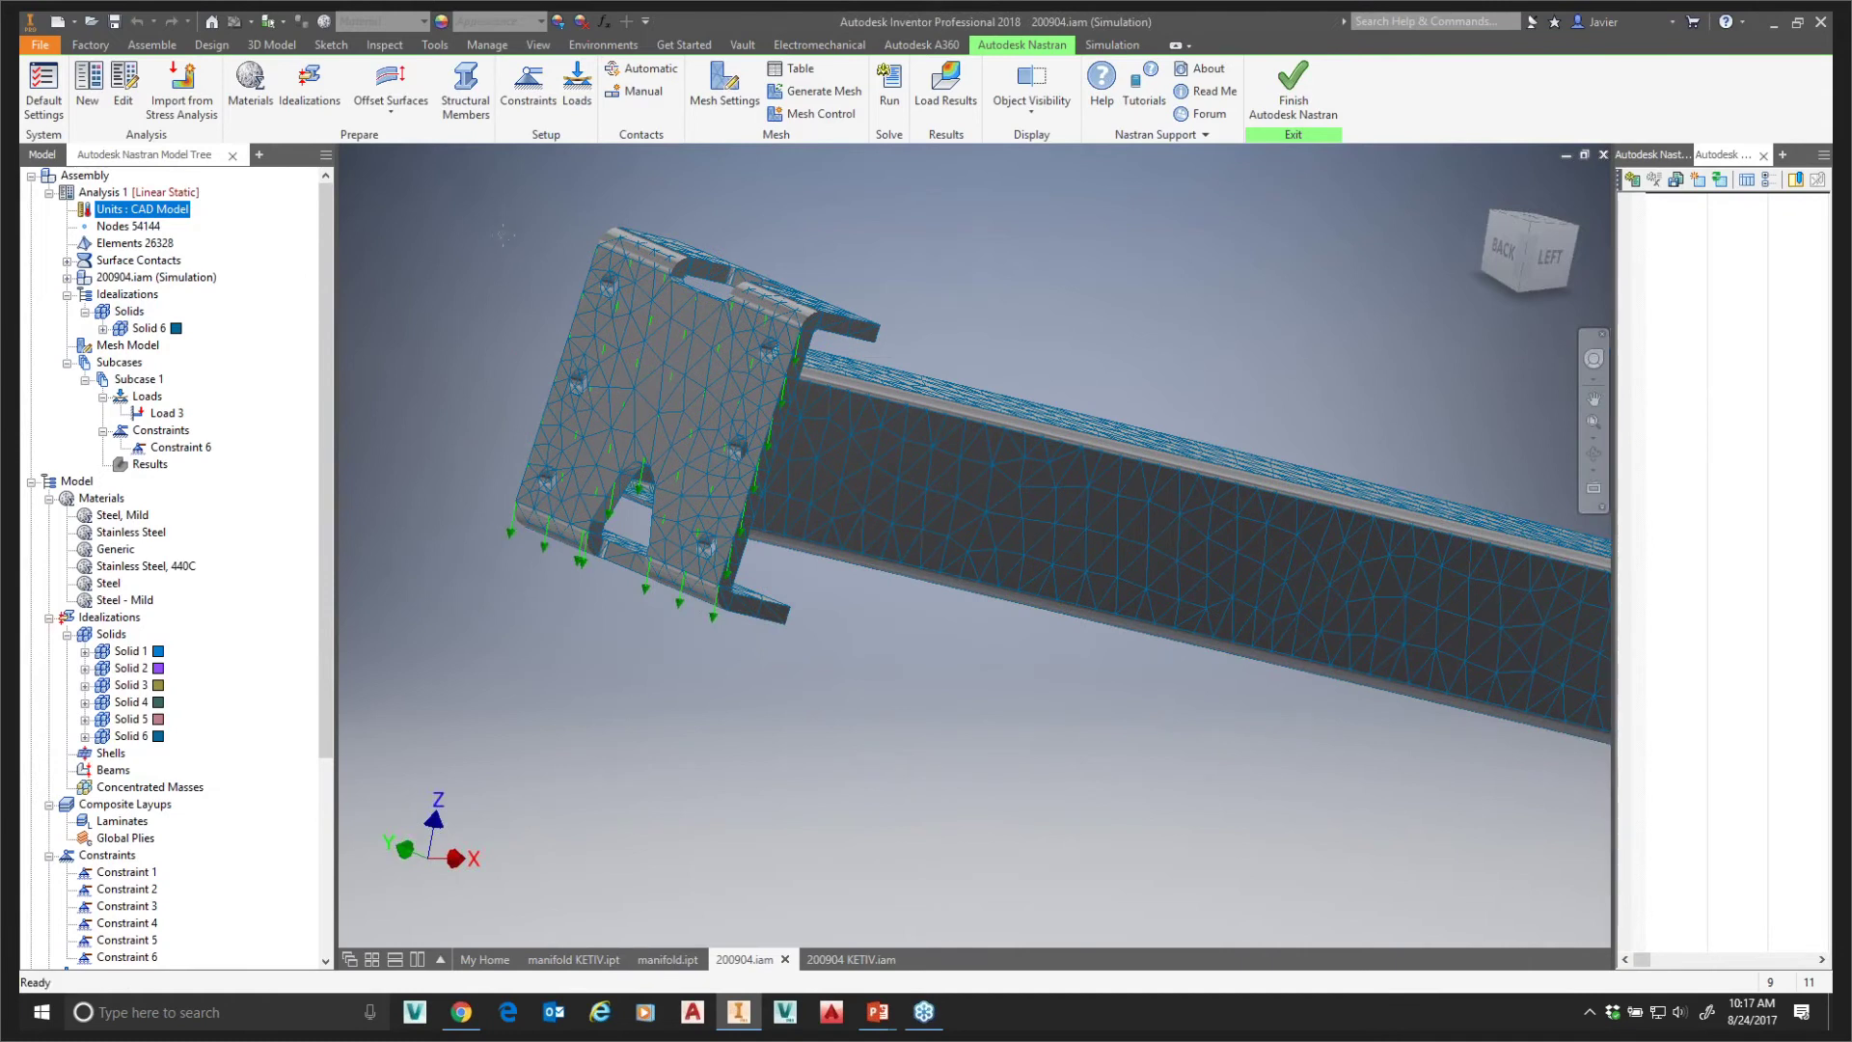
pyautogui.moveTo(502, 235); pyautogui.dragTo(496, 247, button='middle')
pyautogui.keyDown('shift'); pyautogui.moveTo(843, 733); pyautogui.dragTo(1154, 796, button='middle'); pyautogui.keyUp('shift')
pyautogui.scroll(-4, 1154, 796)
pyautogui.moveTo(1340, 863); pyautogui.dragTo(724, 553, button='middle')
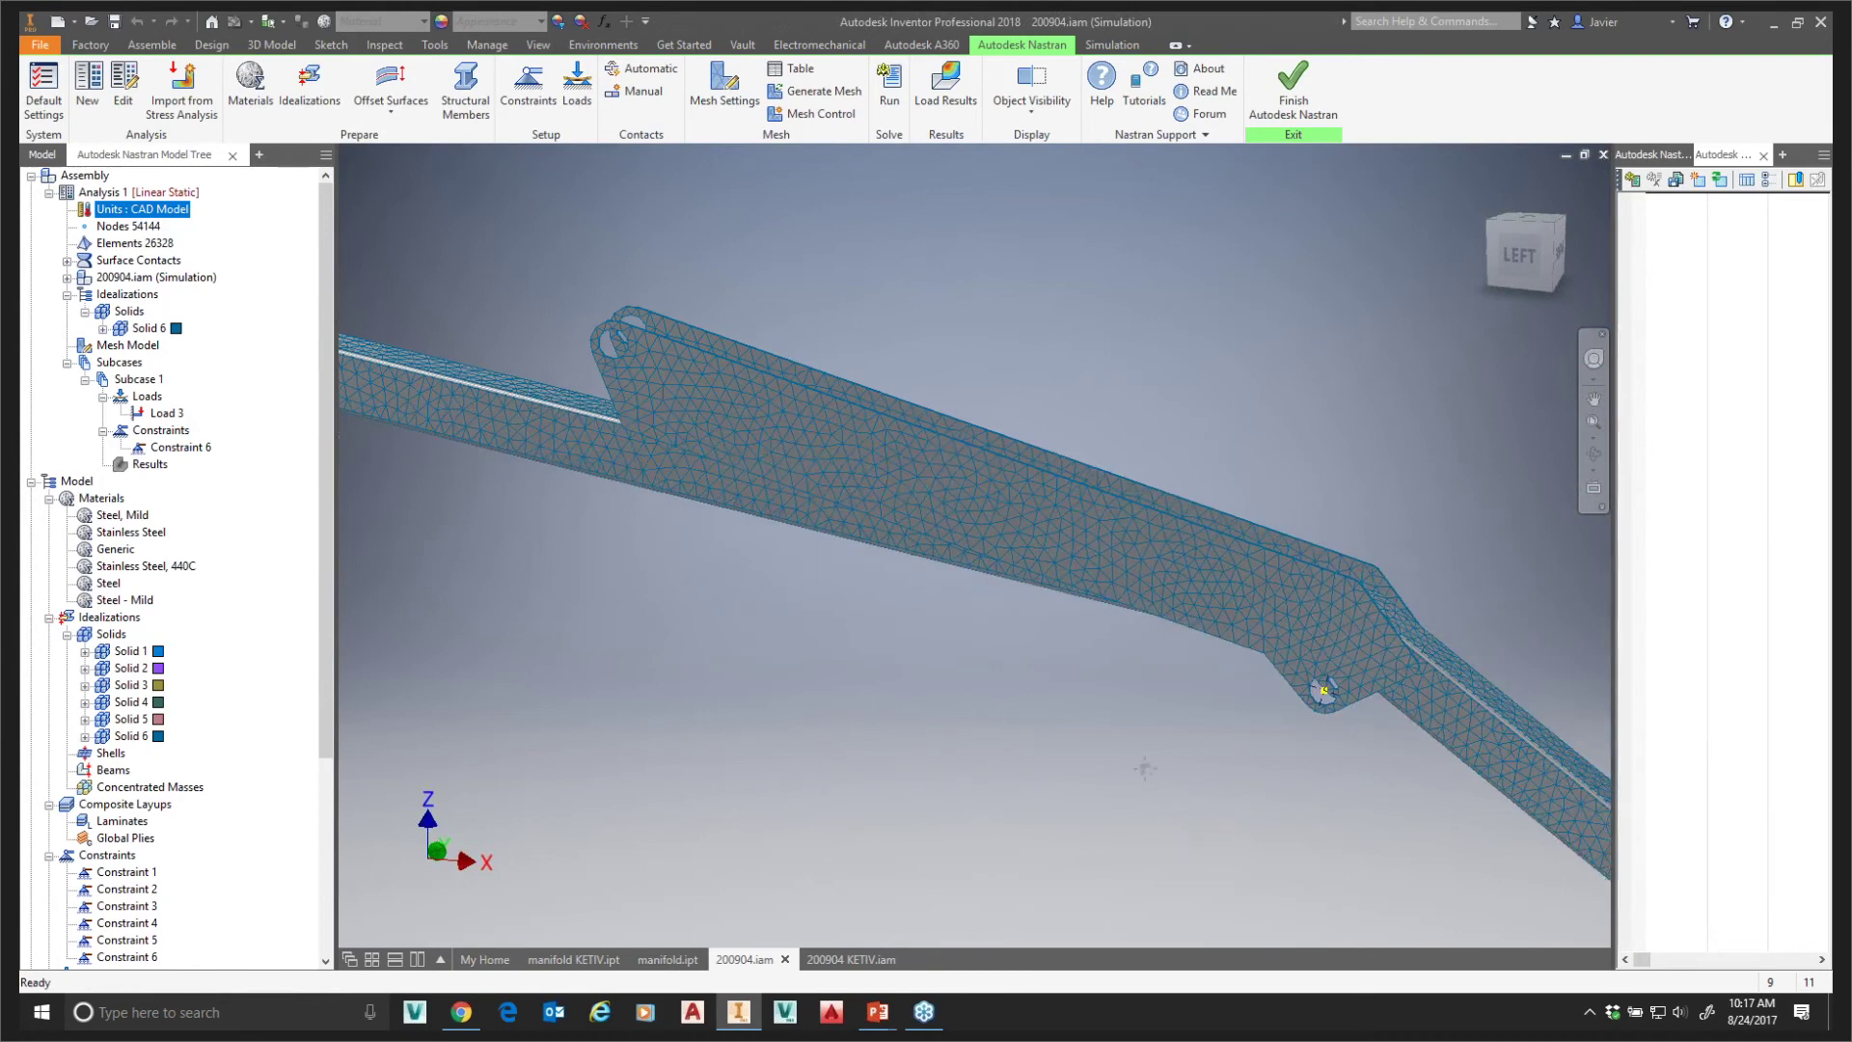
# - Start a new connector for the boom's lower pivot holes and examine the Bolt type's size and preload options
pyautogui.moveTo(1316, 722); pyautogui.dragTo(847, 615, button='middle')
pyautogui.scroll(5, 849, 616)
pyautogui.scroll(3, 848, 548)
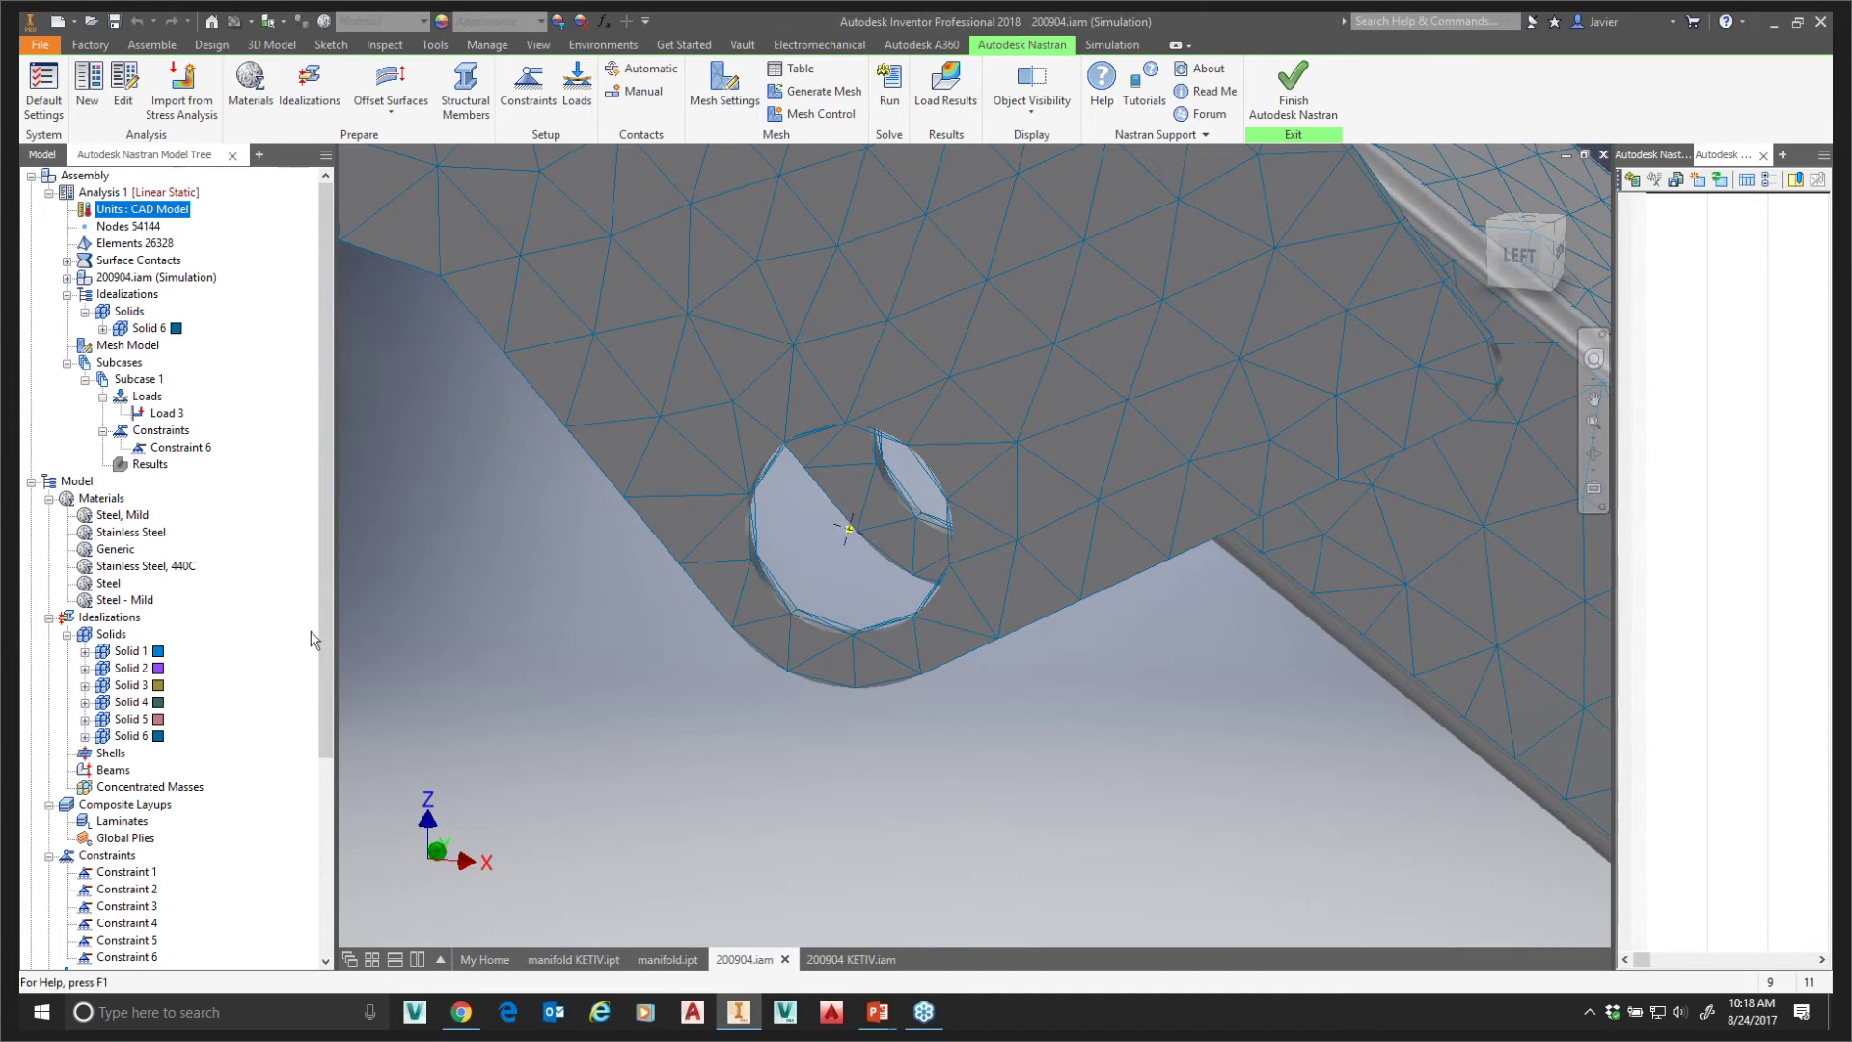
pyautogui.moveTo(327, 612); pyautogui.dragTo(314, 846)
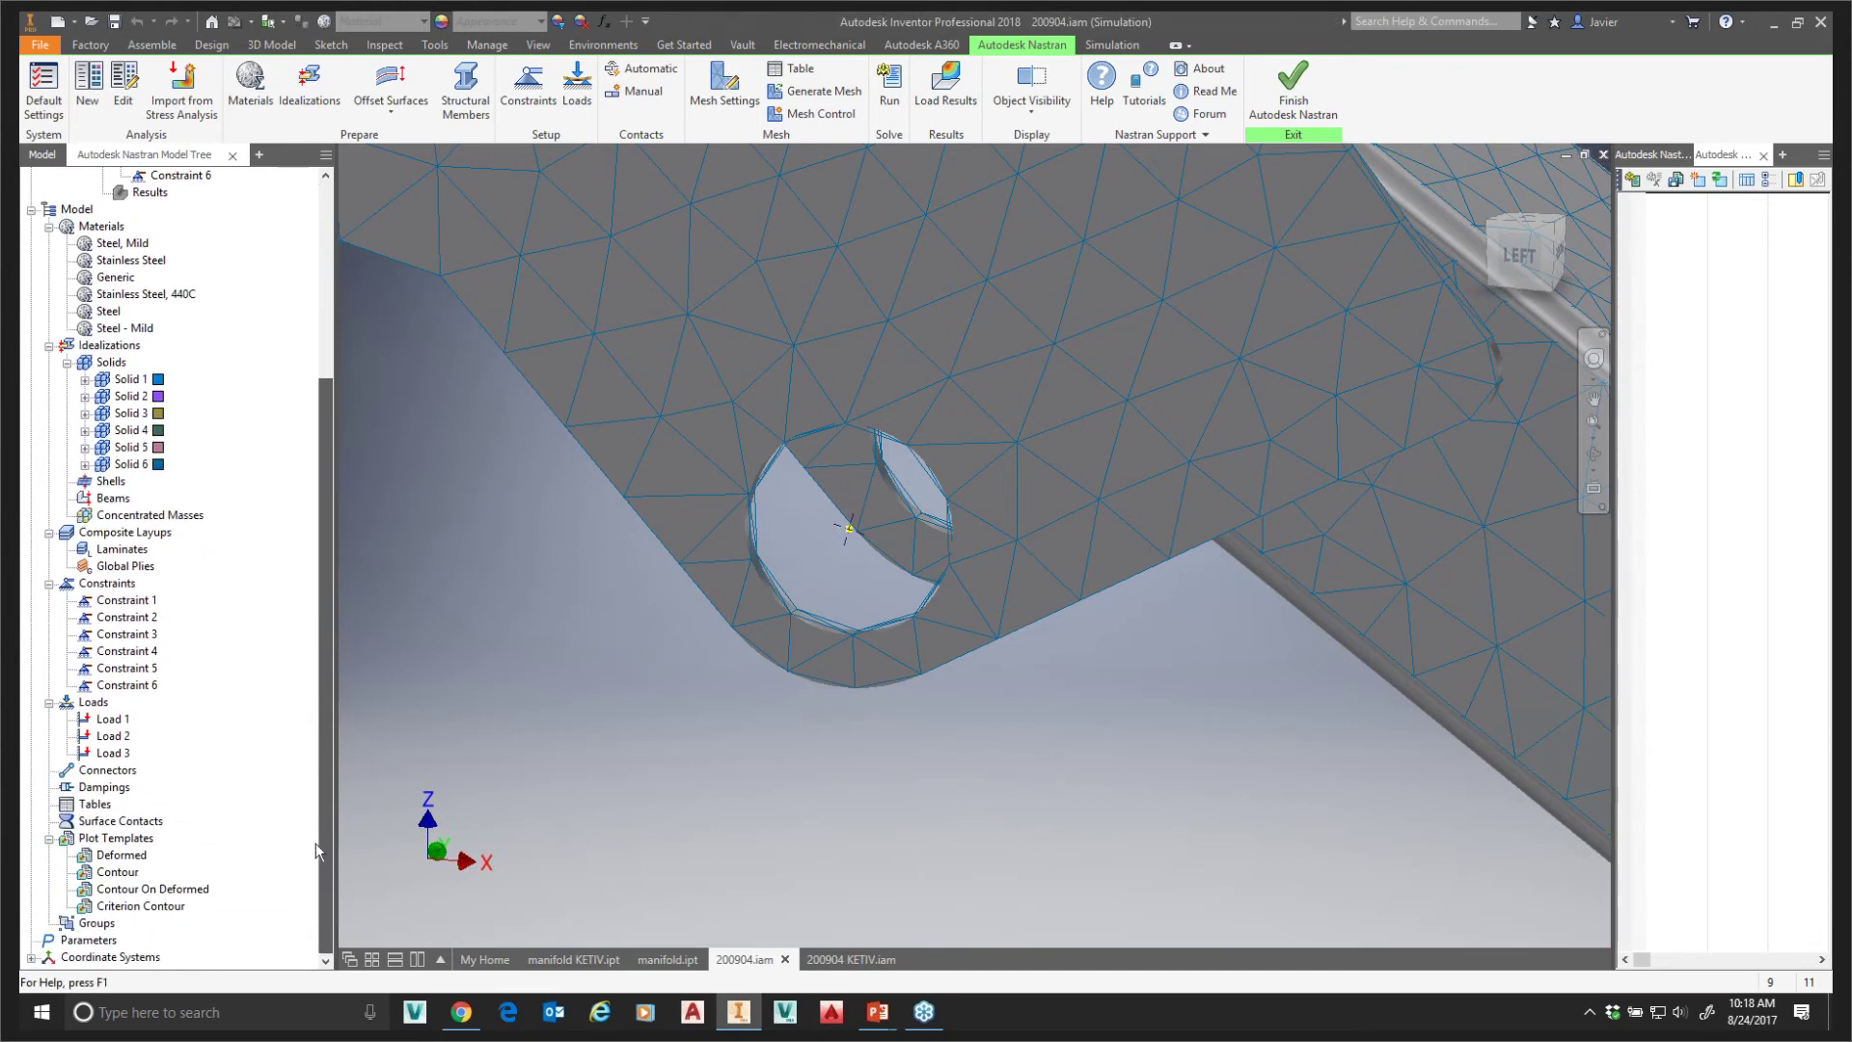
pyautogui.click(108, 769)
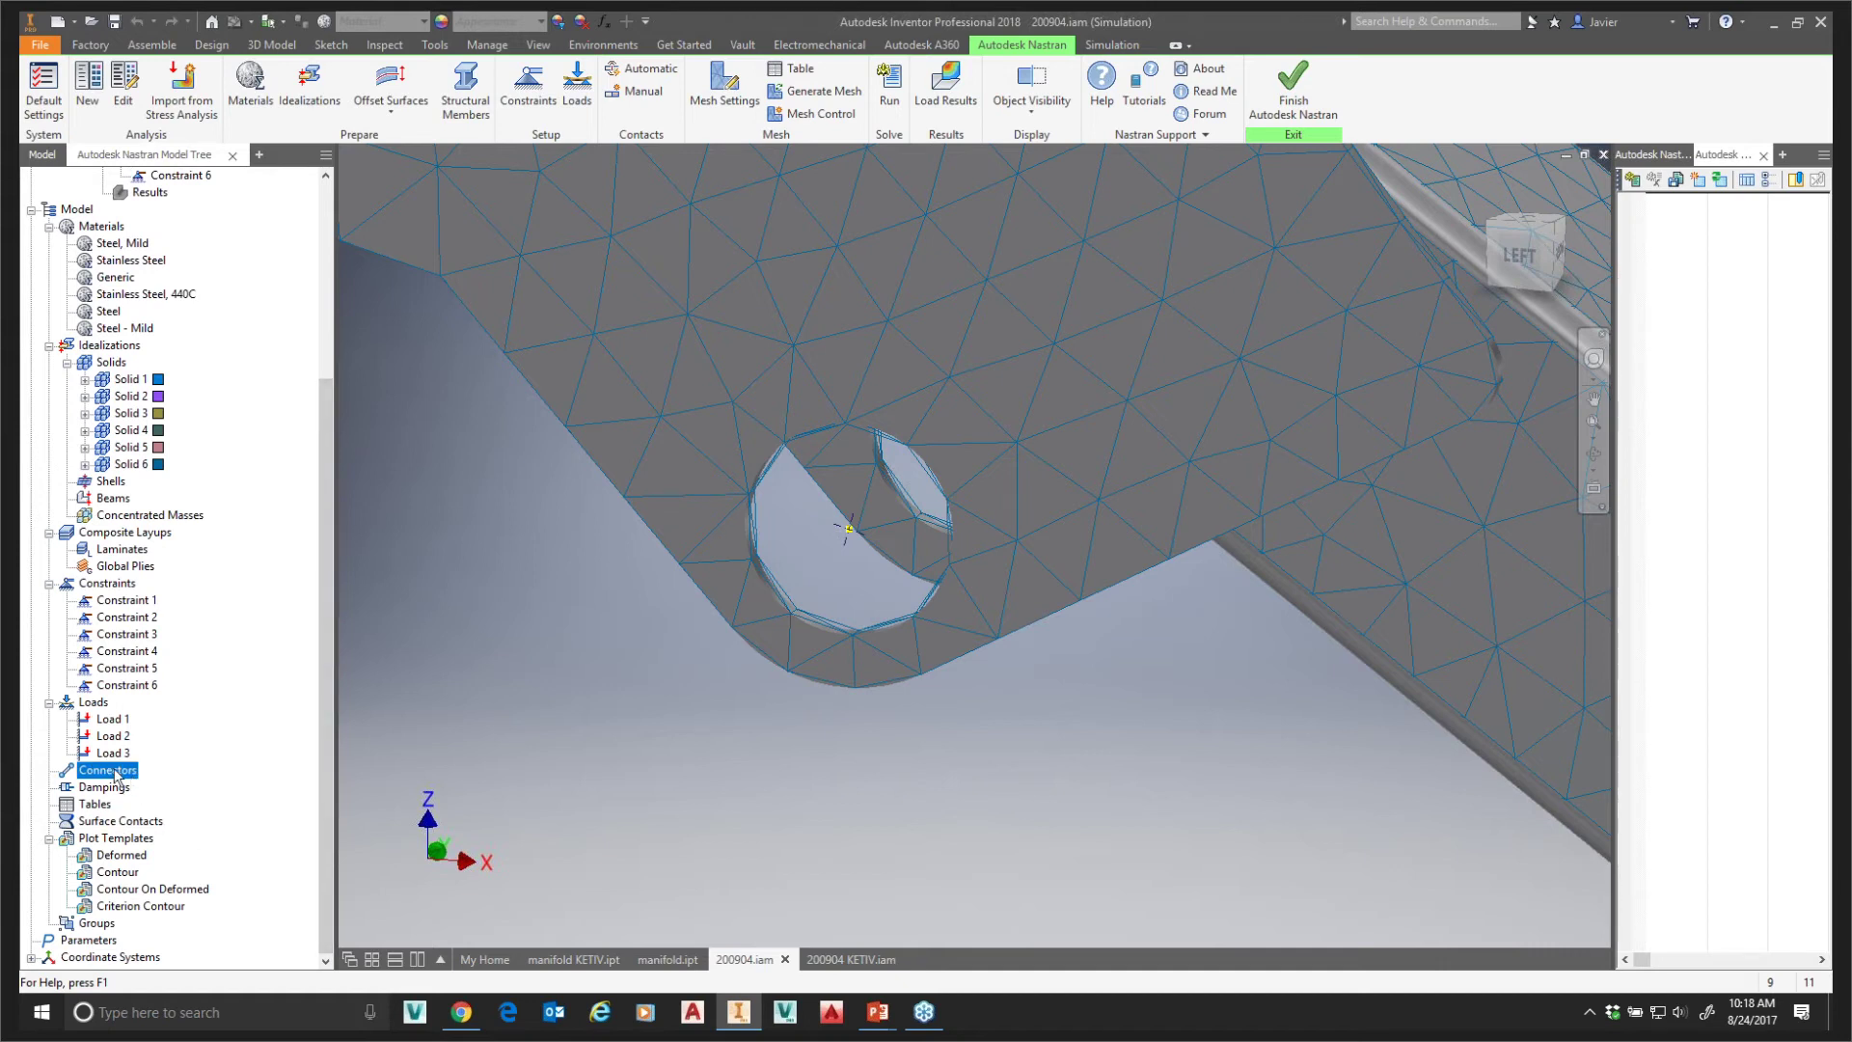
pyautogui.rightClick(113, 771)
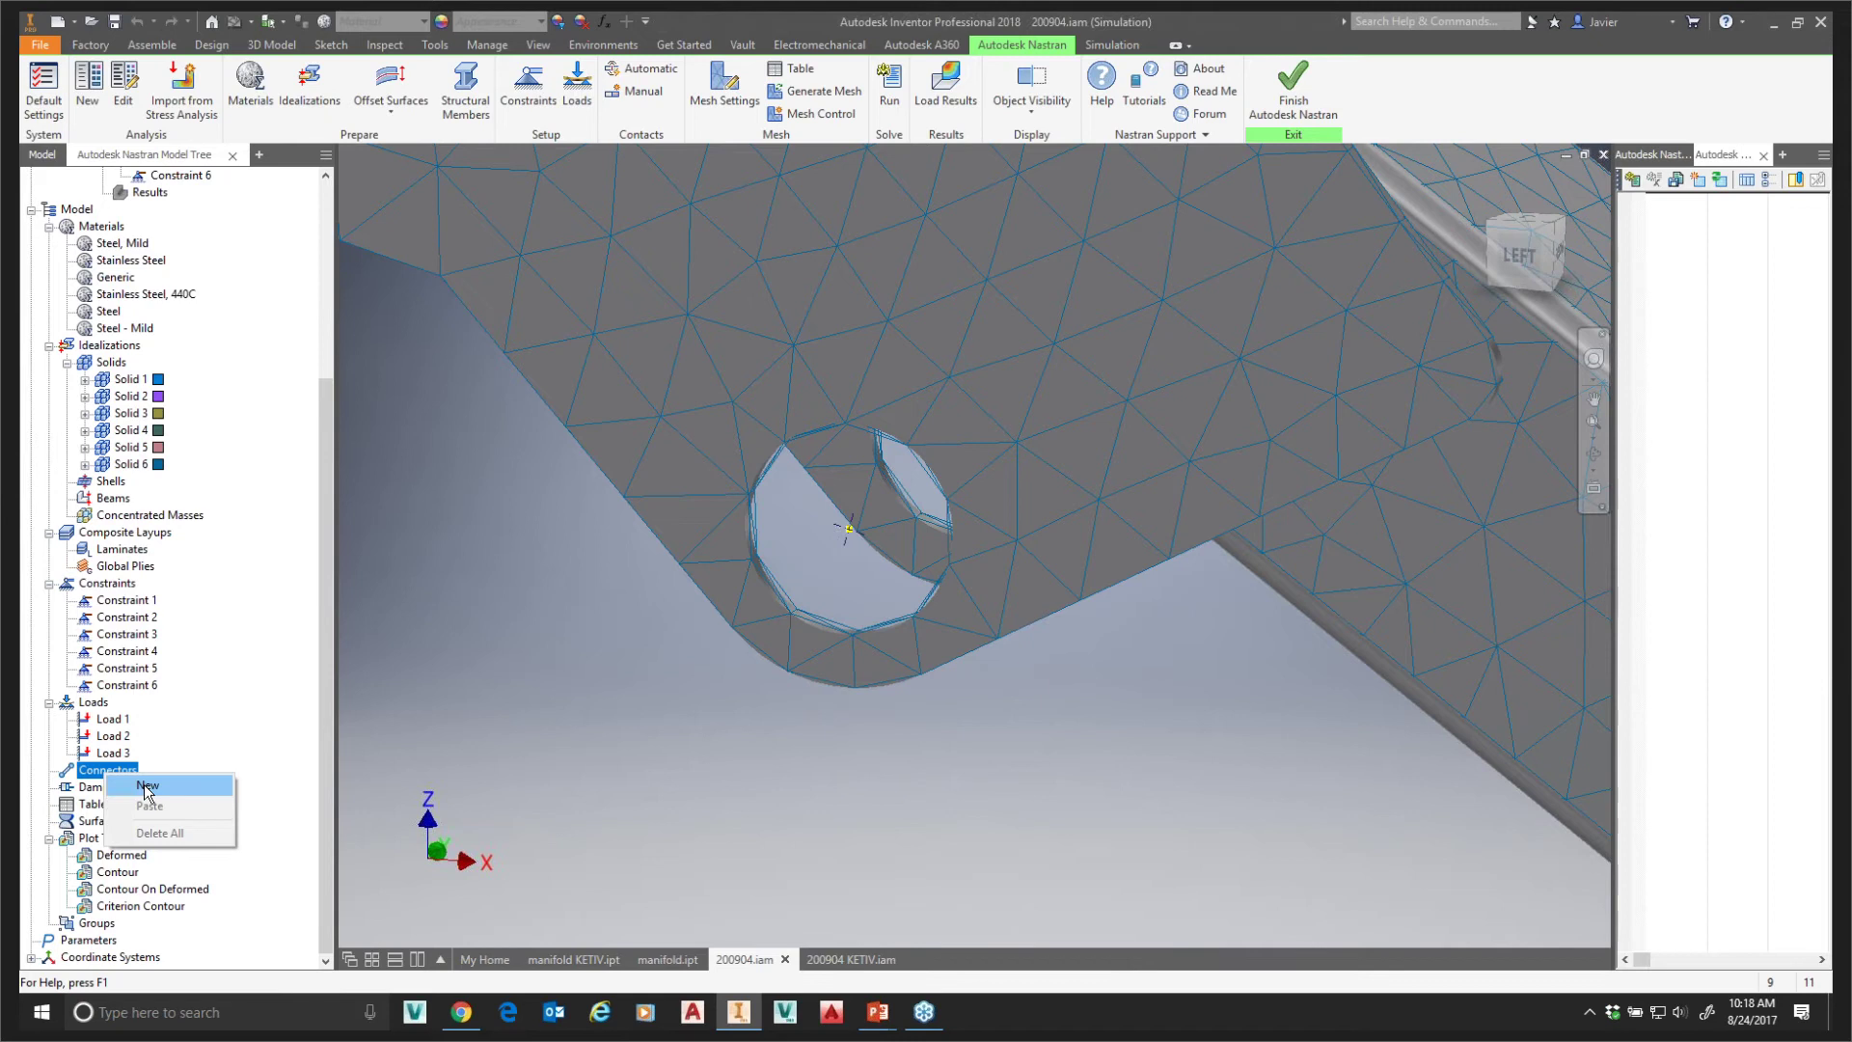
pyautogui.click(146, 787)
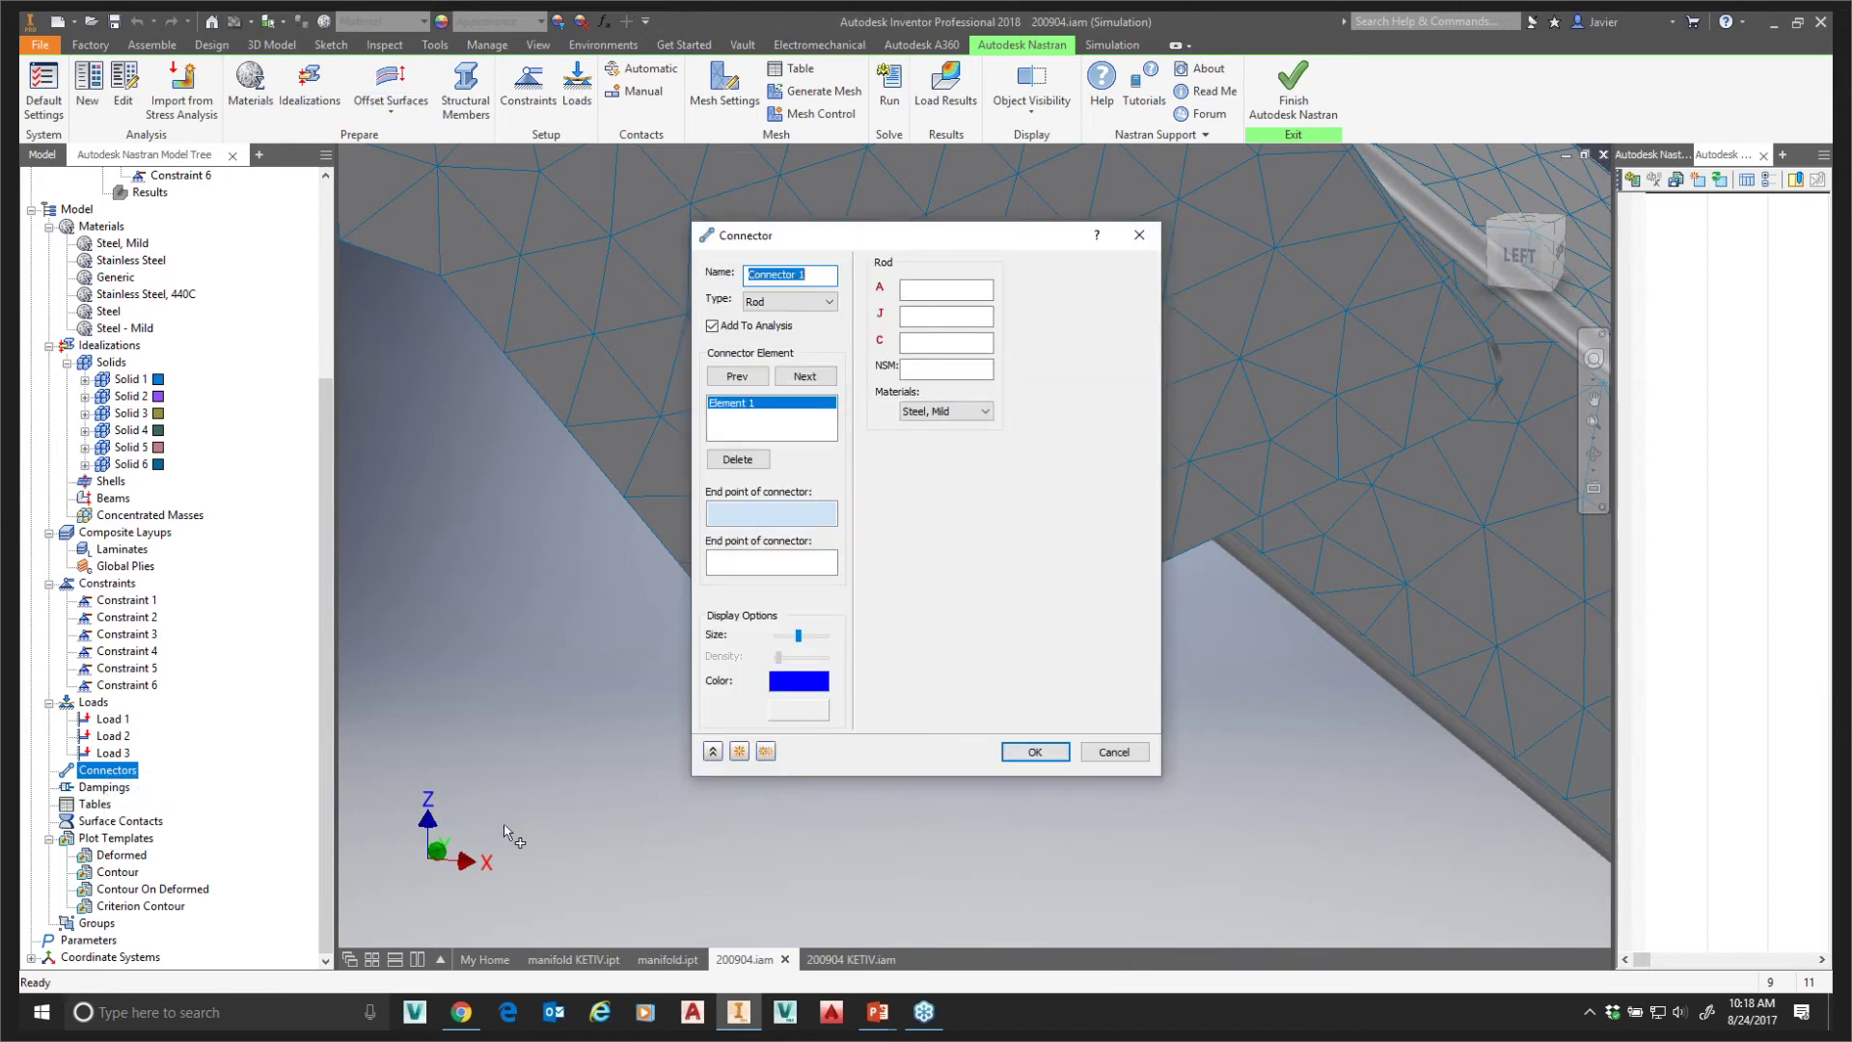
pyautogui.click(820, 303)
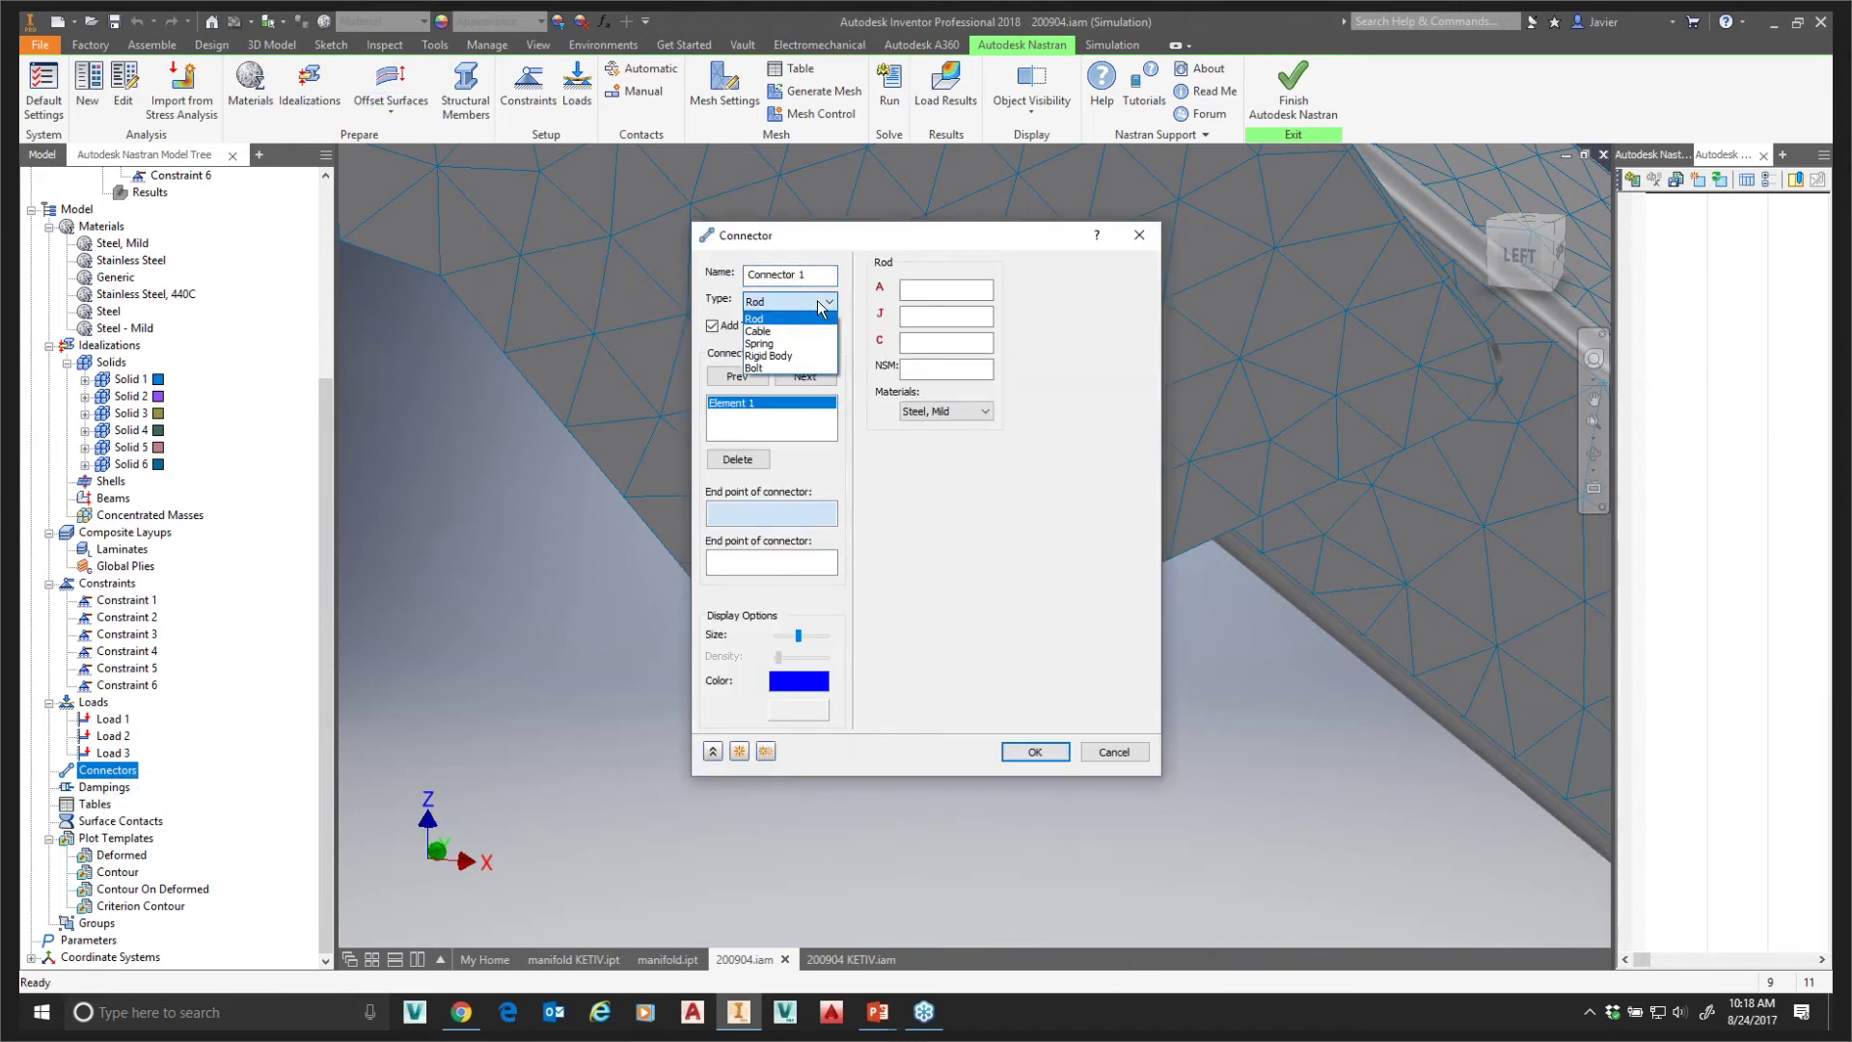
pyautogui.click(757, 368)
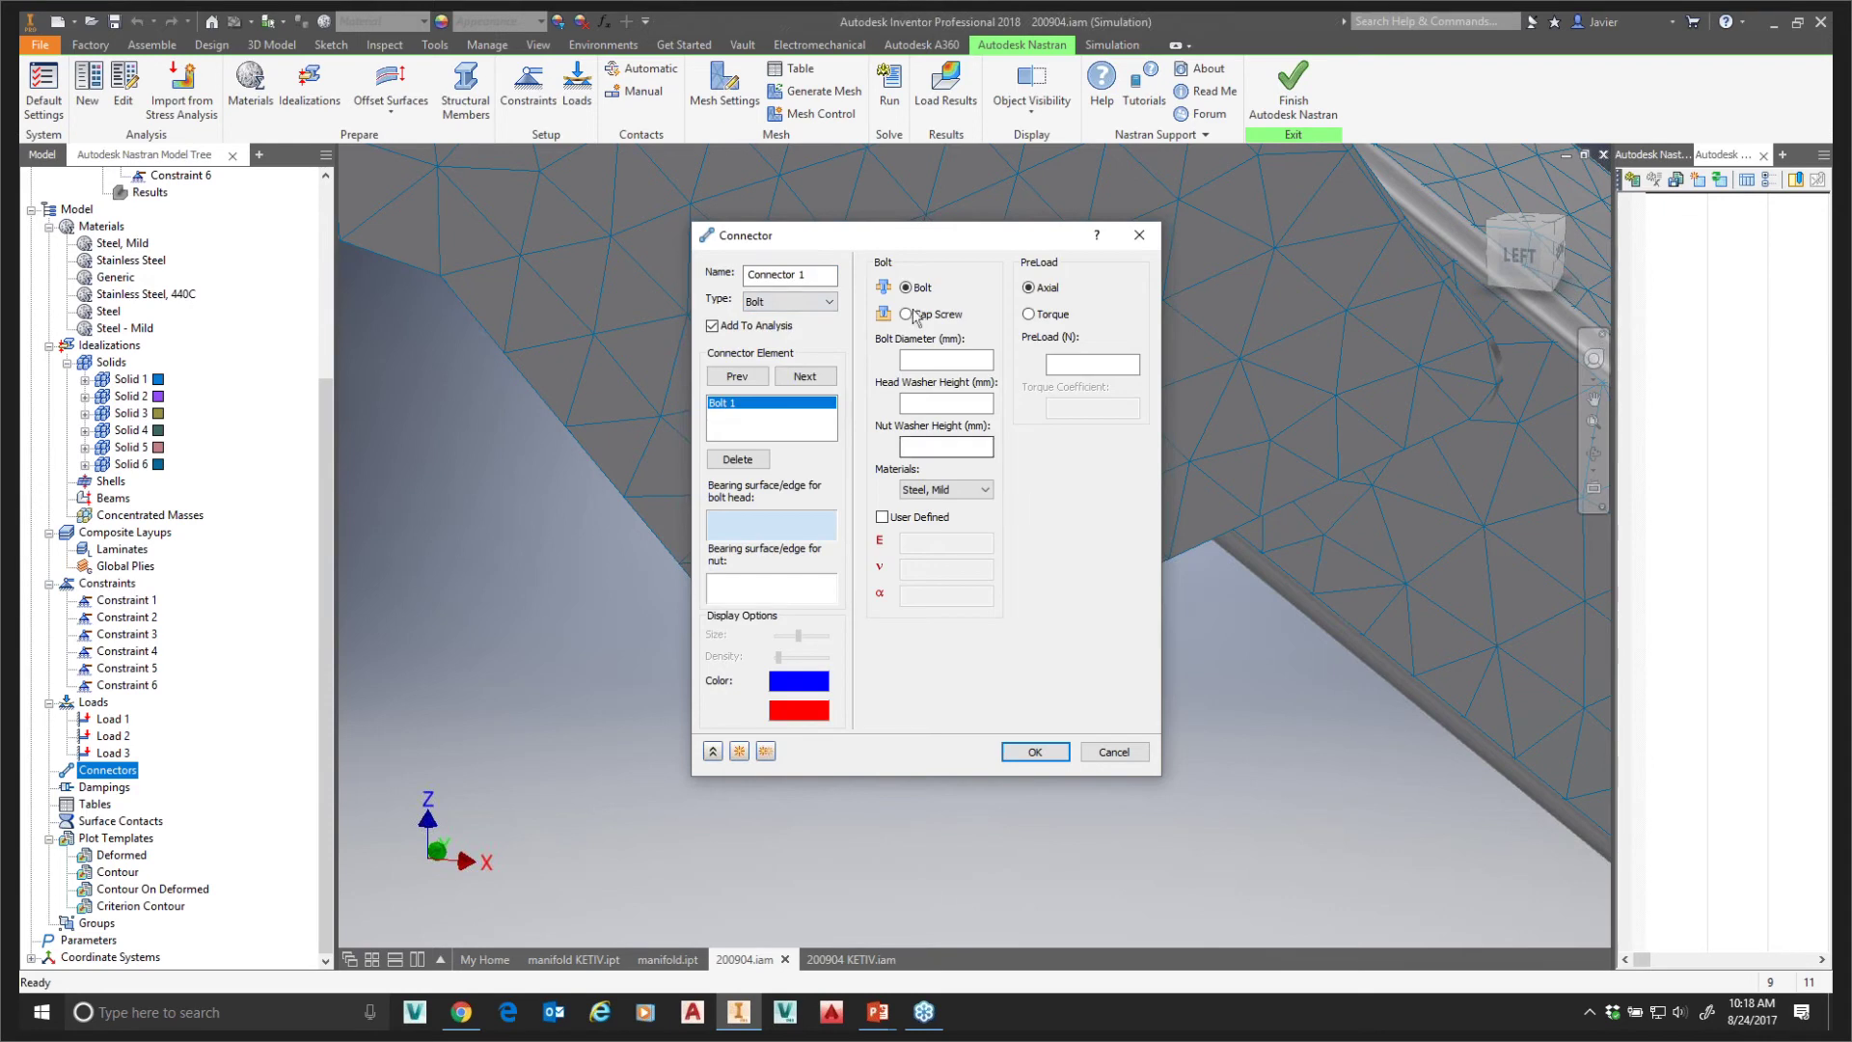
pyautogui.moveTo(916, 251); pyautogui.dragTo(298, 272)
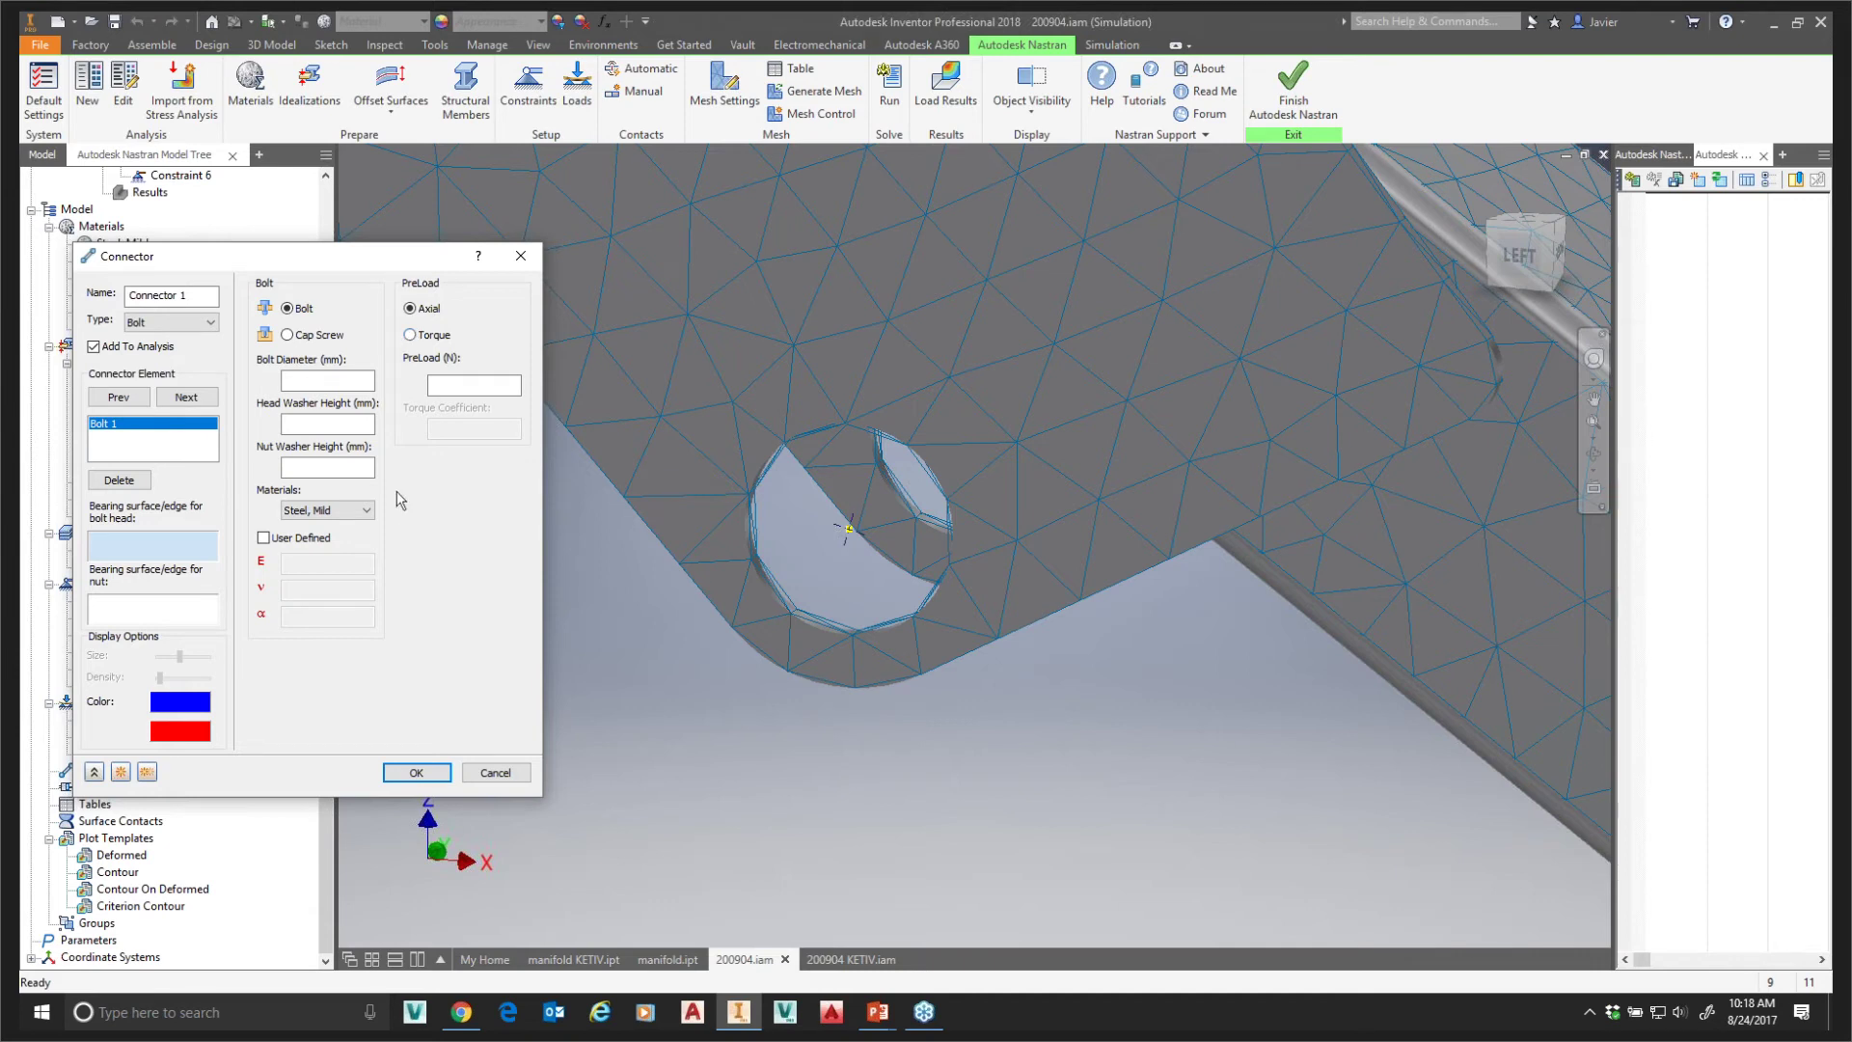
pyautogui.moveTo(286, 258); pyautogui.dragTo(389, 249)
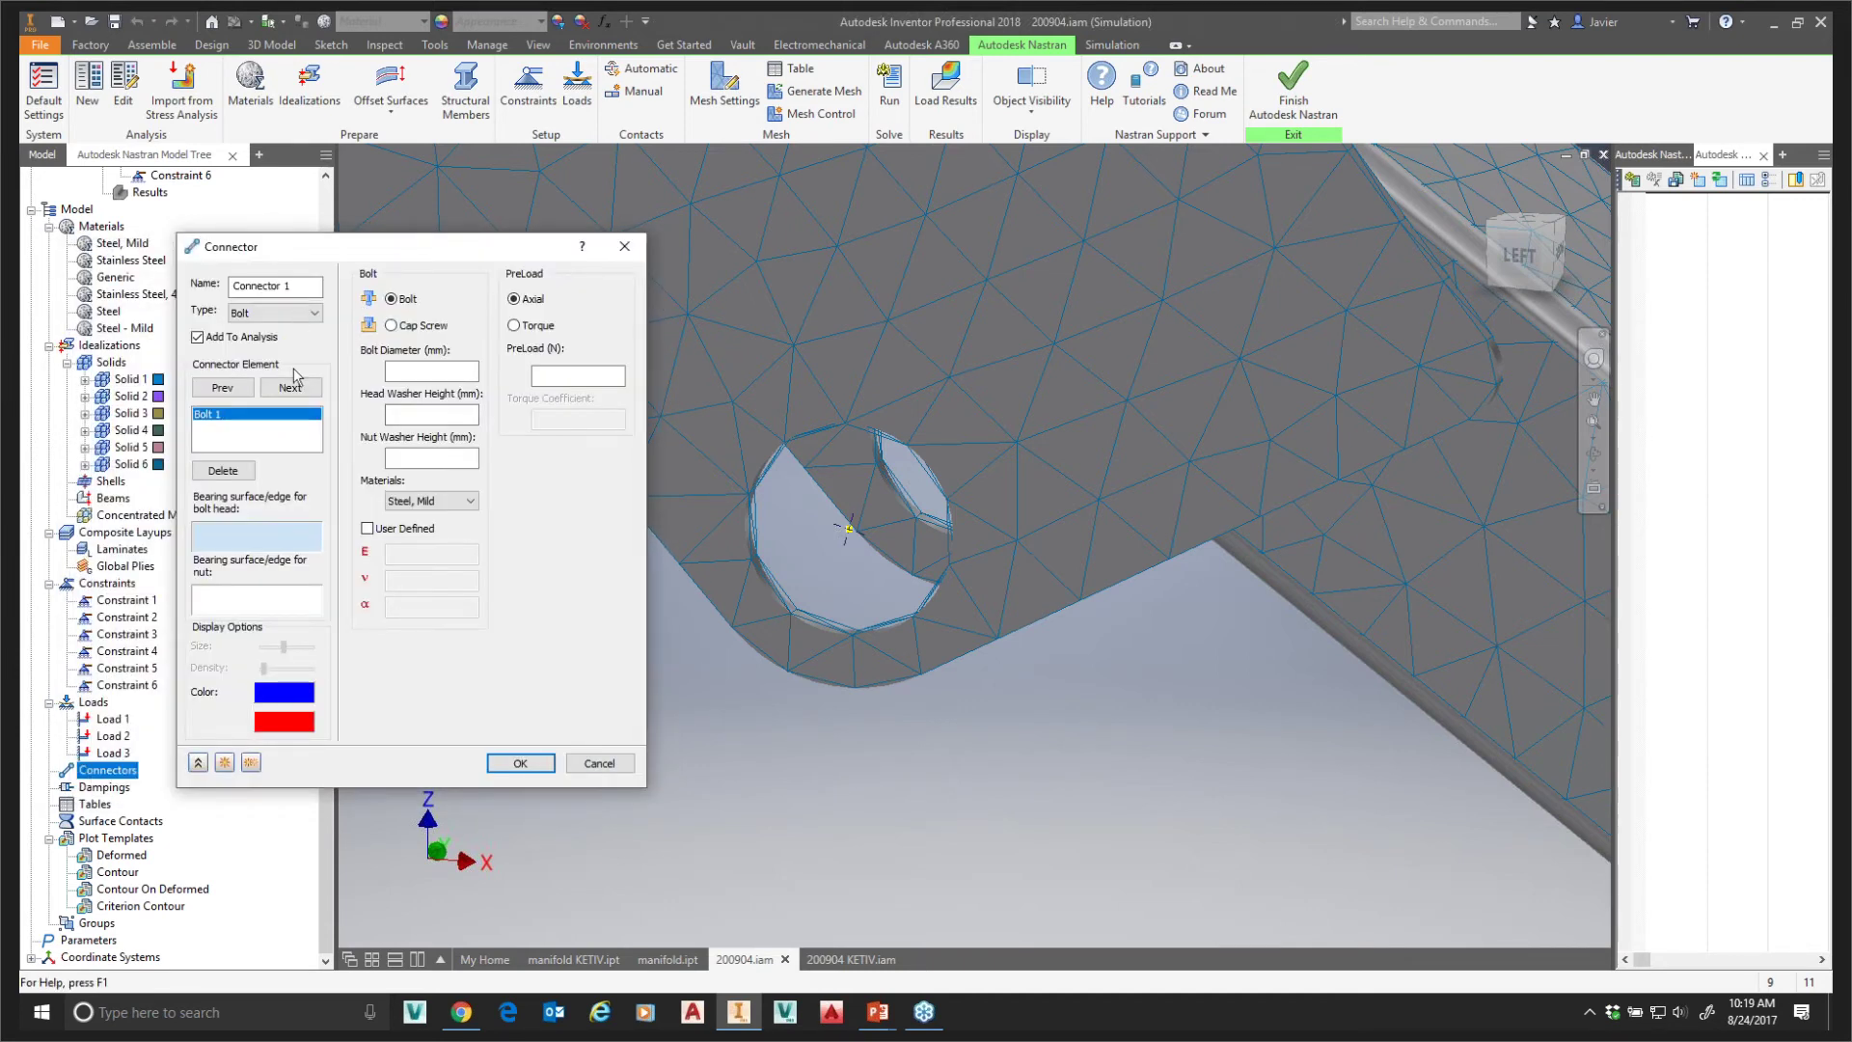
# - Try to create a rod connector between the centre points of the boom's two lower pivot holes without section properties
pyautogui.click(294, 313)
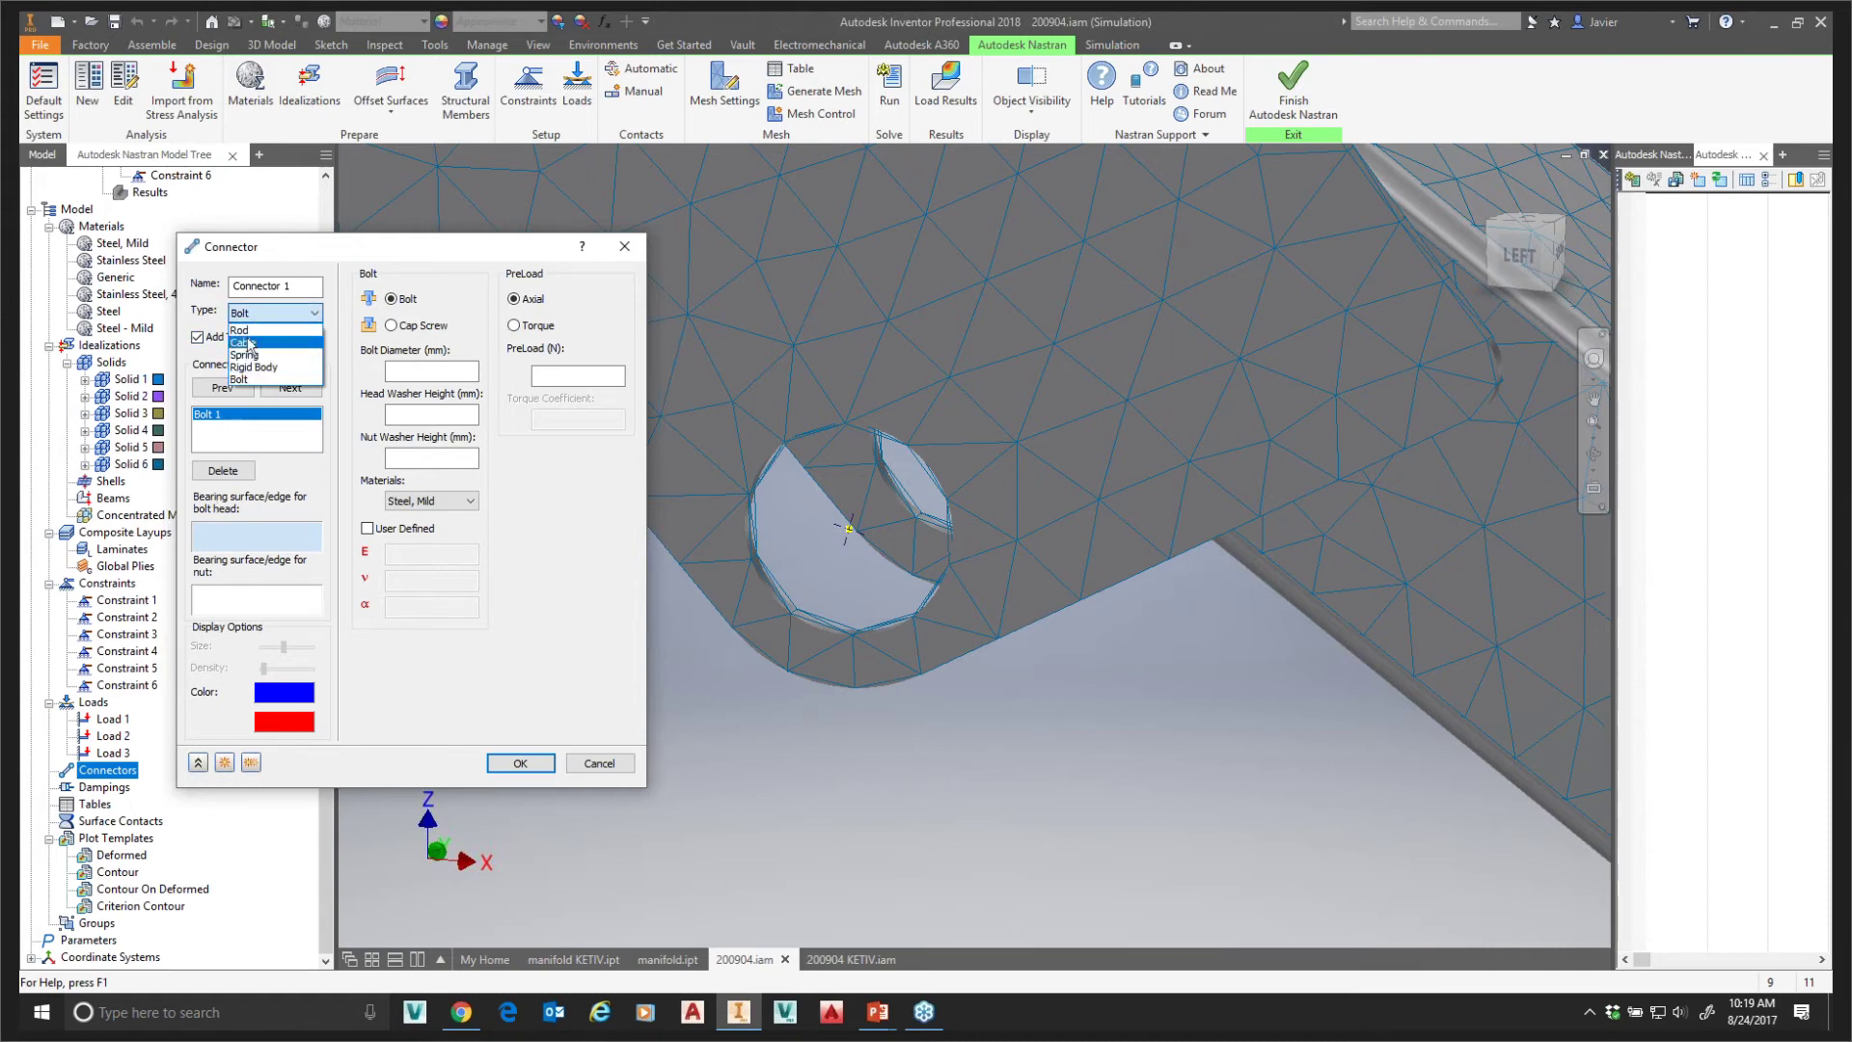
pyautogui.click(241, 330)
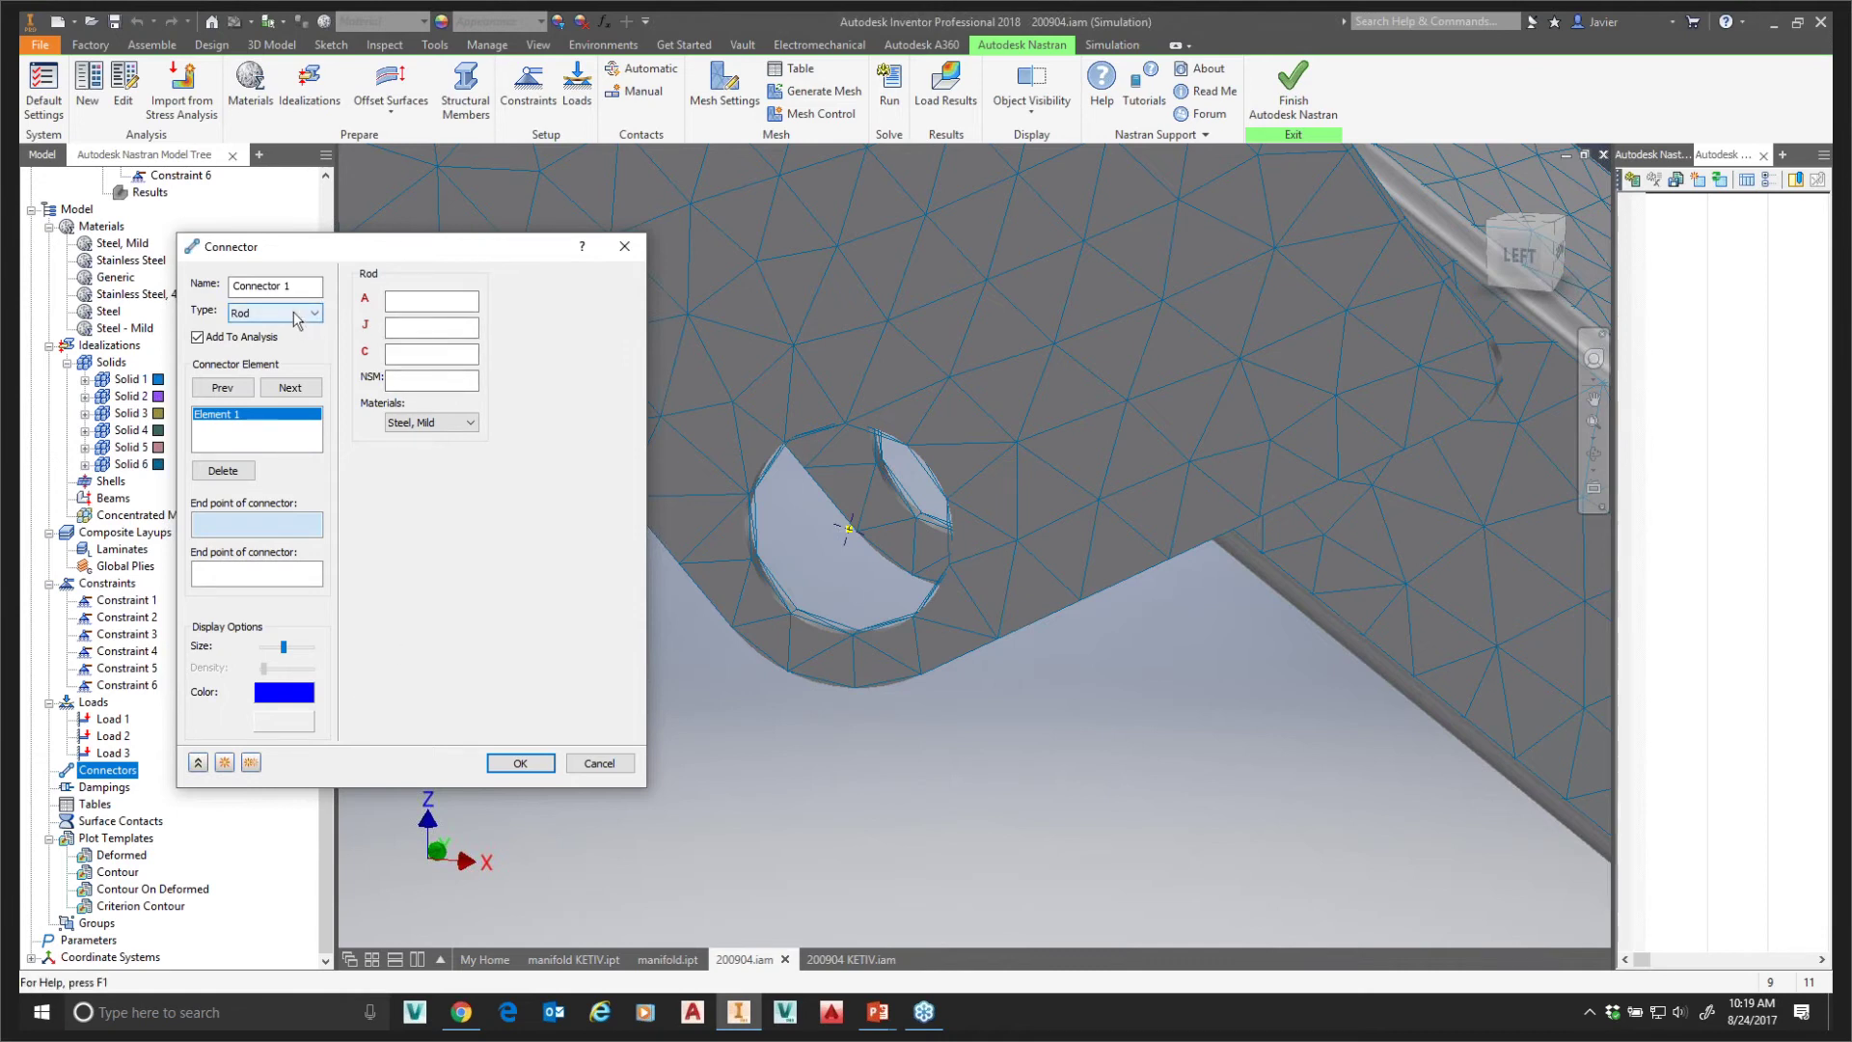
pyautogui.click(149, 416)
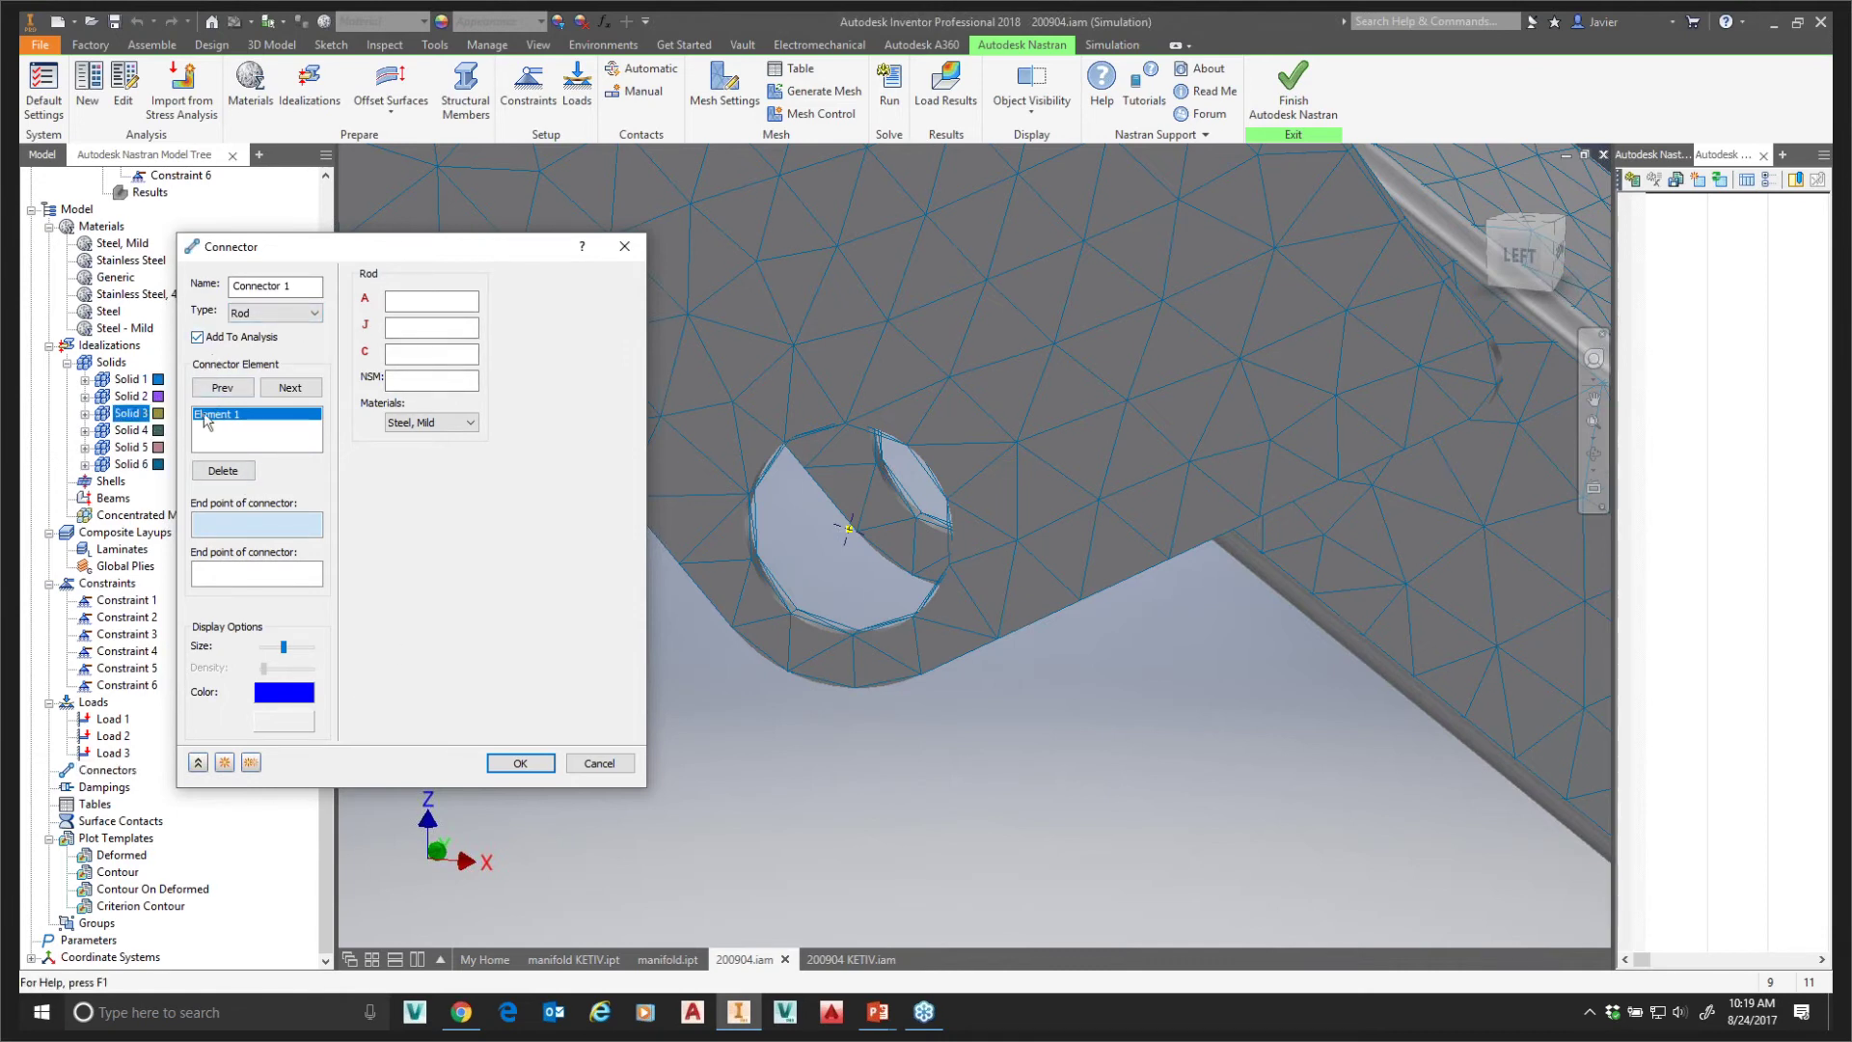
pyautogui.click(271, 317)
pyautogui.click(269, 329)
pyautogui.click(849, 527)
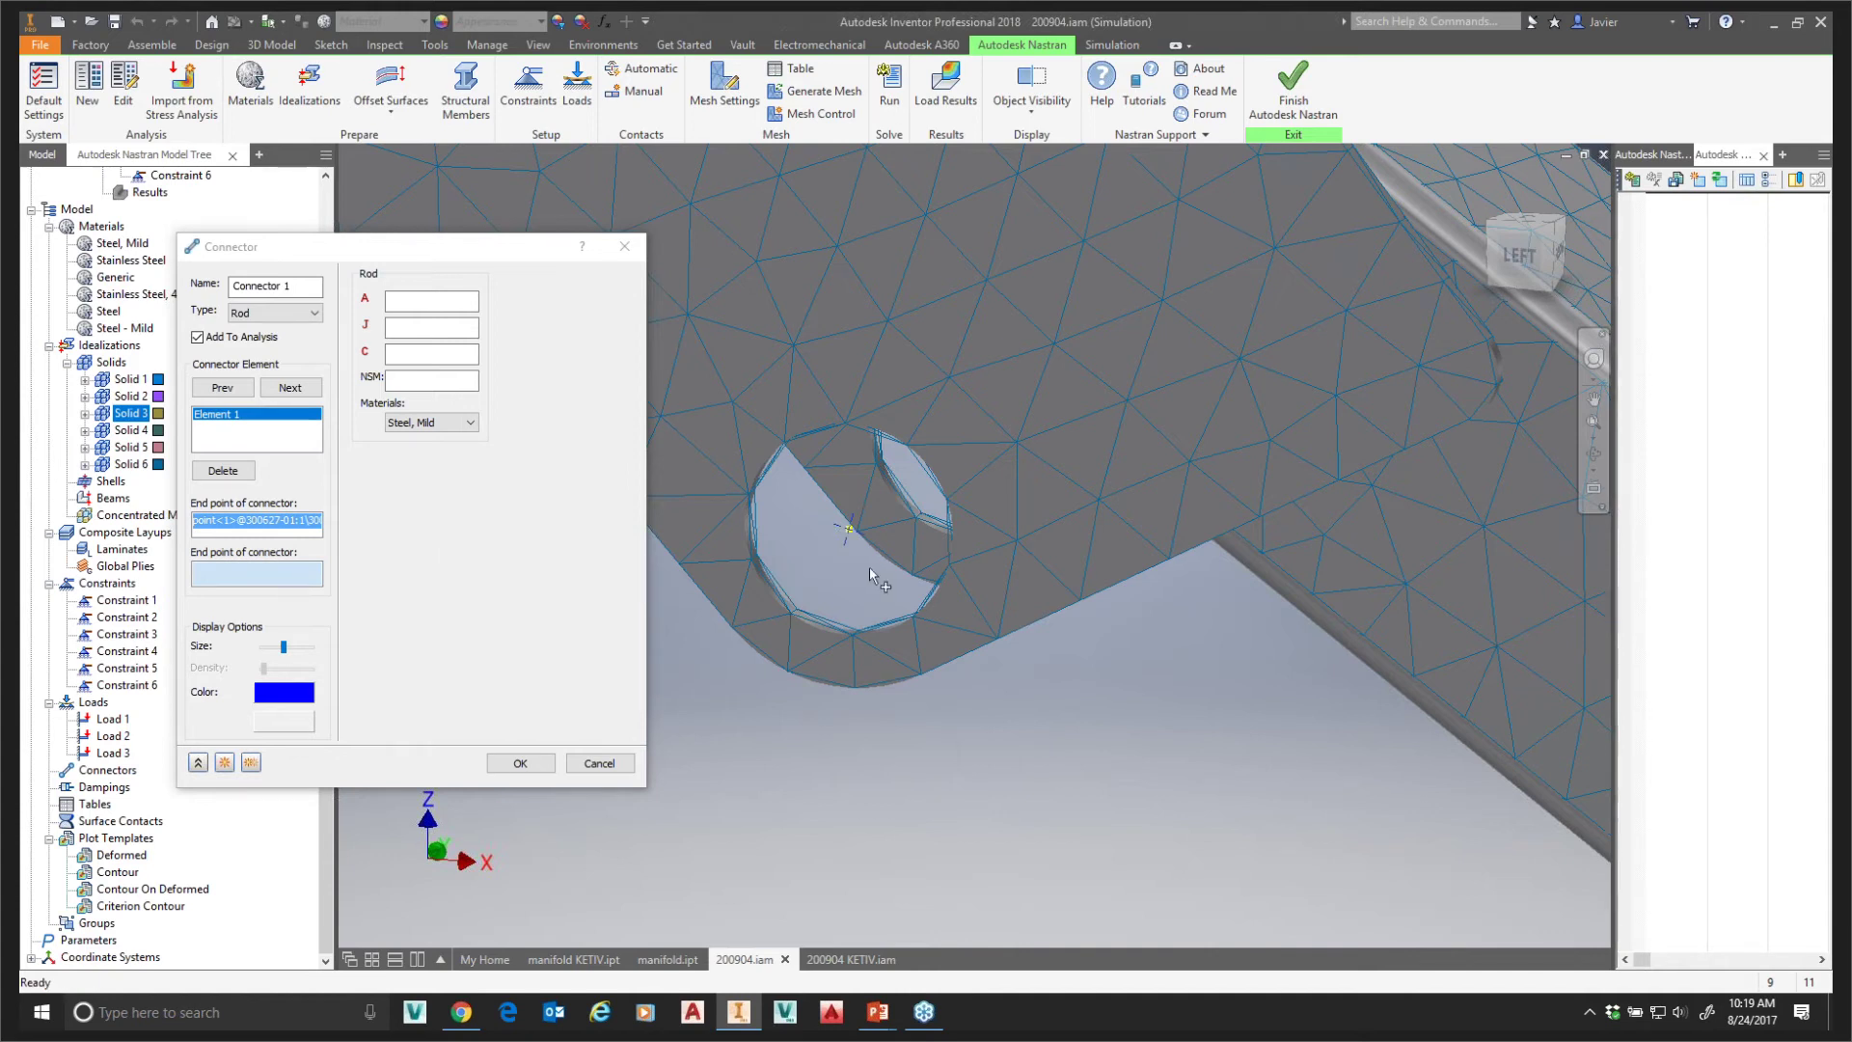
pyautogui.scroll(-3, 870, 566)
pyautogui.keyDown('shift'); pyautogui.moveTo(881, 724); pyautogui.dragTo(836, 675, button='middle'); pyautogui.keyUp('shift')
pyautogui.keyDown('shift'); pyautogui.moveTo(1109, 848); pyautogui.dragTo(1099, 735, button='middle'); pyautogui.keyUp('shift')
pyautogui.moveTo(1011, 324); pyautogui.dragTo(1024, 548, button='middle')
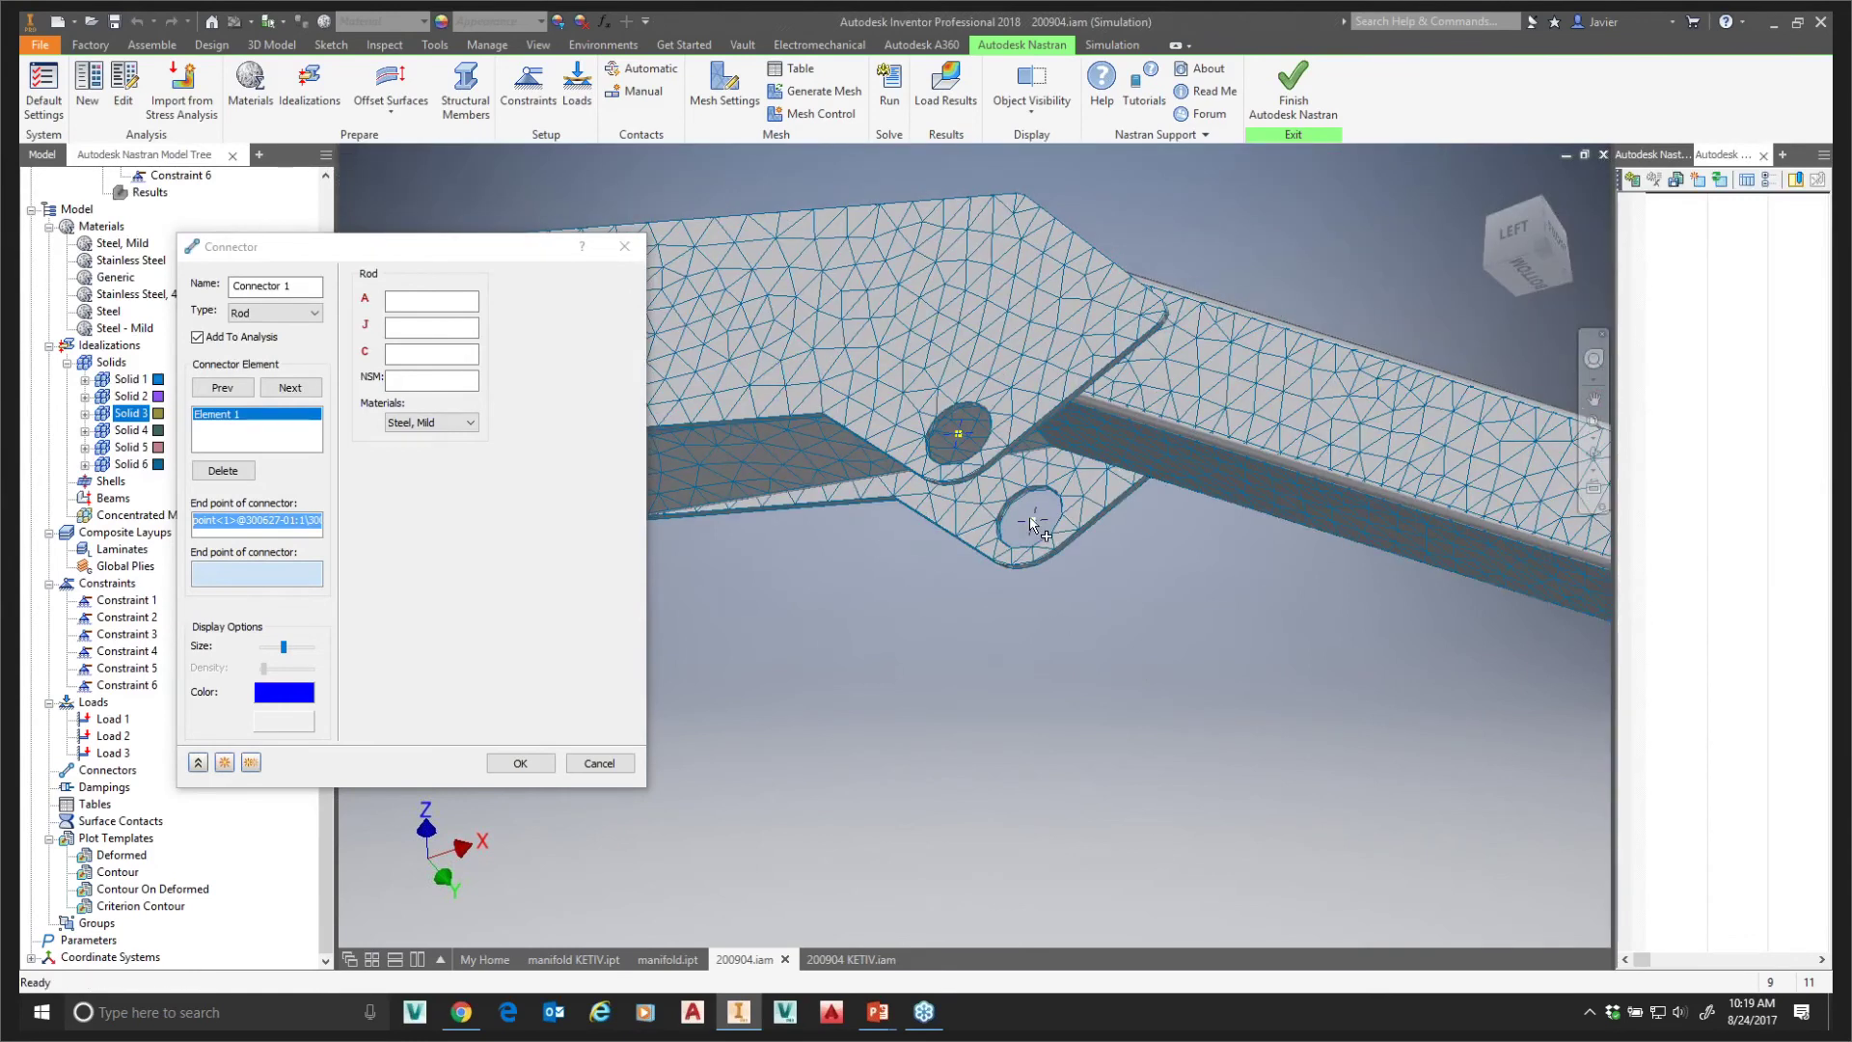
pyautogui.click(1032, 521)
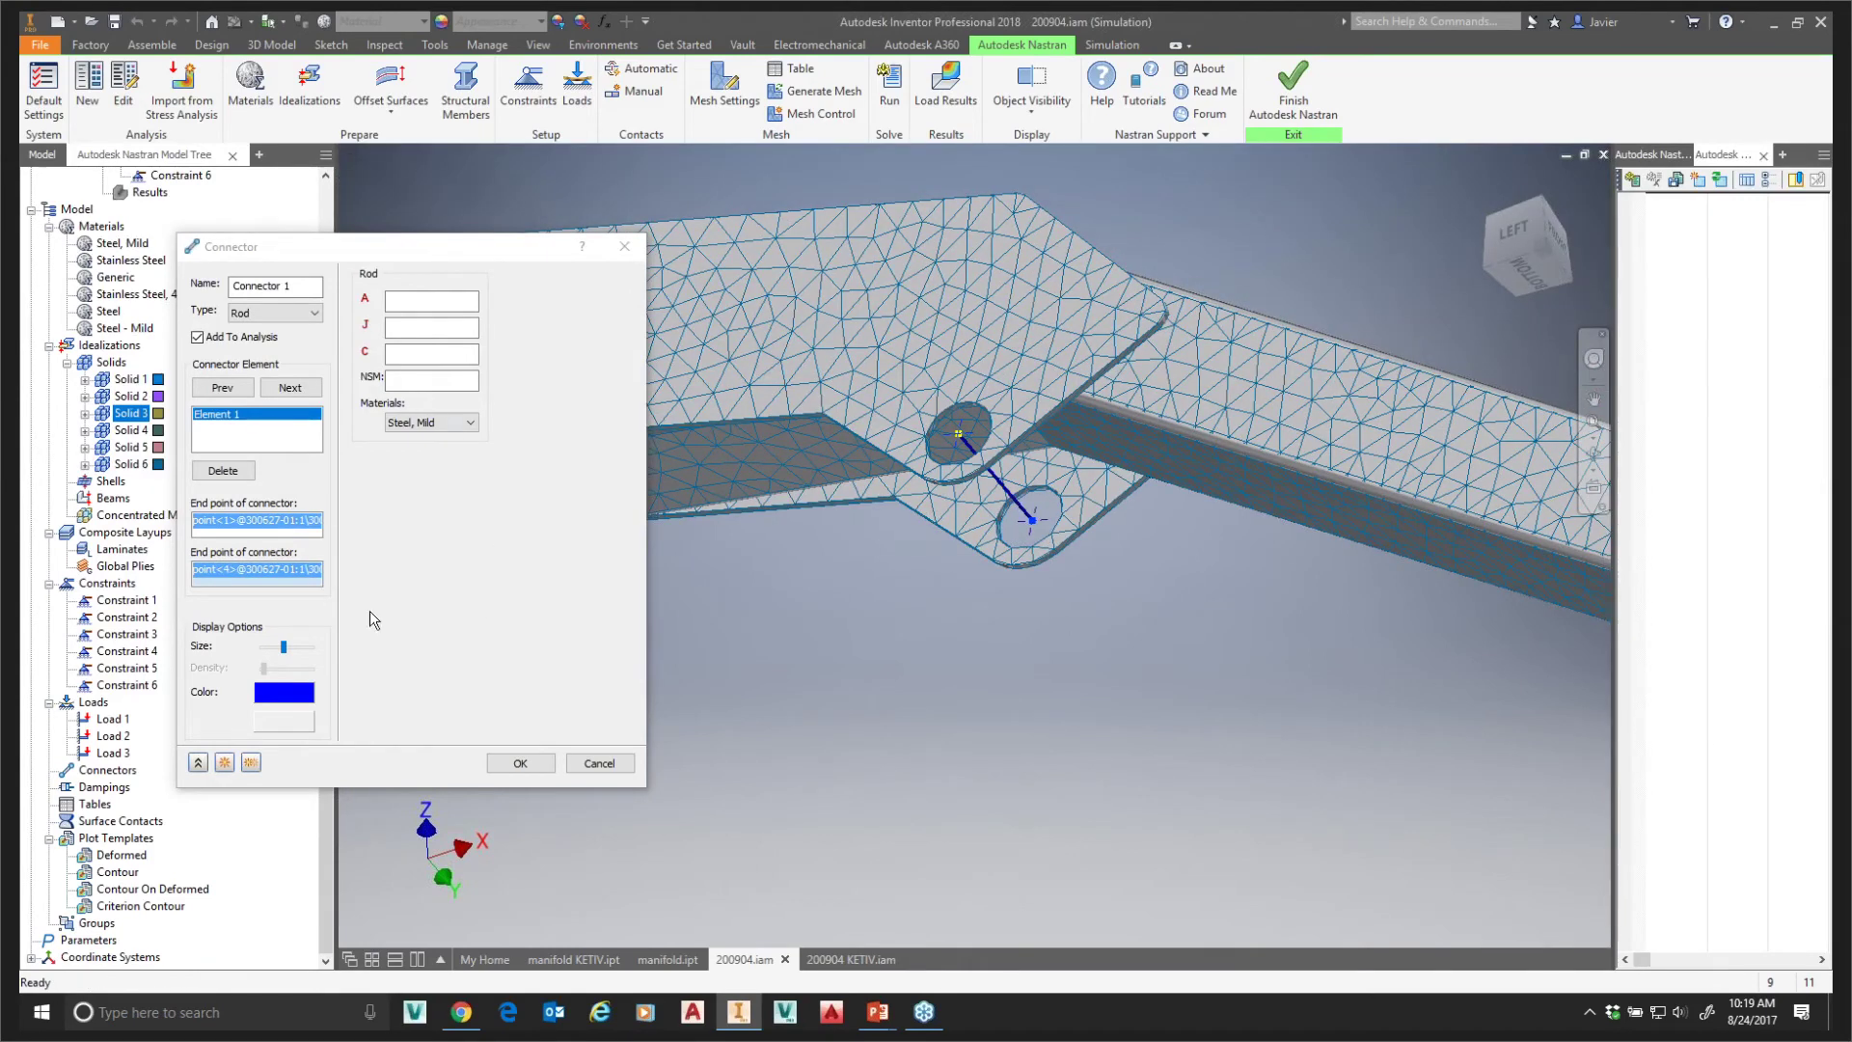
pyautogui.click(520, 765)
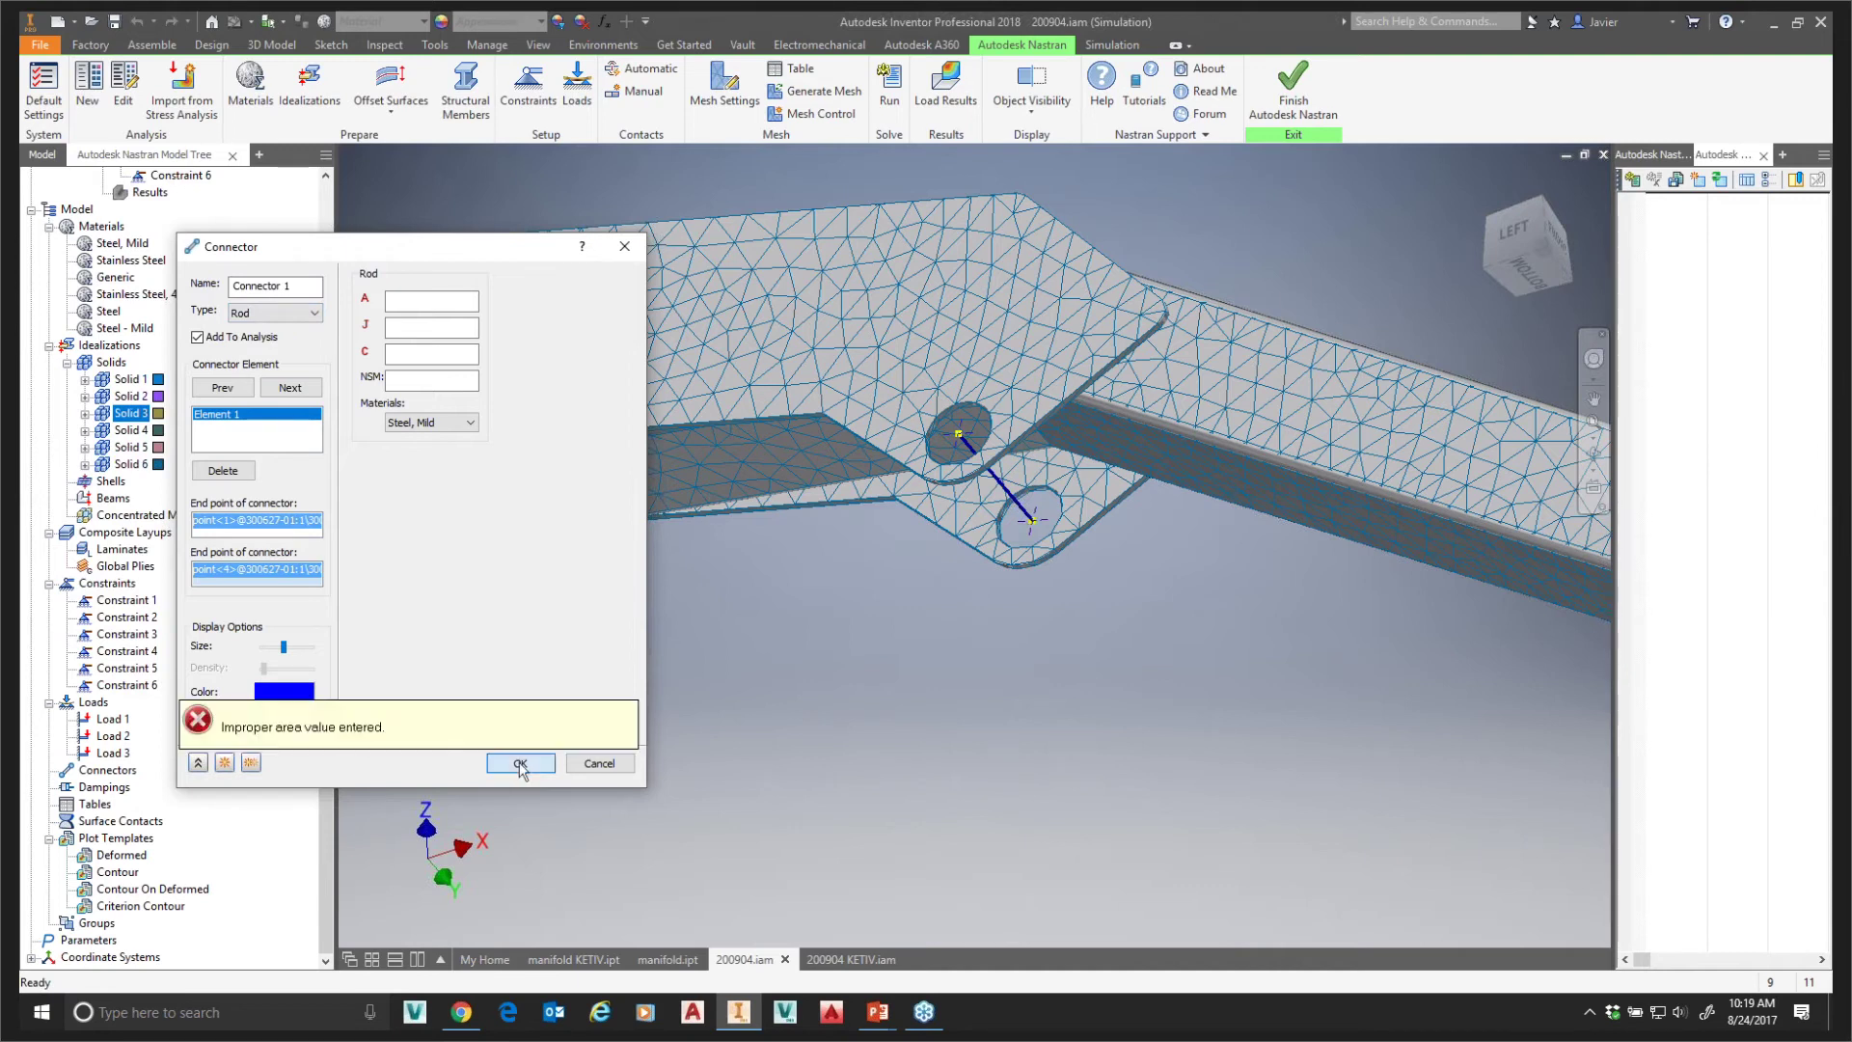
pyautogui.click(603, 763)
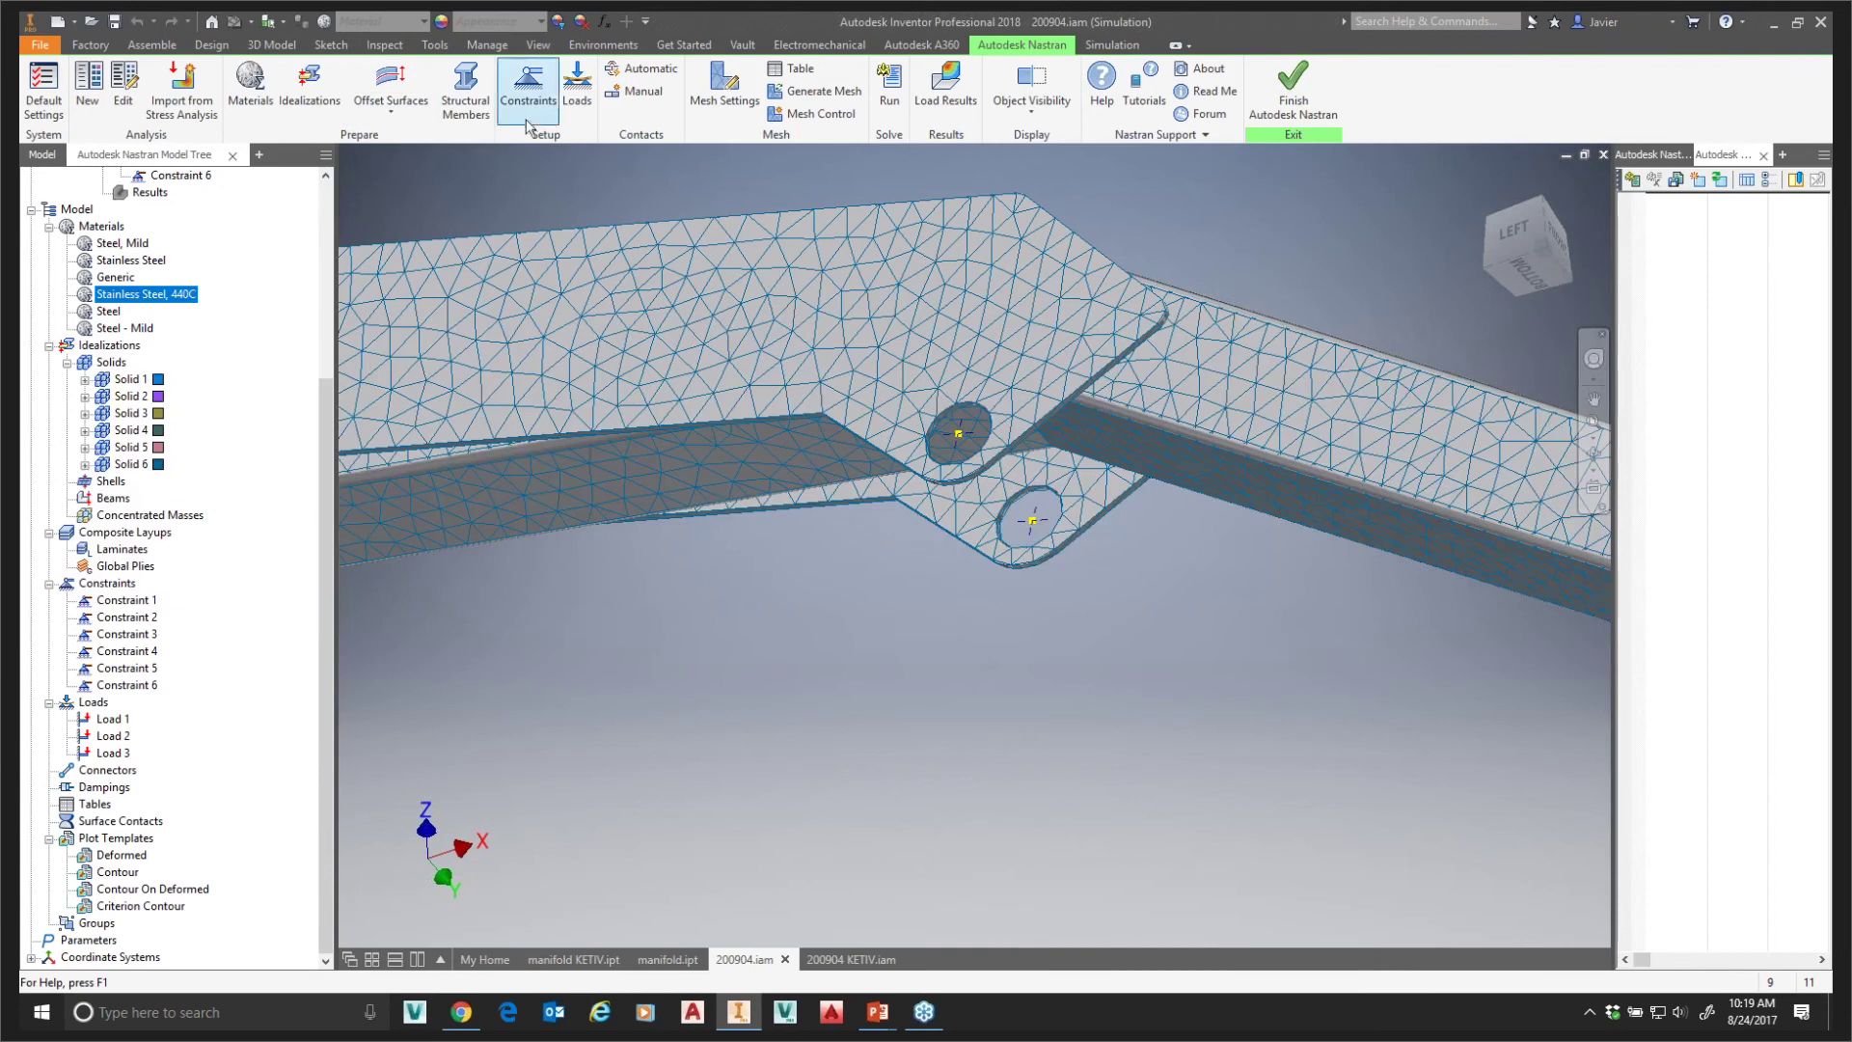
# - Create a rod connector between the centre points of the boom's two lower pivot holes, with area A set to 85
pyautogui.click(113, 821)
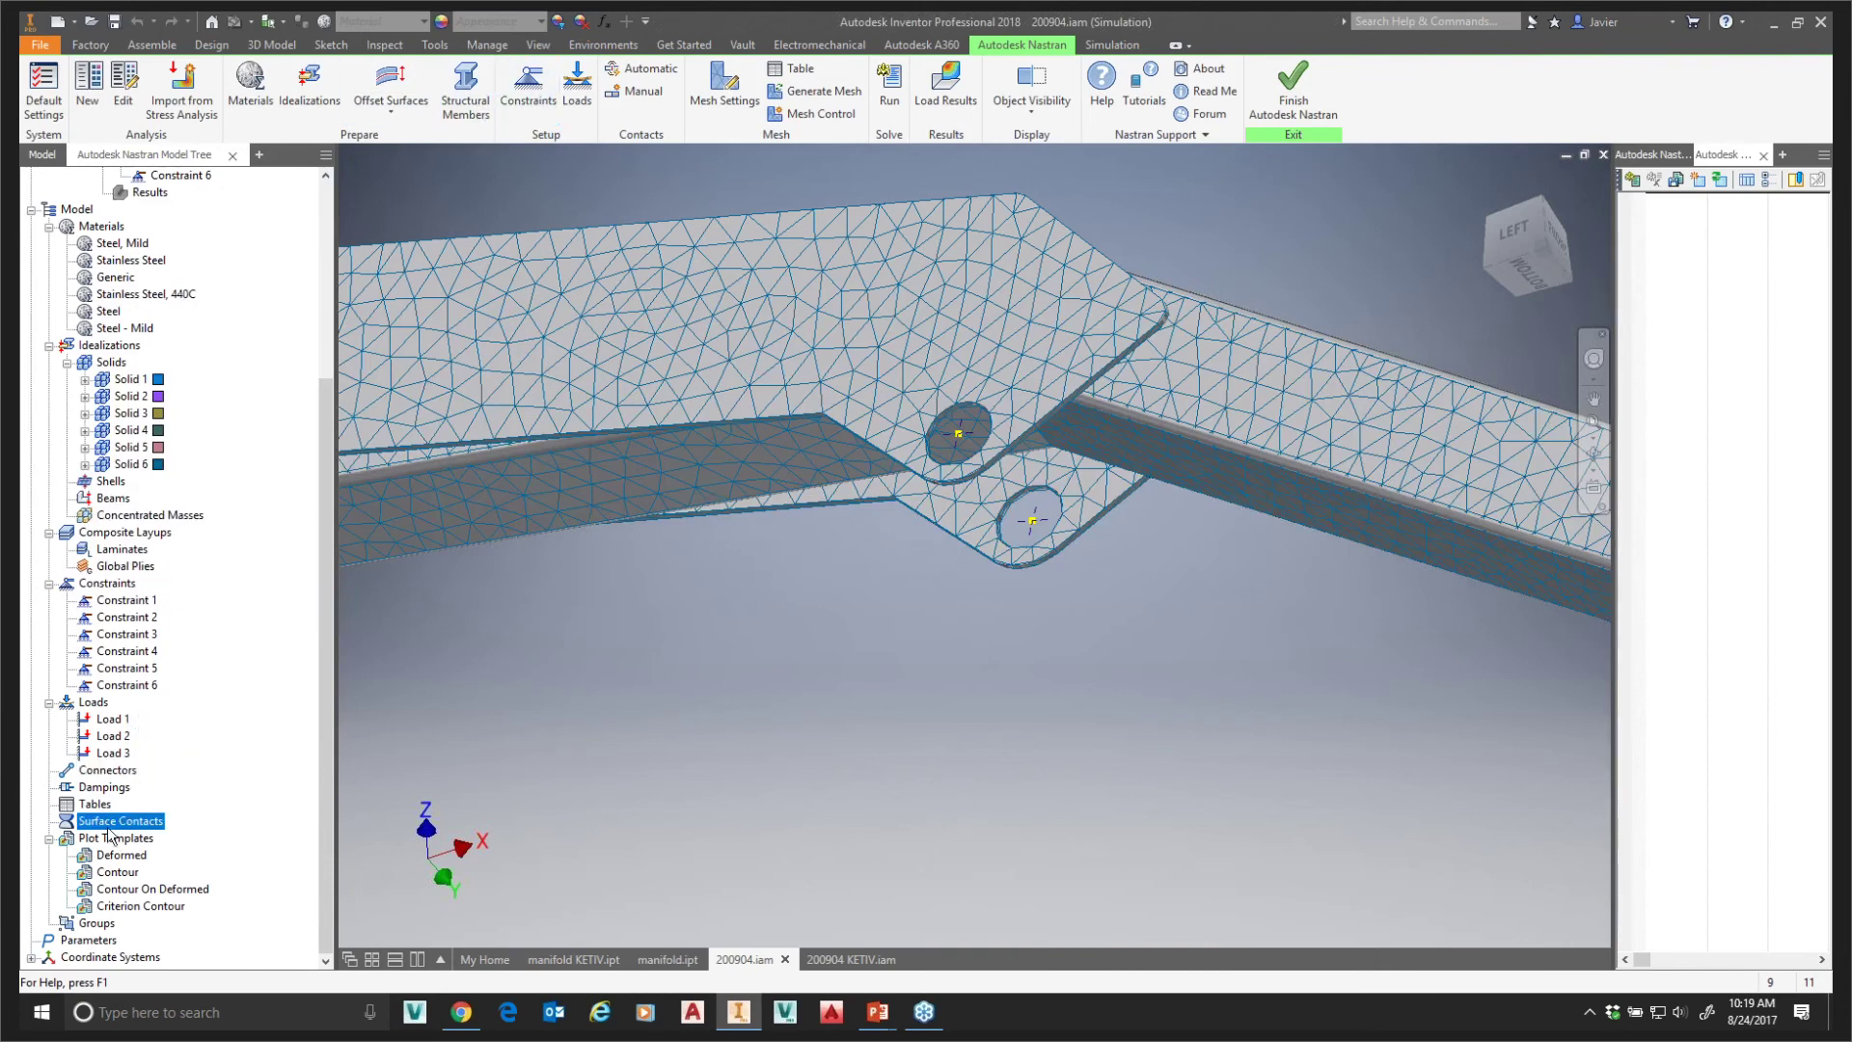
pyautogui.rightClick(106, 770)
pyautogui.click(159, 782)
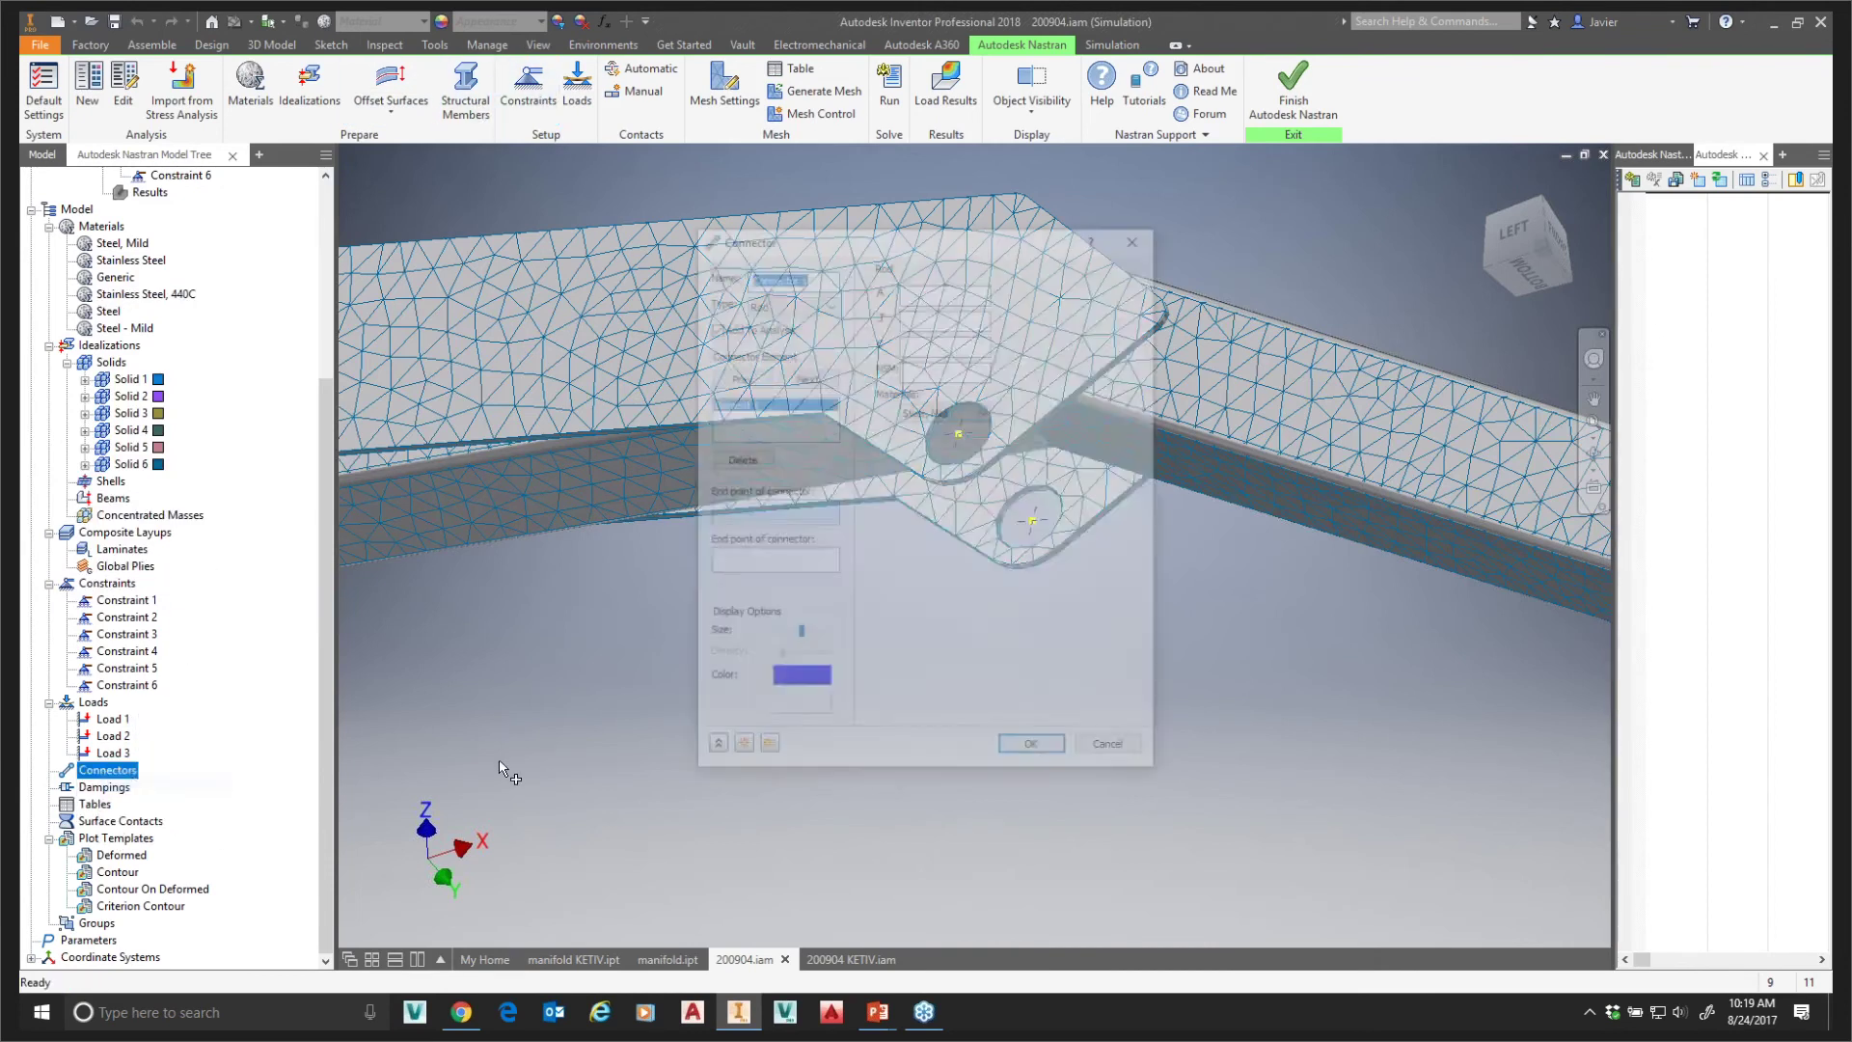
pyautogui.moveTo(839, 246); pyautogui.dragTo(296, 277)
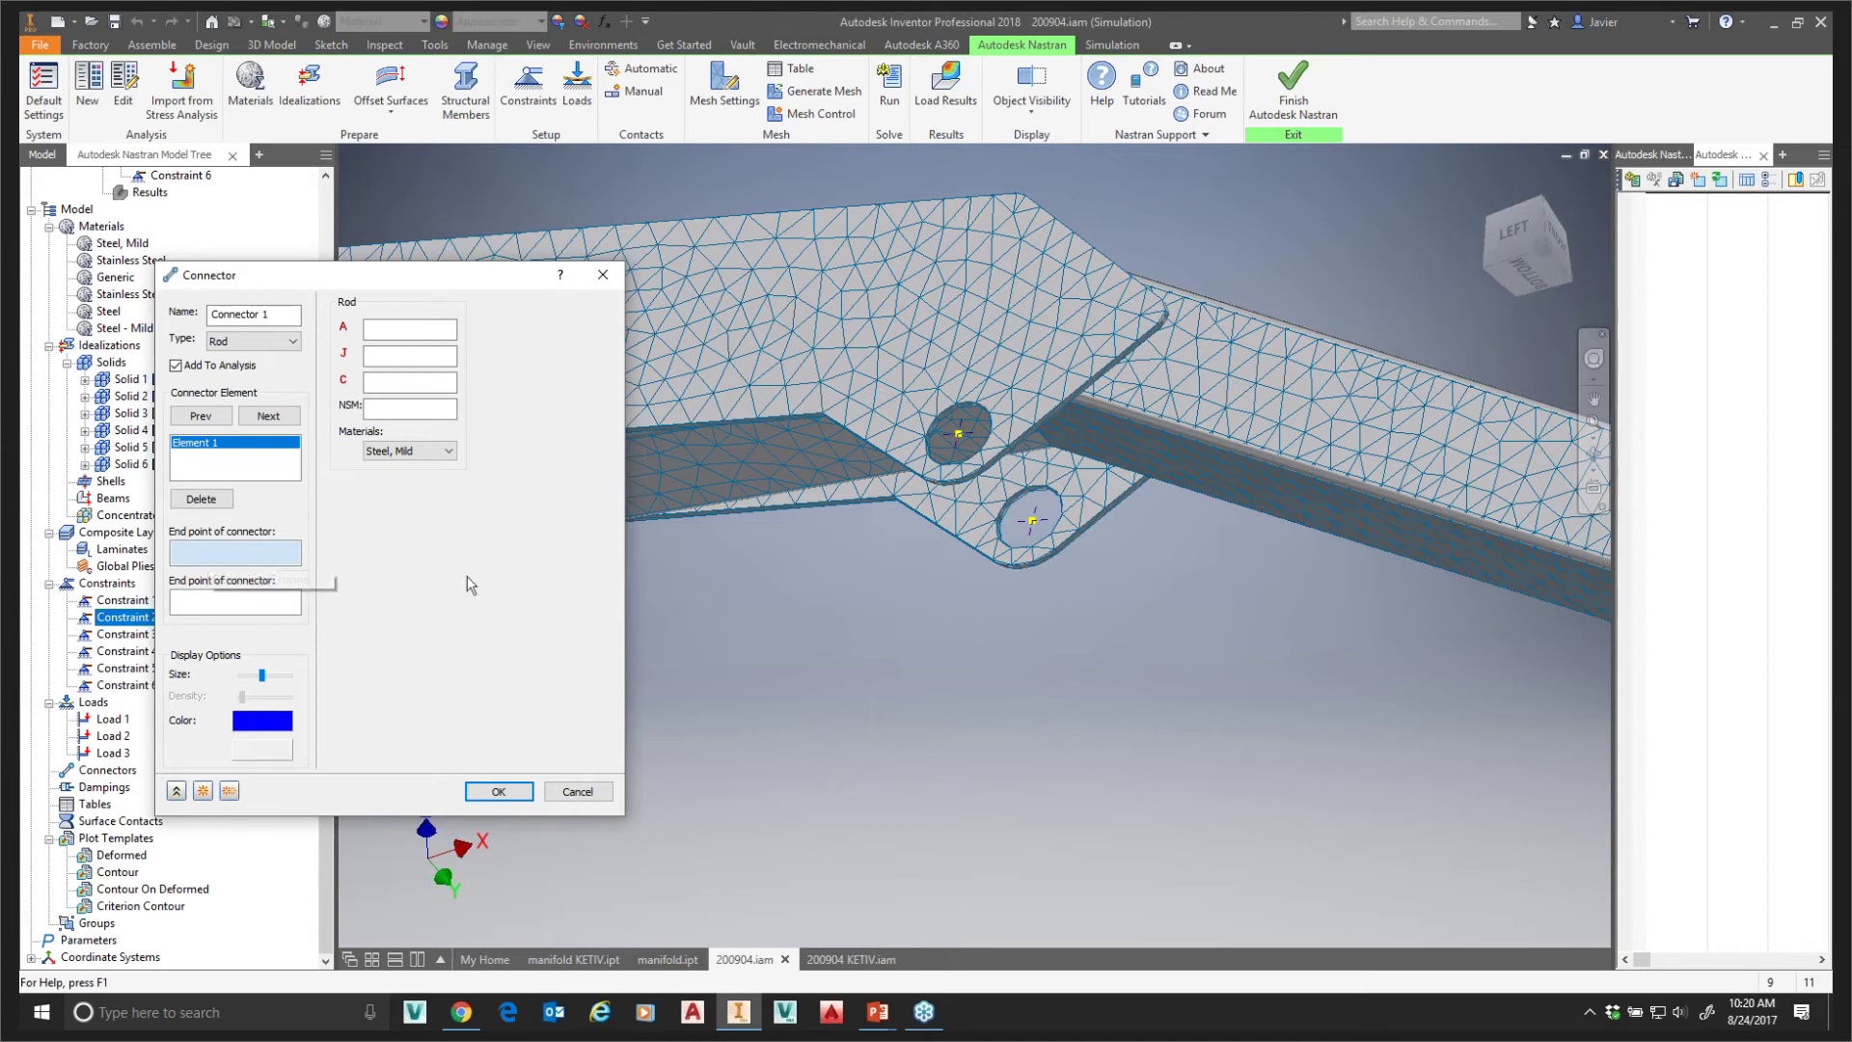
pyautogui.click(959, 434)
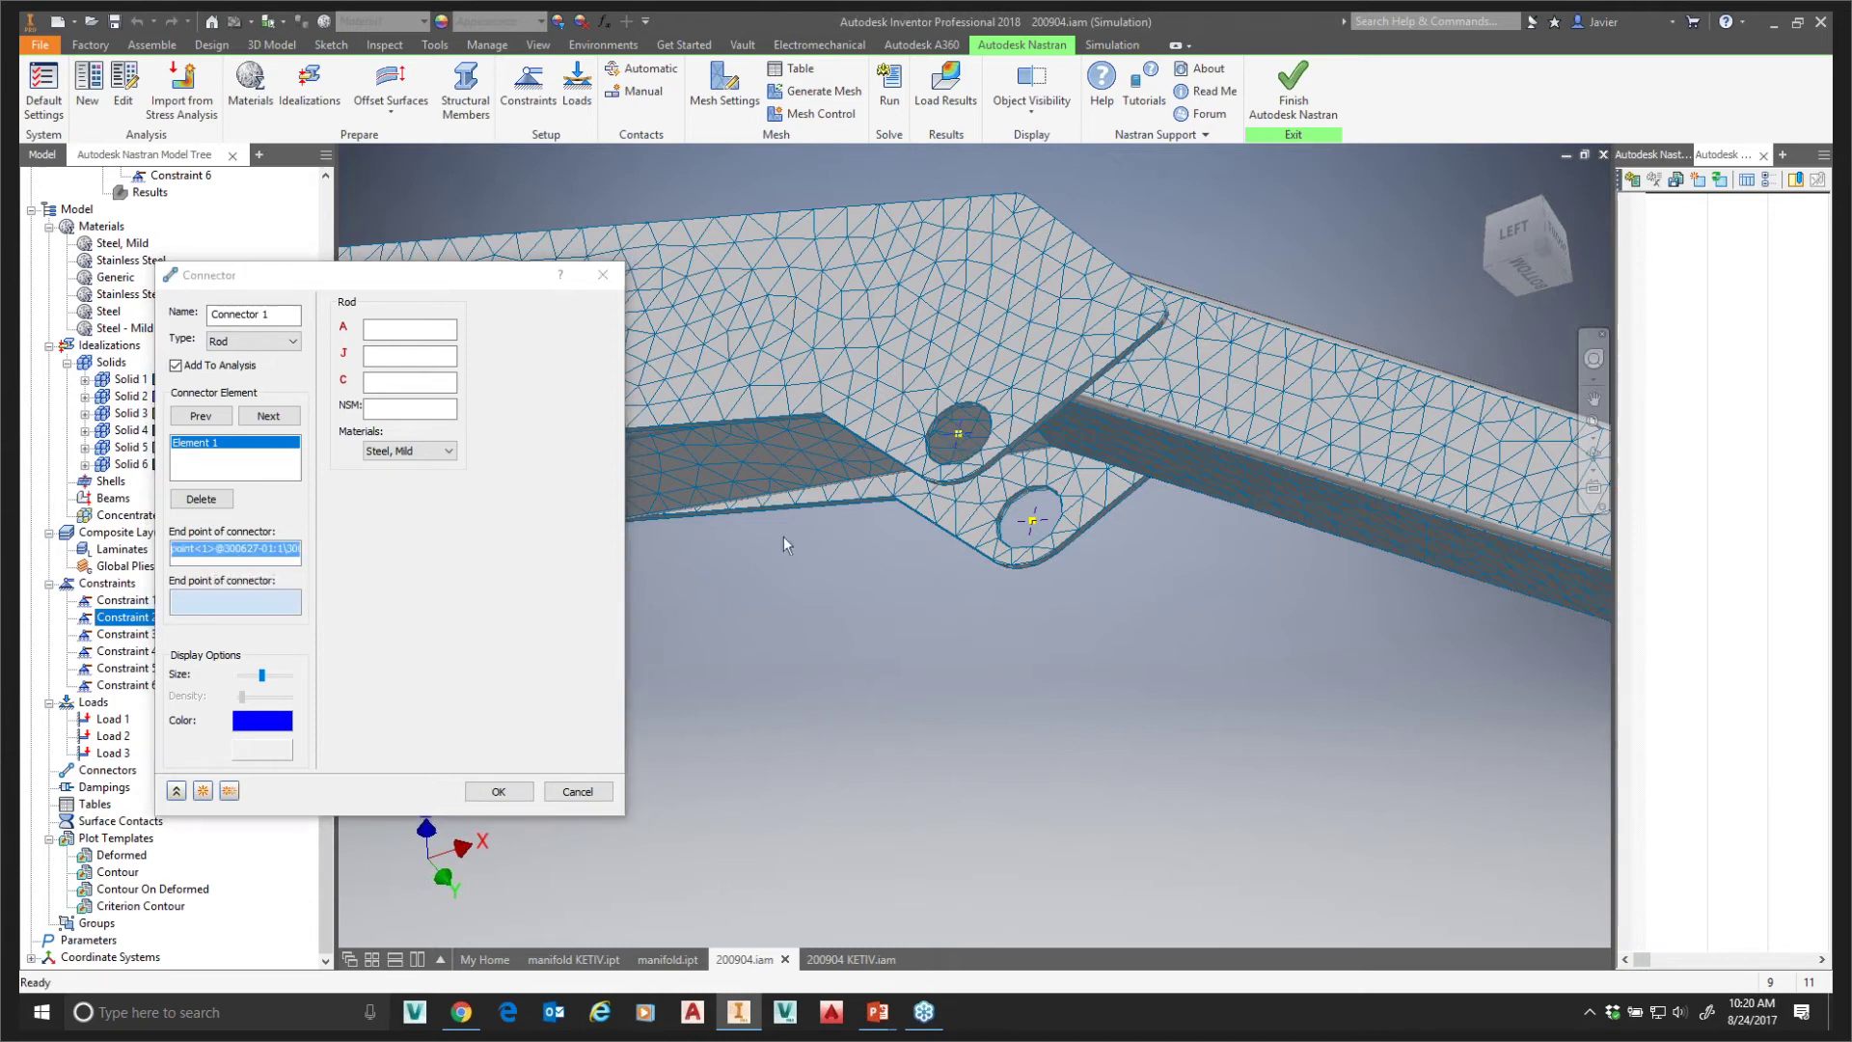
pyautogui.click(1032, 521)
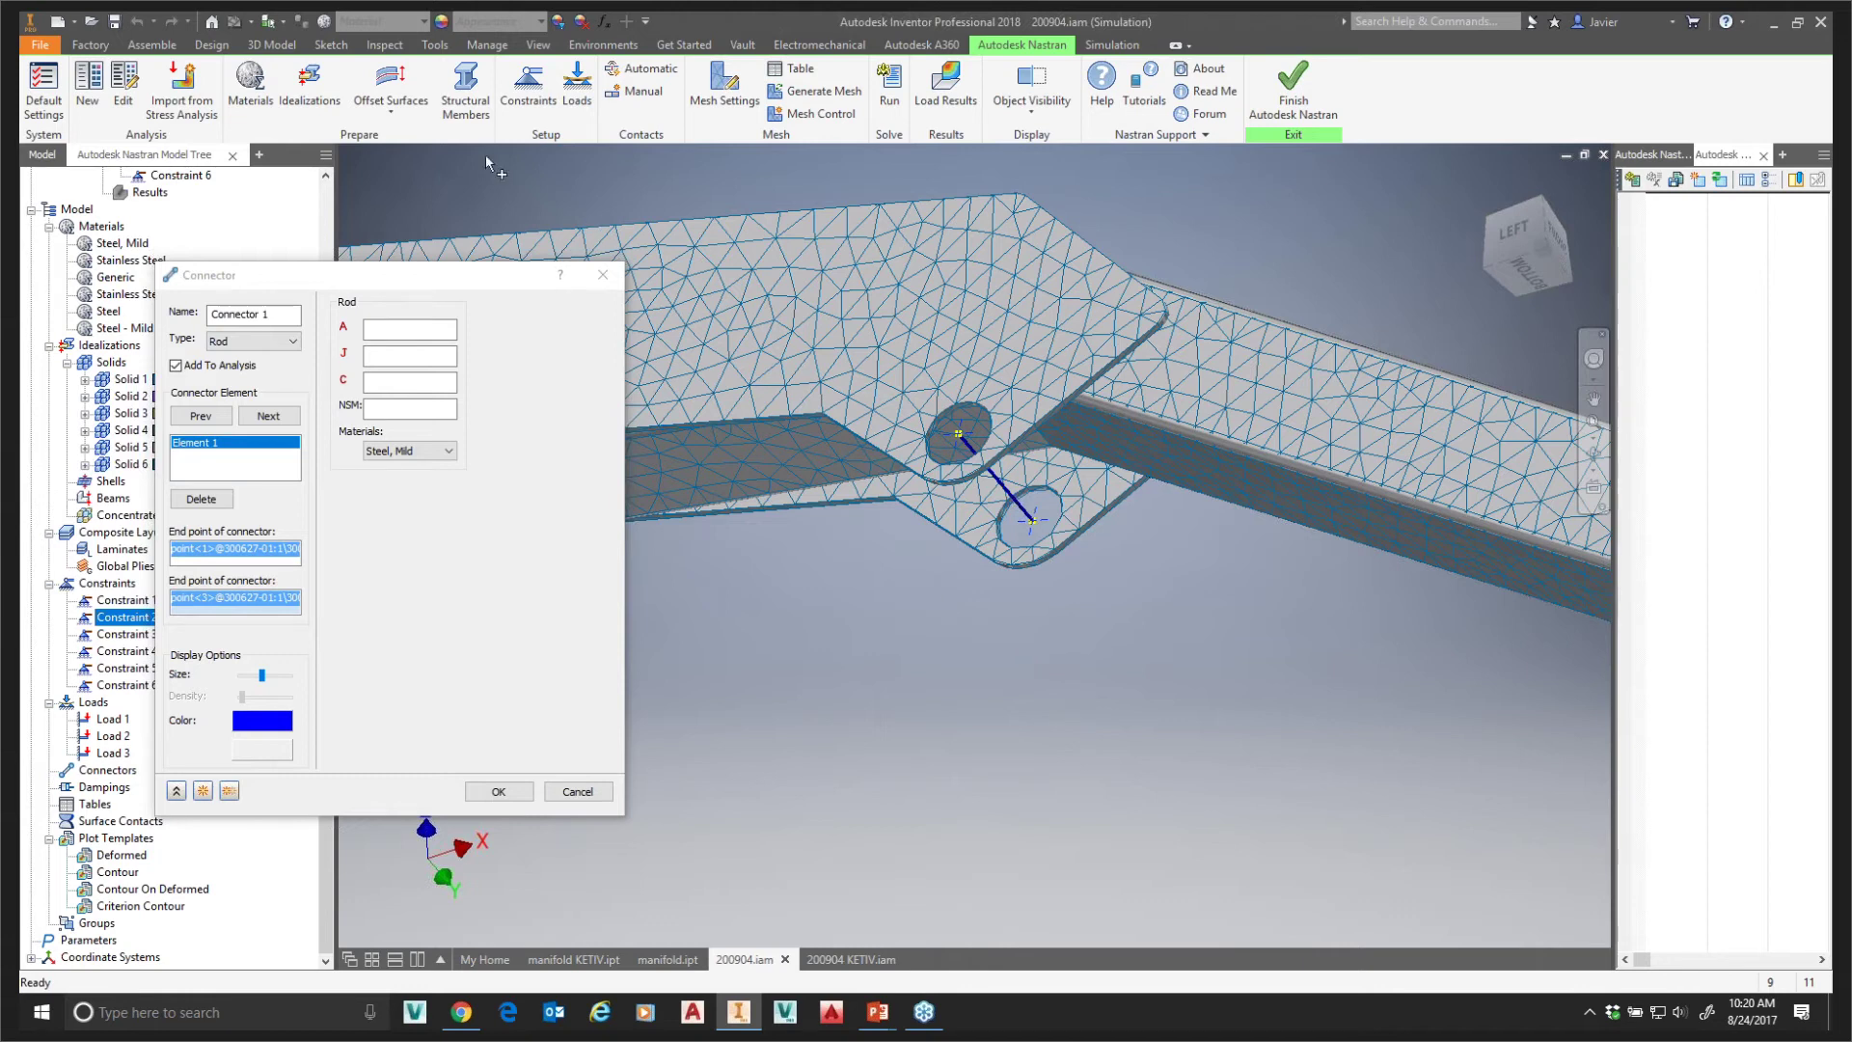
pyautogui.click(390, 330)
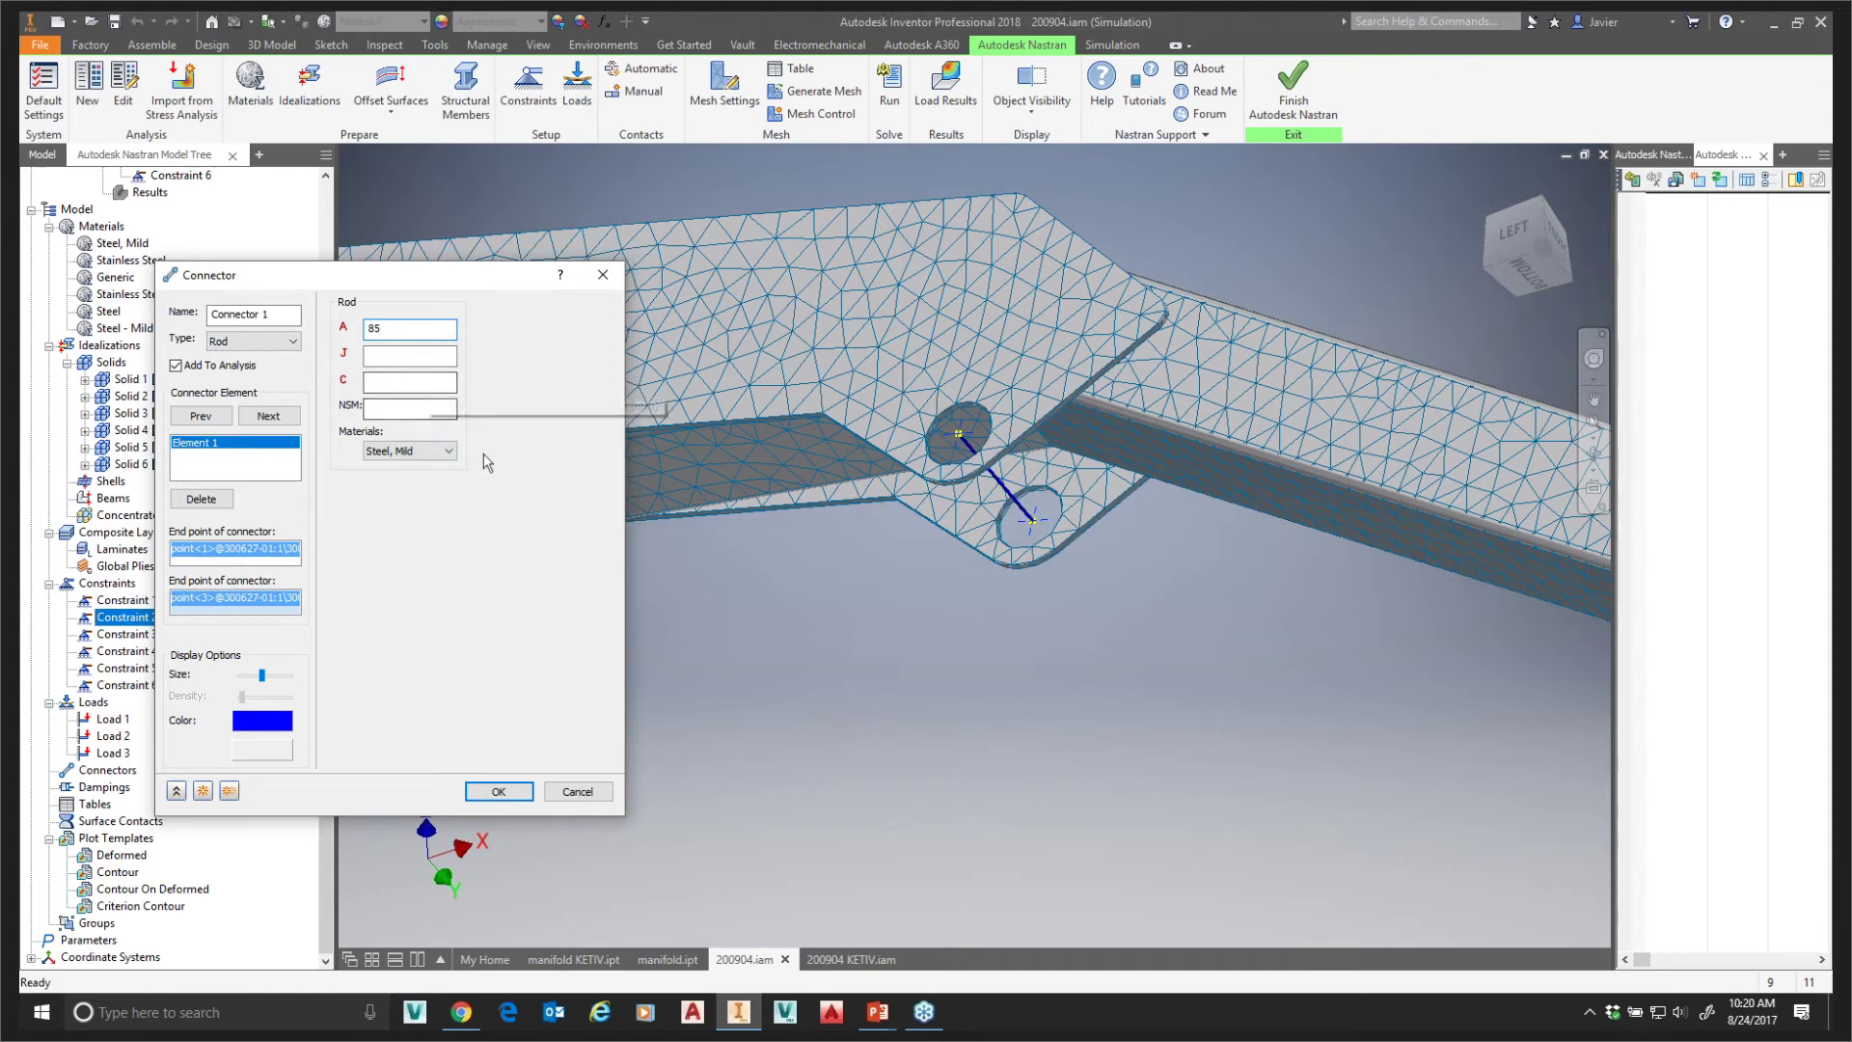
pyautogui.press('Tab')
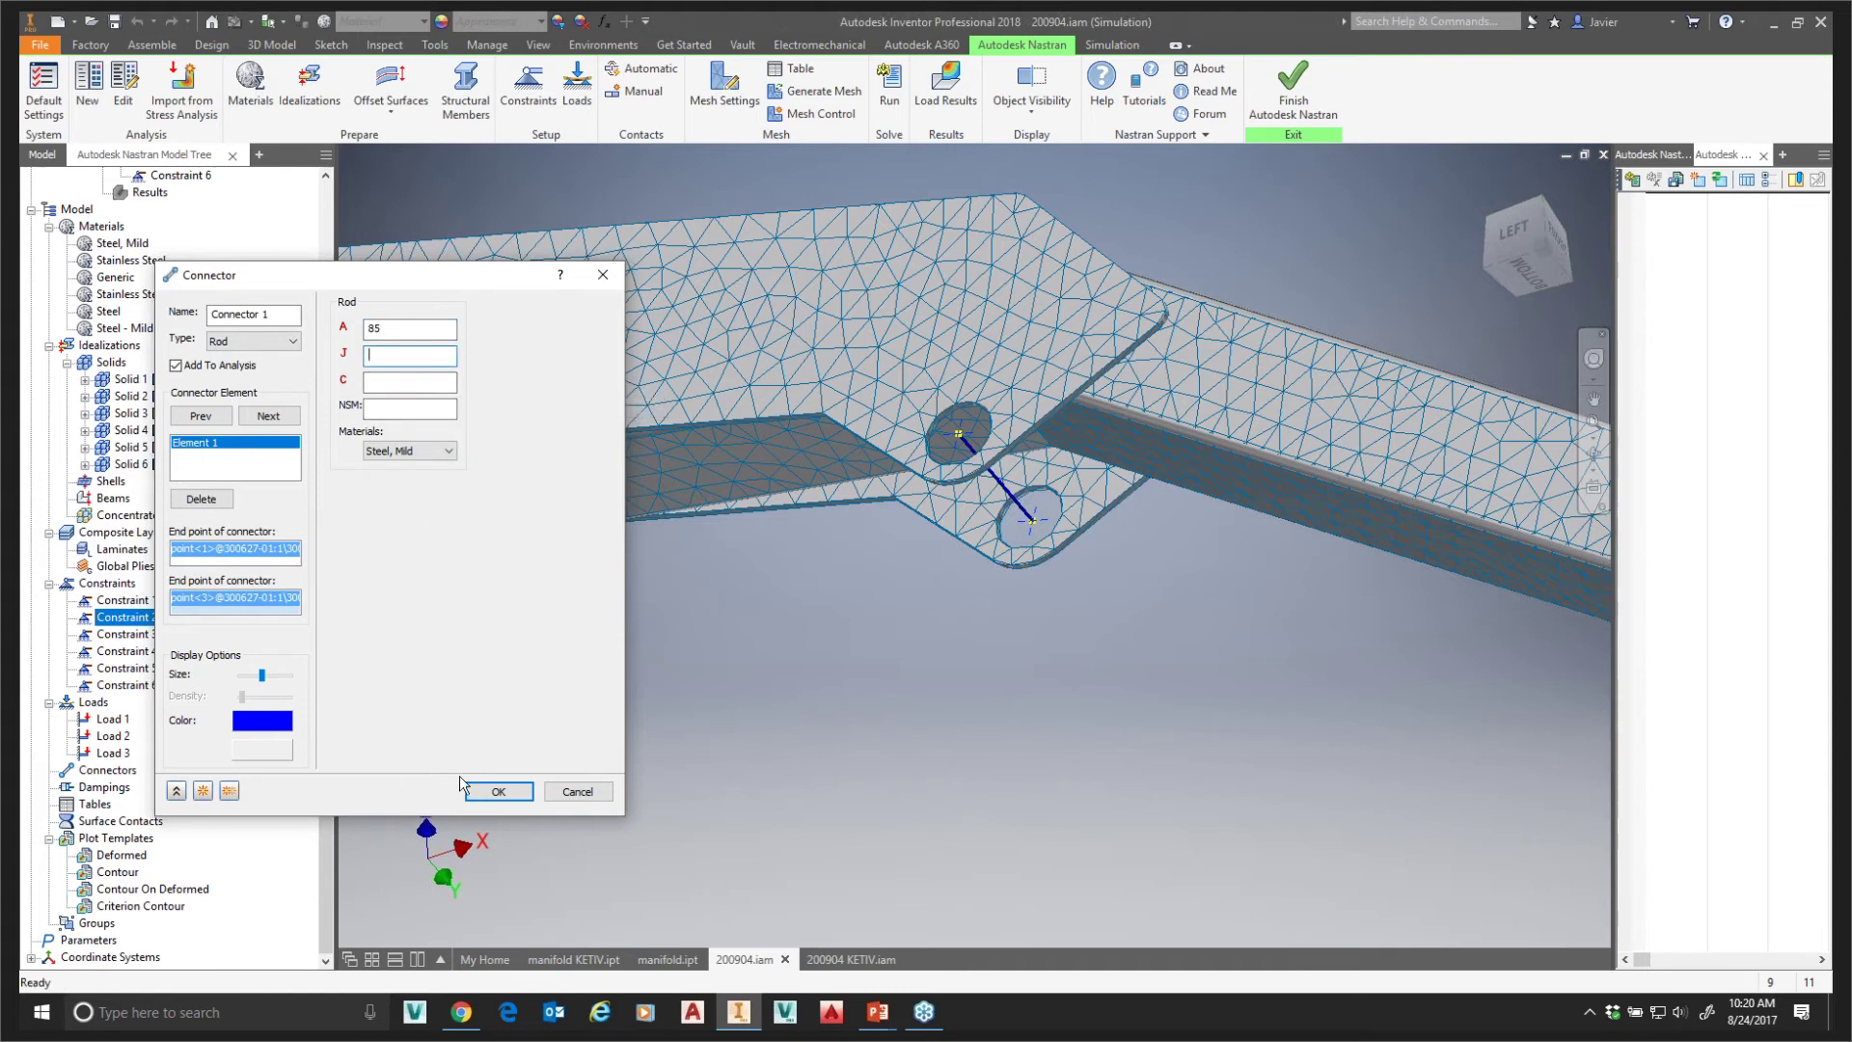
pyautogui.click(495, 791)
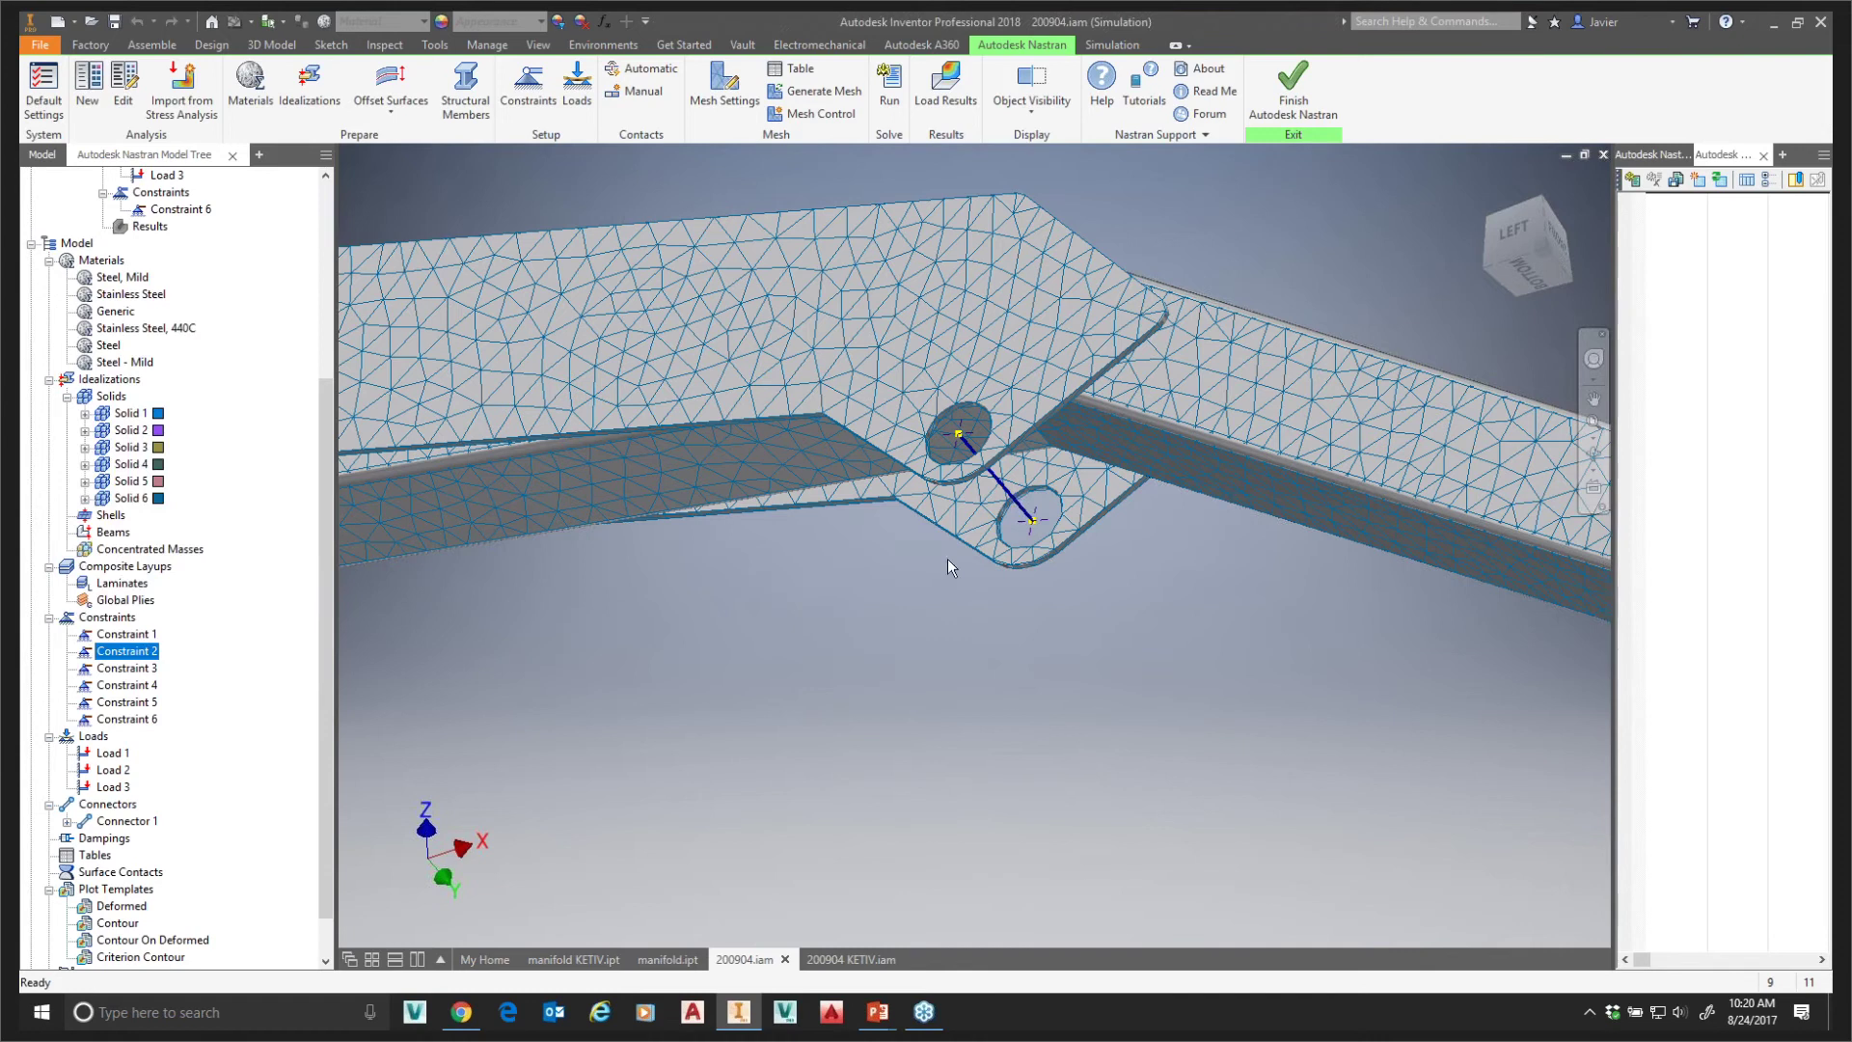
# - View the whole boom, collapse Analysis 1 in the model tree and examine its solve and results commands
pyautogui.scroll(3, 716, 685)
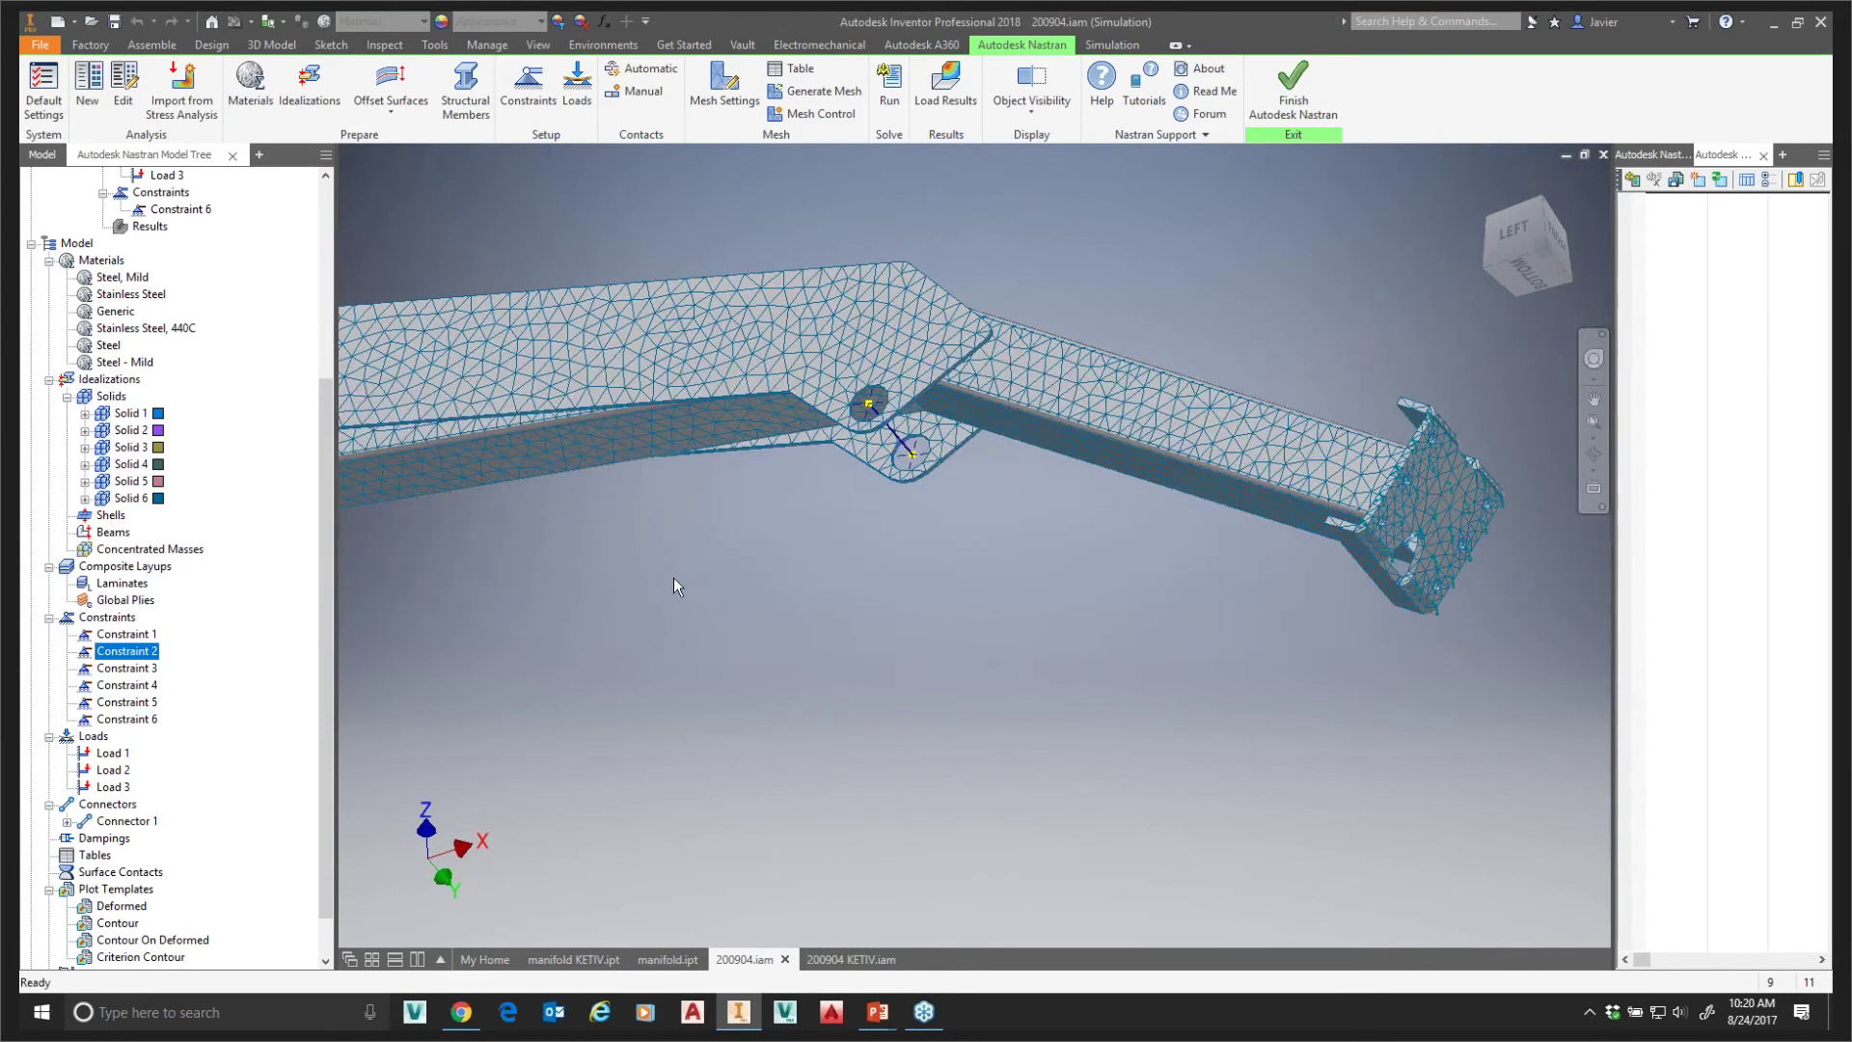
pyautogui.scroll(5, 689, 580)
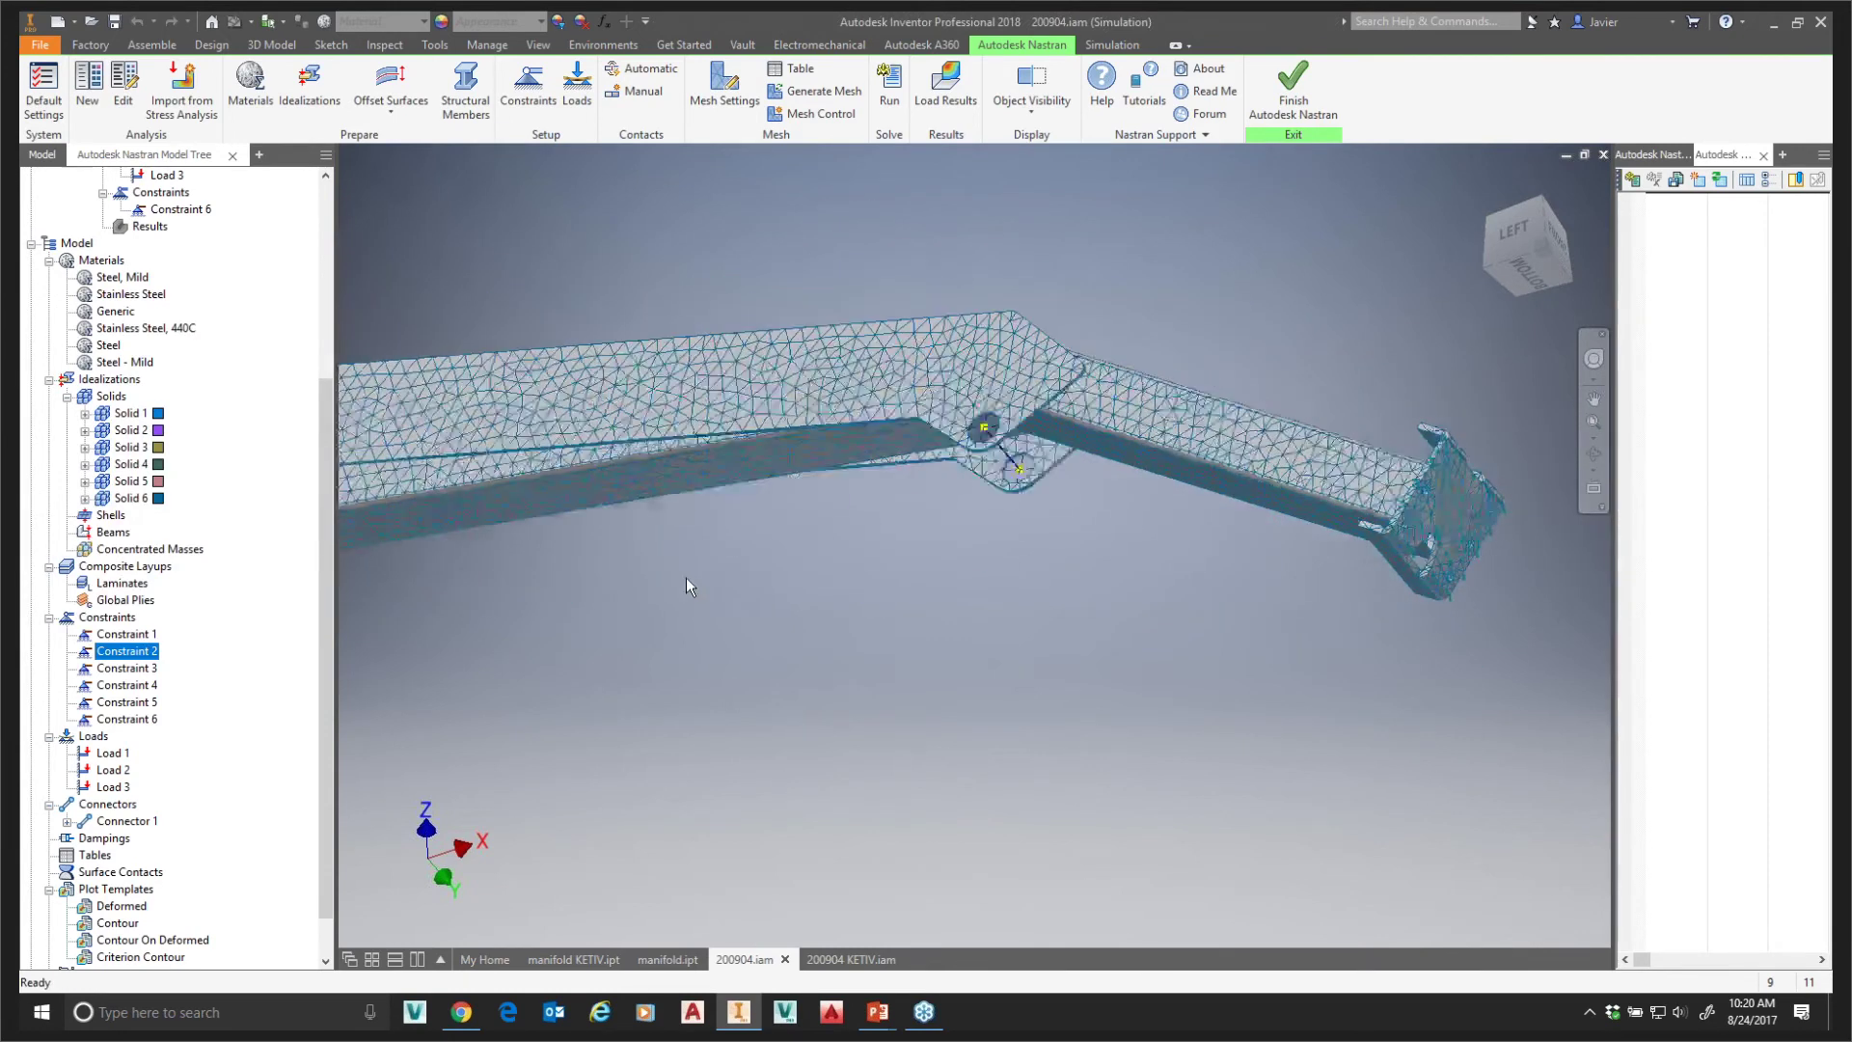
pyautogui.click(1486, 186)
pyautogui.click(109, 379)
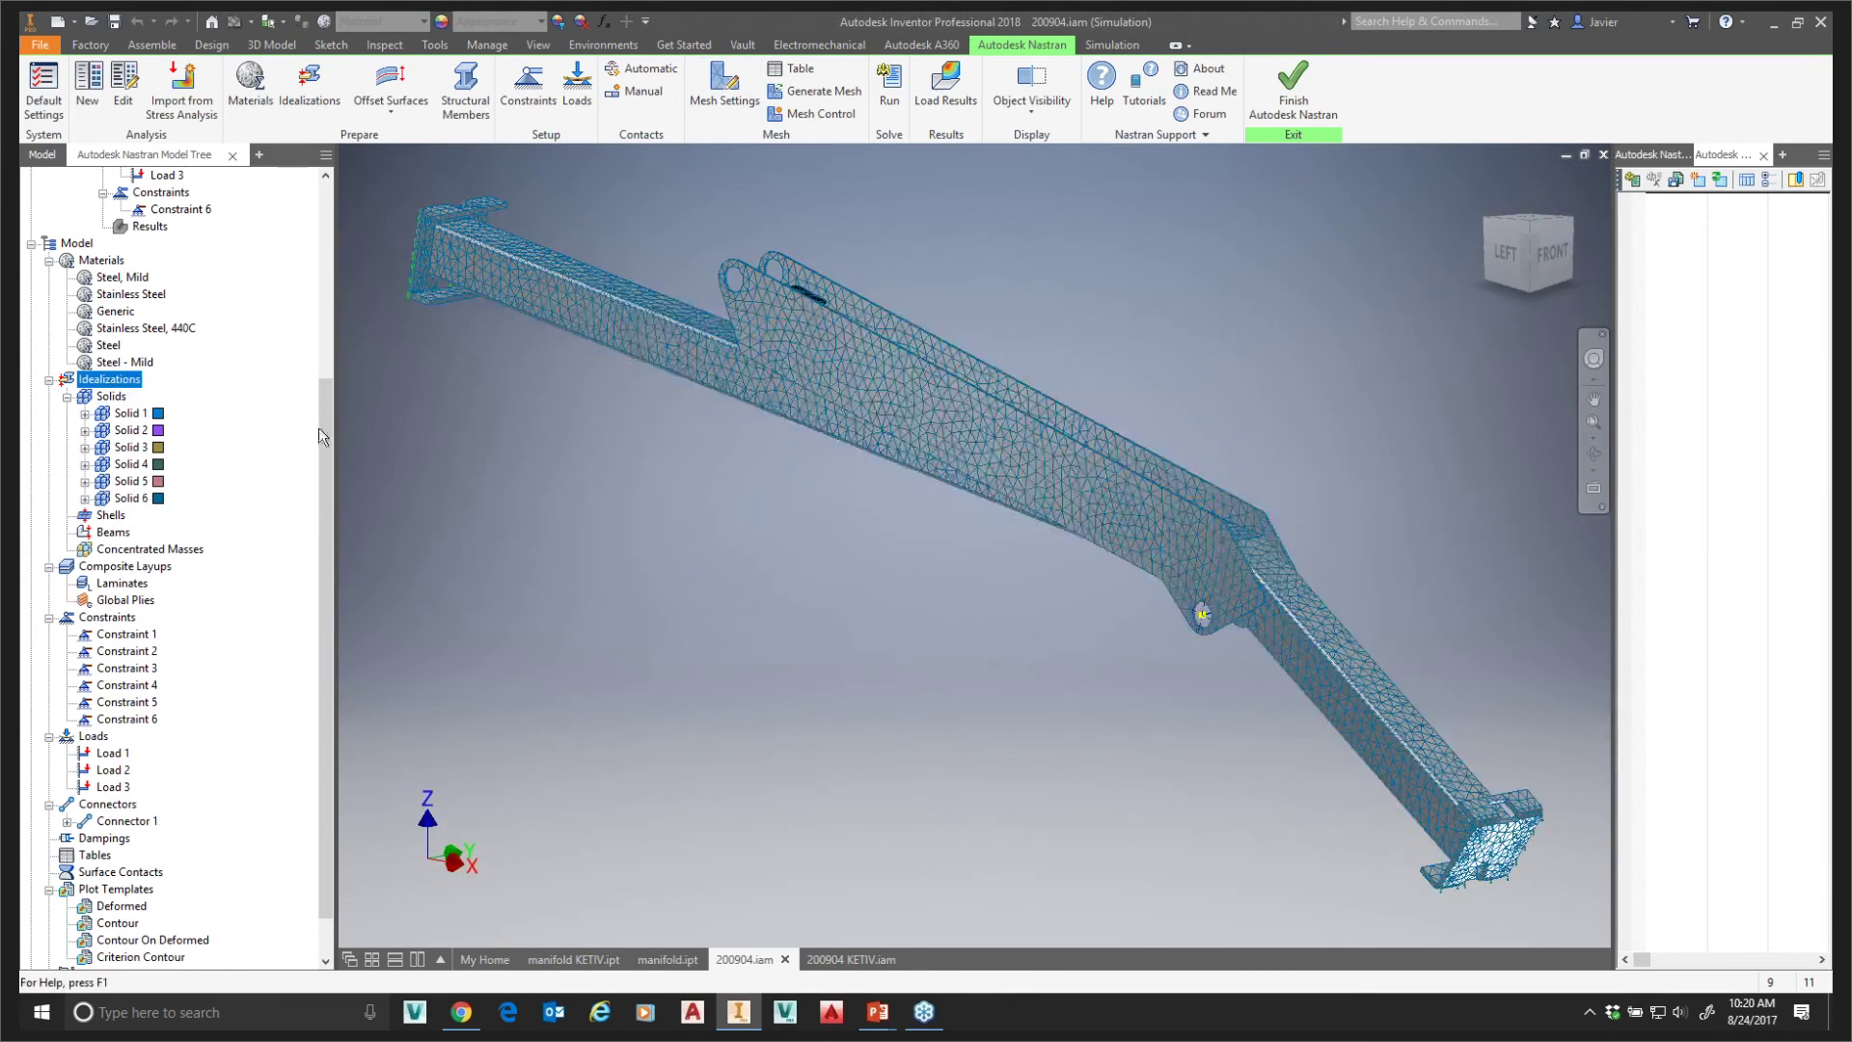
pyautogui.moveTo(322, 426); pyautogui.dragTo(334, 193)
pyautogui.click(55, 214)
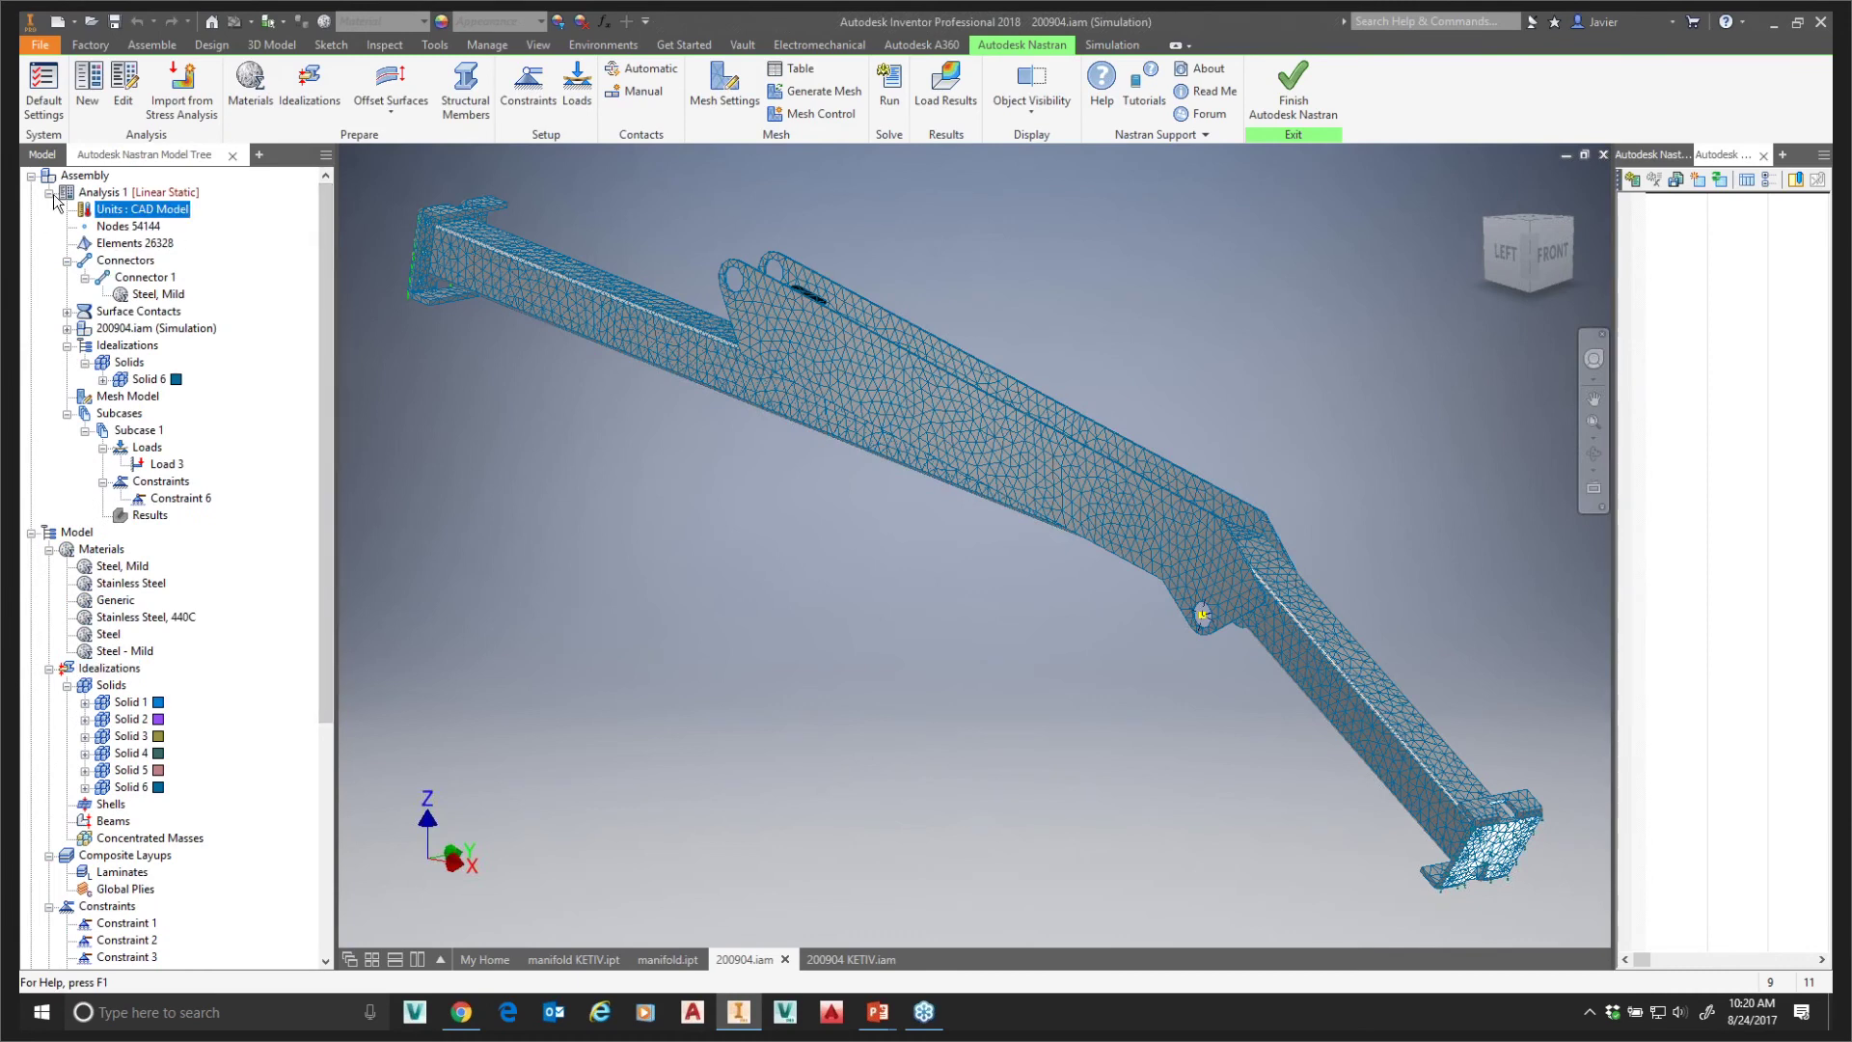
pyautogui.click(49, 193)
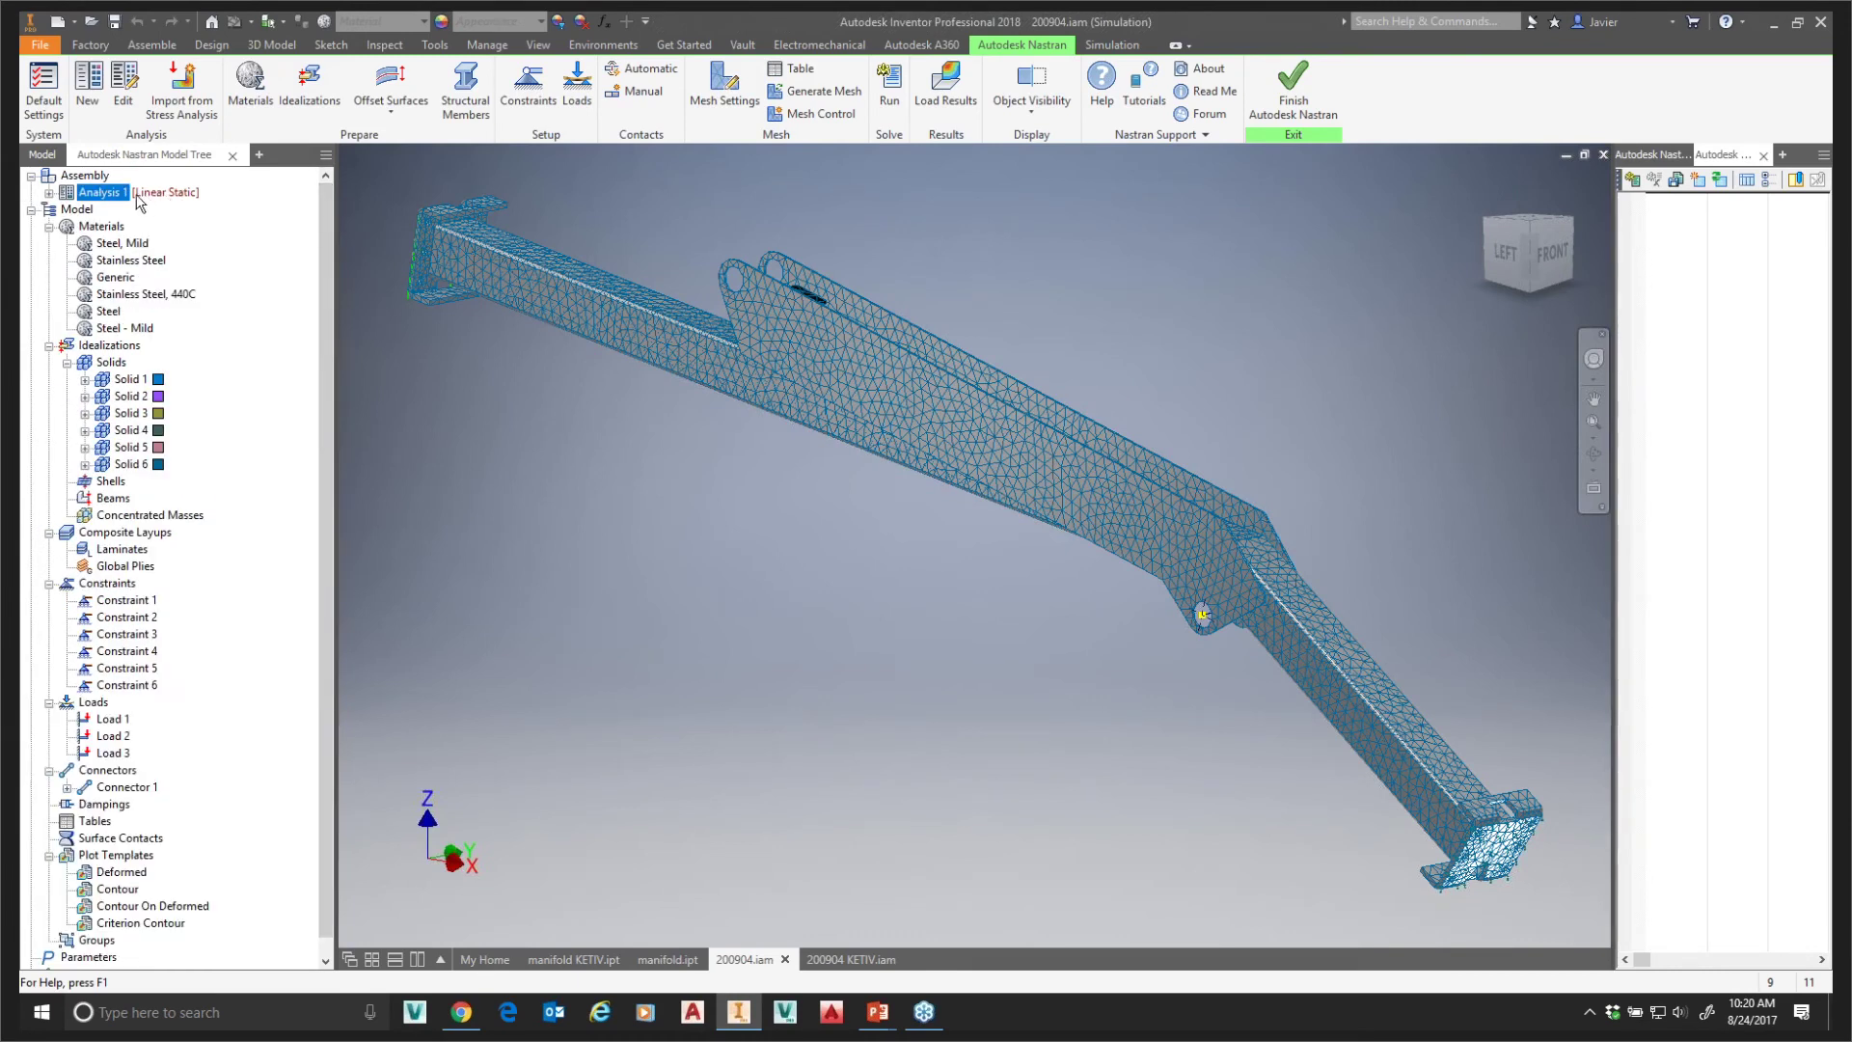
pyautogui.rightClick(137, 192)
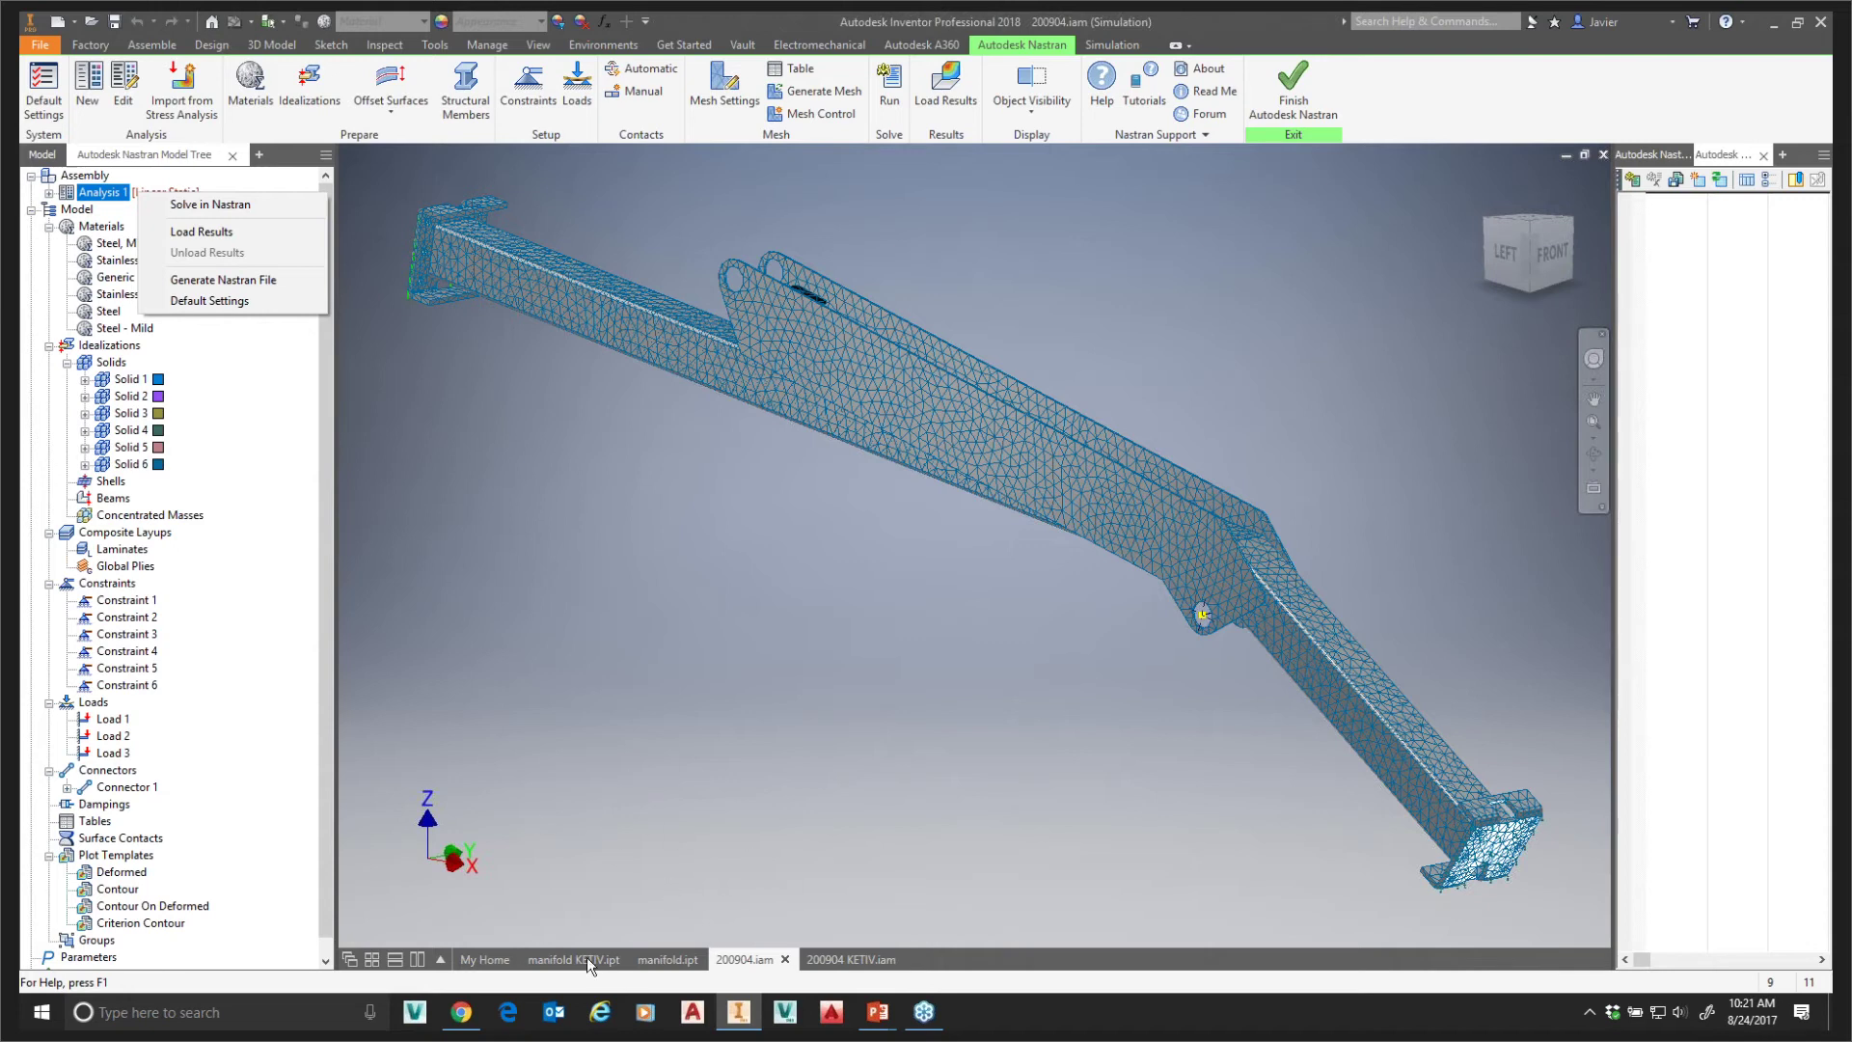
# - Switch to the 200904 KETIV assembly and bring its meshed boom with loads and constraints into close view
pyautogui.click(844, 959)
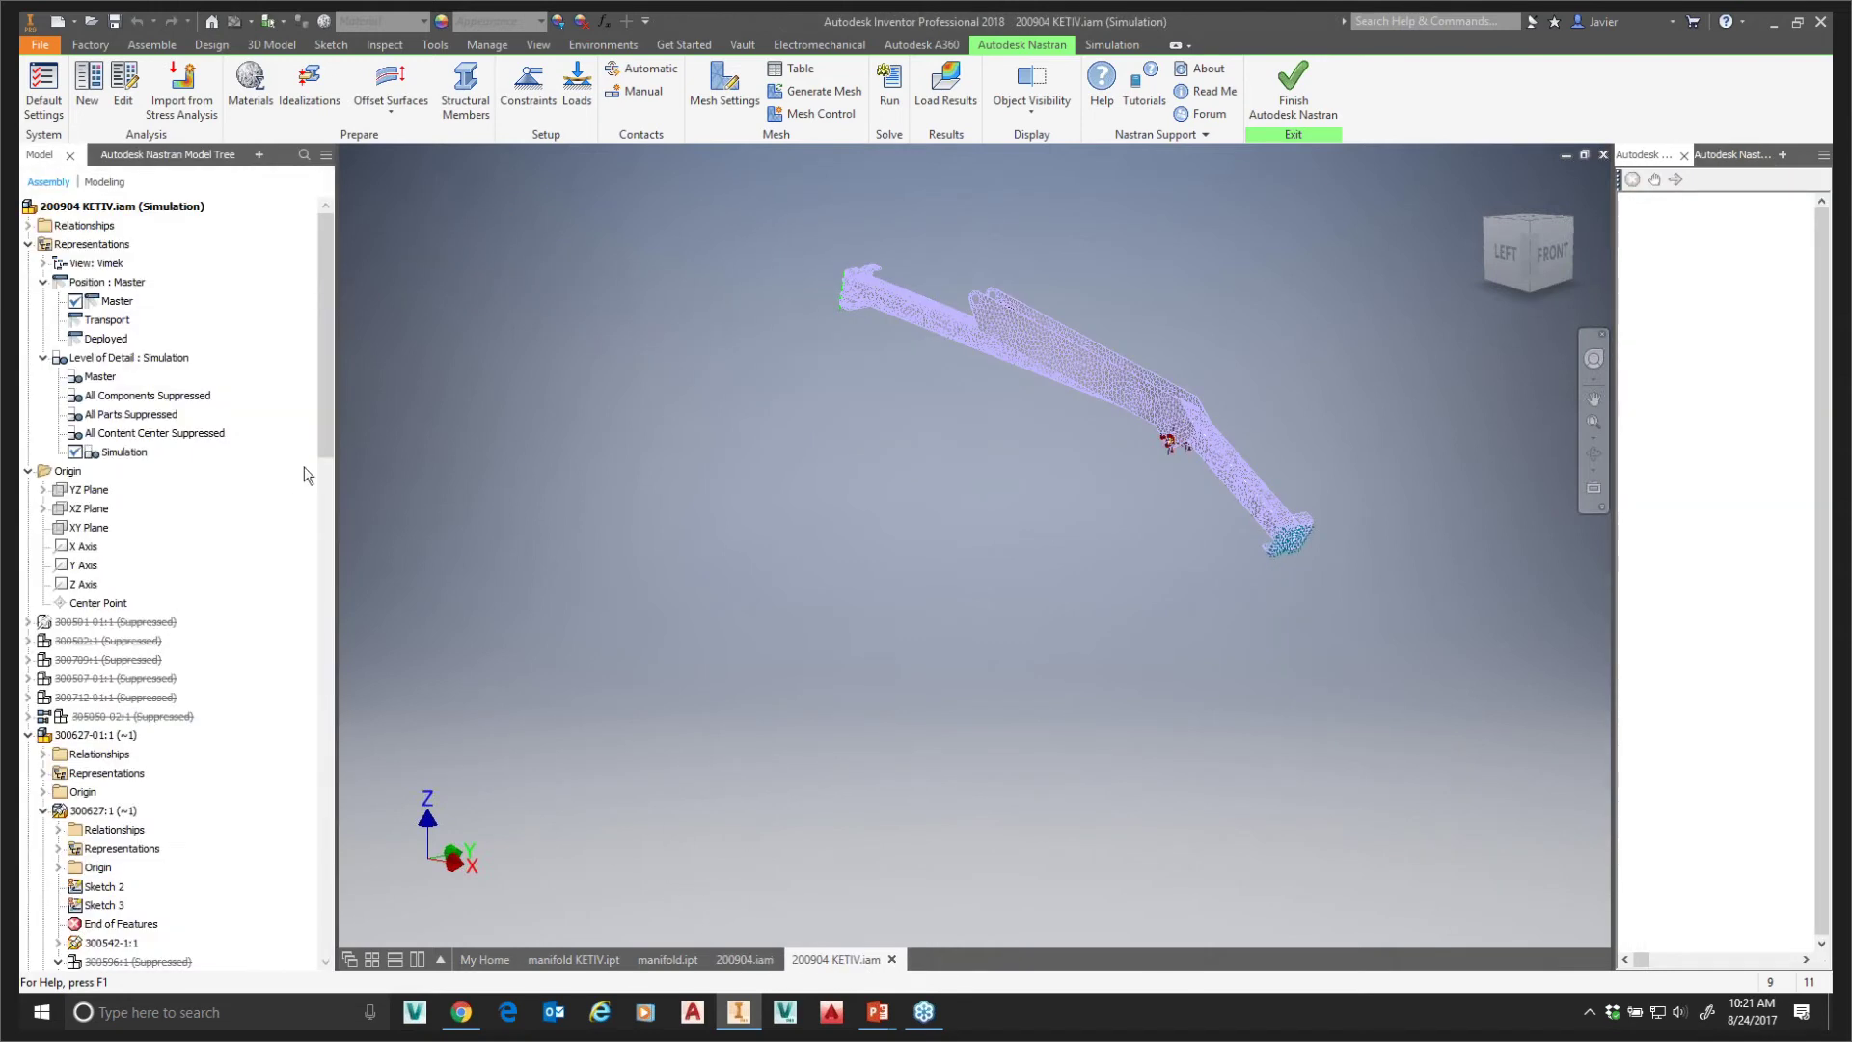
pyautogui.moveTo(968, 390); pyautogui.dragTo(783, 532, button='middle')
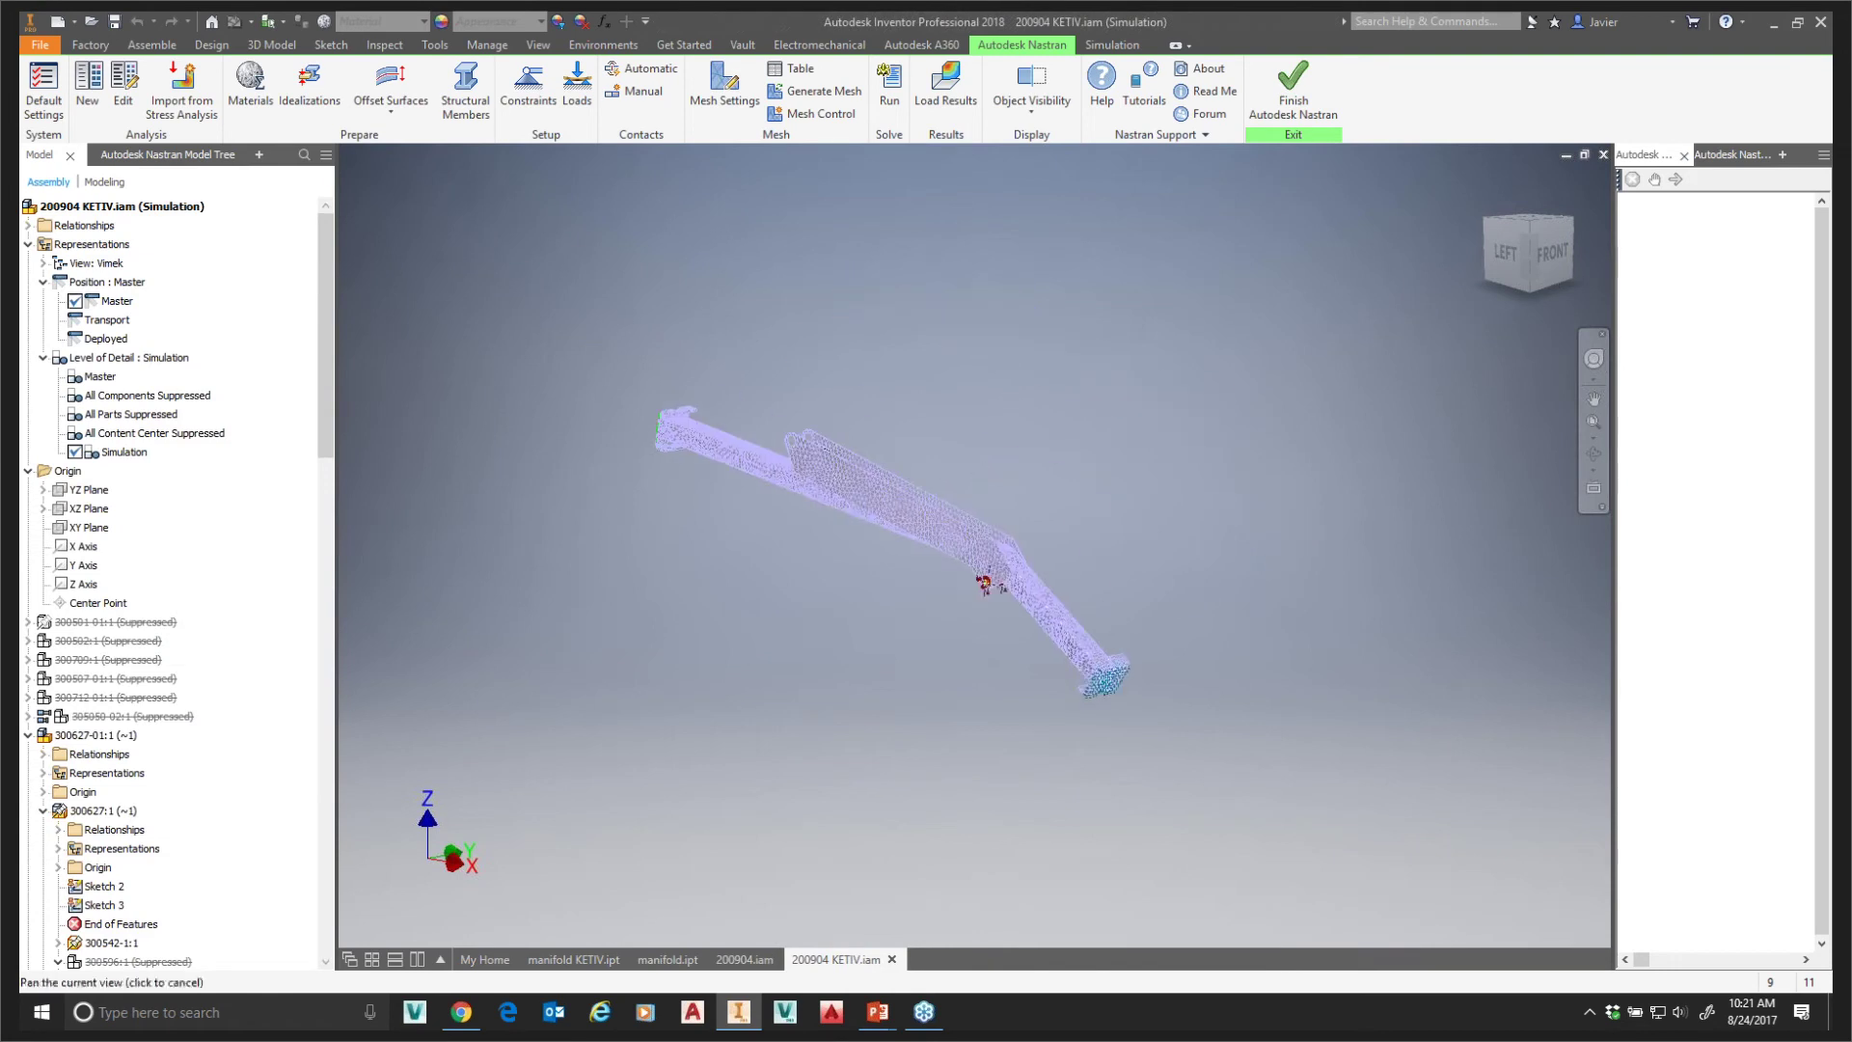
pyautogui.scroll(3, 748, 617)
pyautogui.scroll(-7, 749, 617)
pyautogui.moveTo(615, 294); pyautogui.dragTo(589, 316, button='middle')
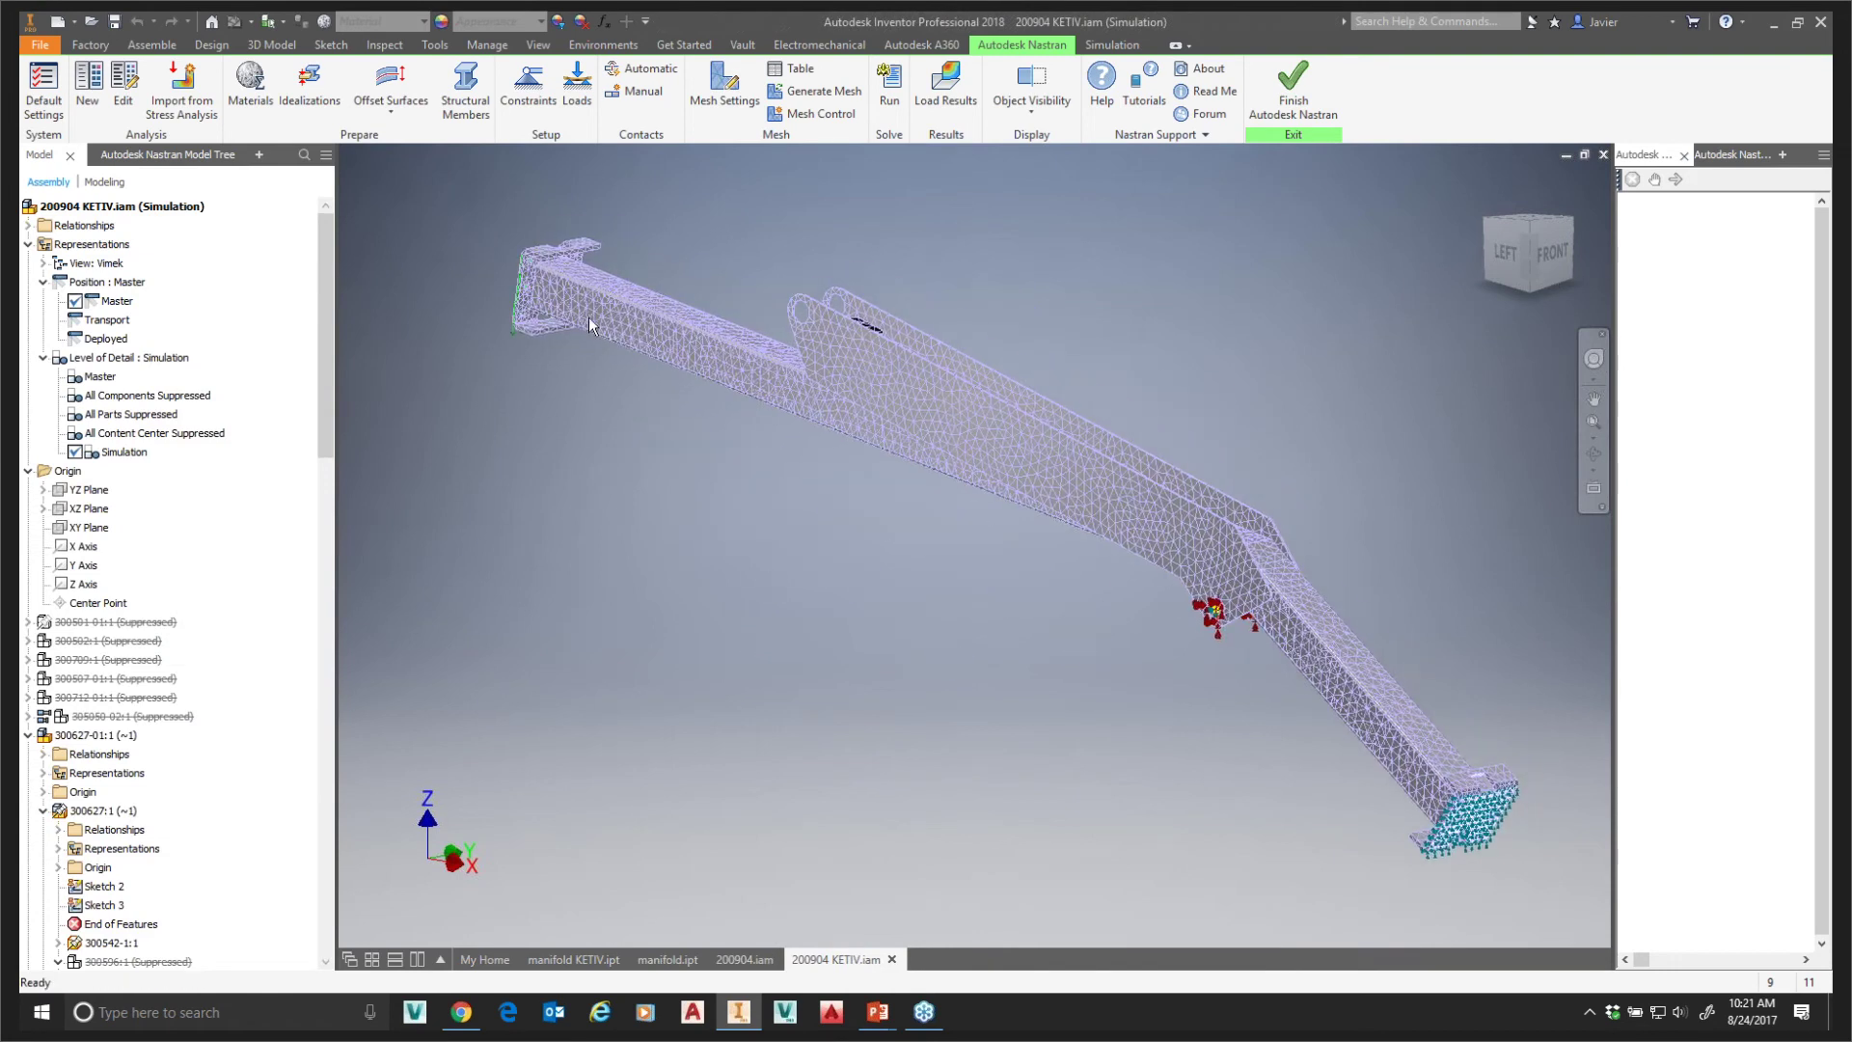
pyautogui.click(603, 45)
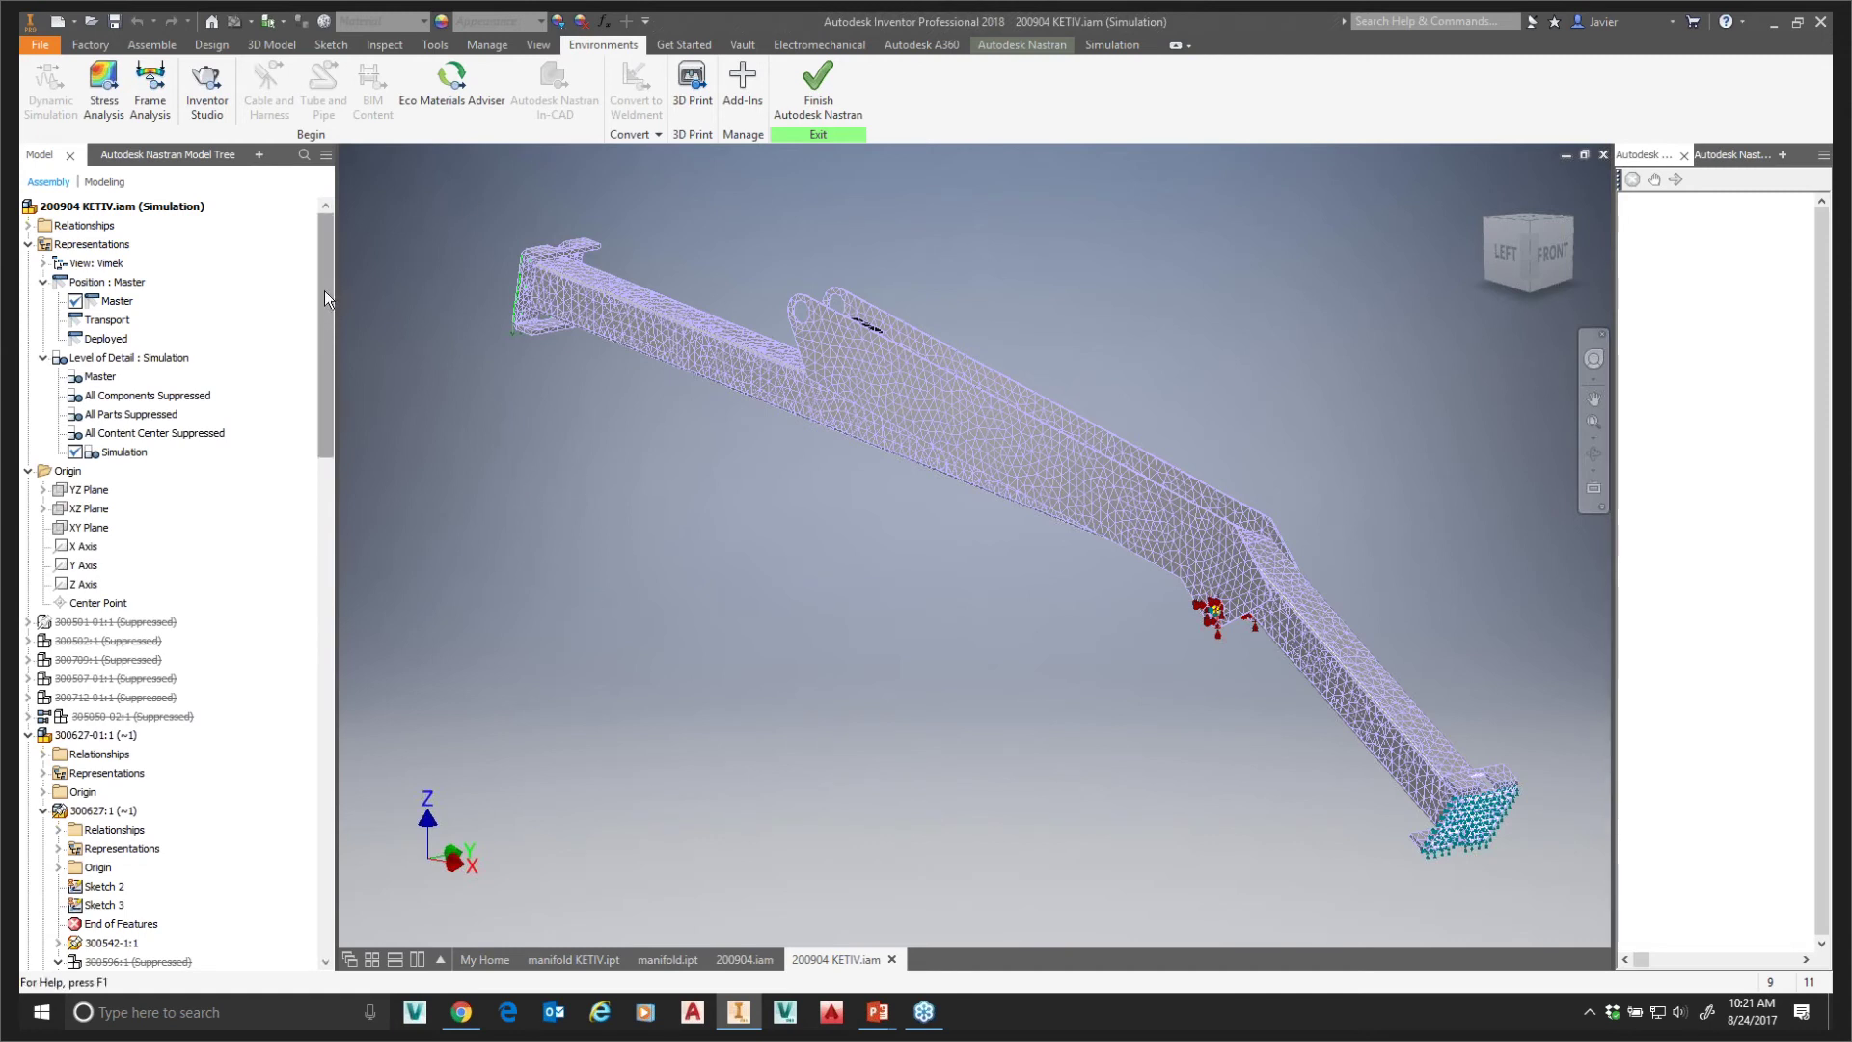
# - Show the Nastran model tree of the 200904 KETIV assembly and activate the linear static Analysis 1 instead of Analysis 2
pyautogui.click(167, 154)
pyautogui.moveTo(325, 508); pyautogui.dragTo(321, 220)
pyautogui.click(125, 277)
pyautogui.click(101, 193)
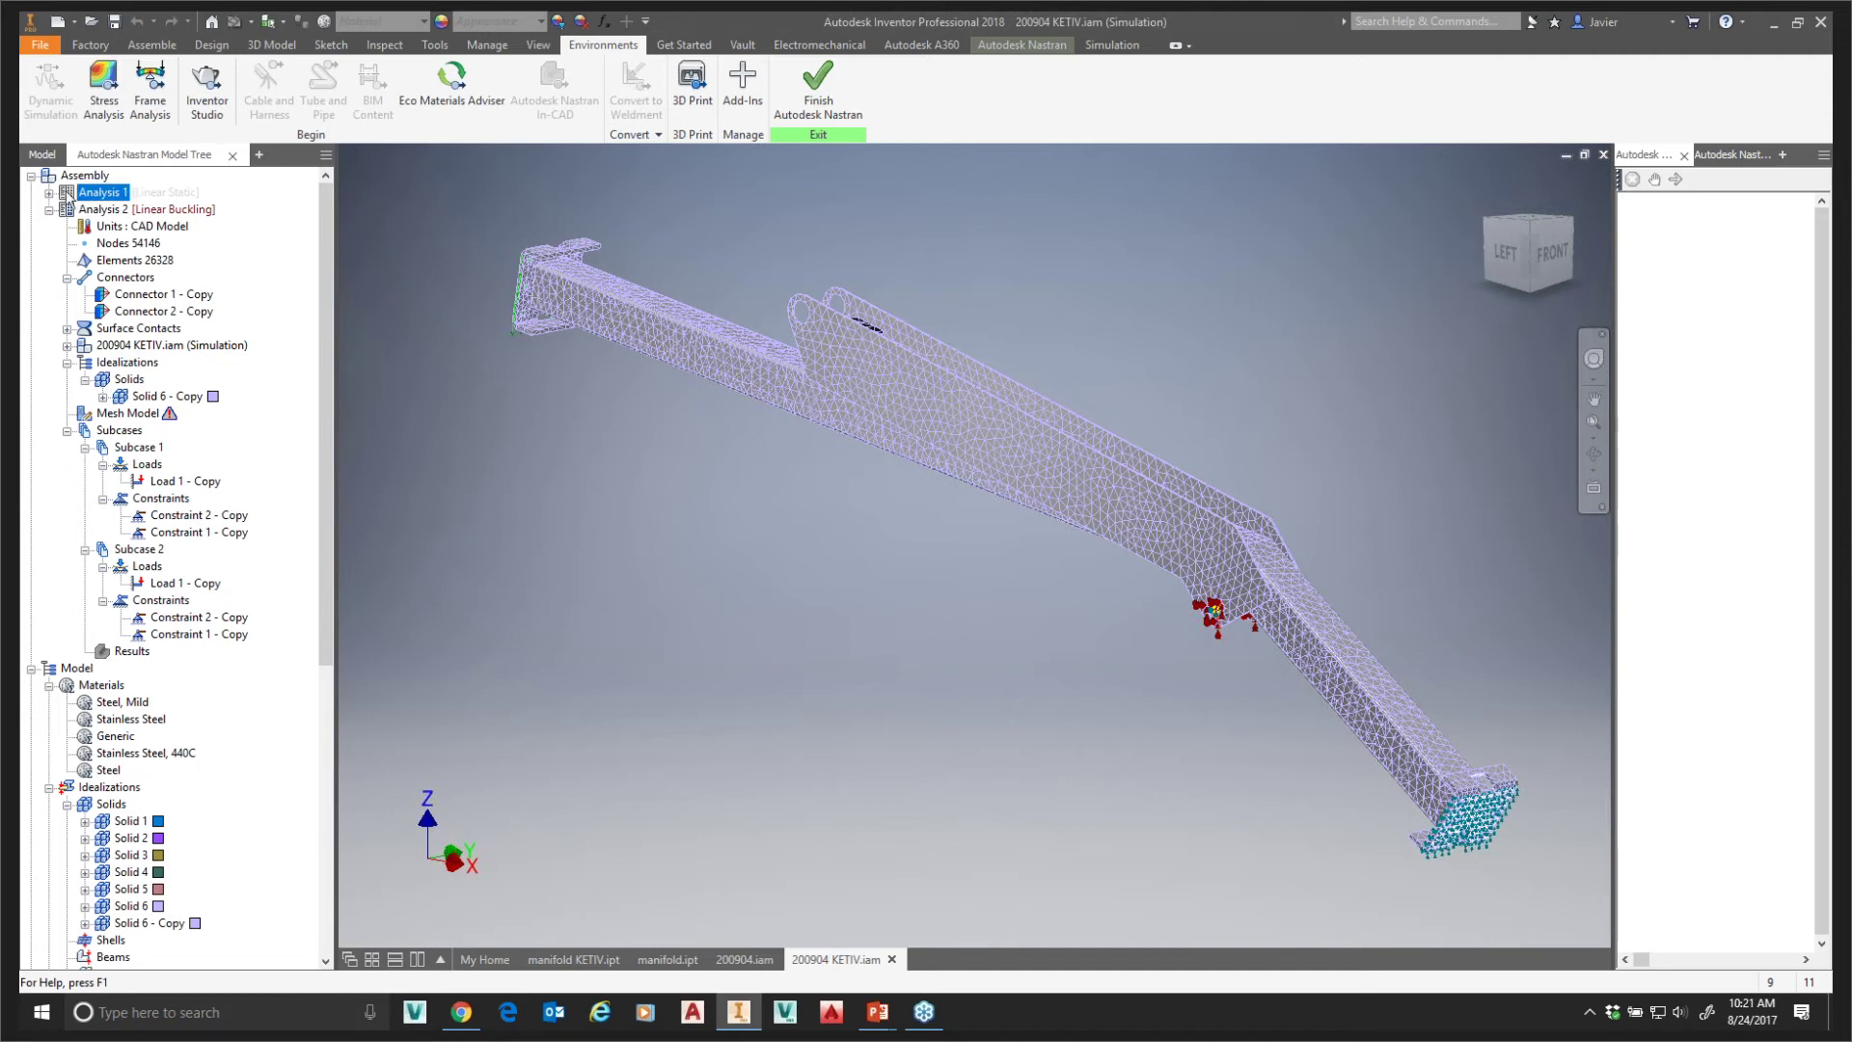
pyautogui.rightClick(66, 190)
pyautogui.click(338, 261)
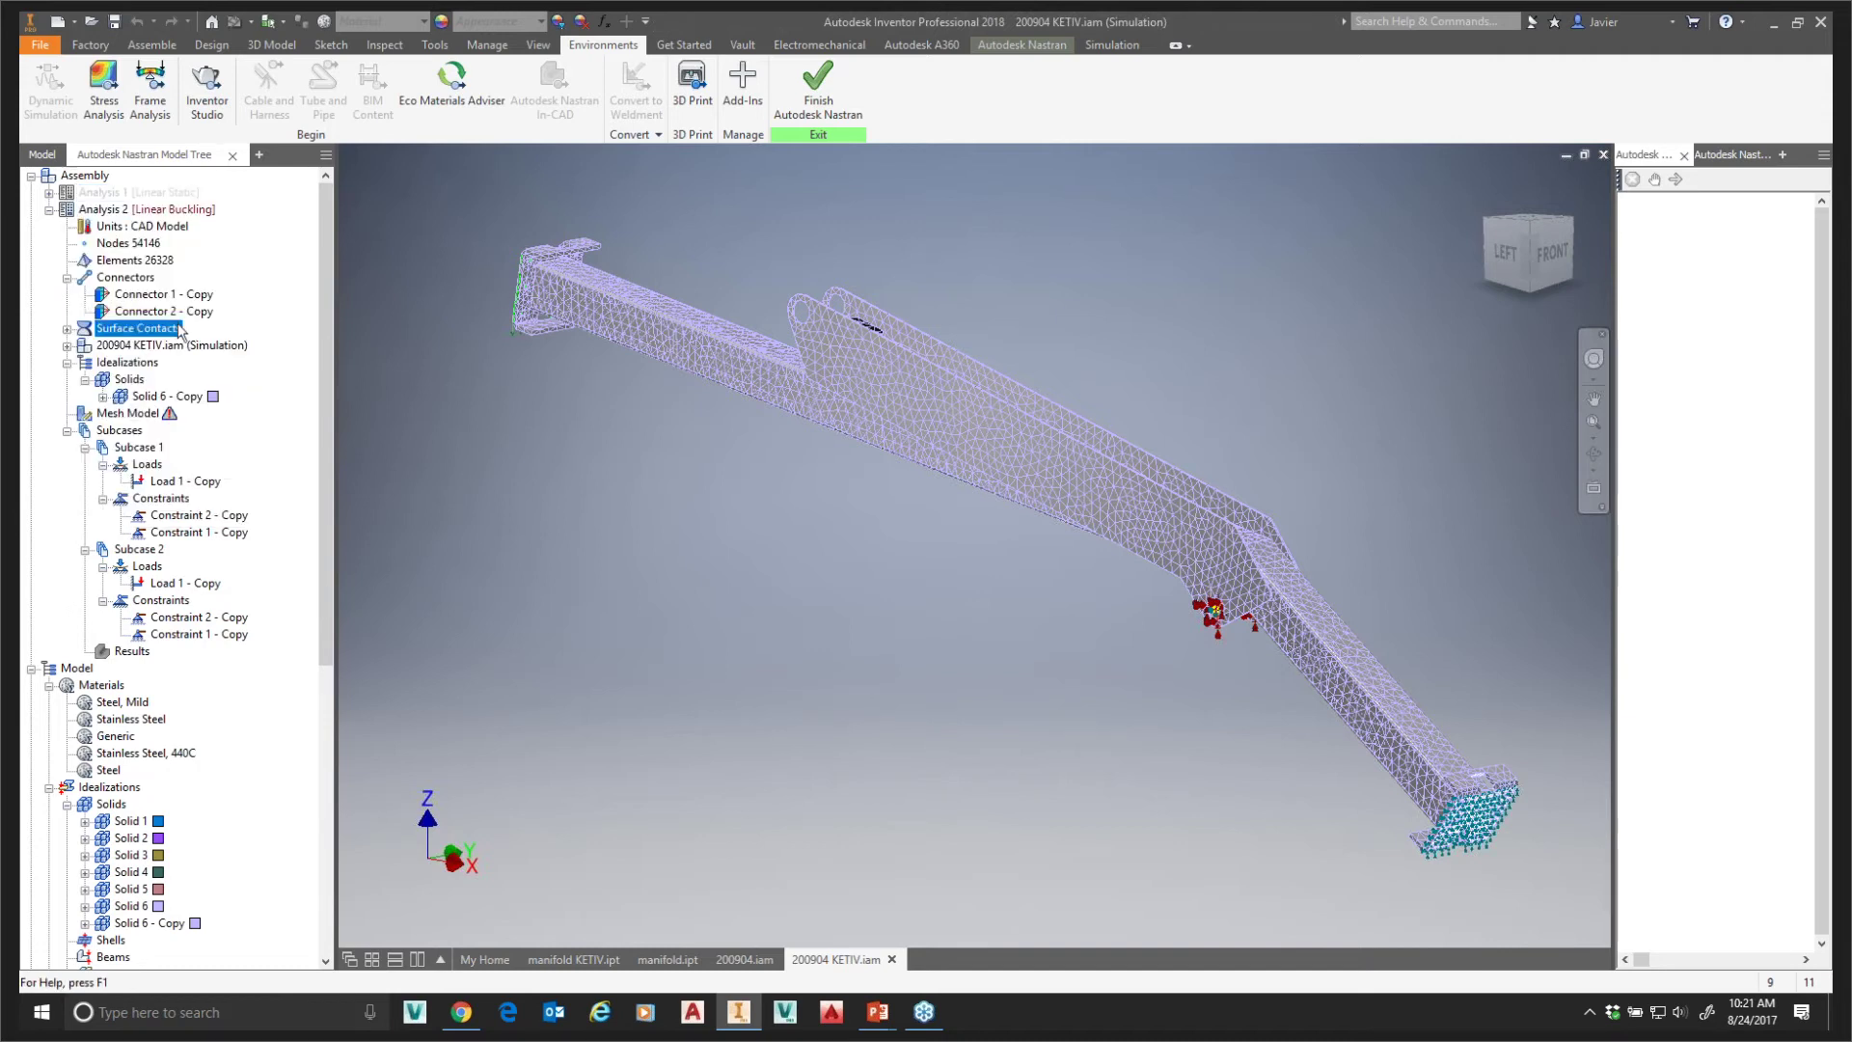
pyautogui.rightClick(82, 193)
pyautogui.click(176, 369)
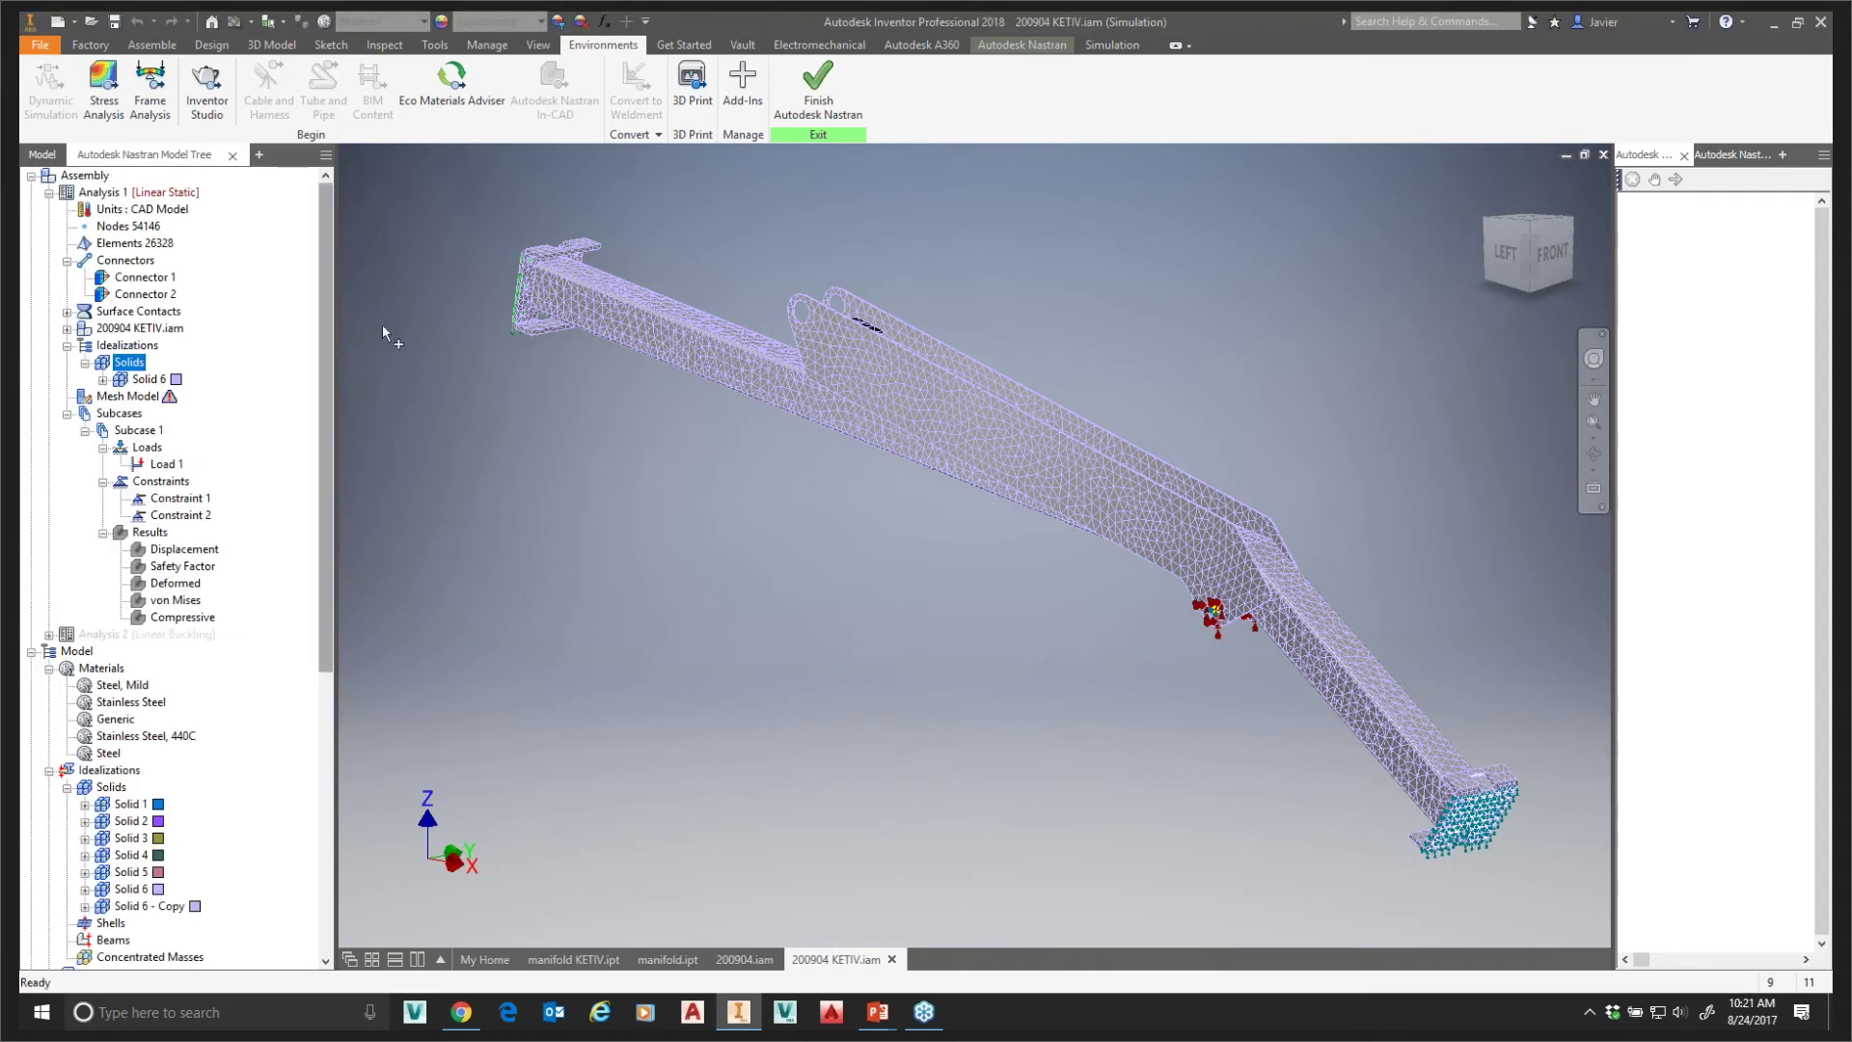
pyautogui.moveTo(328, 311); pyautogui.dragTo(318, 645)
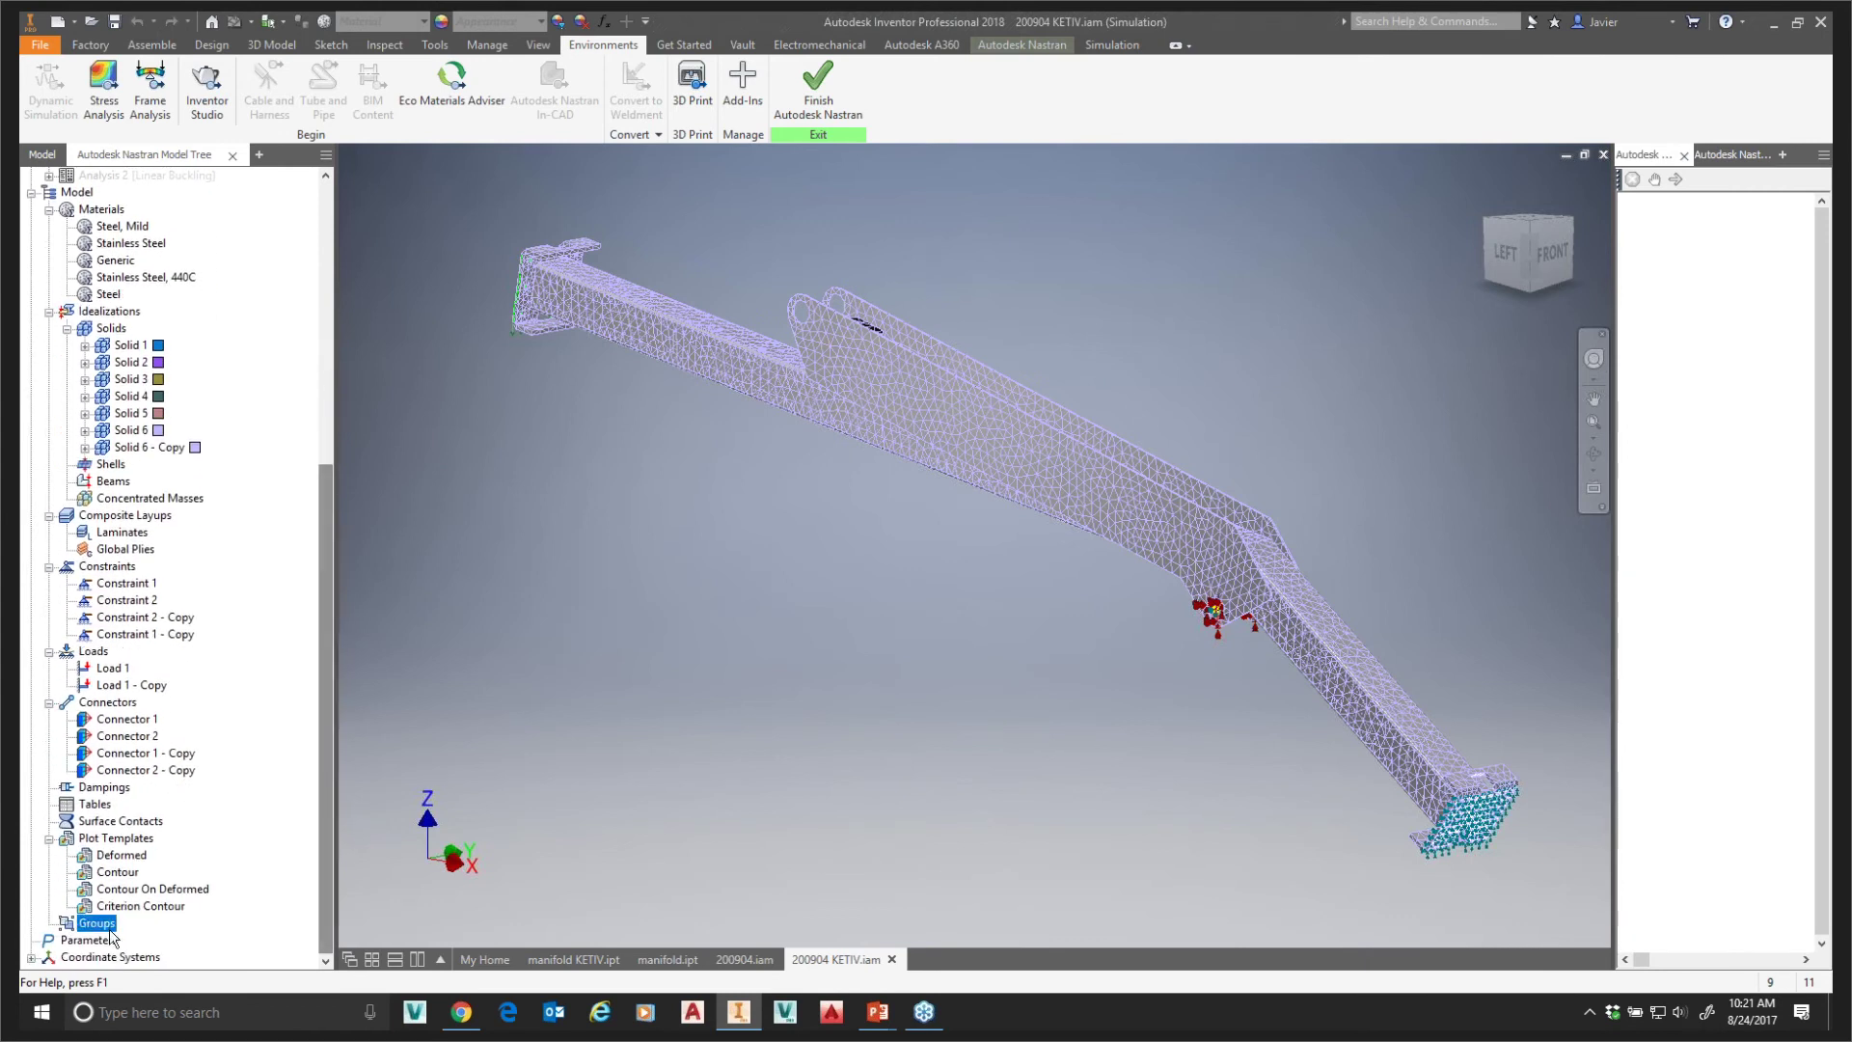
pyautogui.click(183, 770)
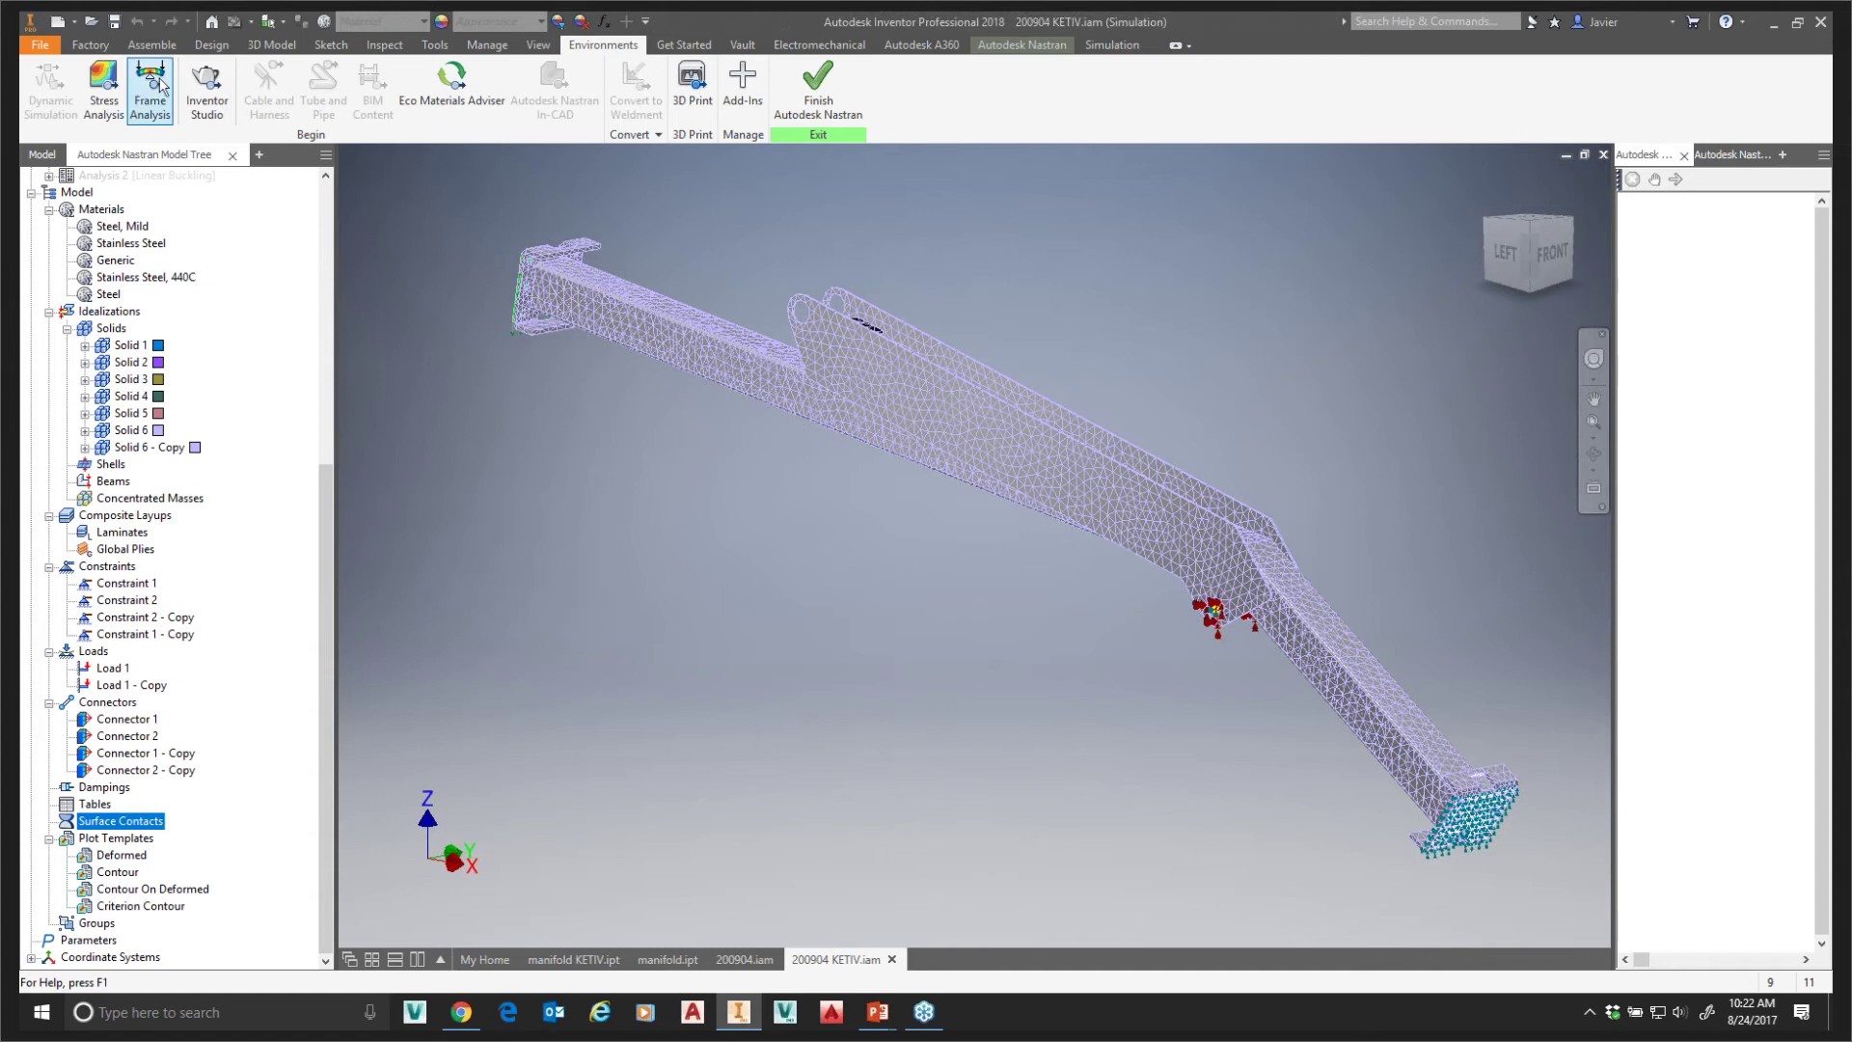
# - Load the solved Analysis 1 results from uosc7m5kl.FNO in the Buckling Demo dataset's 200904 KETIV FEA folder
pyautogui.click(1020, 46)
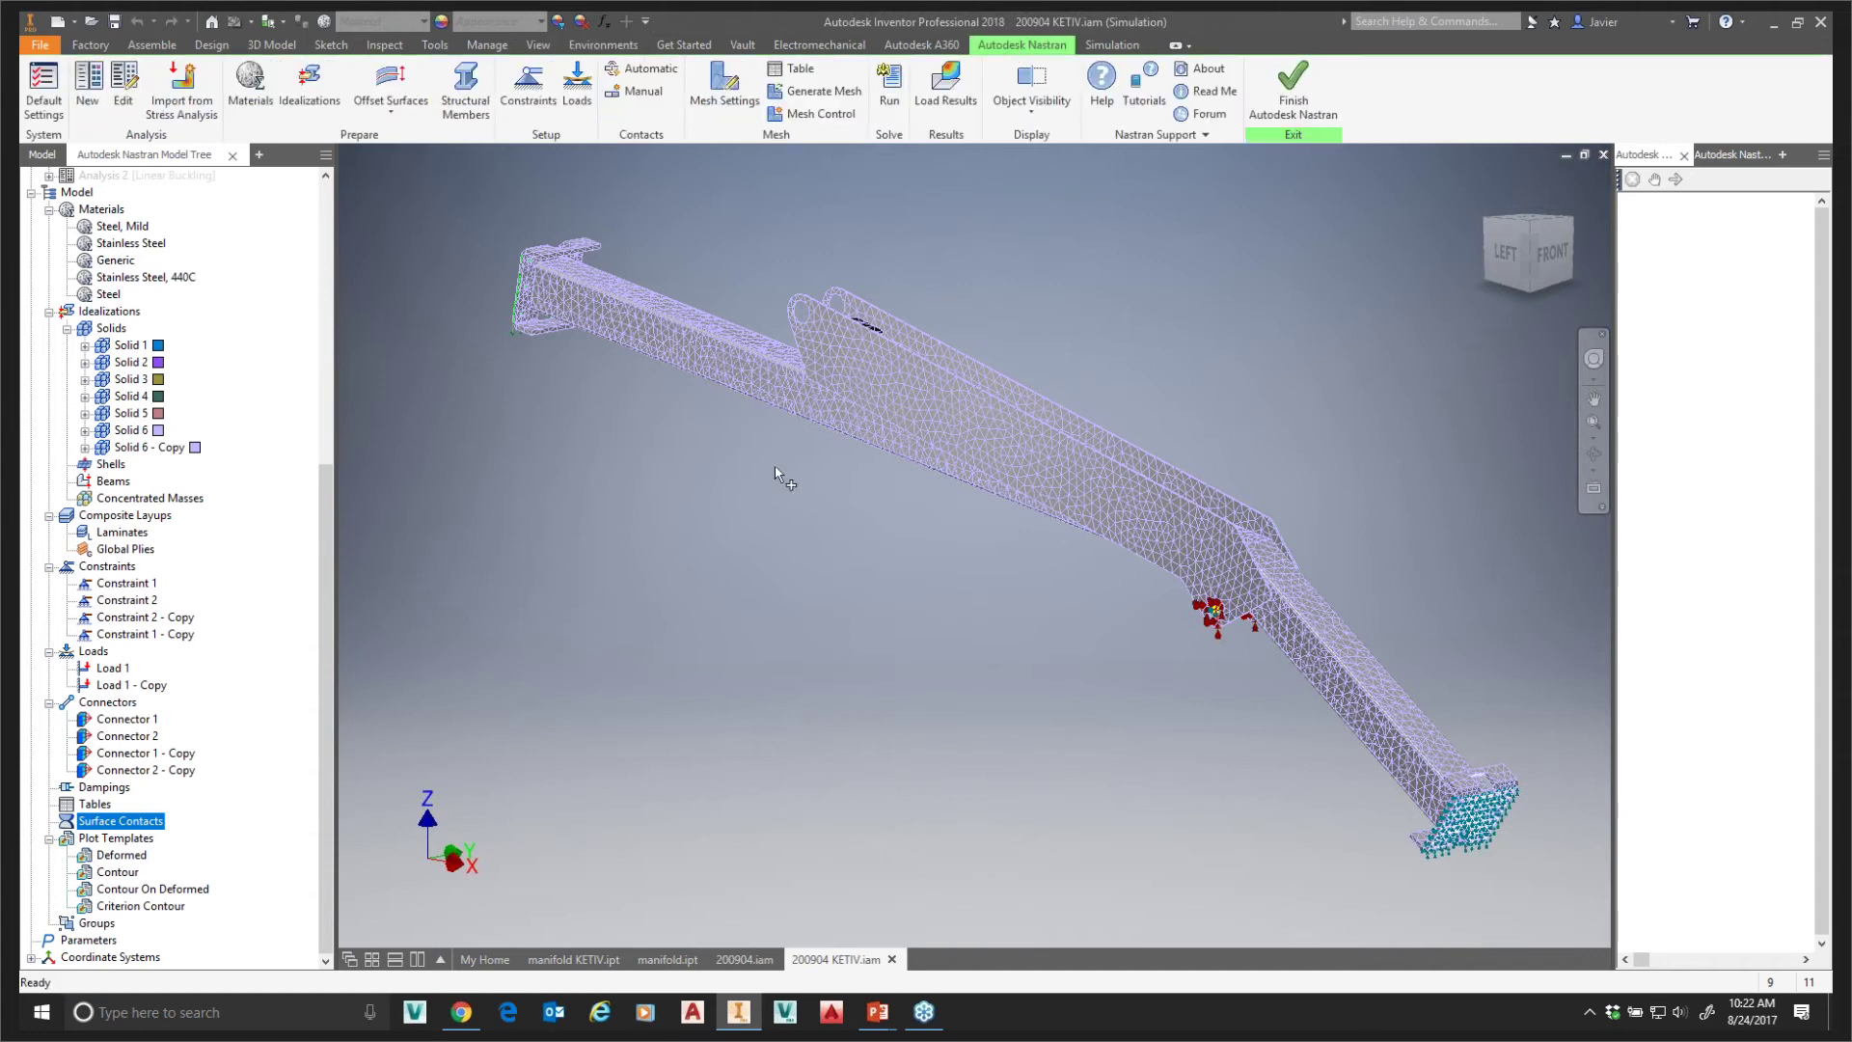
pyautogui.moveTo(321, 600); pyautogui.dragTo(347, 299)
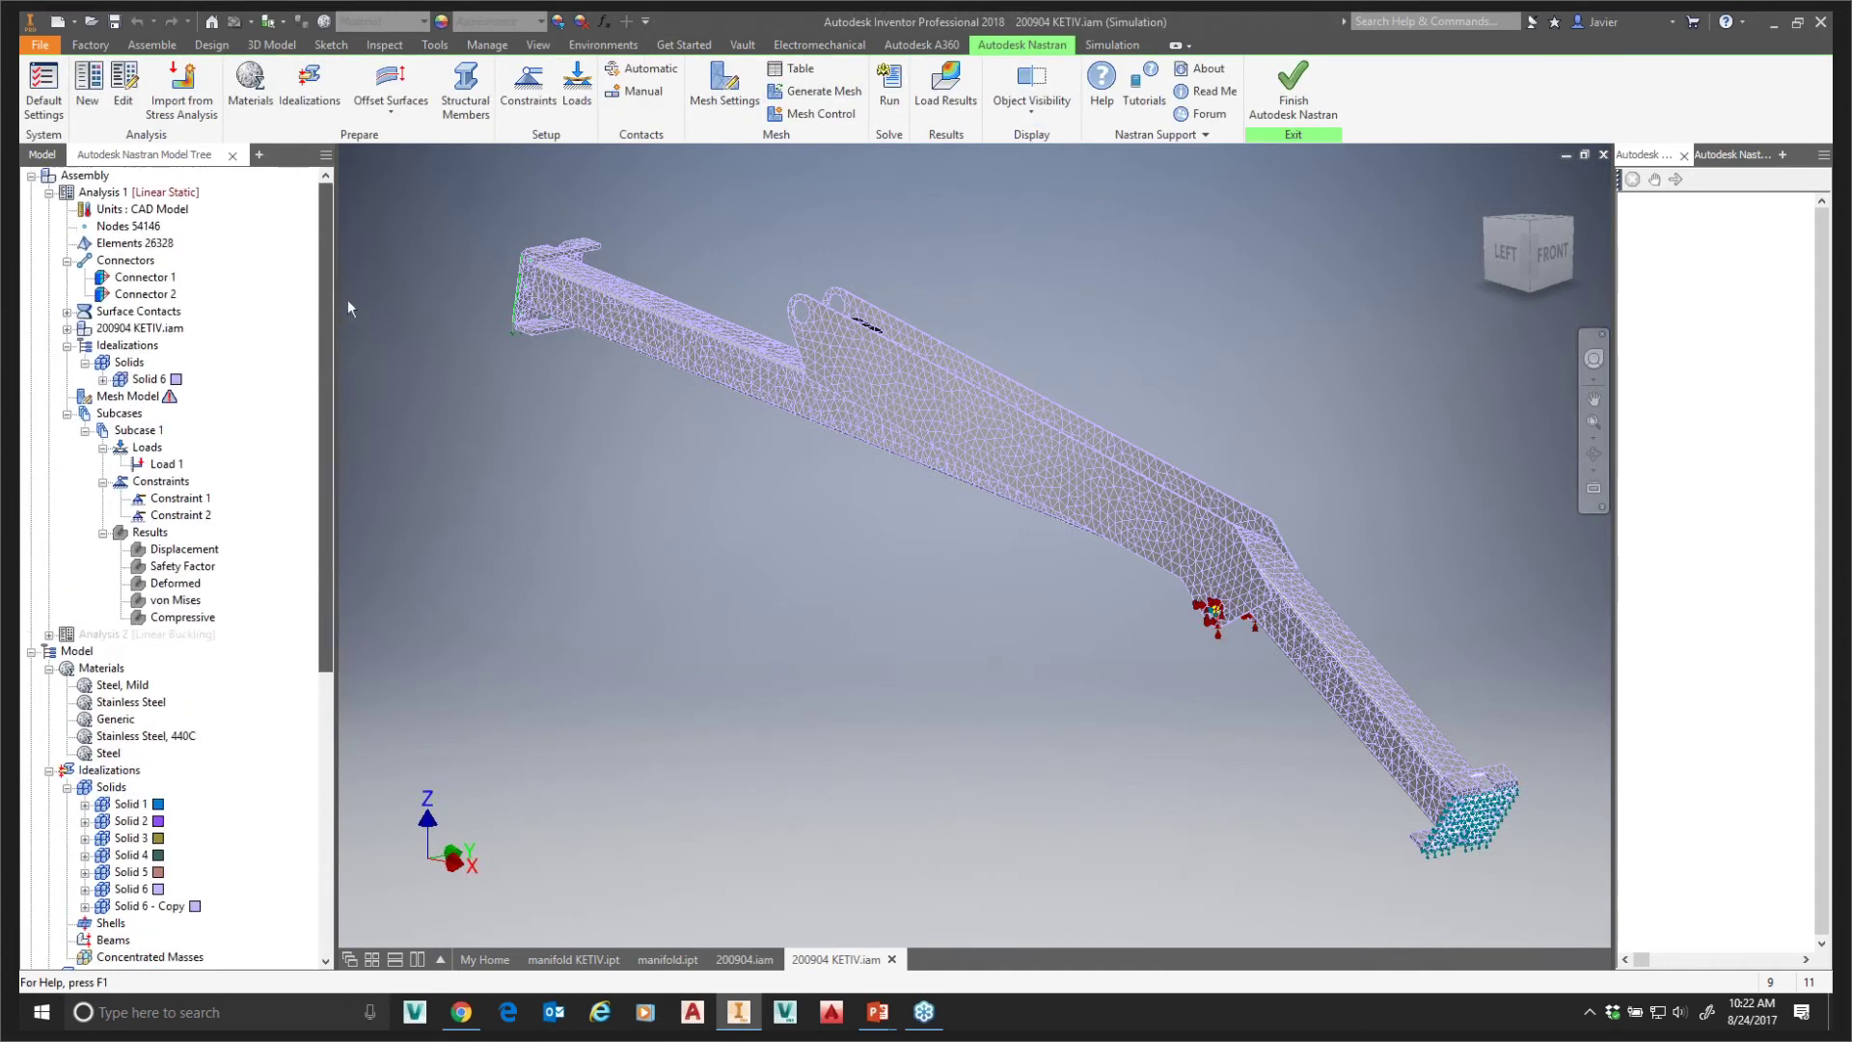
pyautogui.click(143, 209)
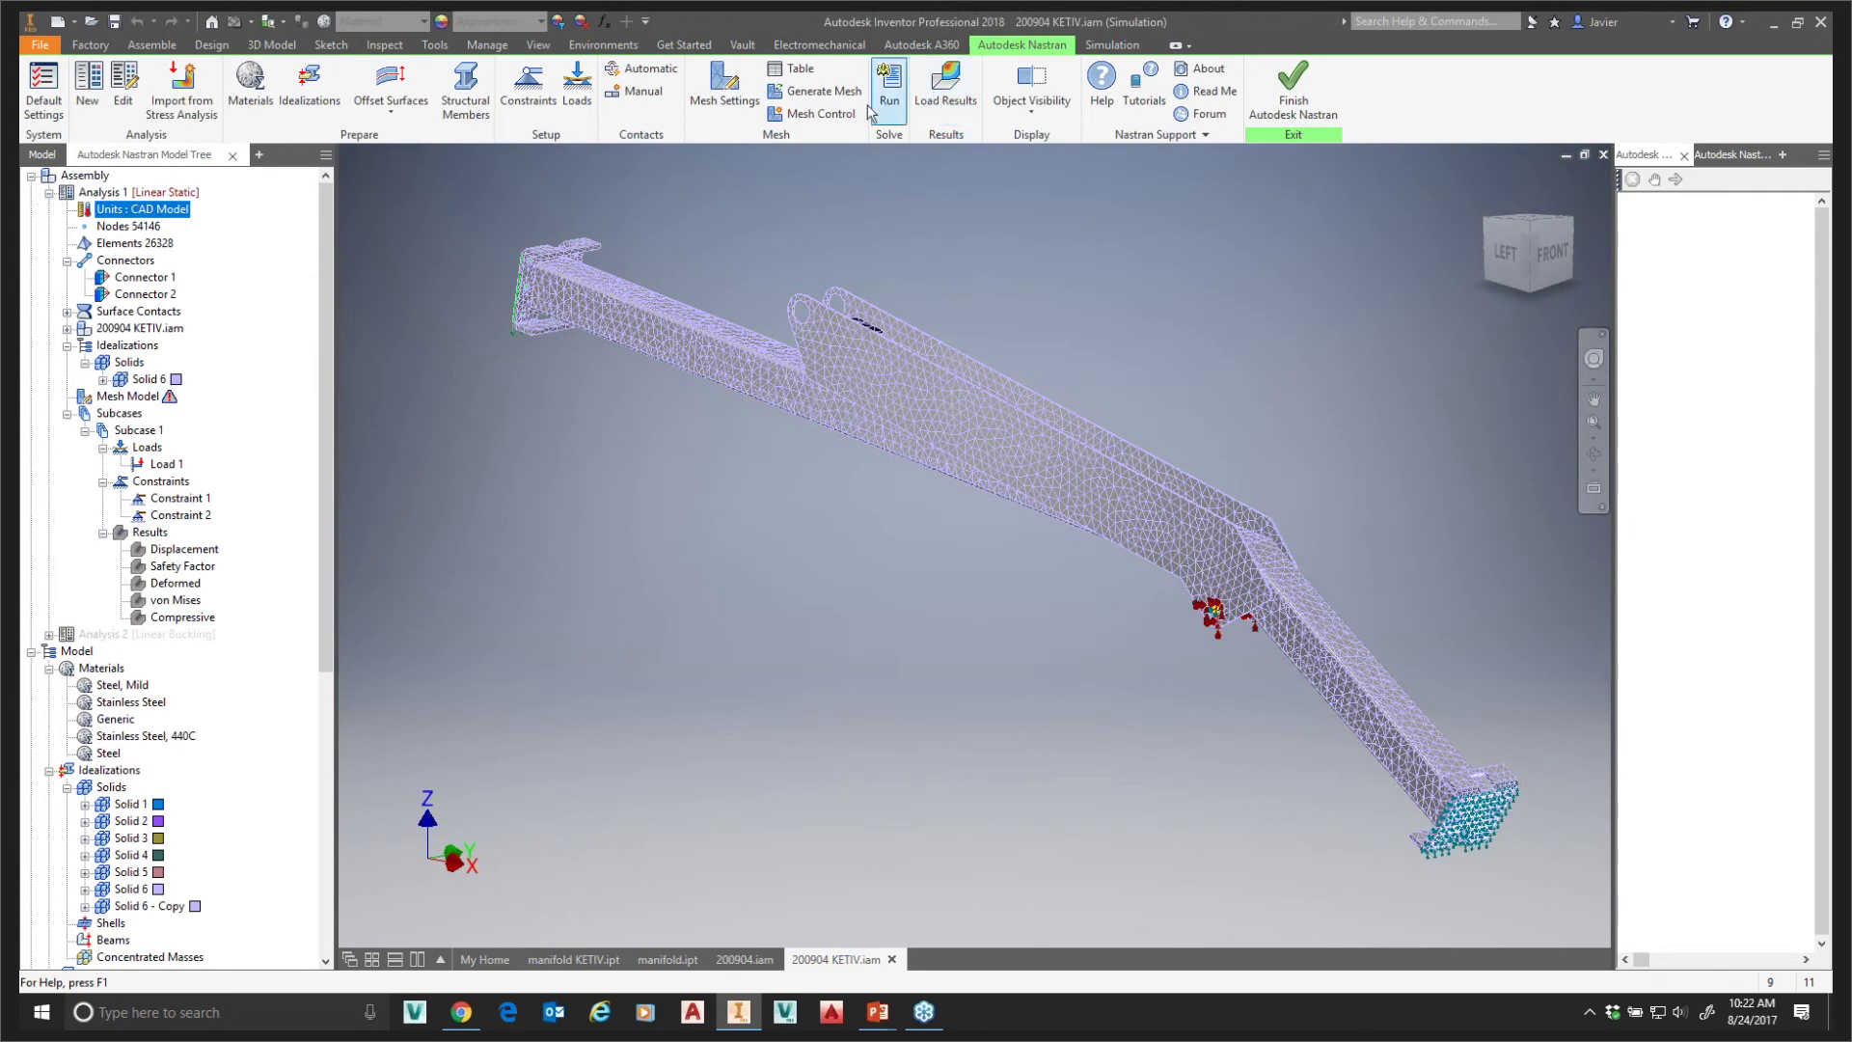
pyautogui.click(949, 83)
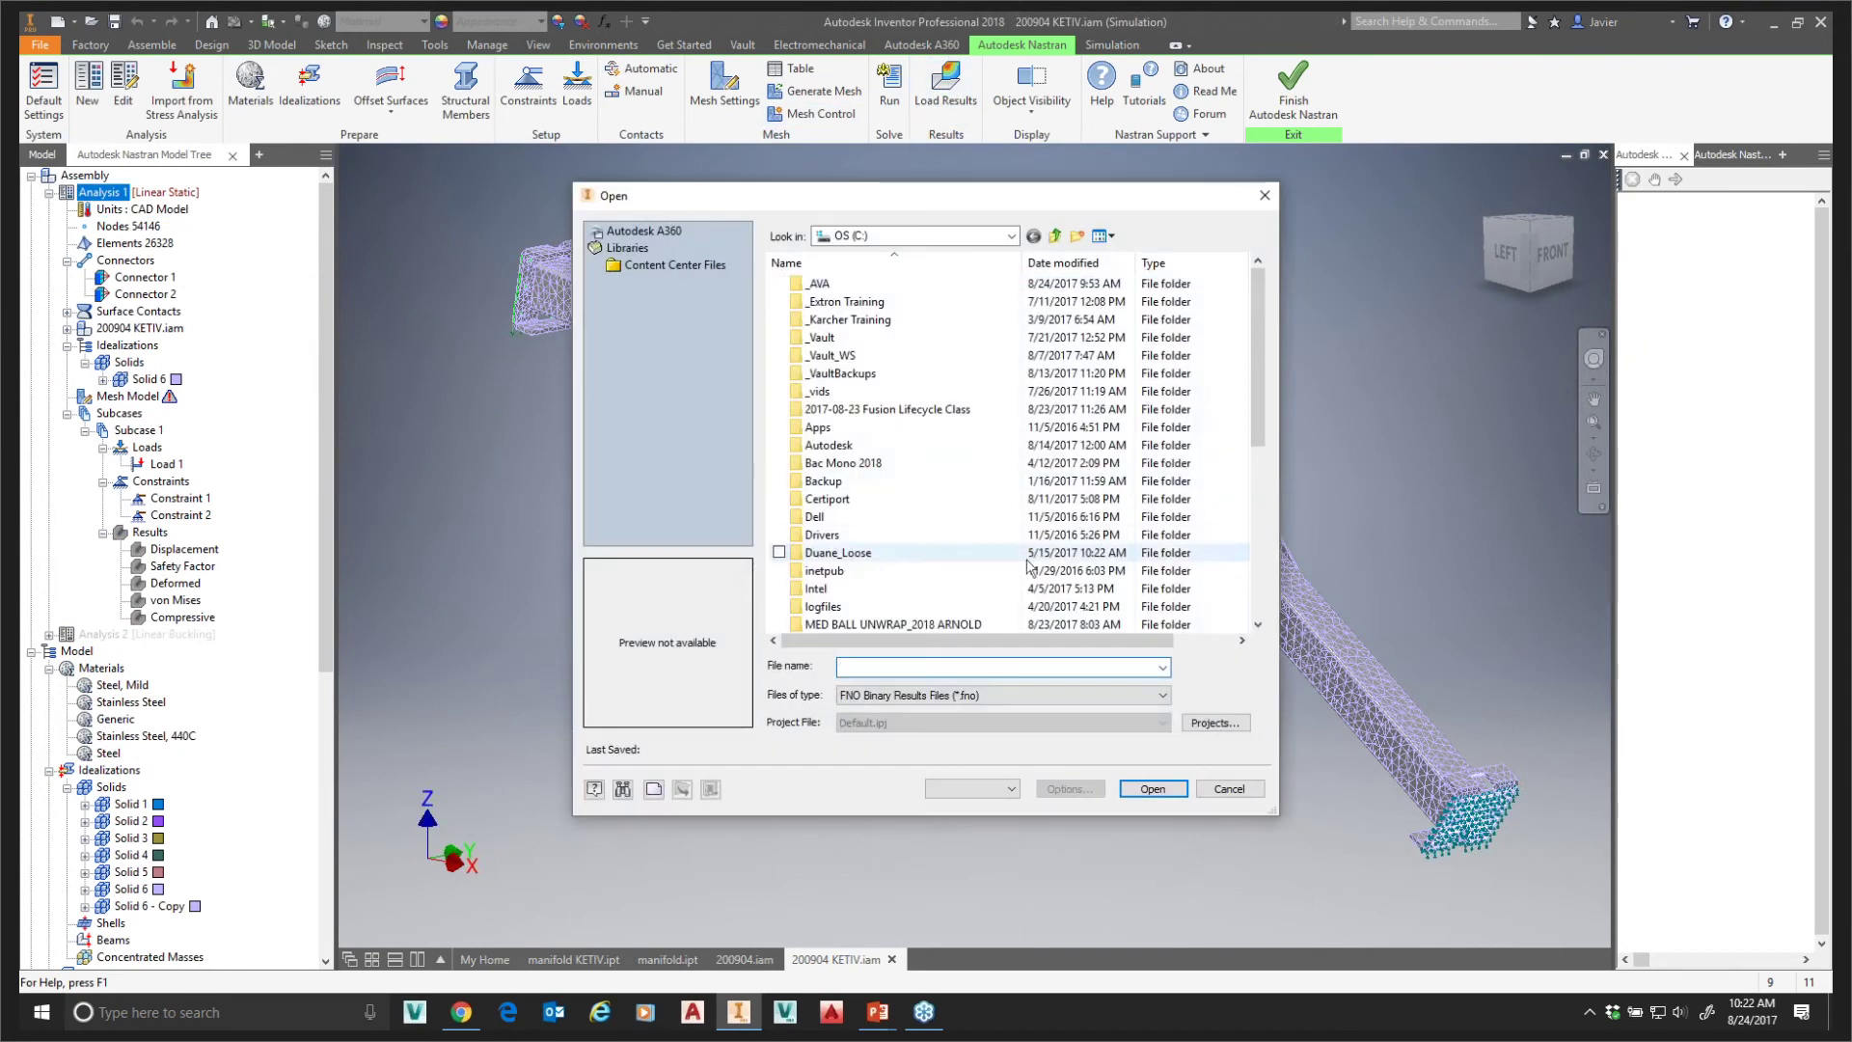
pyautogui.doubleClick(816, 282)
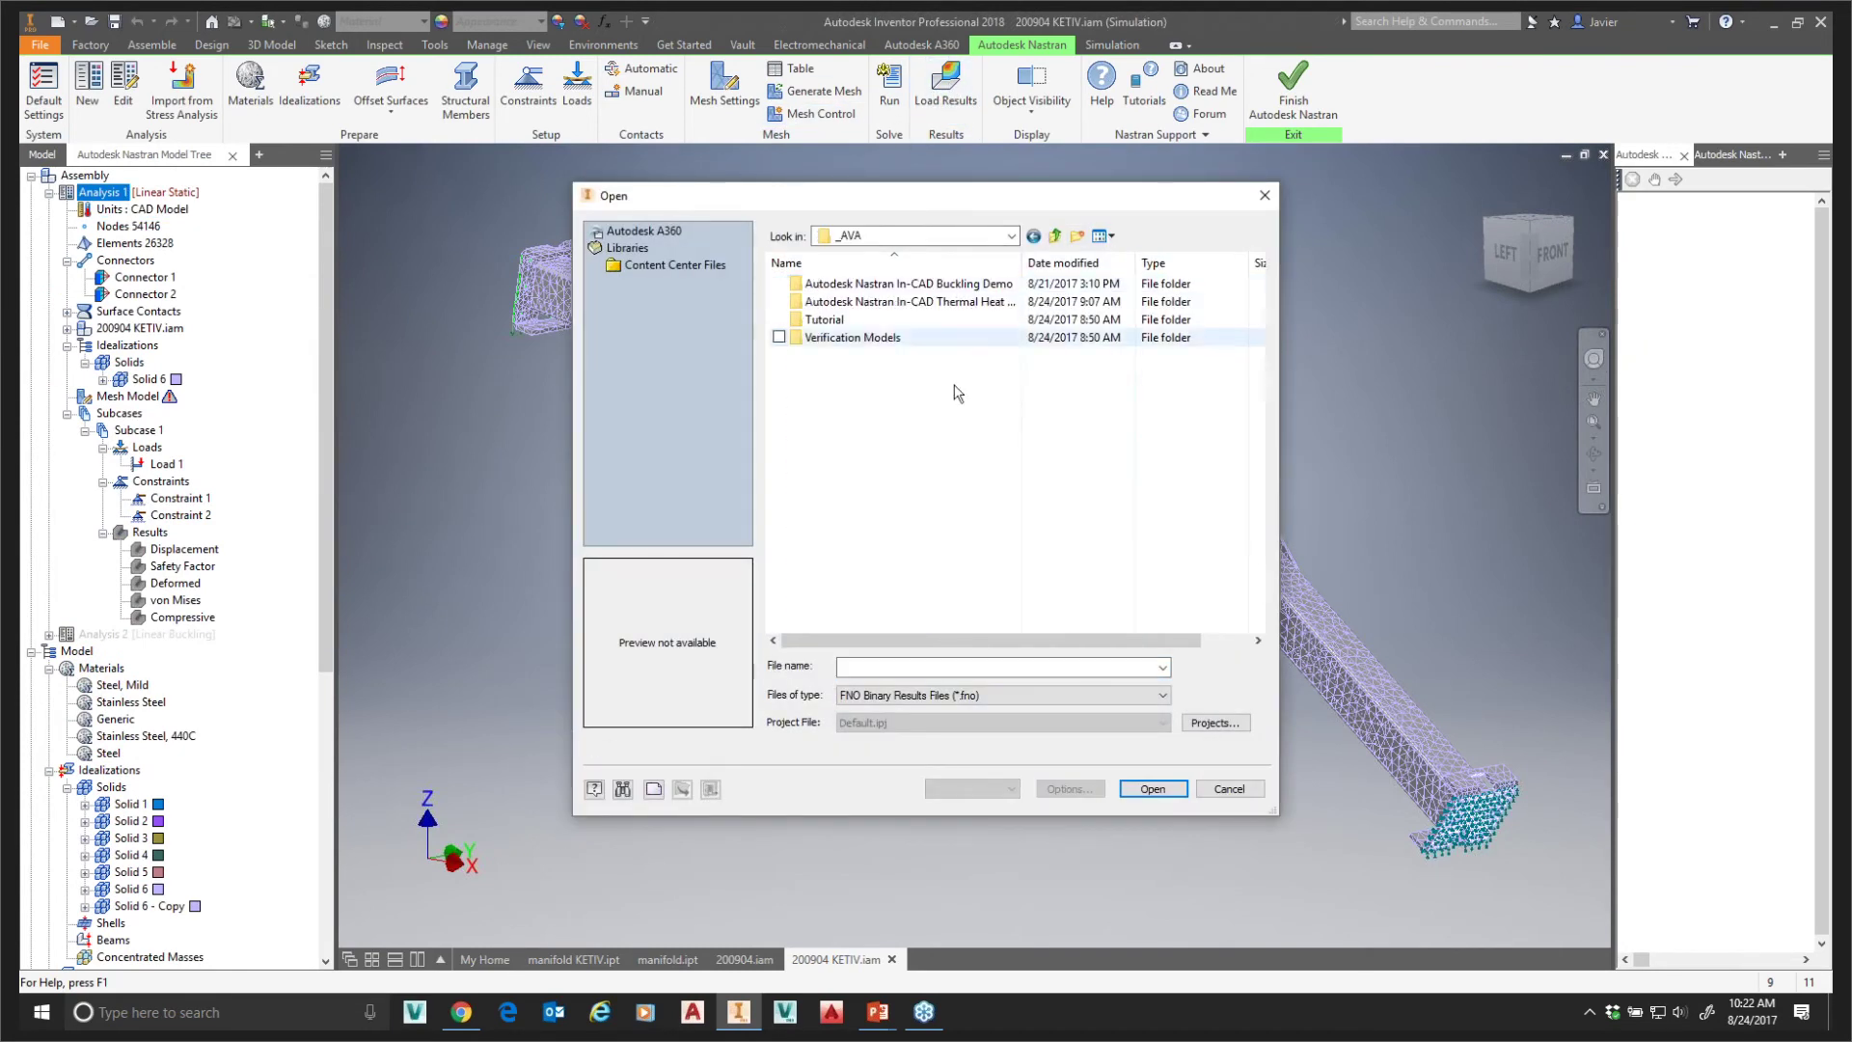
pyautogui.doubleClick(839, 284)
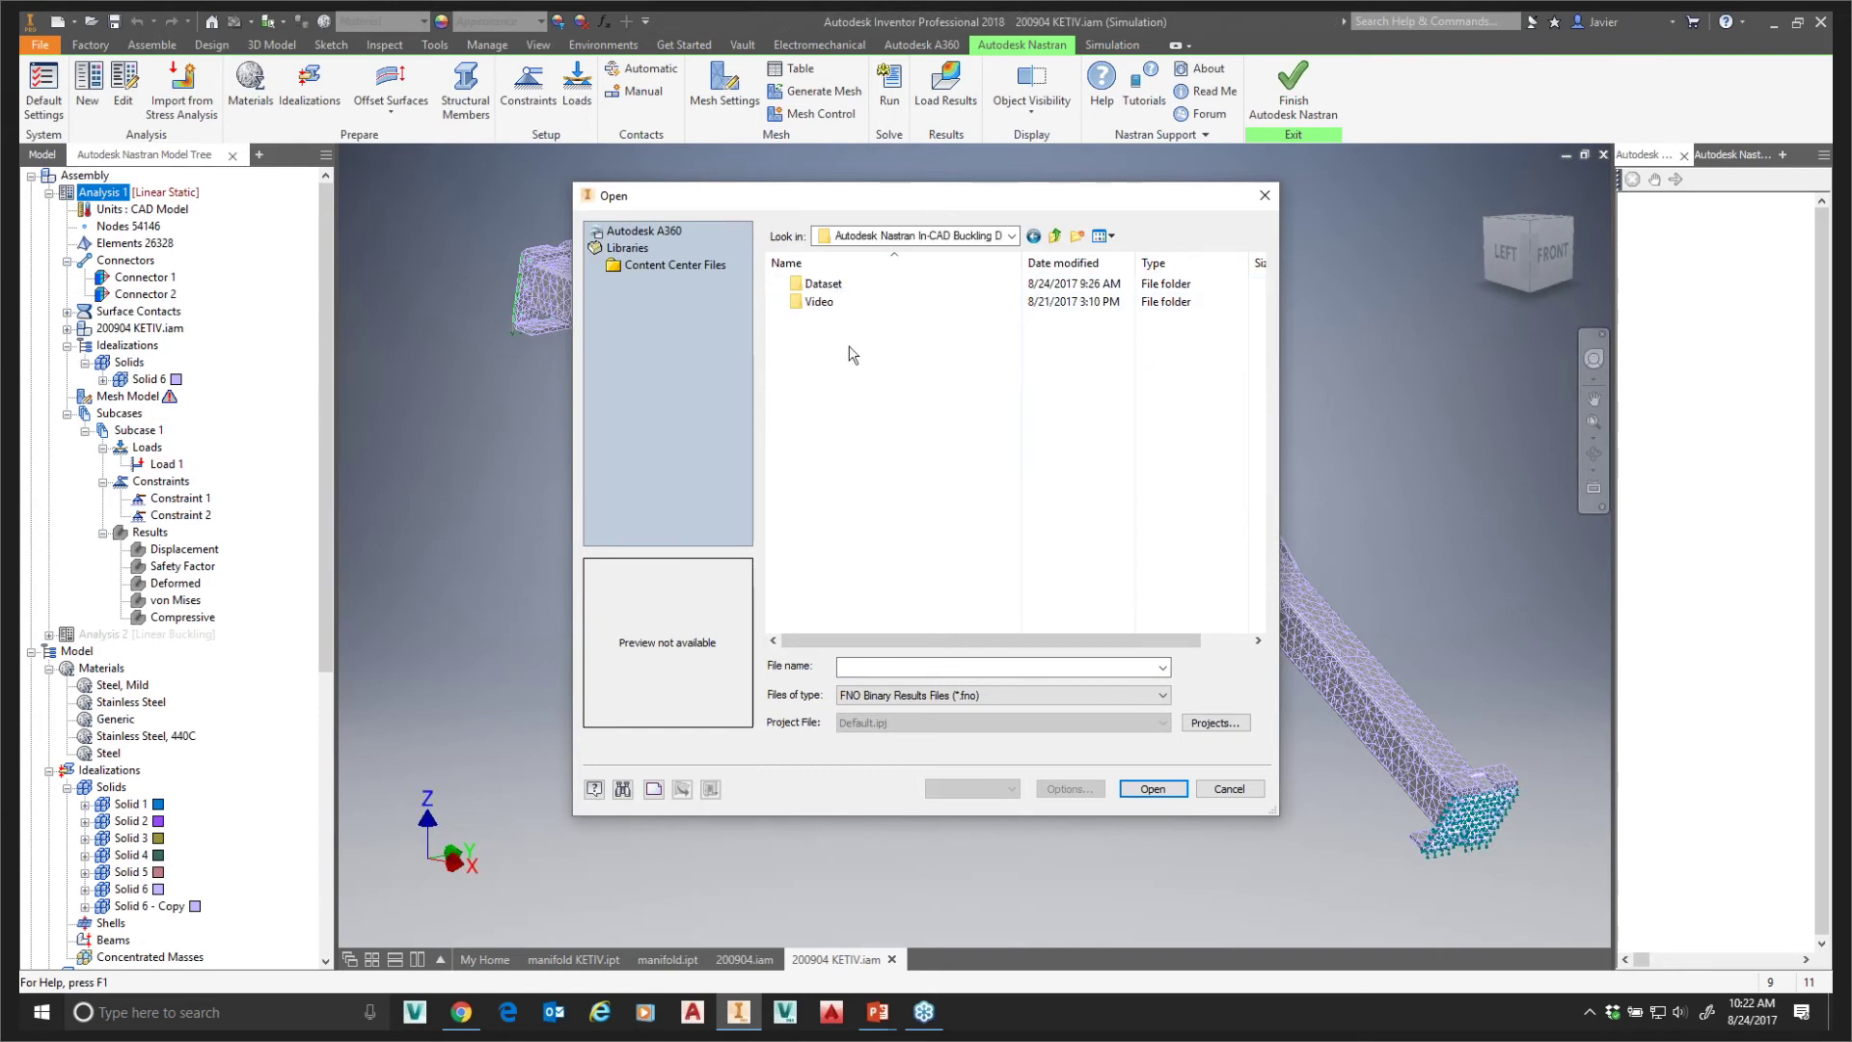
pyautogui.doubleClick(816, 284)
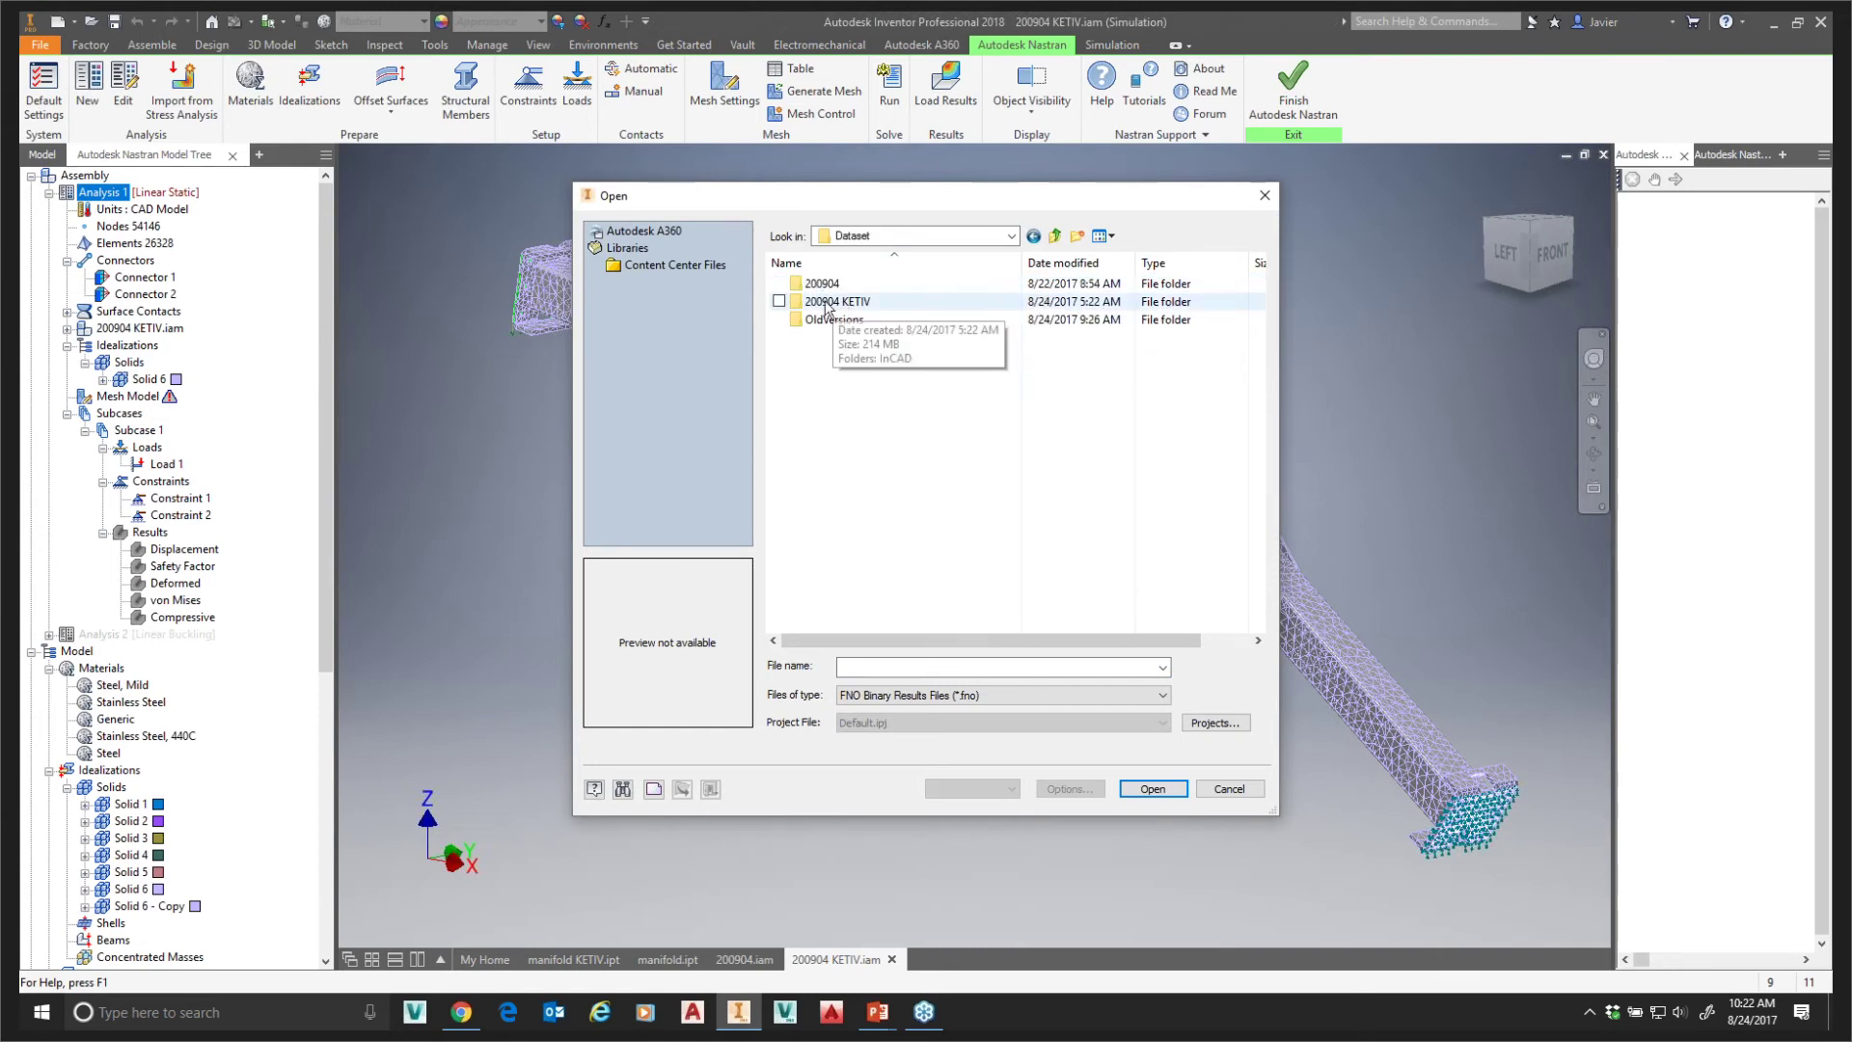
pyautogui.doubleClick(822, 302)
pyautogui.doubleClick(818, 284)
pyautogui.doubleClick(821, 284)
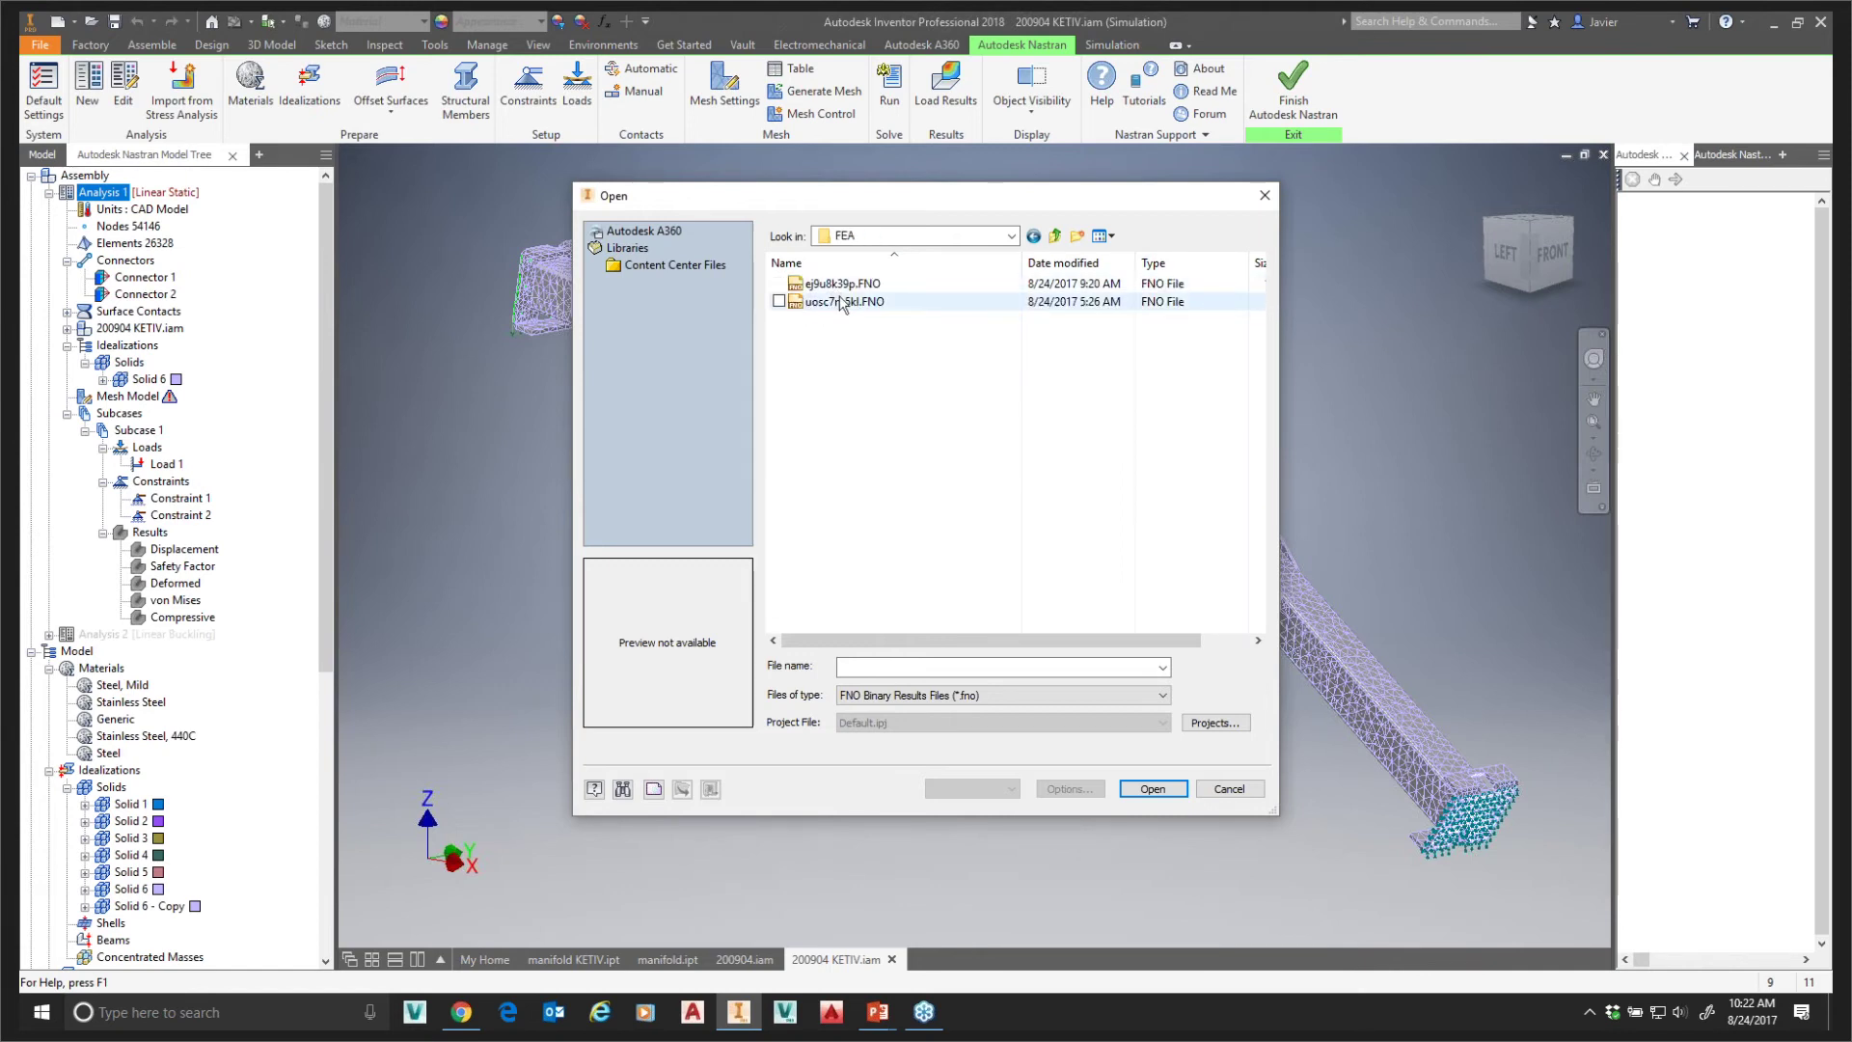
pyautogui.click(832, 290)
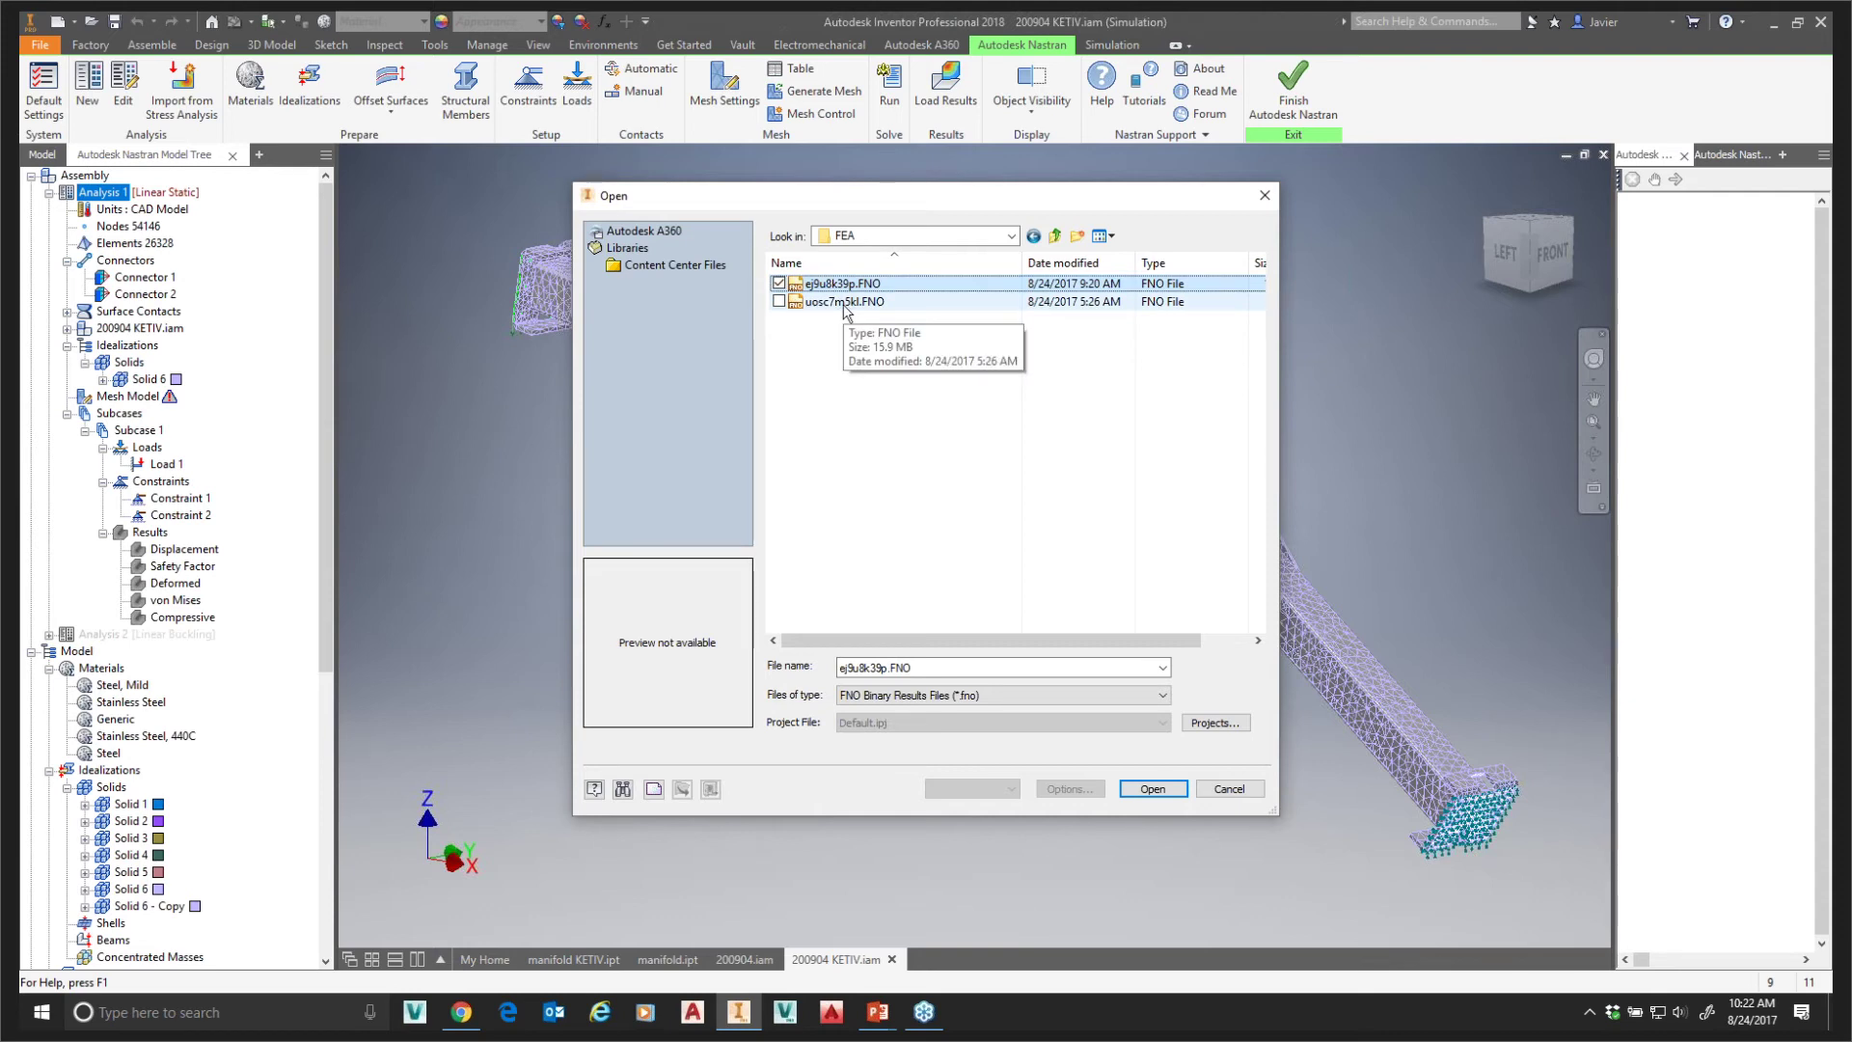
pyautogui.click(858, 302)
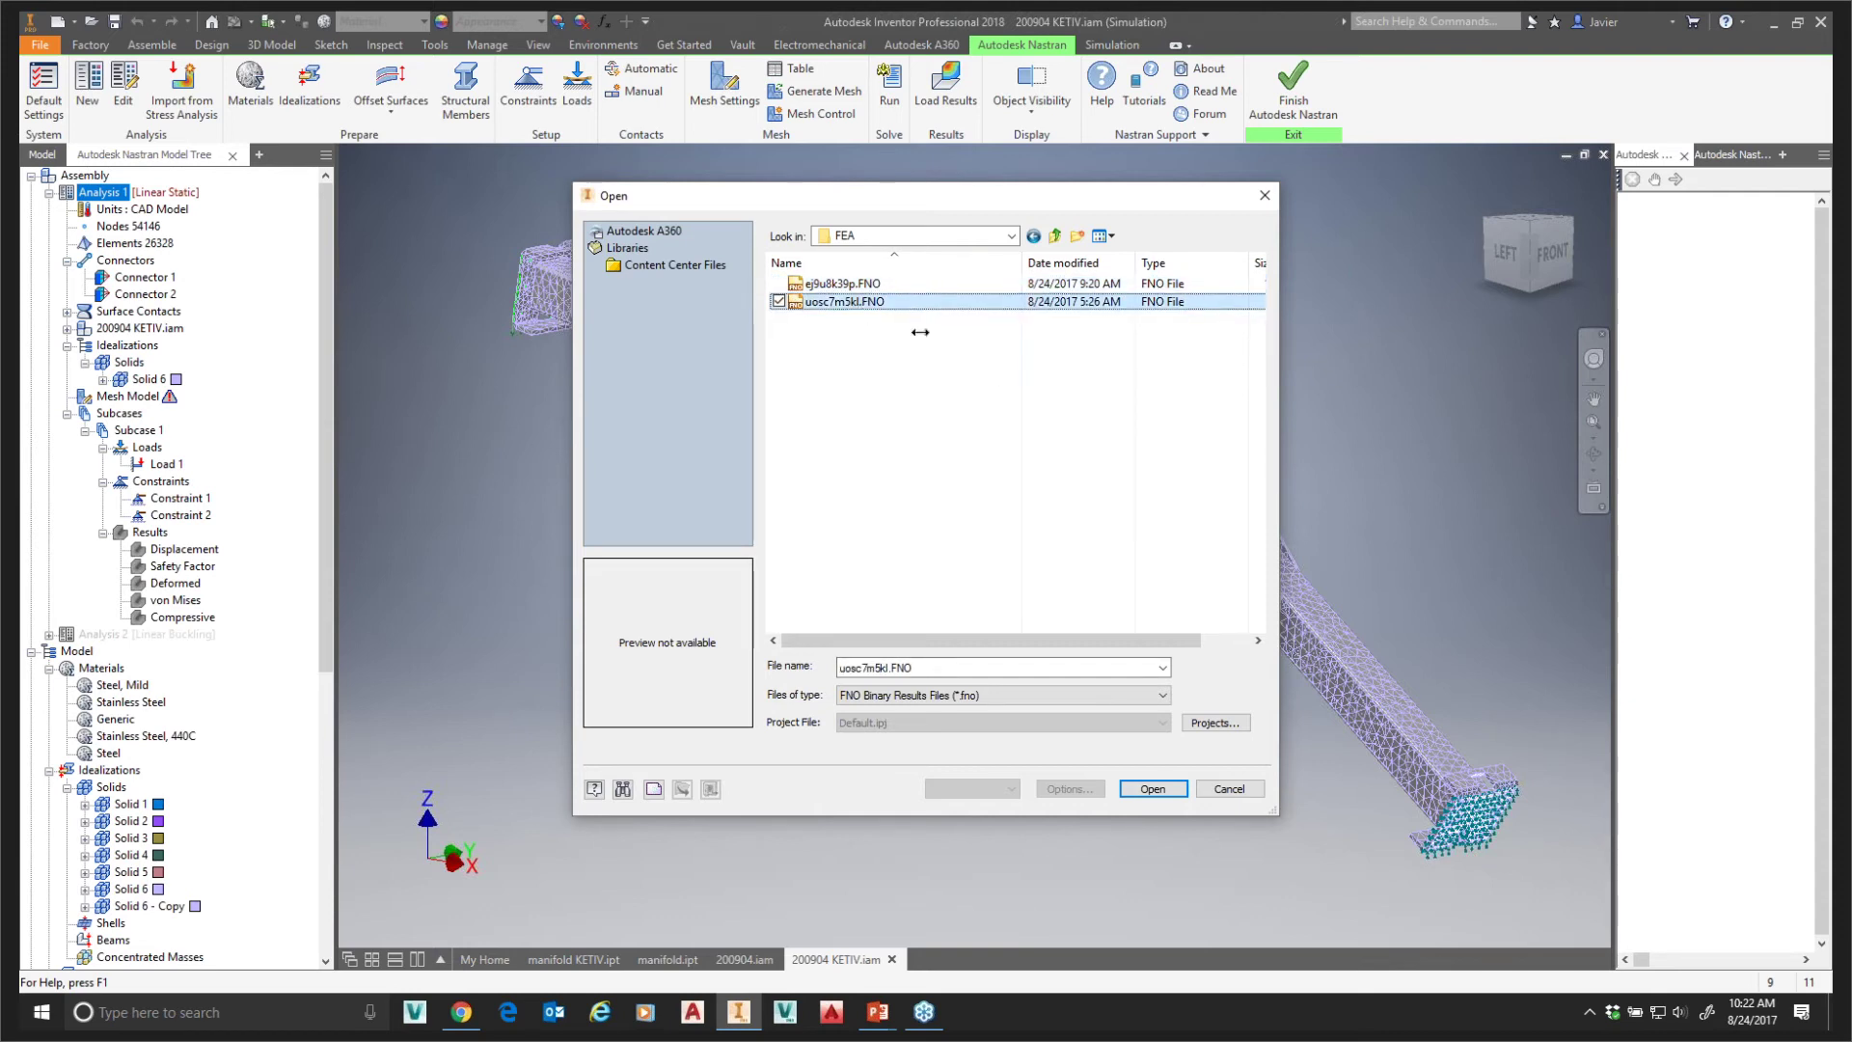
pyautogui.click(1153, 788)
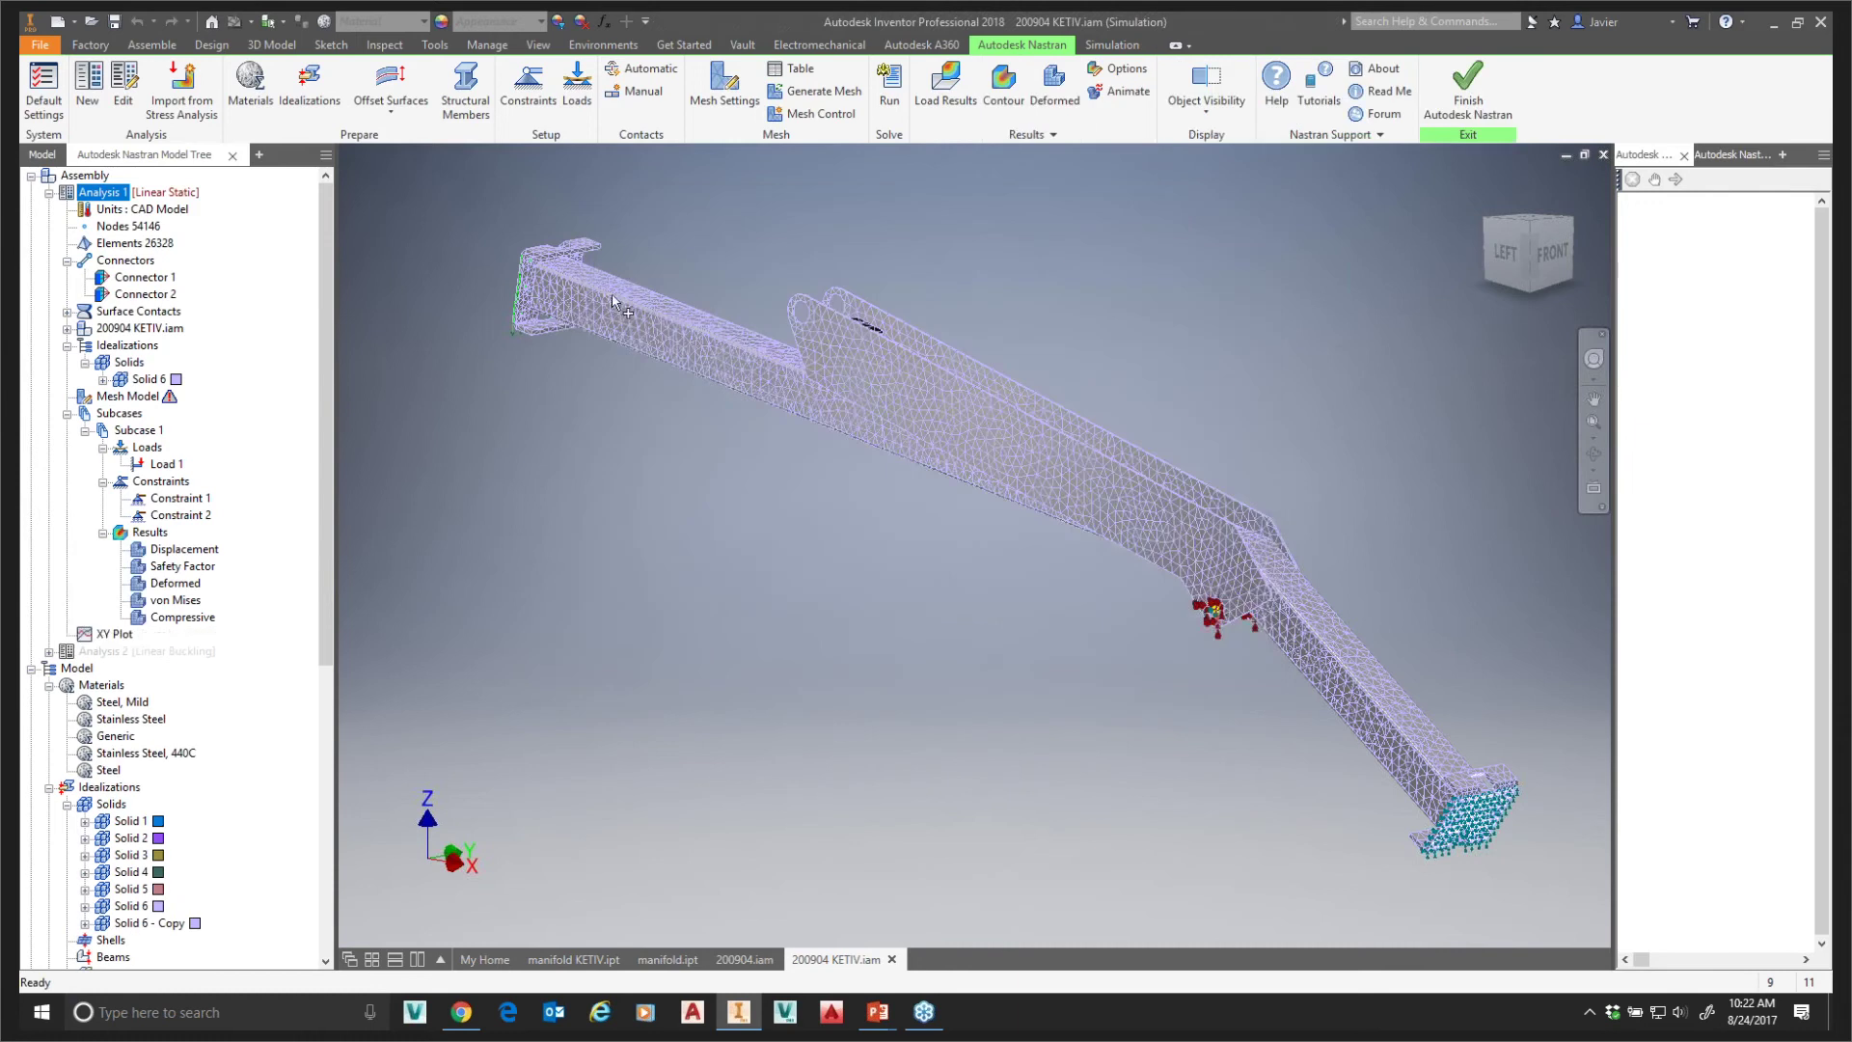
# - Open the plot settings of Subcase 1's Displacement result and display the solid von Mises stress contour on the boom
pyautogui.click(157, 550)
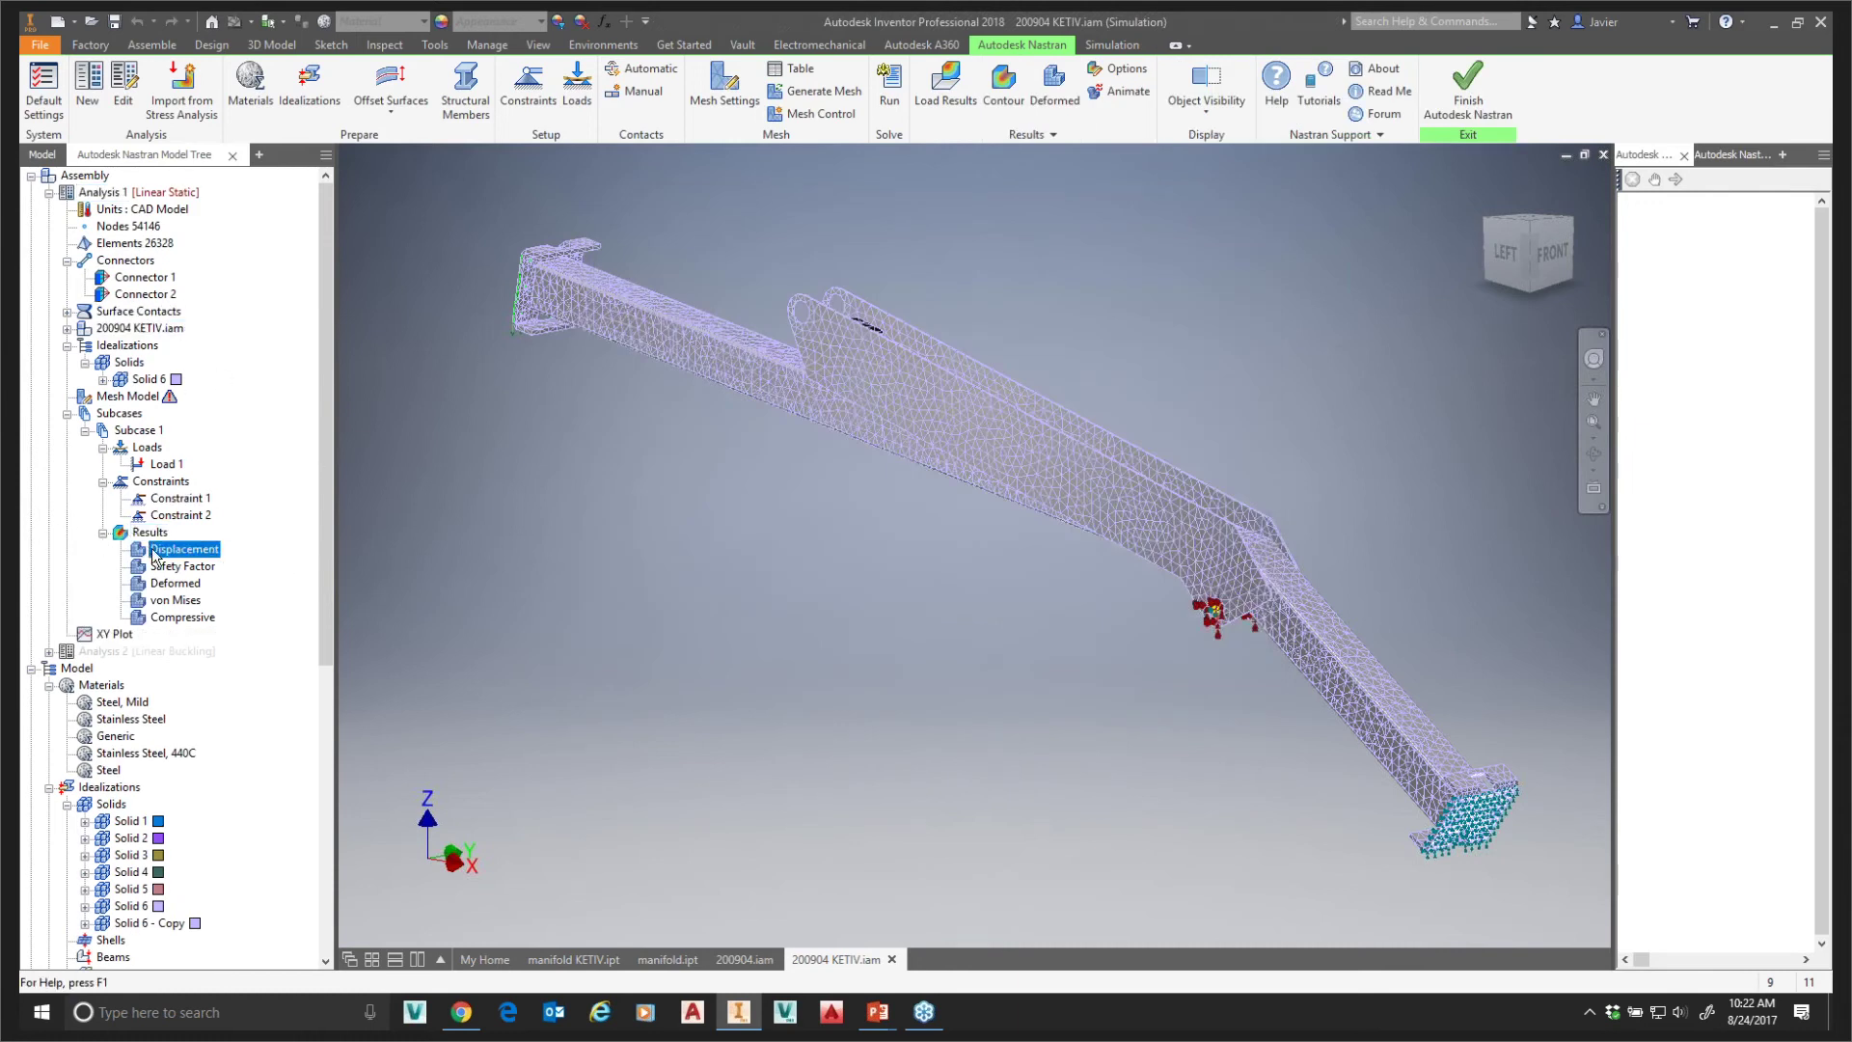
pyautogui.click(166, 584)
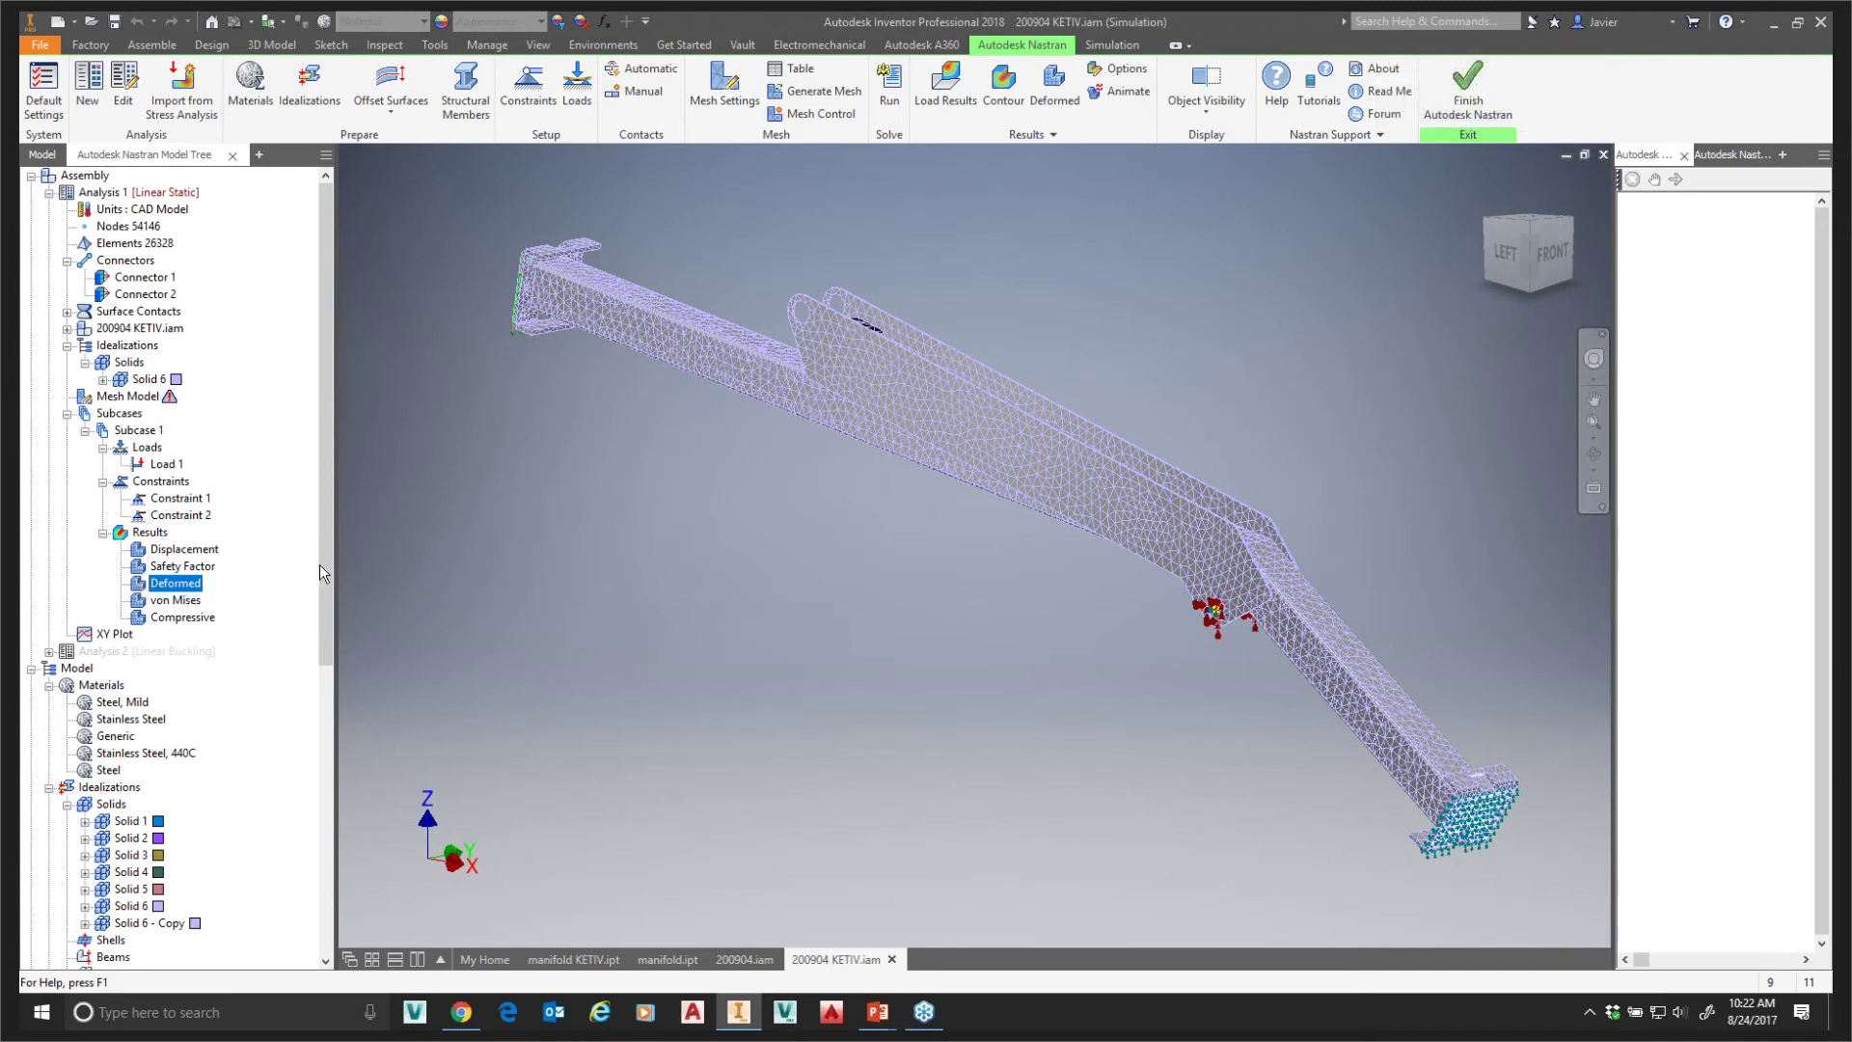
pyautogui.click(200, 516)
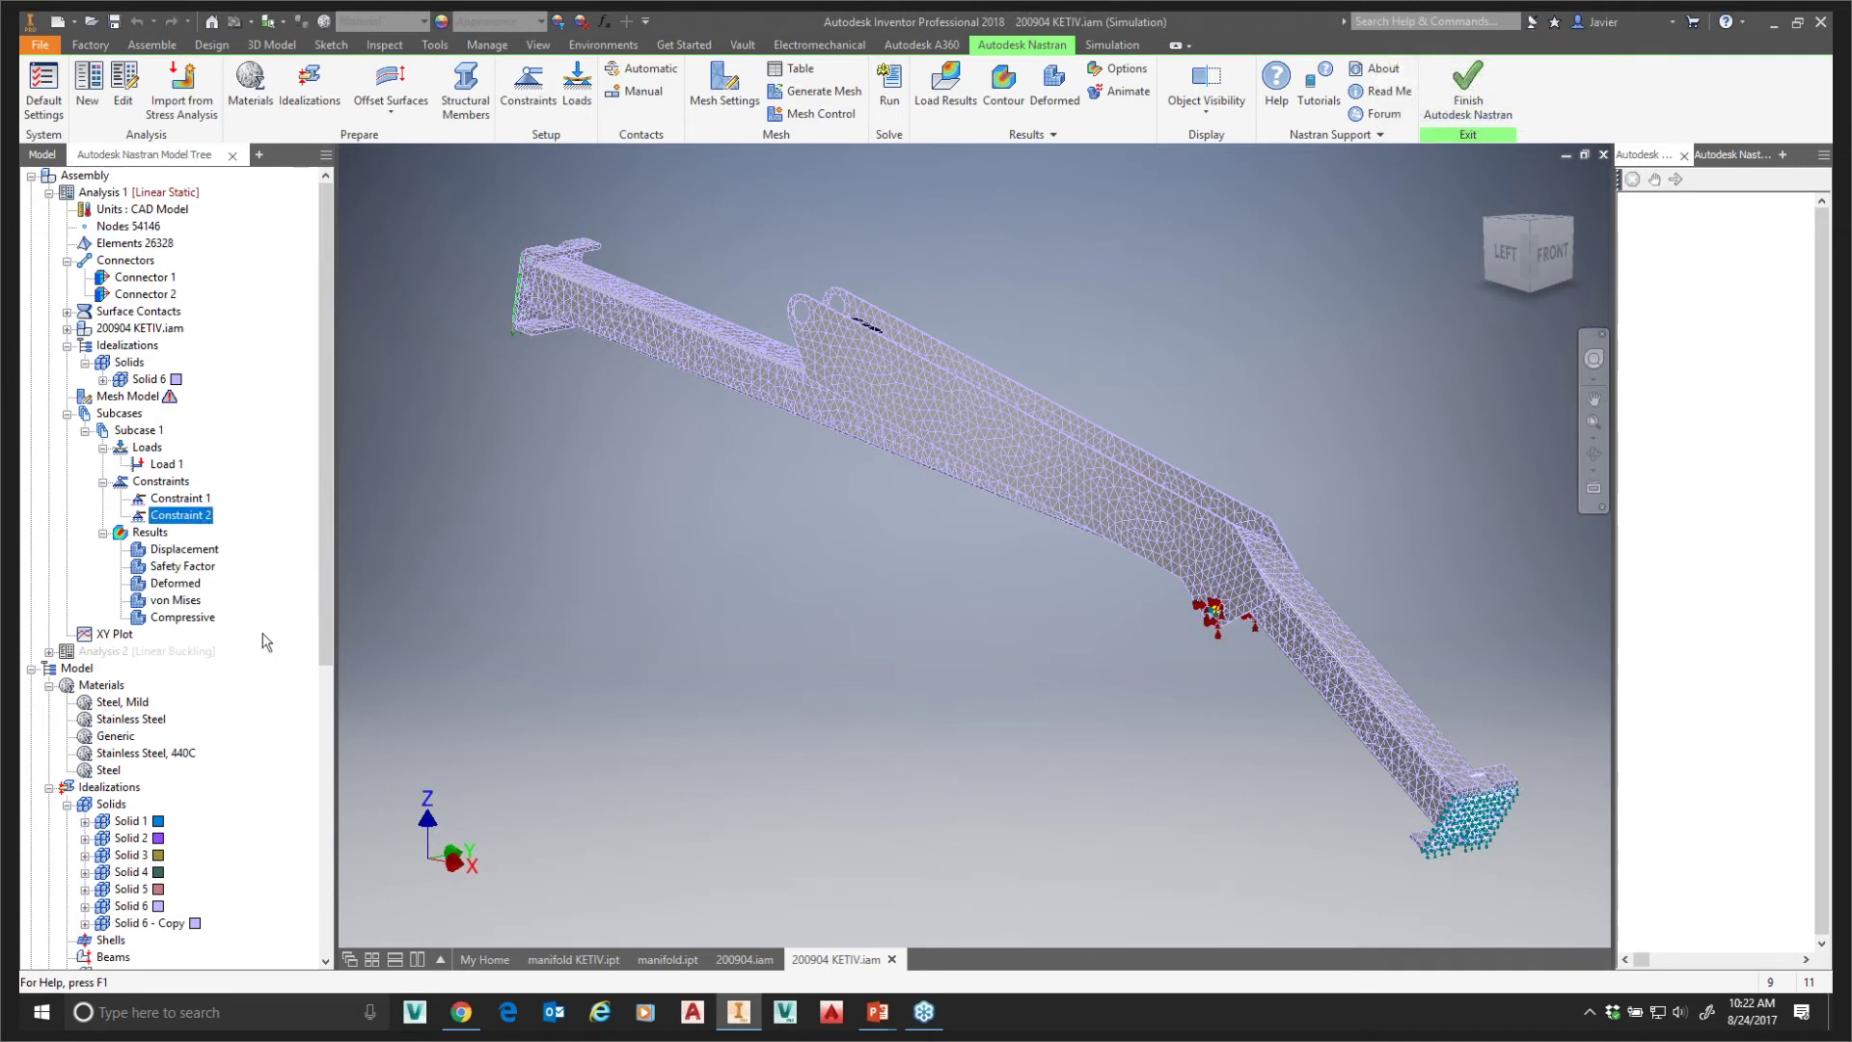
pyautogui.click(144, 532)
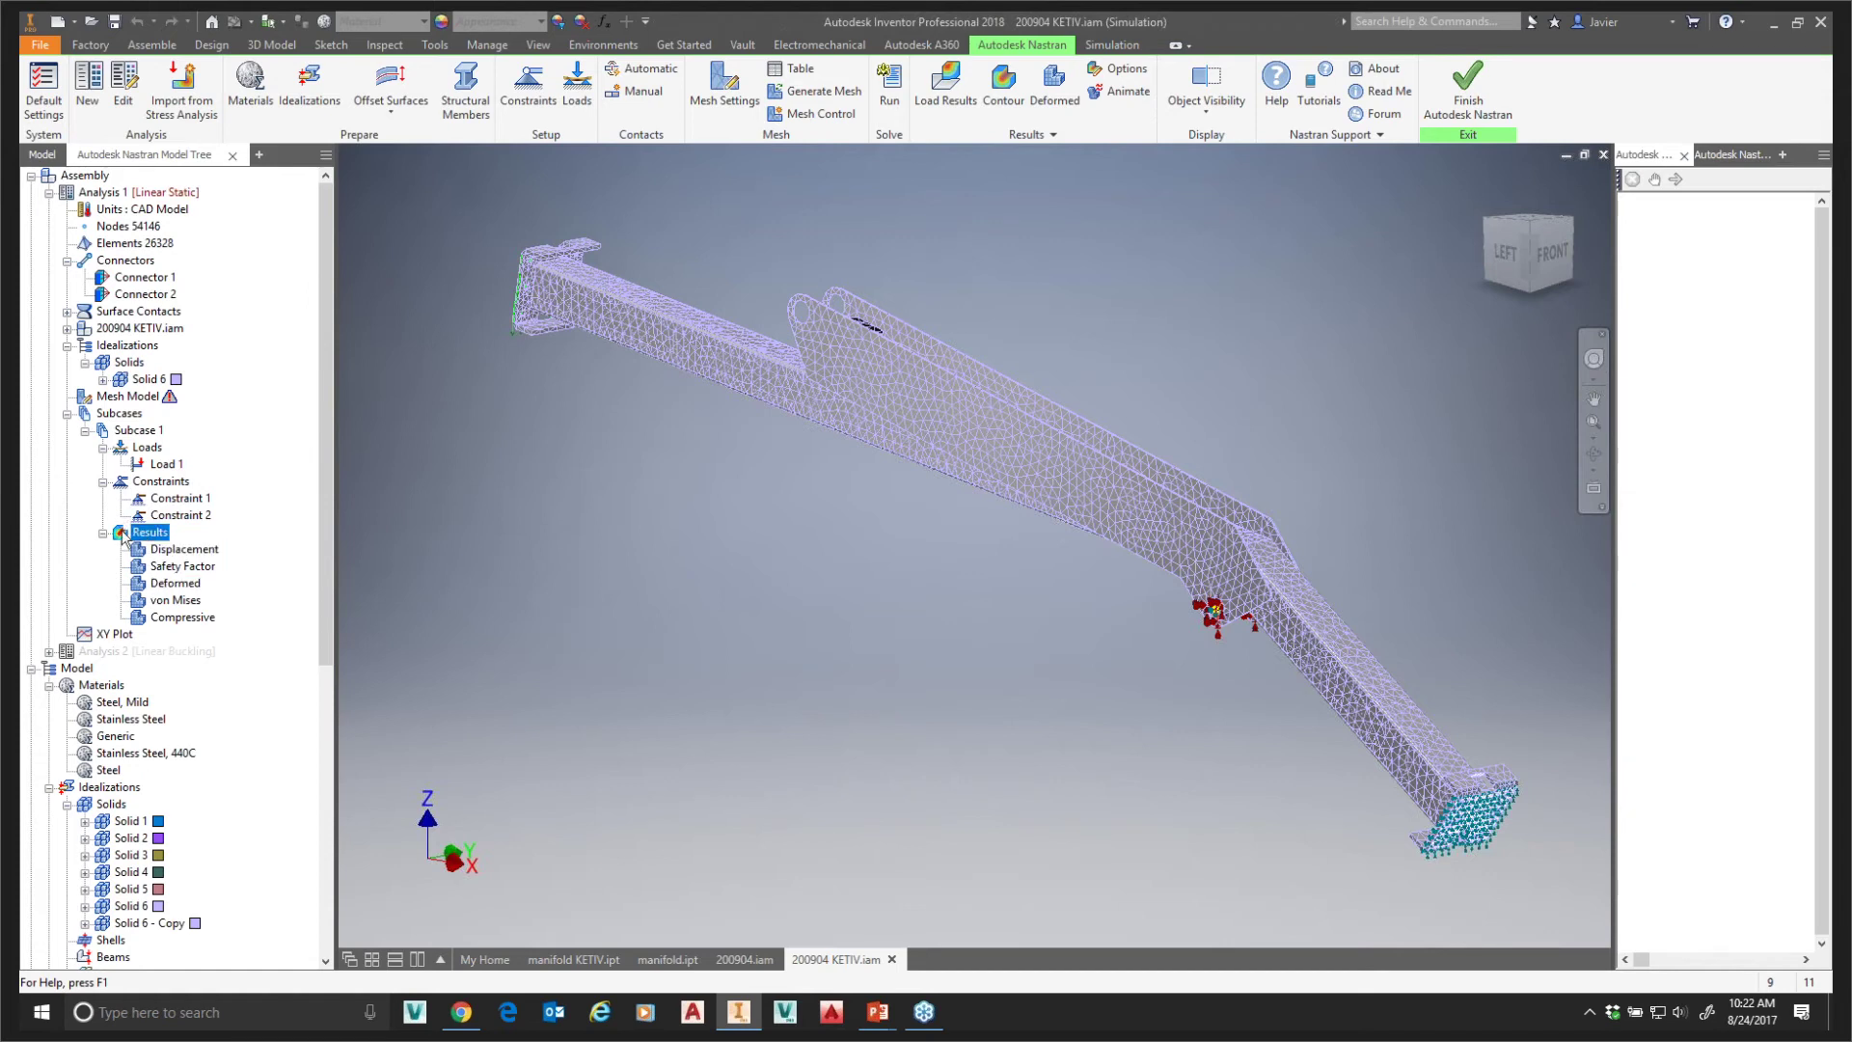
pyautogui.doubleClick(184, 549)
pyautogui.moveTo(939, 265); pyautogui.dragTo(614, 277)
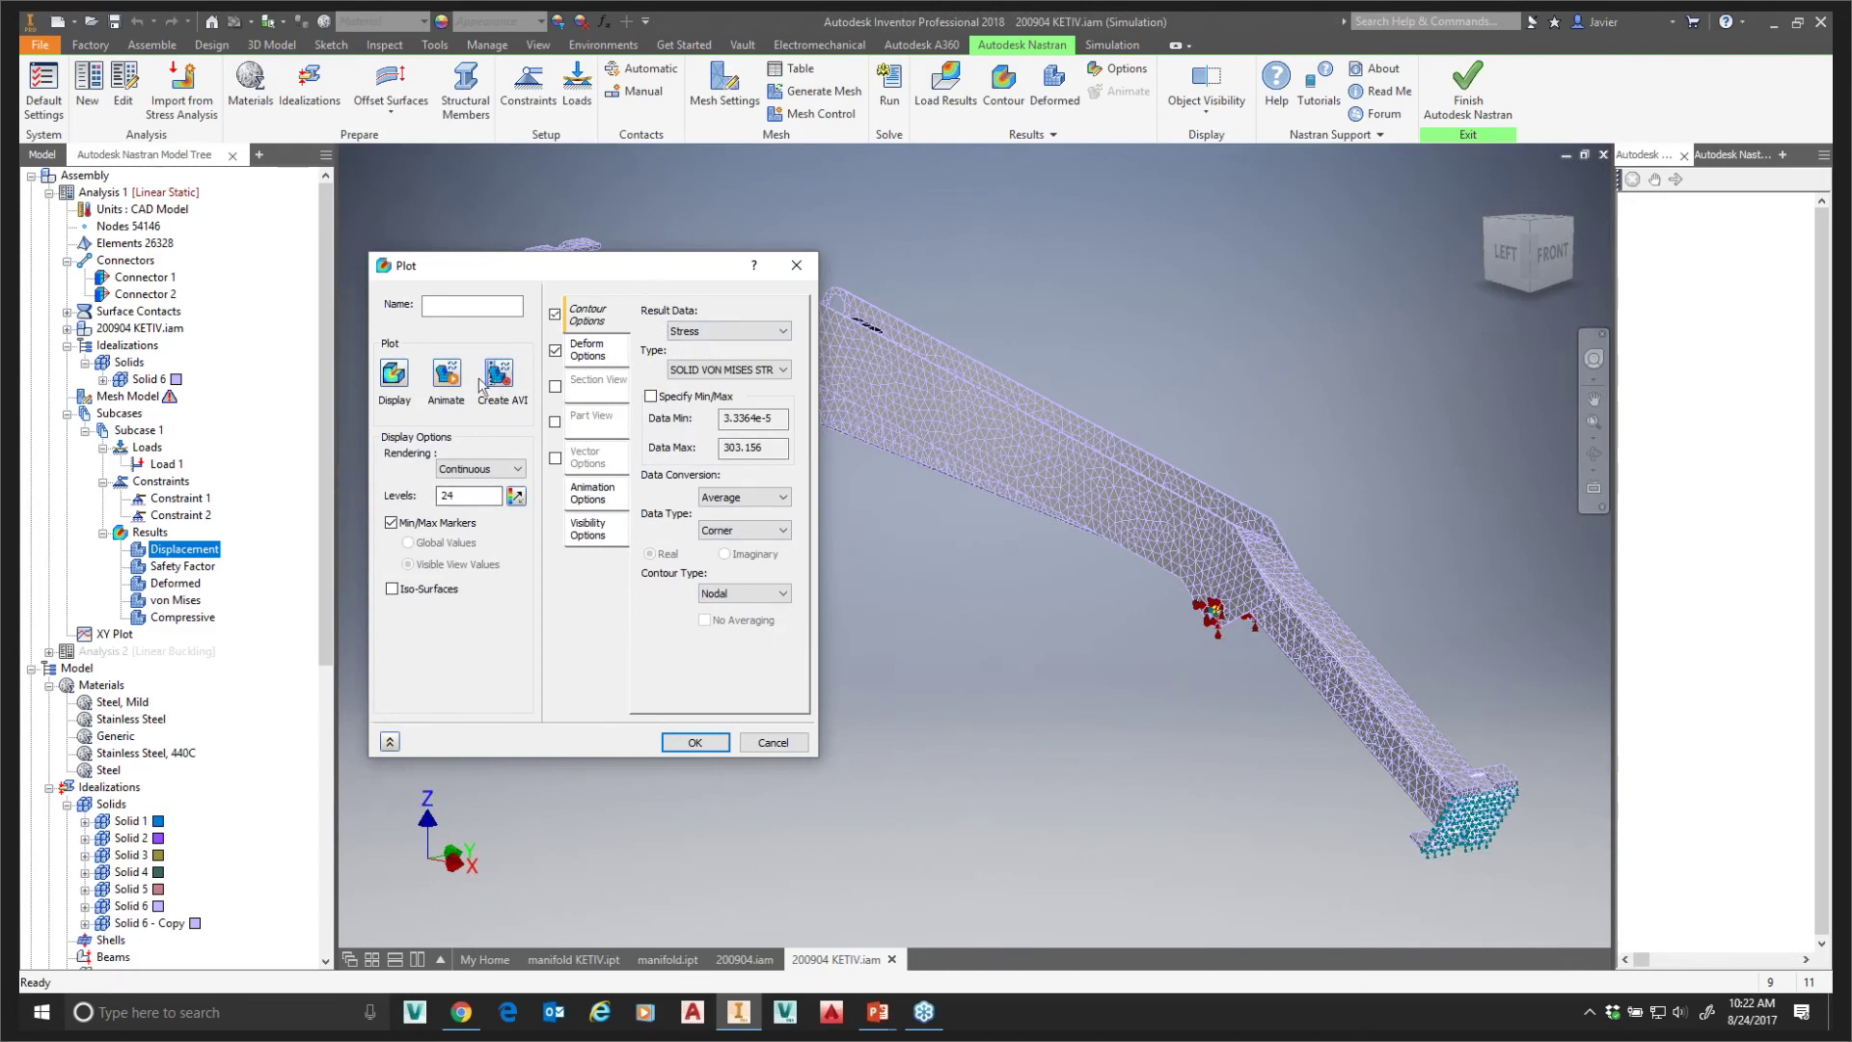
pyautogui.click(393, 374)
pyautogui.moveTo(916, 530); pyautogui.dragTo(1273, 518, button='middle')
pyautogui.moveTo(1148, 502); pyautogui.dragTo(992, 475, button='middle')
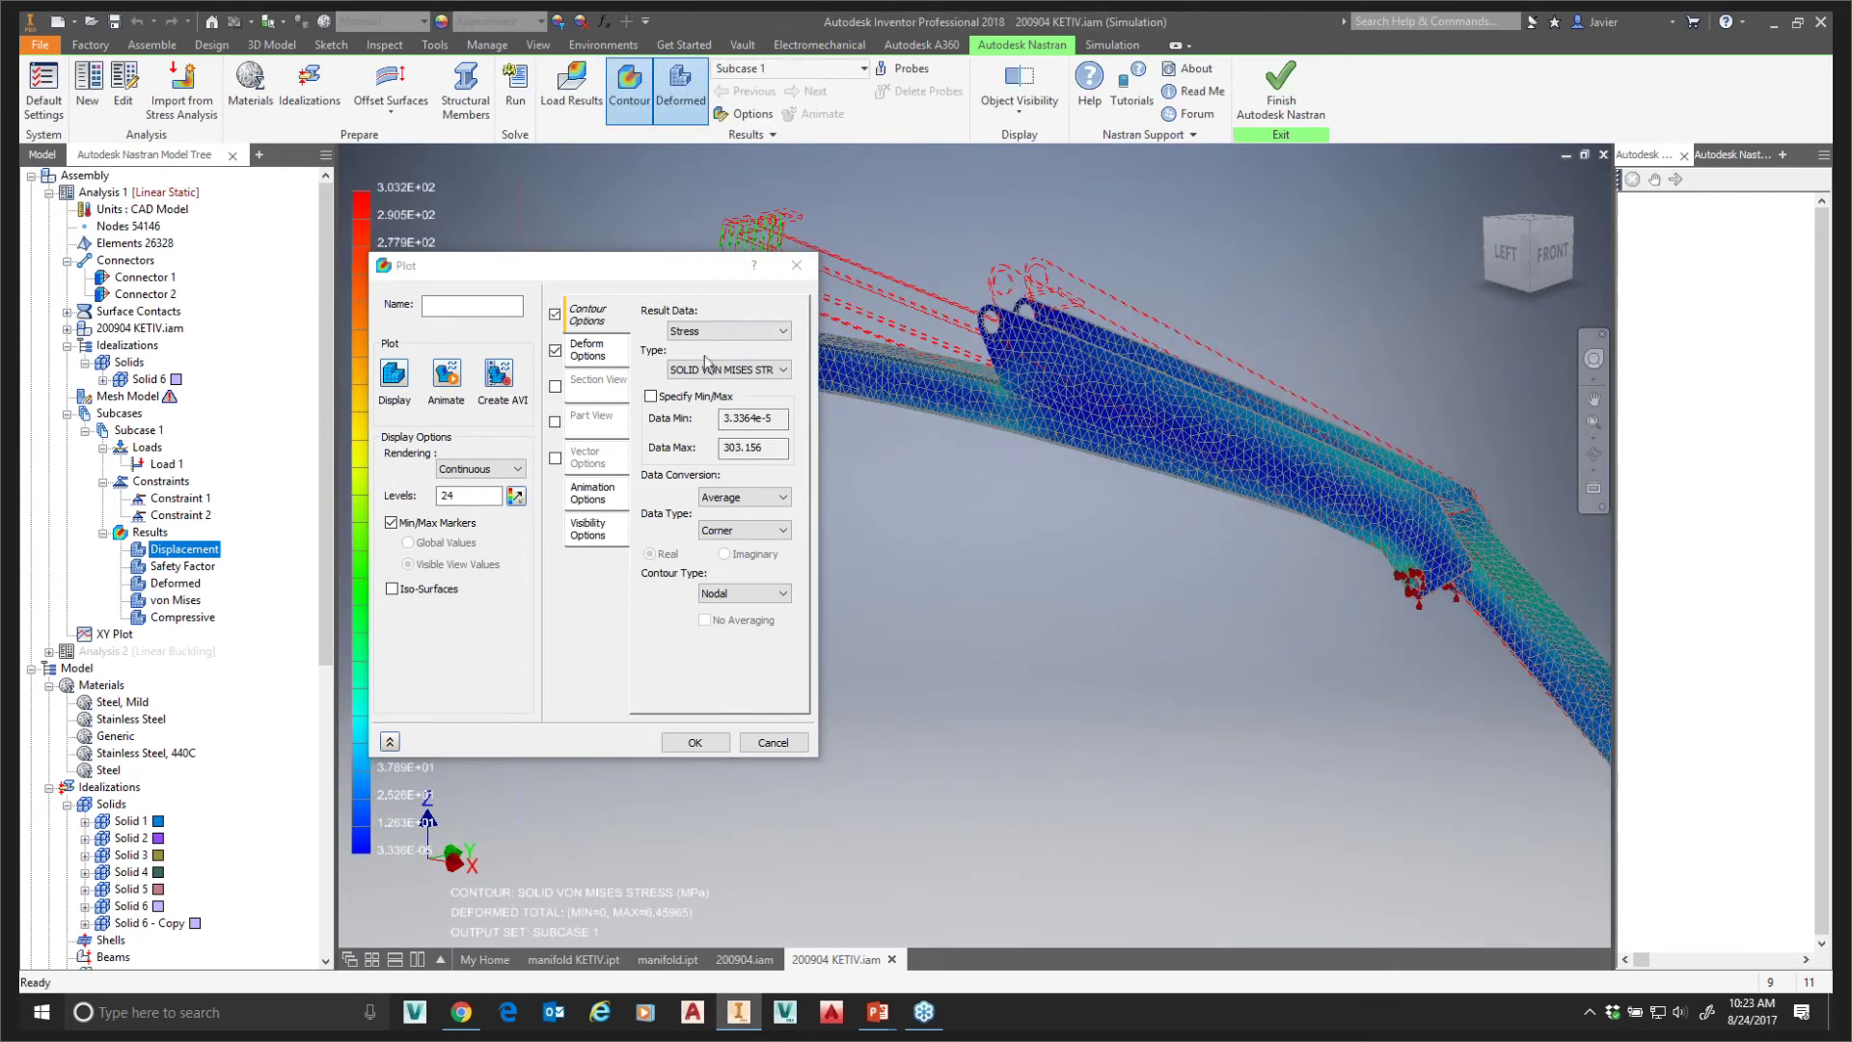
# - Turn off the deformed shape and examine the von Mises stress contour where the pivot lugs meet the boom tube
pyautogui.click(556, 351)
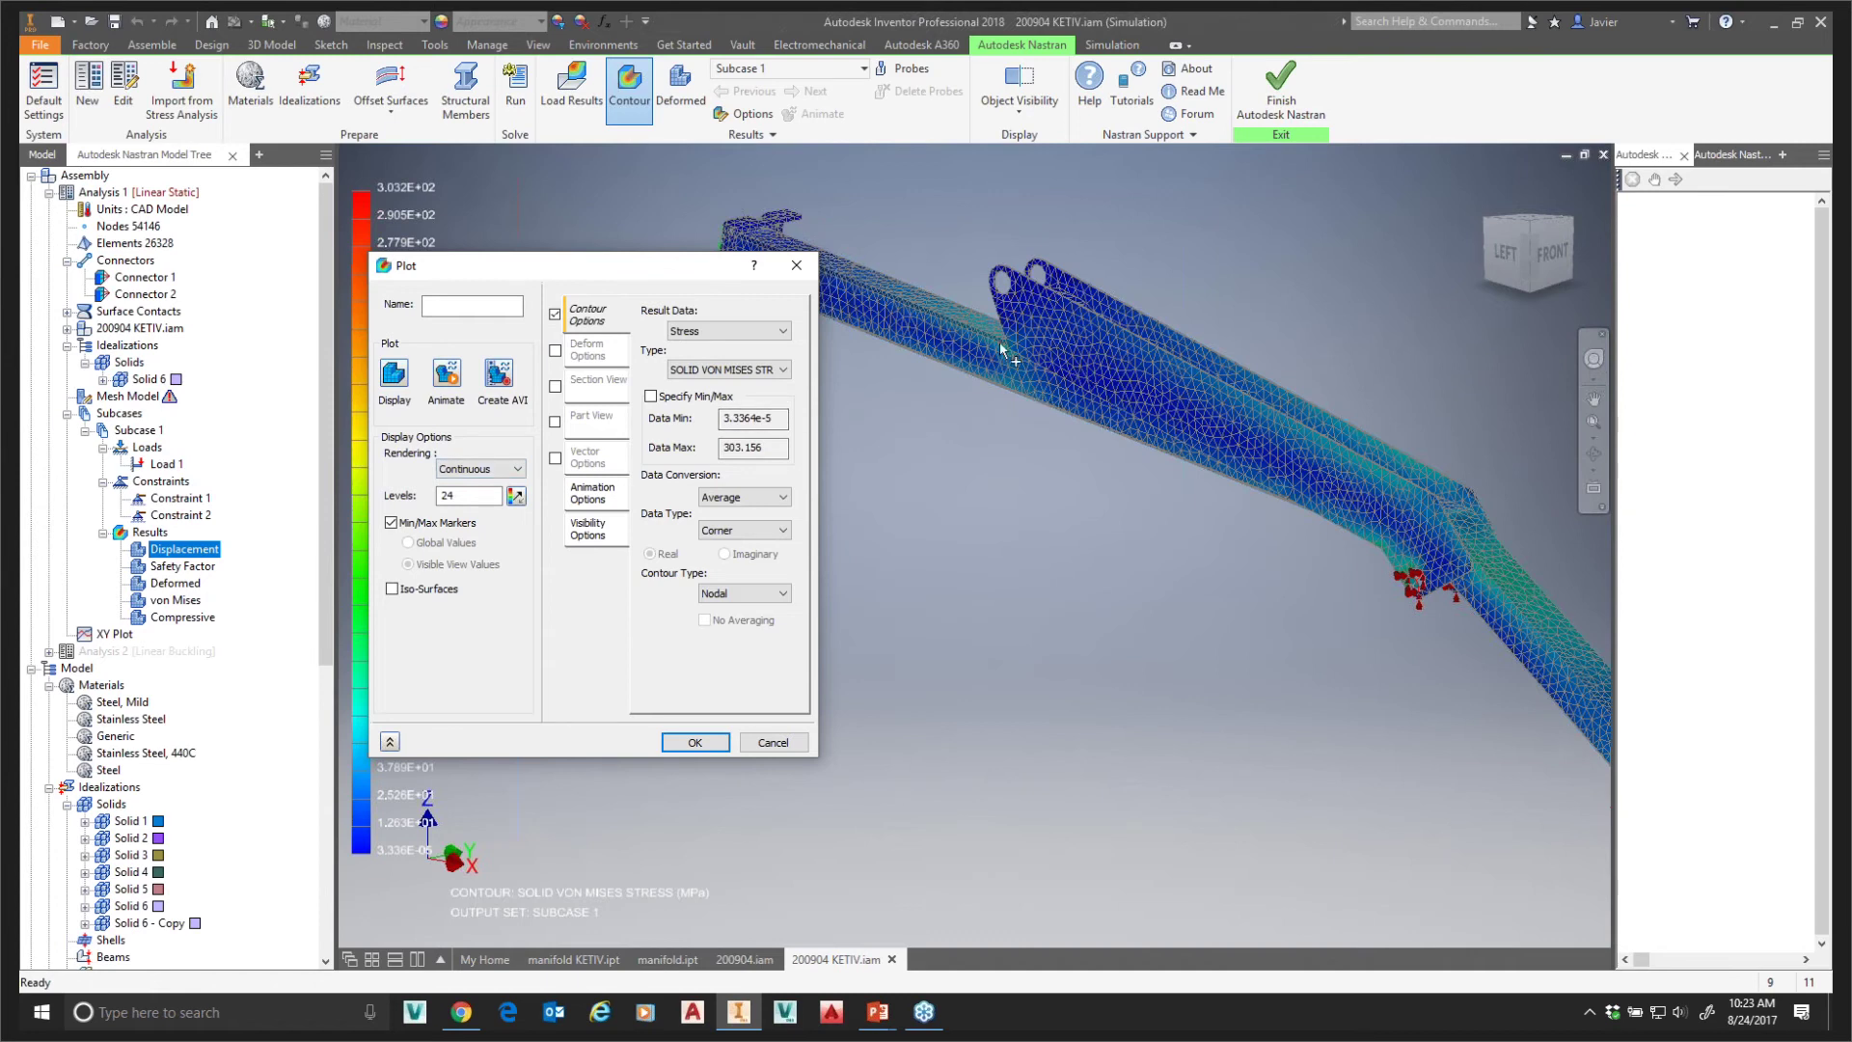
pyautogui.moveTo(1038, 378); pyautogui.dragTo(1004, 416, button='middle')
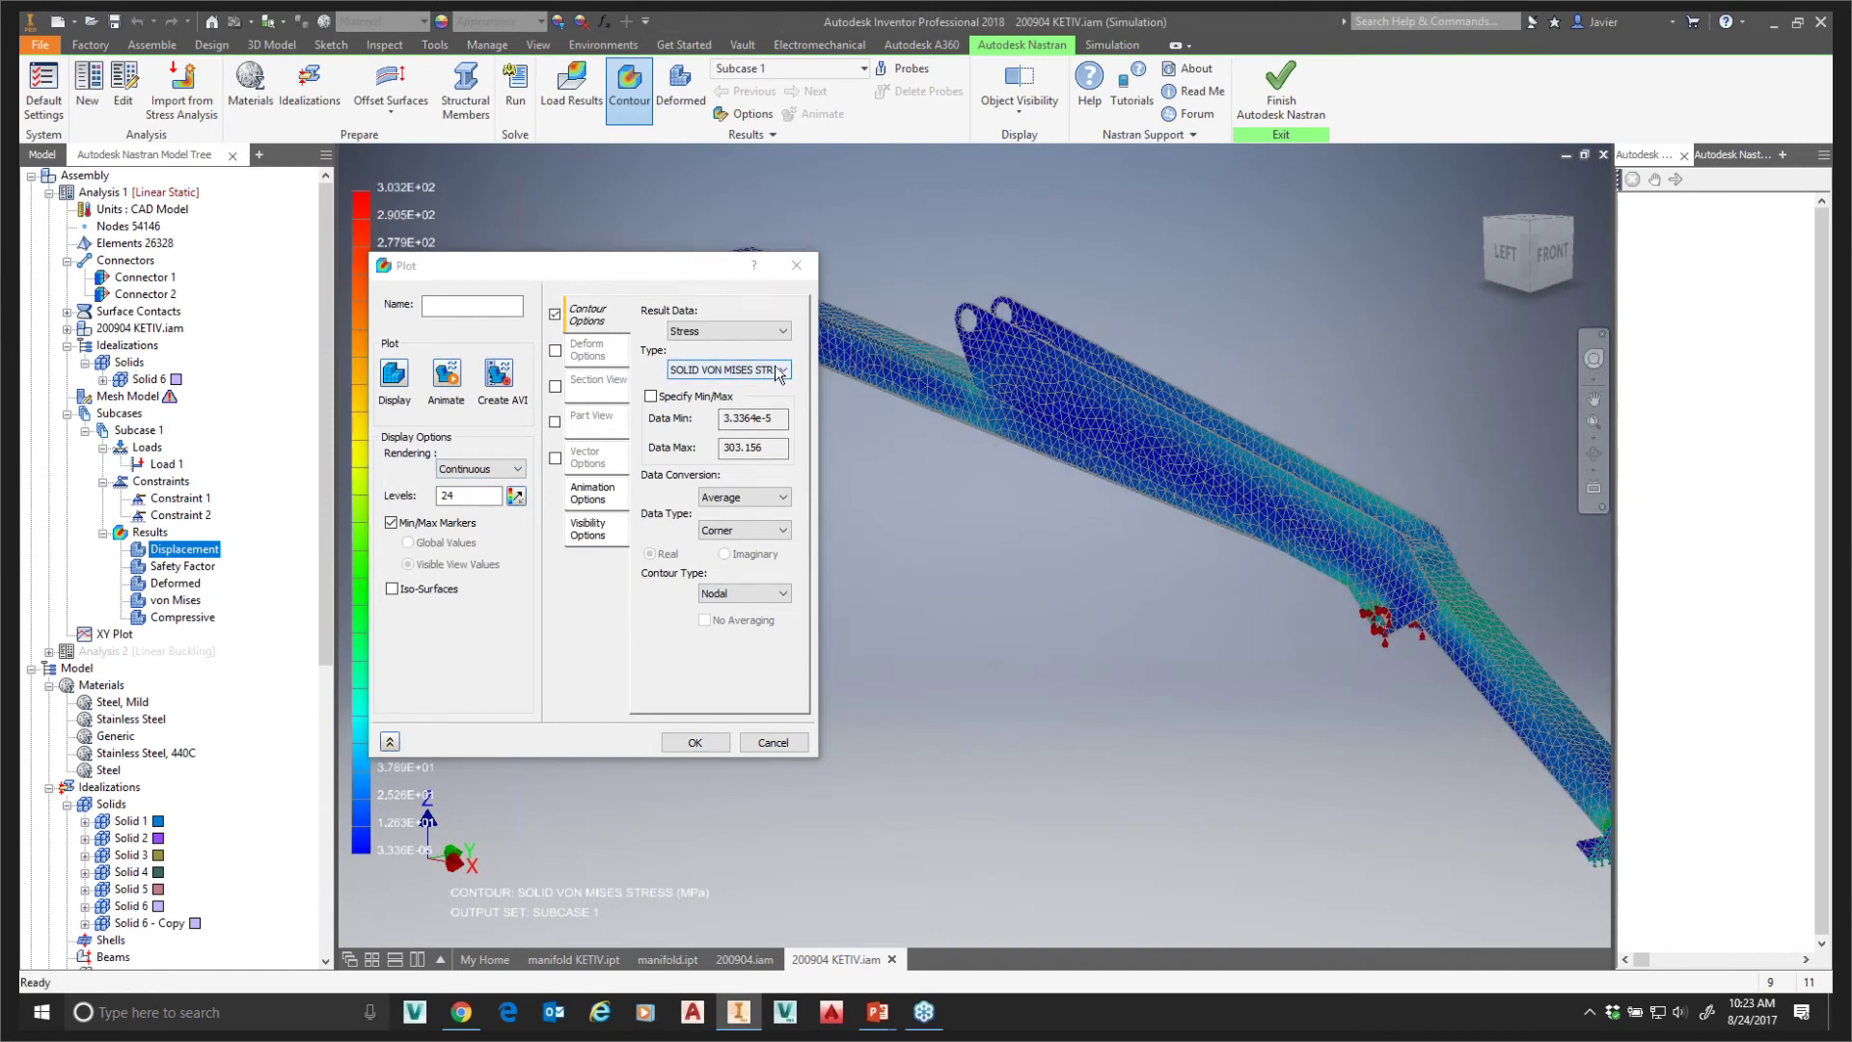
pyautogui.moveTo(1304, 633); pyautogui.dragTo(1219, 570, button='middle')
pyautogui.keyDown('shift'); pyautogui.moveTo(1180, 707); pyautogui.dragTo(1368, 553, button='middle'); pyautogui.keyUp('shift')
pyautogui.moveTo(1091, 545); pyautogui.dragTo(1066, 587, button='middle')
pyautogui.scroll(5, 1006, 537)
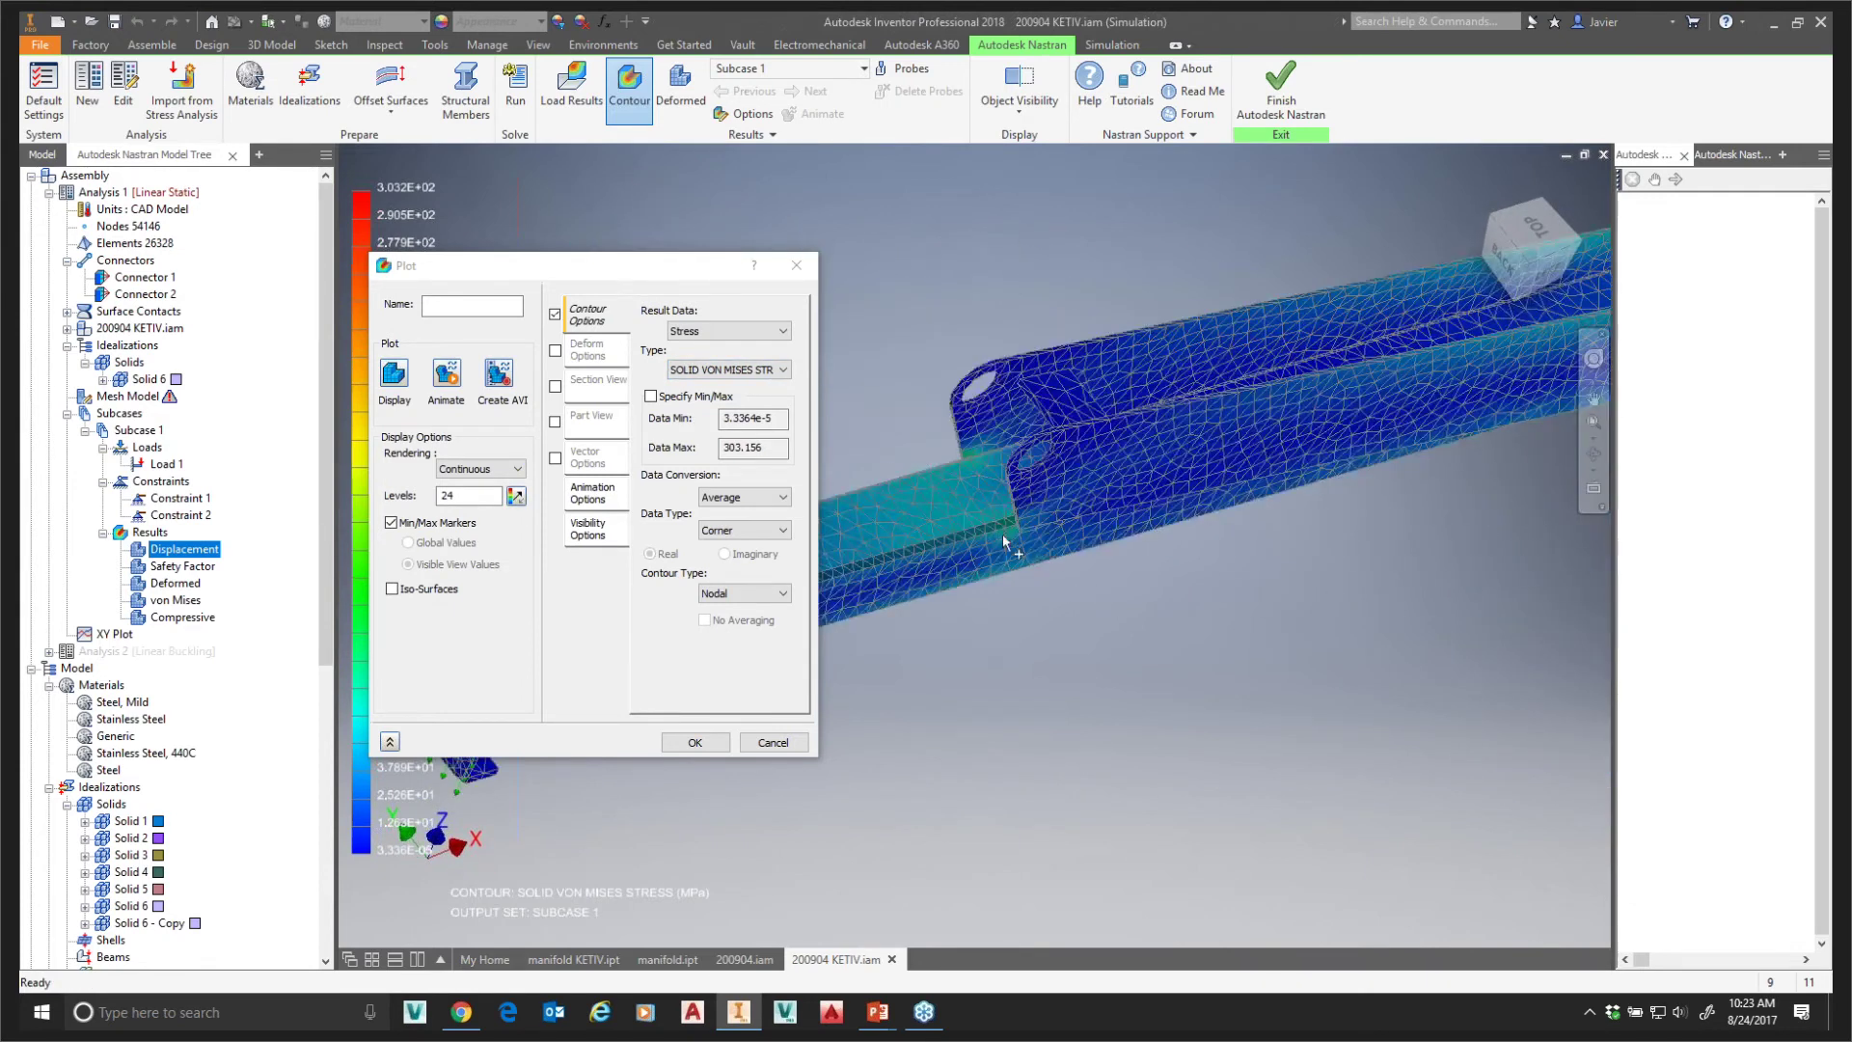
pyautogui.scroll(-8, 1041, 530)
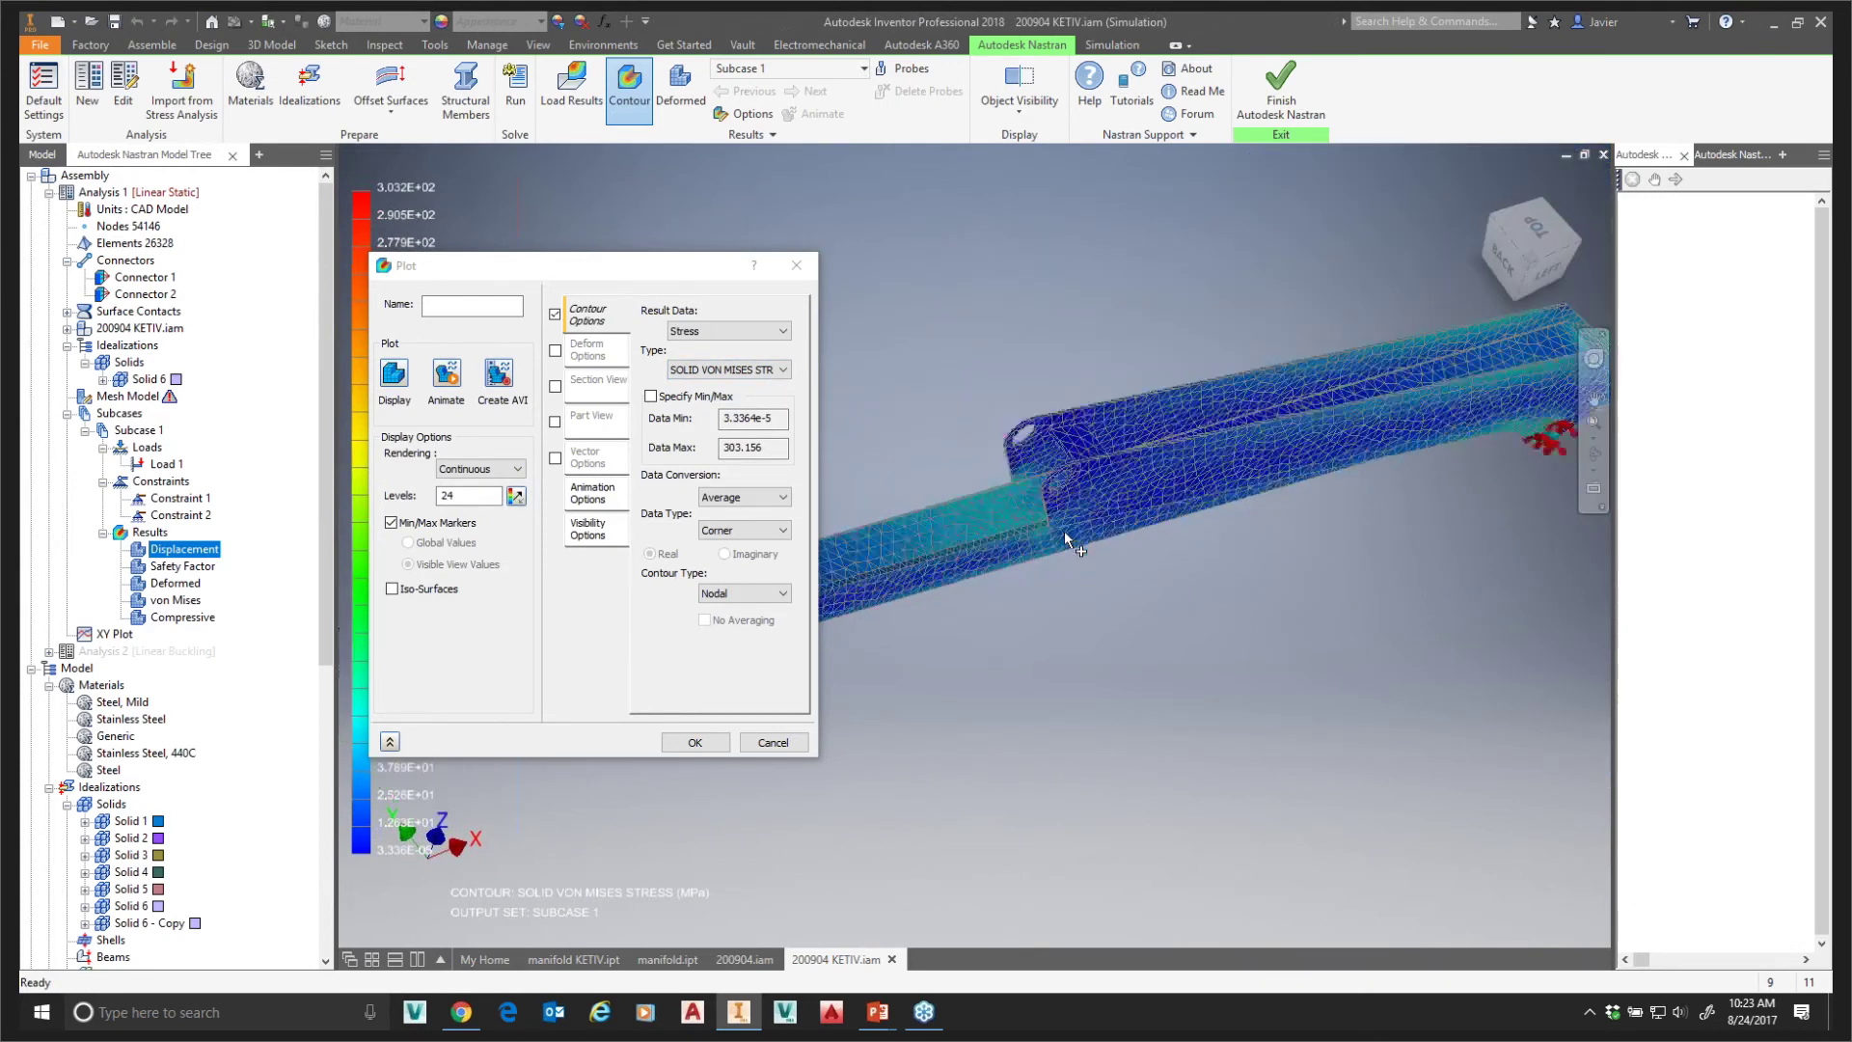
# - Activate result probes and pin a von Mises stress probe where the lug plate meets the boom tube
pyautogui.click(905, 68)
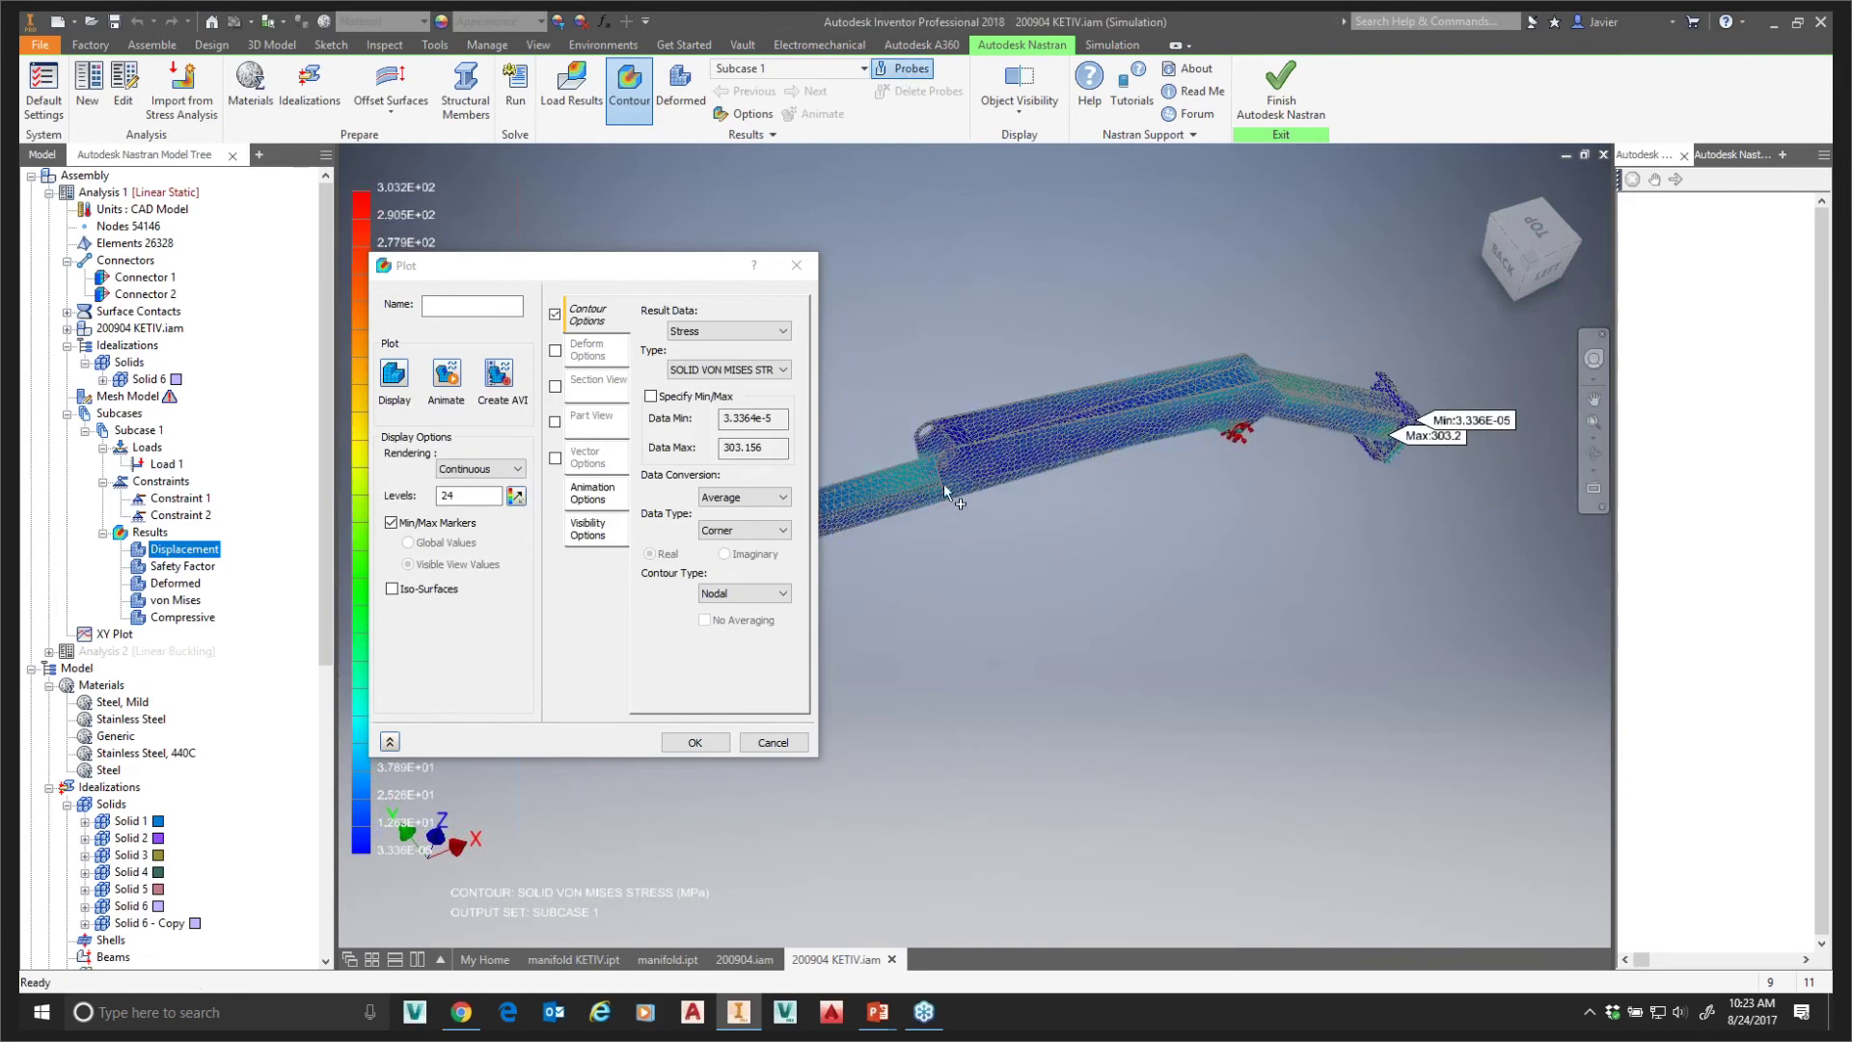
pyautogui.moveTo(942, 483)
pyautogui.scroll(3, 939, 484)
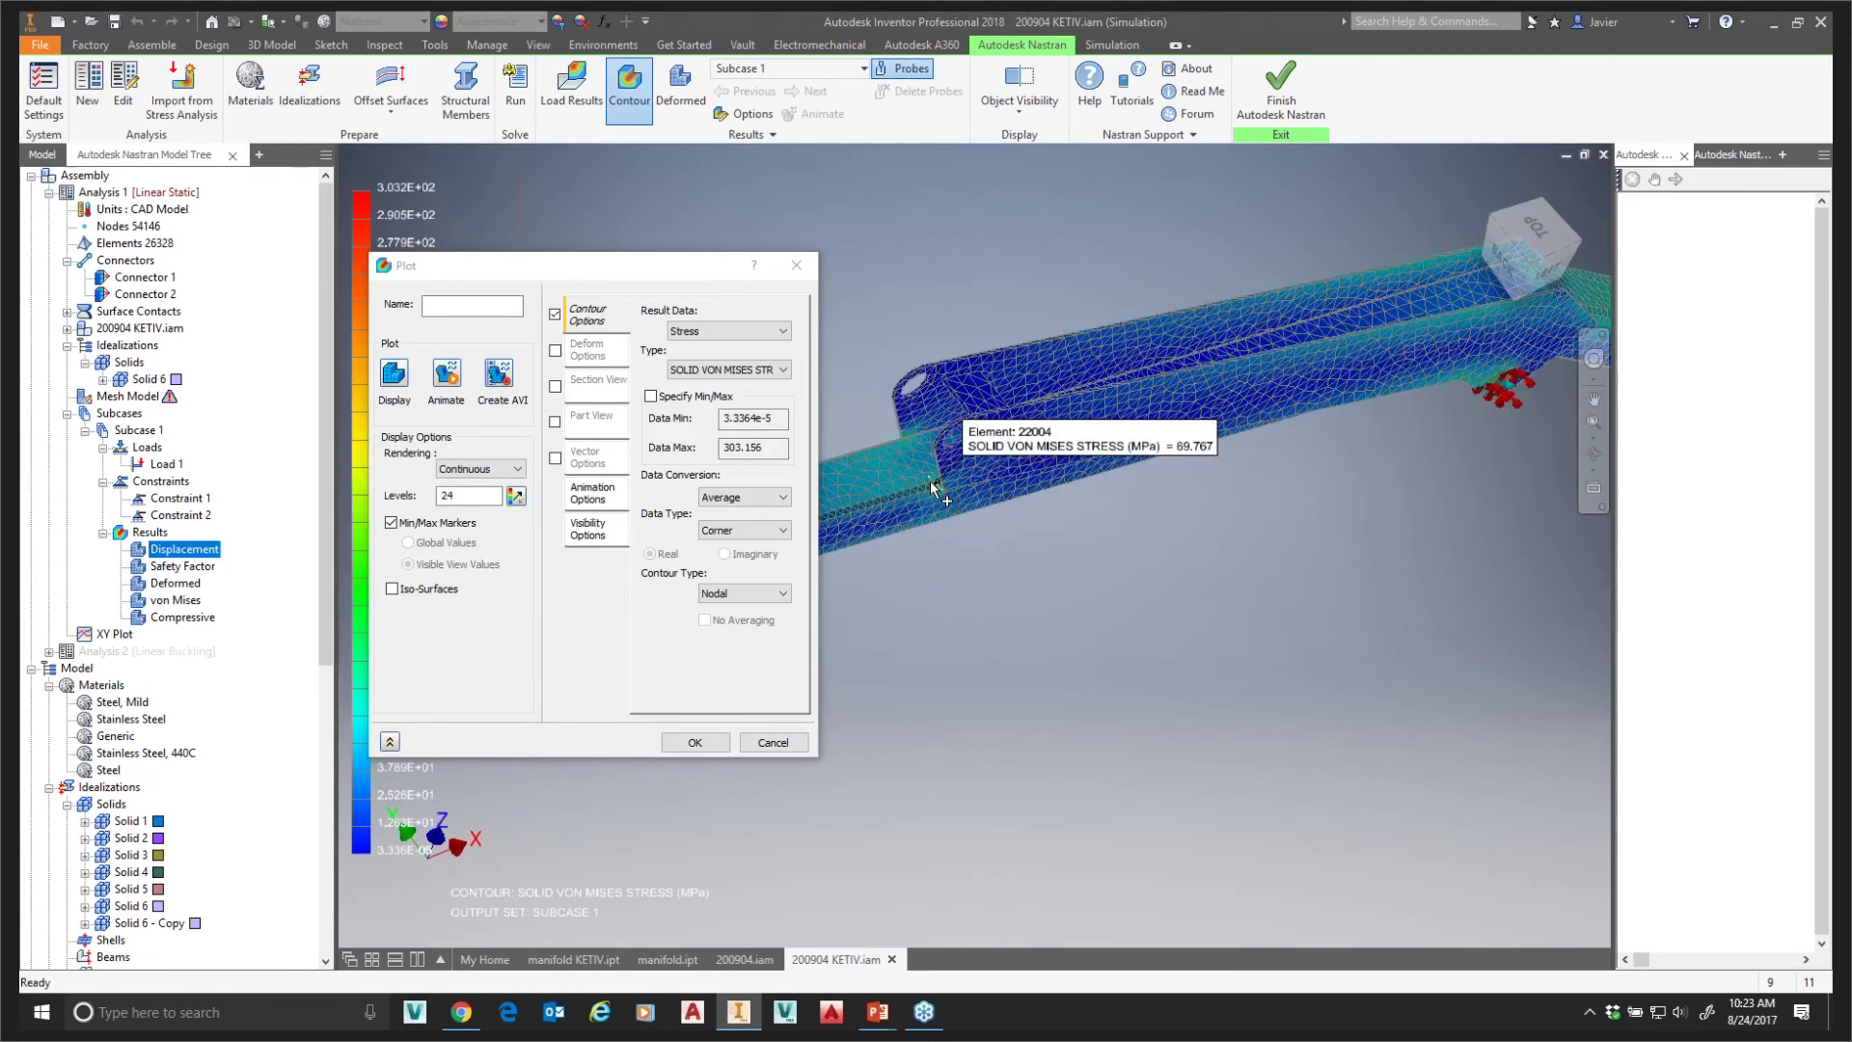
pyautogui.click(931, 480)
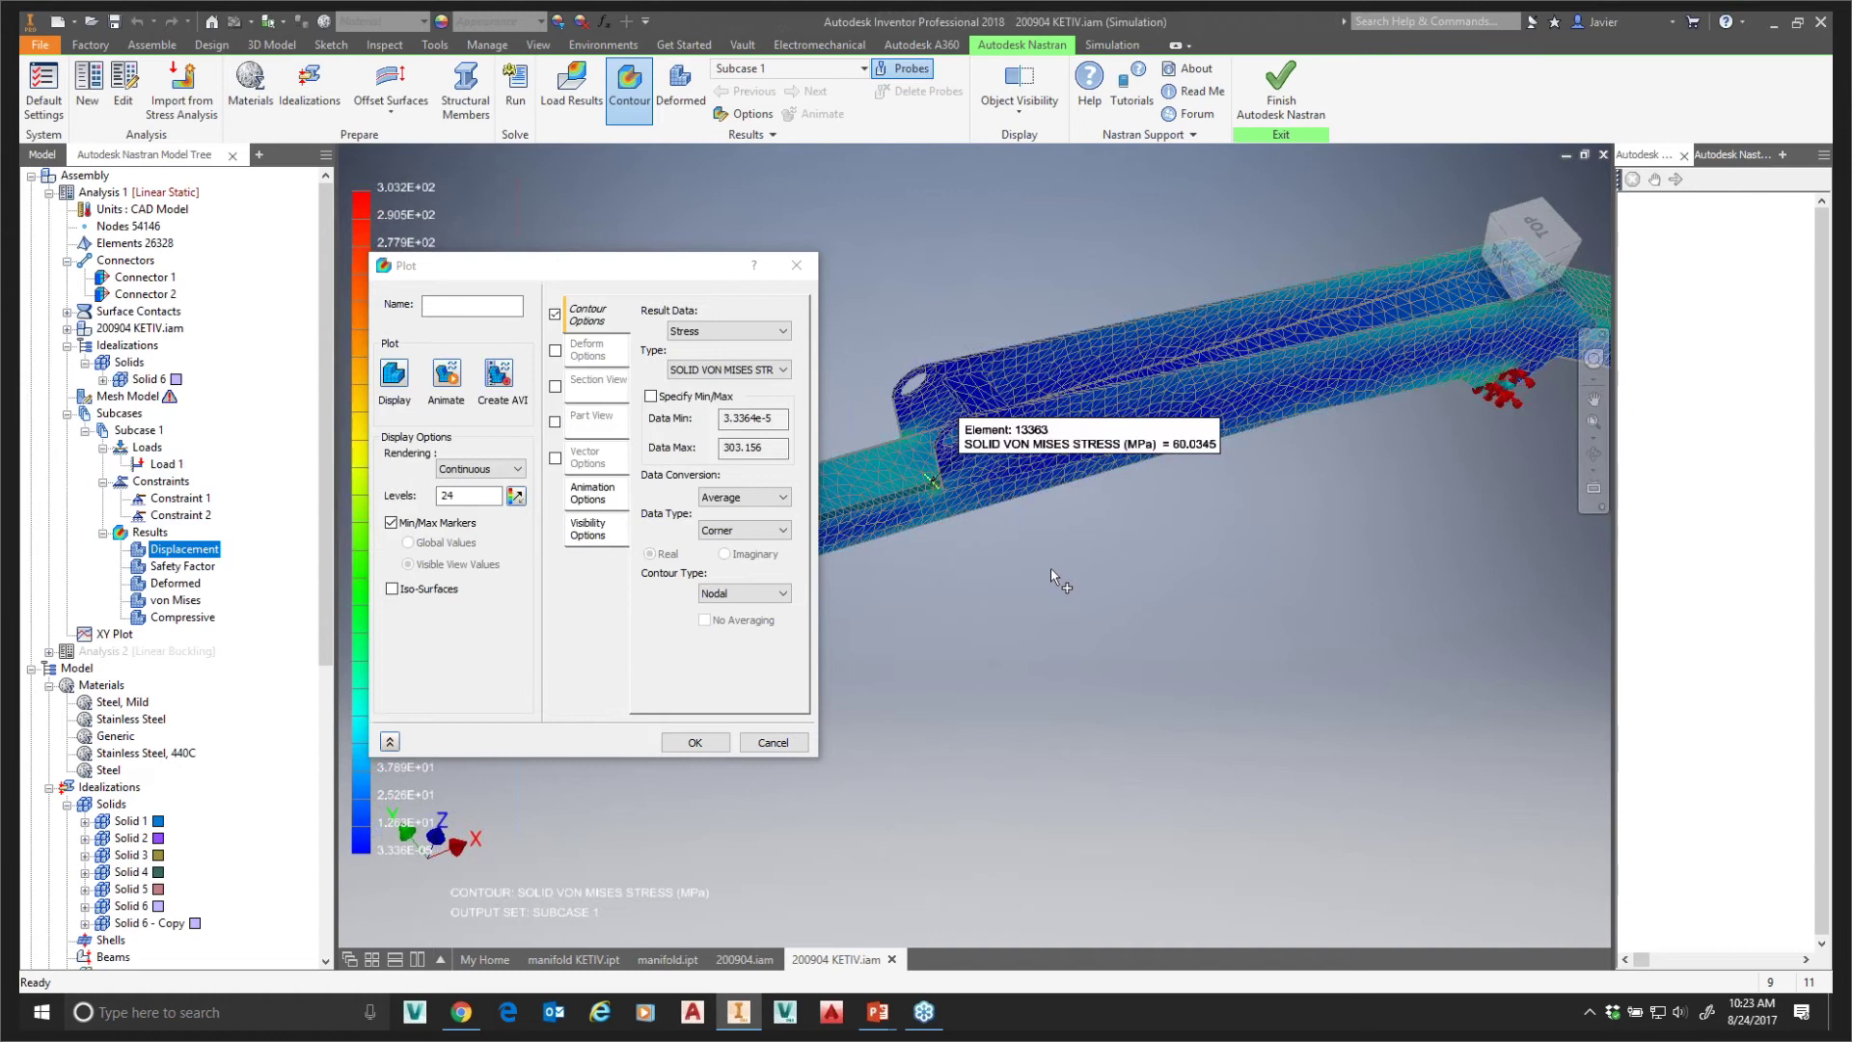
# - Compare the stress around the pinned probe at the lug junction with the minimum and maximum markers at the boom's end plate
pyautogui.scroll(-5, 1186, 625)
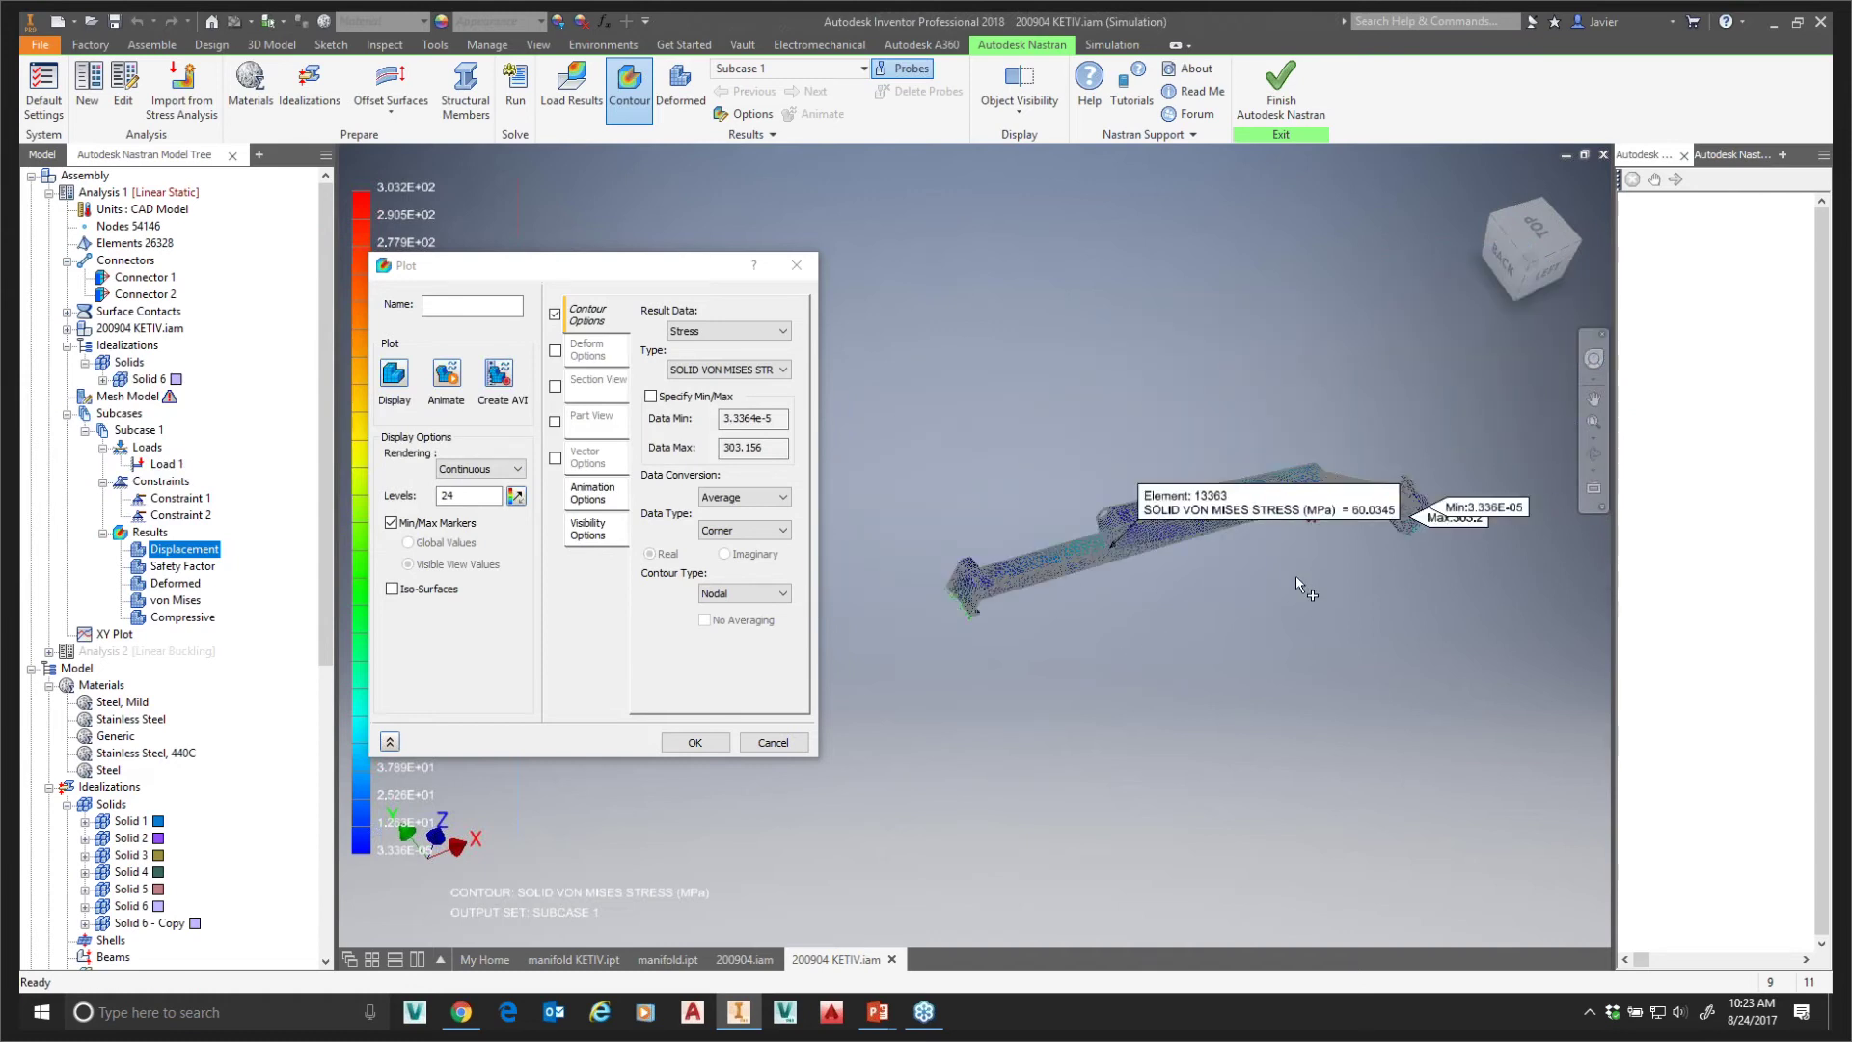
pyautogui.scroll(5, 1283, 565)
pyautogui.moveTo(976, 531); pyautogui.dragTo(1277, 610, button='middle')
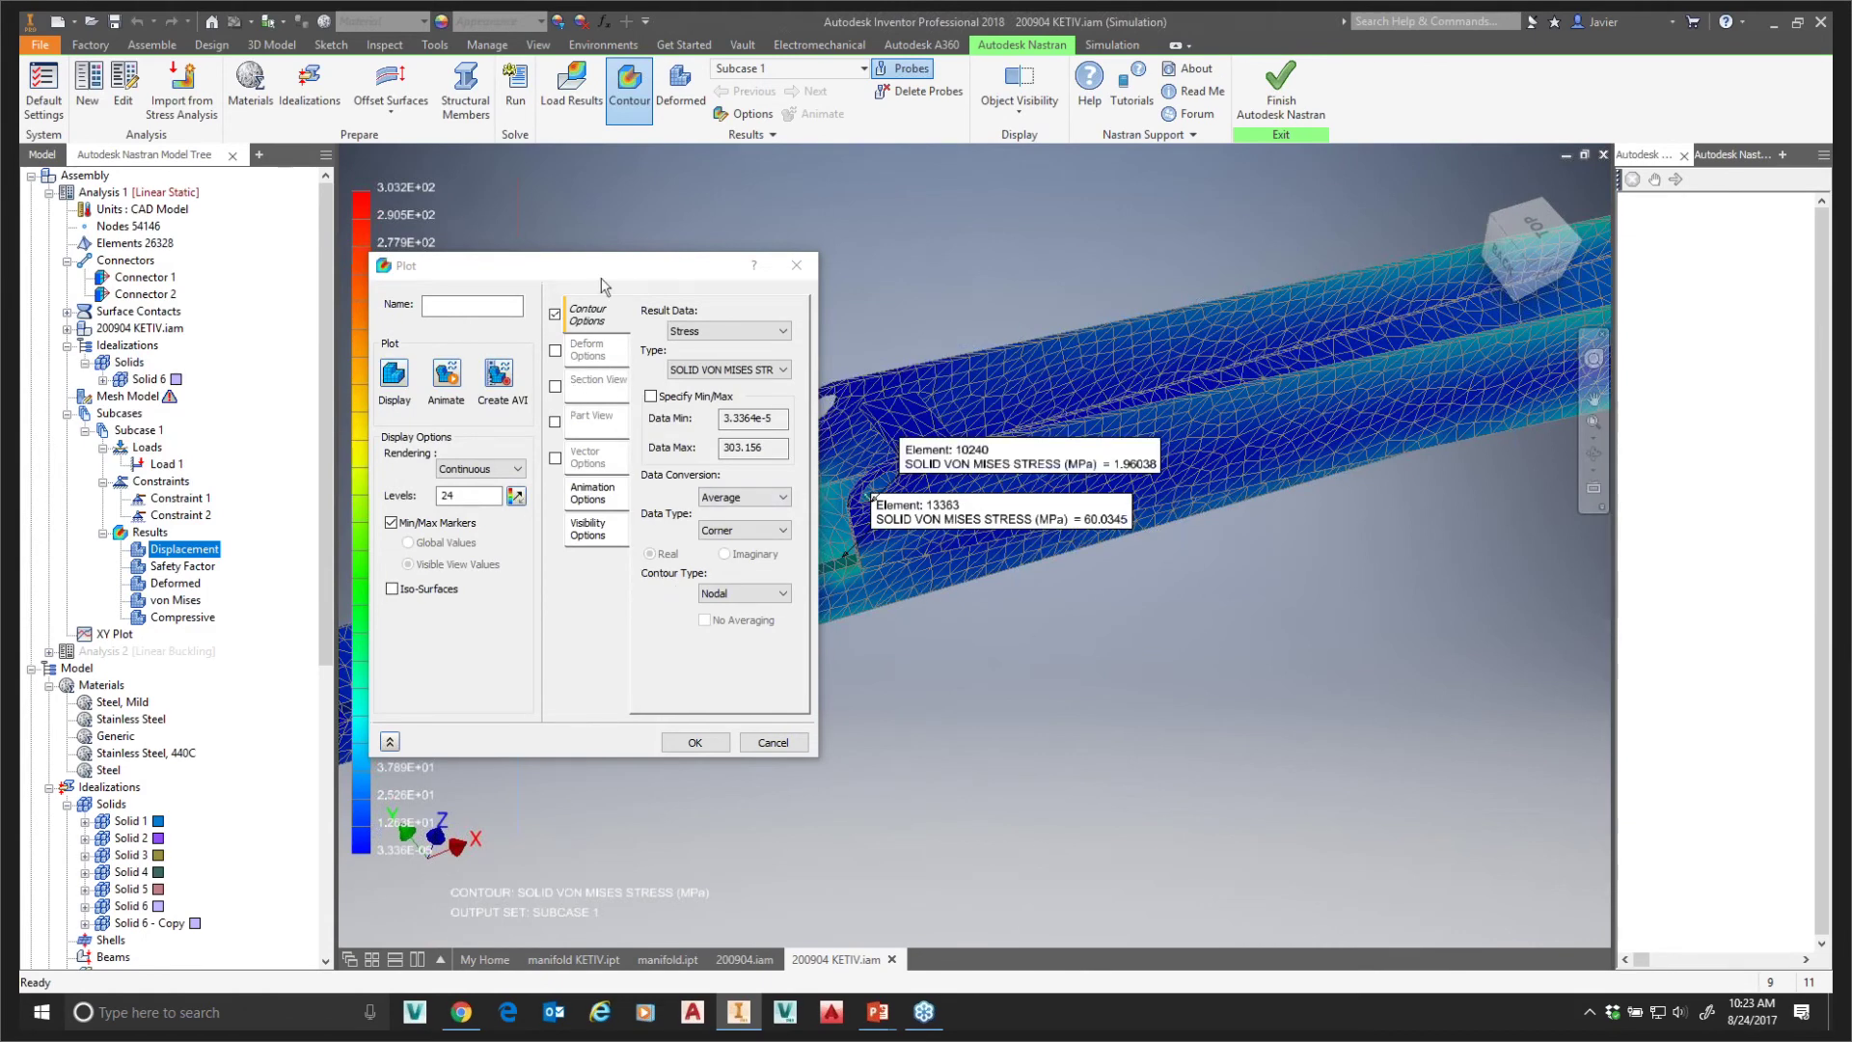
pyautogui.click(603, 272)
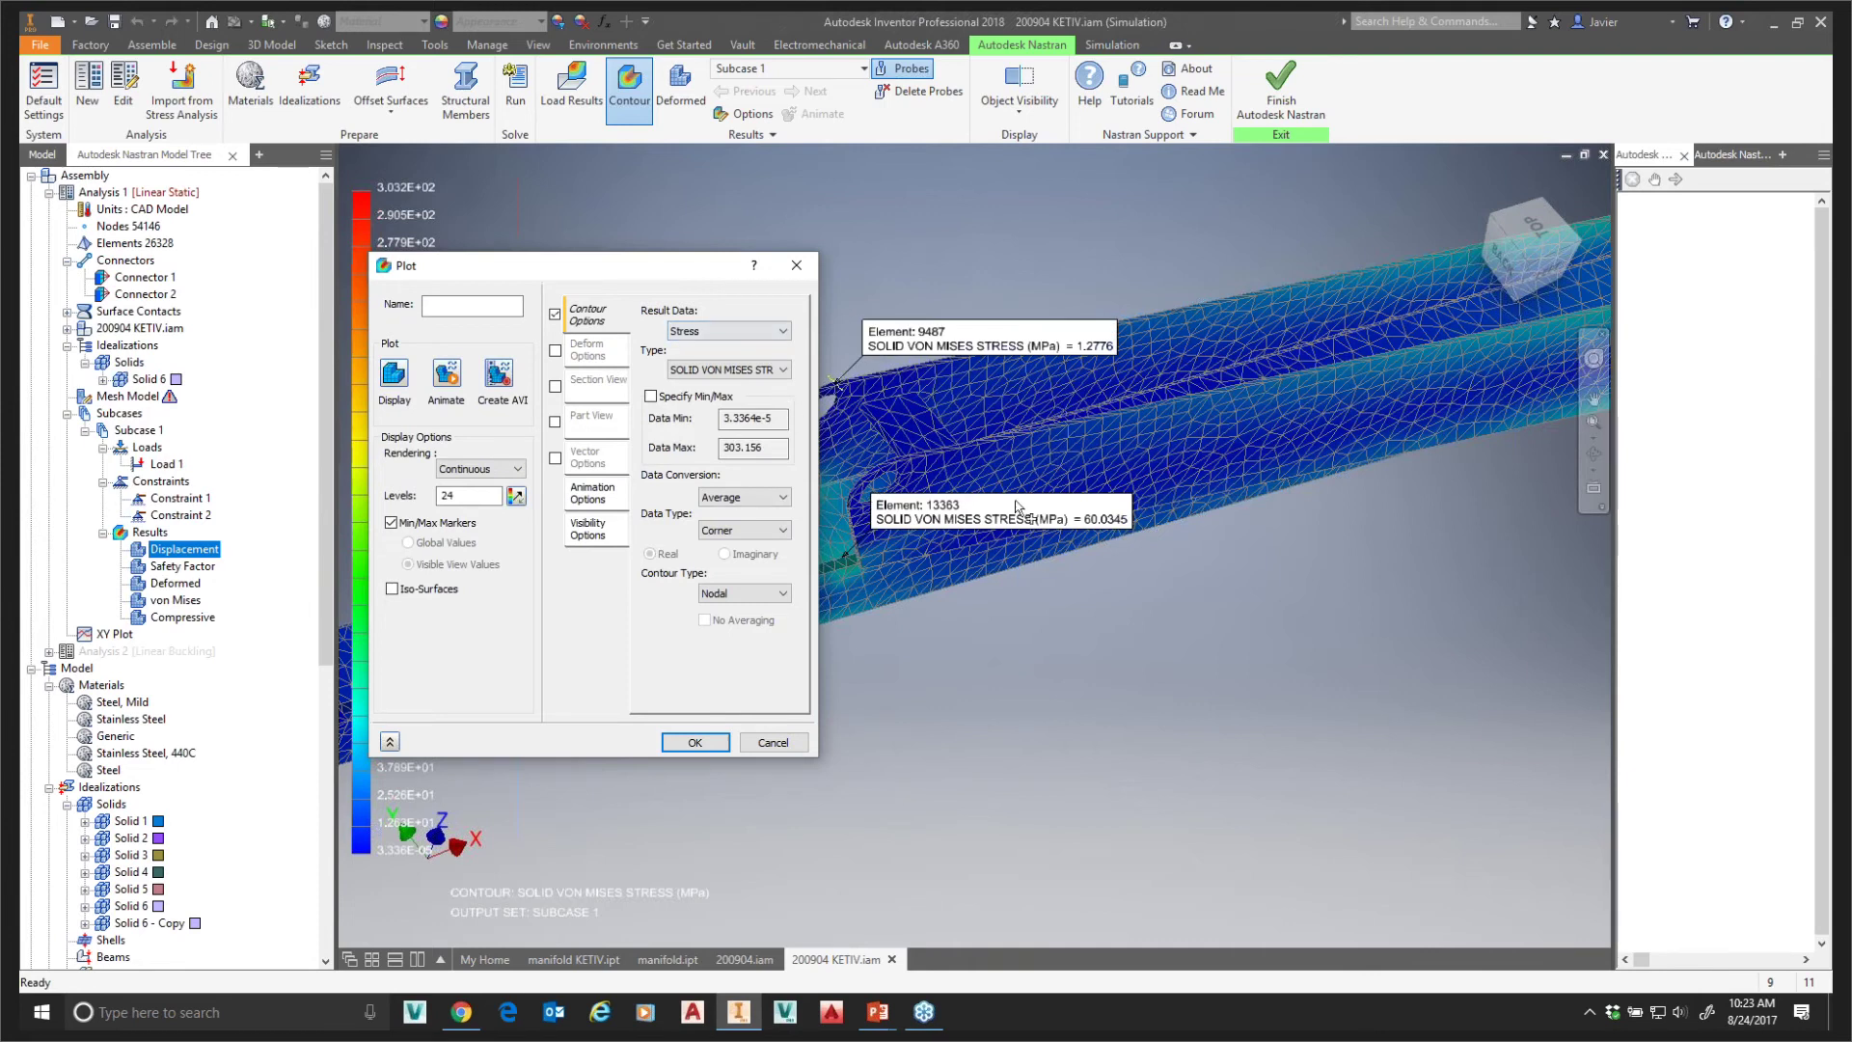
pyautogui.scroll(-3, 1064, 613)
pyautogui.scroll(-3, 1286, 590)
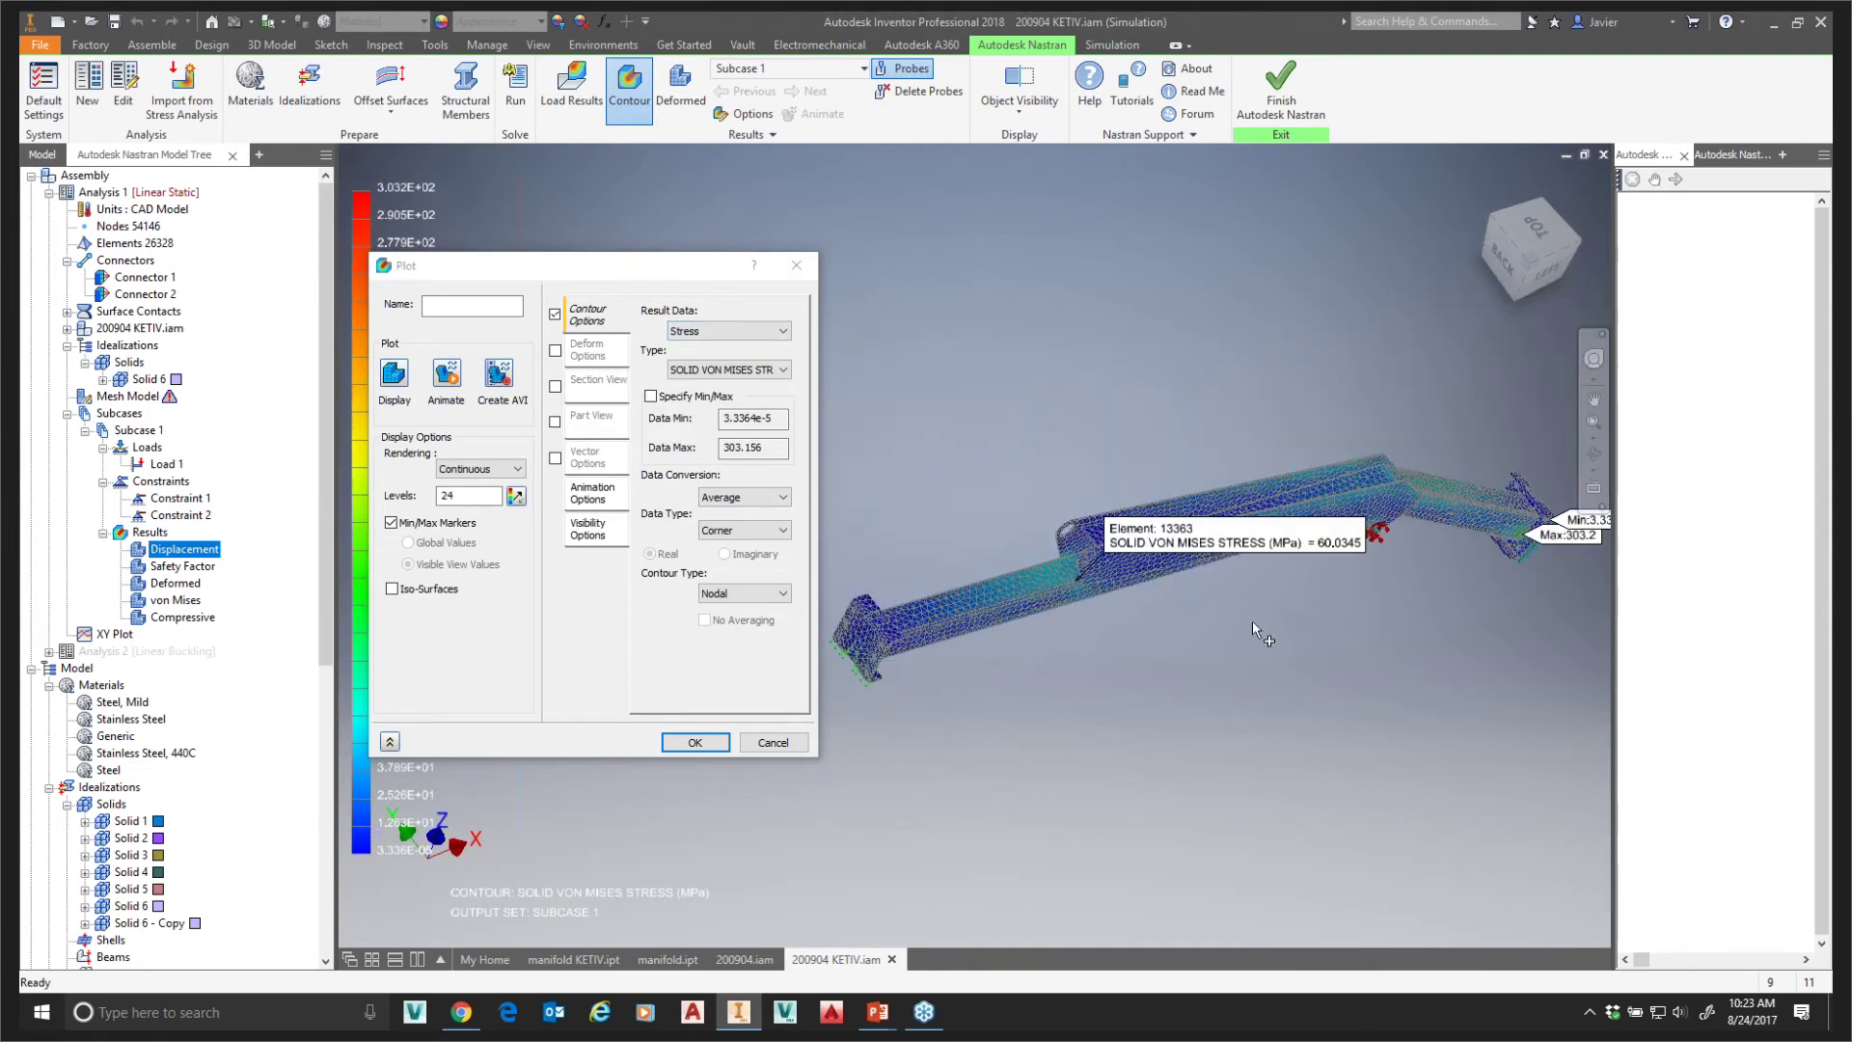
pyautogui.scroll(3, 1447, 592)
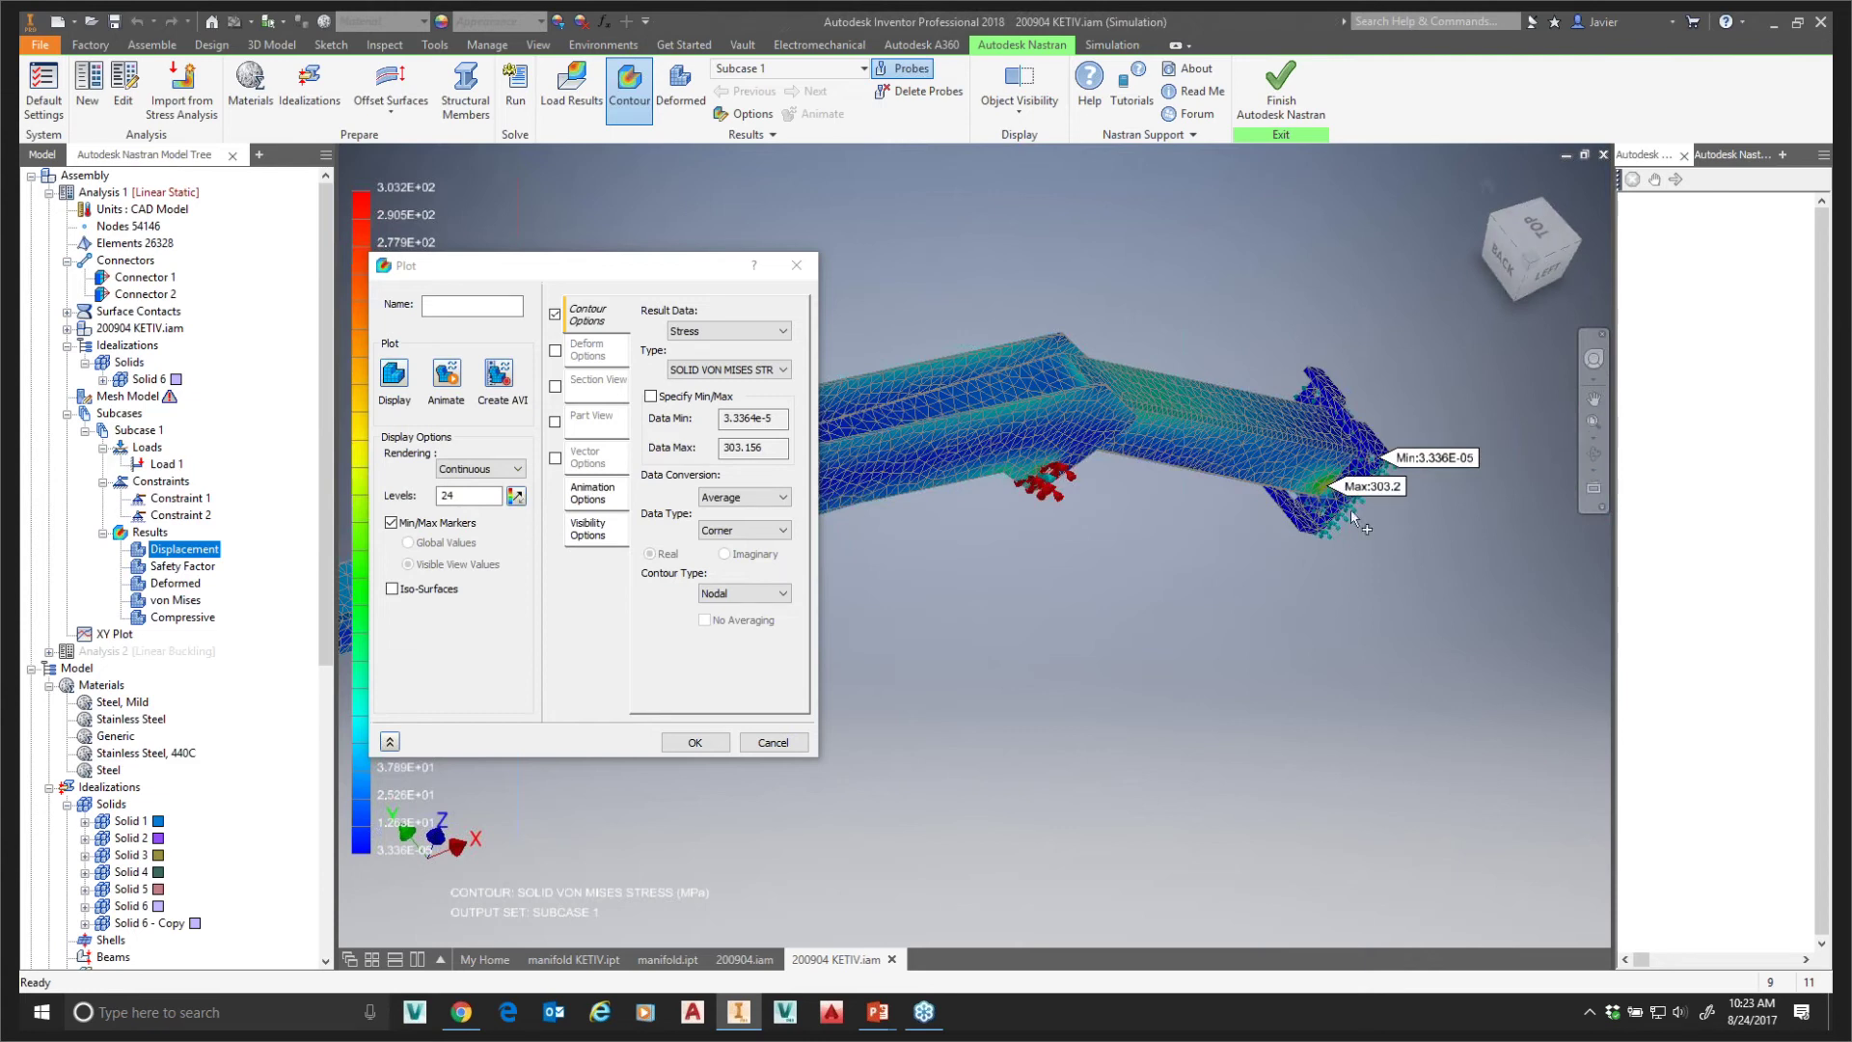
pyautogui.moveTo(1183, 584); pyautogui.dragTo(1503, 581, button='middle')
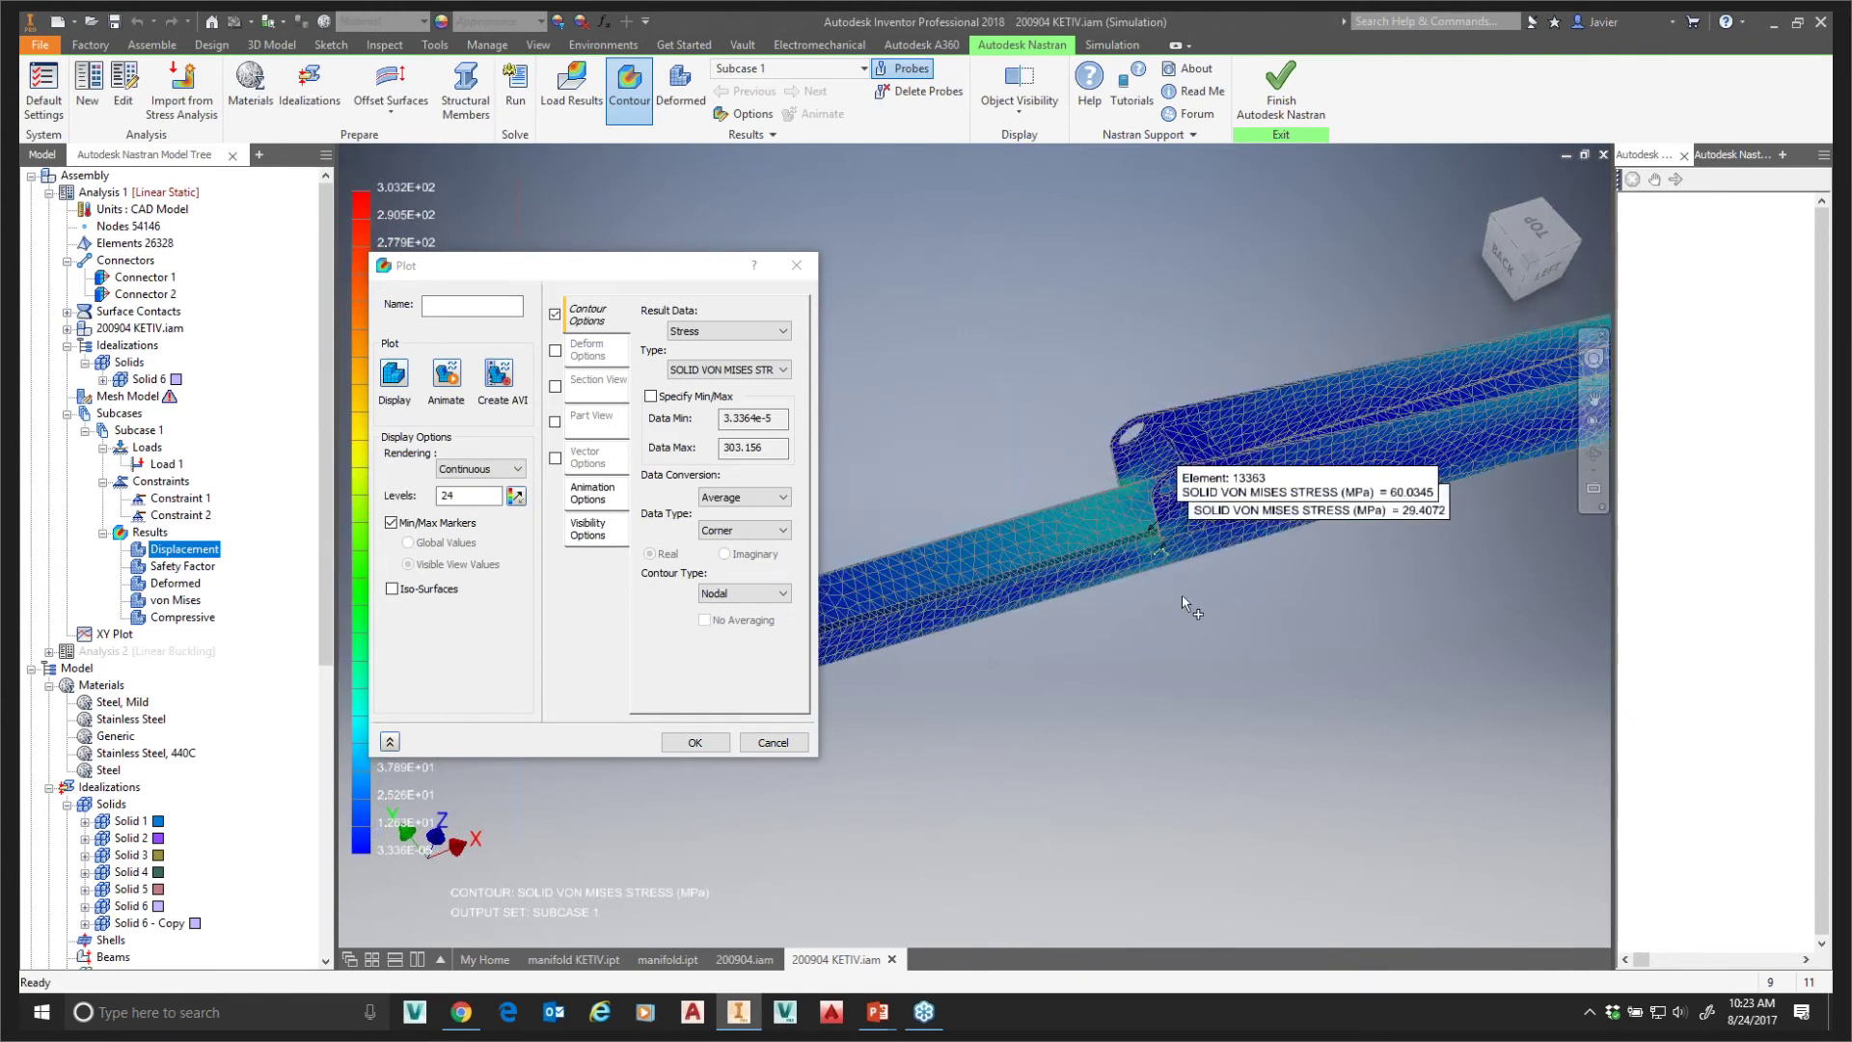
# - Change the stress contour type to Solid Principal C Stress and display it on the boom
pyautogui.scroll(-3, 1208, 588)
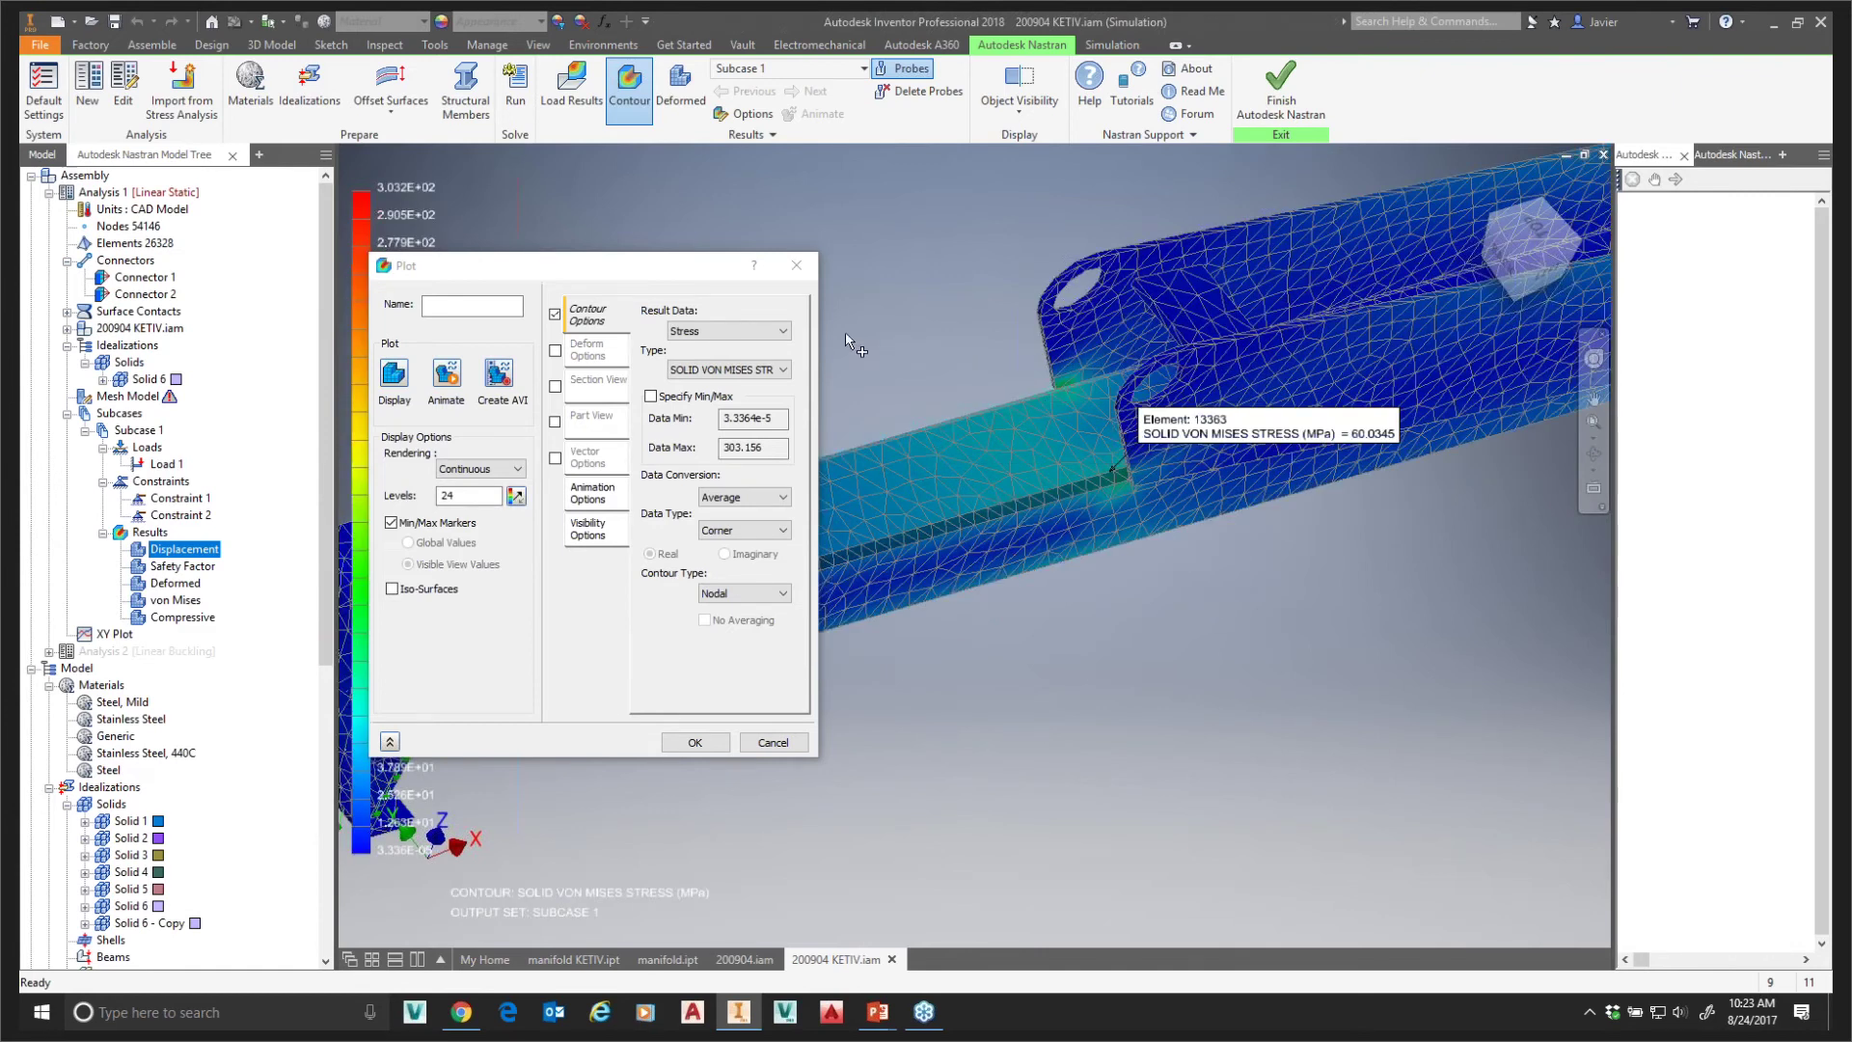
pyautogui.click(778, 371)
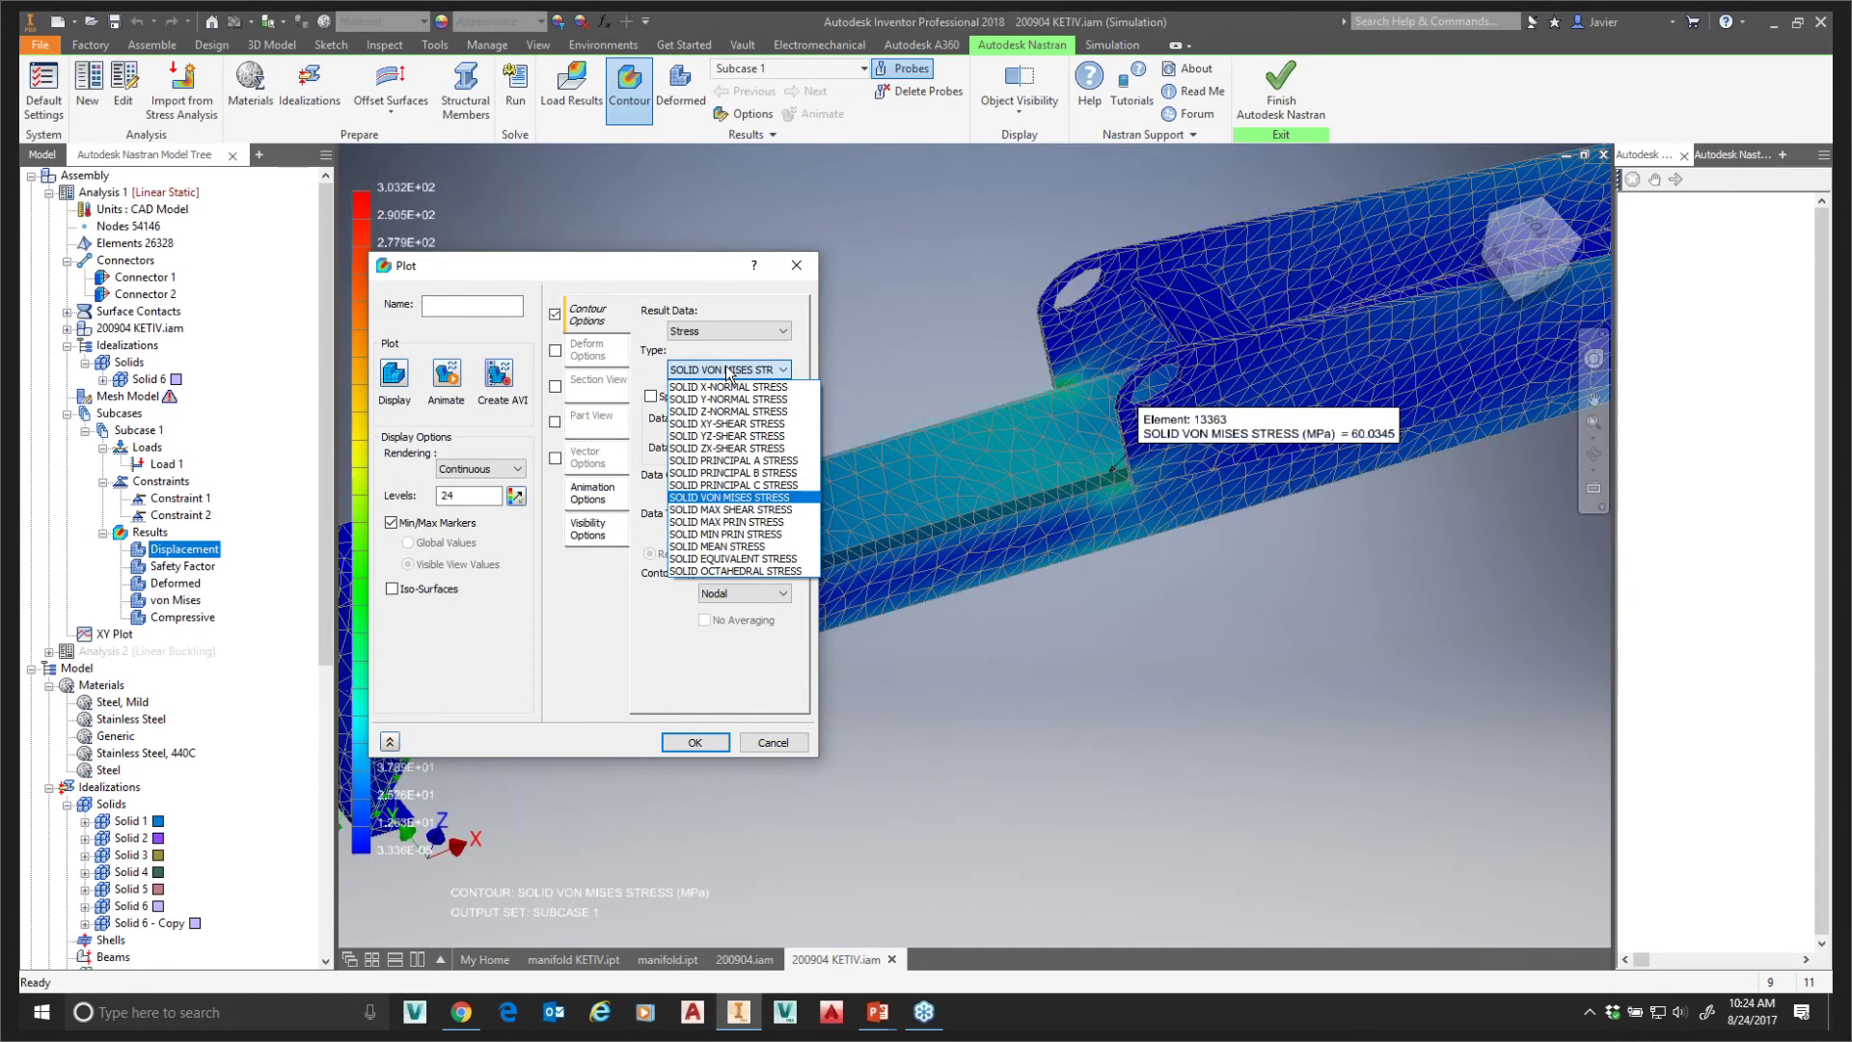
pyautogui.click(707, 484)
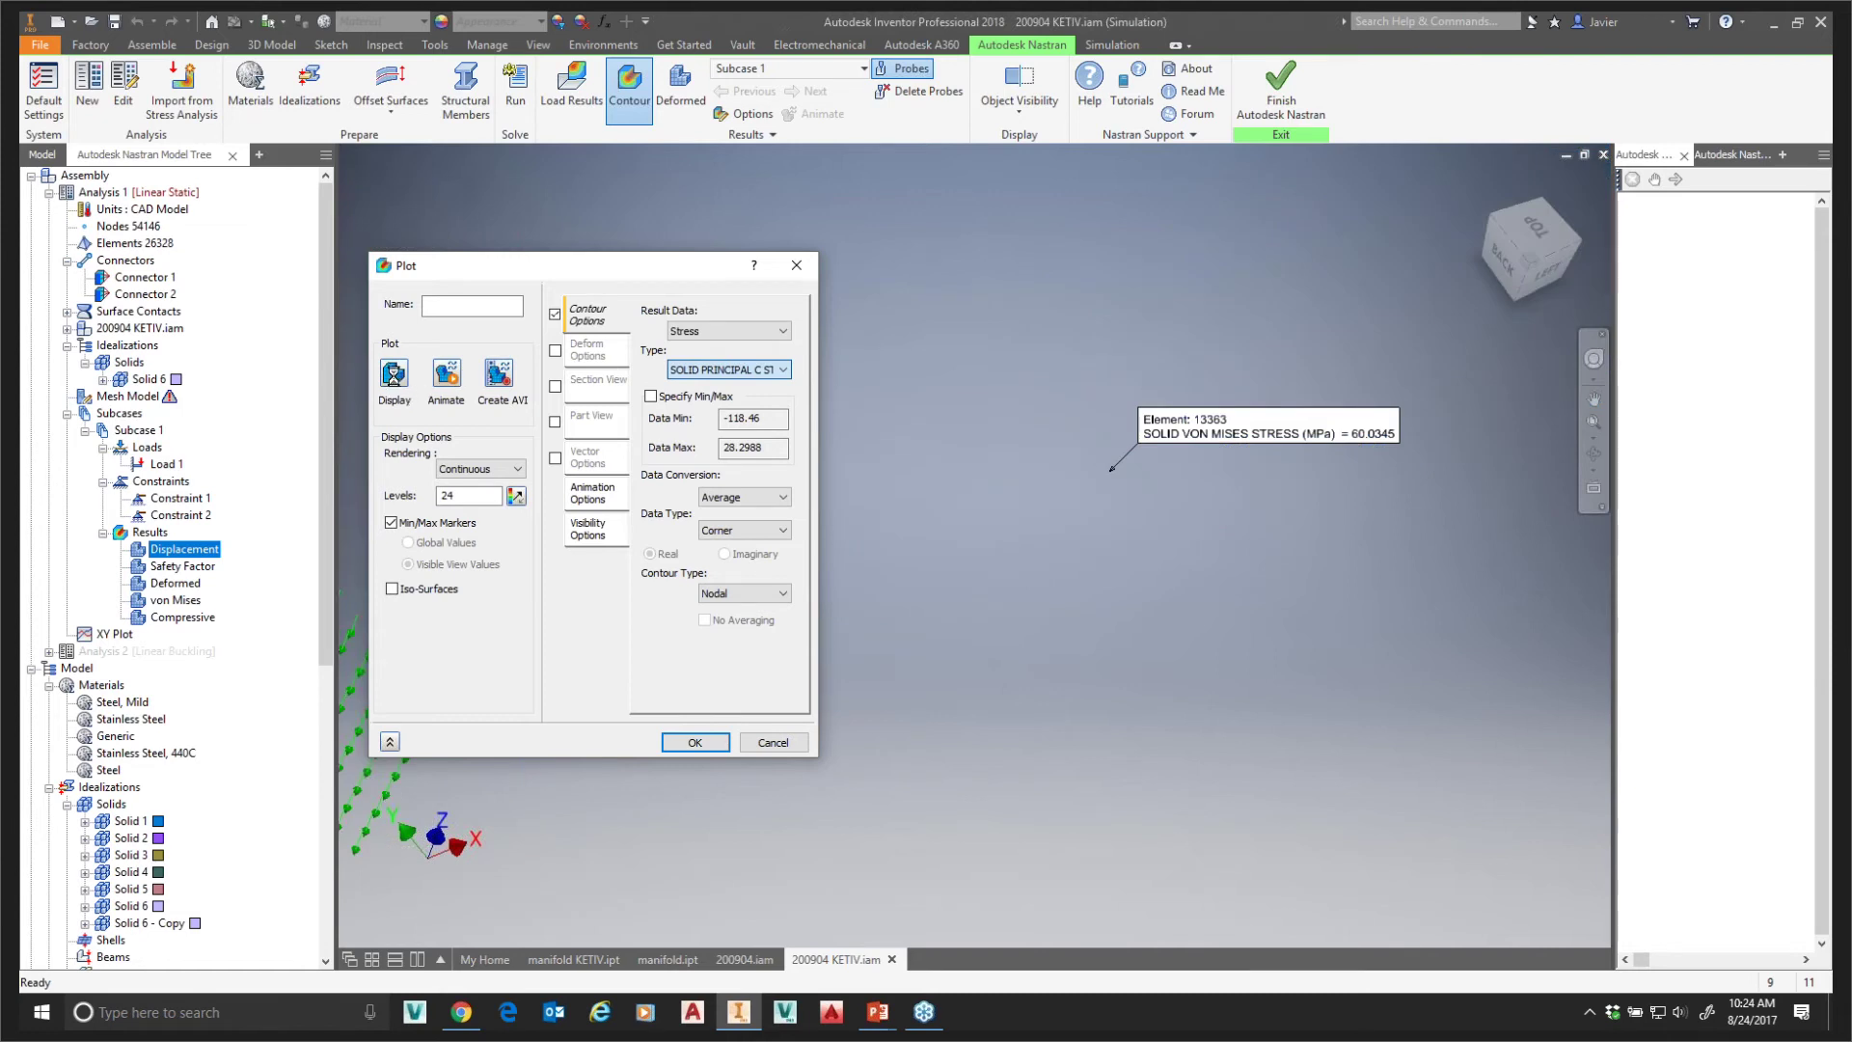
pyautogui.click(392, 373)
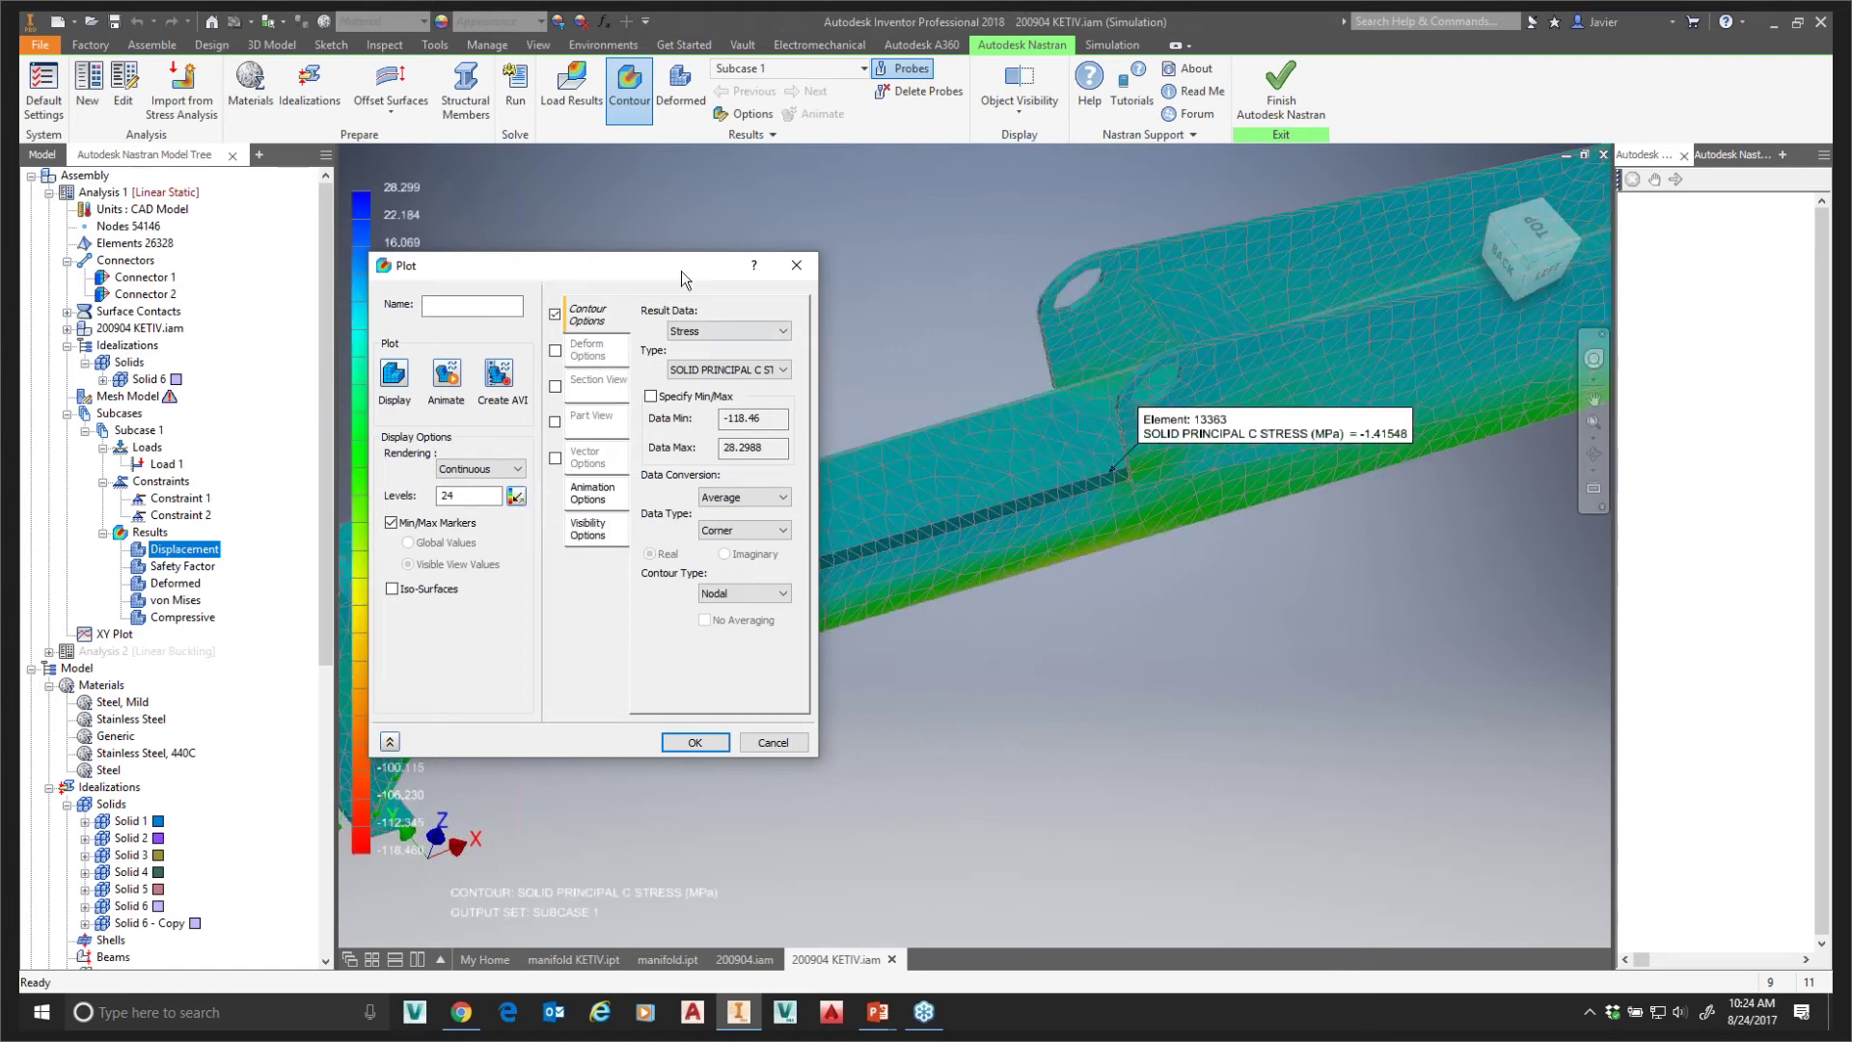
# - Examine the principal C stress along the boom's underside, from the lug junction down to the minimum marker at the constrained pivot
pyautogui.moveTo(678, 266); pyautogui.dragTo(505, 223)
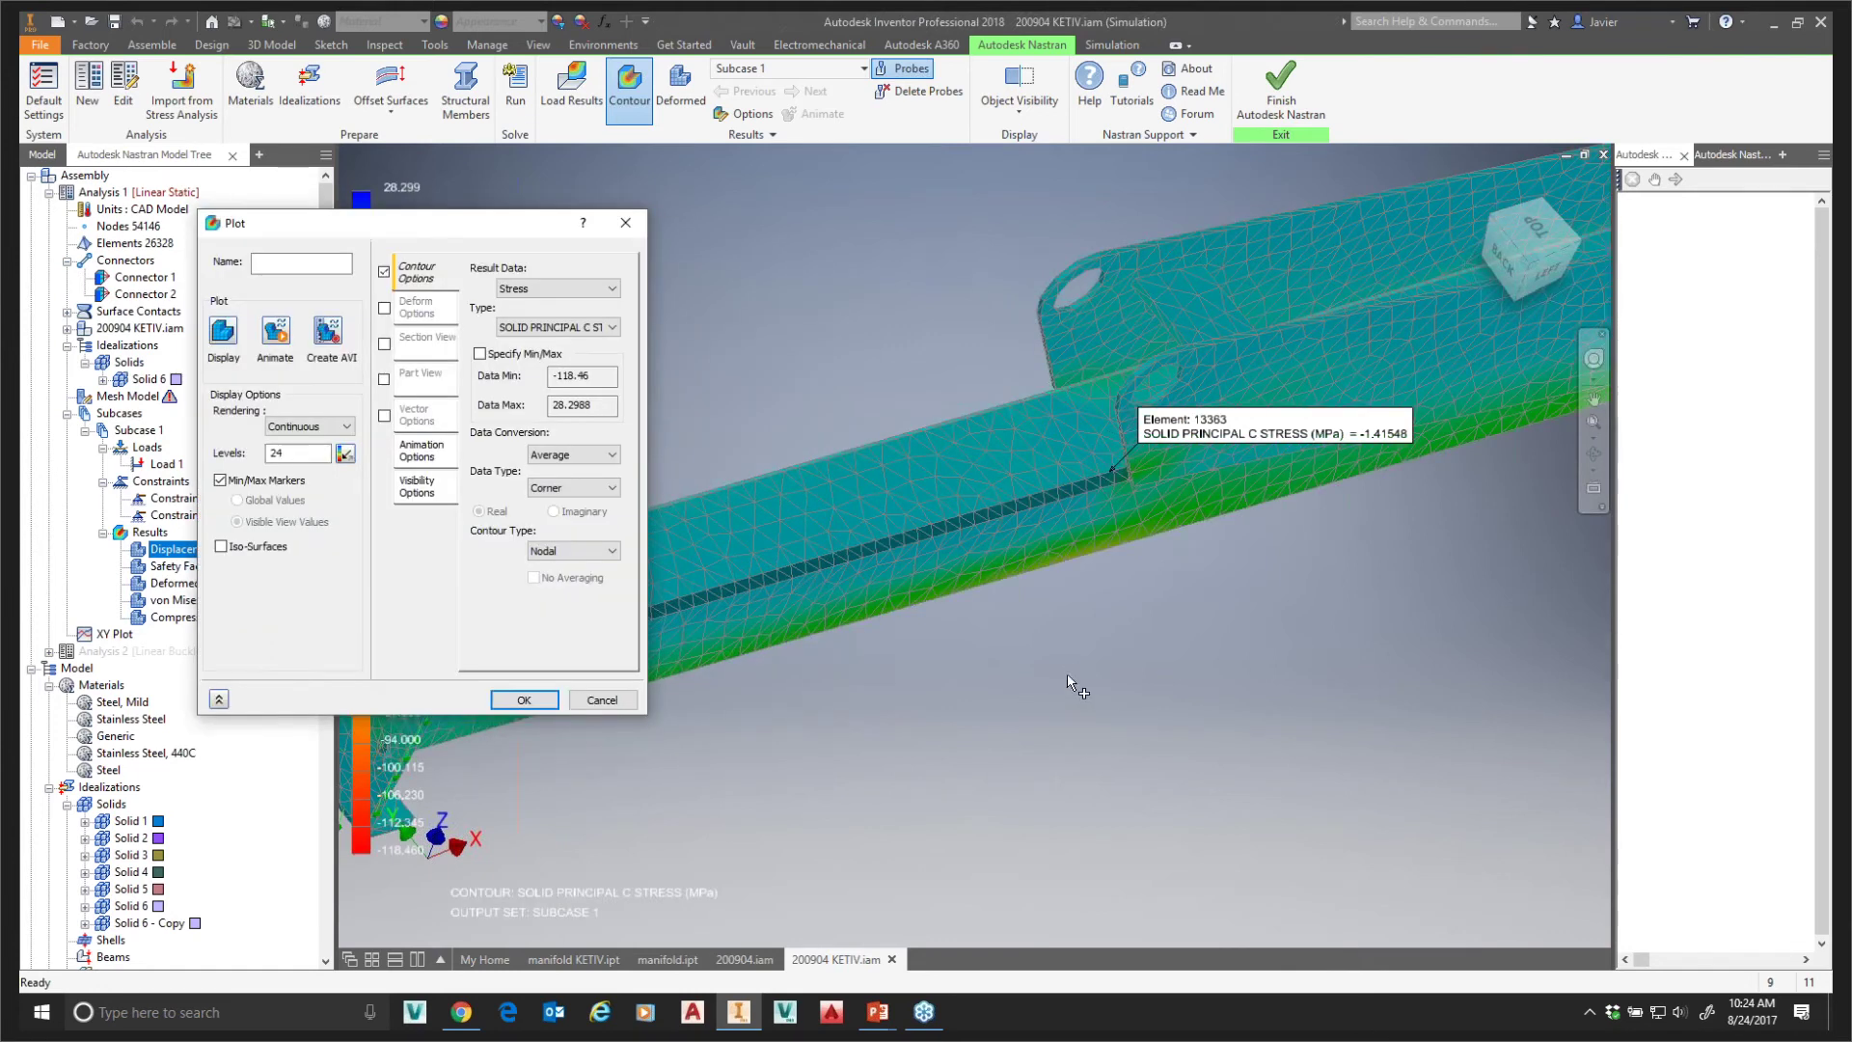
pyautogui.keyDown('shift'); pyautogui.moveTo(1065, 680); pyautogui.dragTo(1053, 742, button='middle'); pyautogui.keyUp('shift')
pyautogui.scroll(3, 1049, 695)
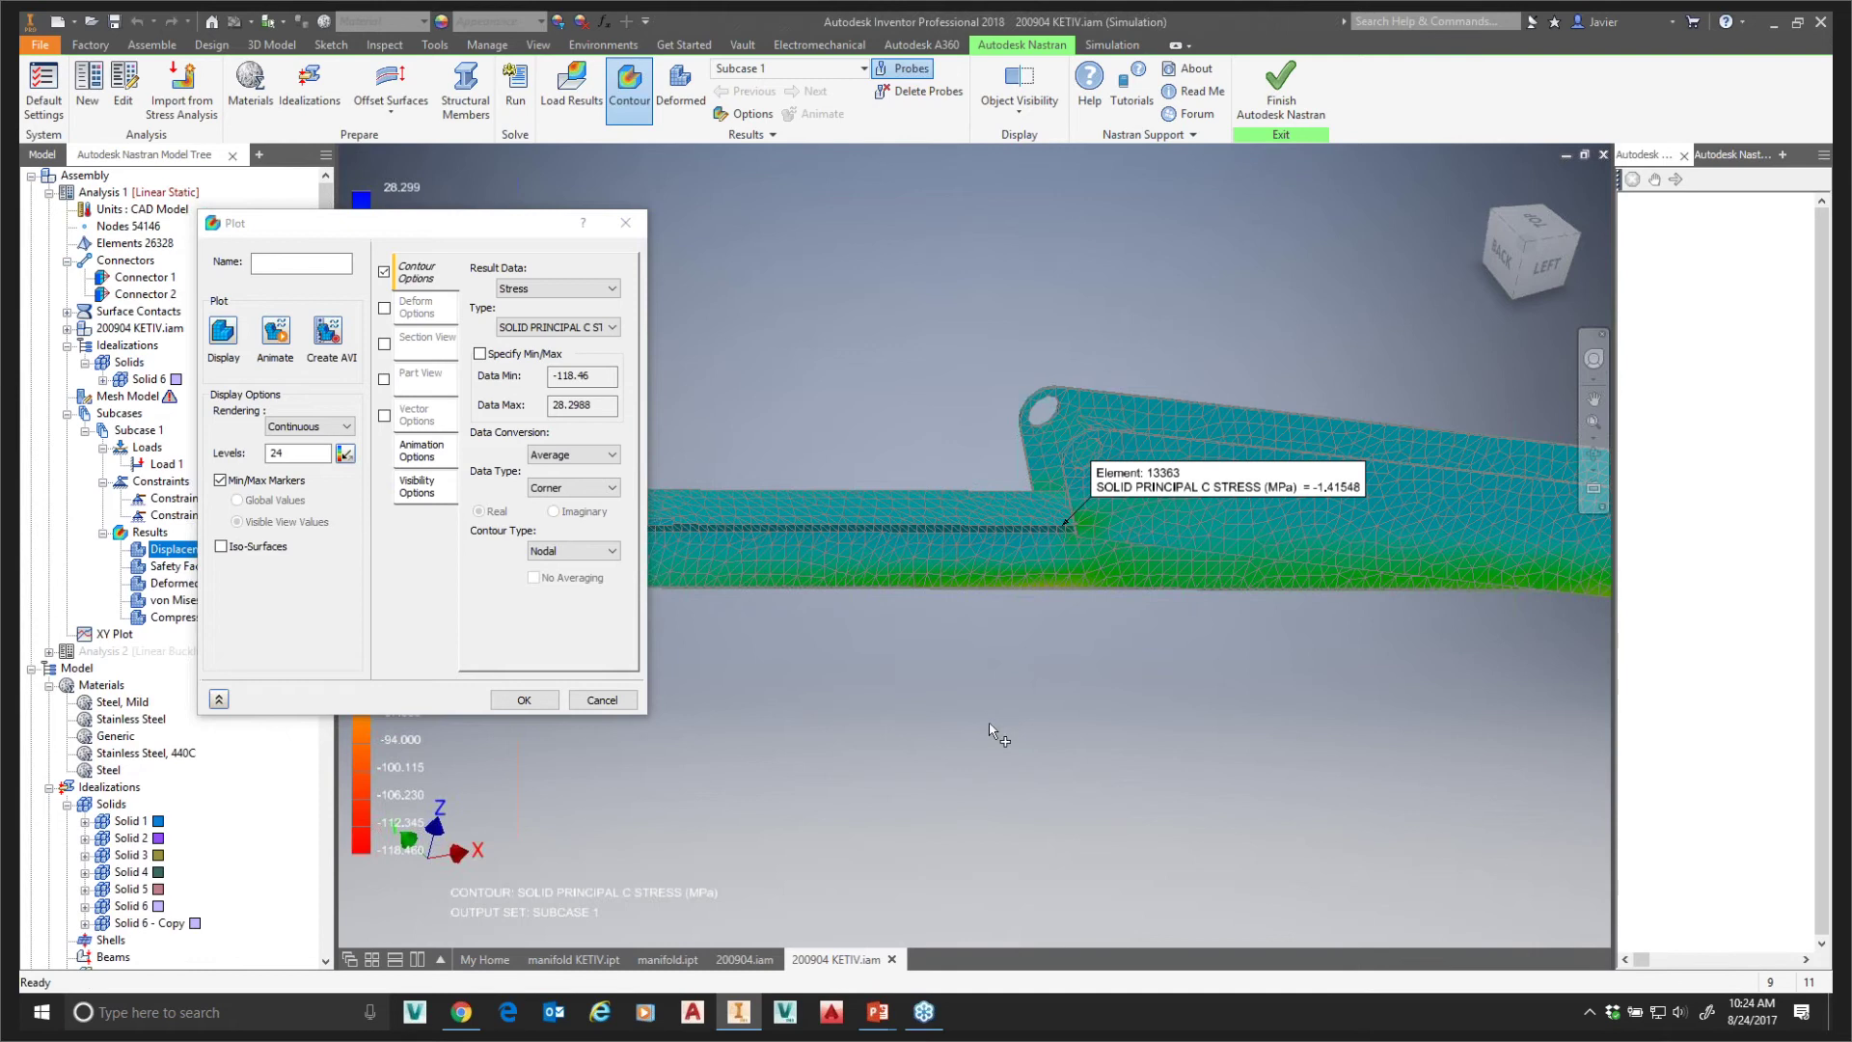
pyautogui.keyDown('shift'); pyautogui.moveTo(998, 737); pyautogui.dragTo(984, 618, button='middle'); pyautogui.keyUp('shift')
pyautogui.click(985, 614)
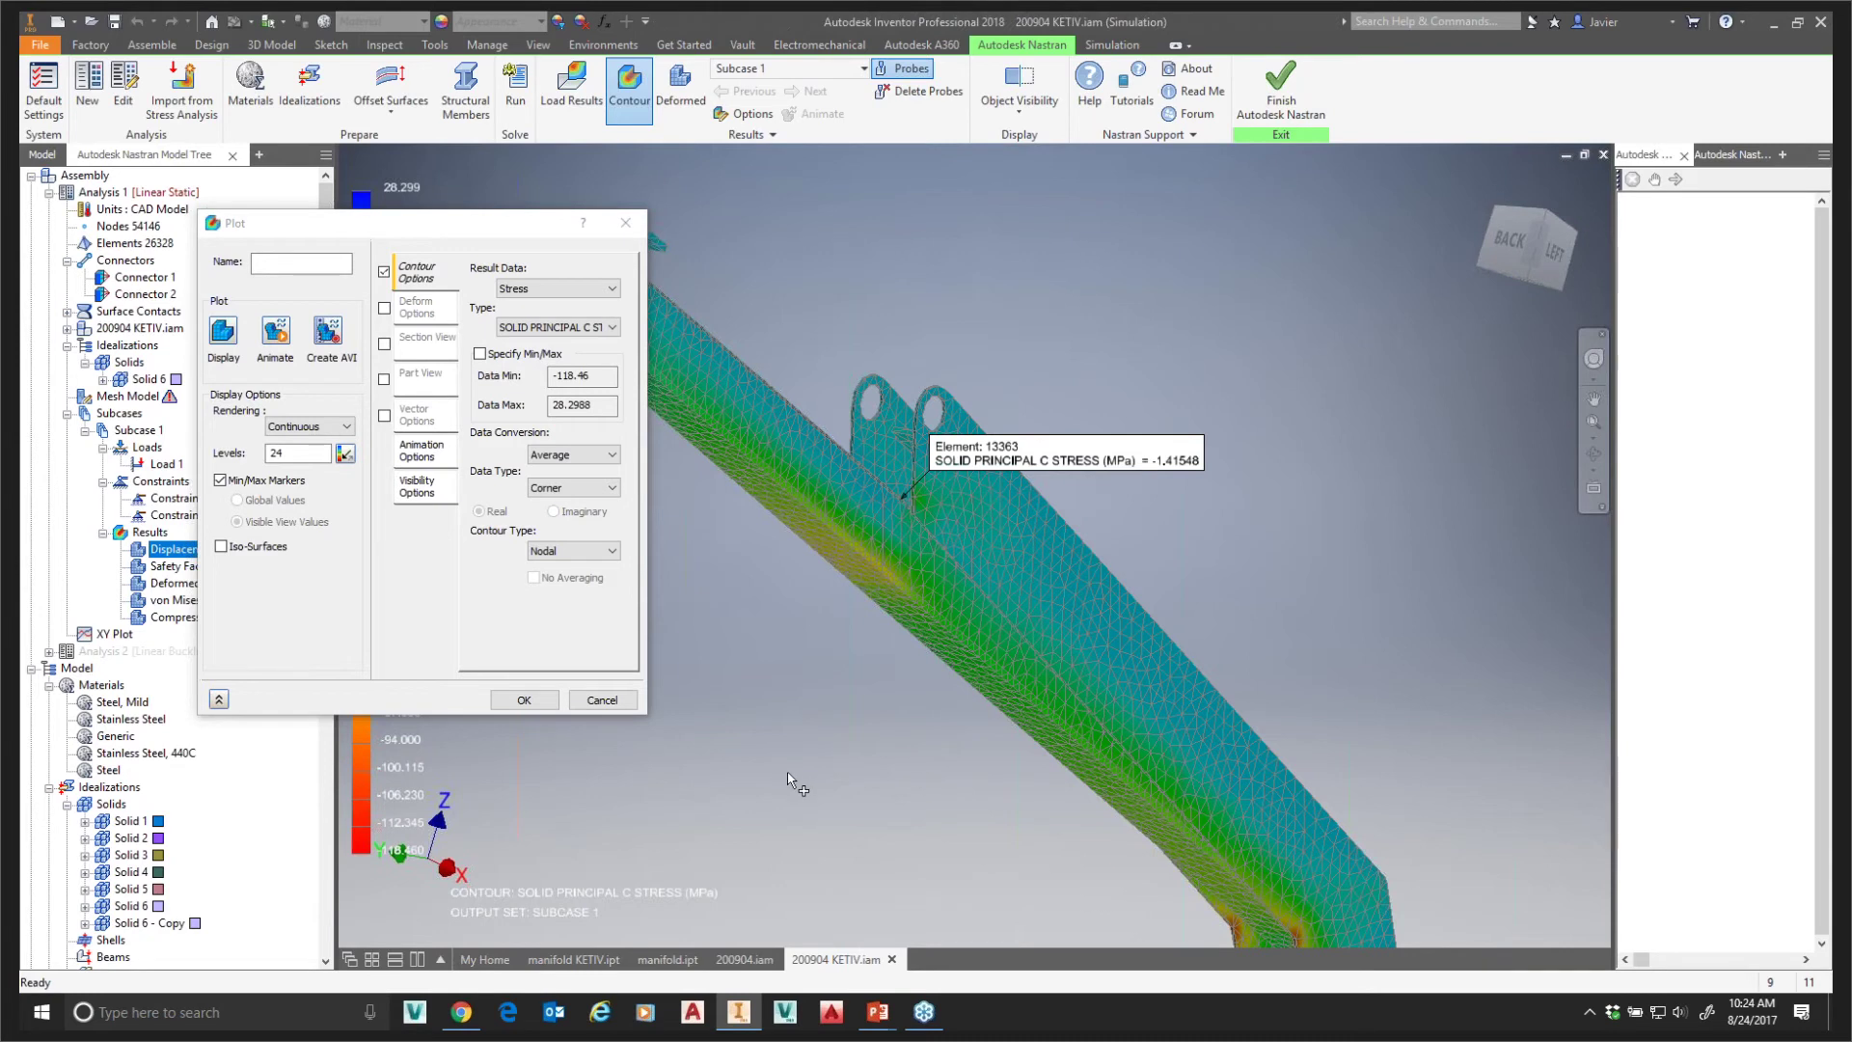
pyautogui.moveTo(1052, 873)
pyautogui.mouseDown(button='middle')
pyautogui.moveTo(1017, 748)
pyautogui.moveTo(952, 700)
pyautogui.mouseUp(button='middle')
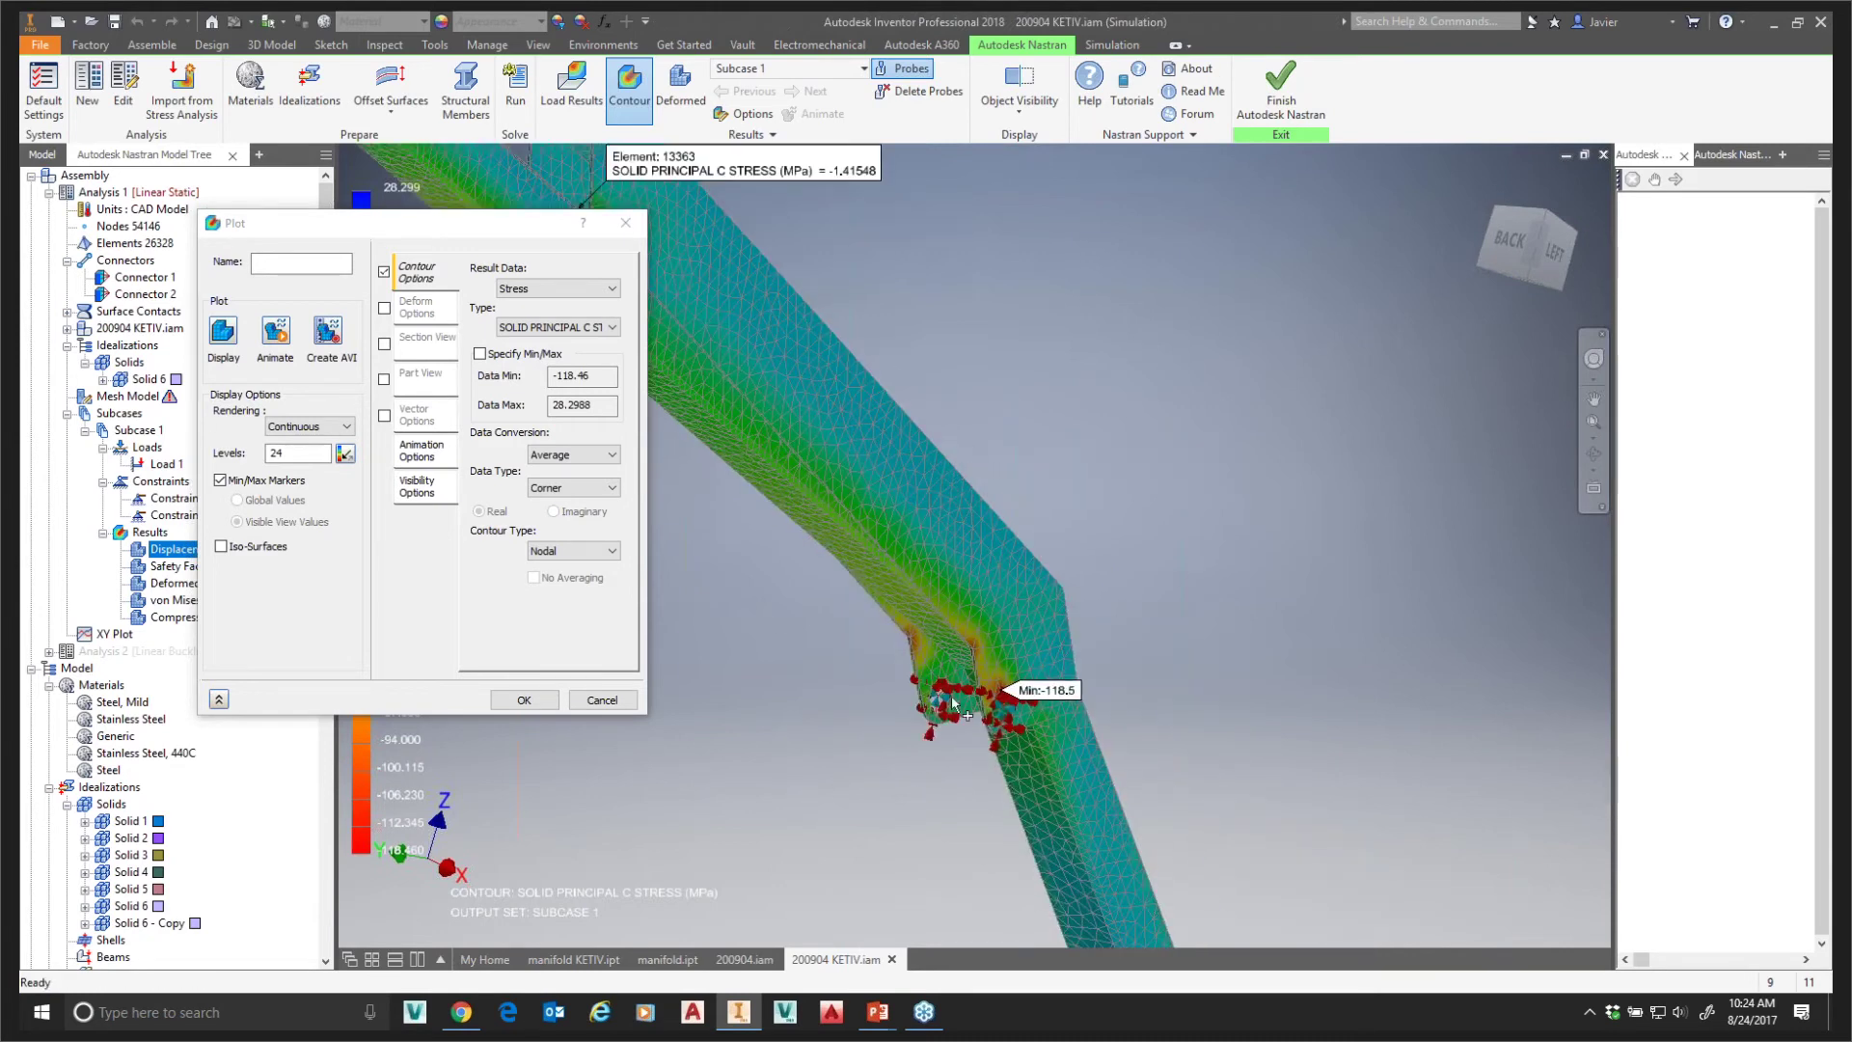
pyautogui.scroll(2, 950, 693)
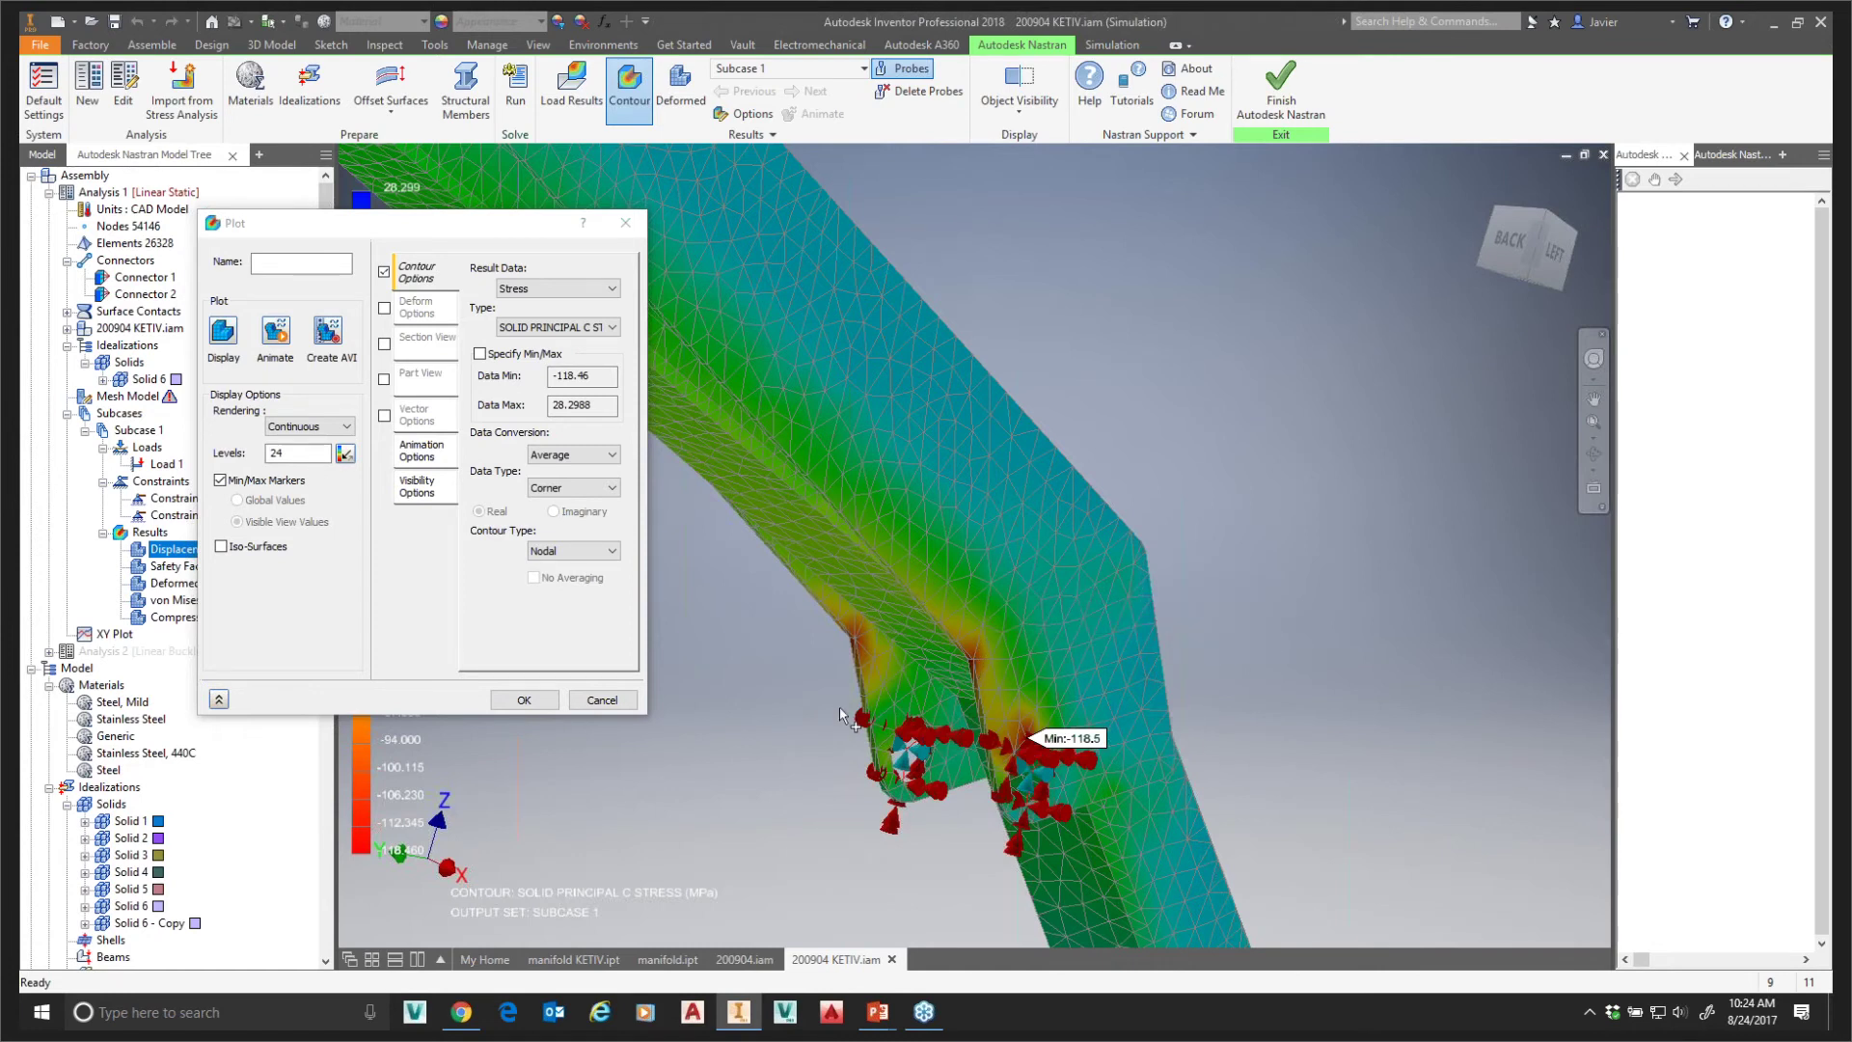
# - Accept the plot settings to keep the principal C stress plot among Subcase 1's results, and select that new result
pyautogui.click(576, 328)
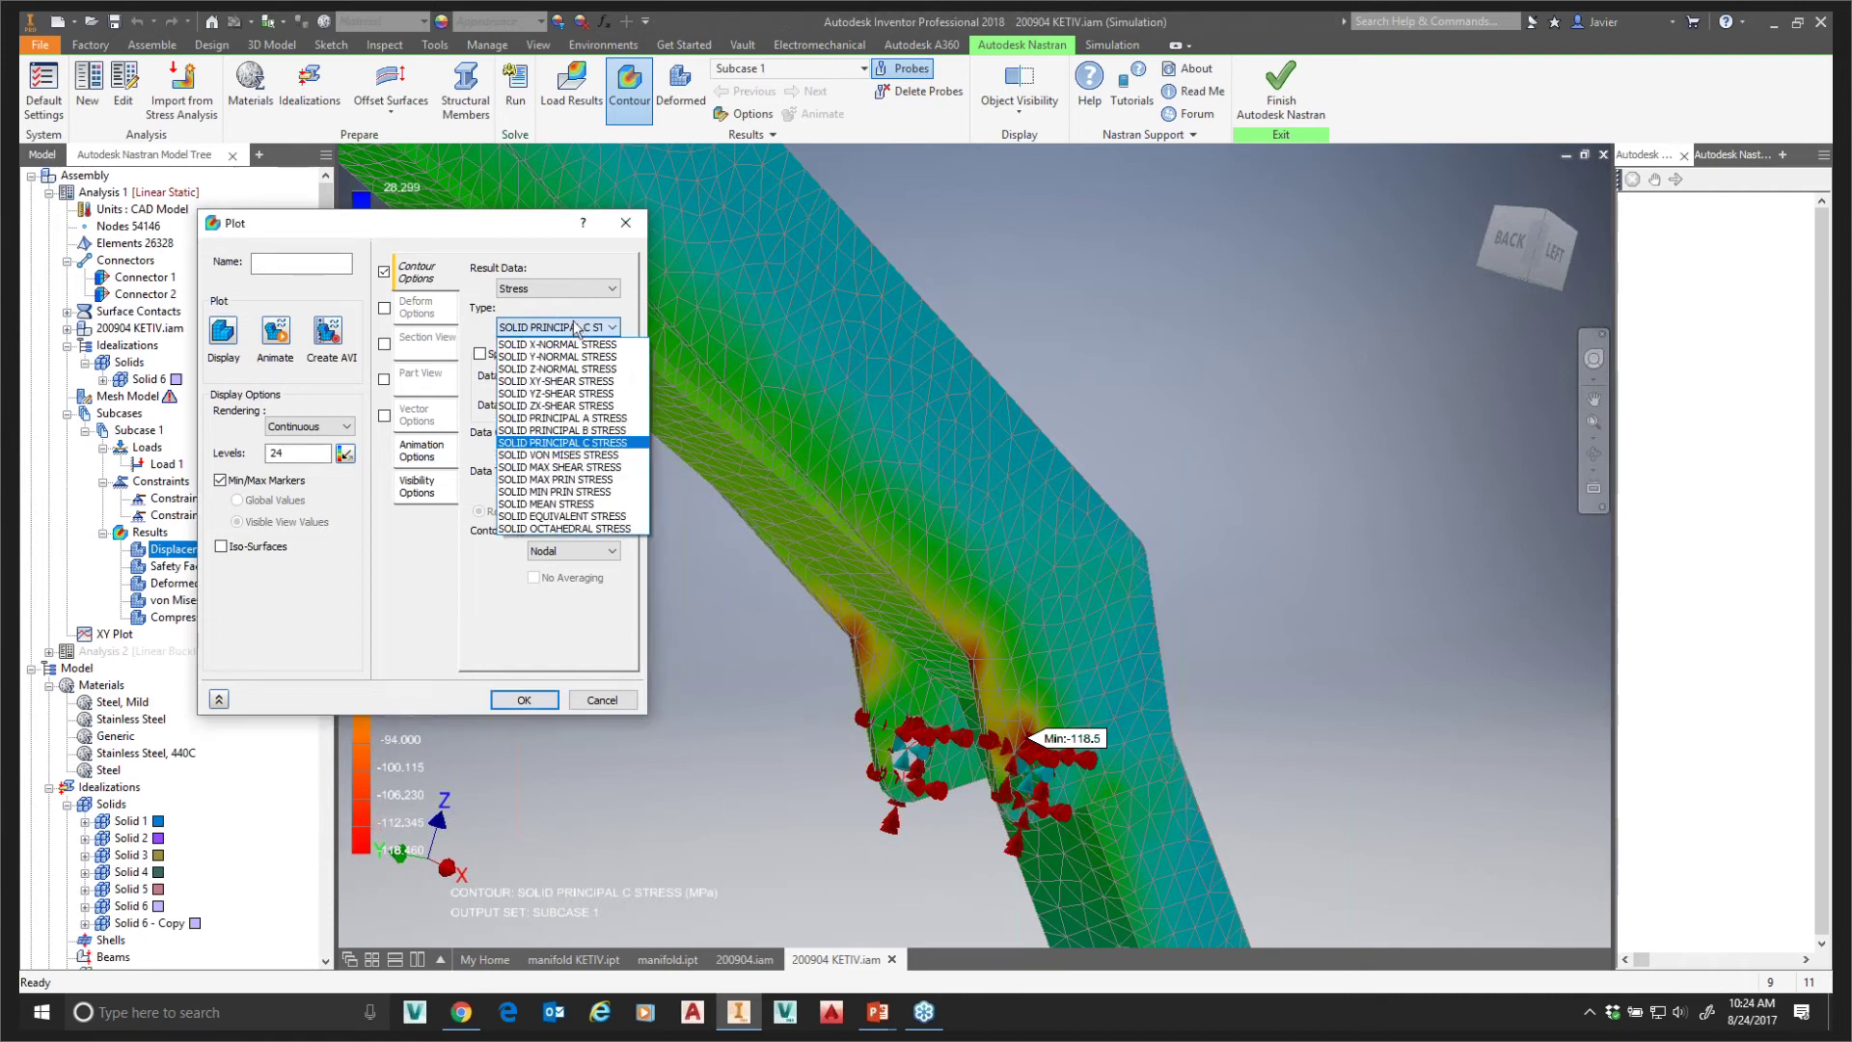
pyautogui.click(557, 255)
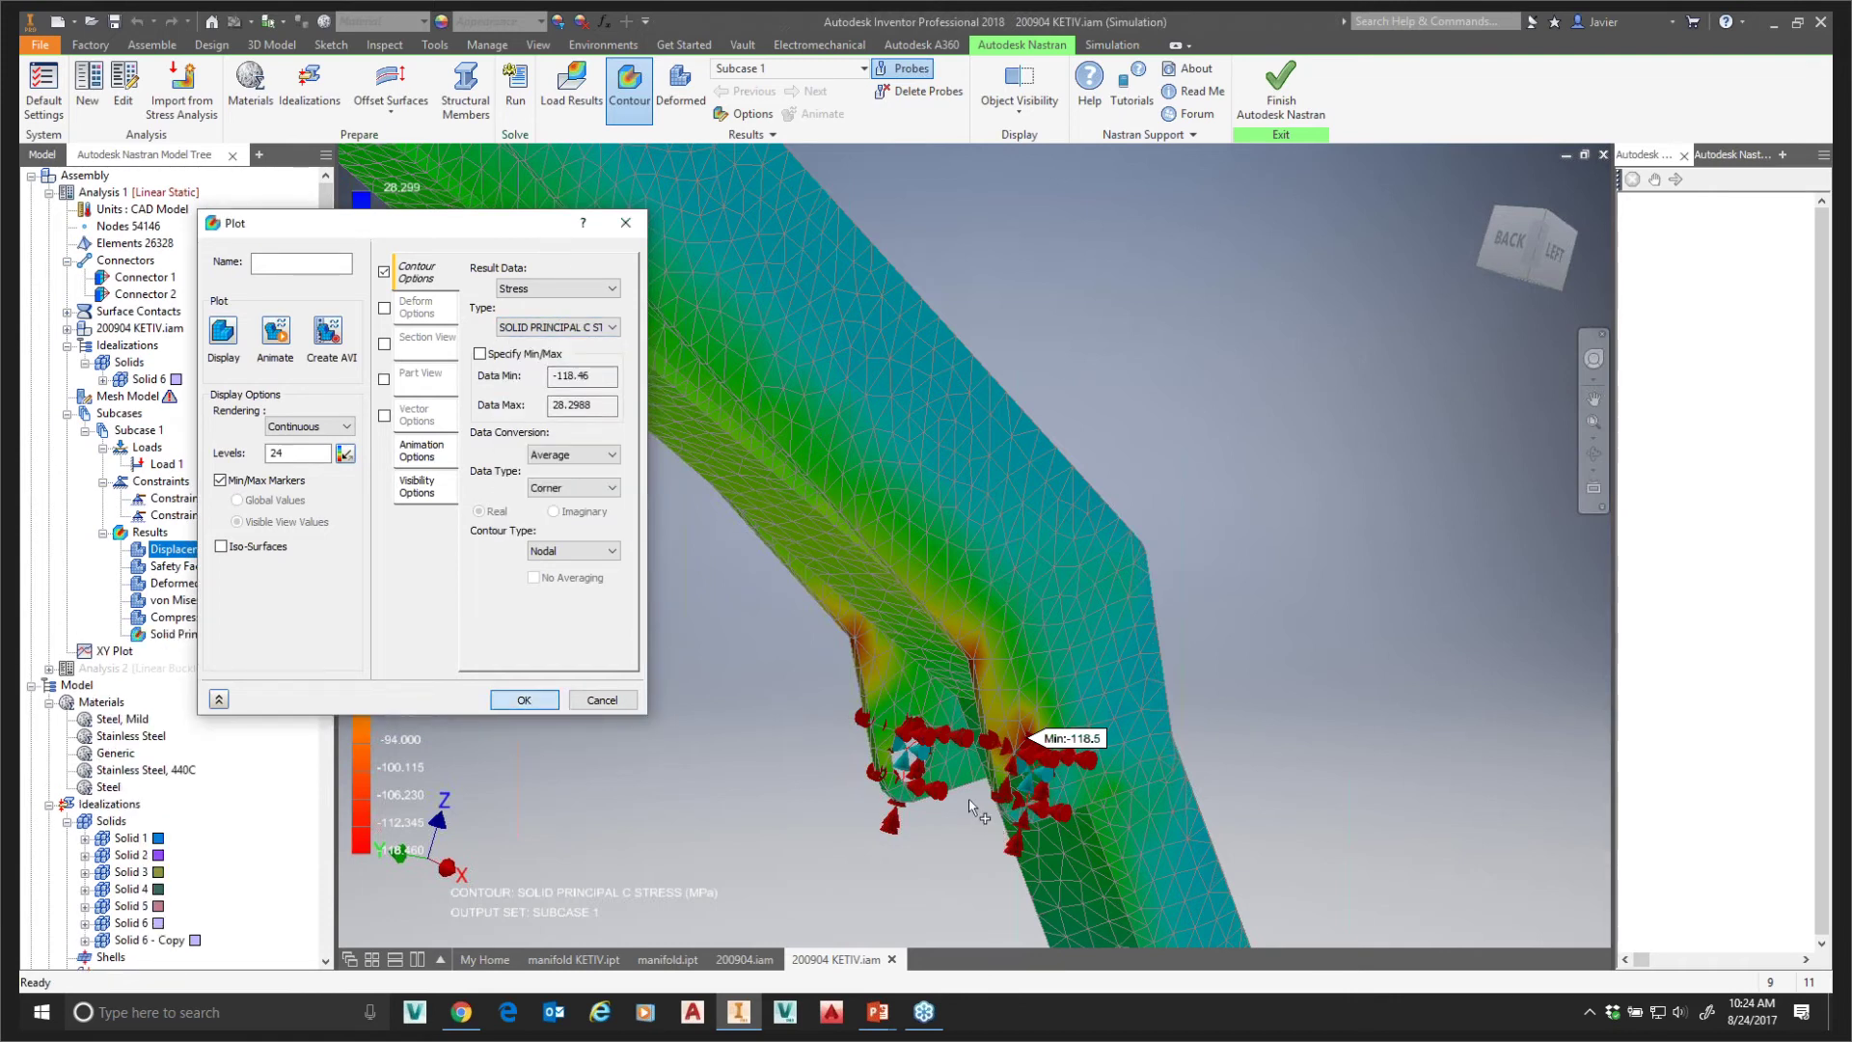
pyautogui.click(513, 701)
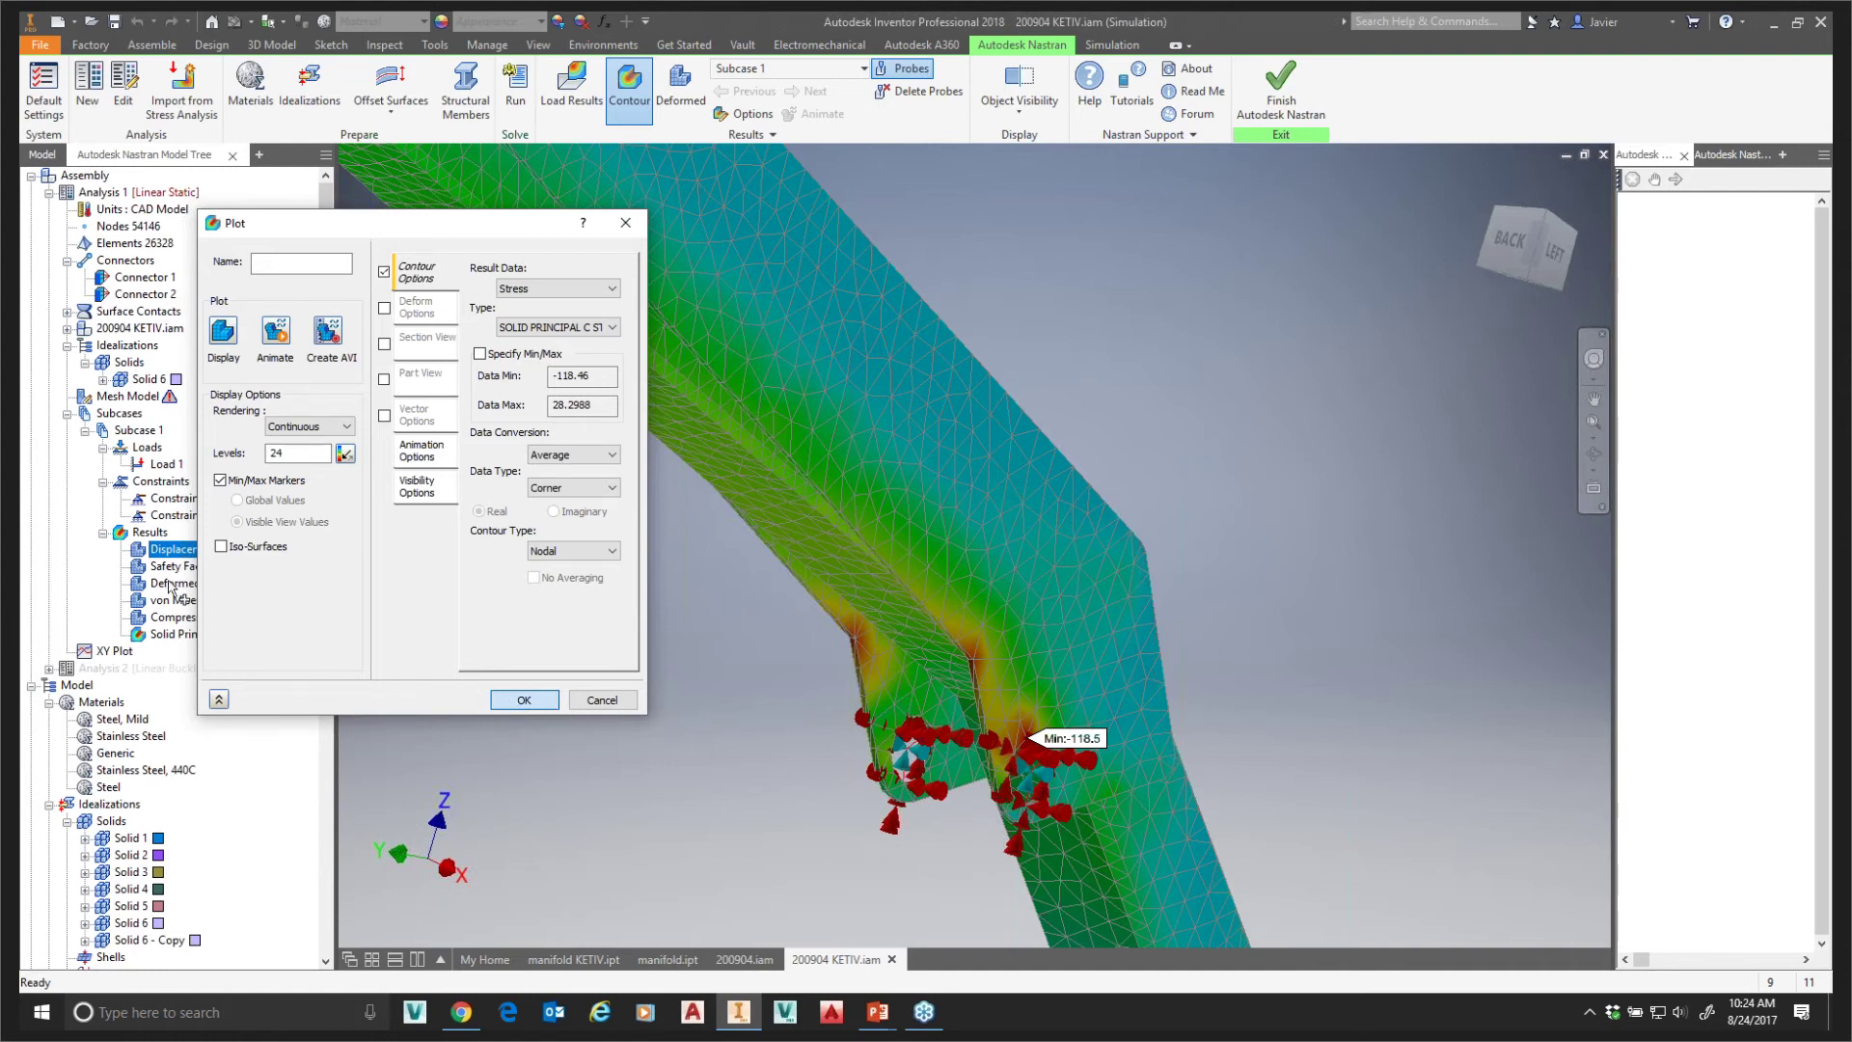
pyautogui.click(163, 601)
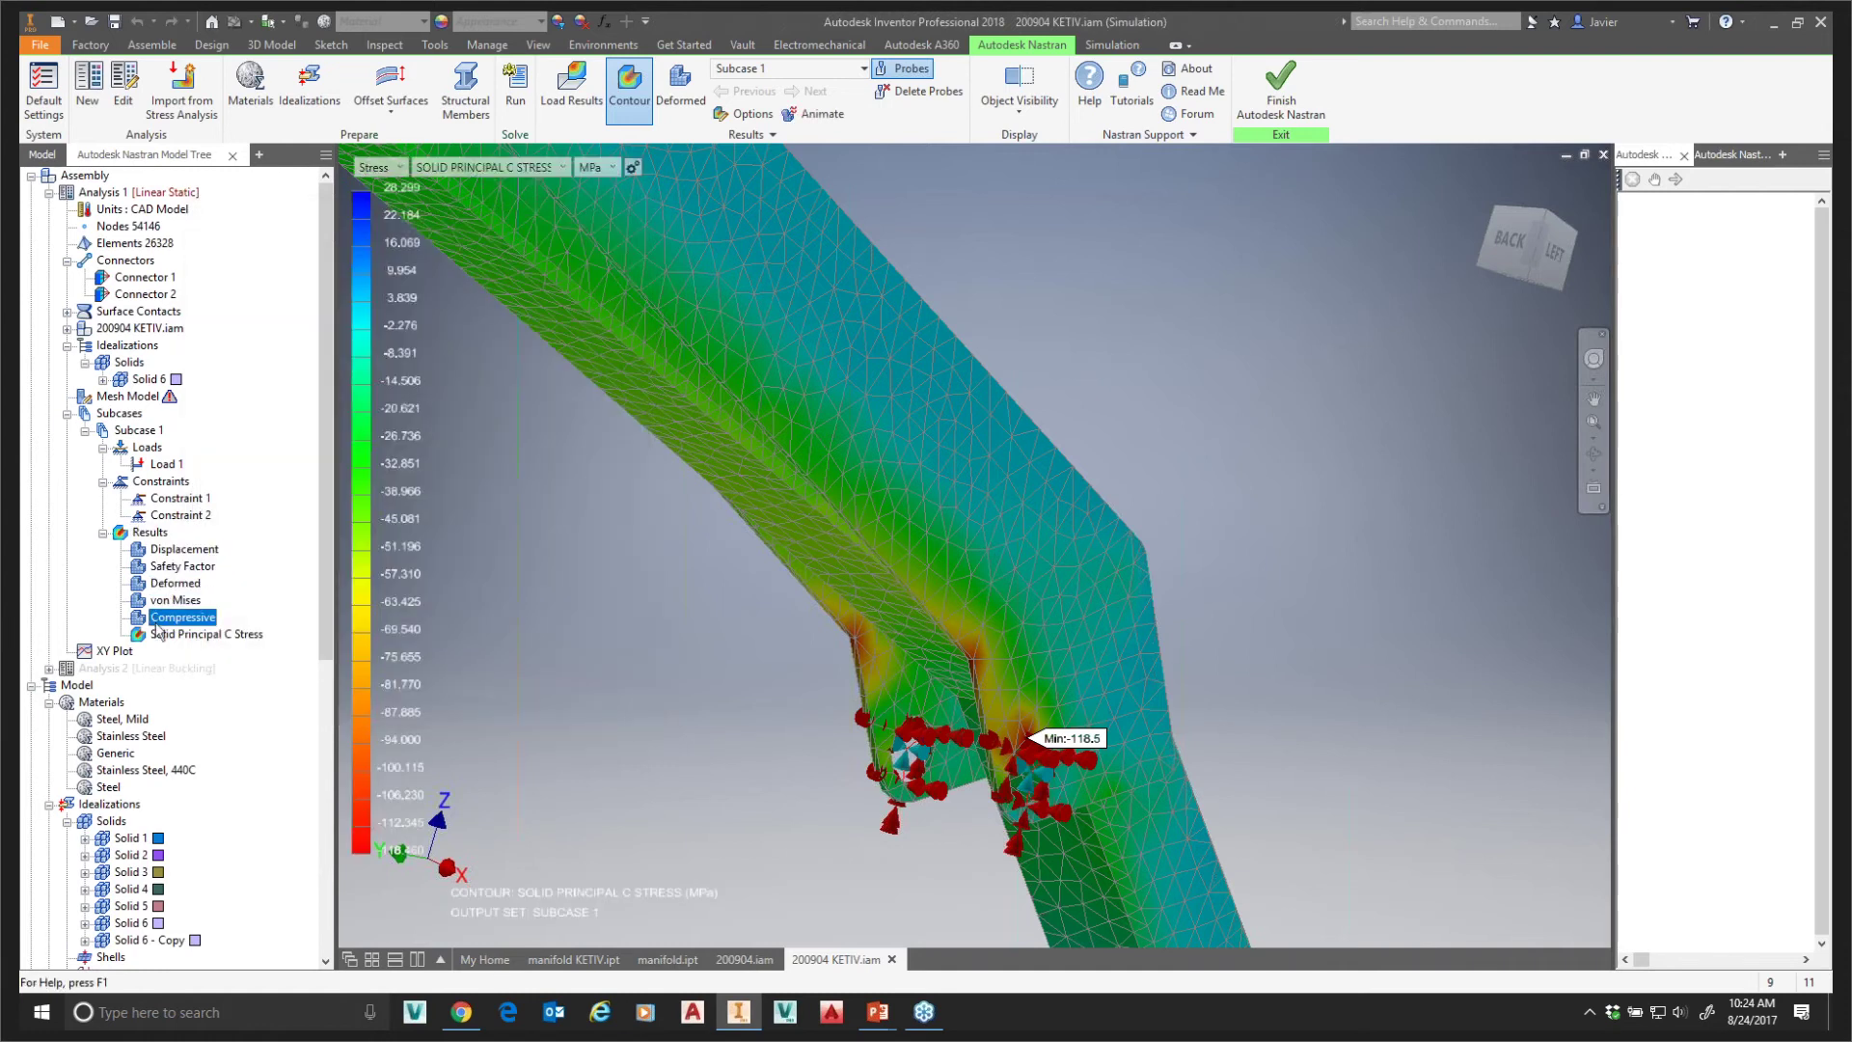
pyautogui.click(171, 571)
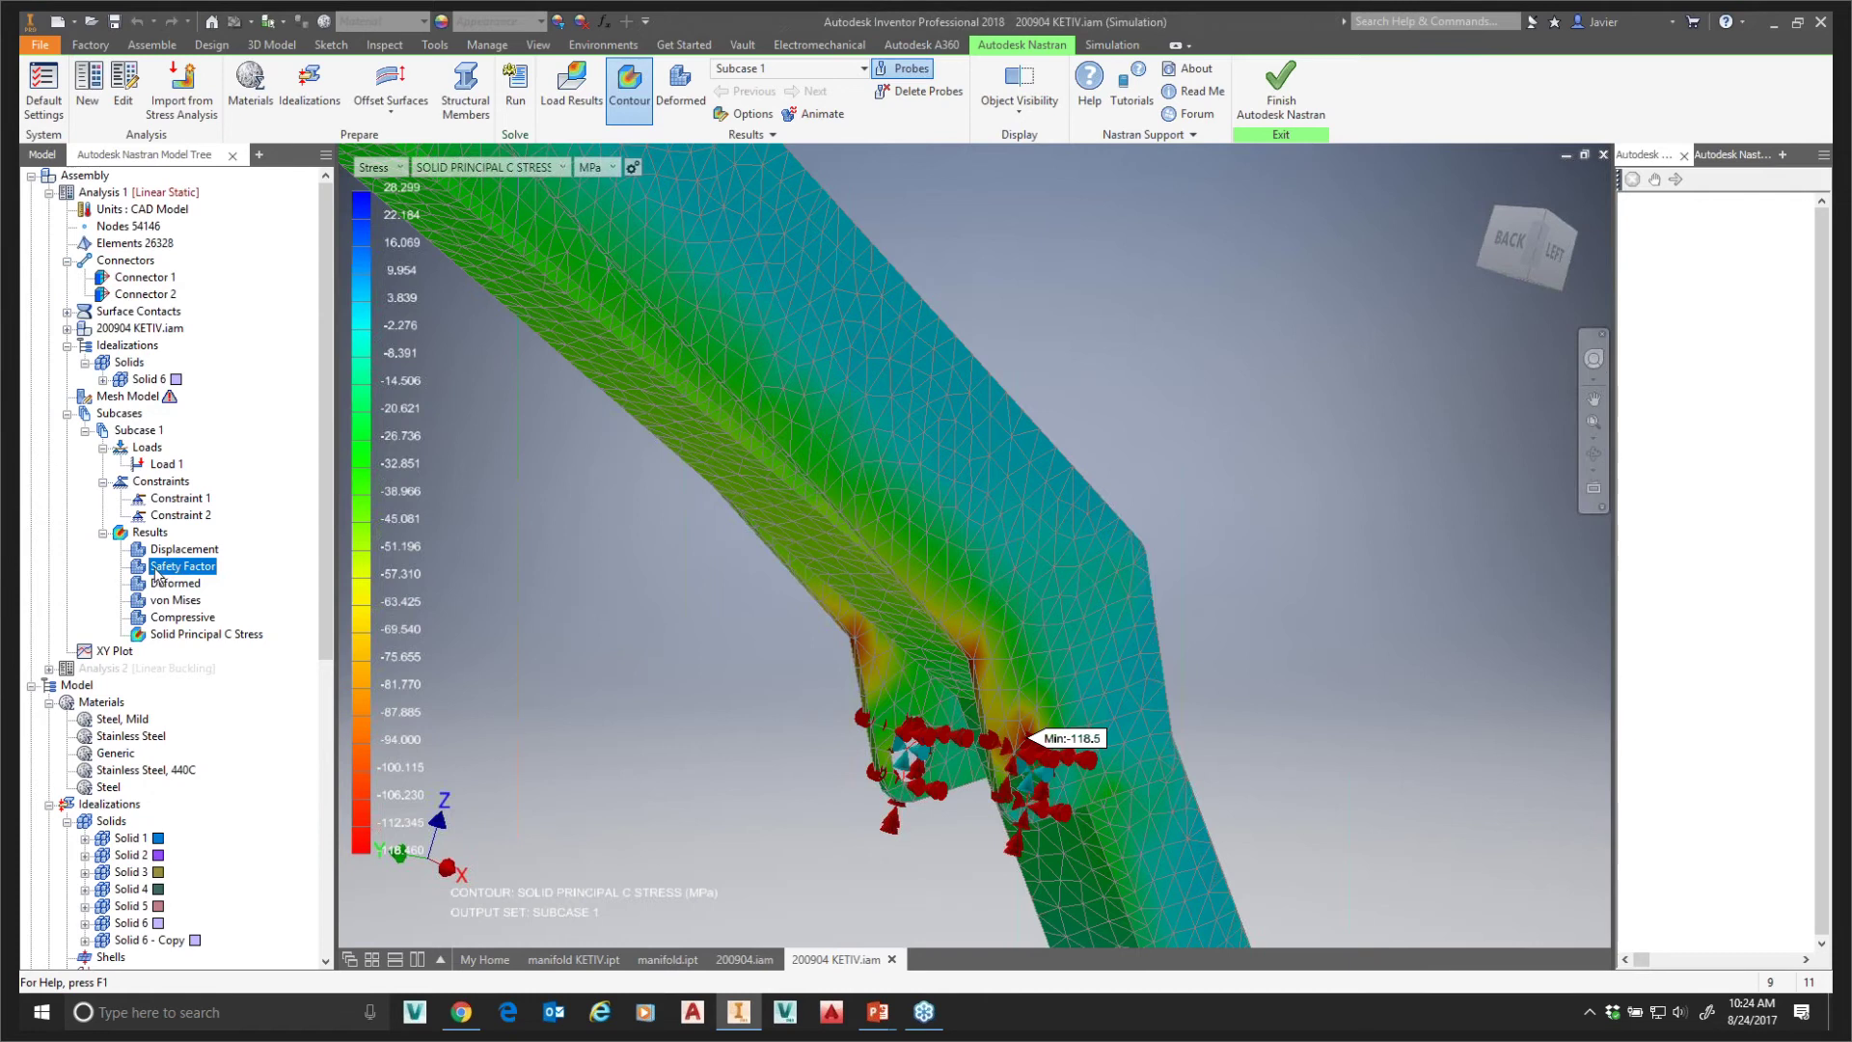
pyautogui.click(197, 634)
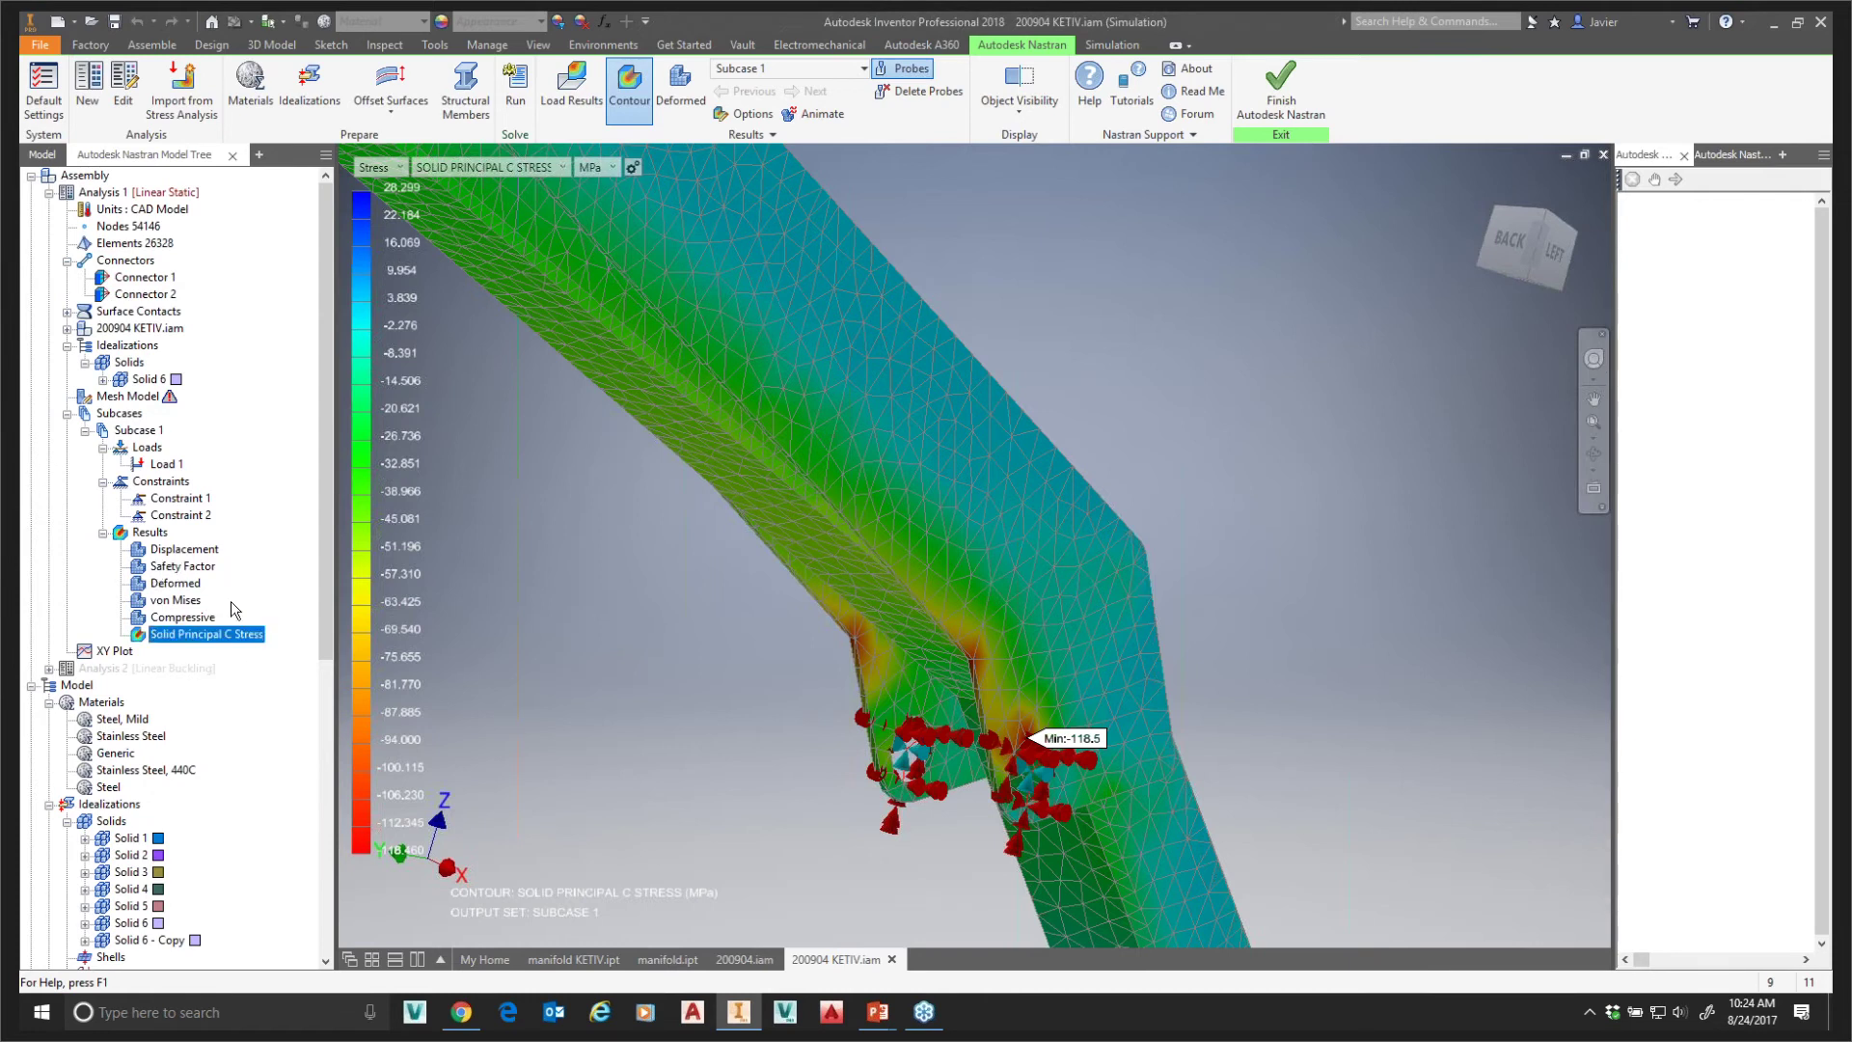
# - Examine the principal C stress over the whole boom and close up at the corners above the constrained pivot plates
pyautogui.scroll(8, 714, 729)
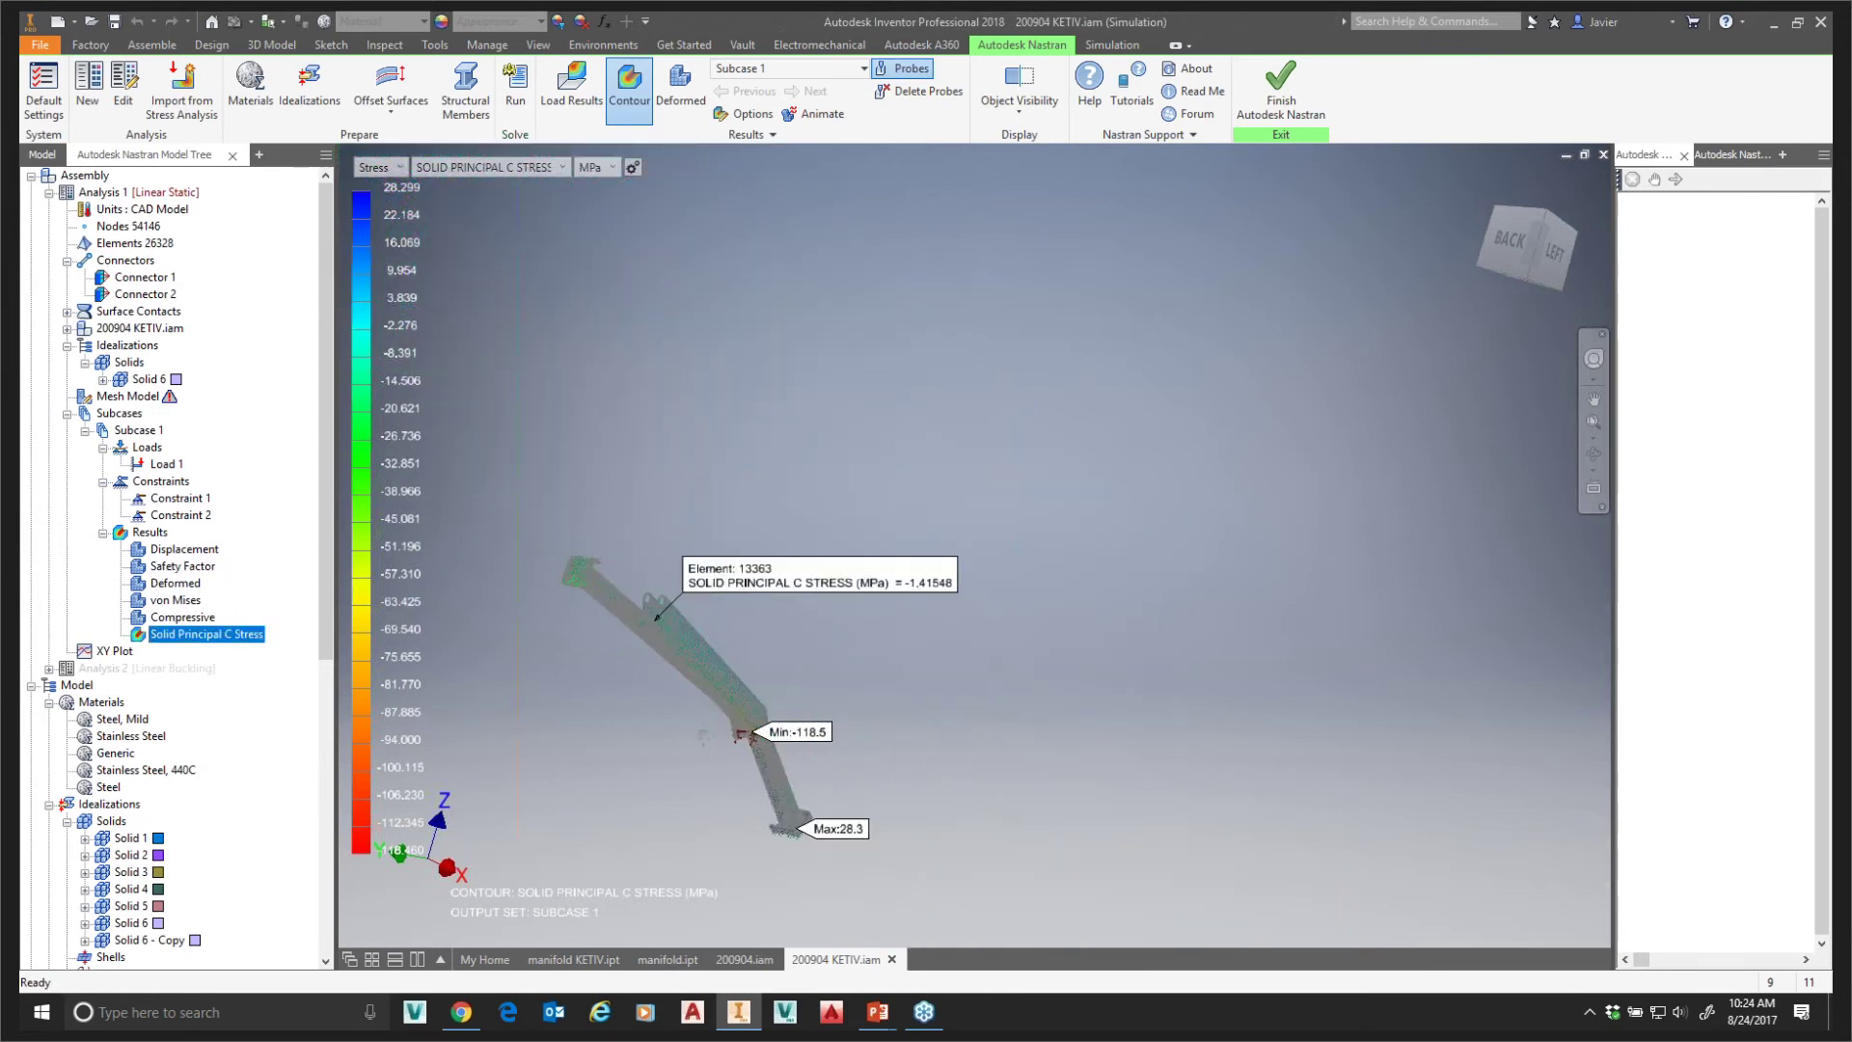
pyautogui.scroll(-6, 831, 677)
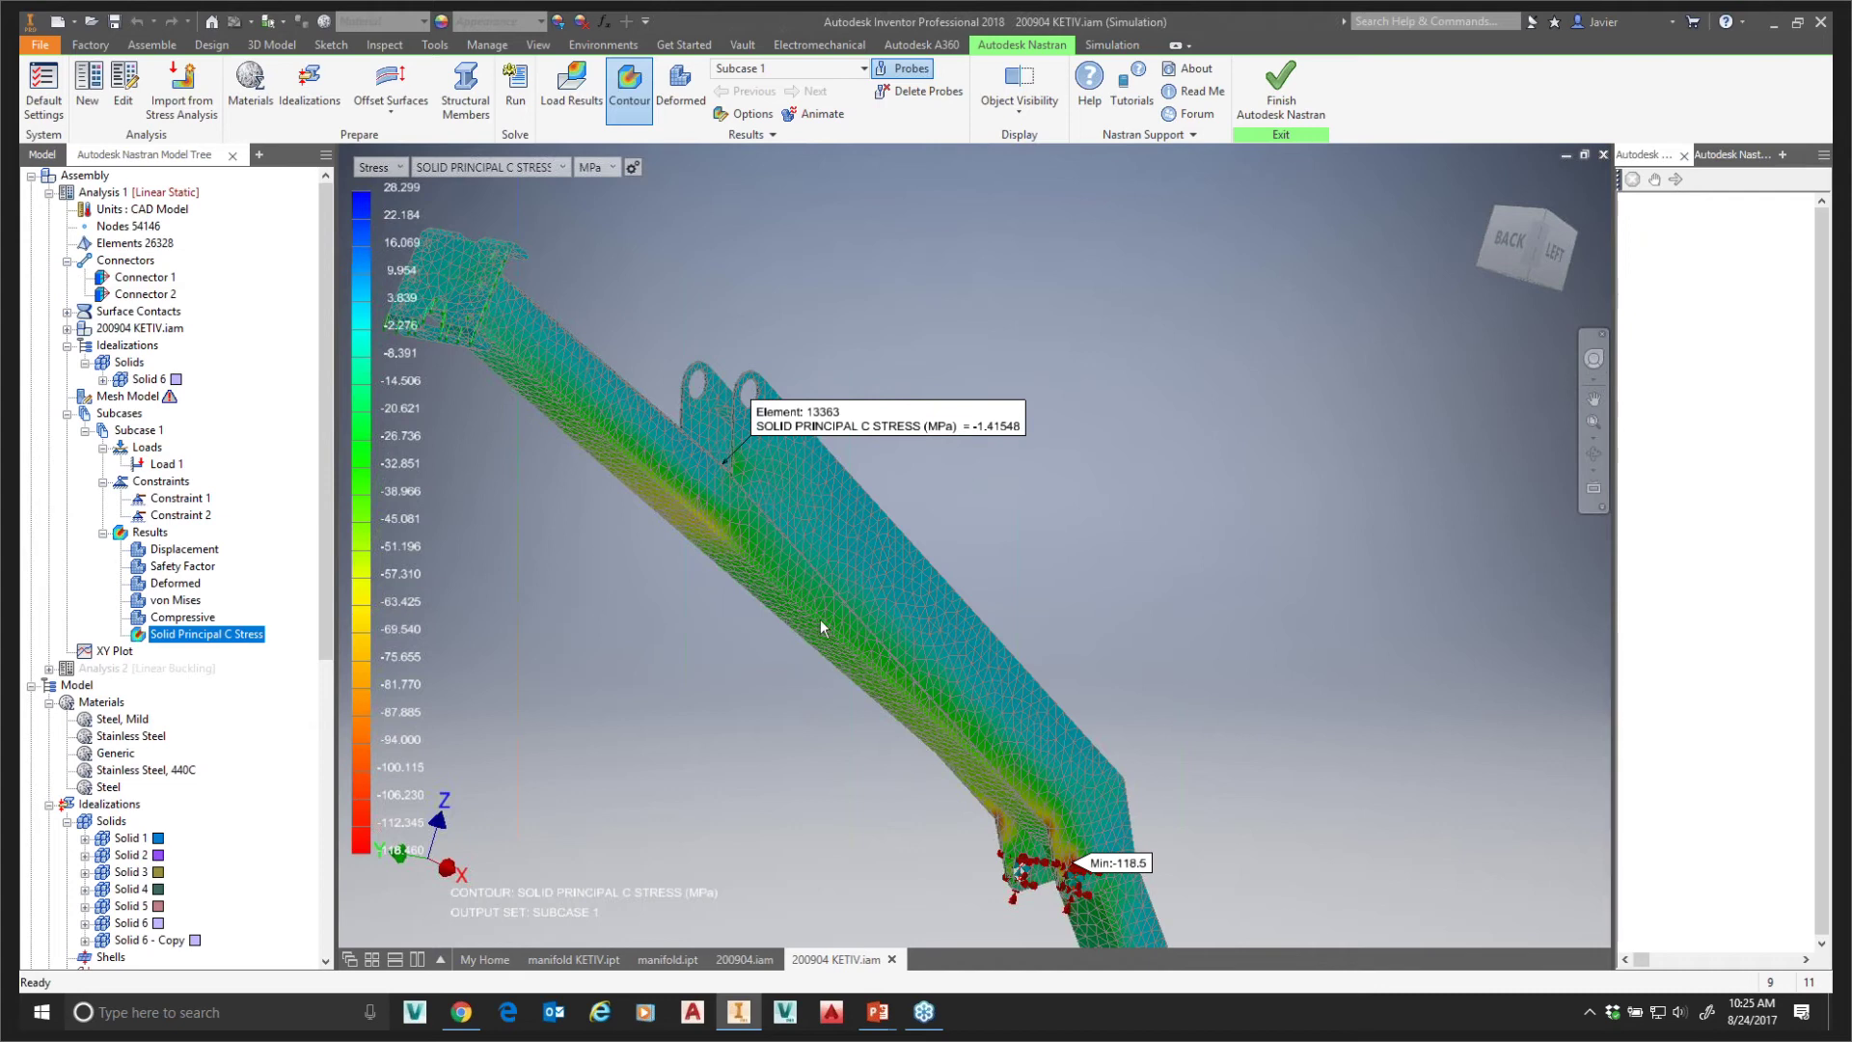
pyautogui.moveTo(956, 755); pyautogui.dragTo(846, 714, button='middle')
pyautogui.scroll(2, 934, 783)
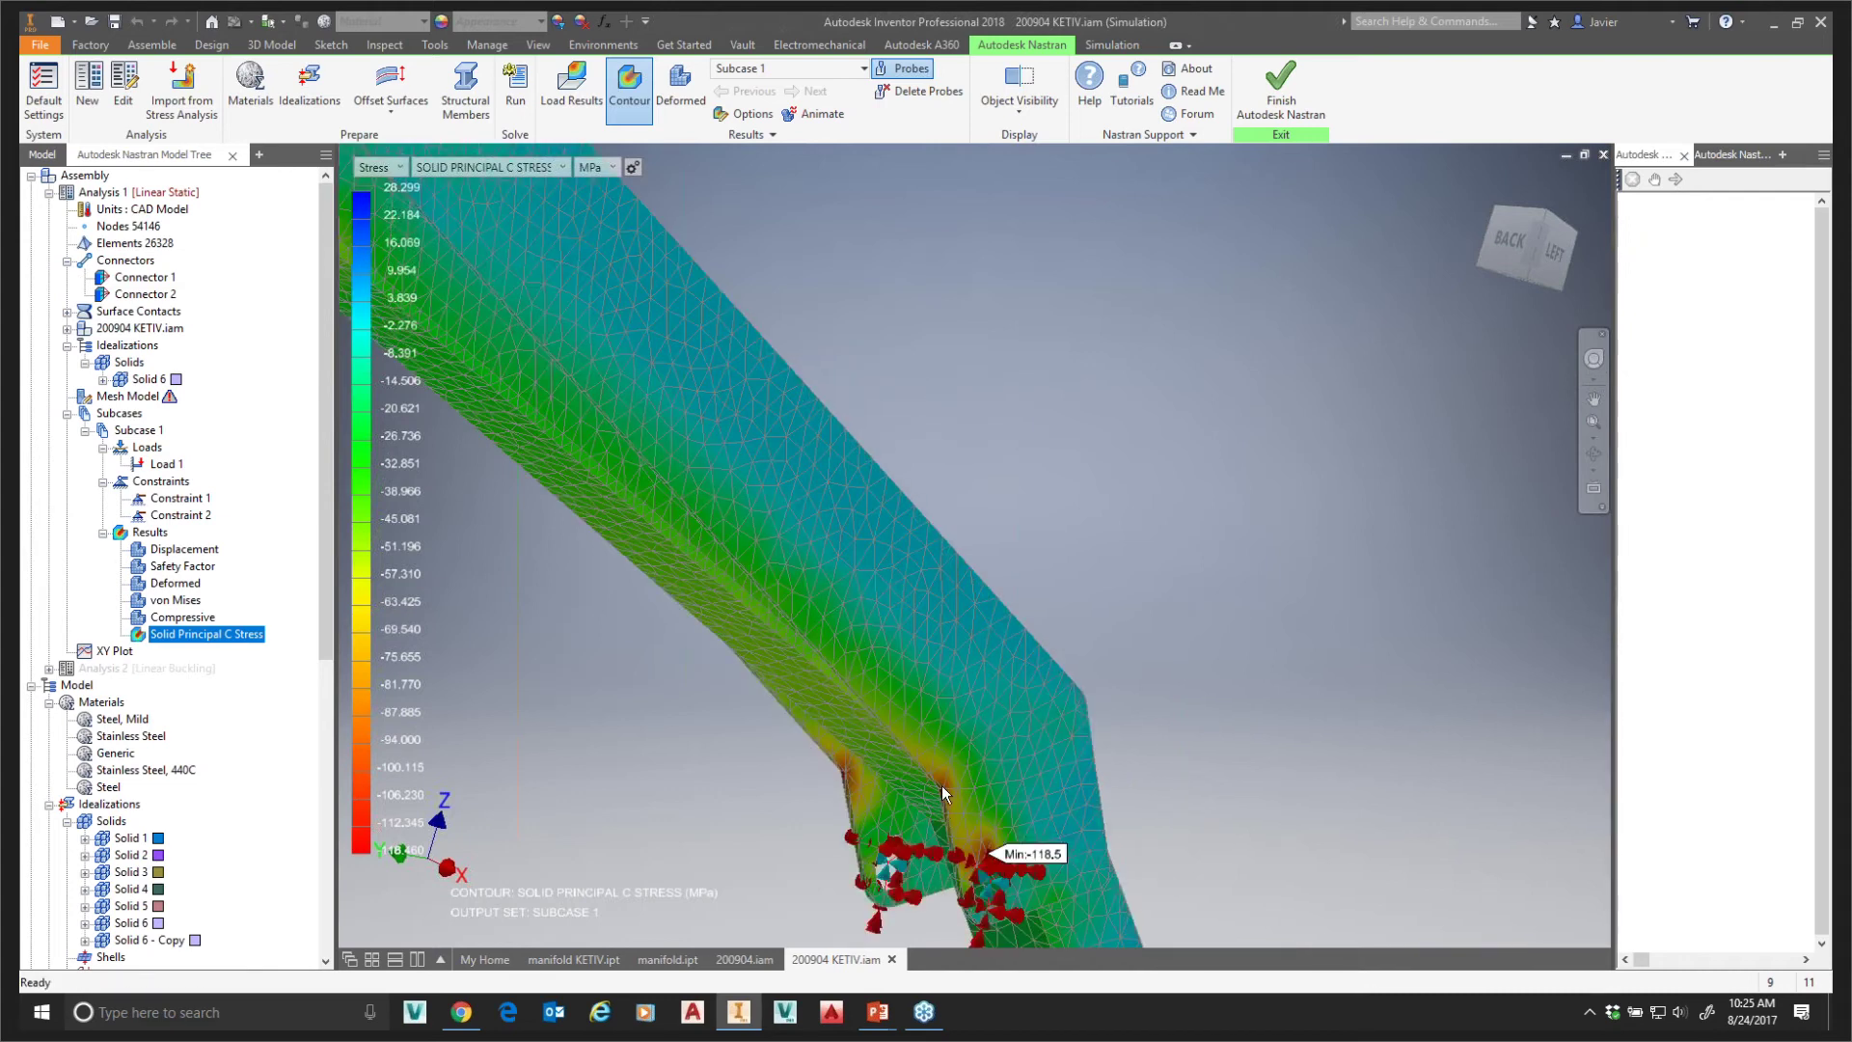
pyautogui.scroll(3, 942, 786)
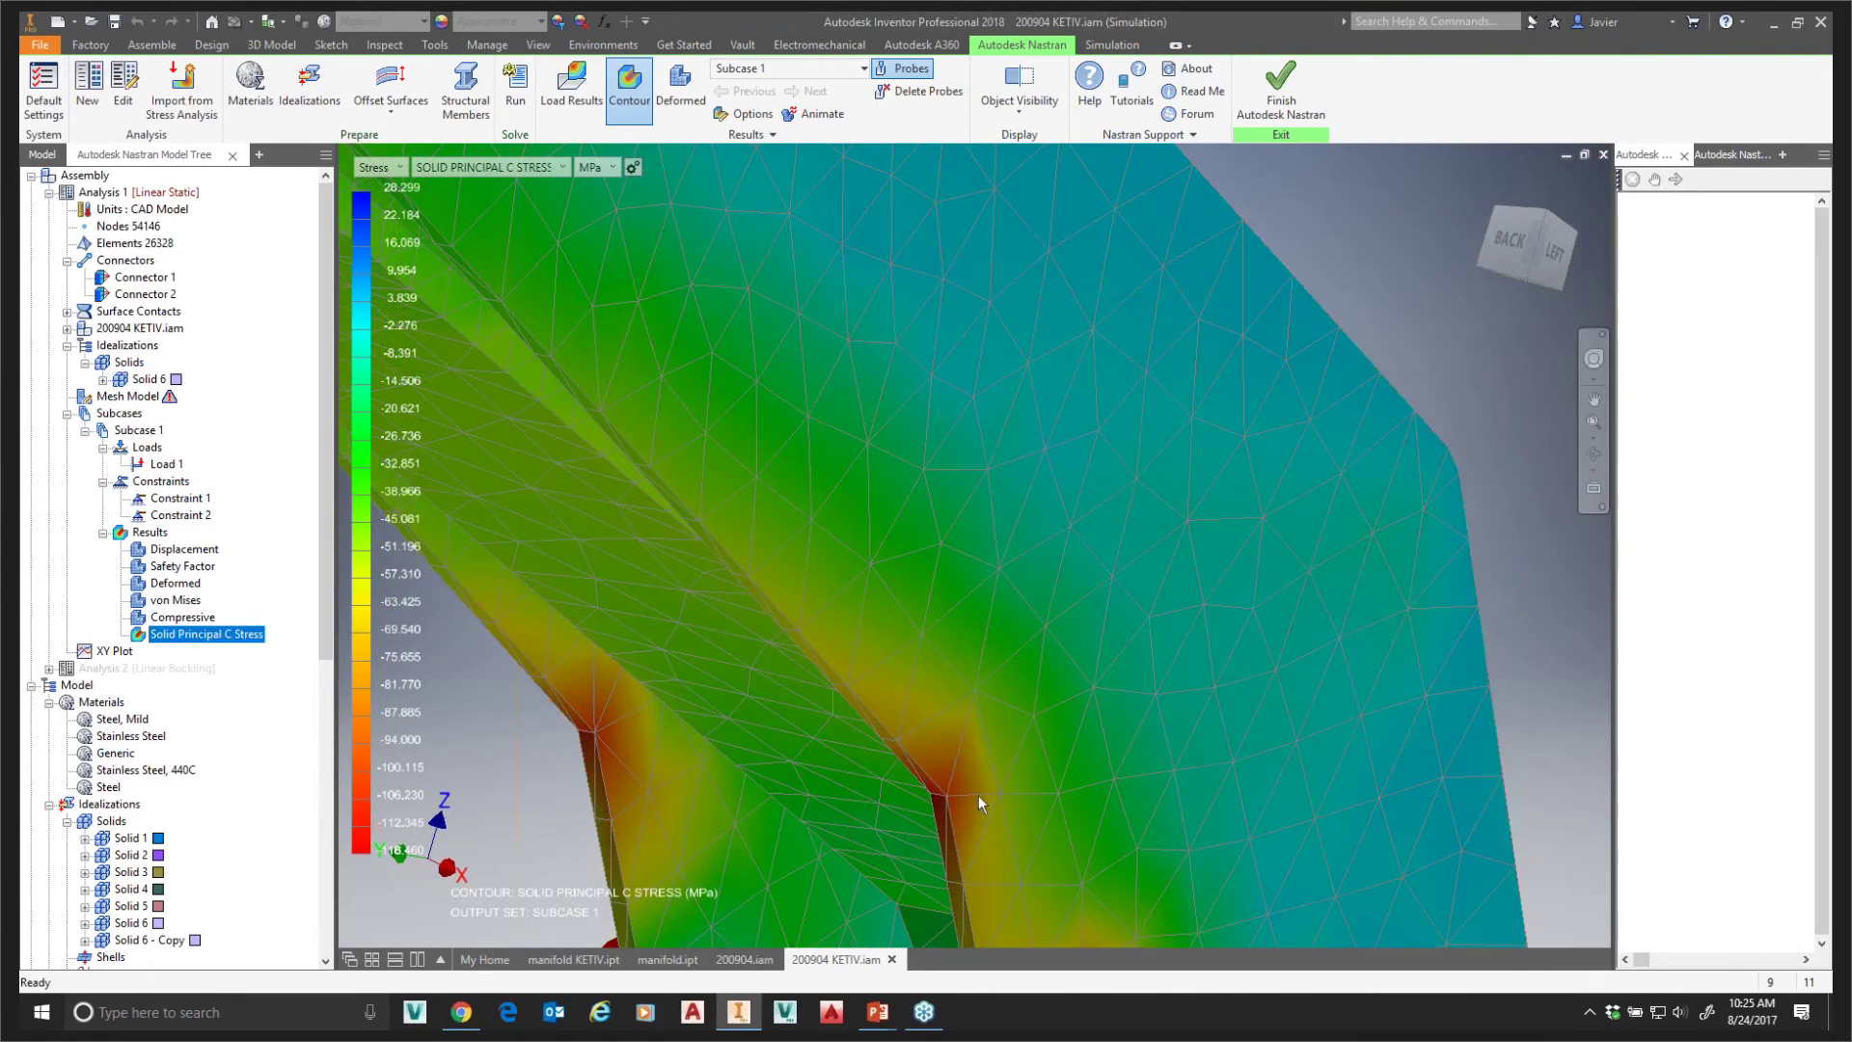
pyautogui.scroll(-5, 941, 793)
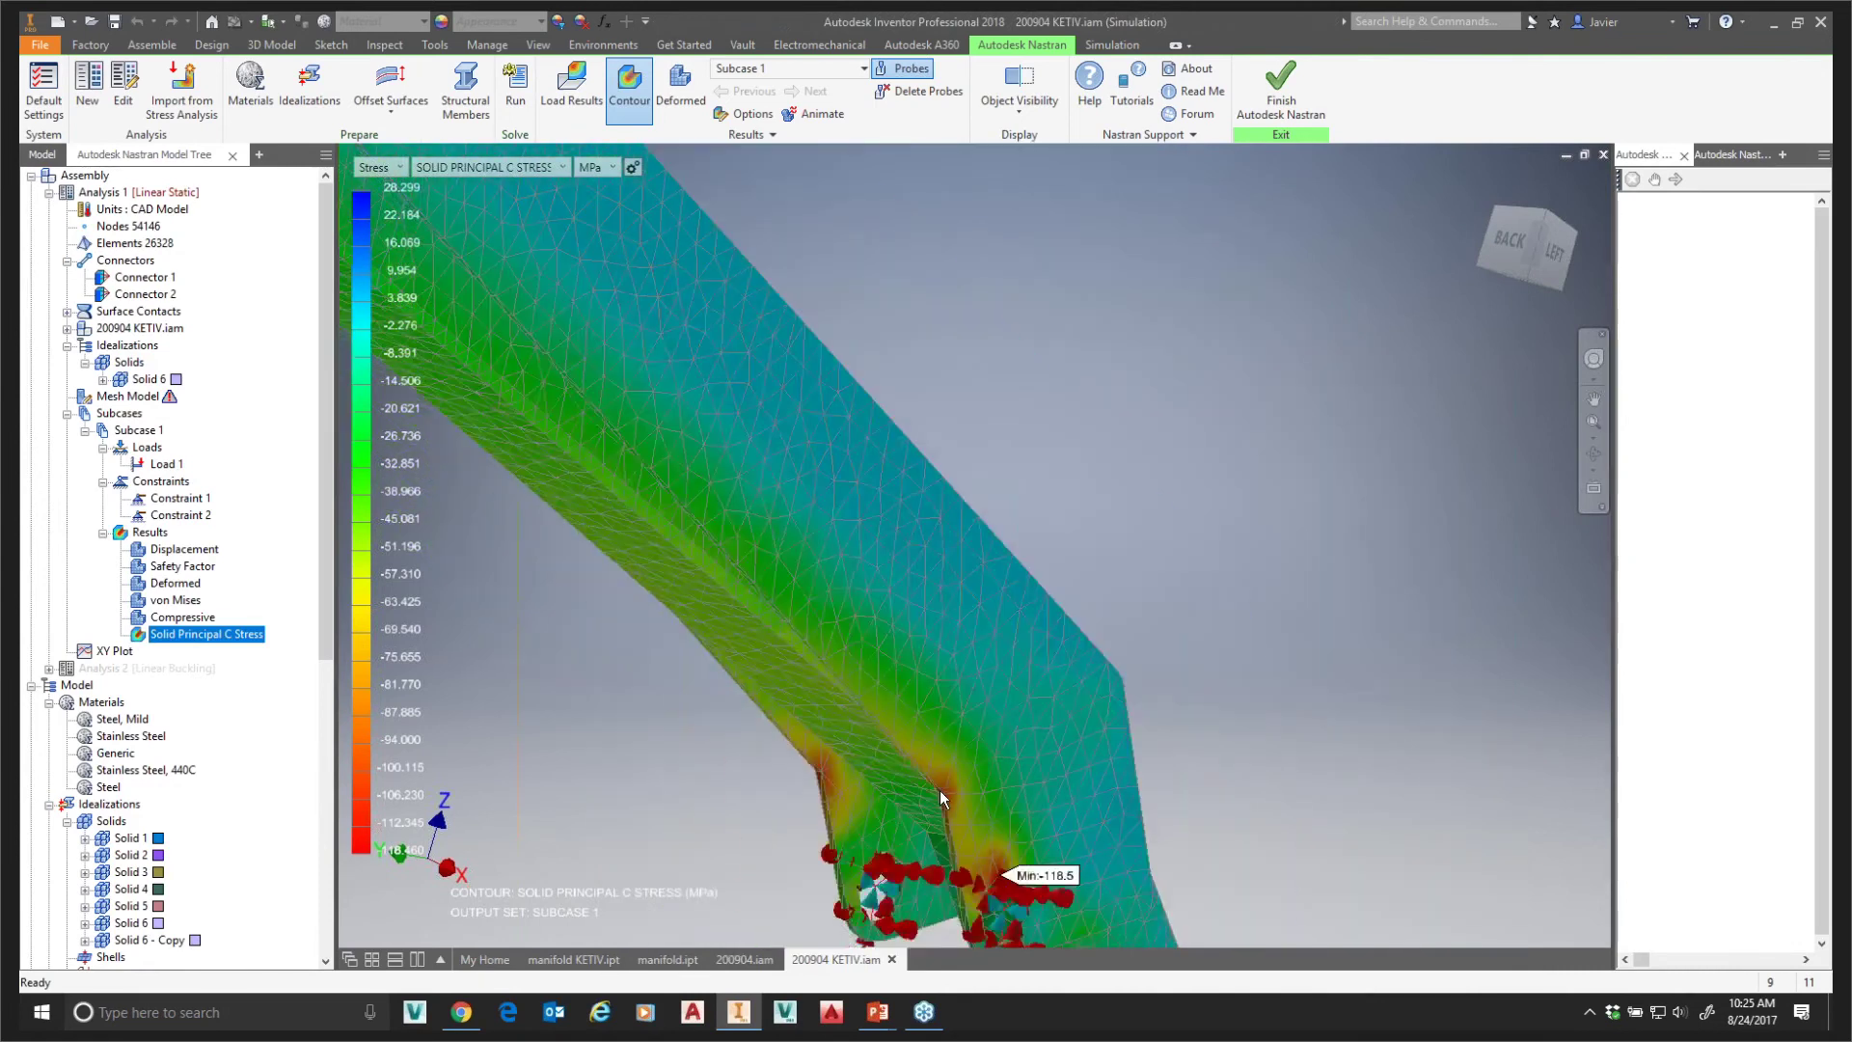
pyautogui.moveTo(766, 791); pyautogui.dragTo(829, 714, button='middle')
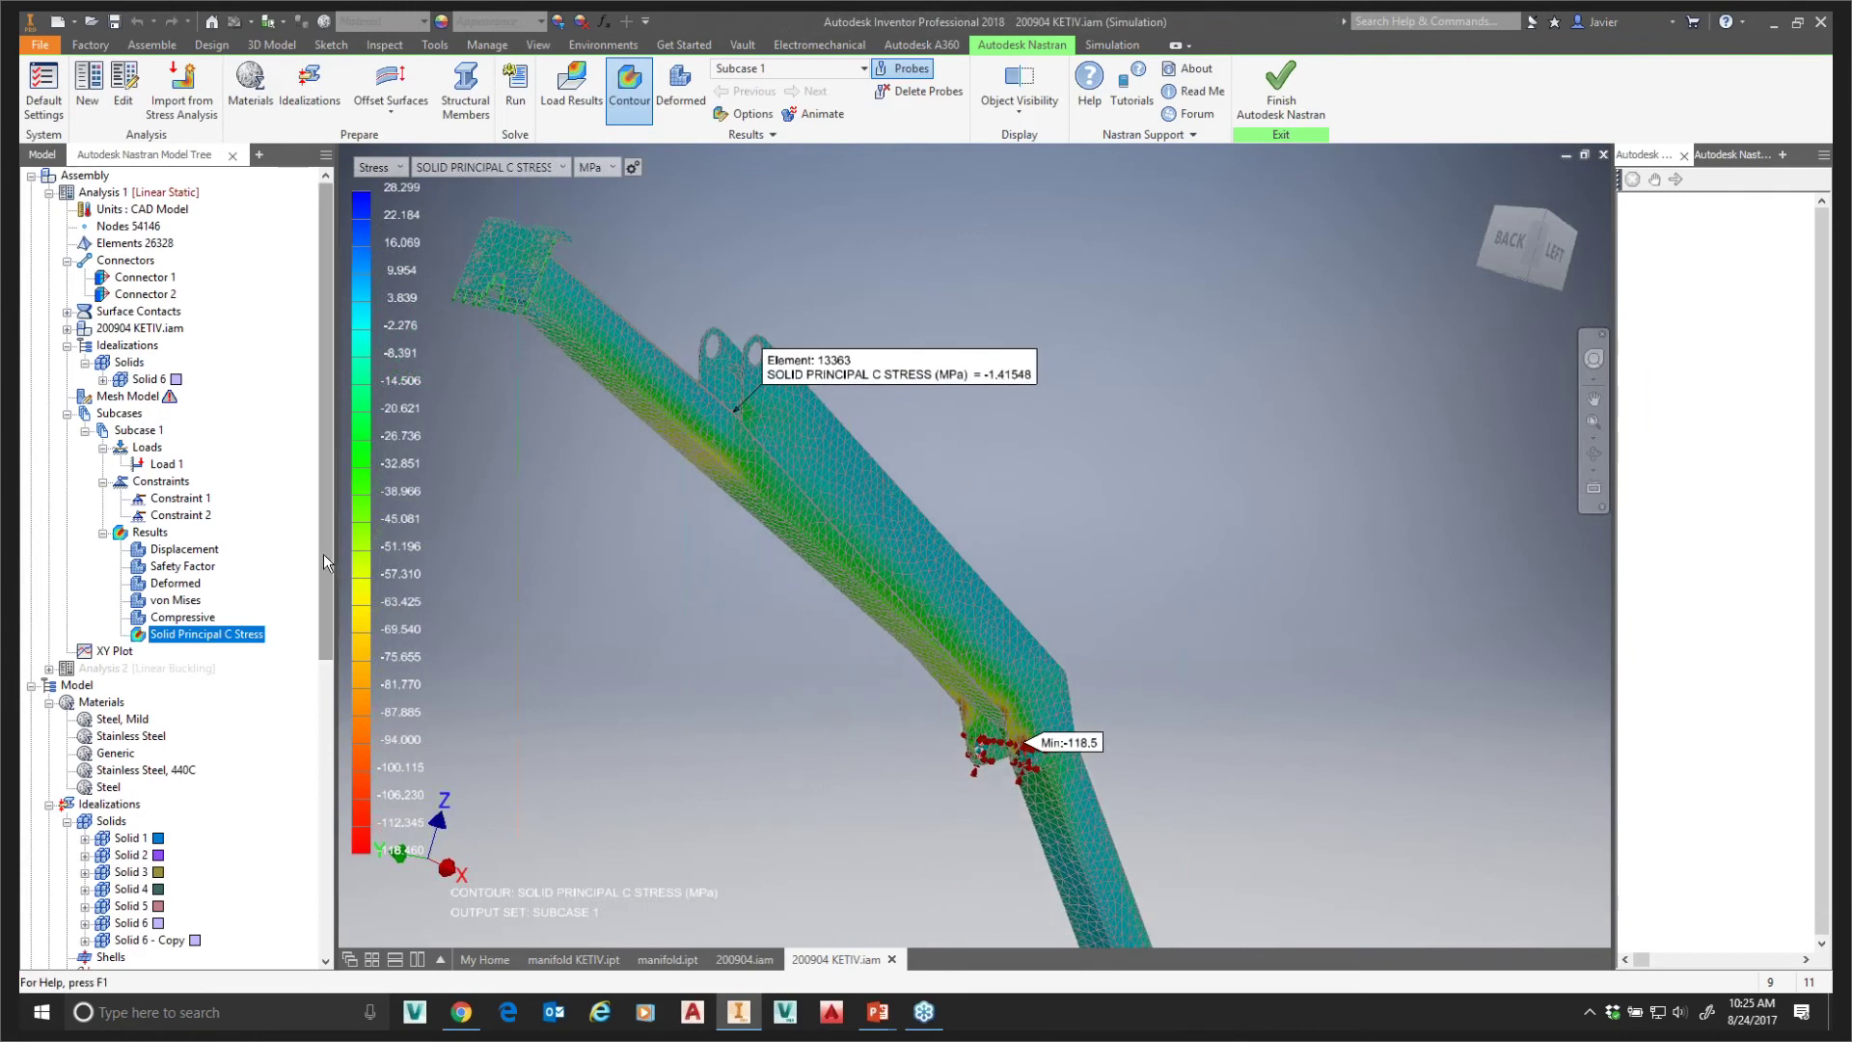
# - Collapse Analysis 1 in the model tree and activate Analysis 2, the Linear Buckling analysis
pyautogui.click(101, 192)
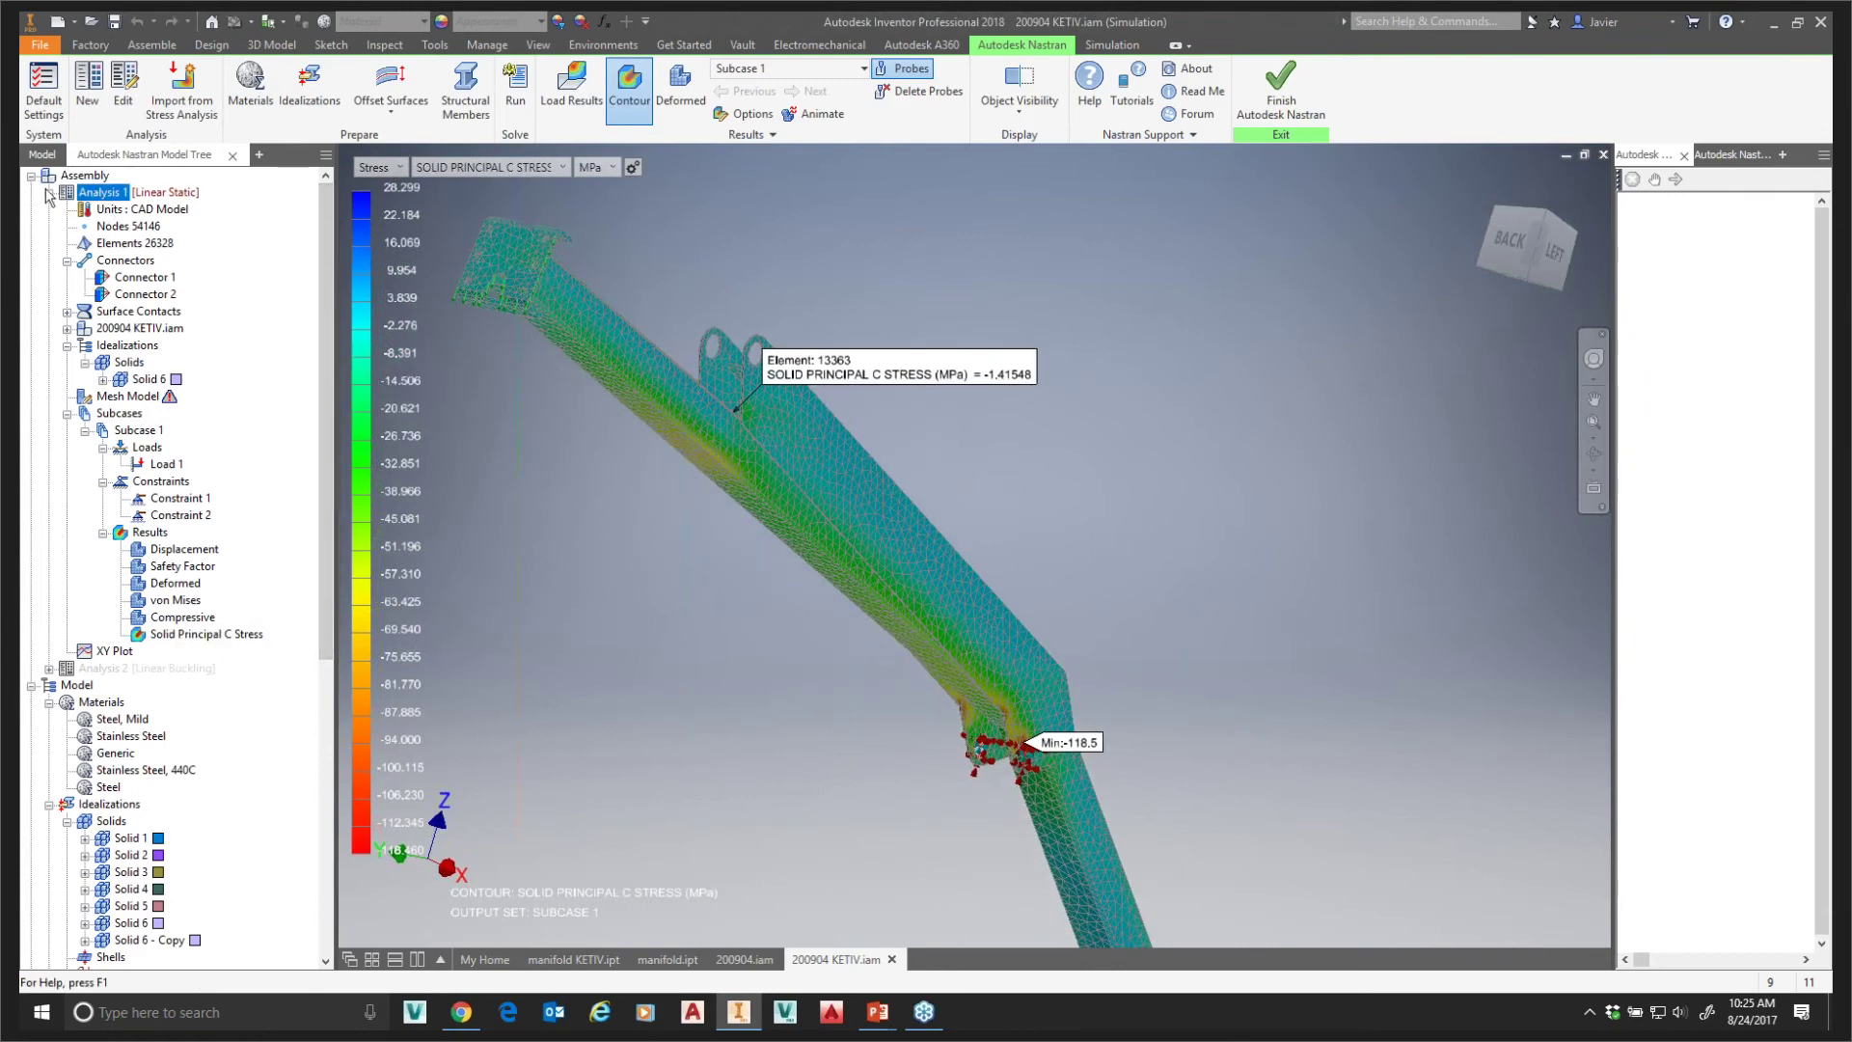
pyautogui.click(50, 193)
pyautogui.rightClick(116, 209)
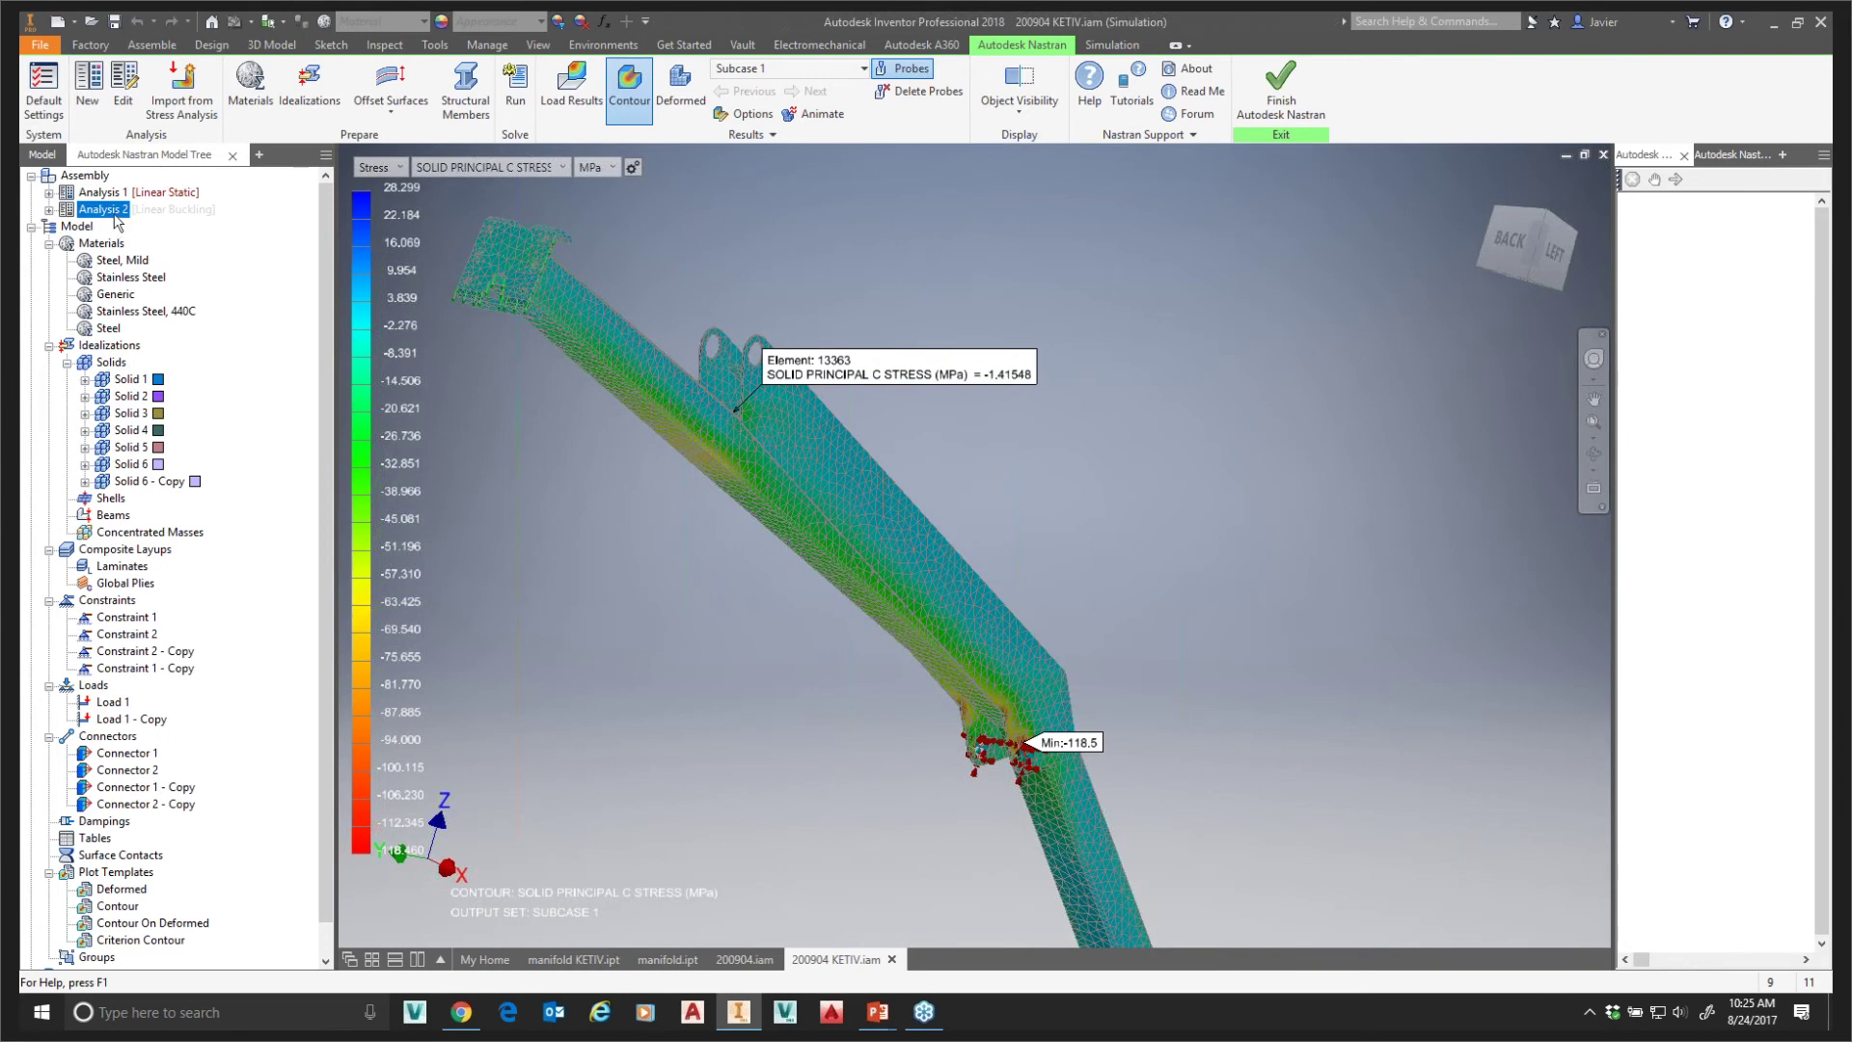
pyautogui.click(172, 384)
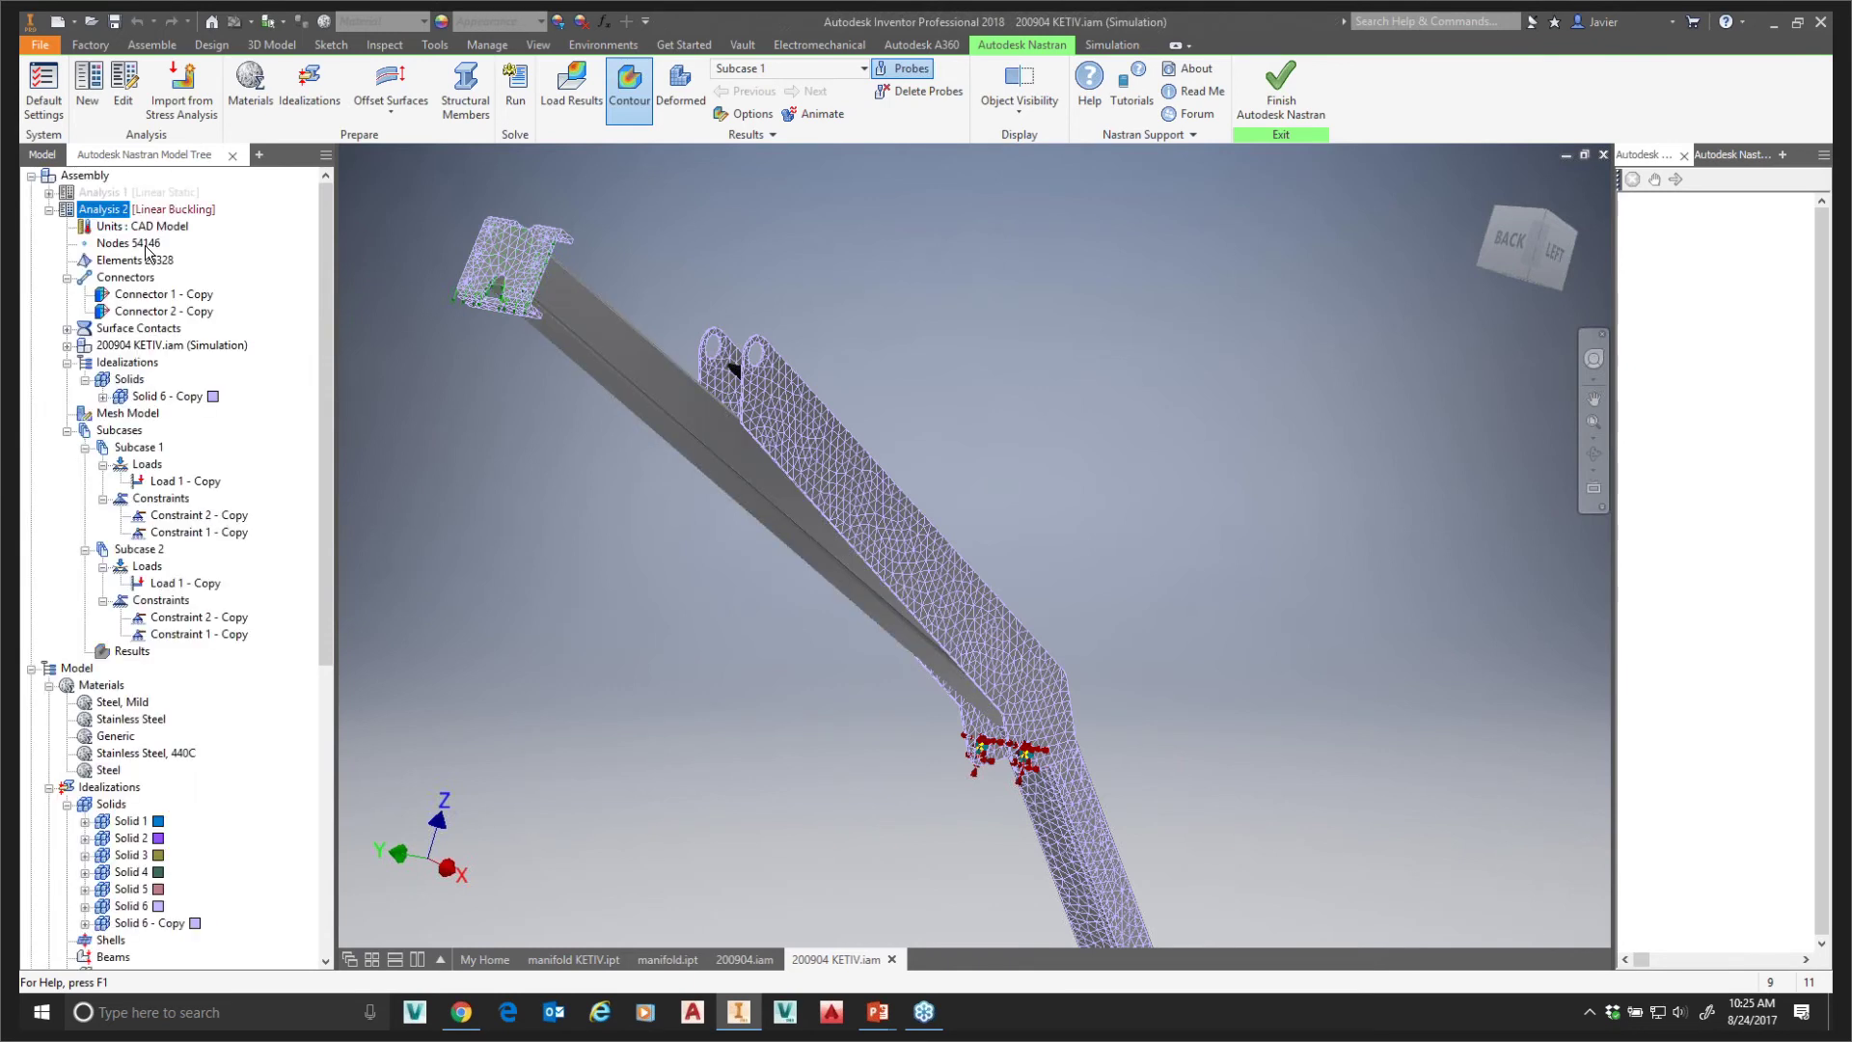
# - Review the Linear Buckling analysis setup, including its mesh, units, connectors, solid idealization, and the loads and constraints of its subcases
pyautogui.click(145, 245)
pyautogui.click(183, 397)
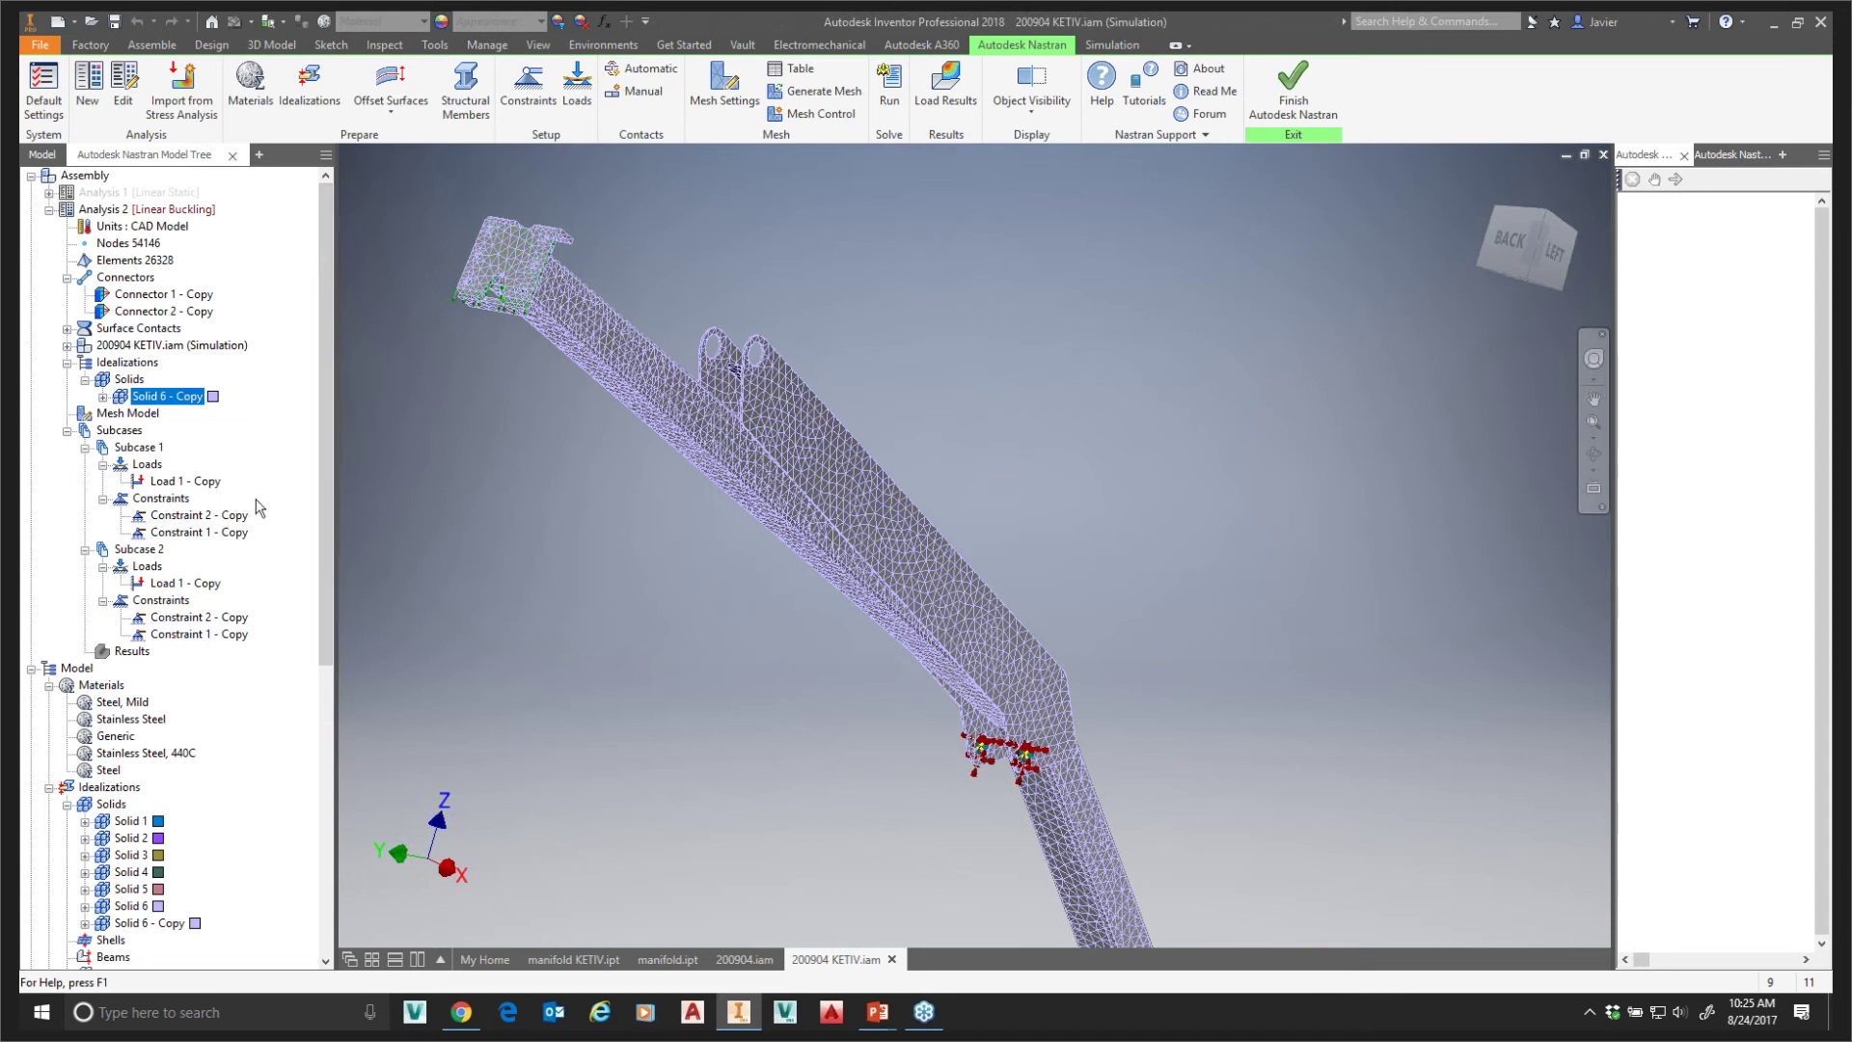
pyautogui.click(181, 481)
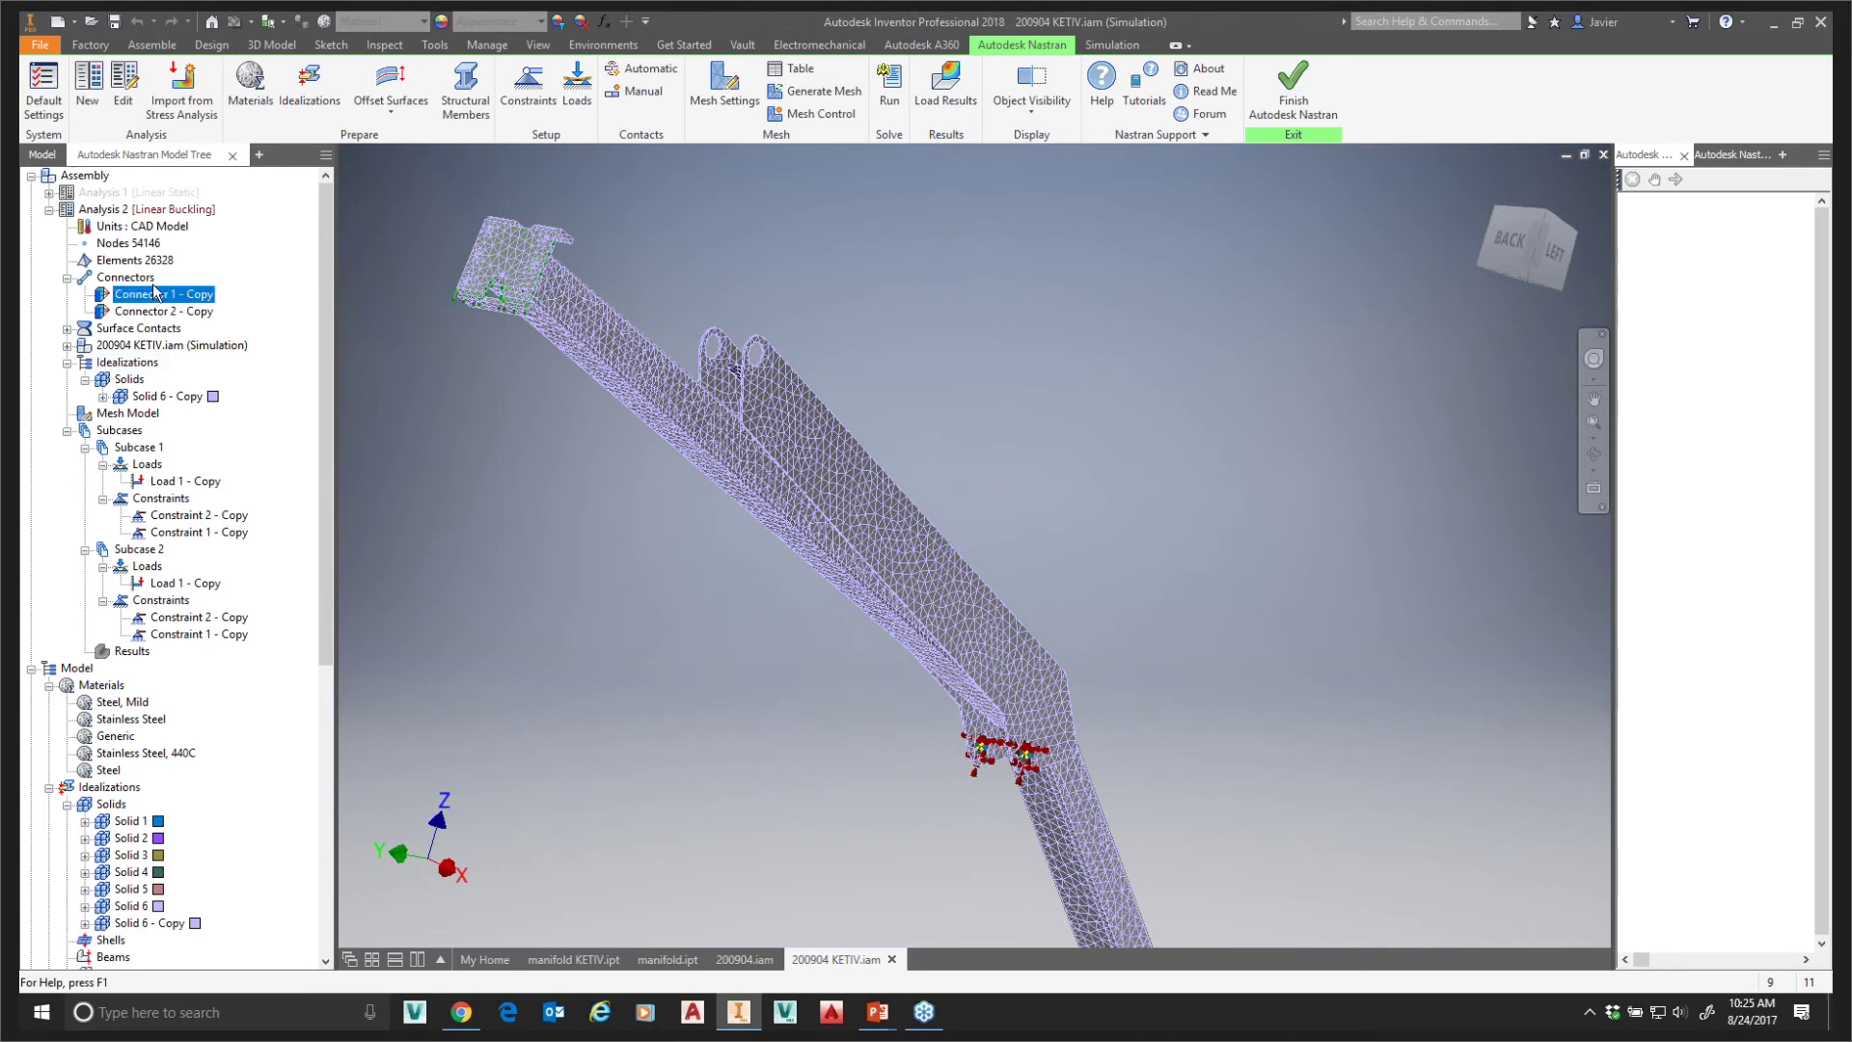
pyautogui.click(162, 218)
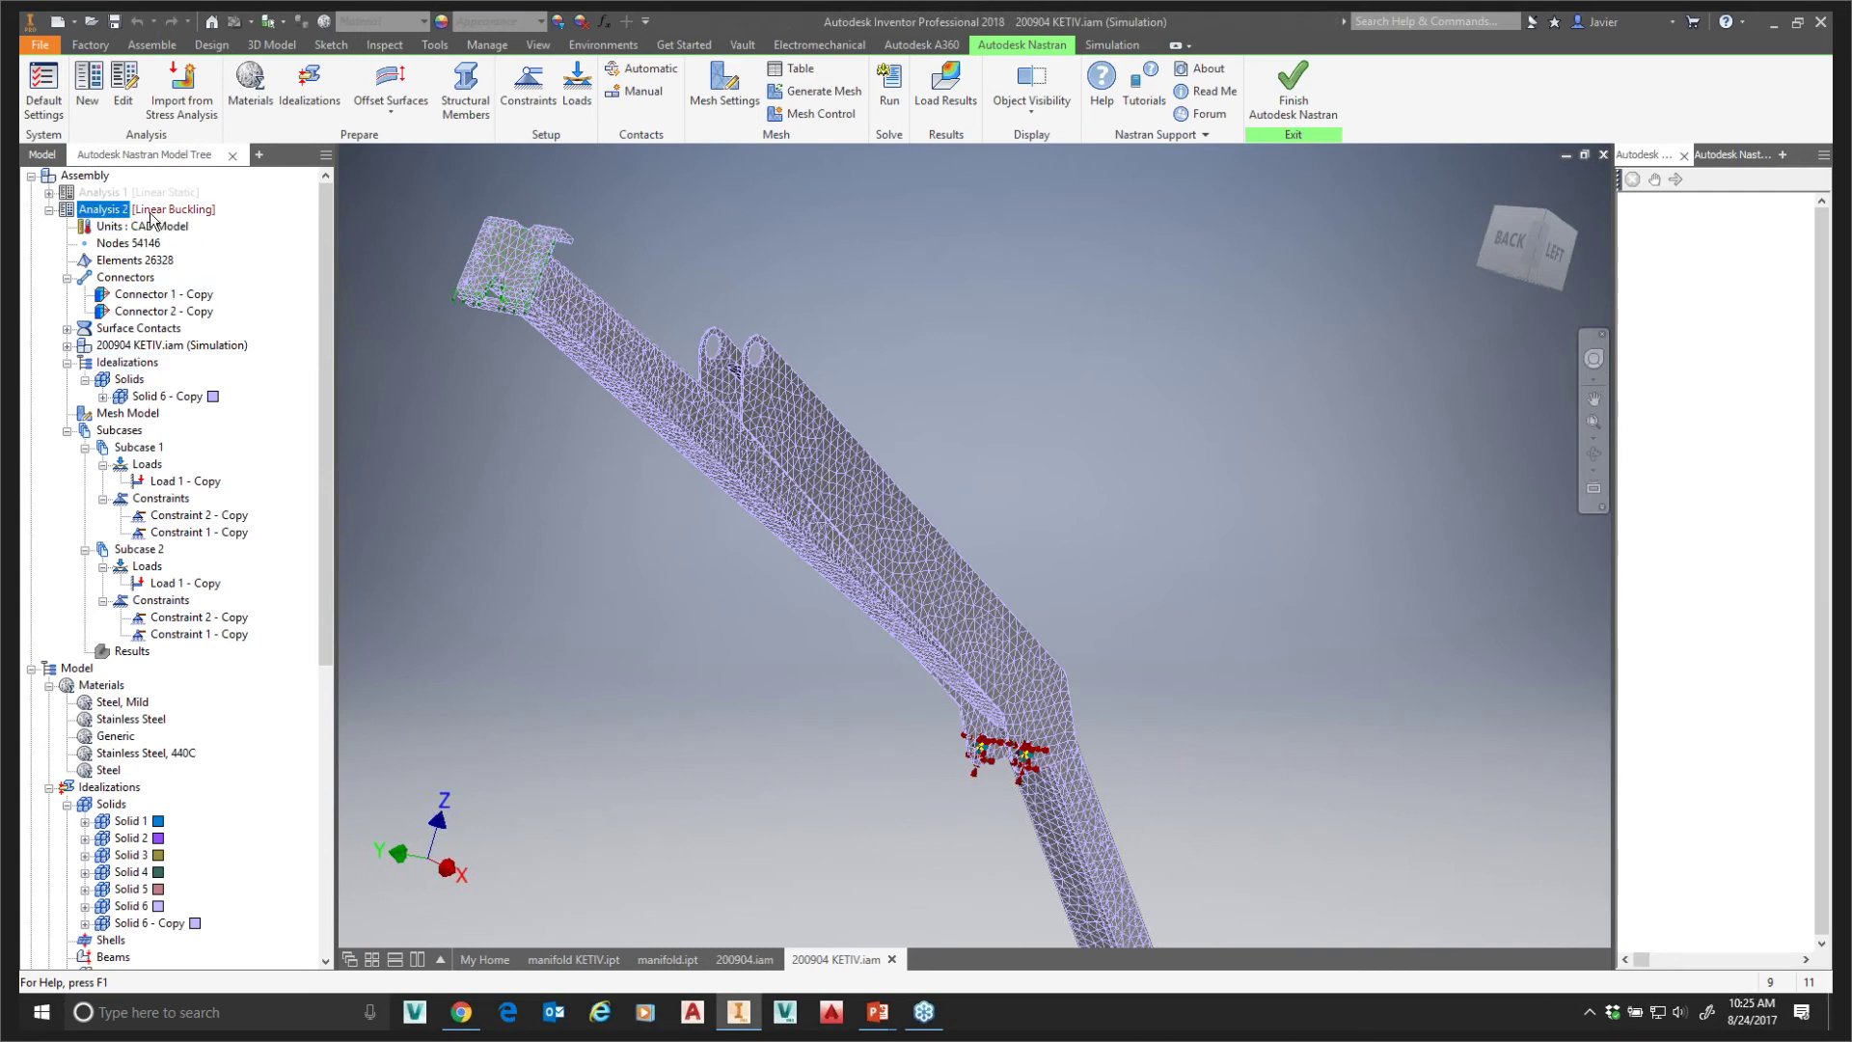
pyautogui.click(161, 261)
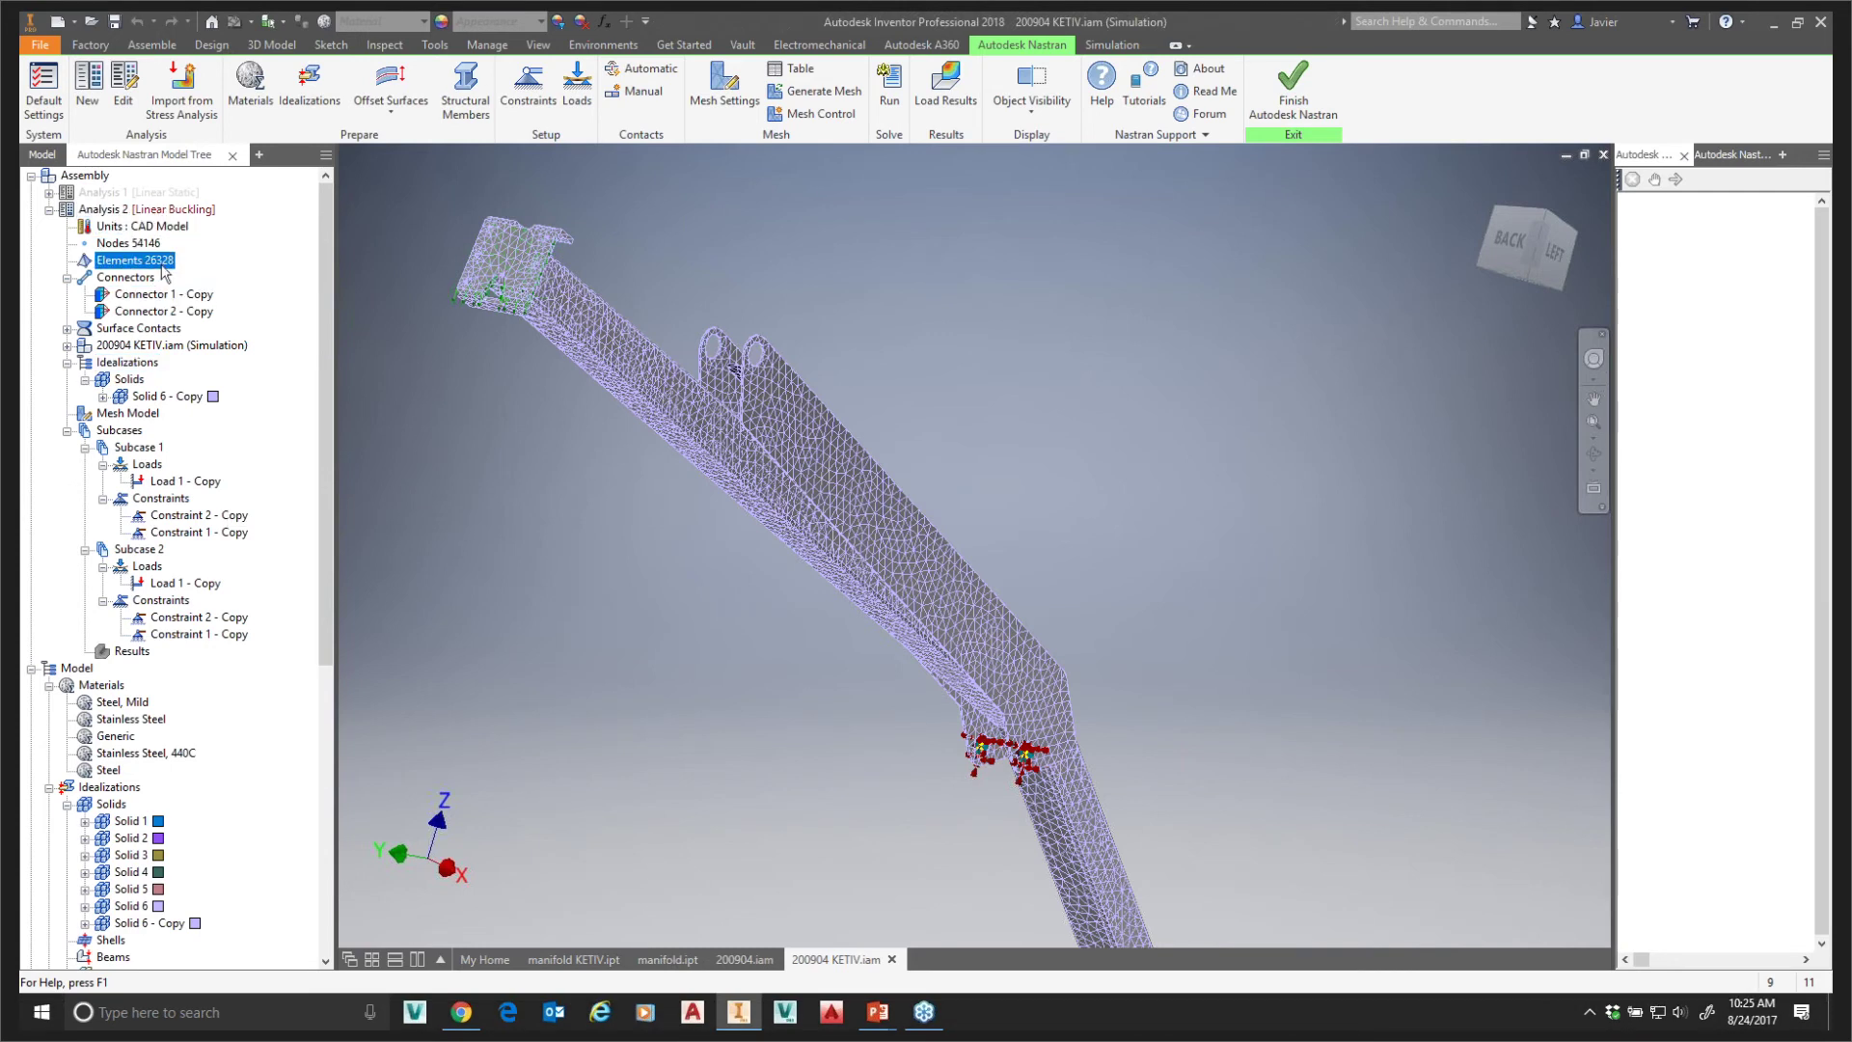
pyautogui.click(160, 224)
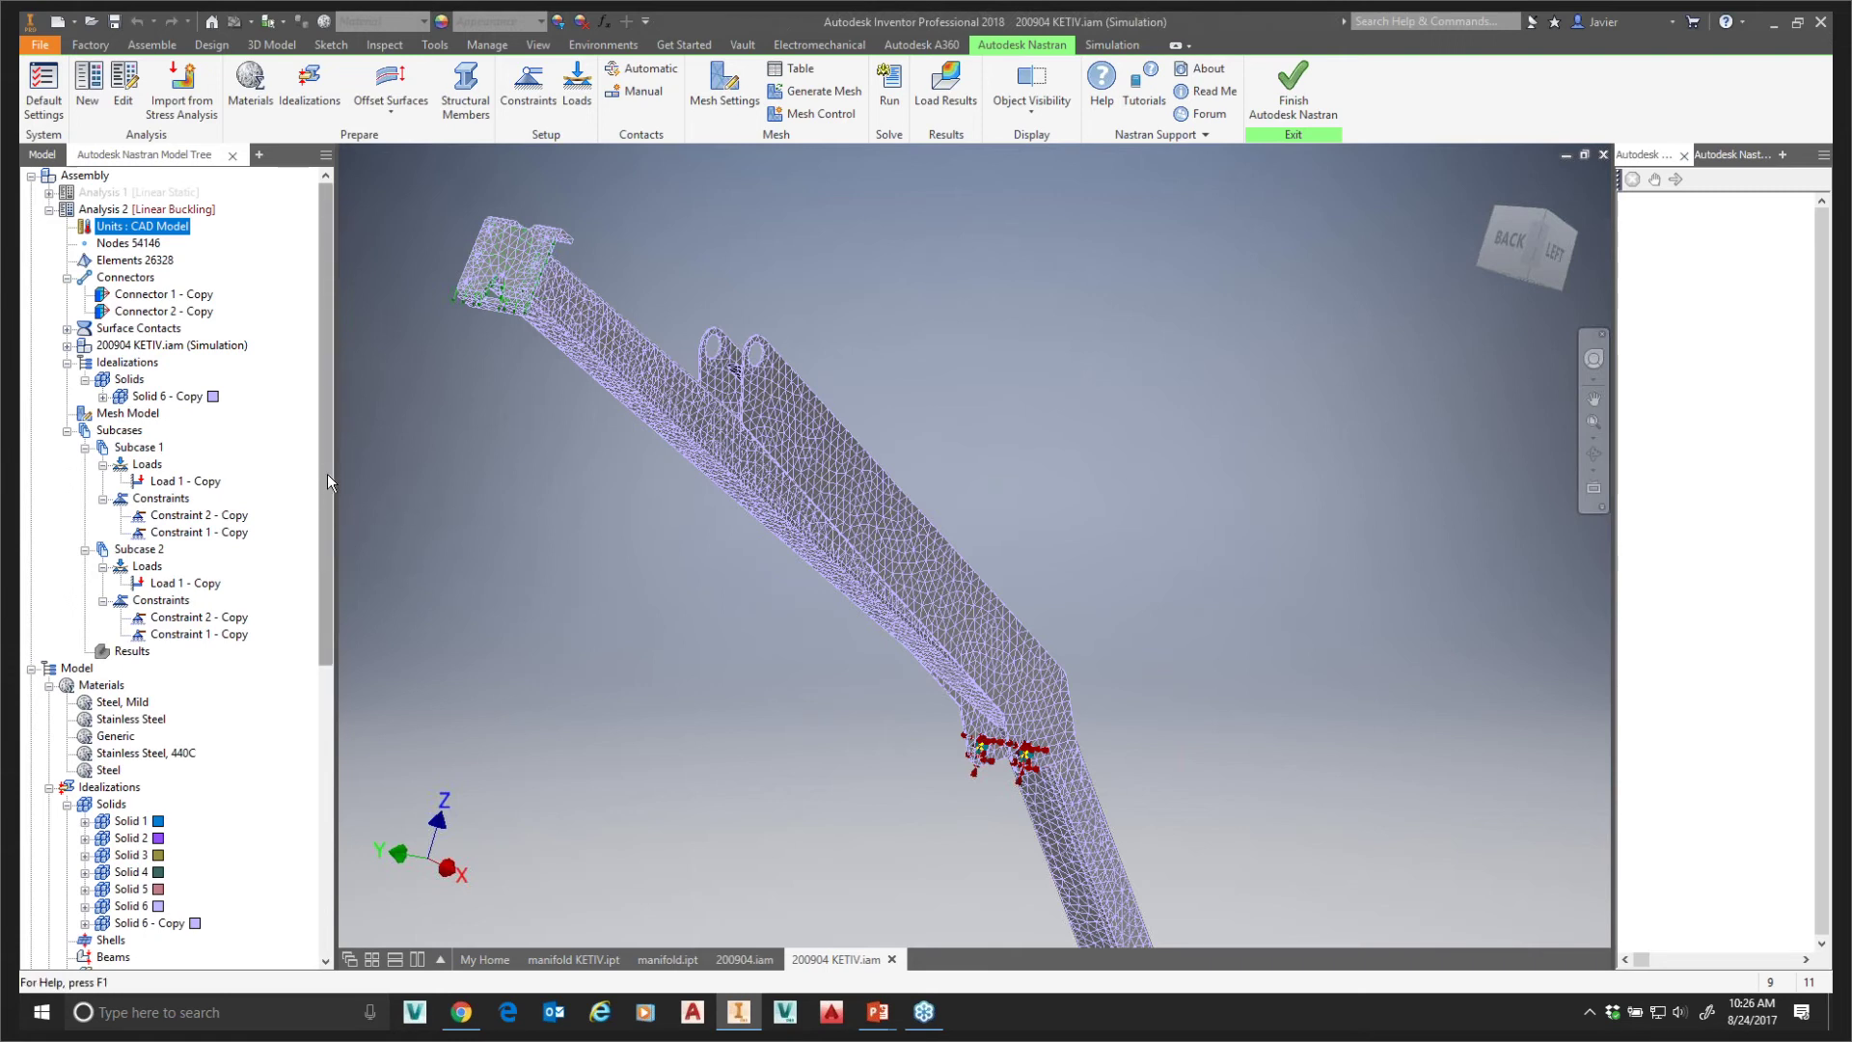
pyautogui.click(199, 634)
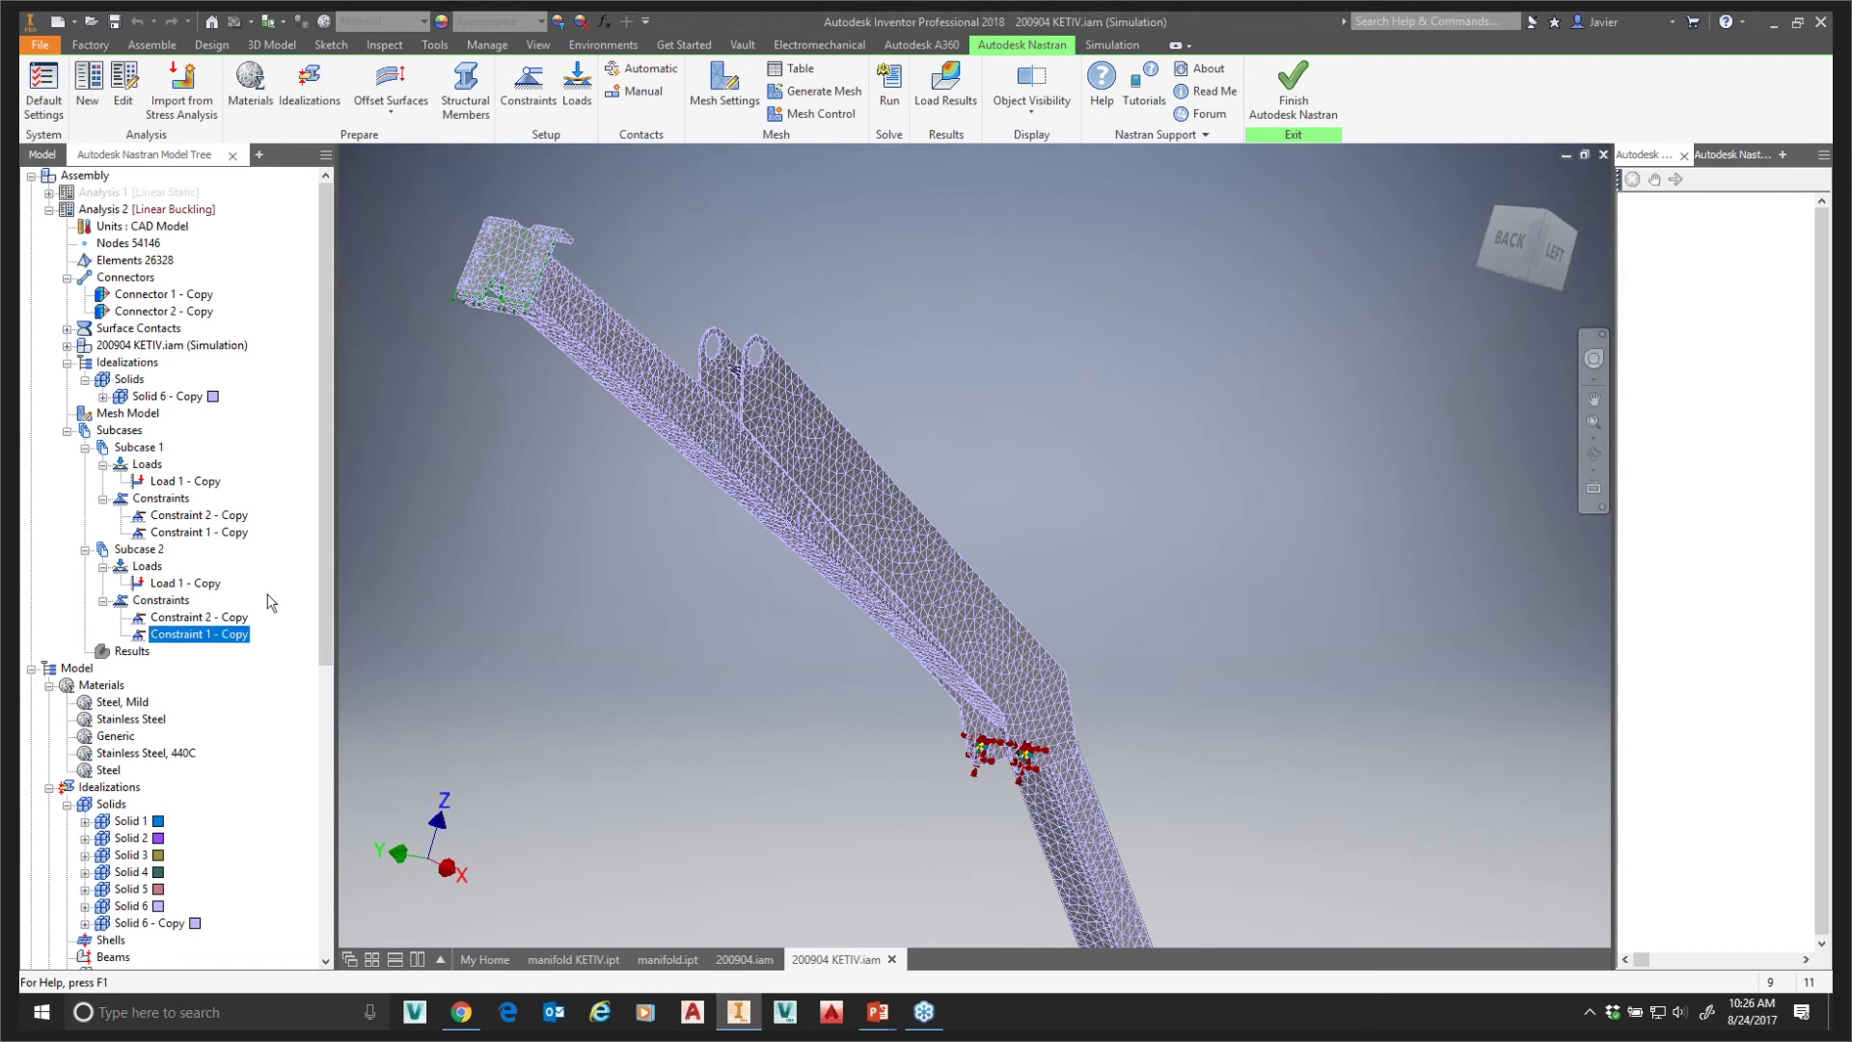
pyautogui.click(199, 618)
# - Load the FNO results file dated 8/24/2017 9:20 AM from the 200904 KETIV FEA folder of the Buckling Demo dataset into Analysis 2
pyautogui.click(962, 84)
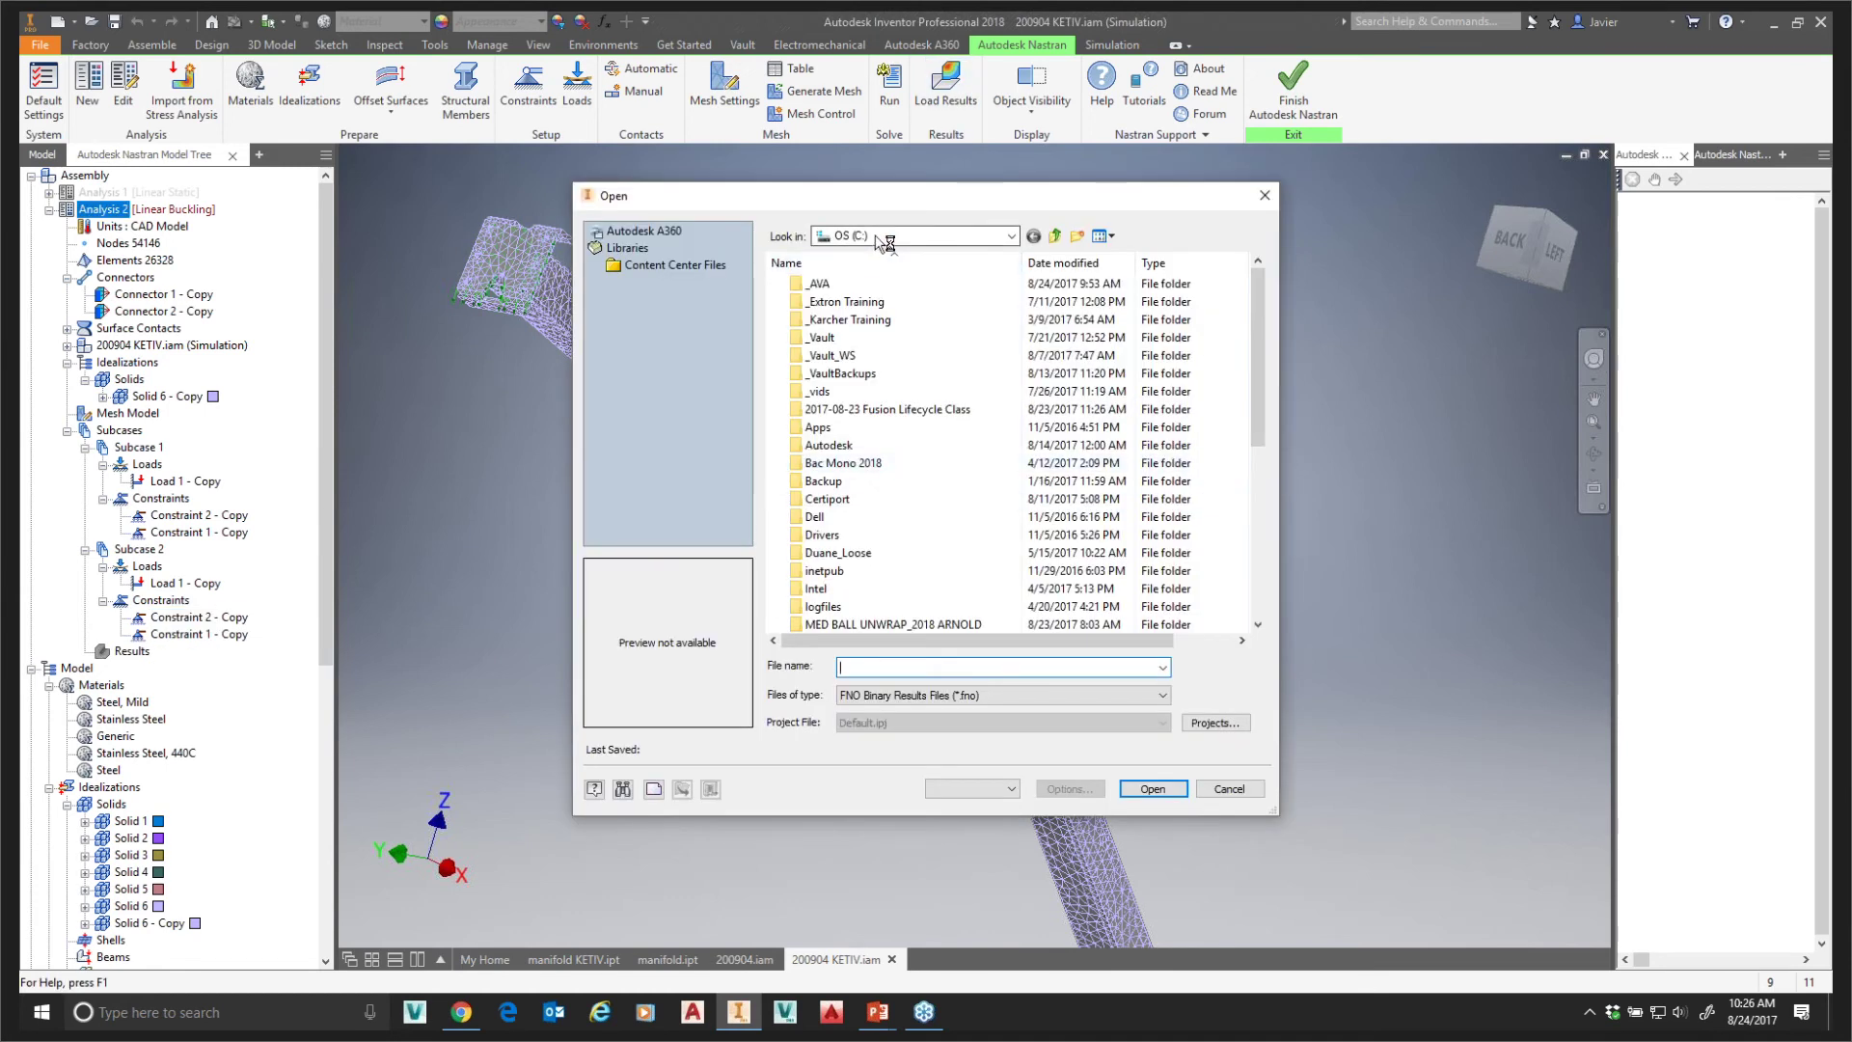
pyautogui.doubleClick(821, 284)
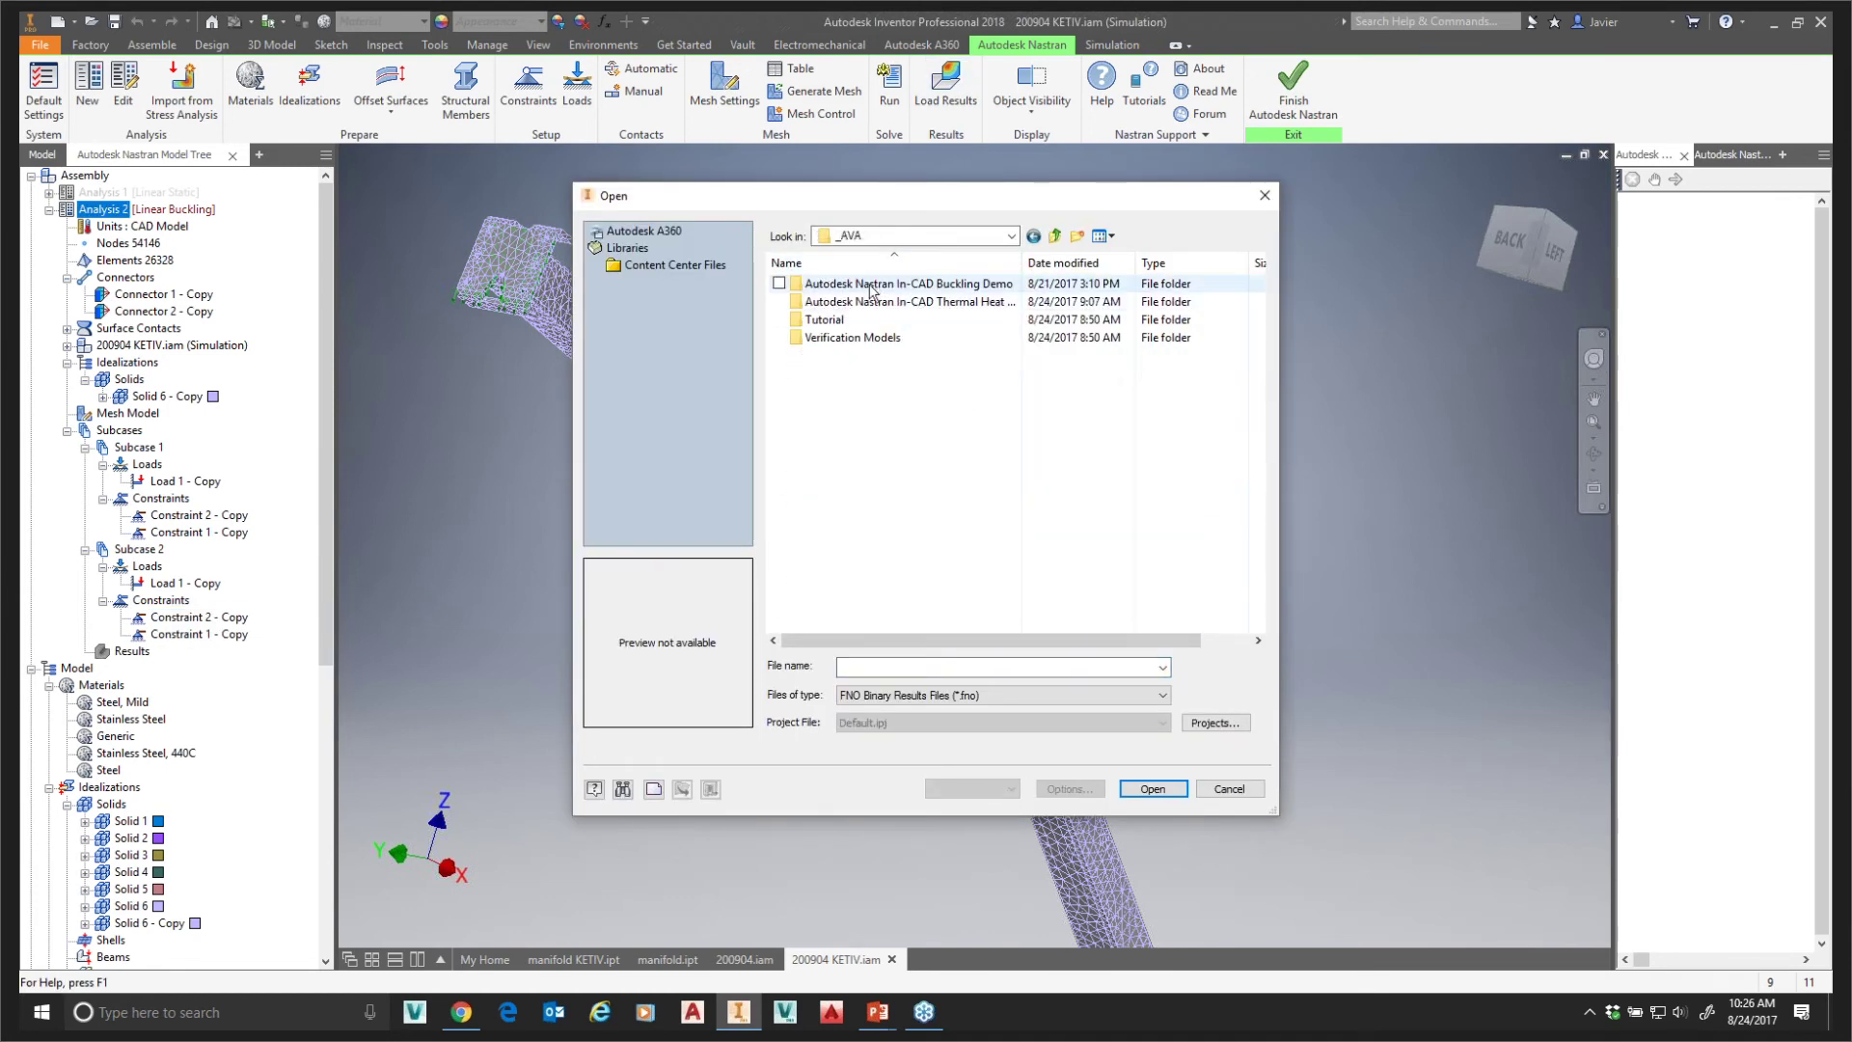
pyautogui.doubleClick(871, 284)
pyautogui.doubleClick(873, 287)
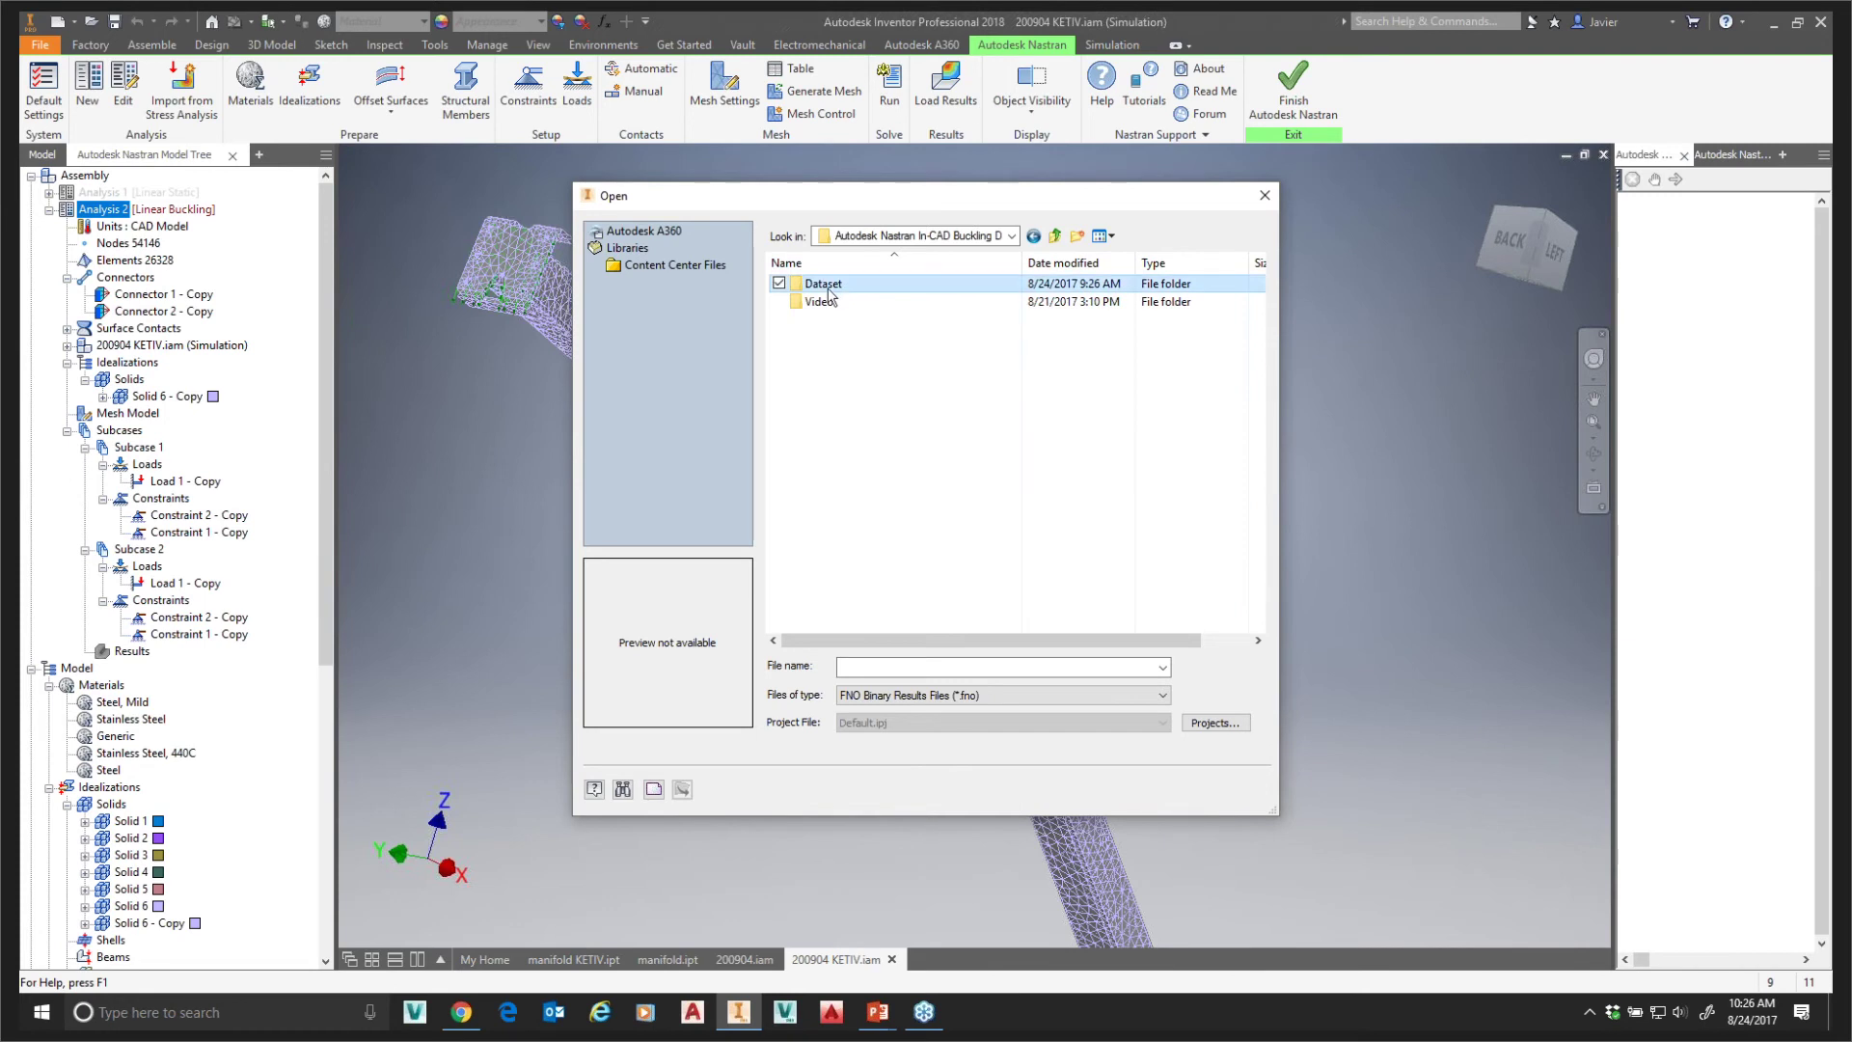
pyautogui.doubleClick(838, 301)
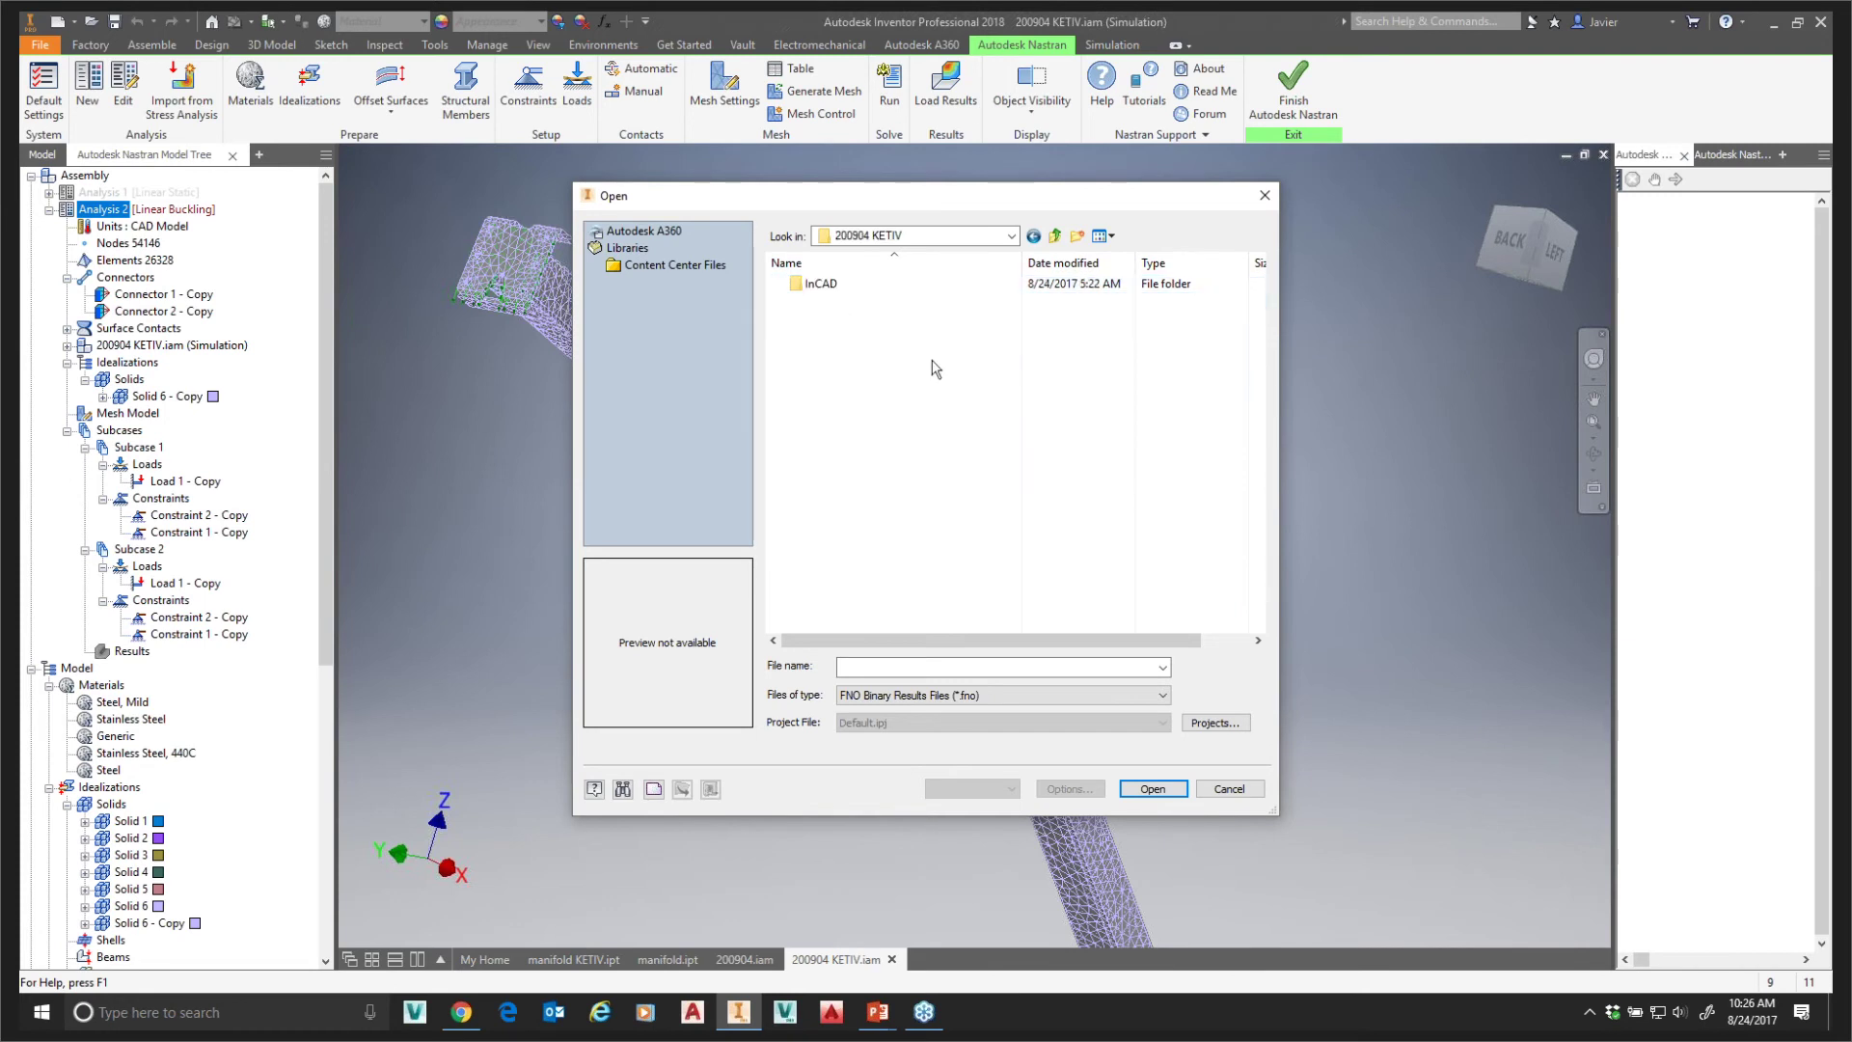
pyautogui.doubleClick(812, 286)
pyautogui.doubleClick(813, 283)
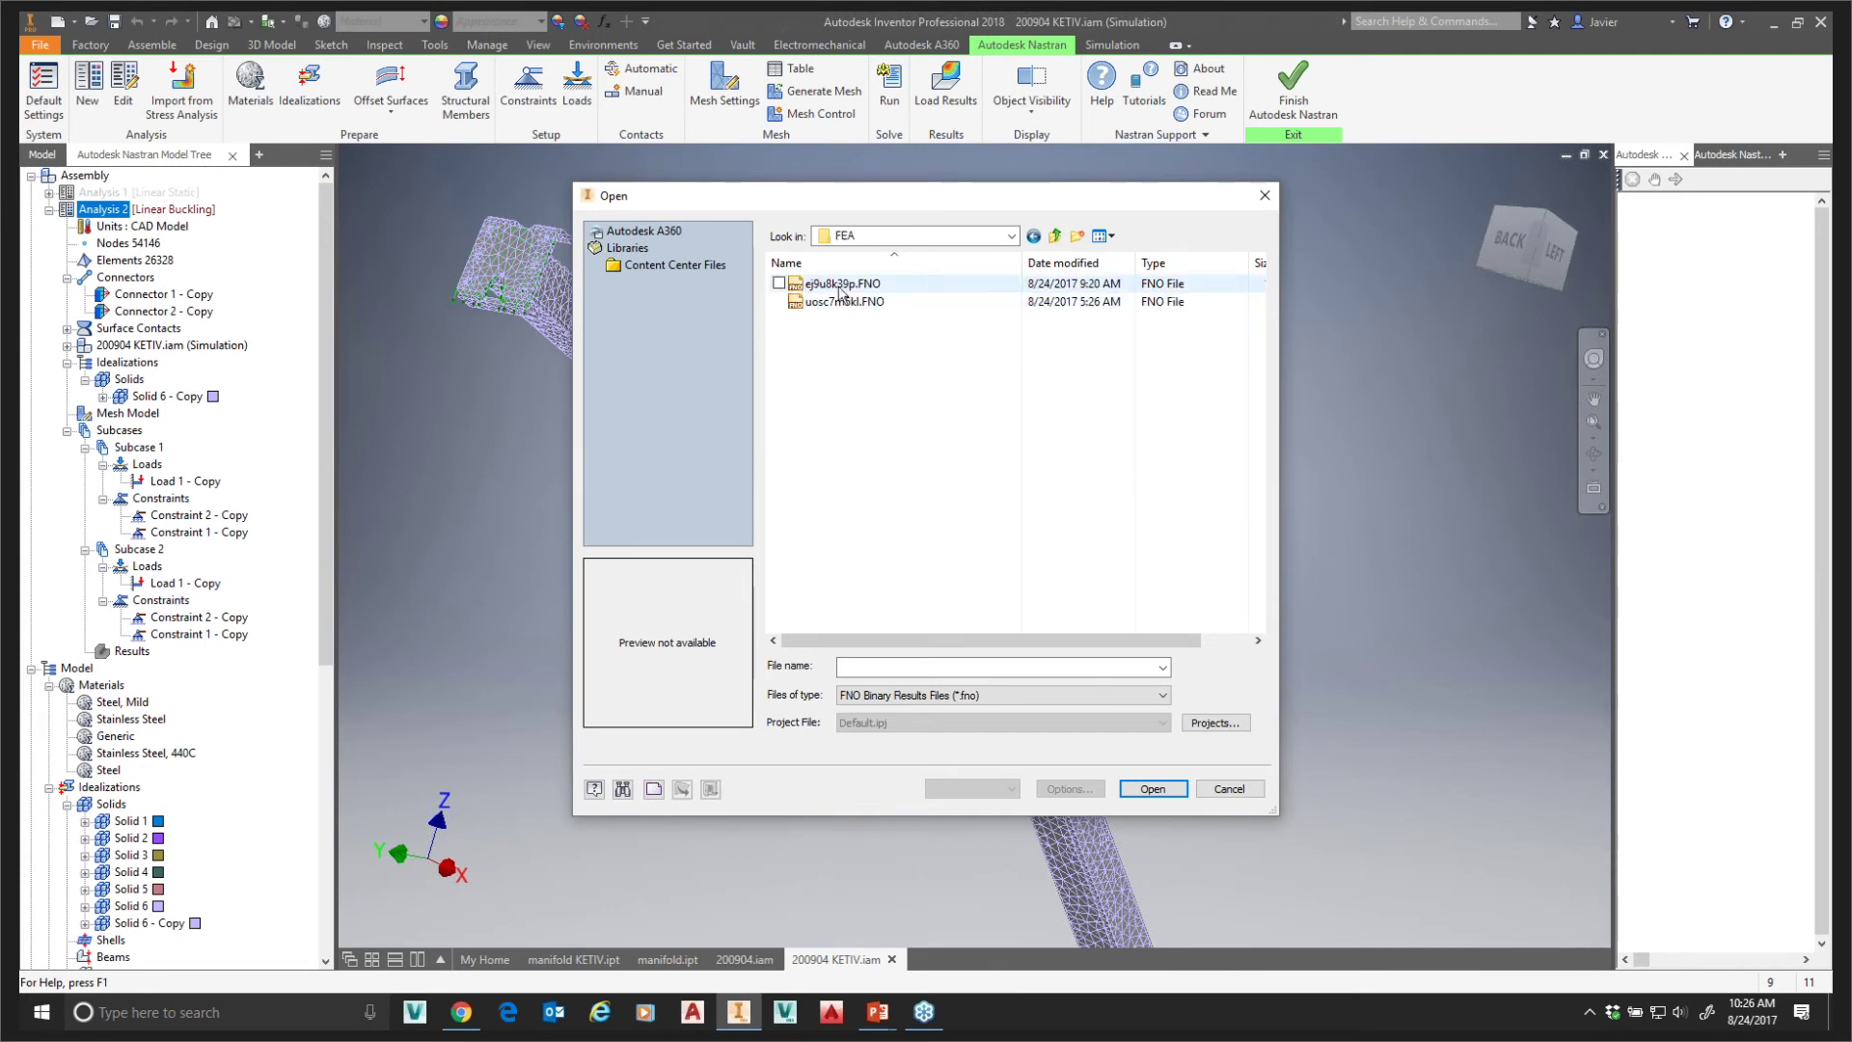
pyautogui.click(841, 283)
pyautogui.click(1153, 788)
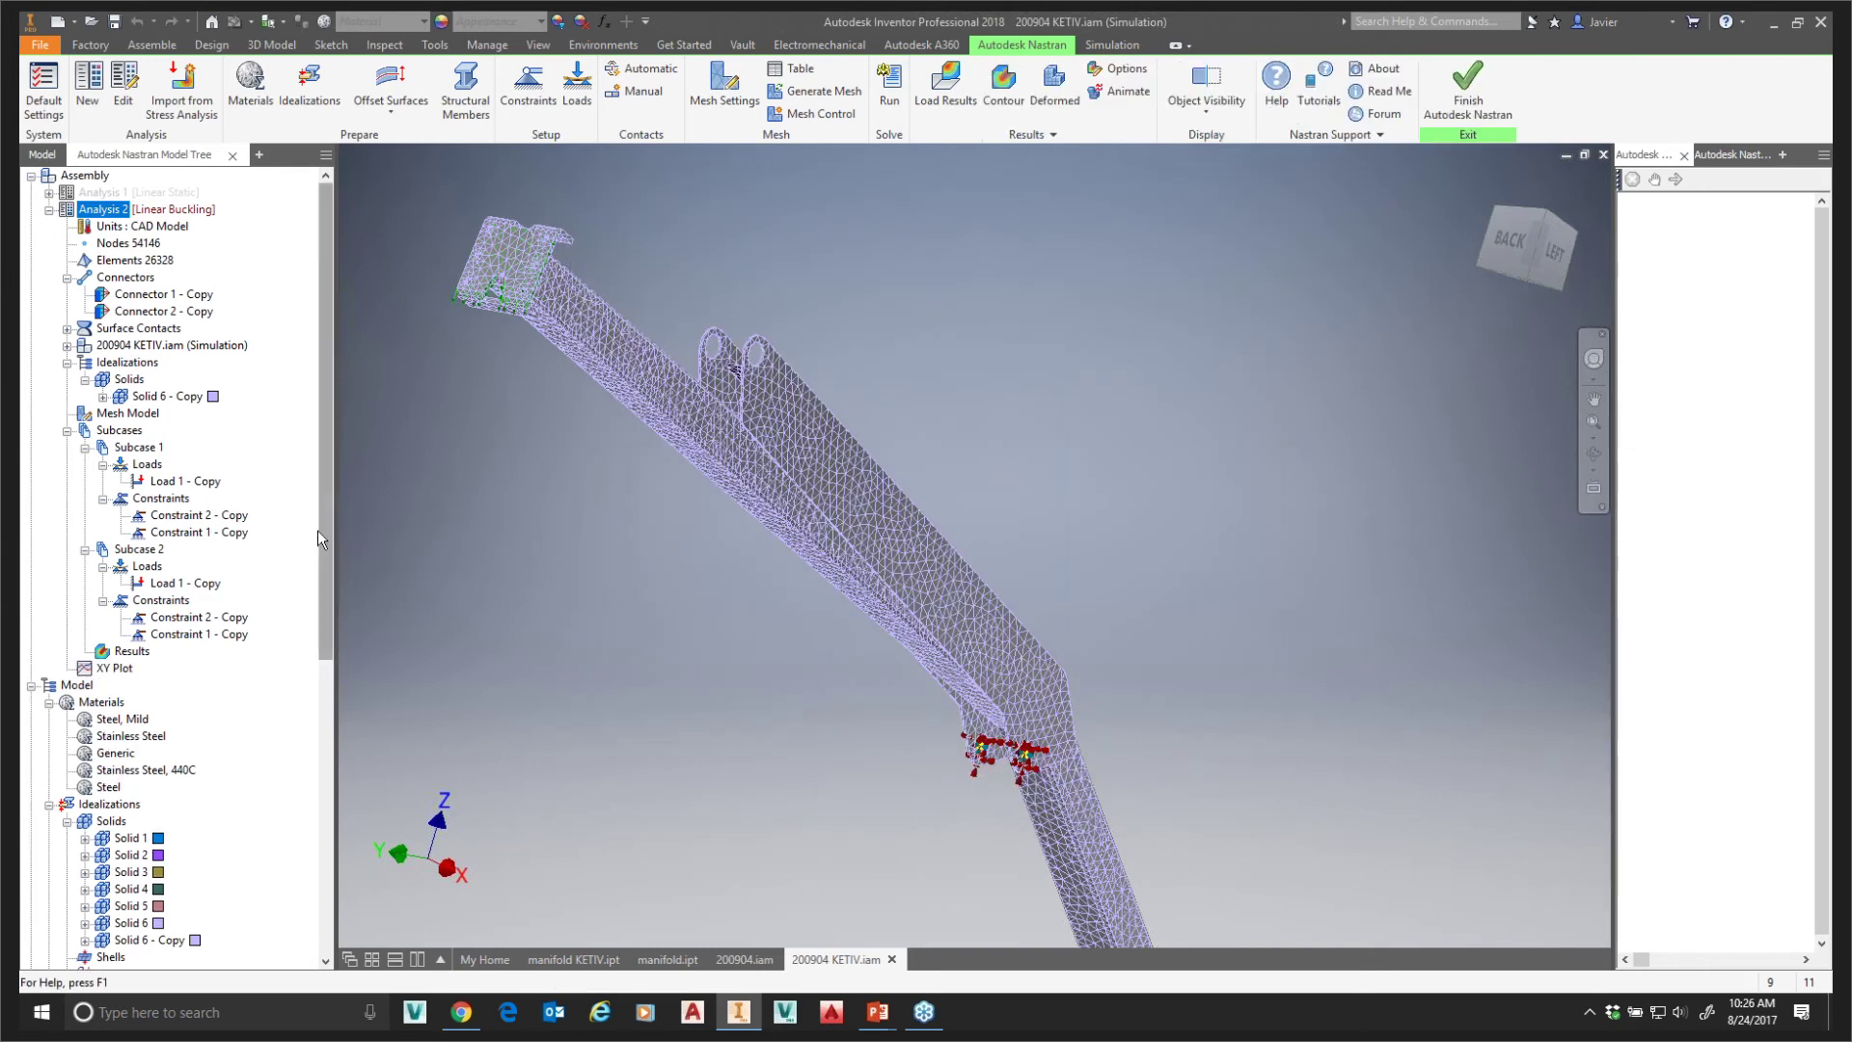
# - Open the plot settings of Analysis 2's results and display the total displacement of buckling MODE 1 on the deformed boom
pyautogui.scroll(-1, 328, 516)
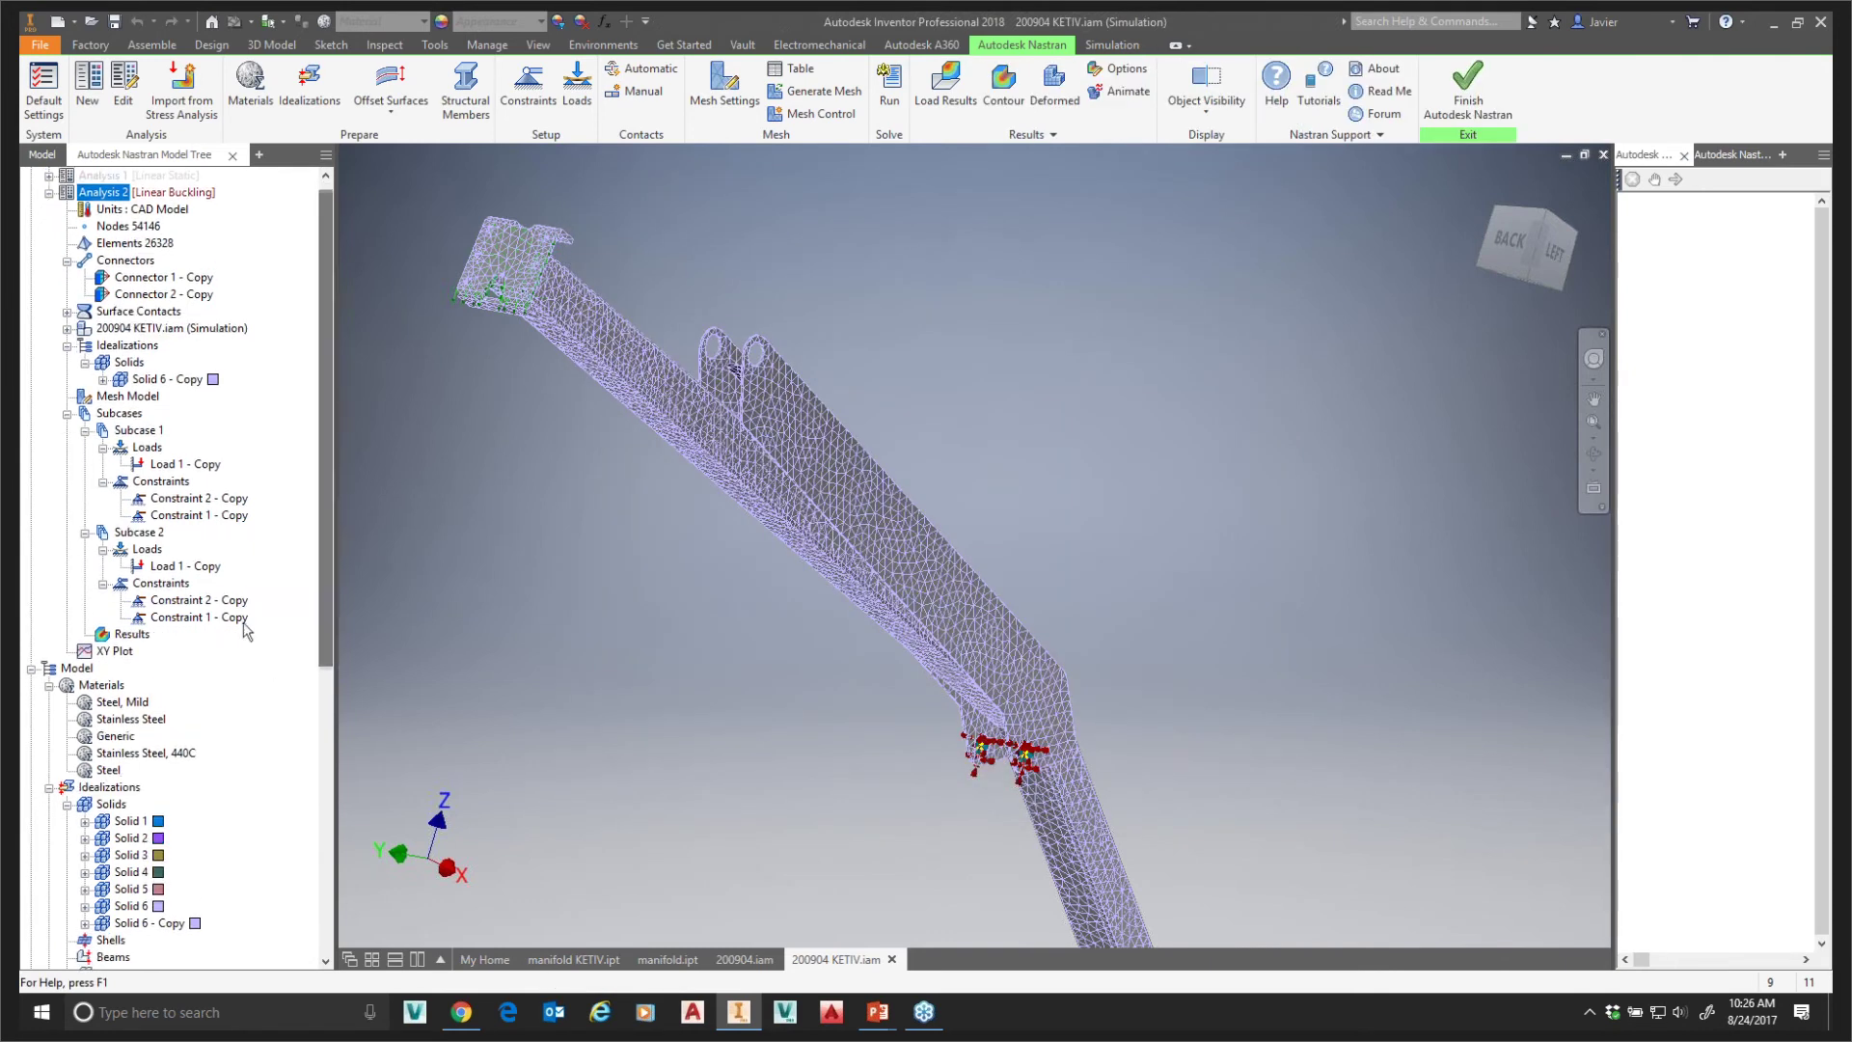
pyautogui.click(133, 638)
pyautogui.doubleClick(121, 635)
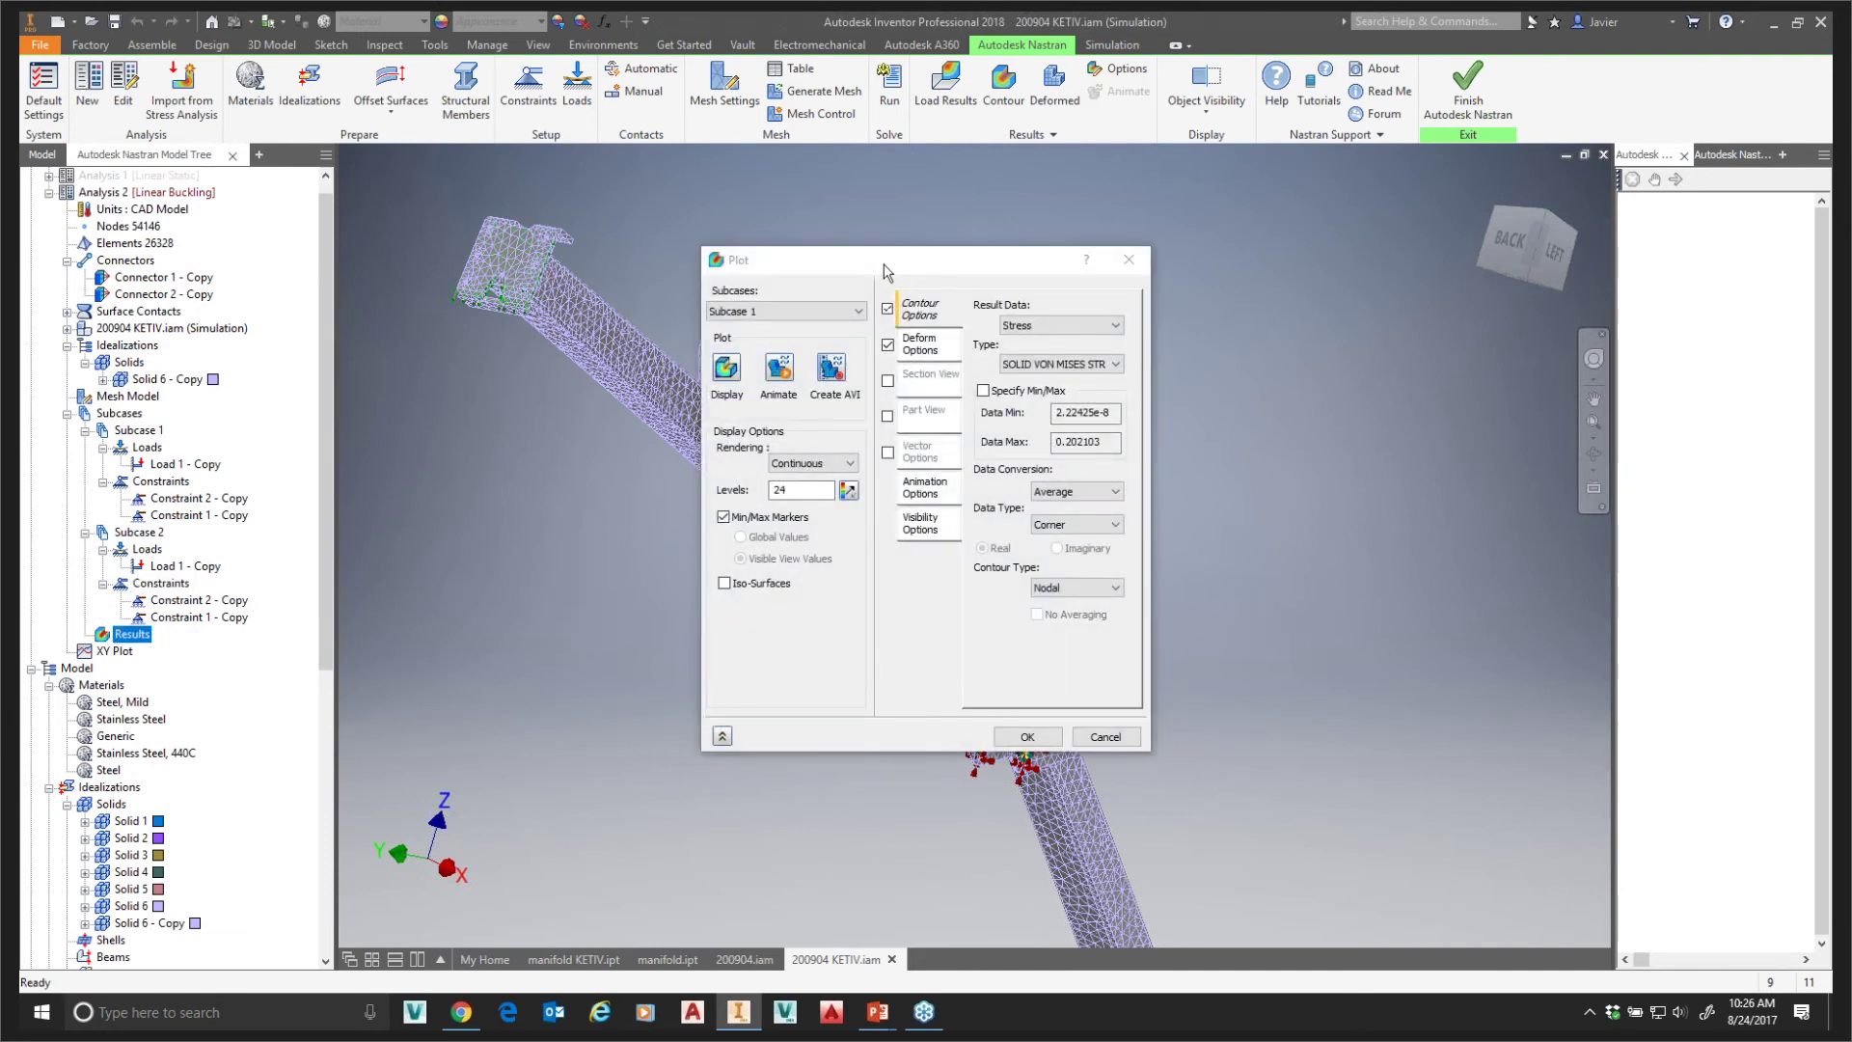
pyautogui.moveTo(791, 249); pyautogui.dragTo(600, 245)
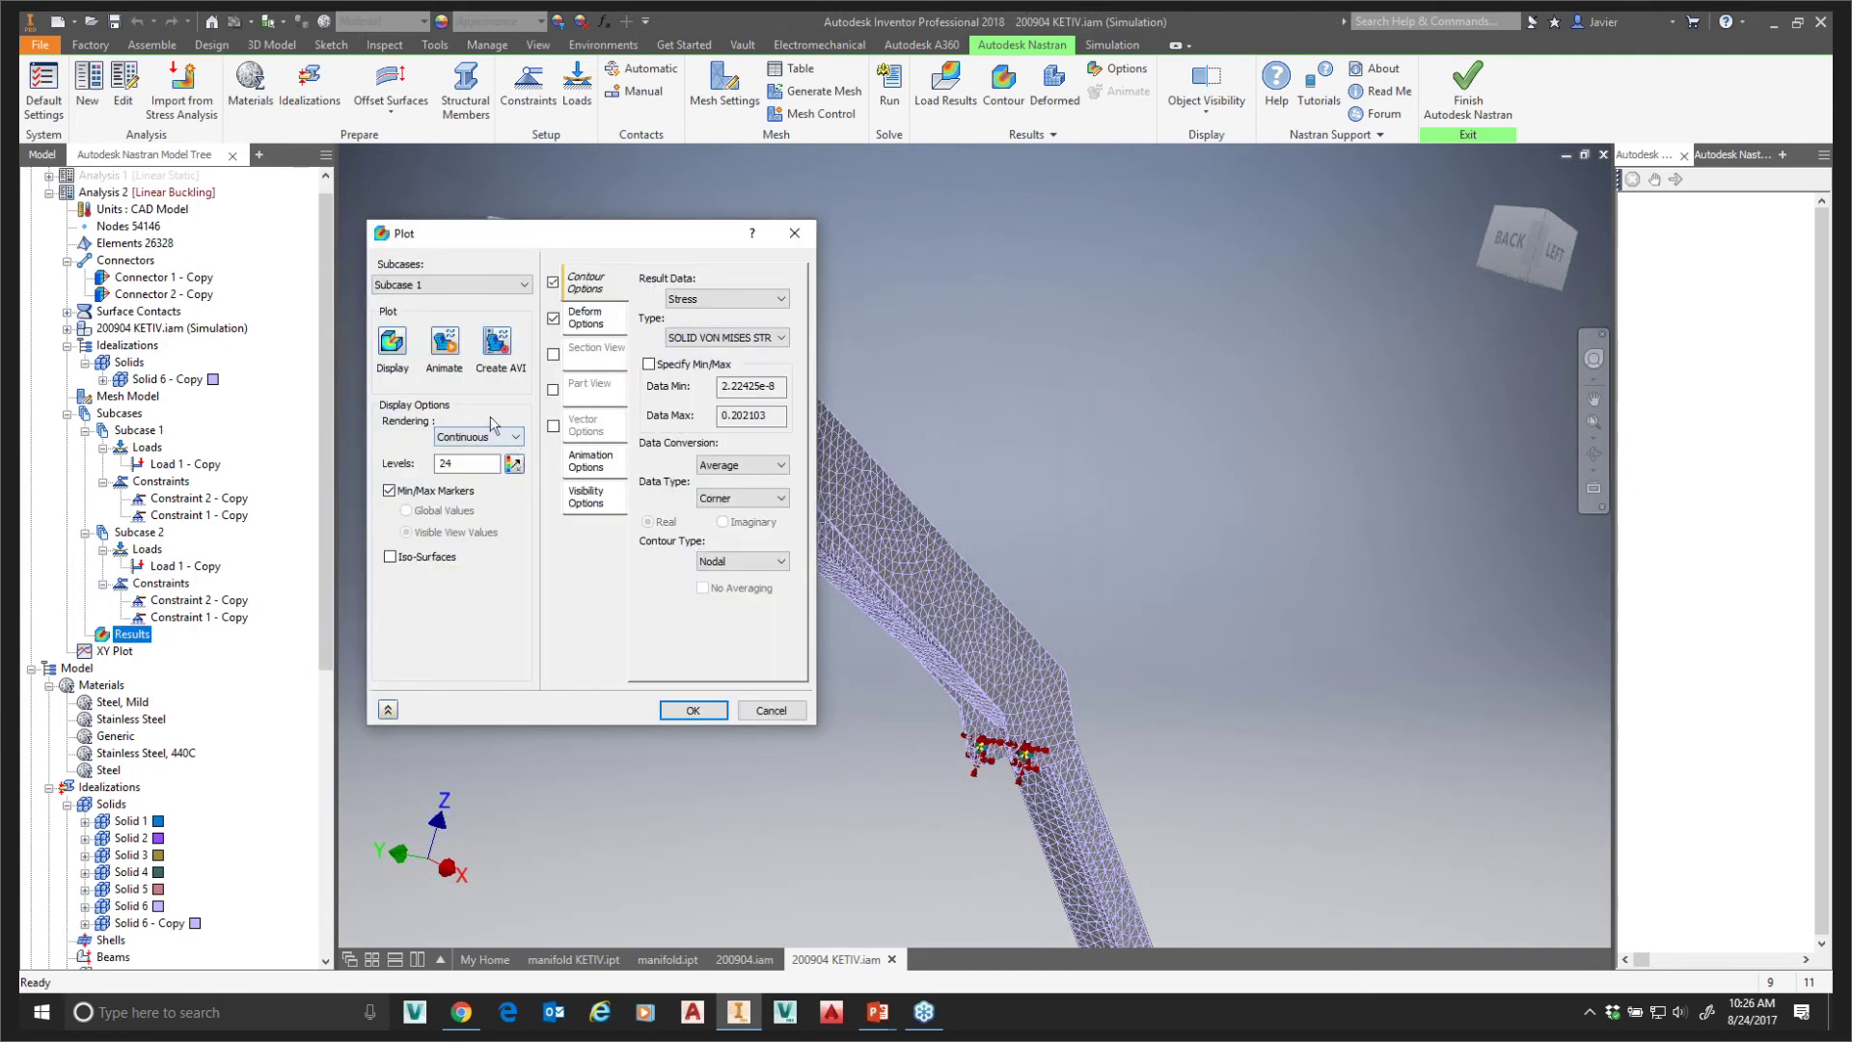
pyautogui.click(487, 284)
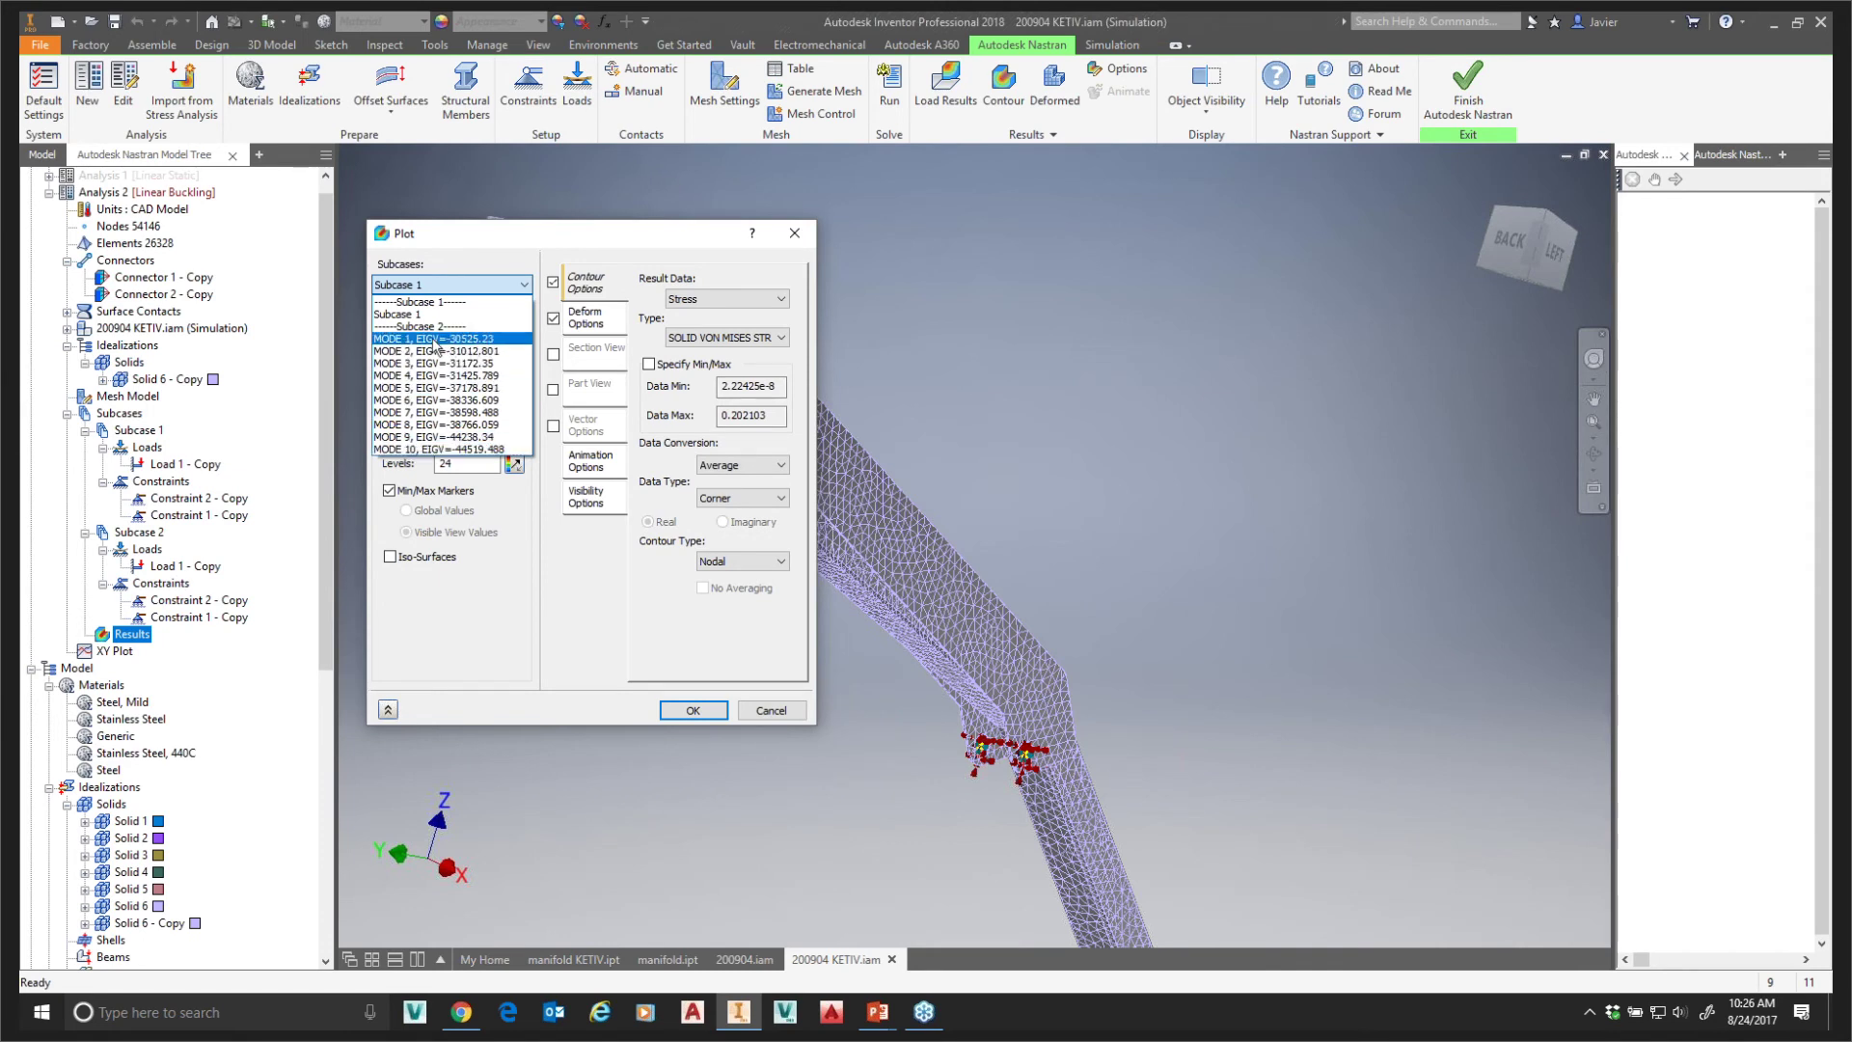
pyautogui.click(435, 342)
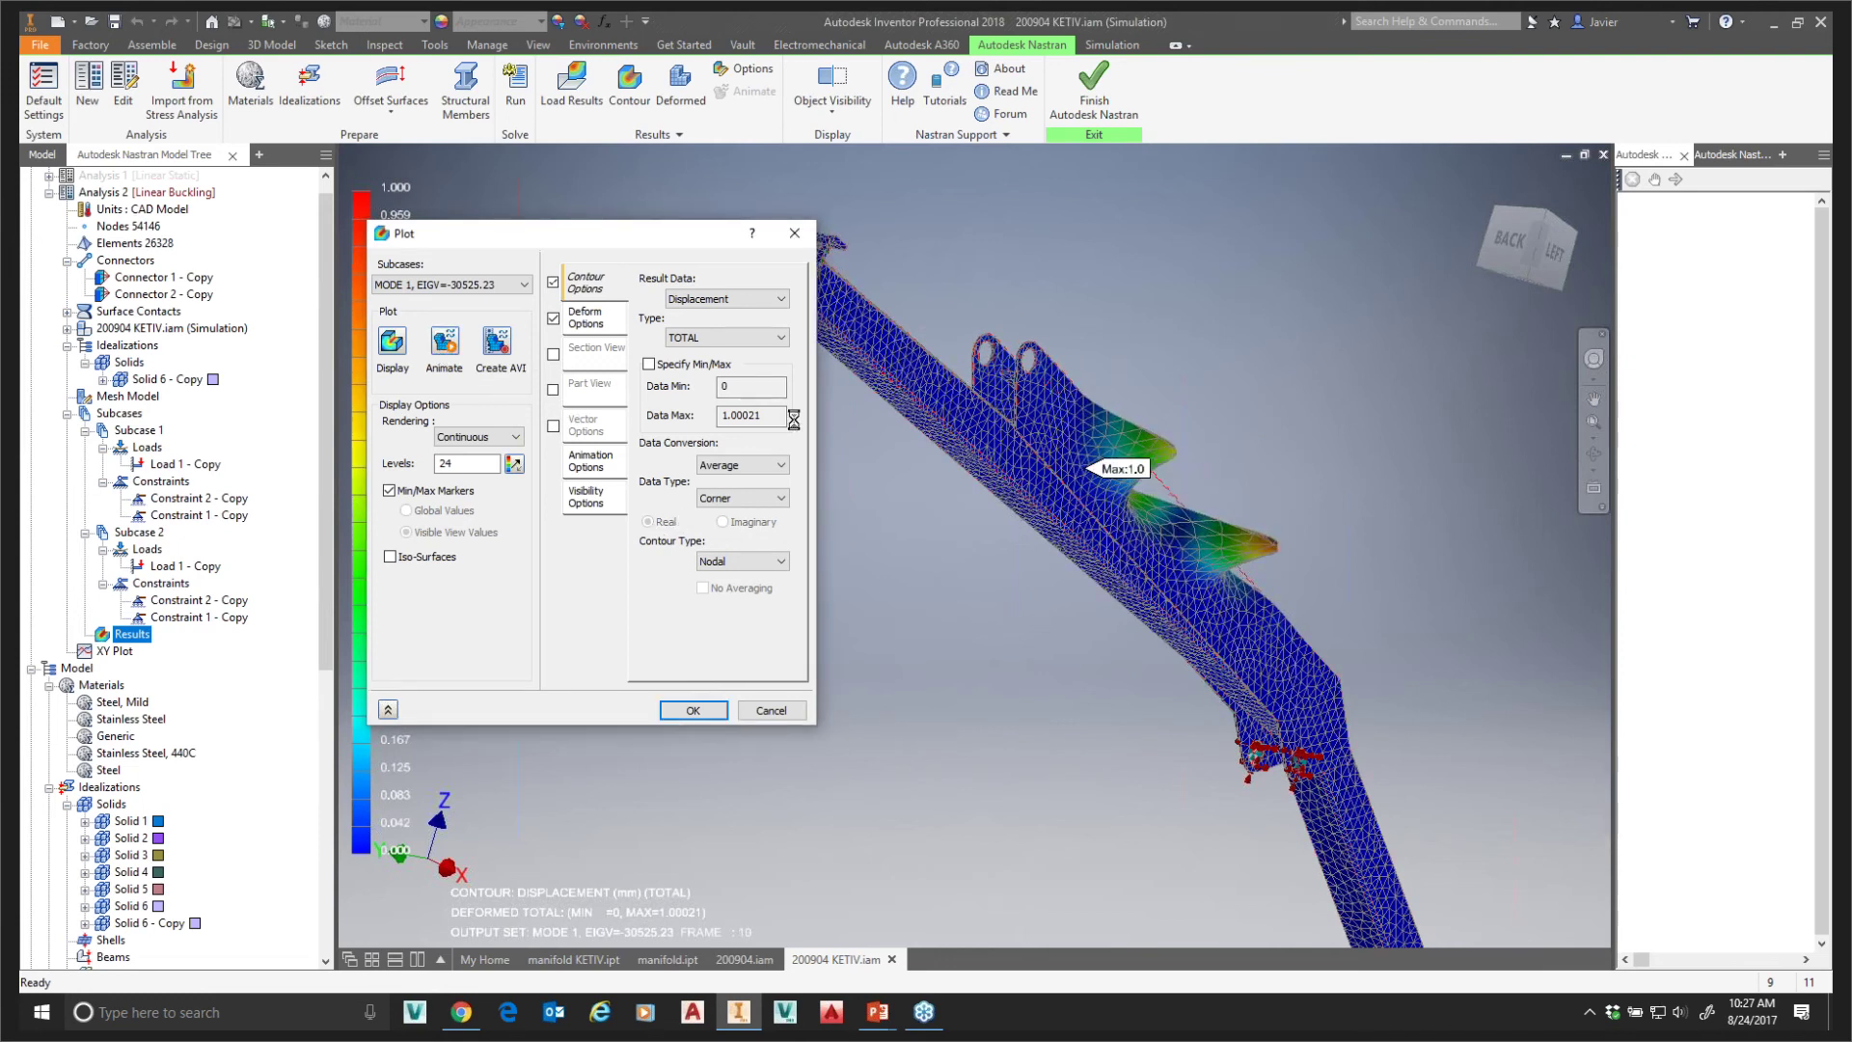
pyautogui.click(392, 343)
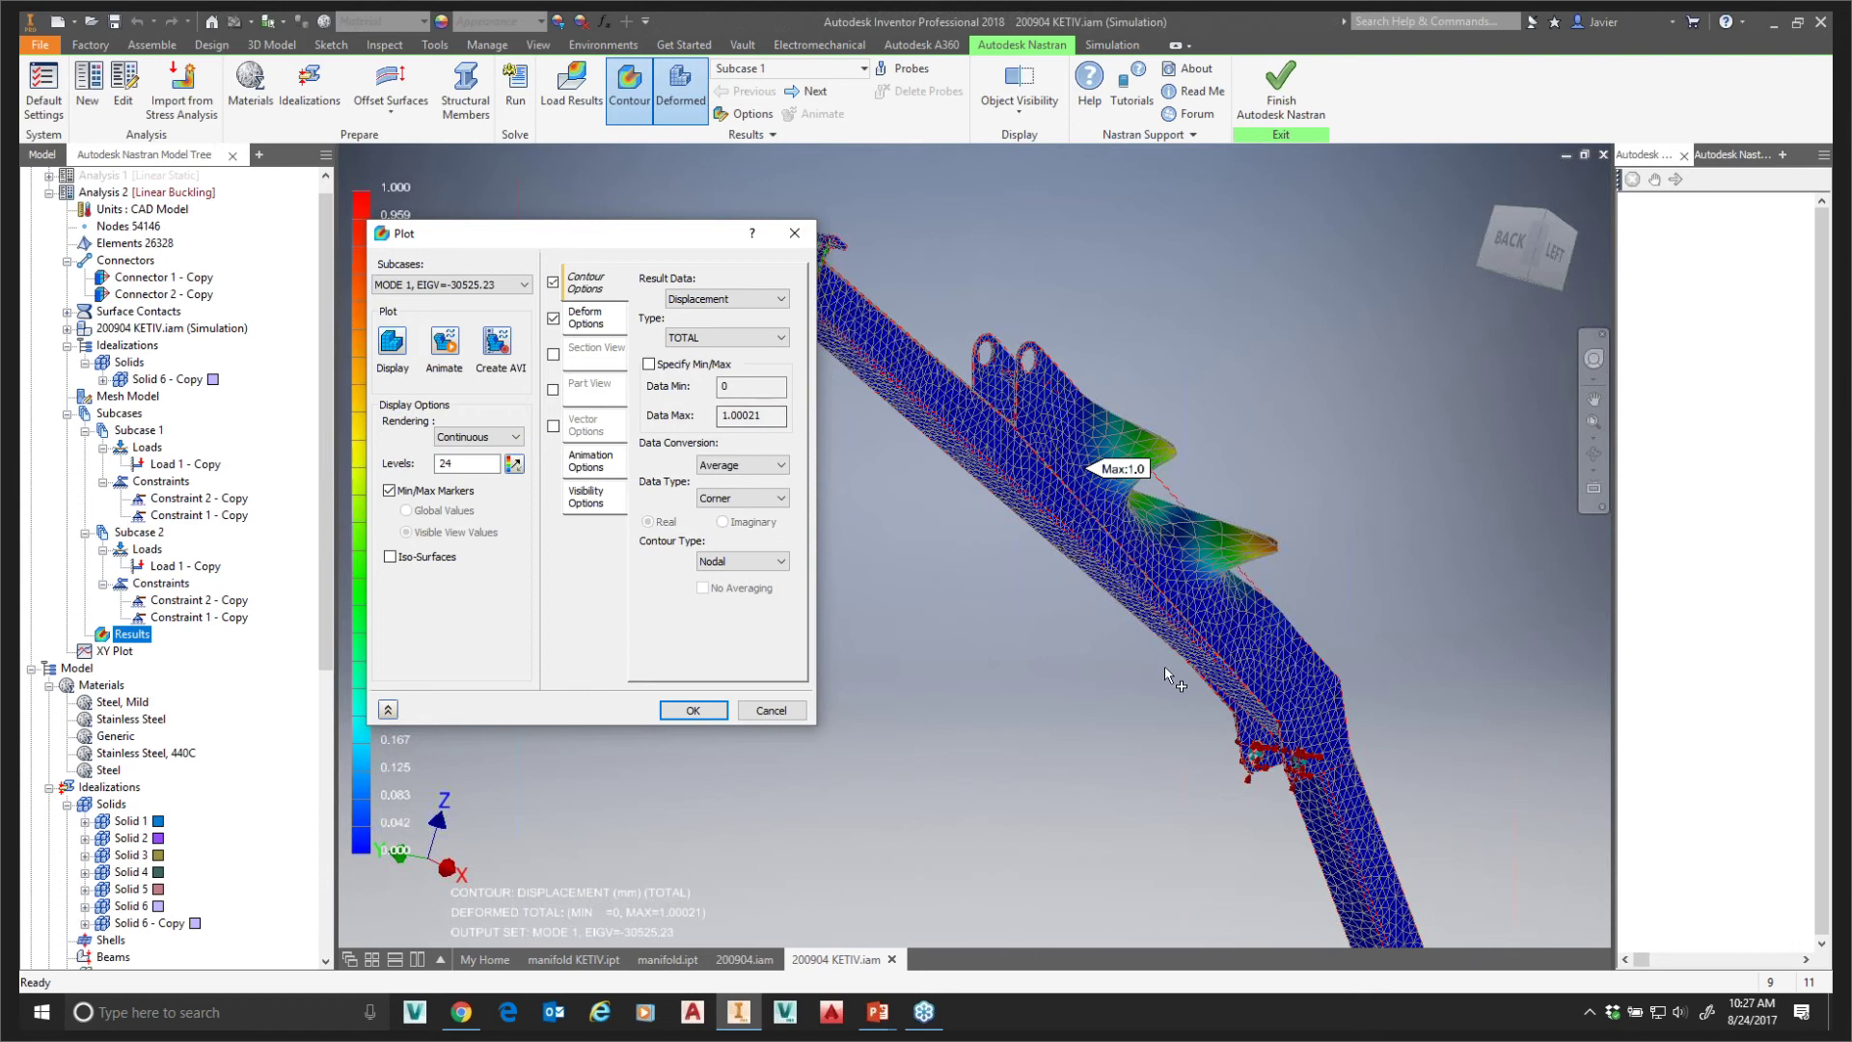
# - Set the MODE 1 plot's deformation scale to Actual with a value of 1.0 and inspect the buckled side plates up close
pyautogui.keyDown('shift'); pyautogui.moveTo(1170, 449); pyautogui.dragTo(1129, 589, button='middle'); pyautogui.keyUp('shift')
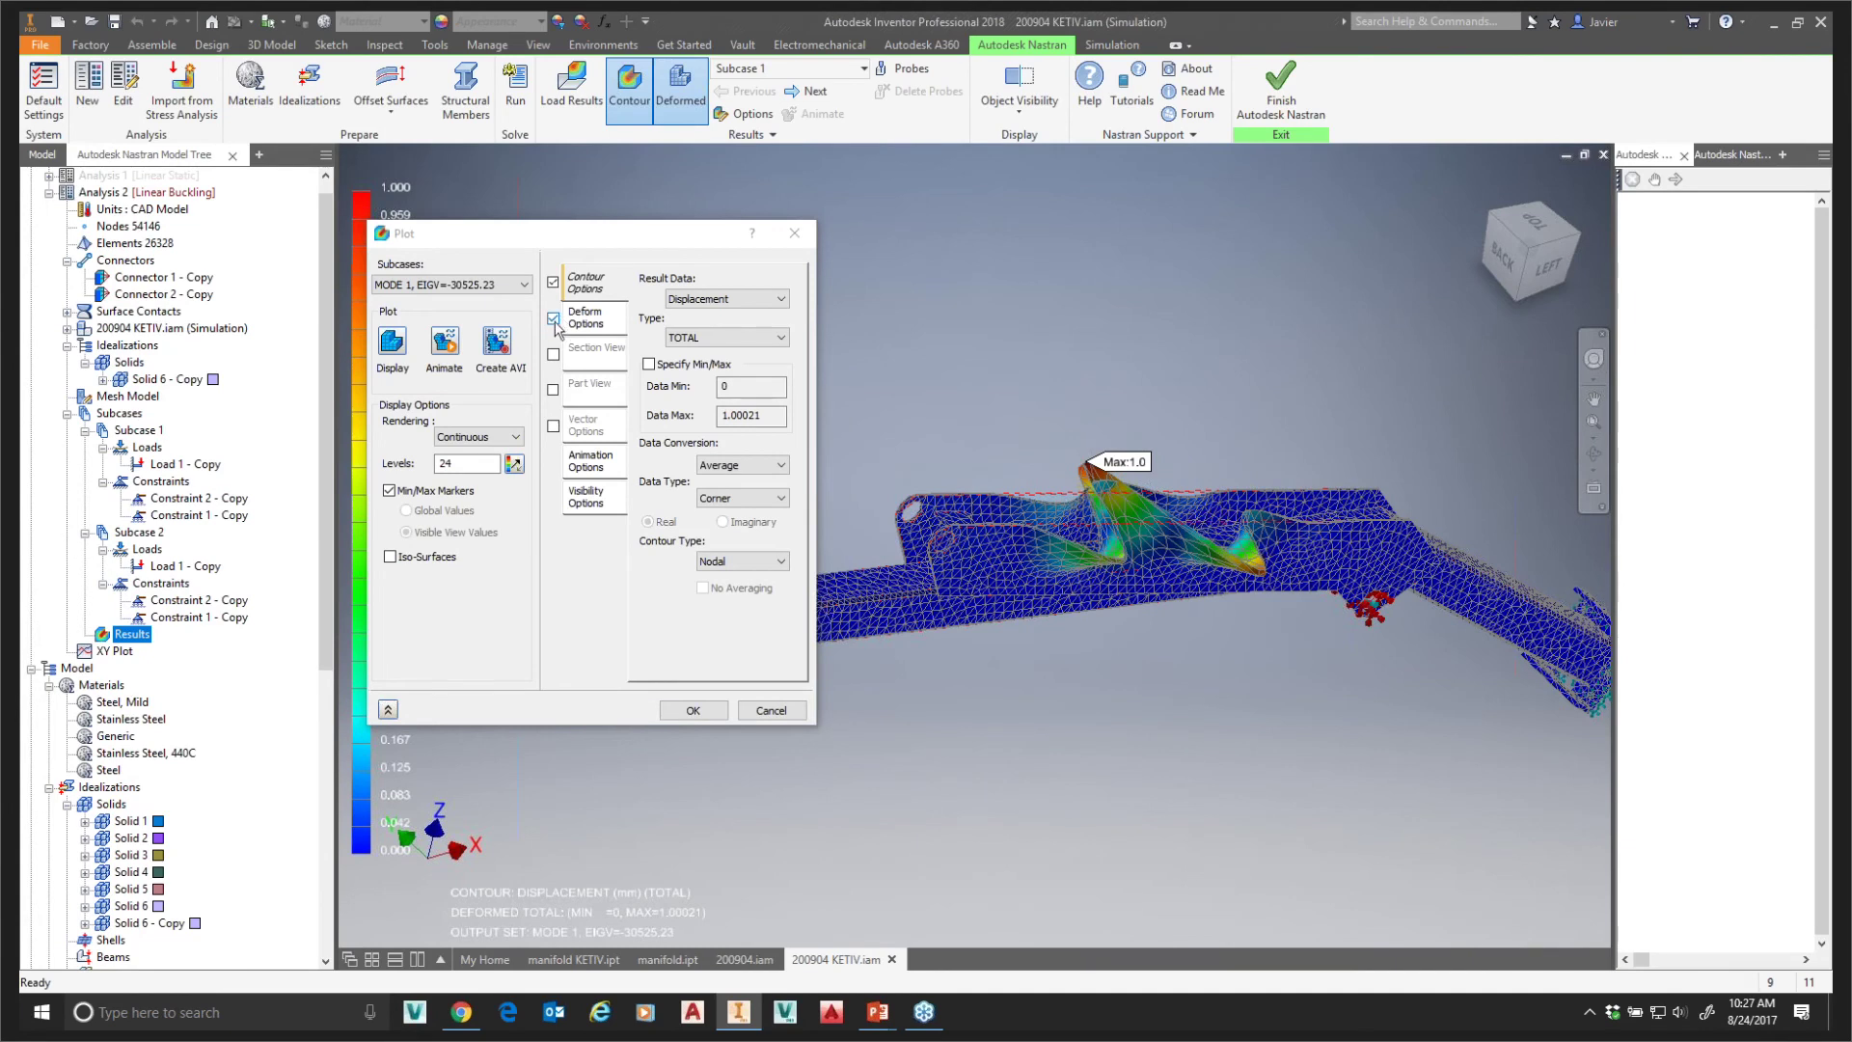
pyautogui.click(598, 318)
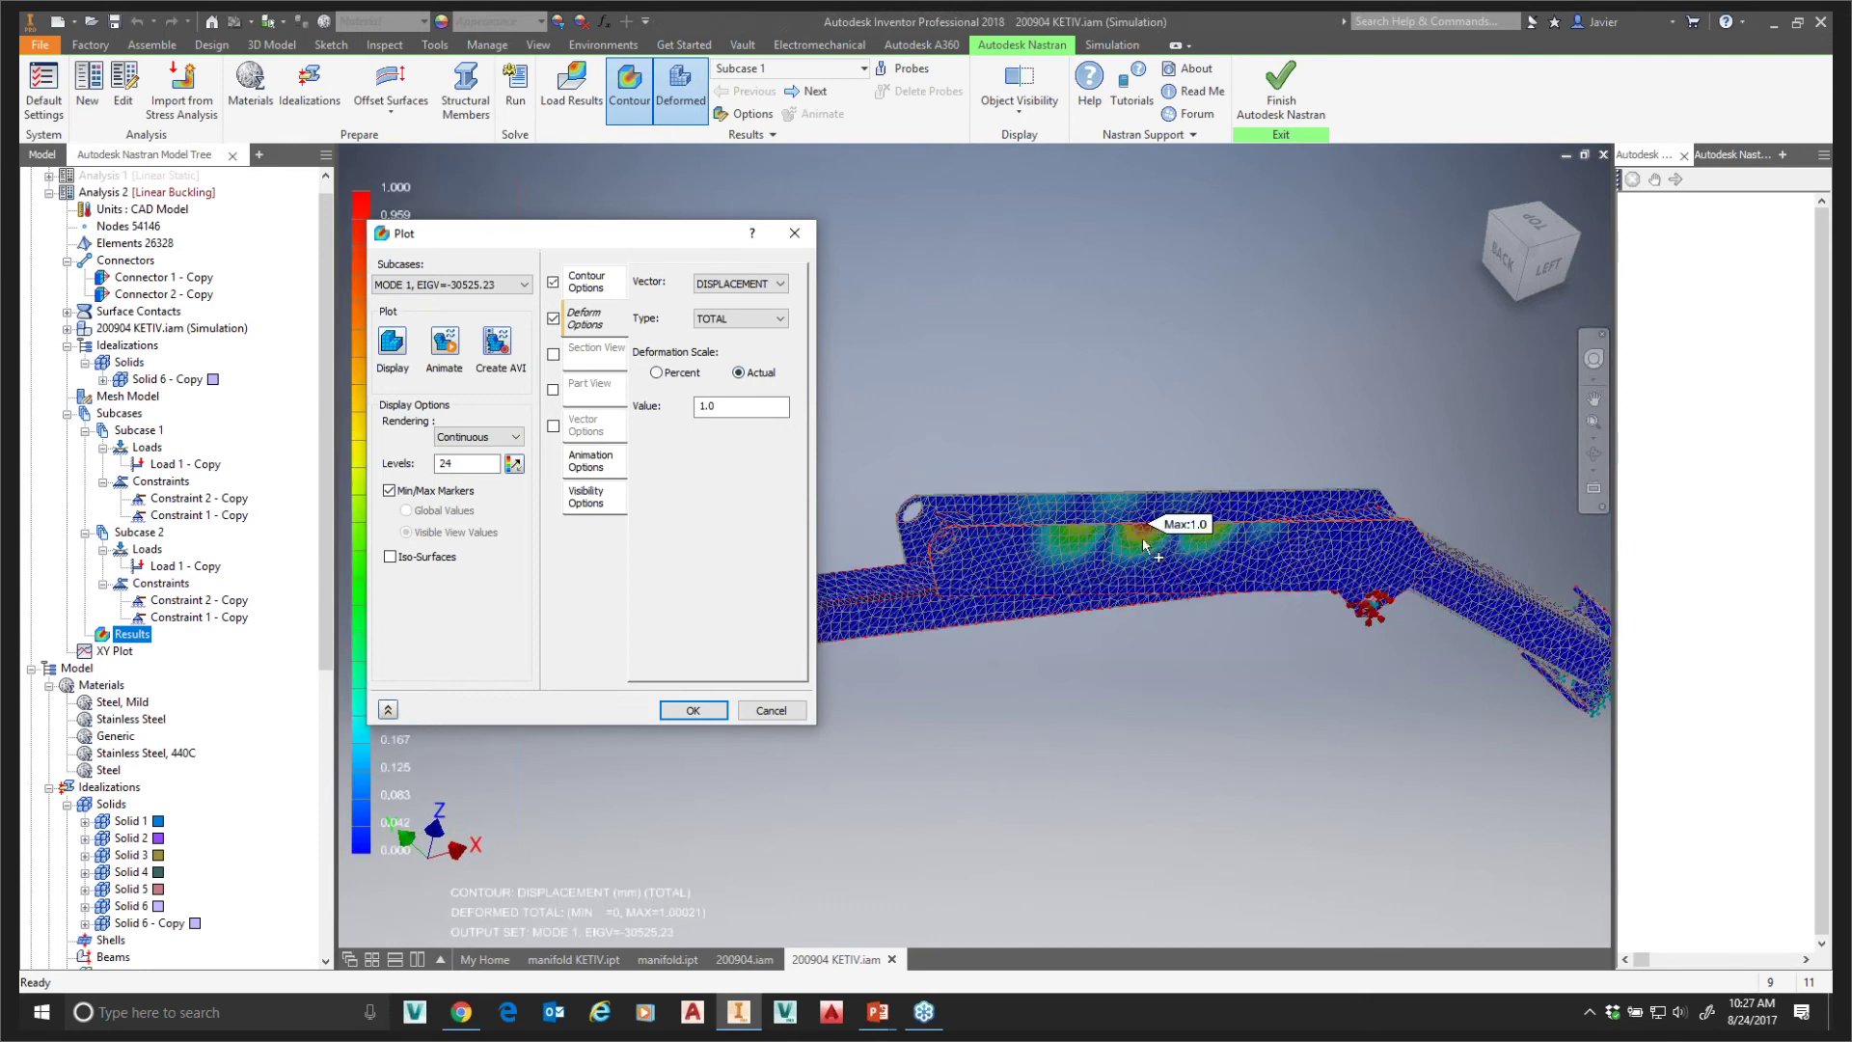
pyautogui.scroll(5, 1111, 541)
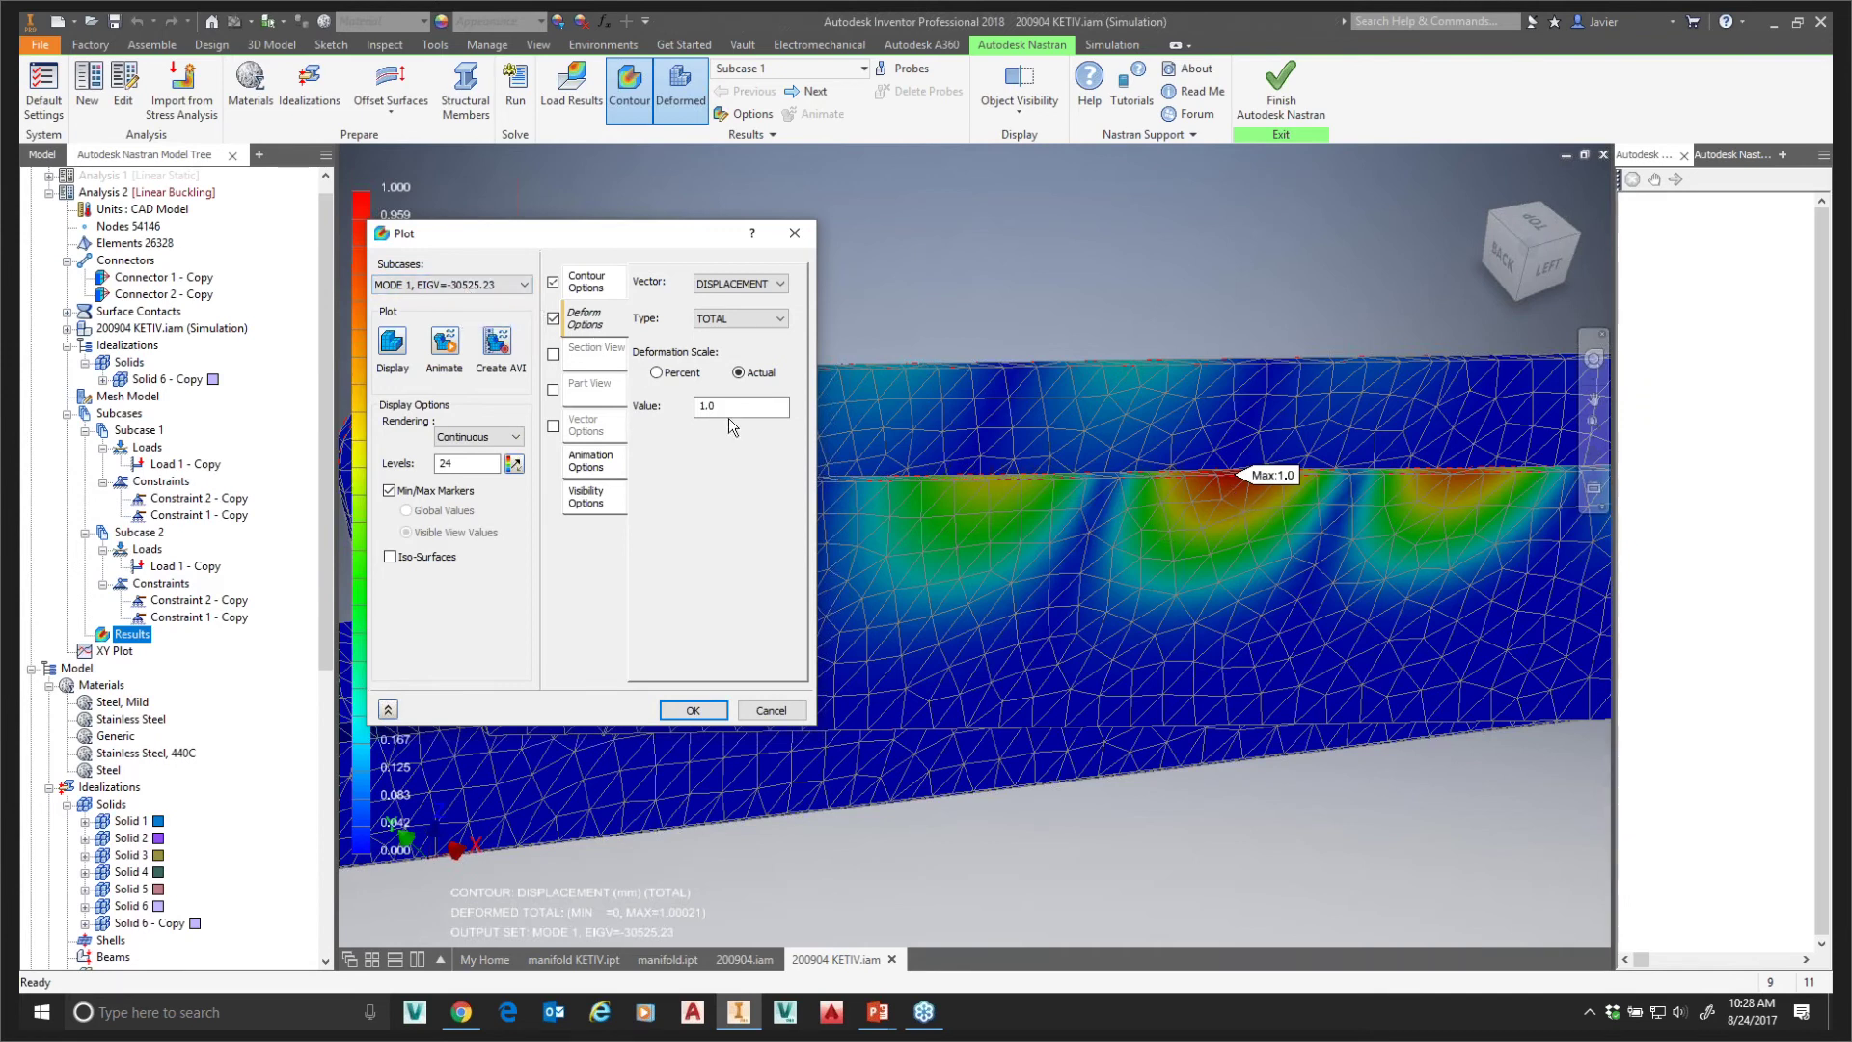
# - Check the contour options of the MODE 1 plot, including the available displacement types and the maximum data value
pyautogui.click(588, 284)
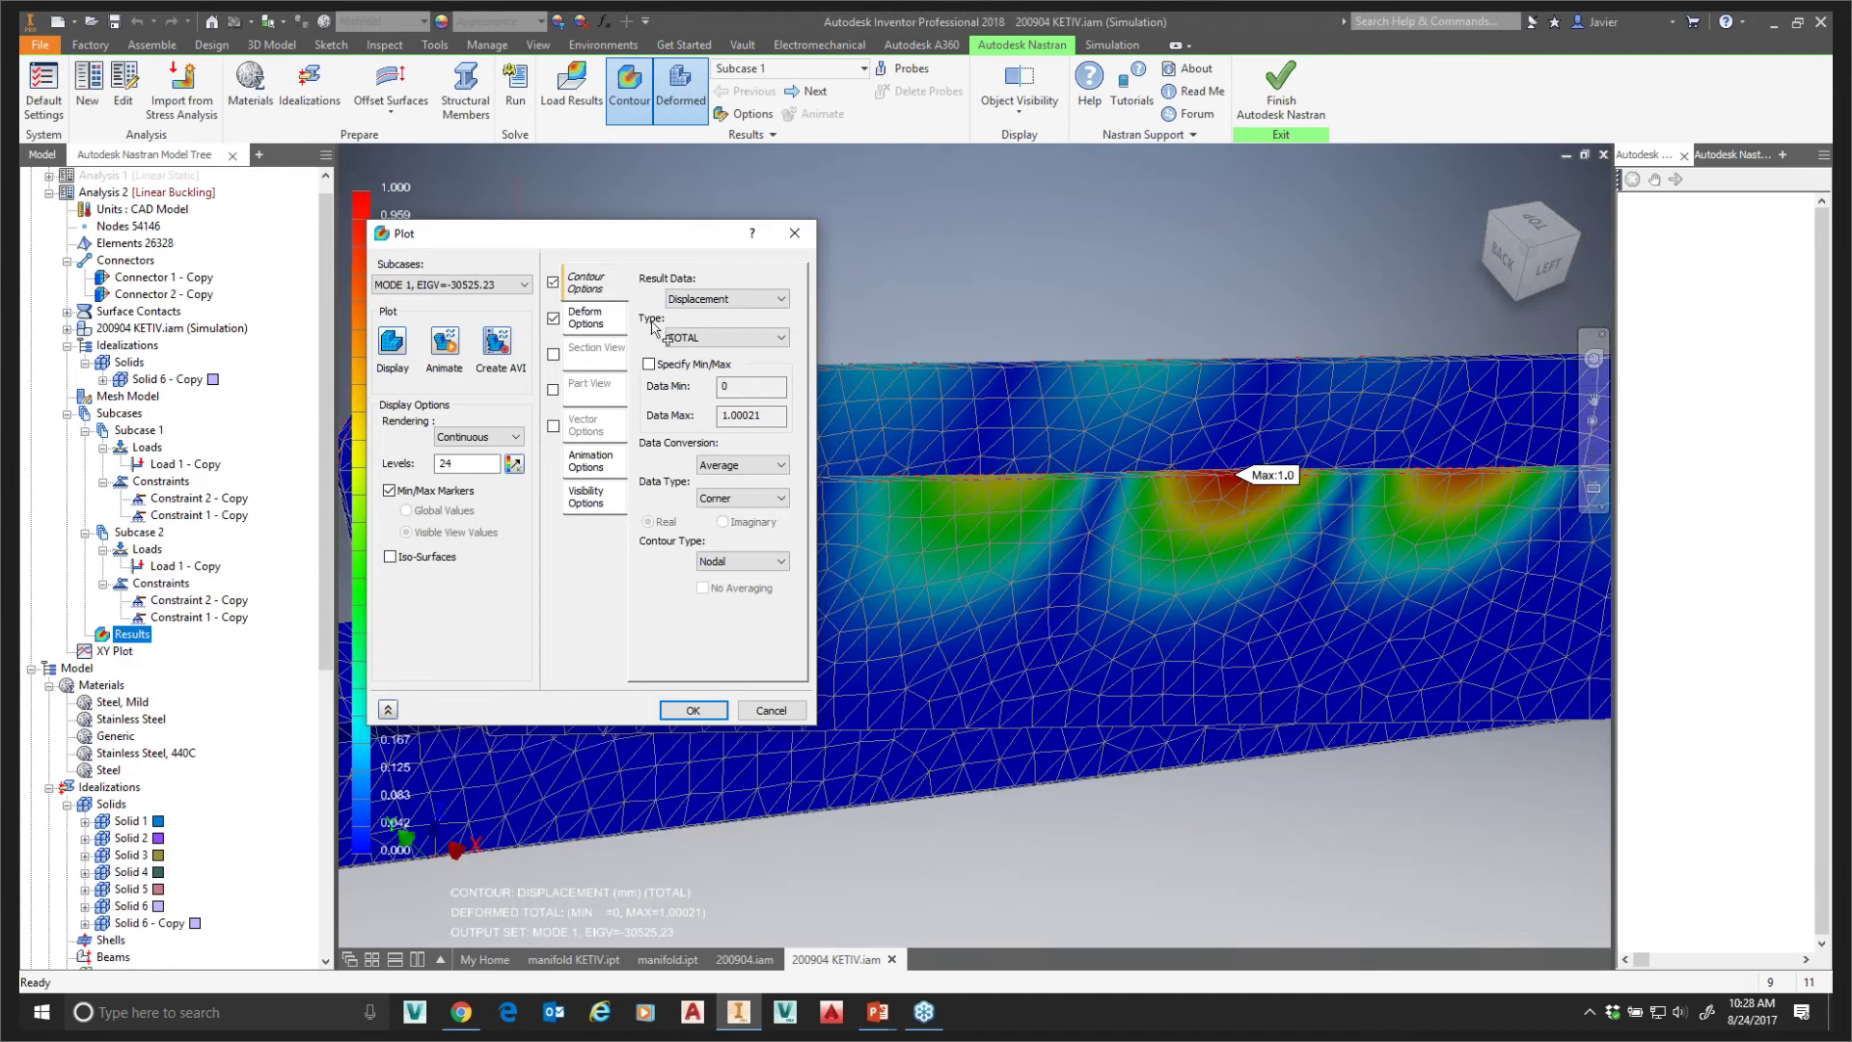
pyautogui.click(749, 340)
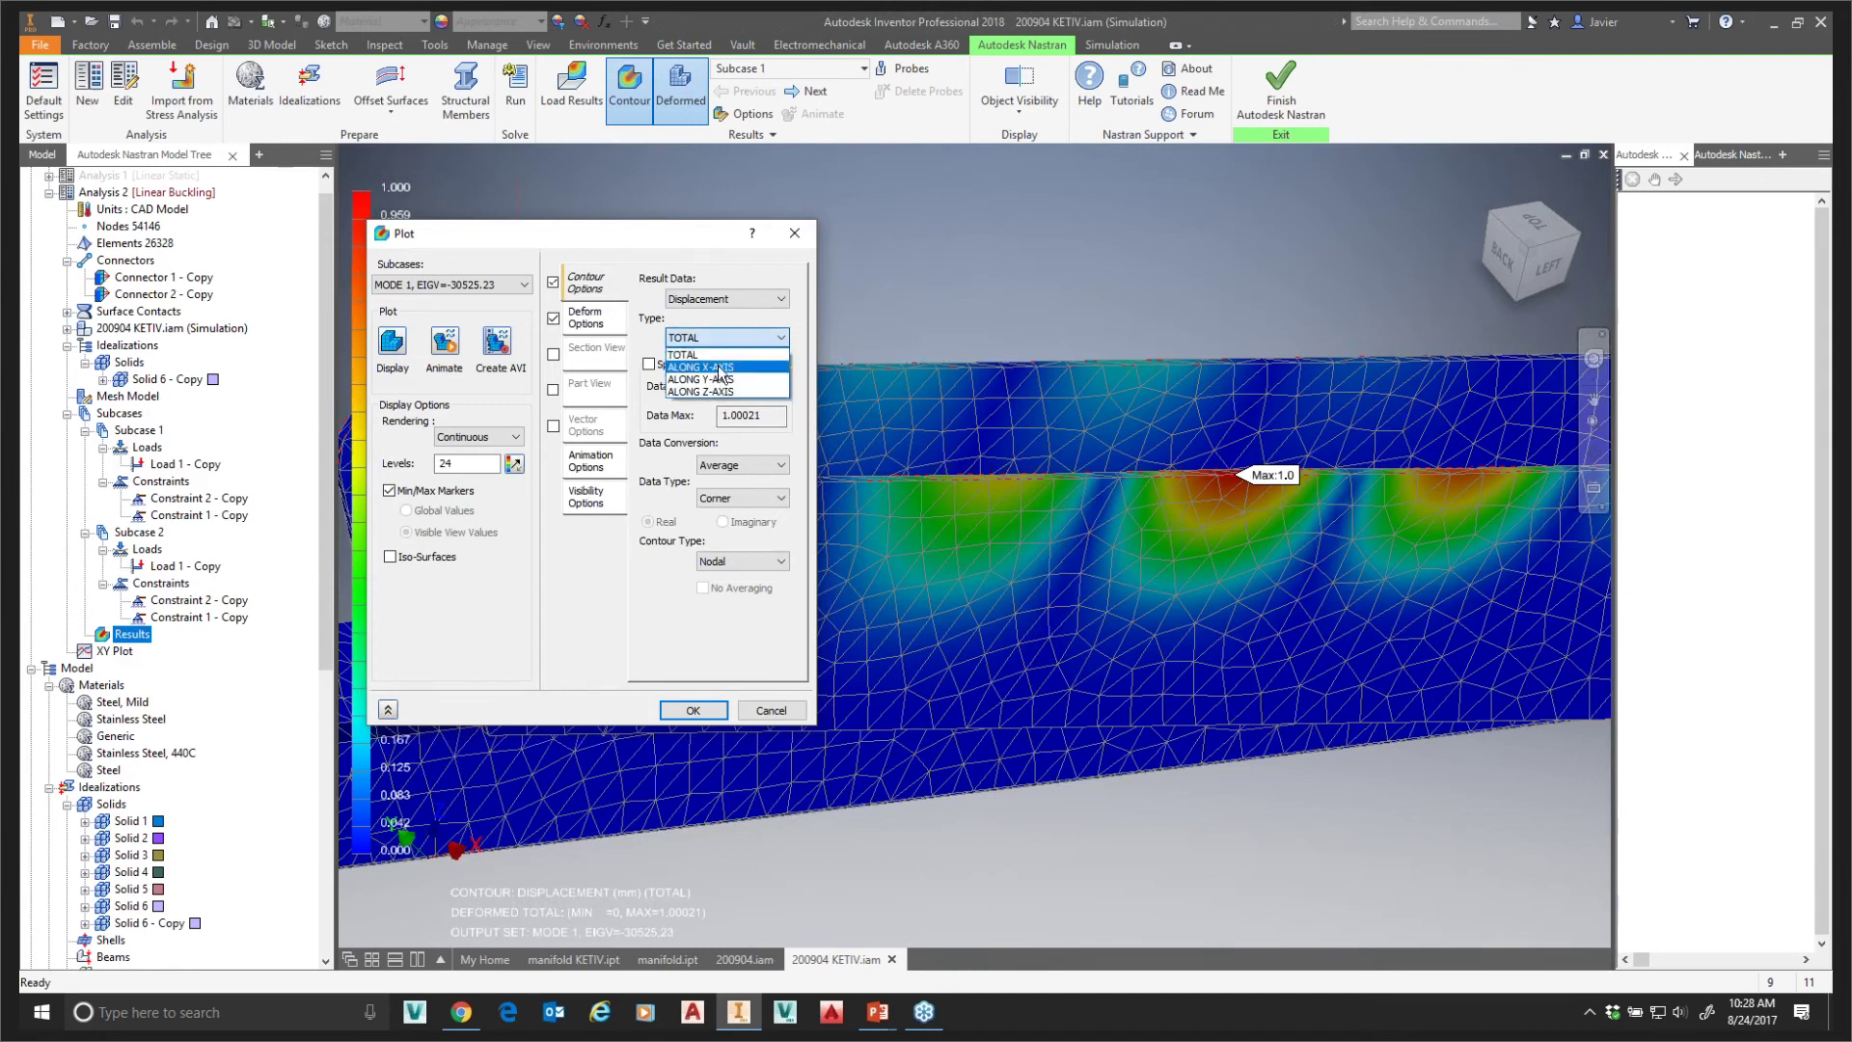
pyautogui.click(690, 337)
pyautogui.doubleClick(758, 416)
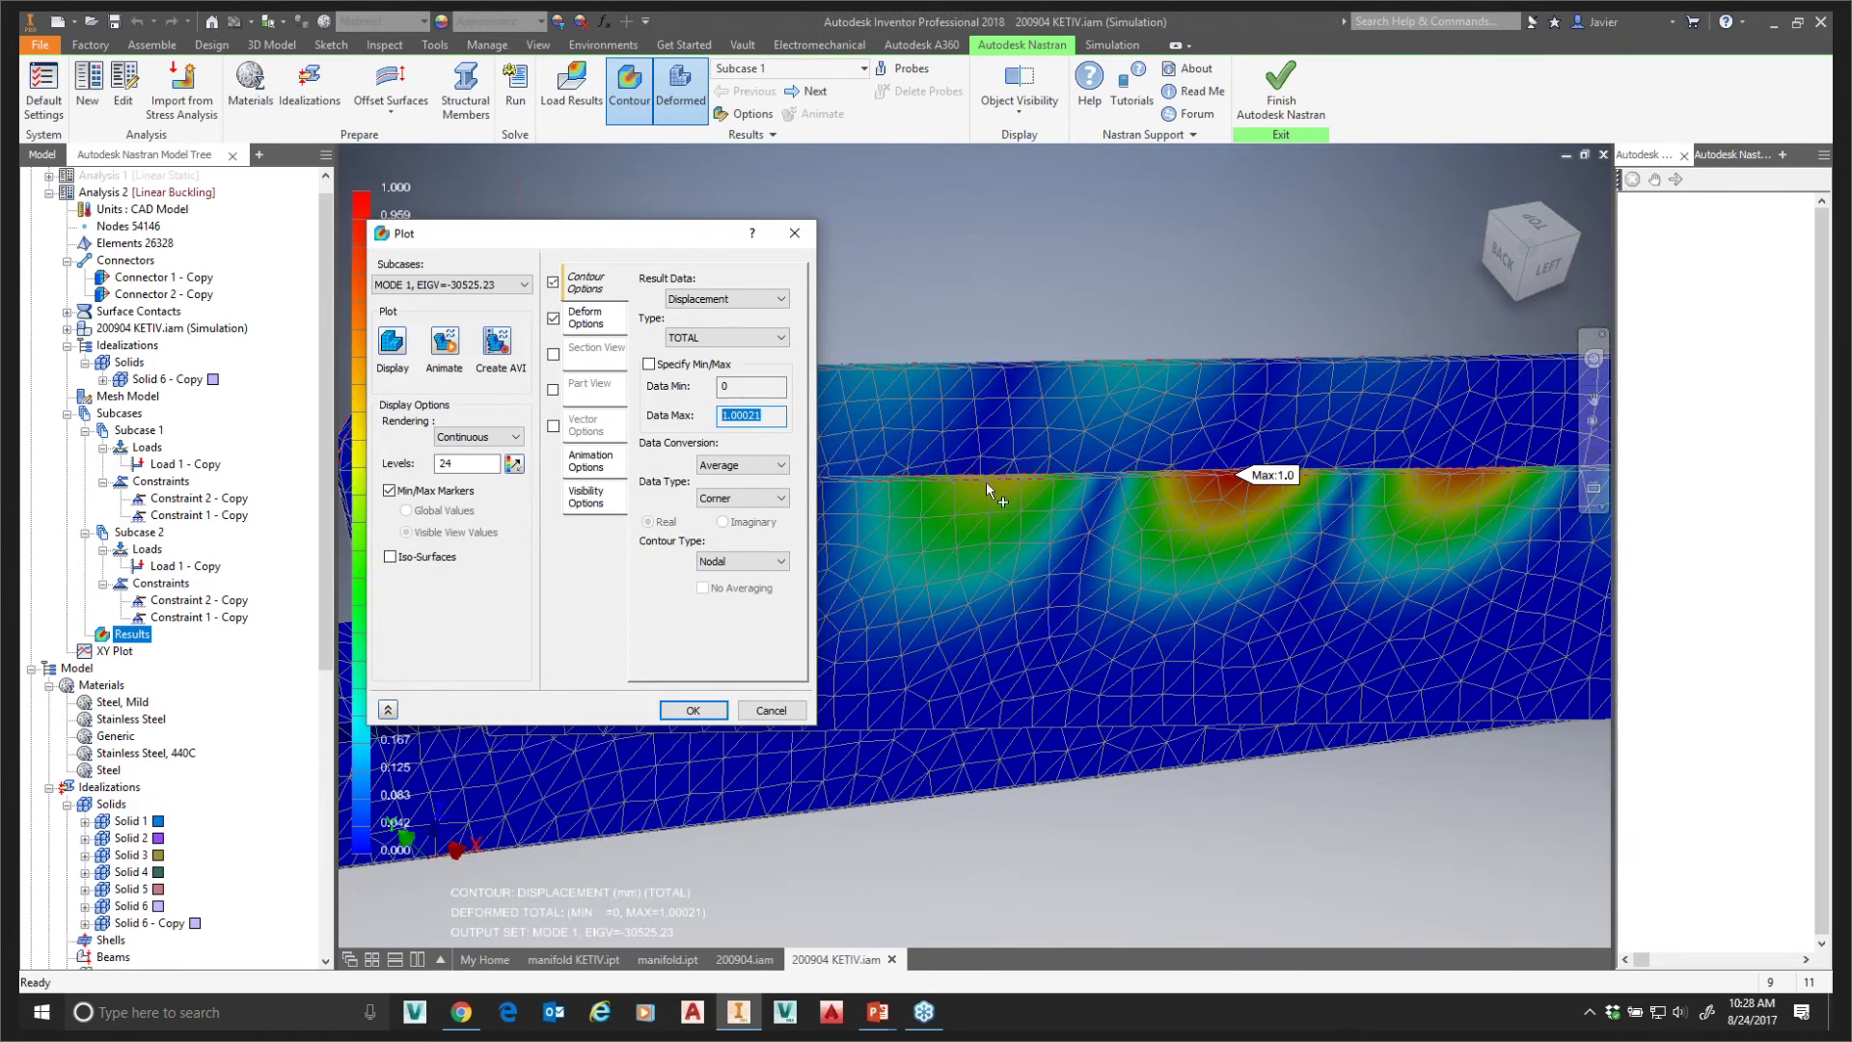
pyautogui.click(1123, 487)
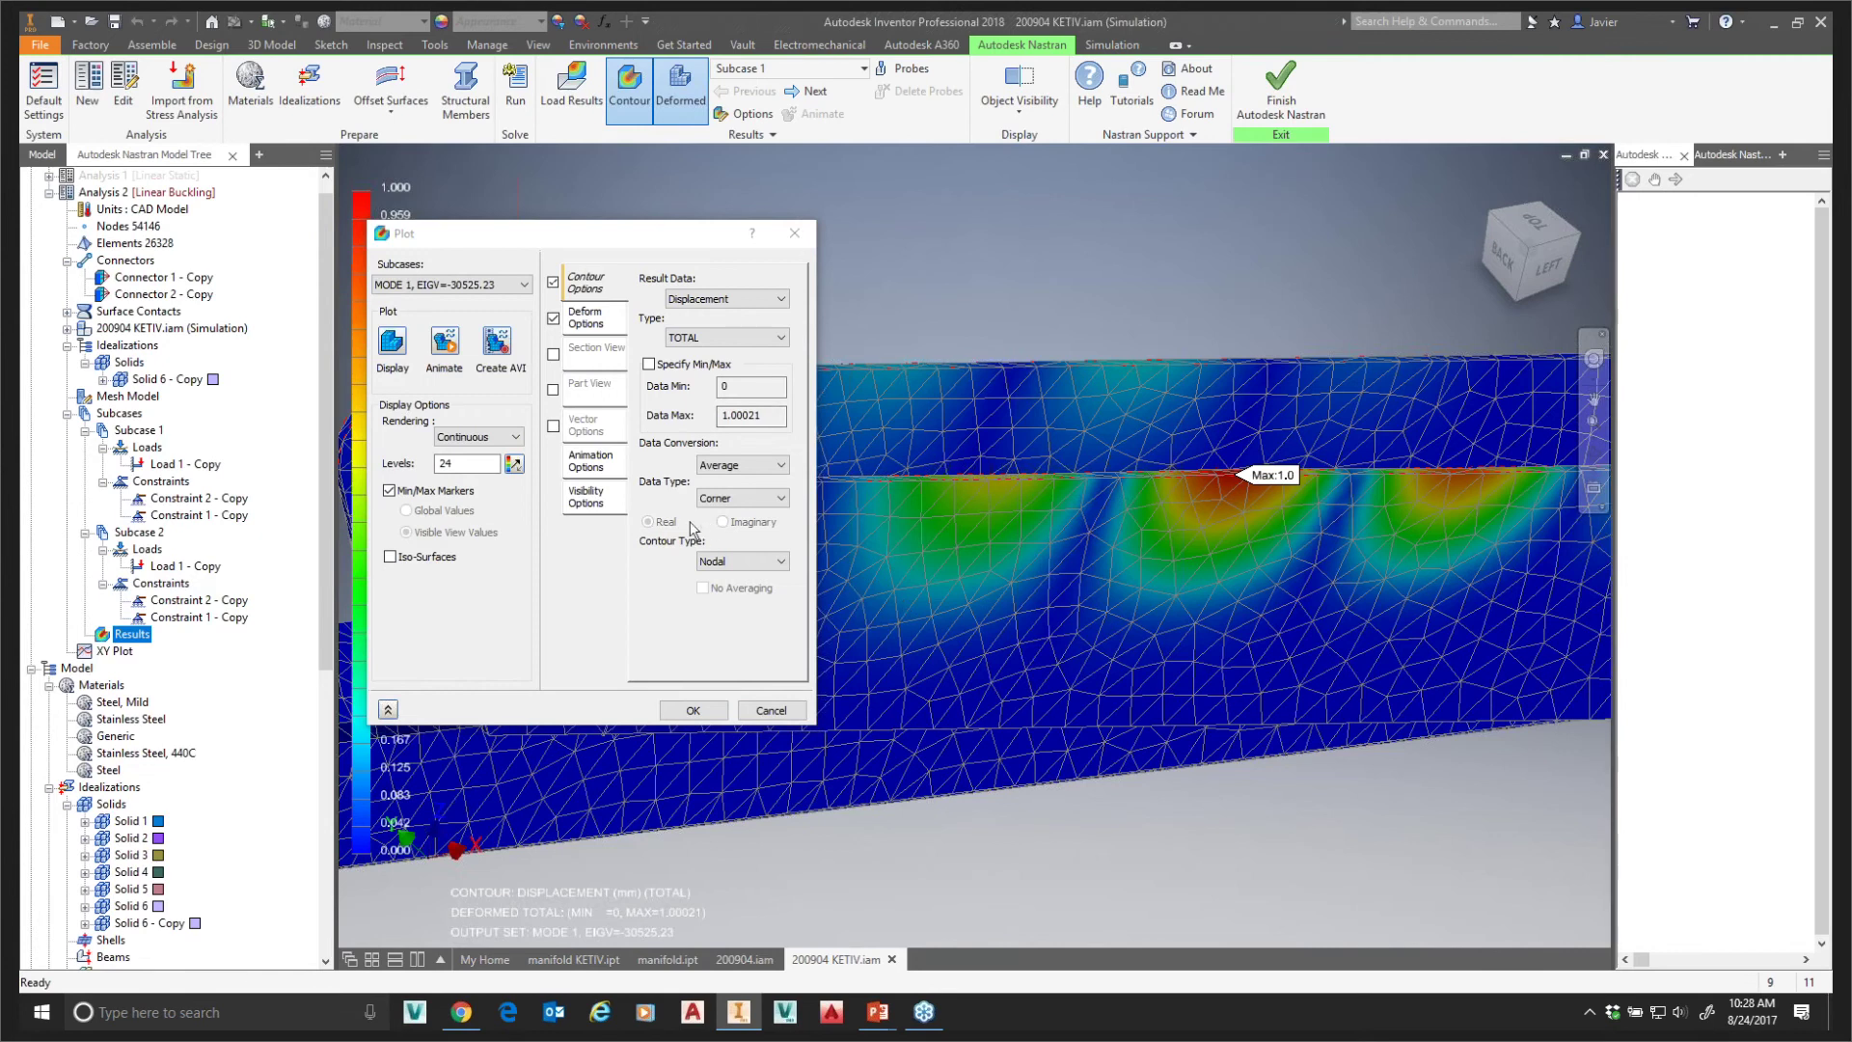
# - Switch the plot to buckling MODE 3 of Subcase 2 and examine its displacement contours along the side plates
pyautogui.click(502, 287)
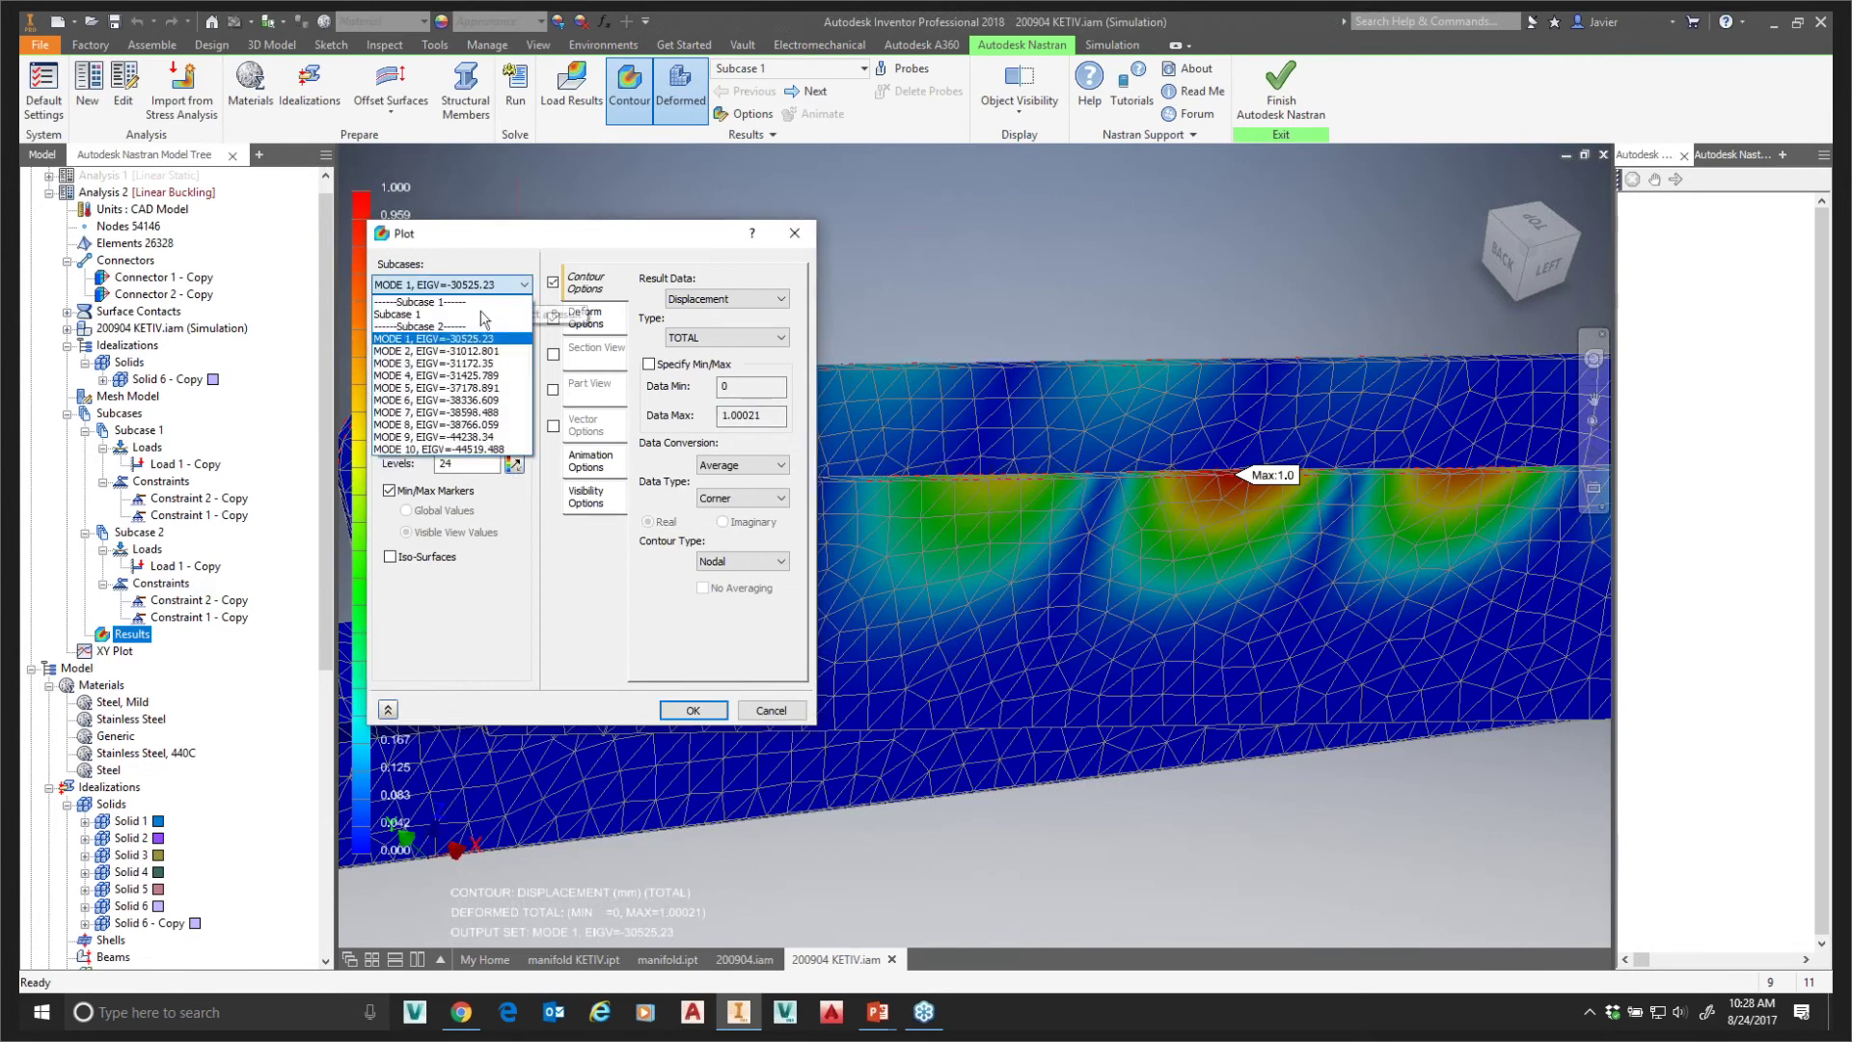
pyautogui.click(422, 363)
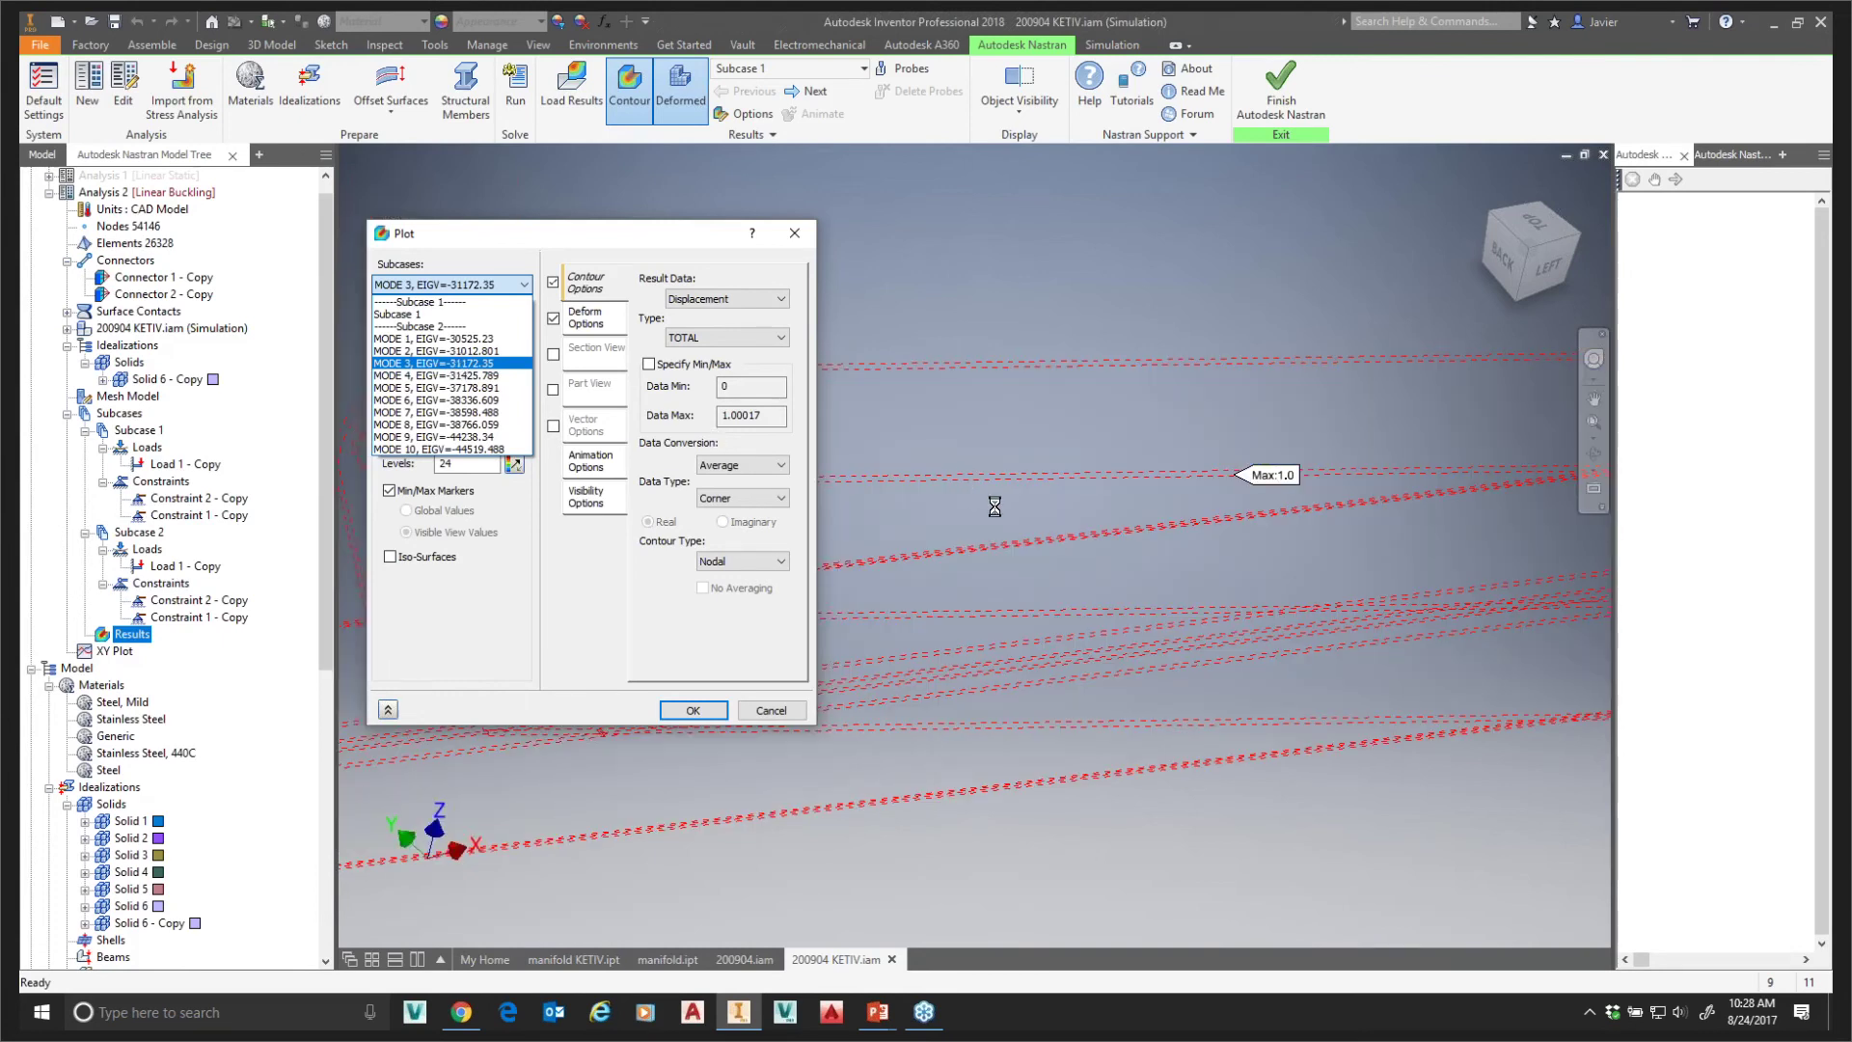
pyautogui.scroll(-3, 1066, 534)
pyautogui.scroll(2, 1170, 466)
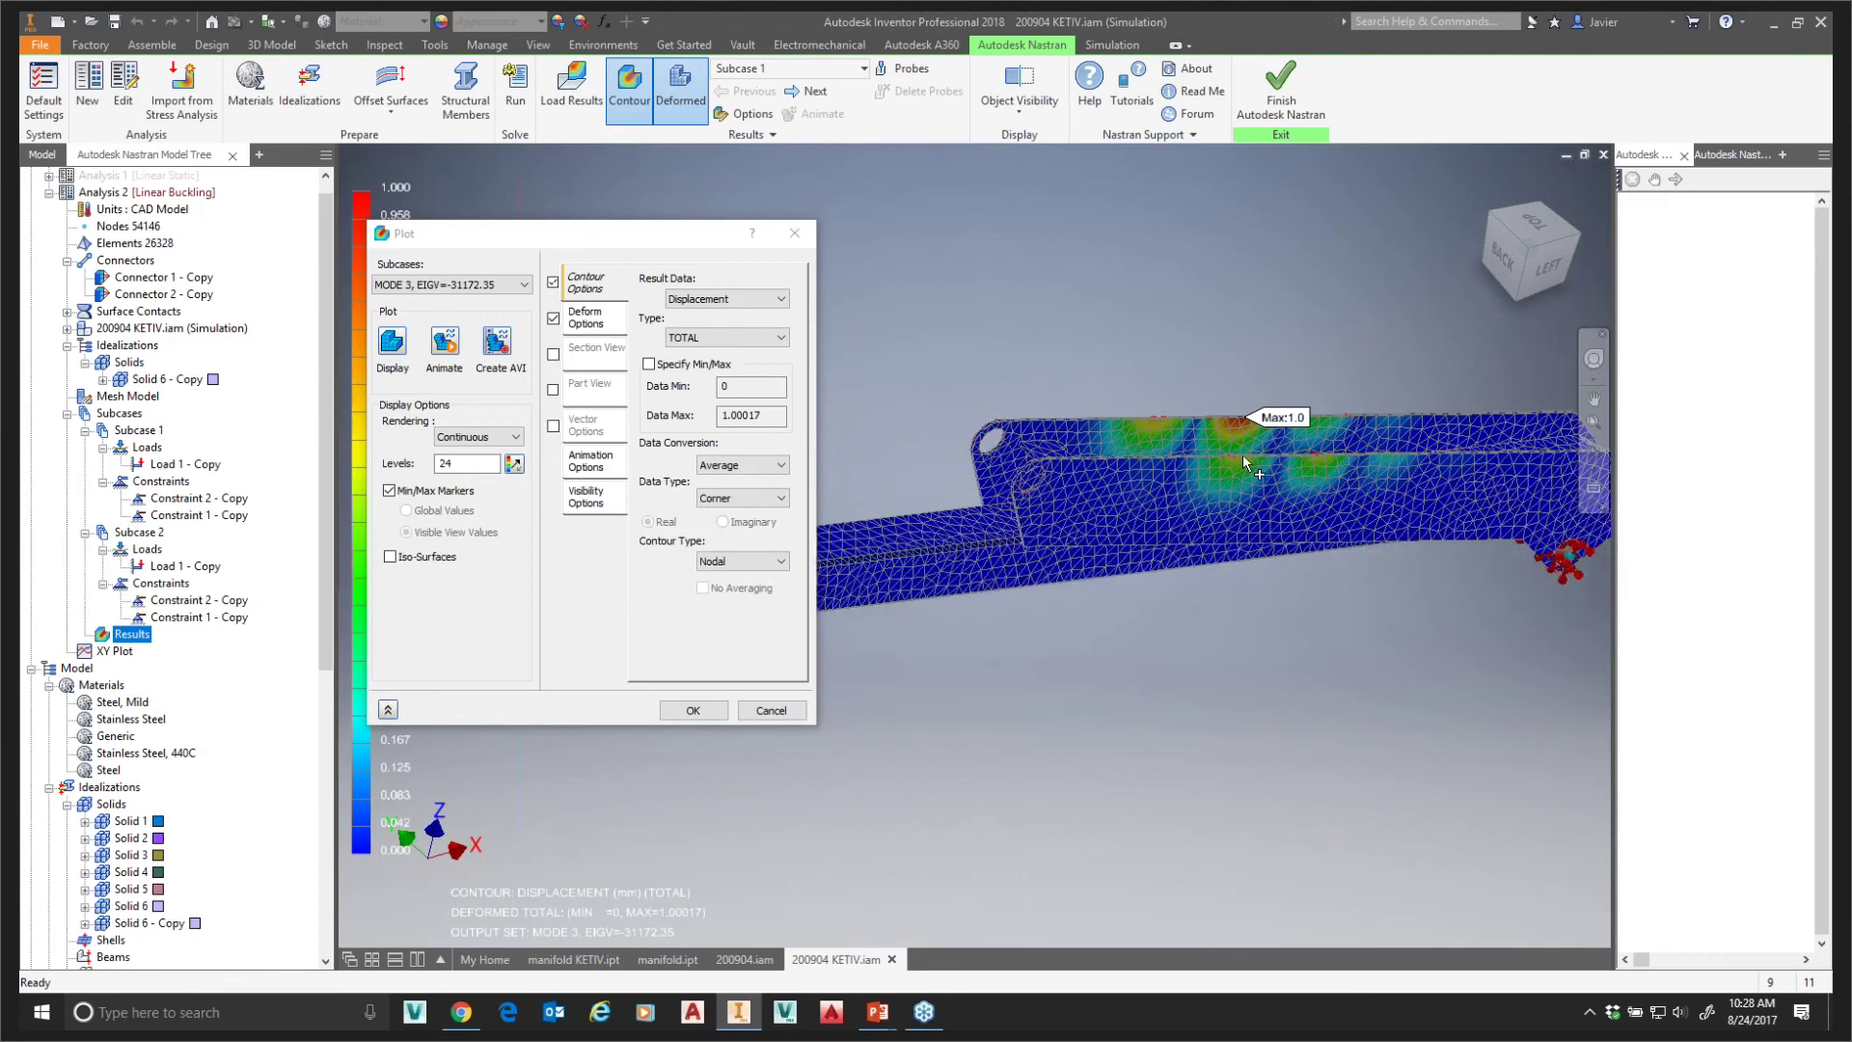
# - Plot the total displacement of buckling MODE 4, close the plot settings with this mode kept, and show the whole boom
pyautogui.click(491, 286)
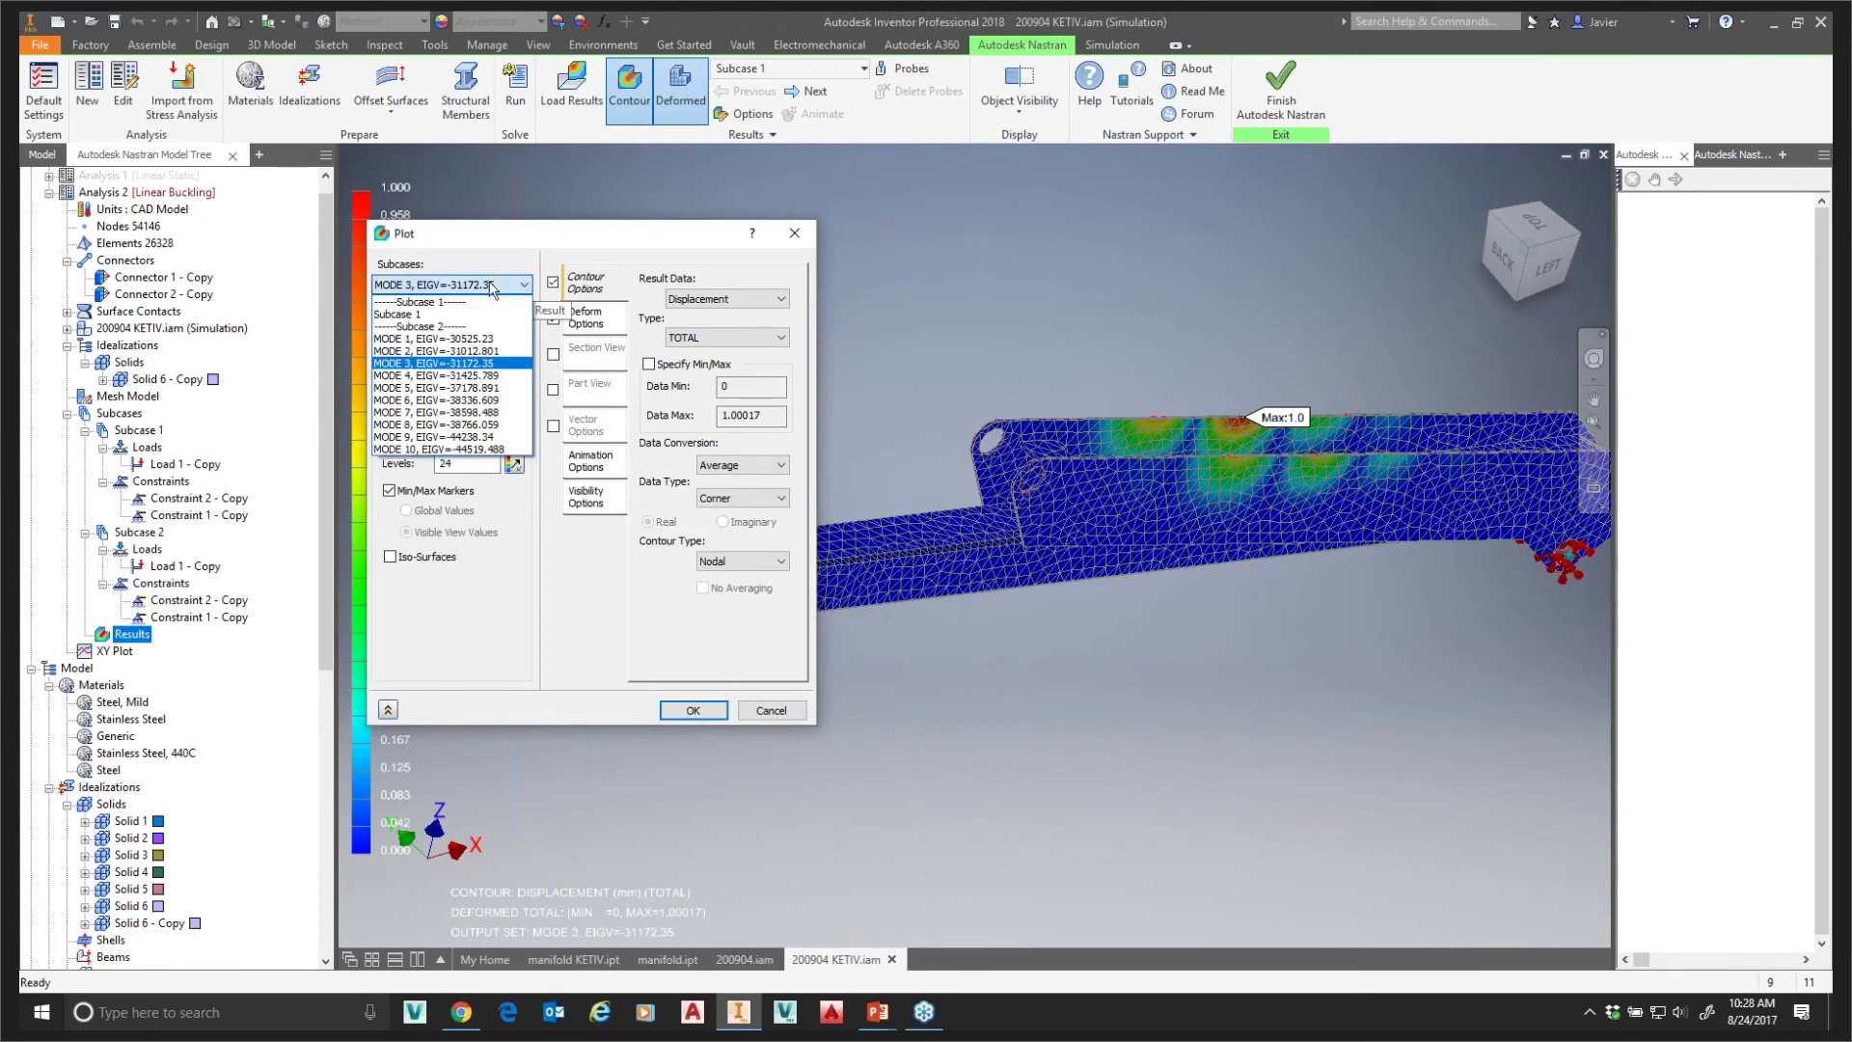
pyautogui.click(455, 378)
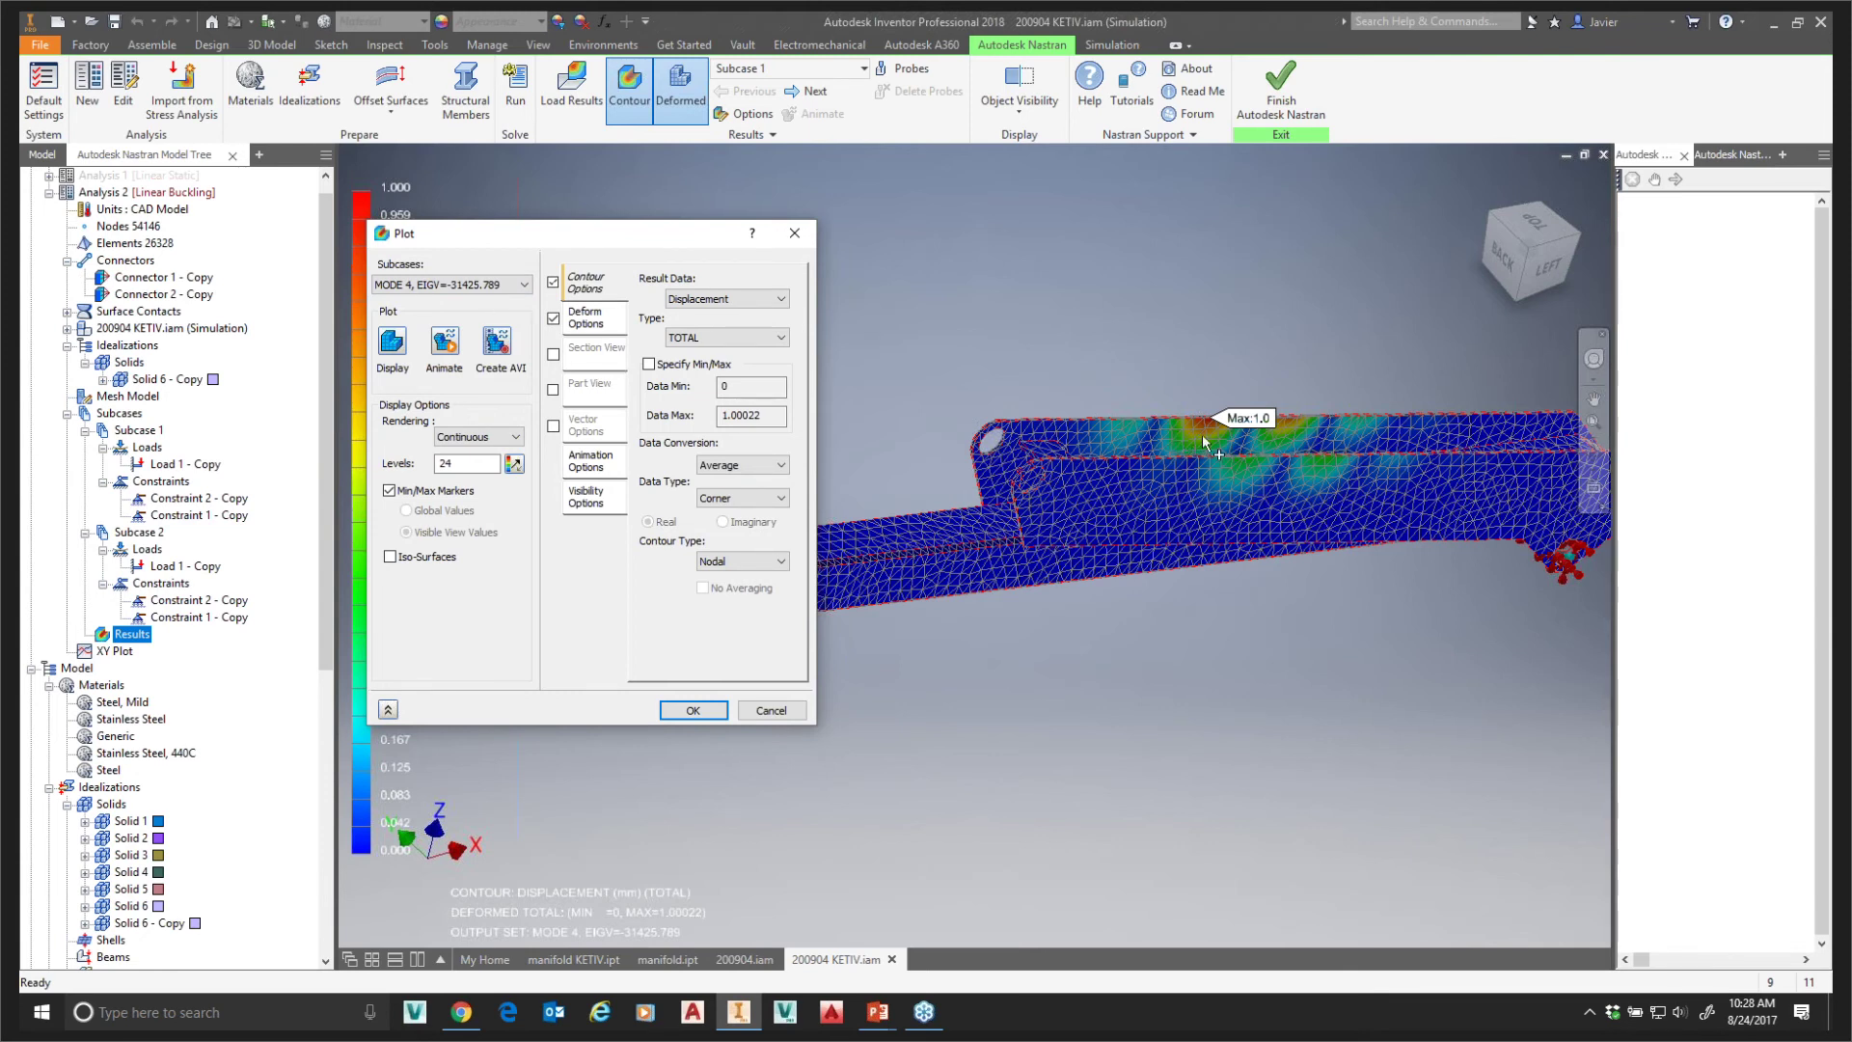
pyautogui.click(512, 285)
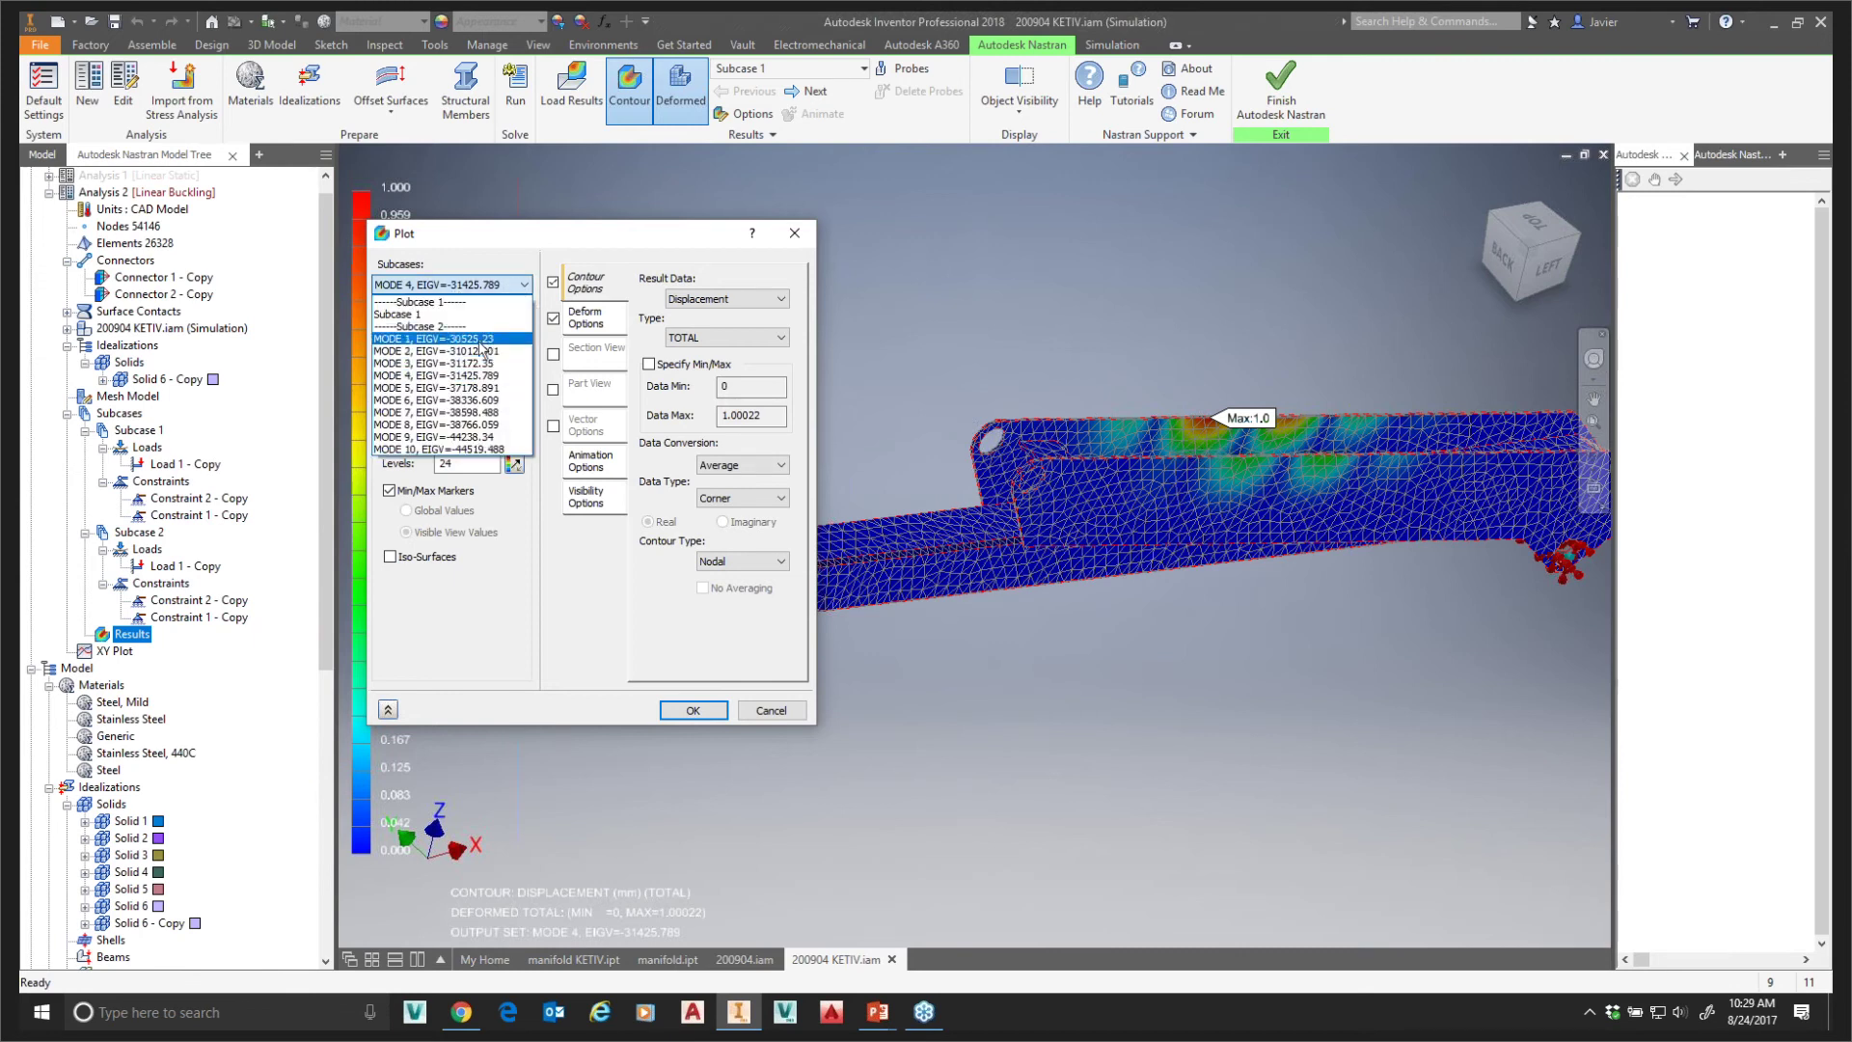
pyautogui.click(574, 244)
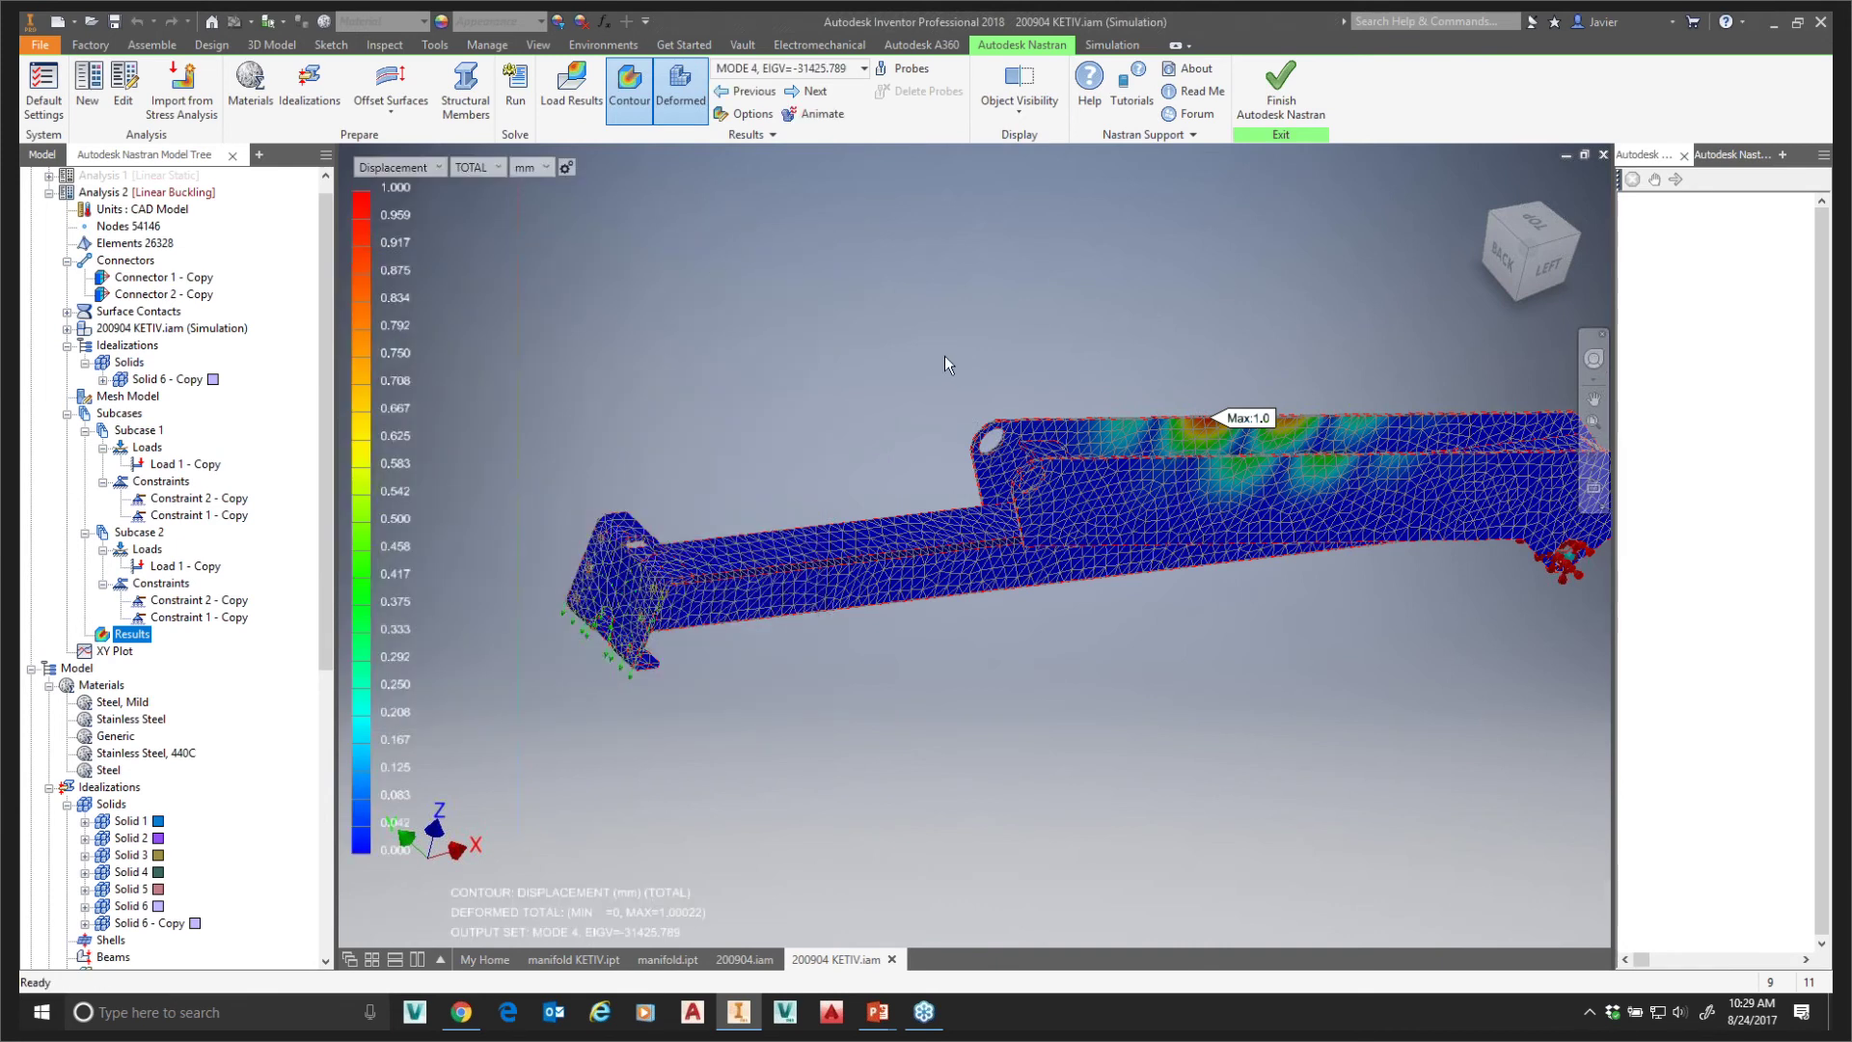
pyautogui.moveTo(945, 355); pyautogui.dragTo(813, 367, button='middle')
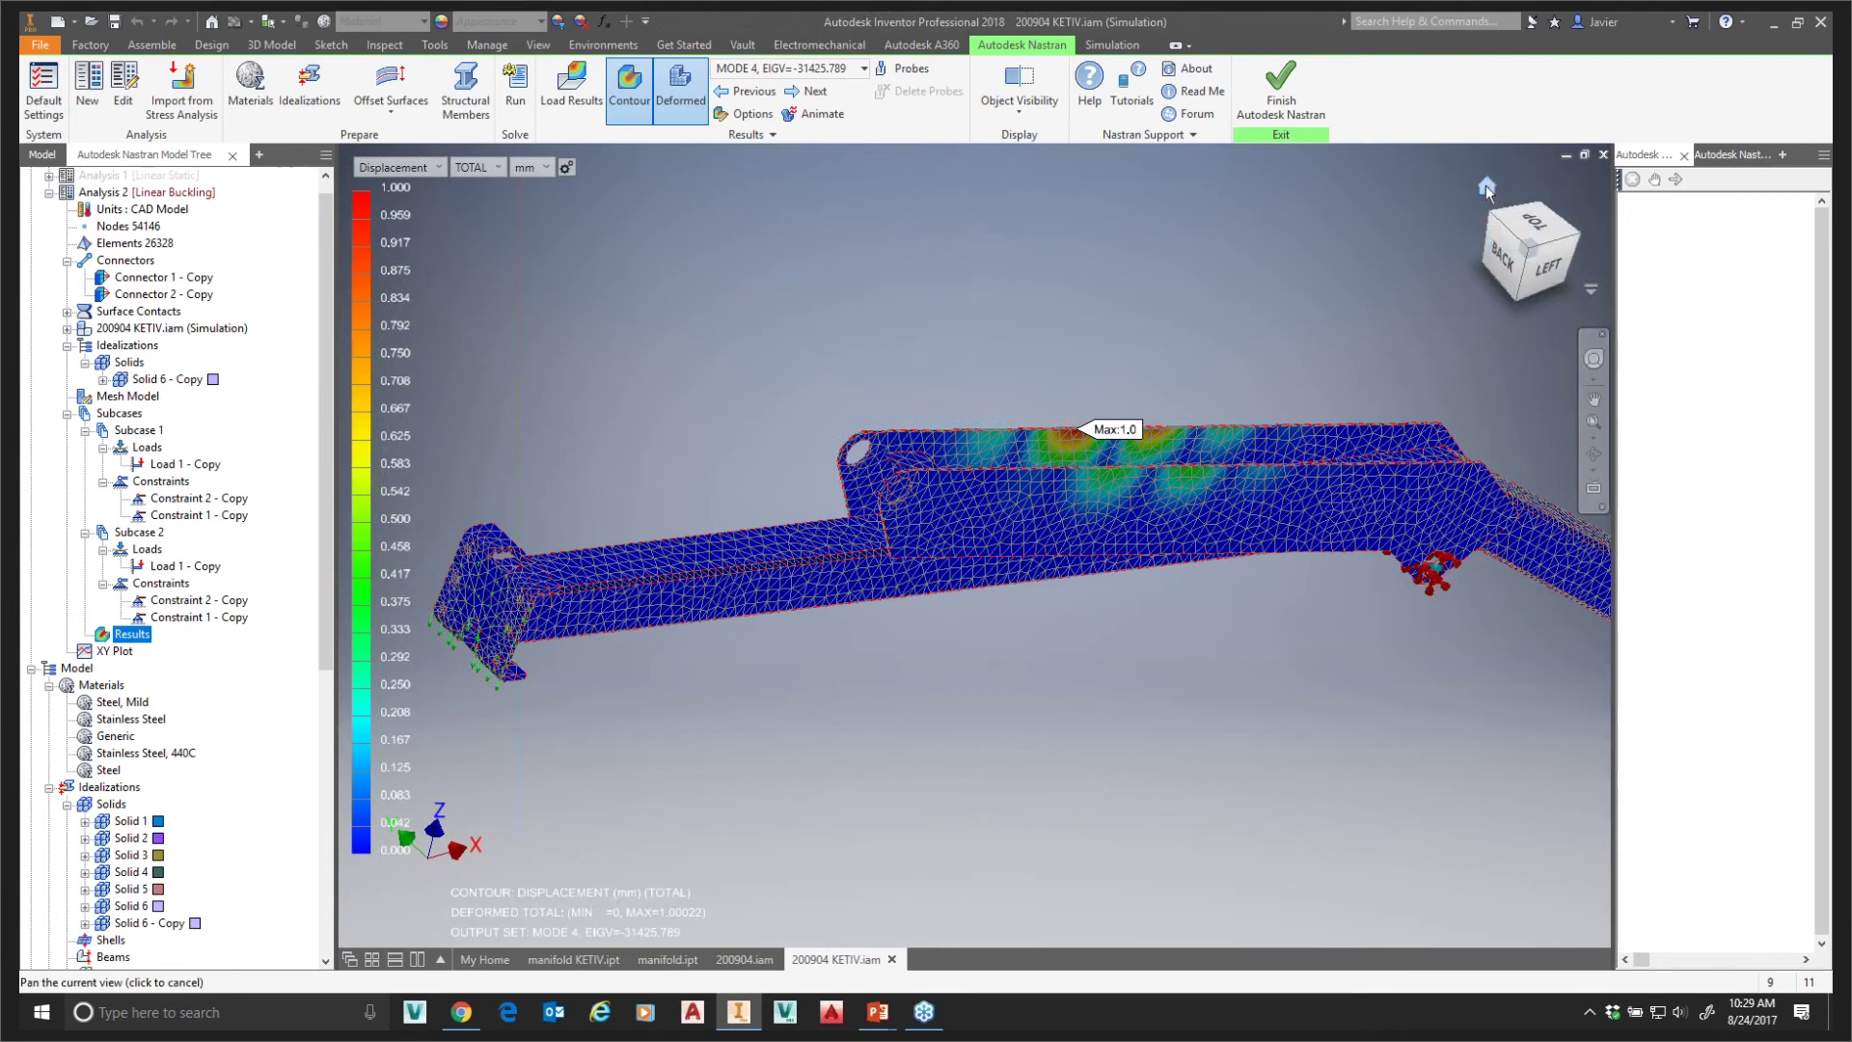
pyautogui.click(1486, 185)
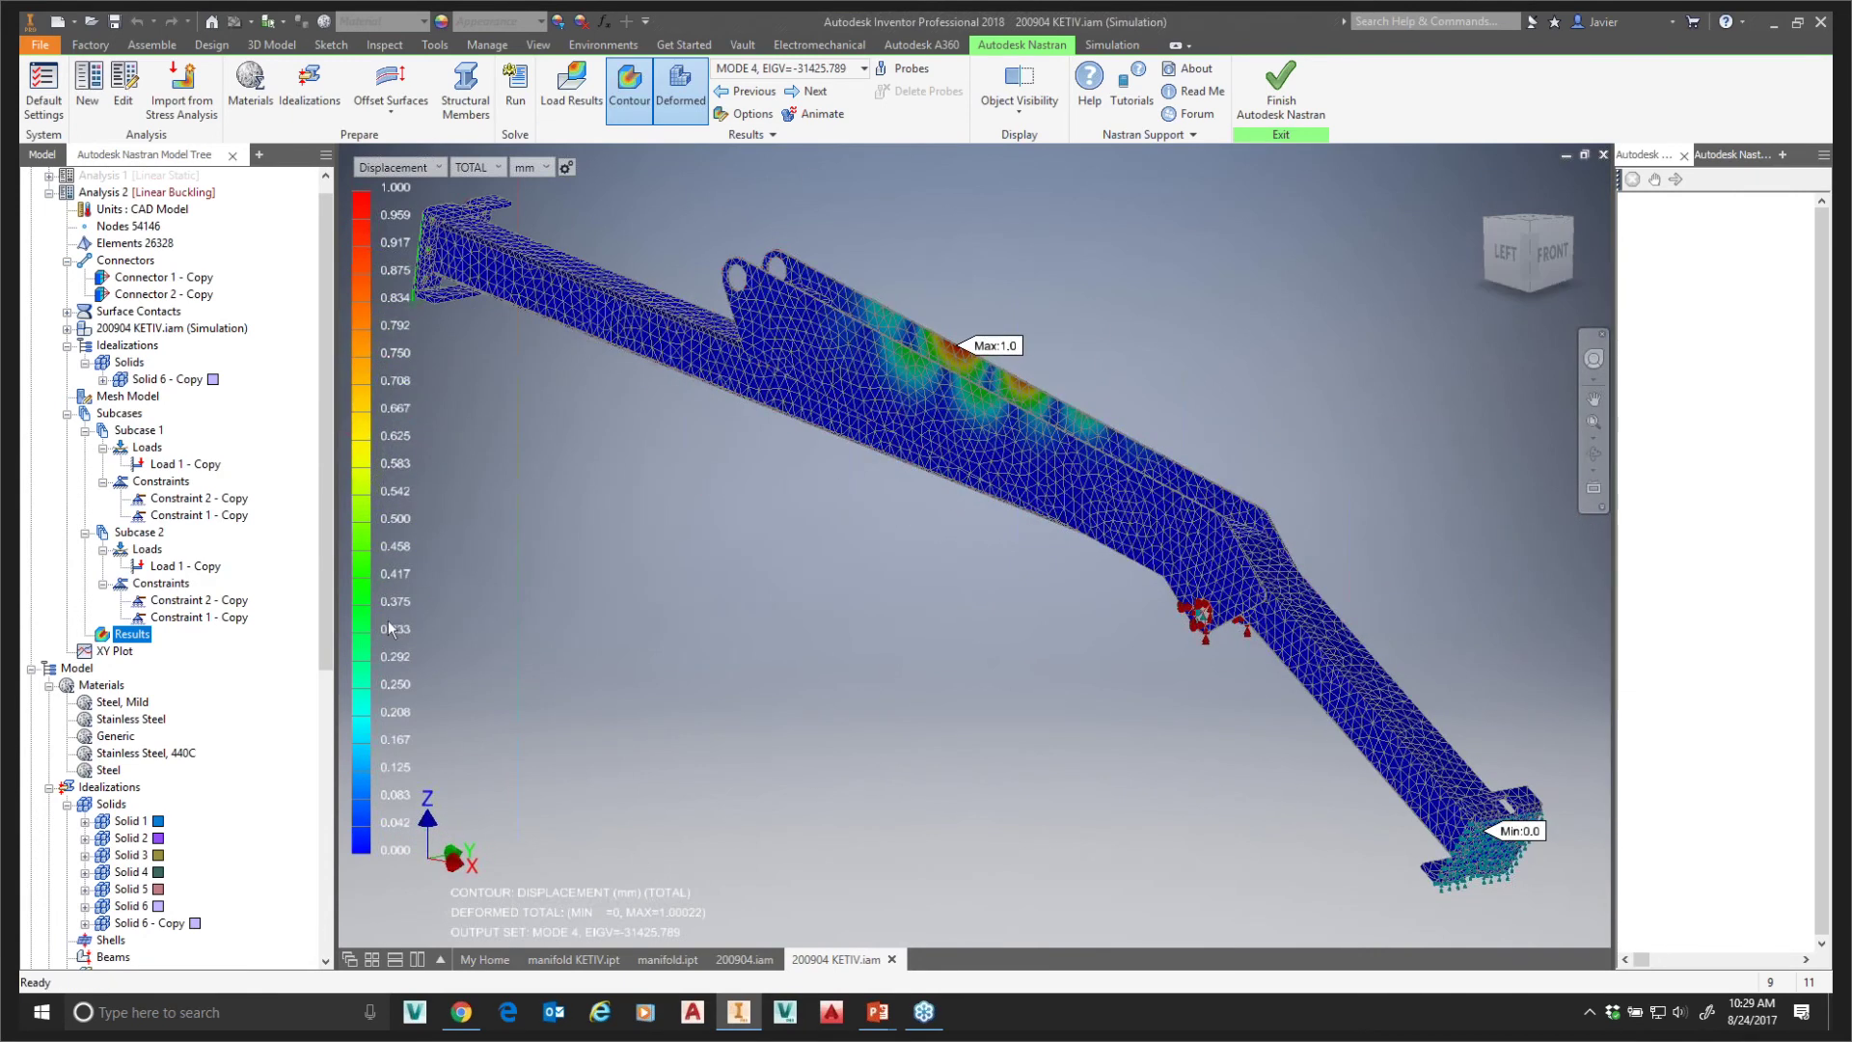
pyautogui.click(101, 192)
pyautogui.rightClick(119, 194)
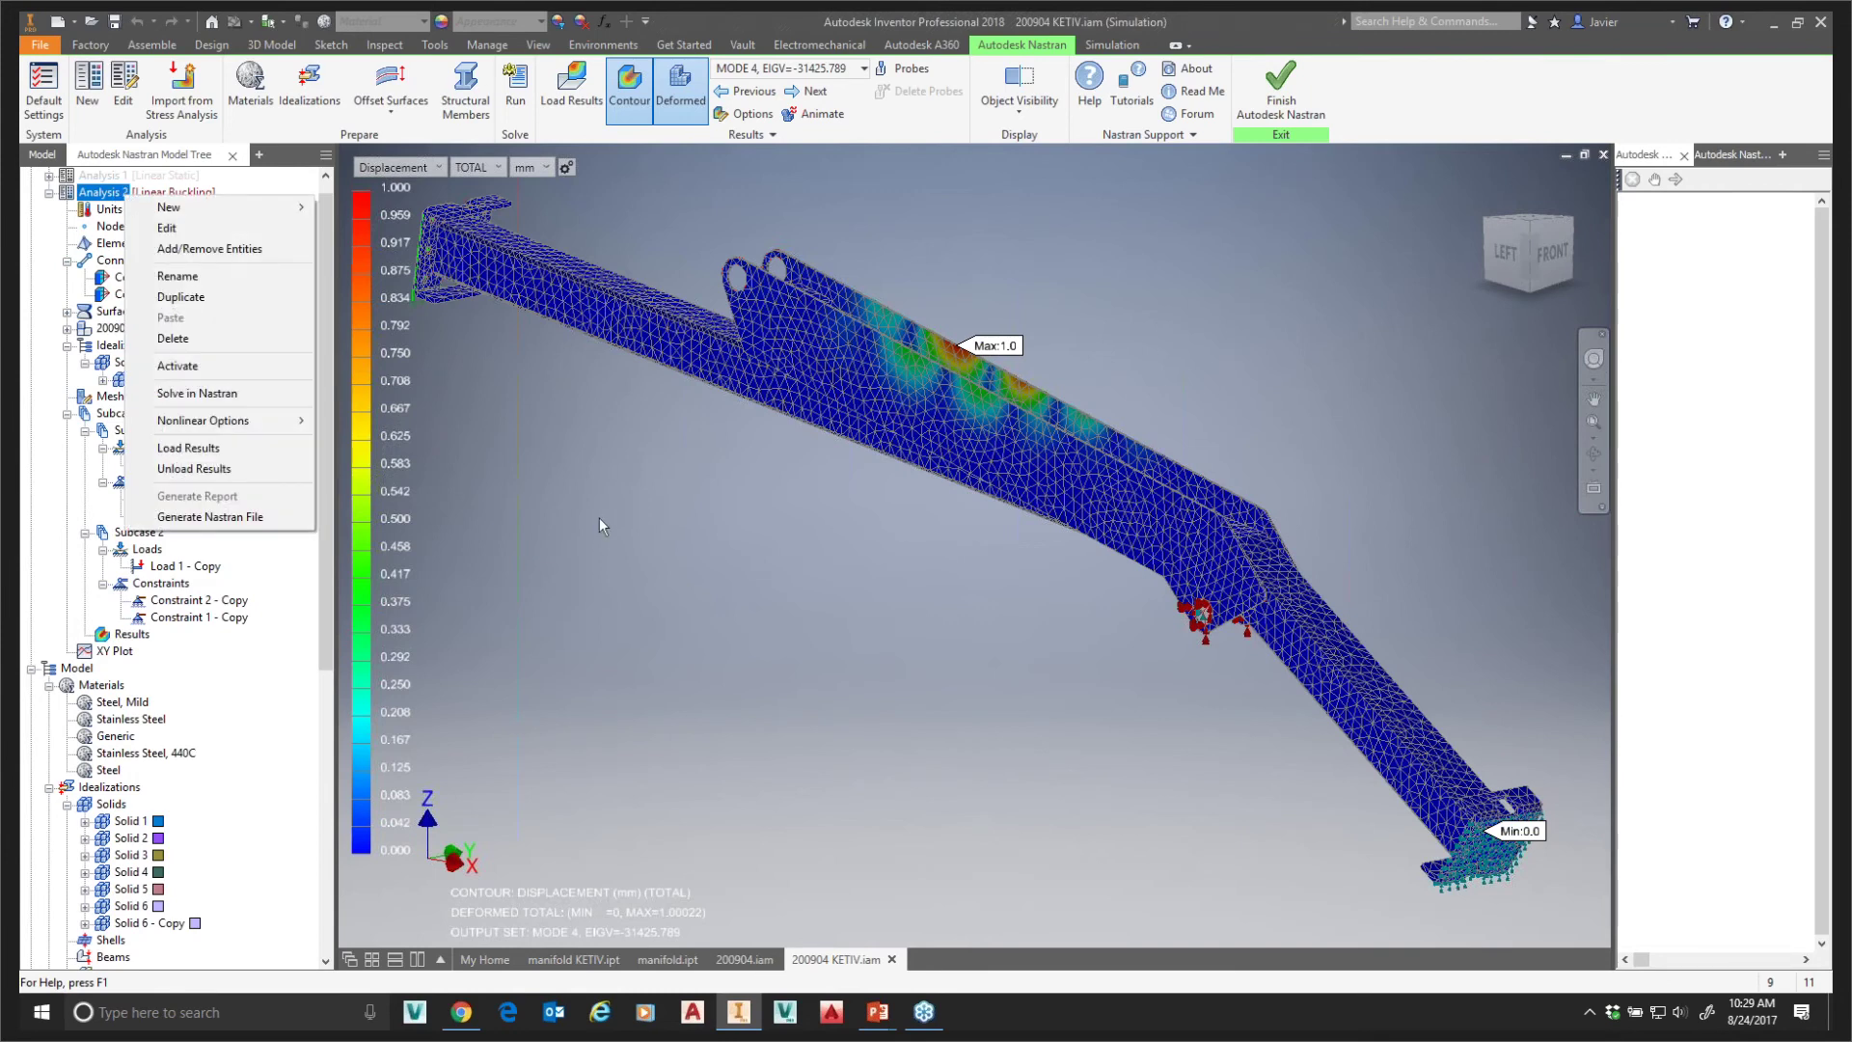
pyautogui.click(488, 374)
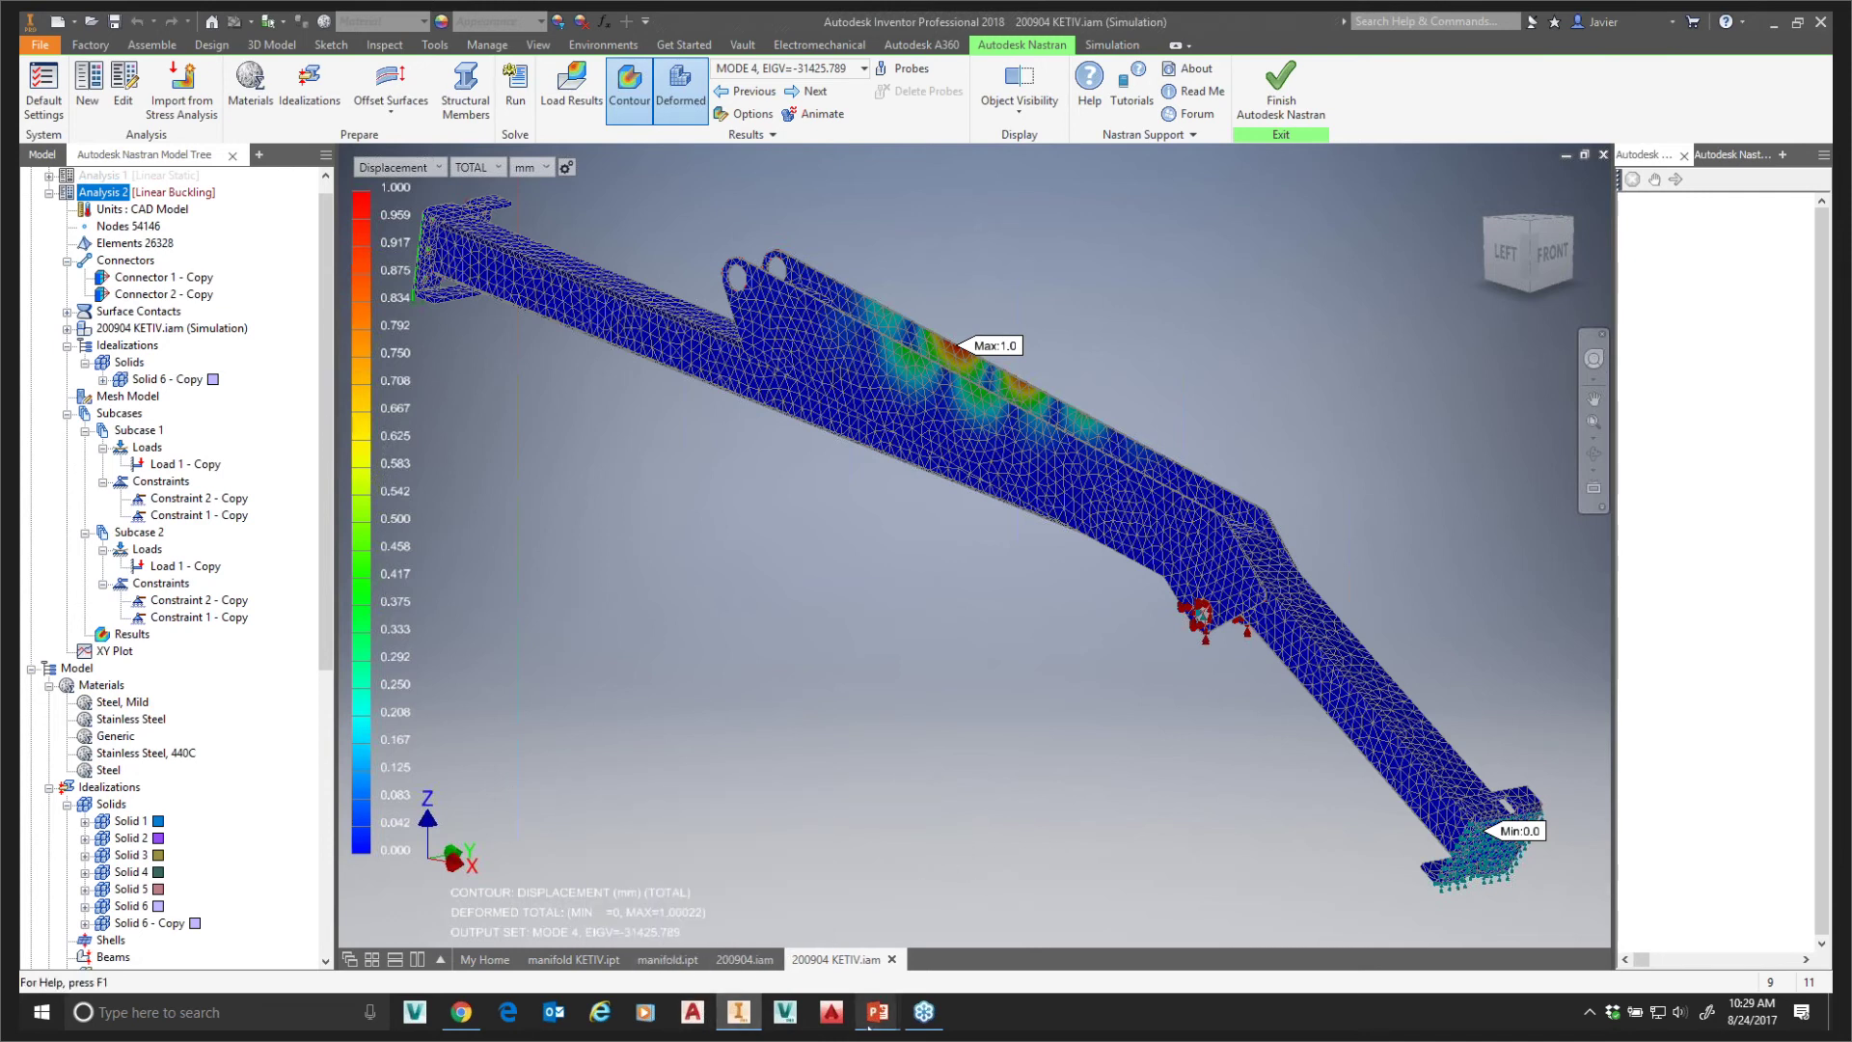
# - Switch to the running PowerPoint slide show with the Examples slide
pyautogui.moveTo(874, 1021)
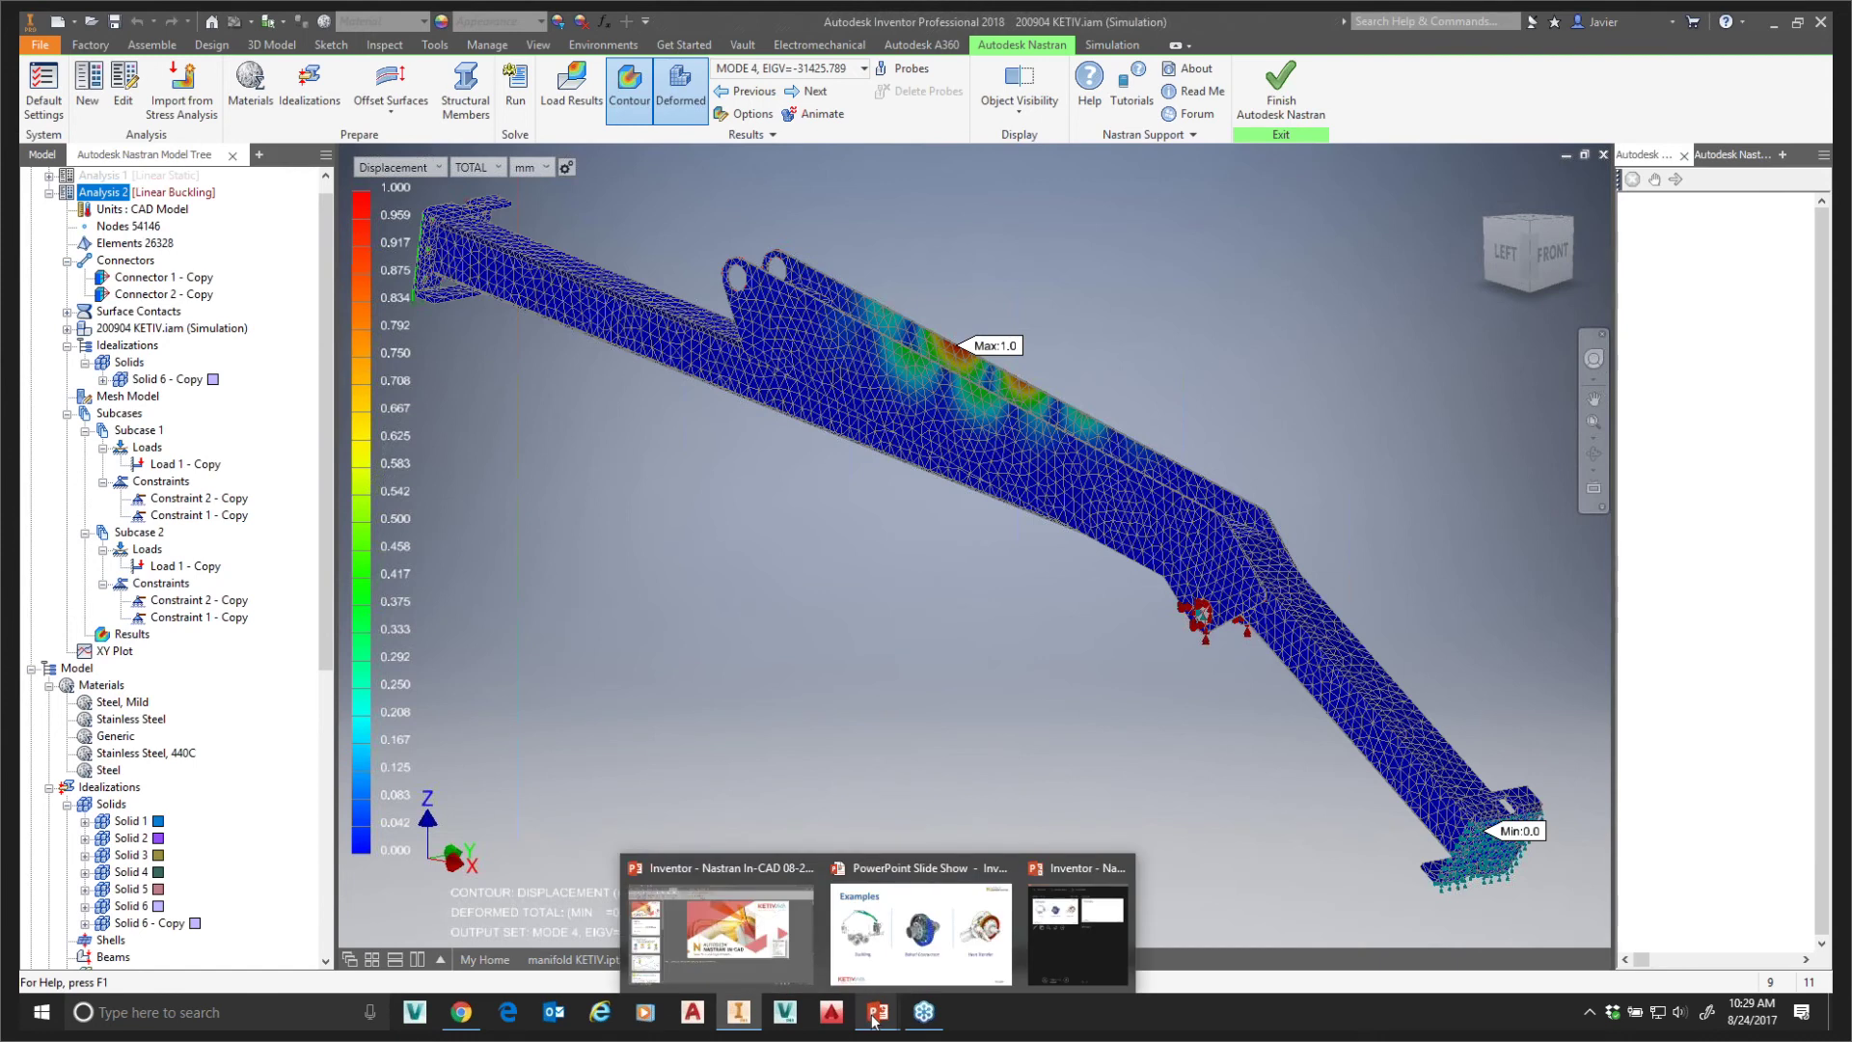
pyautogui.click(920, 950)
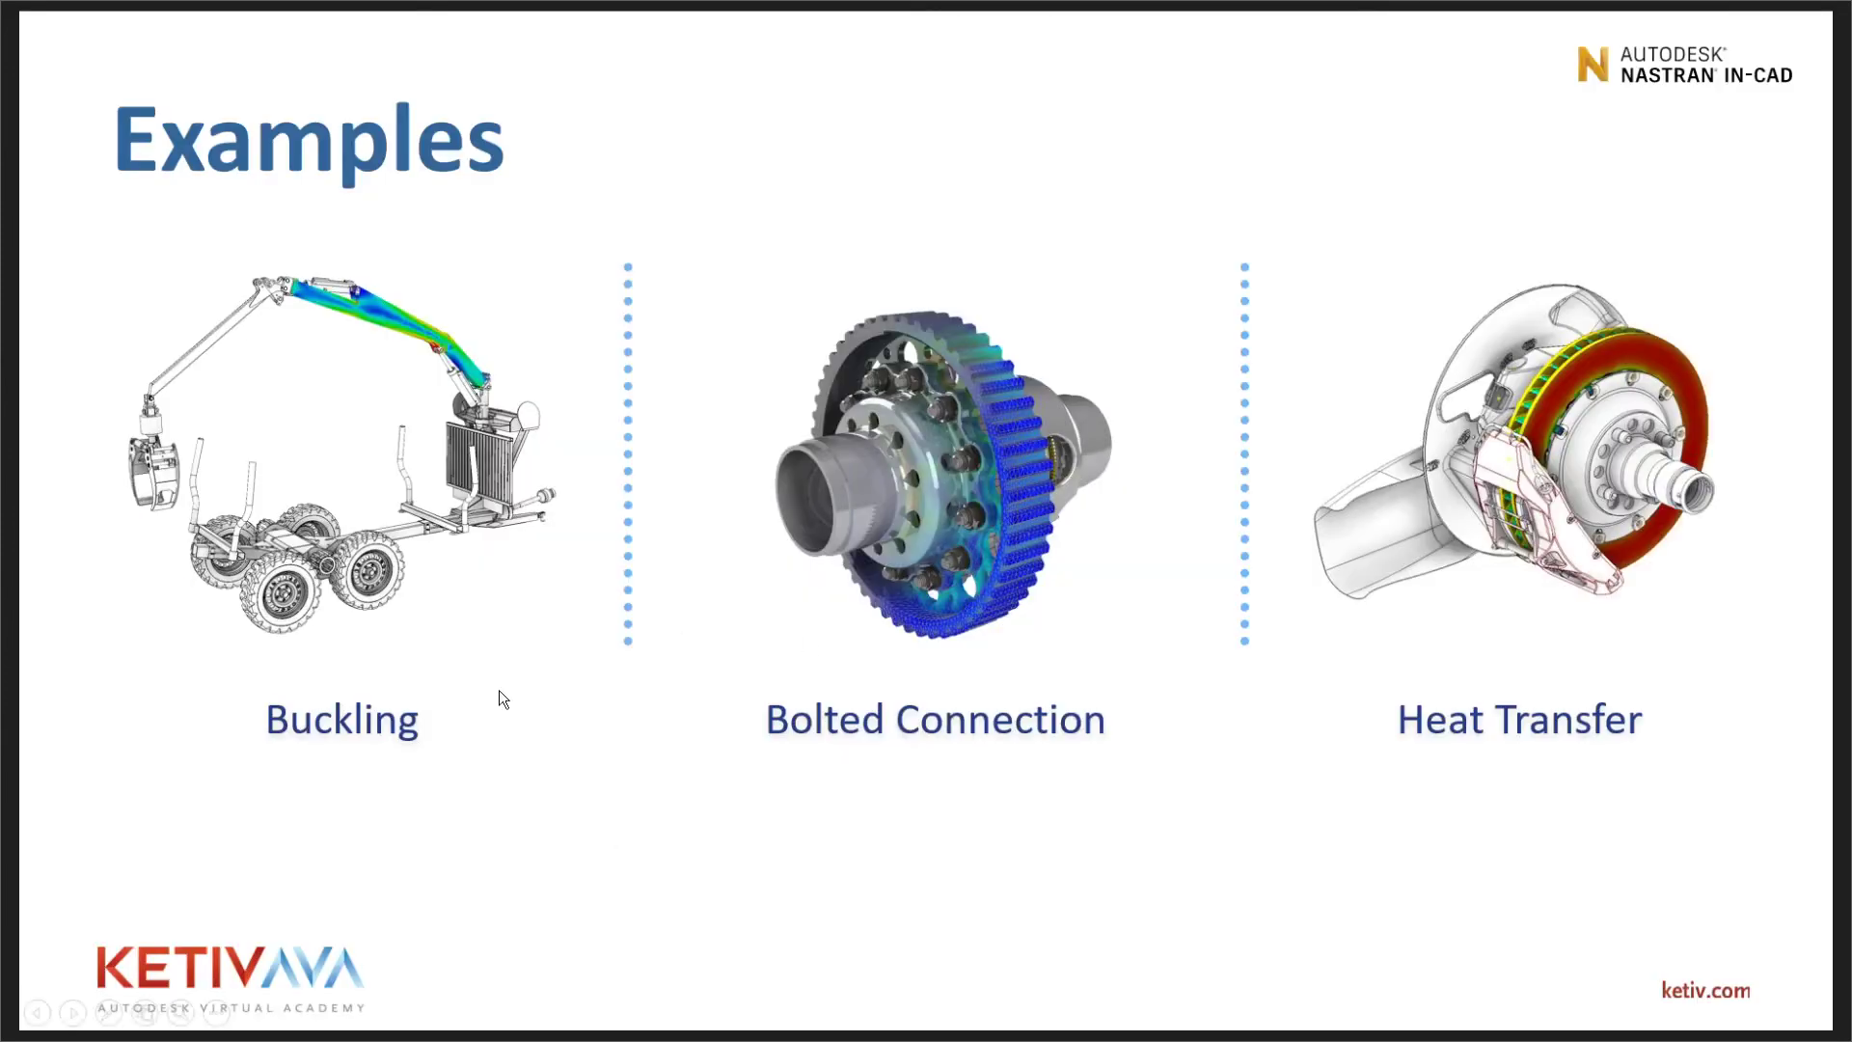